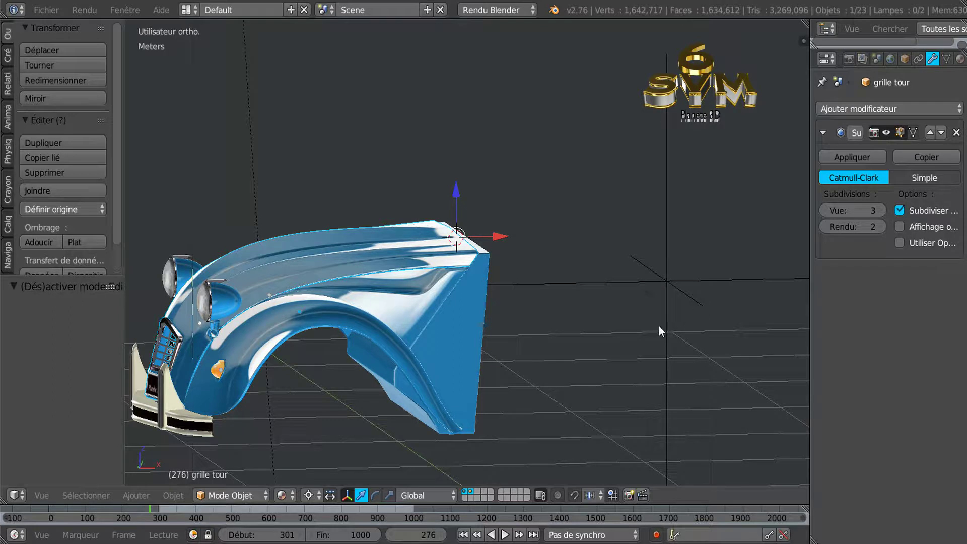
Step: Examine the car front's cheek panels, fender joints, diagonal seams and rear bulkhead opening from several angles
{"action": "middle_click_drag", "start_coordinate": [664, 305], "coordinate": [470, 372]}
{"action": "scroll", "coordinate": [607, 367], "scroll_direction": "up", "scroll_amount": 2}
{"action": "scroll", "coordinate": [470, 372], "scroll_direction": "up", "scroll_amount": 2}
{"action": "middle_click_drag", "start_coordinate": [477, 337], "coordinate": [500, 347]}
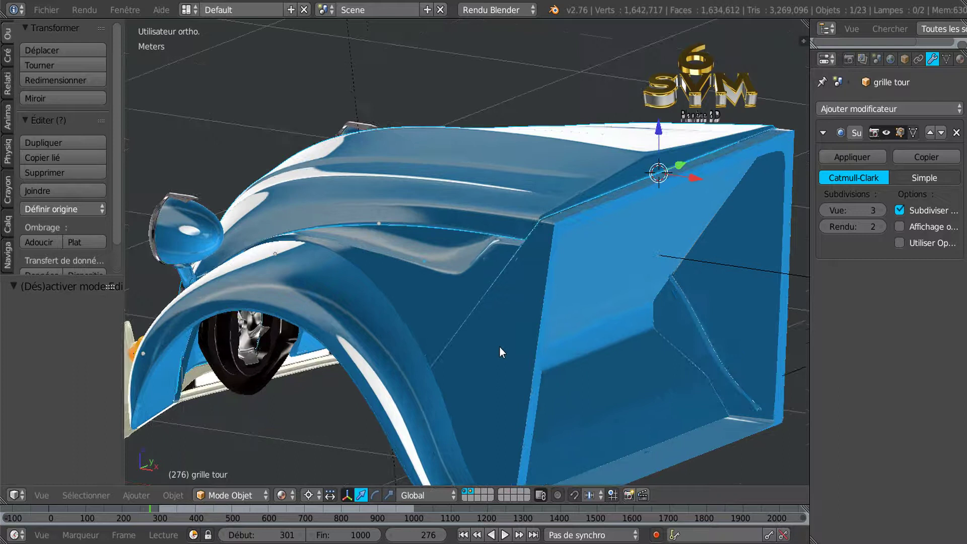
{"action": "scroll", "coordinate": [494, 340], "scroll_direction": "up", "scroll_amount": 4}
{"action": "scroll", "coordinate": [490, 294], "scroll_direction": "up", "scroll_amount": 1}
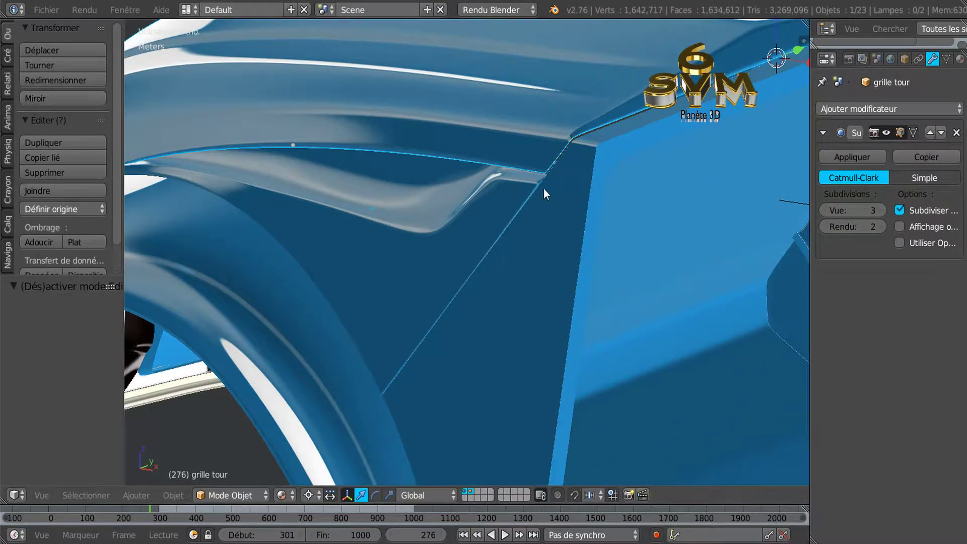
{"action": "middle_click_drag", "start_coordinate": [566, 249], "coordinate": [515, 272]}
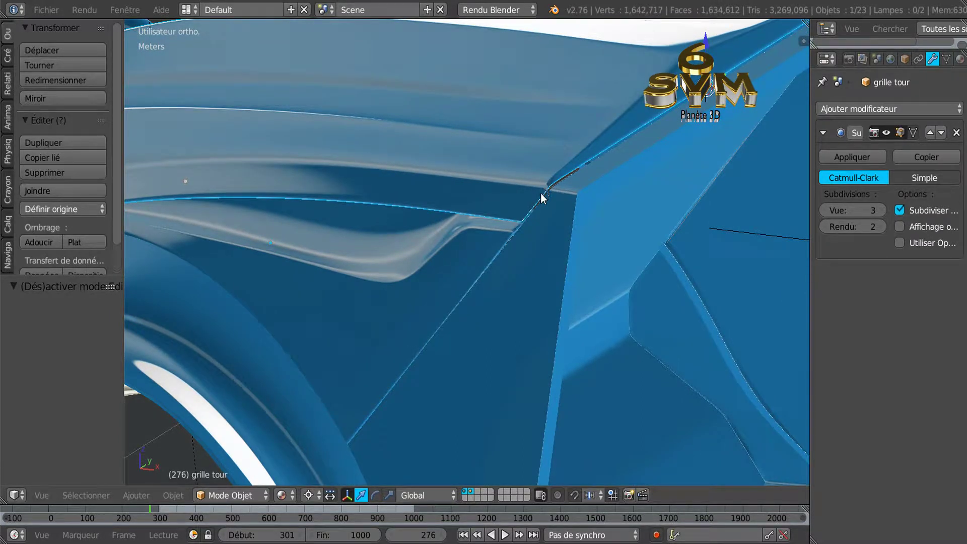
{"action": "middle_click_drag", "start_coordinate": [524, 279], "coordinate": [565, 265]}
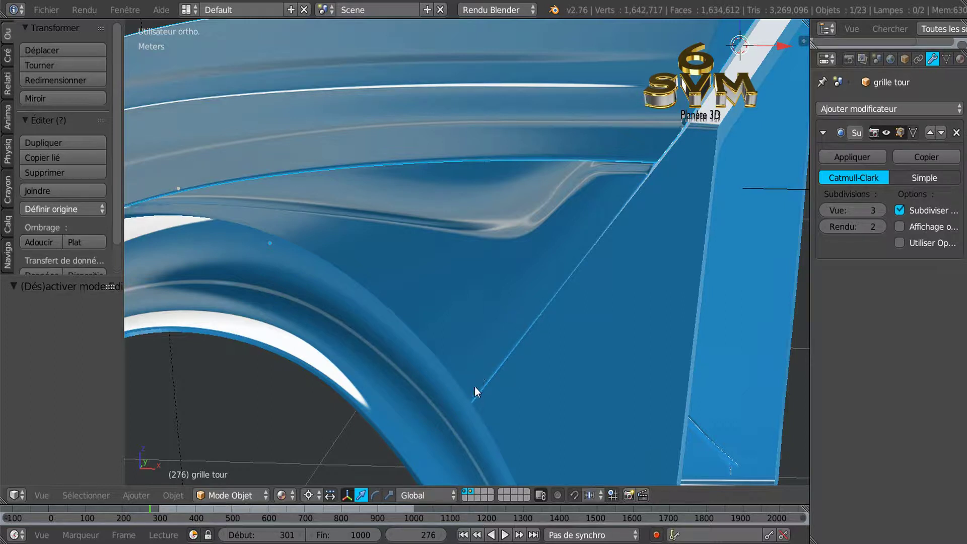
{"action": "scroll", "coordinate": [547, 296], "scroll_direction": "down", "scroll_amount": 4}
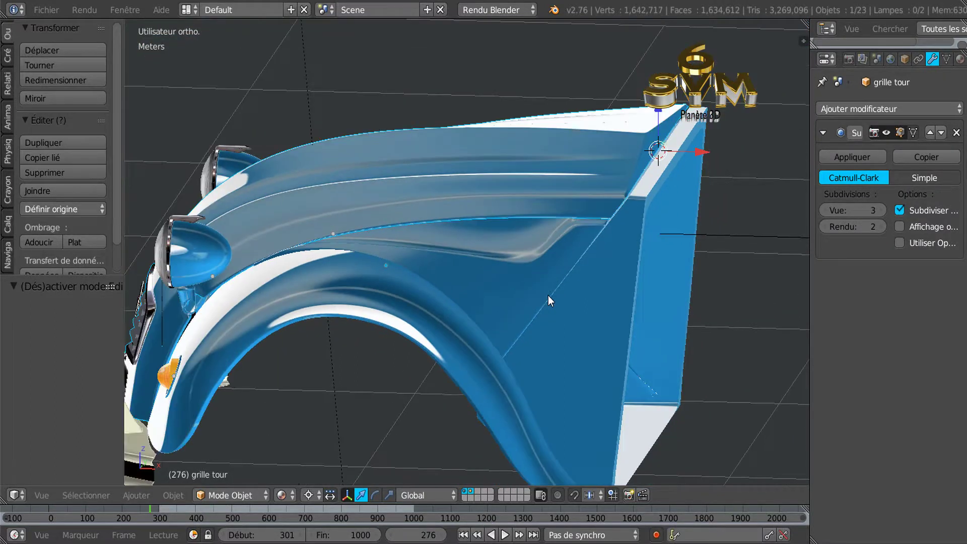
{"action": "mouse_move", "coordinate": [591, 293]}
{"action": "middle_mouse_down"}
{"action": "mouse_move", "coordinate": [610, 282]}
{"action": "mouse_move", "coordinate": [585, 272]}
{"action": "middle_mouse_up"}
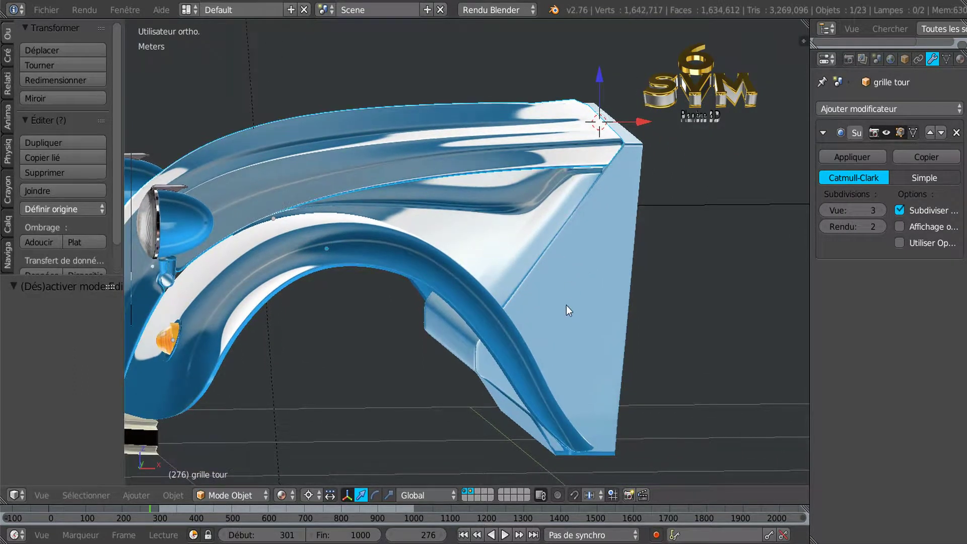
{"action": "mouse_move", "coordinate": [572, 314]}
{"action": "middle_mouse_down"}
{"action": "mouse_move", "coordinate": [550, 317]}
{"action": "mouse_move", "coordinate": [554, 304]}
{"action": "mouse_move", "coordinate": [487, 322]}
{"action": "middle_mouse_up"}
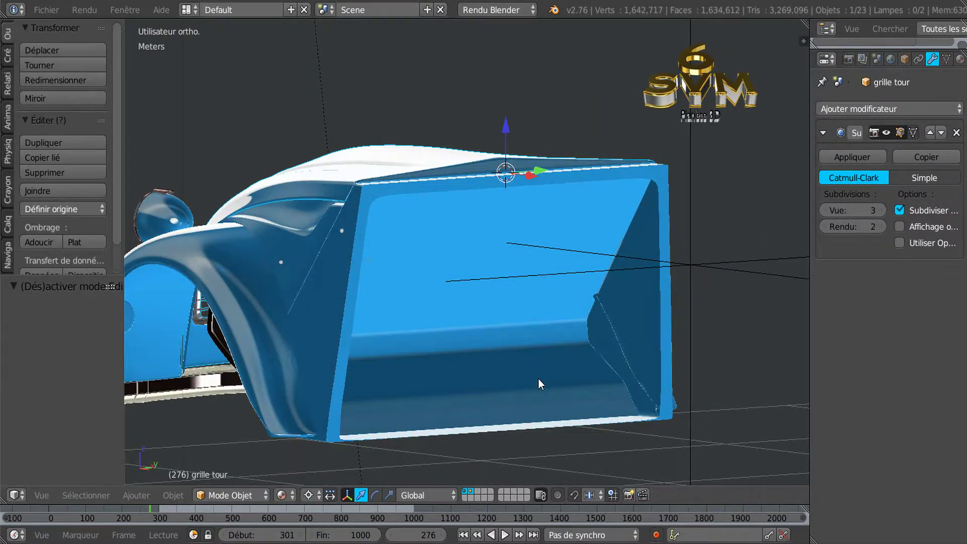
{"action": "scroll", "coordinate": [539, 379], "scroll_direction": "up", "scroll_amount": 3}
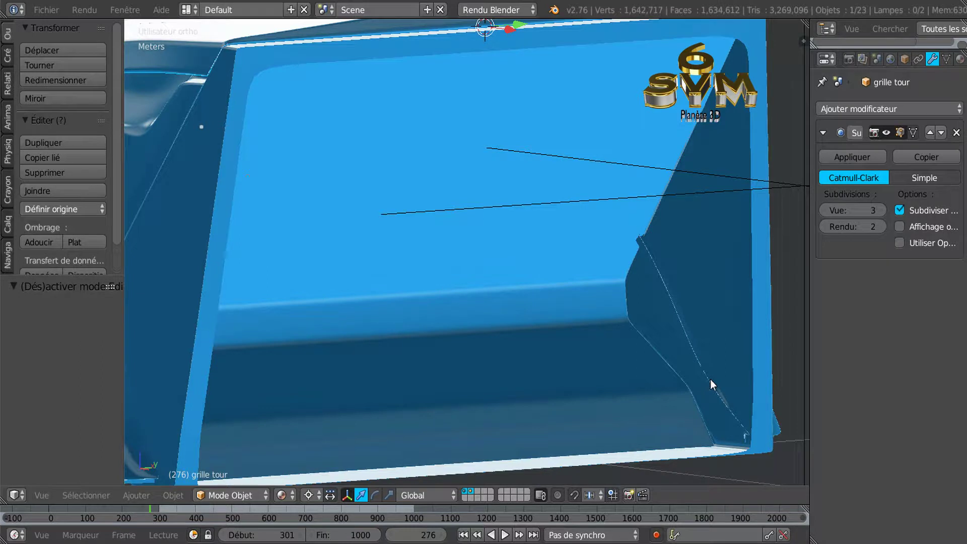
{"action": "scroll", "coordinate": [721, 403], "scroll_direction": "down", "scroll_amount": 2}
{"action": "middle_click_drag", "start_coordinate": [617, 394], "coordinate": [648, 368]}
{"action": "scroll", "coordinate": [617, 404], "scroll_direction": "down", "scroll_amount": 3}
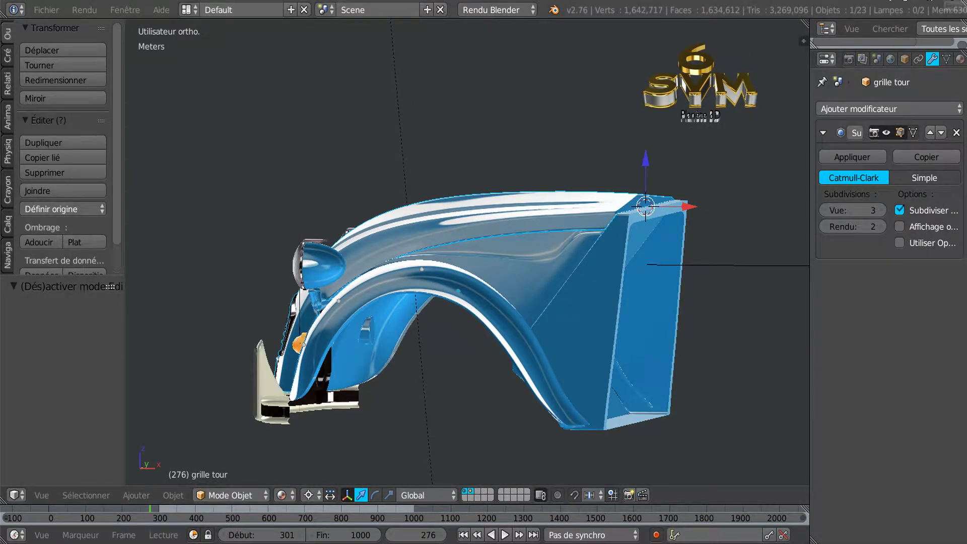
Step: Switch to the other Blender window containing the car front without the rear bulkhead
{"action": "left_click", "coordinate": [962, 2]}
{"action": "left_click", "coordinate": [496, 321]}
{"action": "mouse_move", "coordinate": [579, 542]}
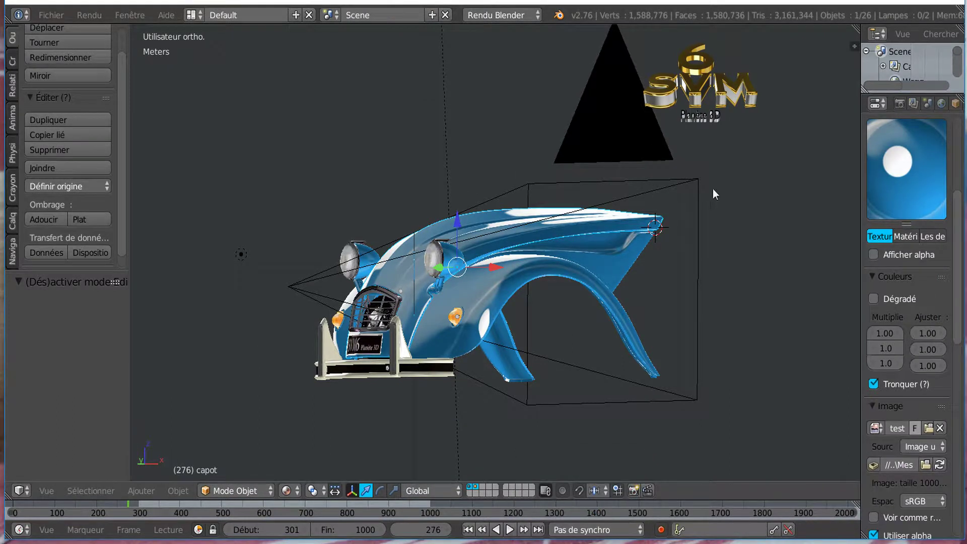
Step: Open the cheek panel "joue droite" between hood and fender in Edit Mode and deselect all its vertices
{"action": "middle_click_drag", "start_coordinate": [534, 263], "coordinate": [560, 270]}
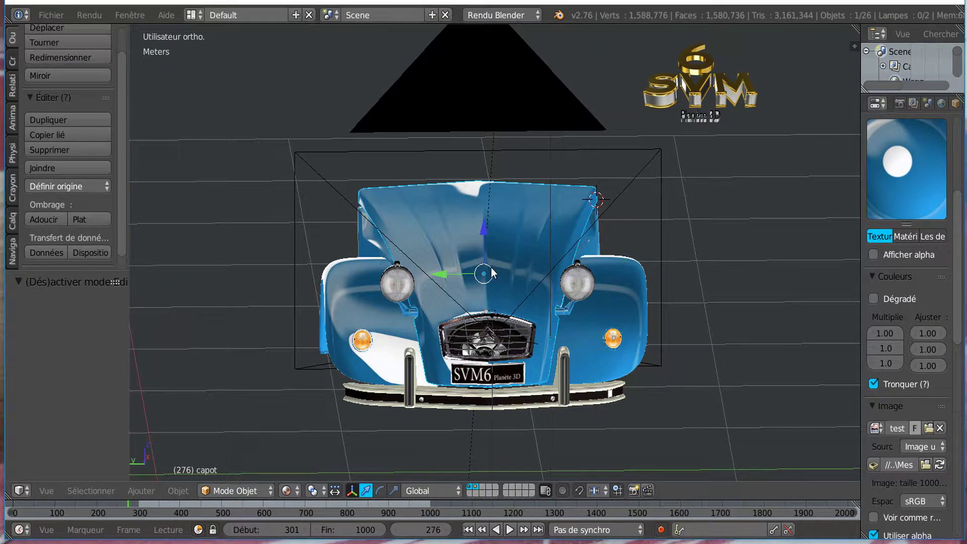
{"action": "scroll", "coordinate": [491, 268], "scroll_direction": "up", "scroll_amount": 4}
{"action": "middle_click_drag", "start_coordinate": [467, 251], "coordinate": [466, 237]}
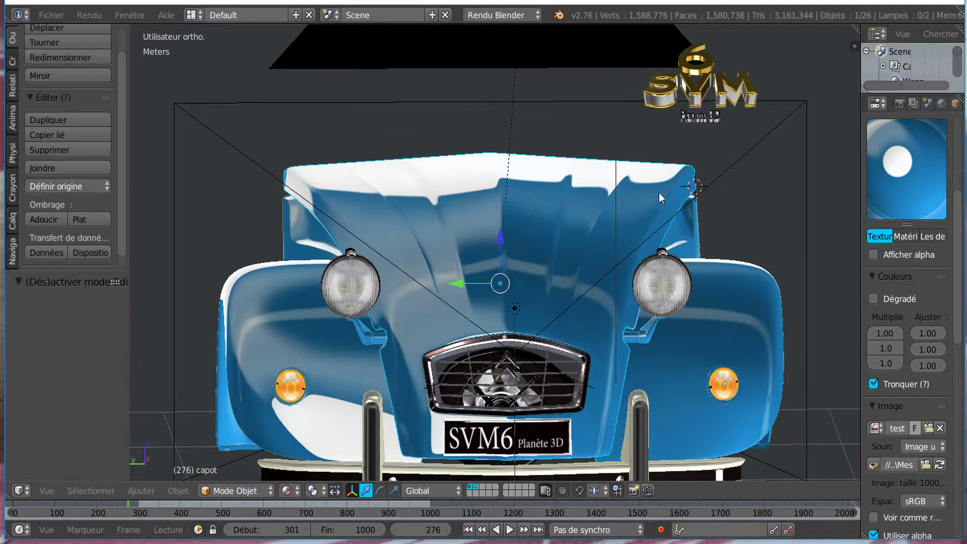
{"action": "middle_click_drag", "start_coordinate": [622, 244], "coordinate": [566, 262]}
{"action": "scroll", "coordinate": [639, 306], "scroll_direction": "up", "scroll_amount": 2}
{"action": "middle_click_drag", "start_coordinate": [637, 307], "coordinate": [602, 283], "text": "shift"}
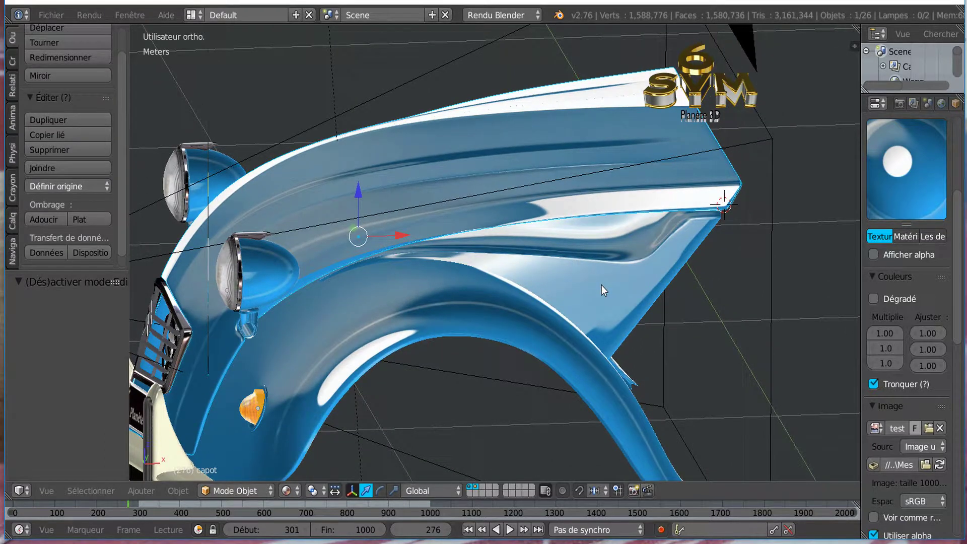
{"action": "right_click", "coordinate": [602, 285]}
{"action": "middle_click_drag", "start_coordinate": [717, 294], "coordinate": [716, 290]}
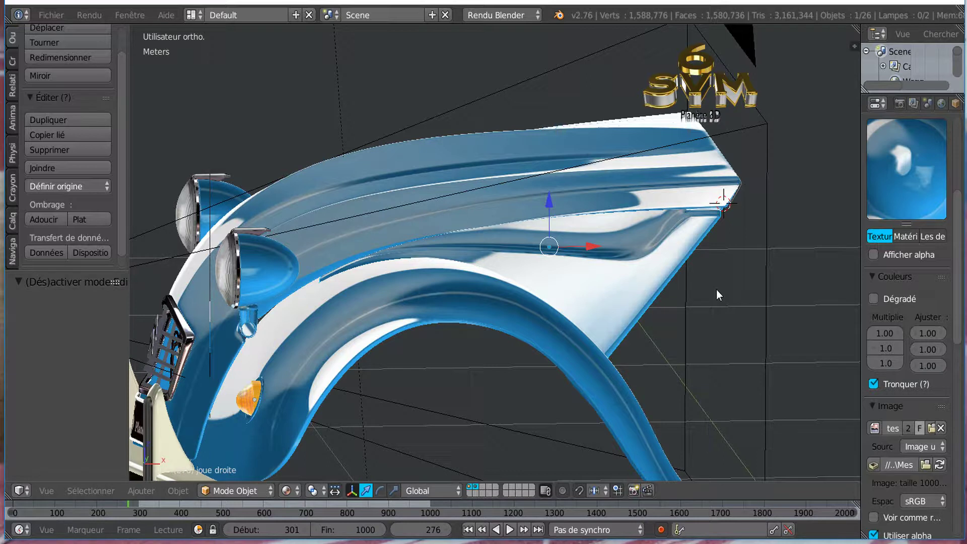
{"action": "key", "text": "Tab"}
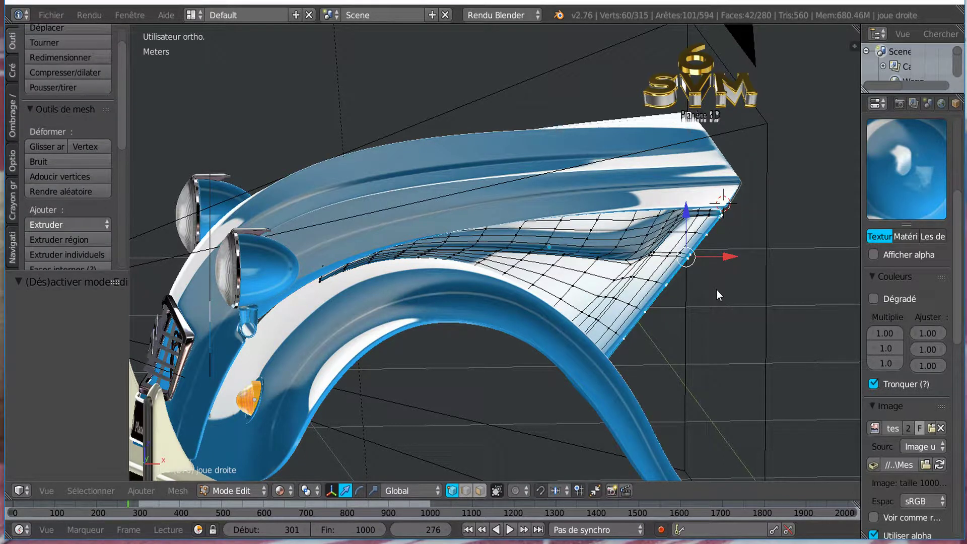
{"action": "middle_click_drag", "start_coordinate": [712, 293], "coordinate": [701, 290]}
{"action": "scroll", "coordinate": [701, 291], "scroll_direction": "up", "scroll_amount": 2}
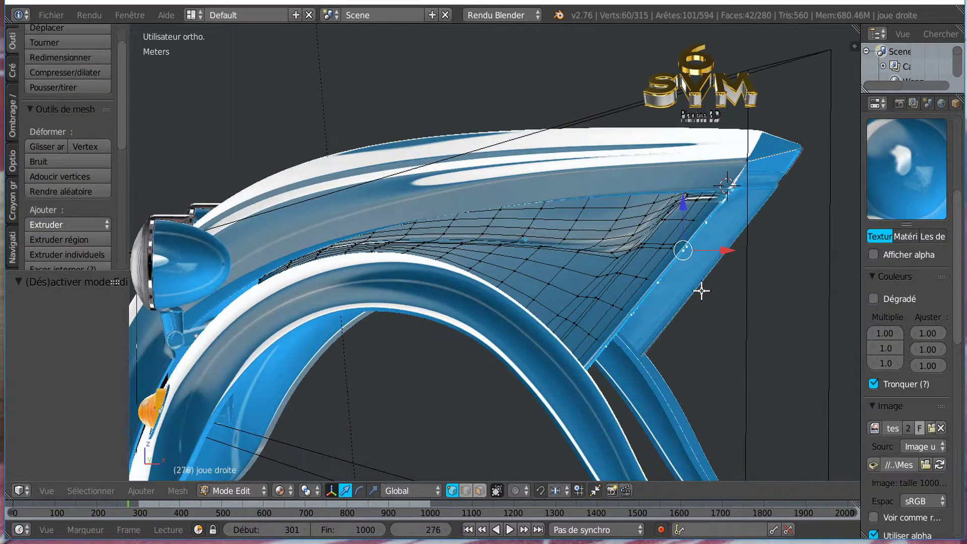
{"action": "key", "text": "a"}
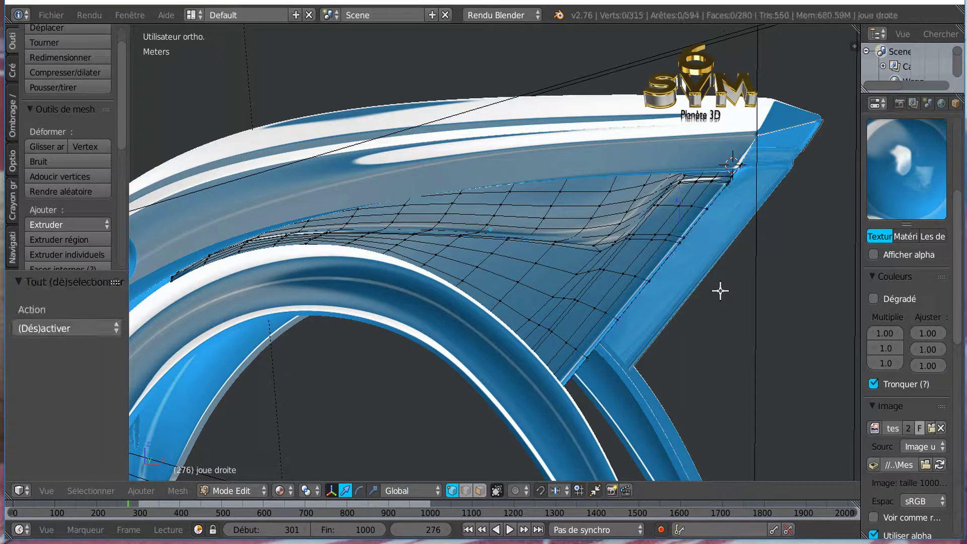
{"action": "middle_click_drag", "start_coordinate": [720, 291], "coordinate": [735, 299]}
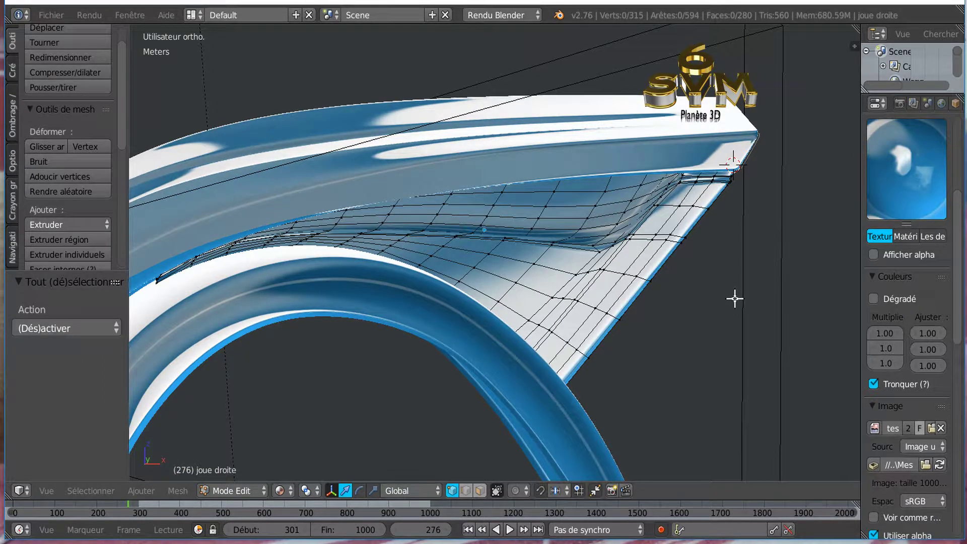
Step: Set the viewport shading to Solid to show the cheek panel's mesh without materials
{"action": "left_click", "coordinate": [279, 492]}
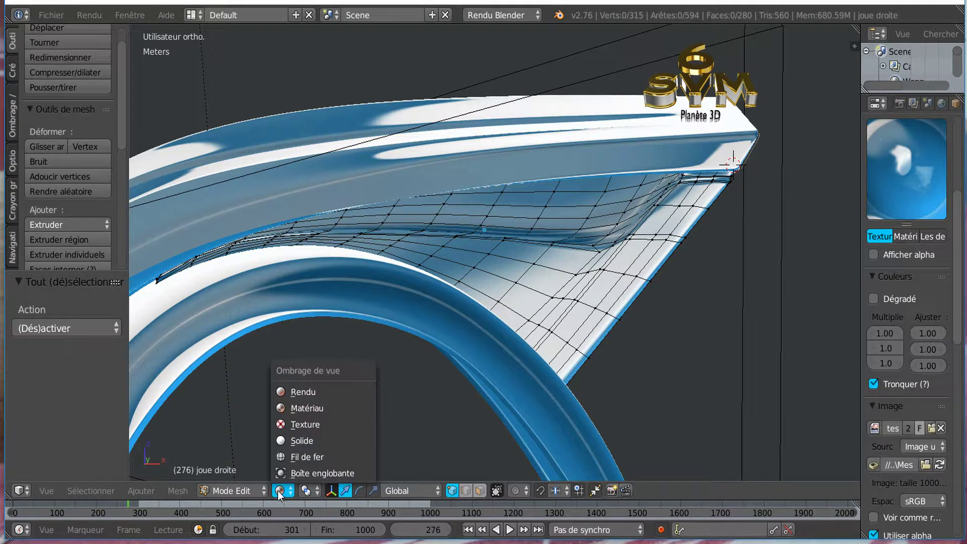
{"action": "left_click", "coordinate": [288, 443]}
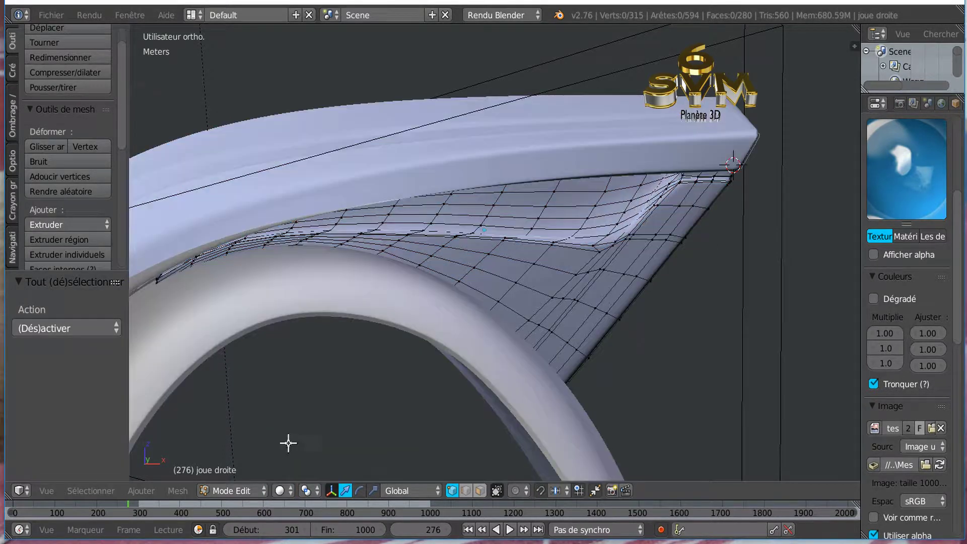
{"action": "middle_click_drag", "start_coordinate": [653, 344], "coordinate": [644, 343]}
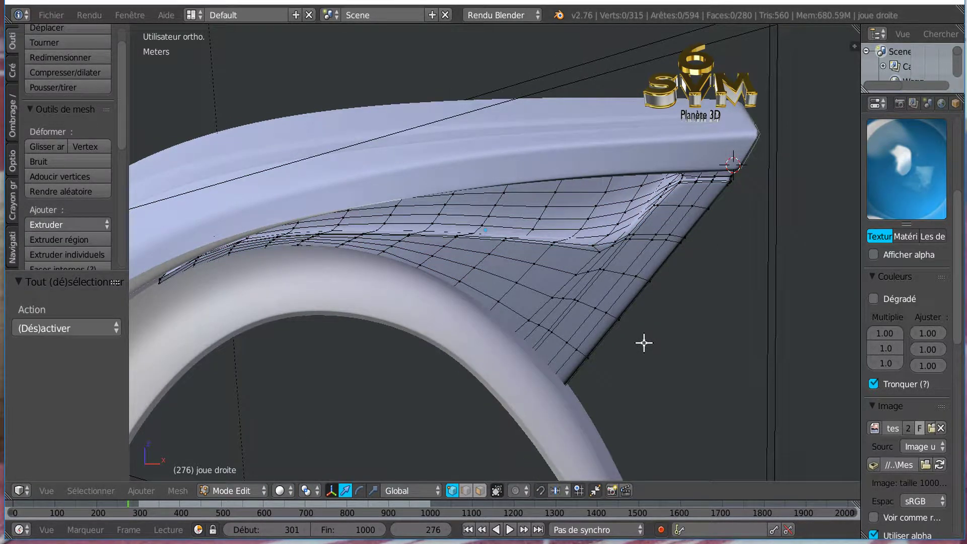
Step: In wireframe display, circle-select all vertices along the cheek panel's diagonal rear edge, then restore solid display
{"action": "key", "text": "z"}
{"action": "middle_click_drag", "start_coordinate": [680, 351], "coordinate": [675, 359]}
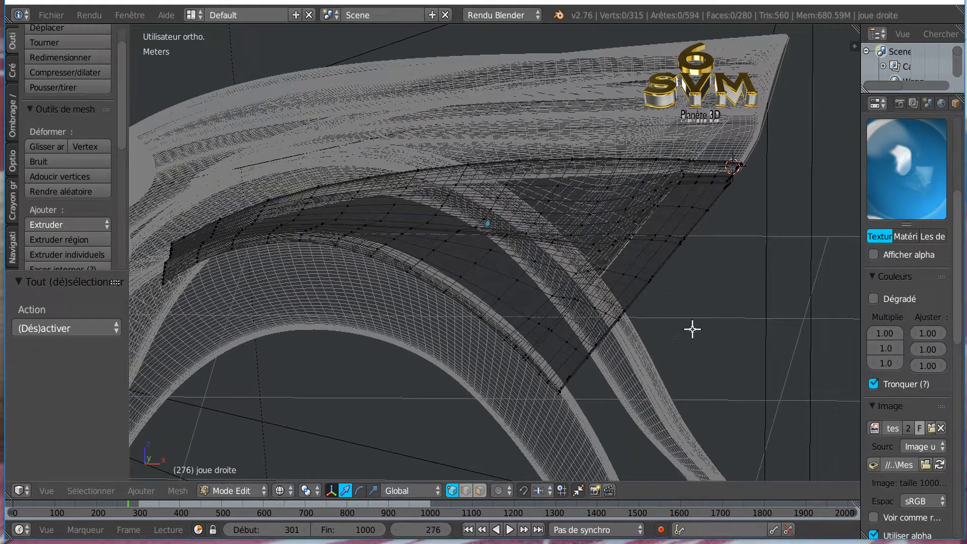
{"action": "key", "text": "c"}
{"action": "mouse_move", "coordinate": [743, 177]}
{"action": "left_mouse_down"}
{"action": "mouse_move", "coordinate": [736, 205]}
{"action": "mouse_move", "coordinate": [695, 244]}
{"action": "mouse_move", "coordinate": [680, 282]}
{"action": "left_mouse_up"}
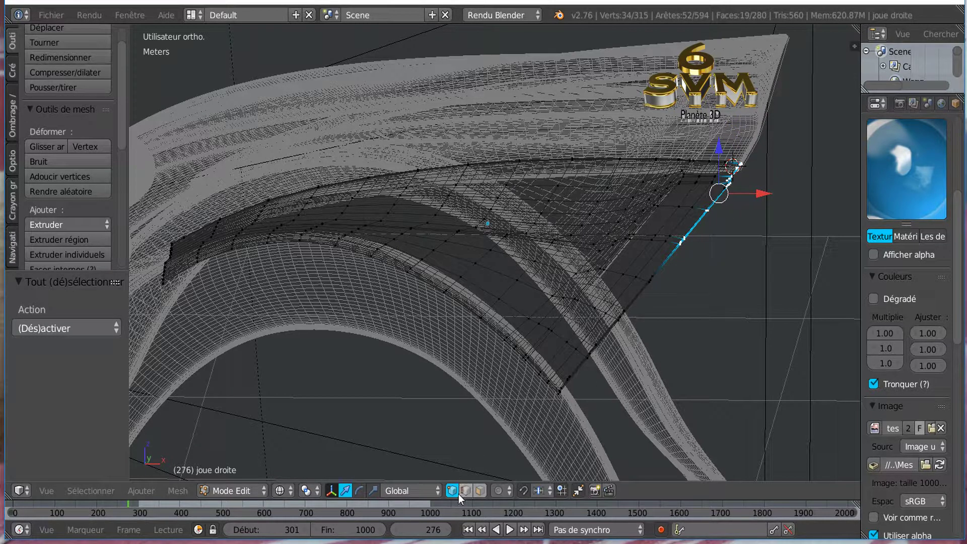
{"action": "left_click_drag", "start_coordinate": [659, 290], "coordinate": [563, 402]}
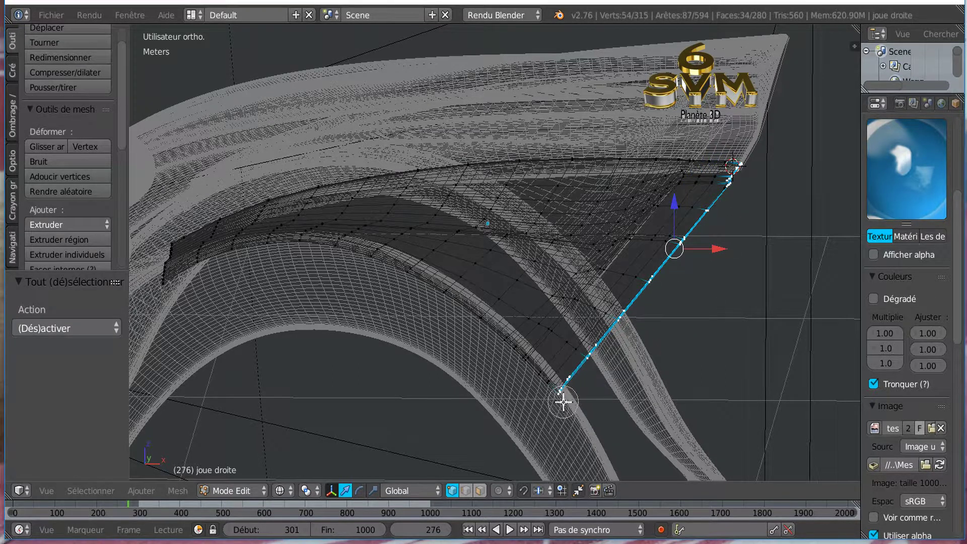
{"action": "left_click_drag", "start_coordinate": [735, 191], "coordinate": [742, 181]}
{"action": "right_click", "coordinate": [780, 189]}
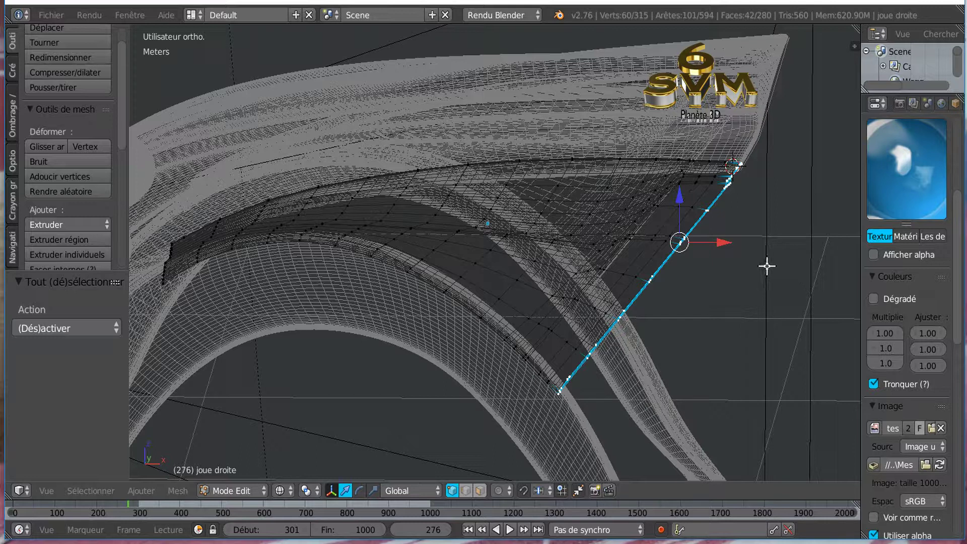
{"action": "key", "text": "z"}
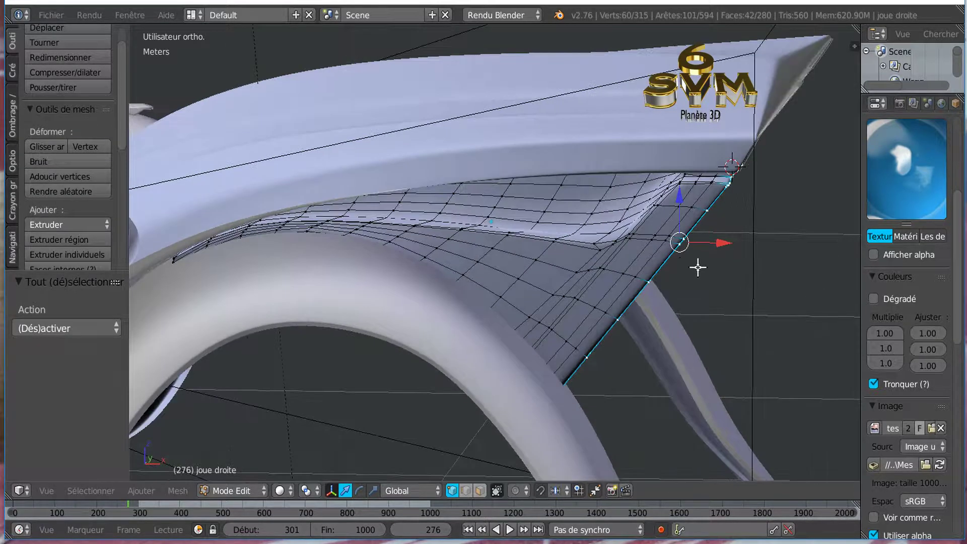
Step: Flatten the selected vertices of the cheek panel's diagonal rear edge with LoopTools
{"action": "mouse_move", "coordinate": [637, 259]}
{"action": "middle_mouse_down"}
{"action": "mouse_move", "coordinate": [613, 287]}
{"action": "mouse_move", "coordinate": [606, 264]}
{"action": "mouse_move", "coordinate": [756, 274]}
{"action": "mouse_move", "coordinate": [764, 265]}
{"action": "mouse_move", "coordinate": [634, 289]}
{"action": "mouse_move", "coordinate": [652, 281]}
{"action": "middle_mouse_up"}
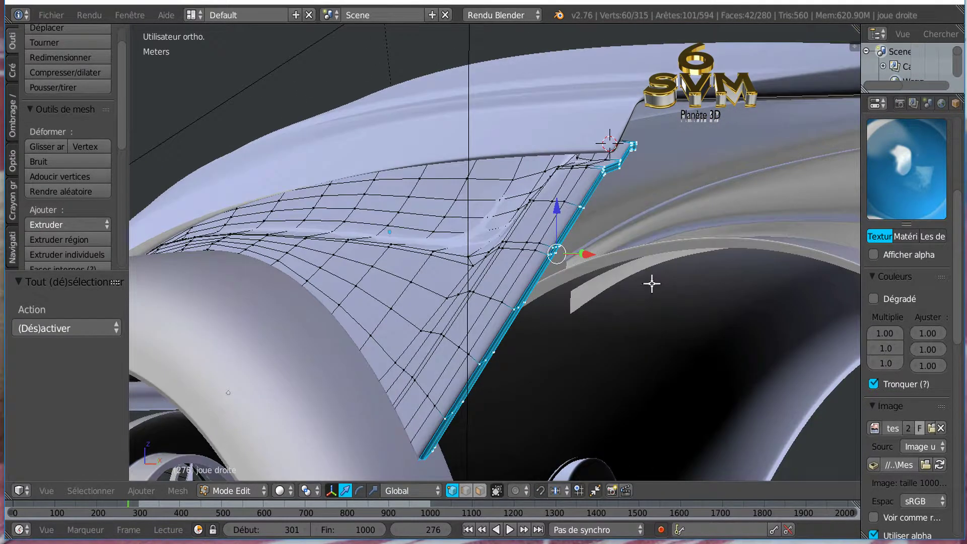
{"action": "middle_click_drag", "start_coordinate": [453, 423], "coordinate": [536, 378]}
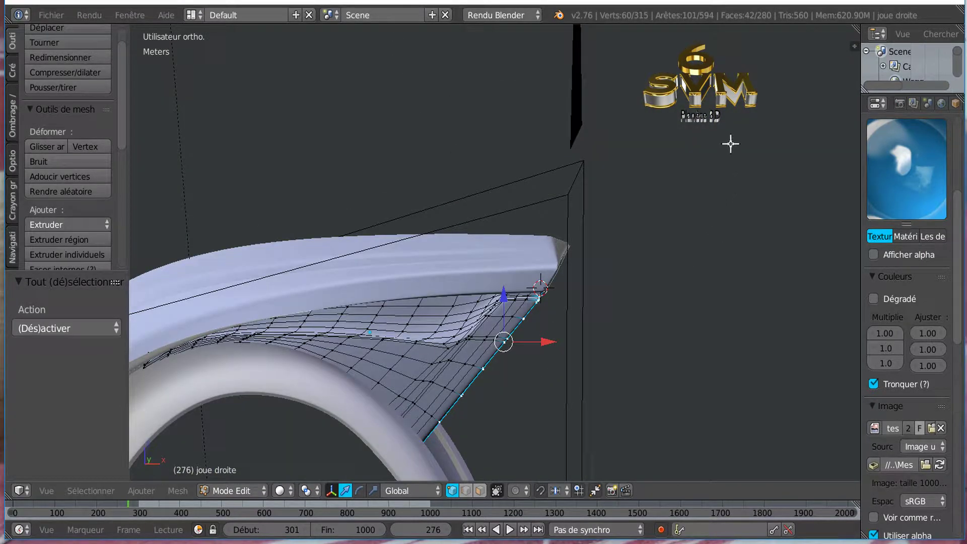
{"action": "key", "text": "w"}
{"action": "mouse_move", "coordinate": [730, 129]}
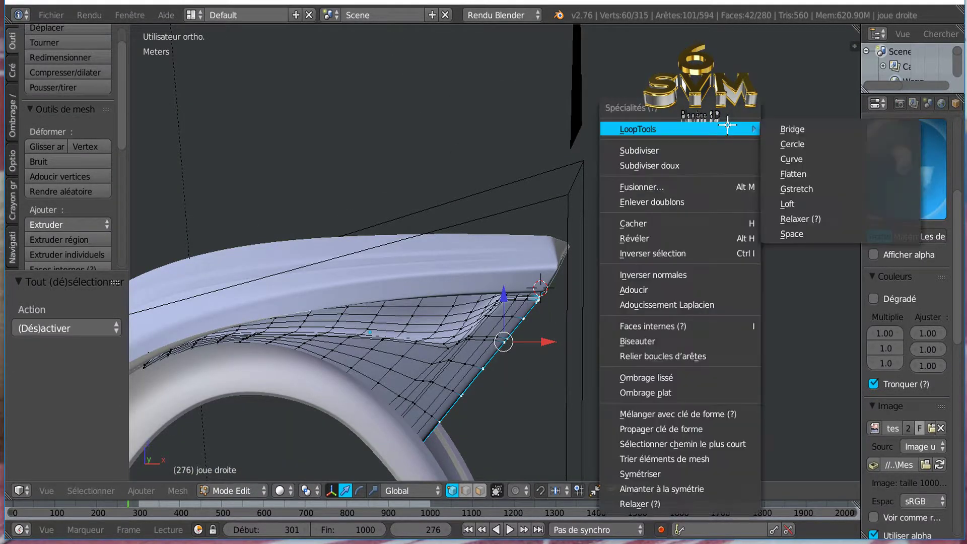
{"action": "left_click", "coordinate": [808, 173]}
Step: Return to Object Mode and inspect the cheek panel's diagonal rear edge from several angles
{"action": "middle_click_drag", "start_coordinate": [686, 302], "coordinate": [821, 240]}
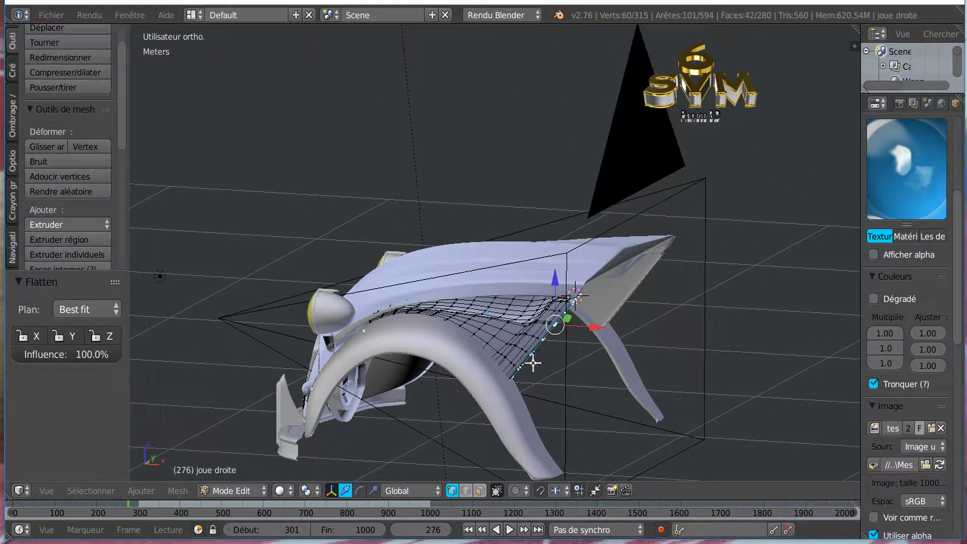
{"action": "middle_click_drag", "start_coordinate": [596, 354], "coordinate": [684, 361]}
{"action": "key", "text": "Tab"}
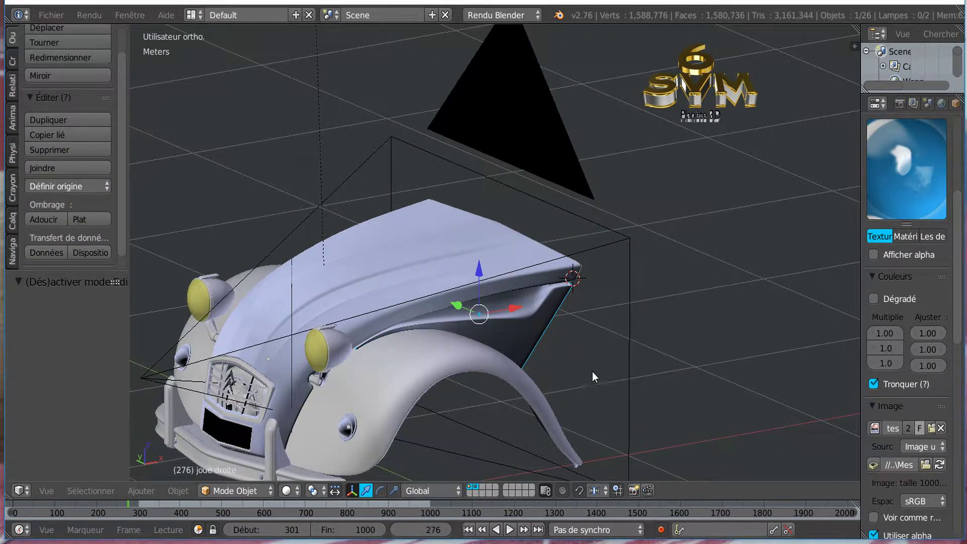
{"action": "scroll", "coordinate": [564, 367], "scroll_direction": "up", "scroll_amount": 3}
{"action": "middle_click_drag", "start_coordinate": [552, 370], "coordinate": [484, 361]}
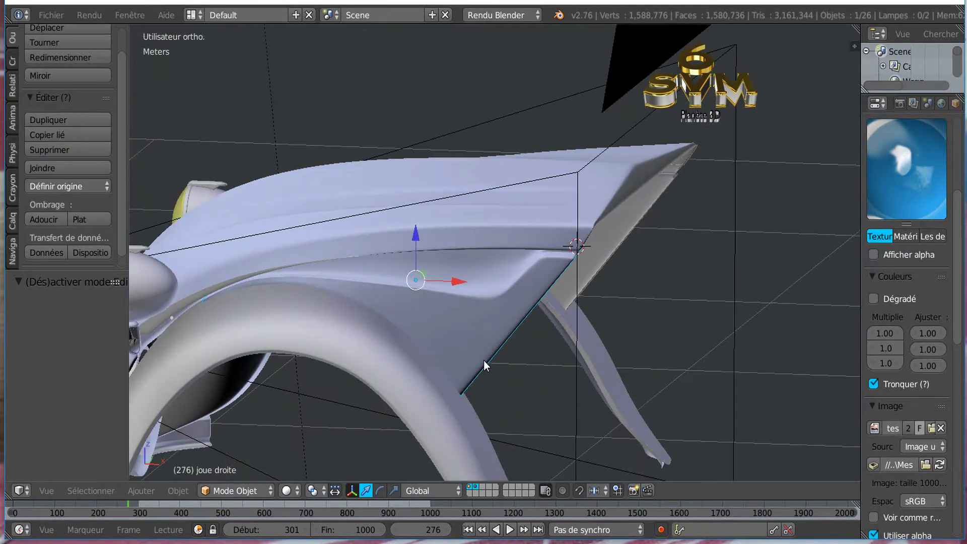
{"action": "middle_click_drag", "start_coordinate": [543, 342], "coordinate": [559, 361]}
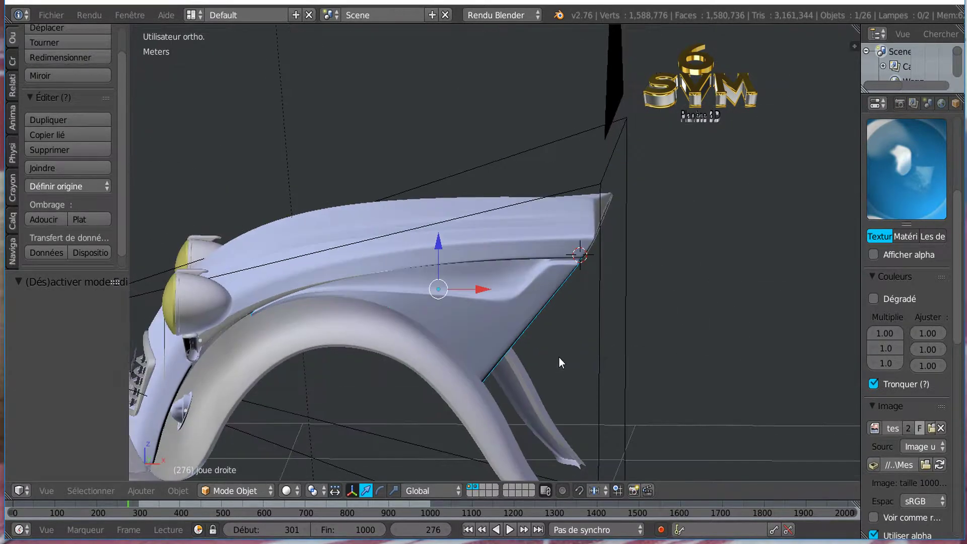
{"action": "right_click", "coordinate": [503, 323]}
{"action": "key", "text": "Tab"}
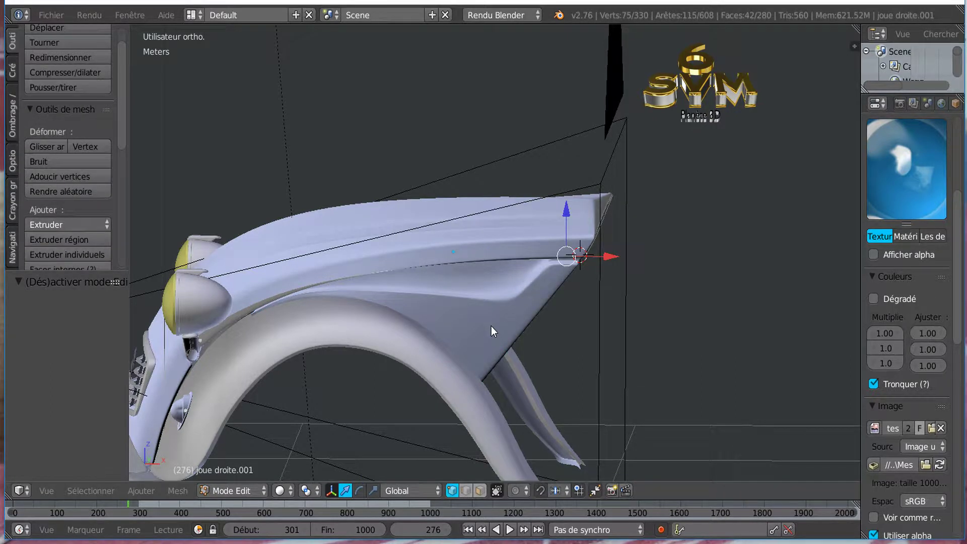
{"action": "right_click", "coordinate": [491, 327]}
{"action": "key", "text": "Tab"}
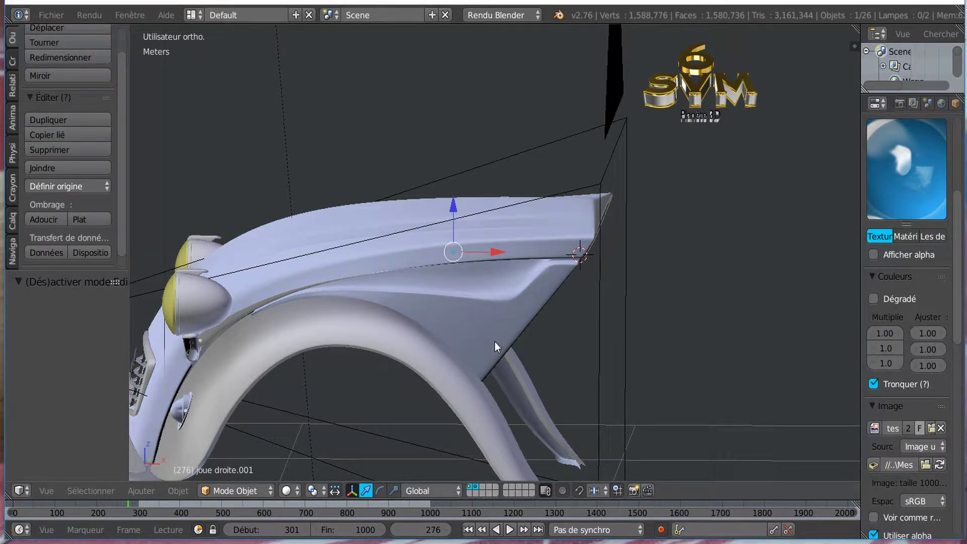
Step: Enter Edit Mode on the right cheek panel and select a single edge loop along its diagonal rear edge
{"action": "key", "text": "Tab"}
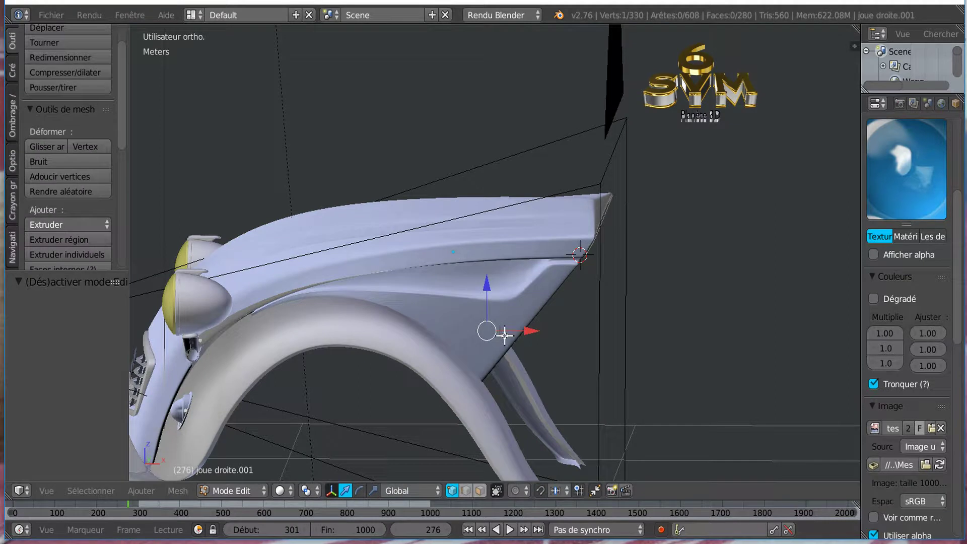
{"action": "key", "text": "Tab"}
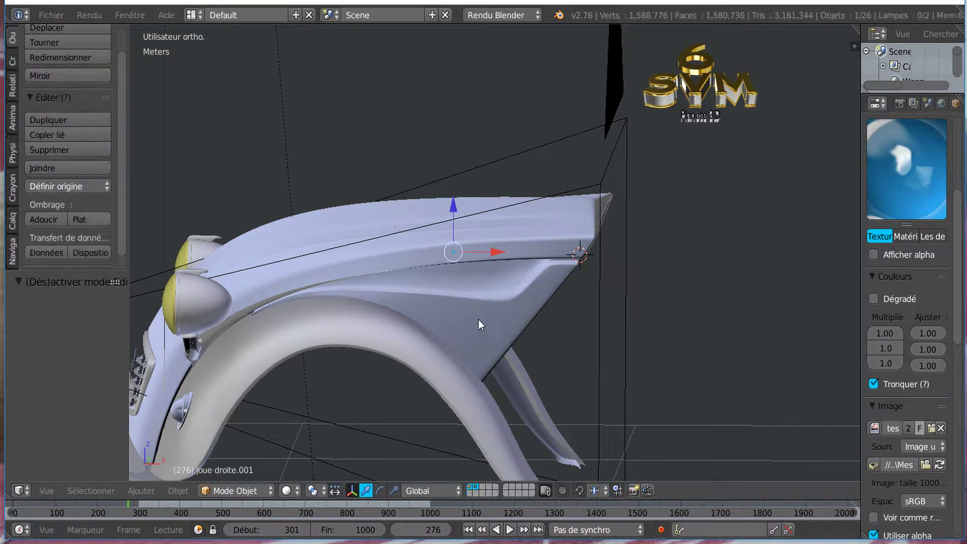
{"action": "right_click", "coordinate": [479, 320]}
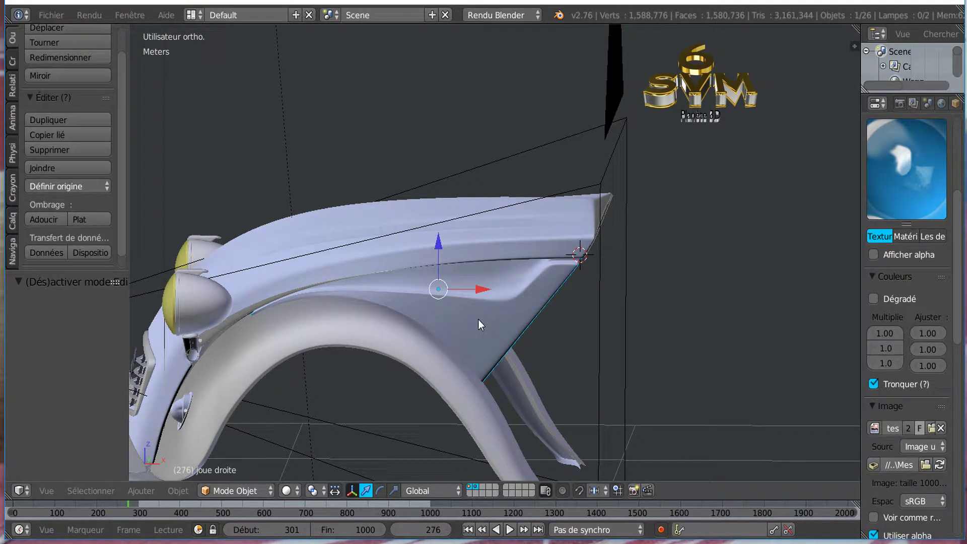
{"action": "key", "text": "Tab"}
{"action": "middle_click_drag", "start_coordinate": [501, 349], "coordinate": [472, 333]}
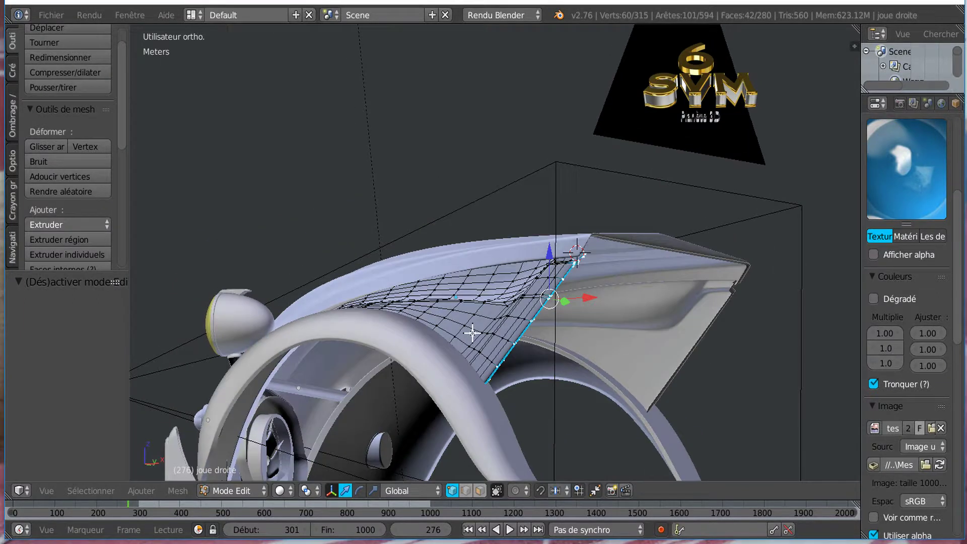
{"action": "scroll", "coordinate": [489, 356], "scroll_direction": "up", "scroll_amount": 5}
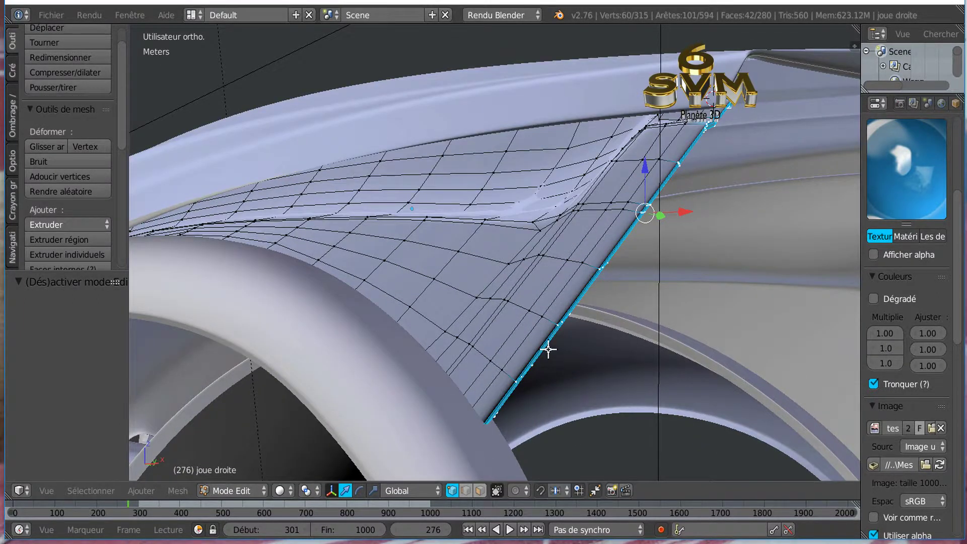
{"action": "scroll", "coordinate": [552, 345], "scroll_direction": "up", "scroll_amount": 2}
{"action": "scroll", "coordinate": [577, 290], "scroll_direction": "up", "scroll_amount": 1}
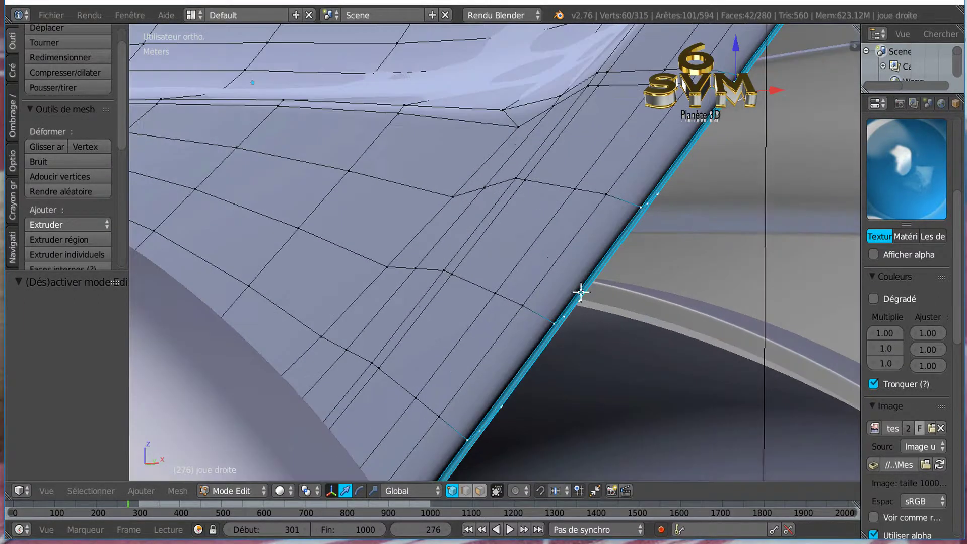
{"action": "right_click", "coordinate": [592, 268], "text": "alt"}
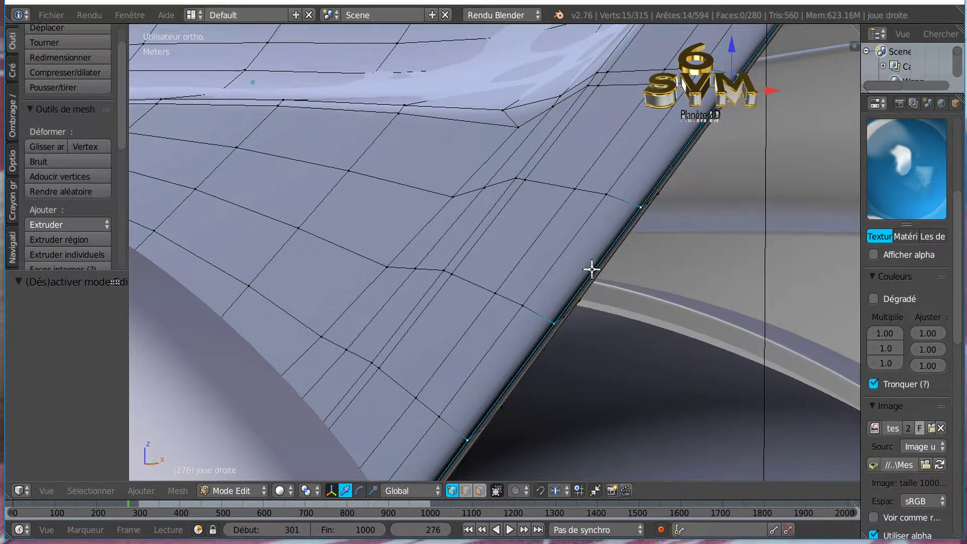
Step: In wireframe display, duplicate the selected rear edge loop in place and move the copy 1.329 cm along X
{"action": "scroll", "coordinate": [599, 309], "scroll_direction": "down", "scroll_amount": 2}
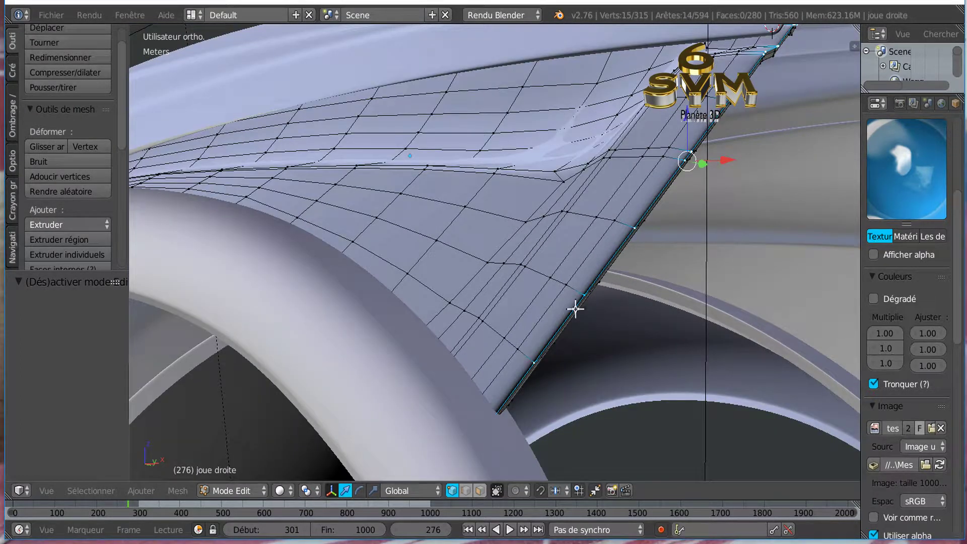
{"action": "scroll", "coordinate": [517, 398], "scroll_direction": "down", "scroll_amount": 1}
{"action": "scroll", "coordinate": [517, 398], "scroll_direction": "down", "scroll_amount": 1}
{"action": "scroll", "coordinate": [559, 373], "scroll_direction": "up", "scroll_amount": 1}
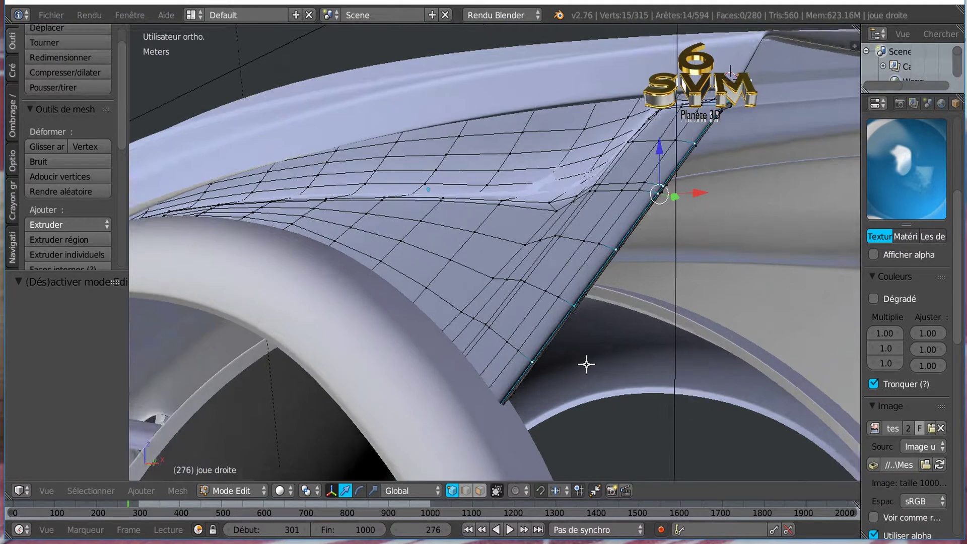
{"action": "middle_click_drag", "start_coordinate": [582, 365], "coordinate": [598, 357]}
{"action": "key", "text": "z"}
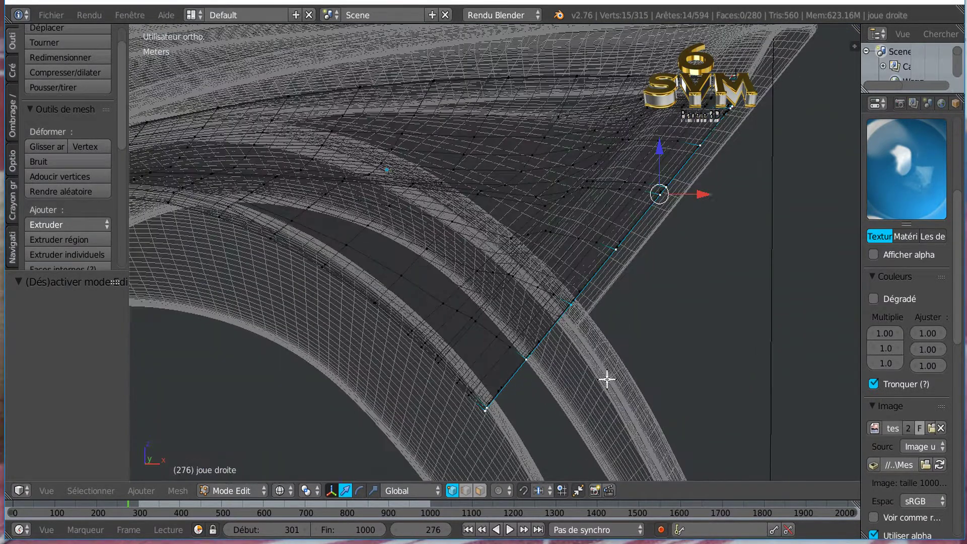
{"action": "middle_click_drag", "start_coordinate": [506, 380], "coordinate": [554, 386]}
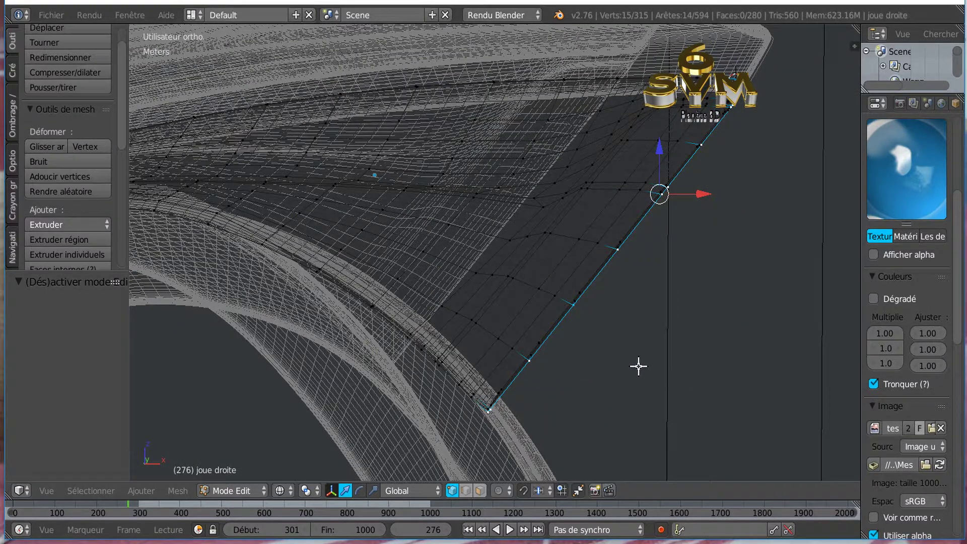
{"action": "middle_click_drag", "start_coordinate": [639, 363], "coordinate": [645, 366]}
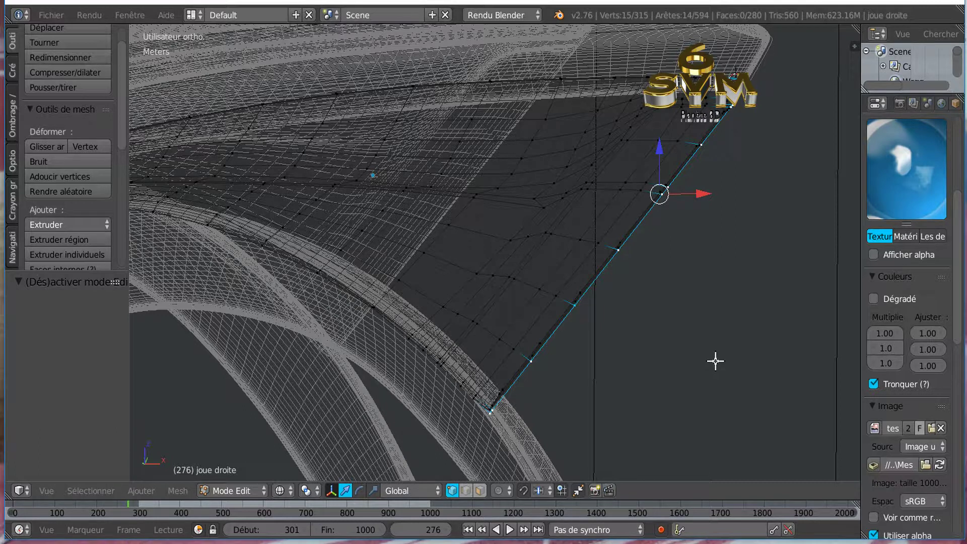
{"action": "key", "text": "shift+d"}
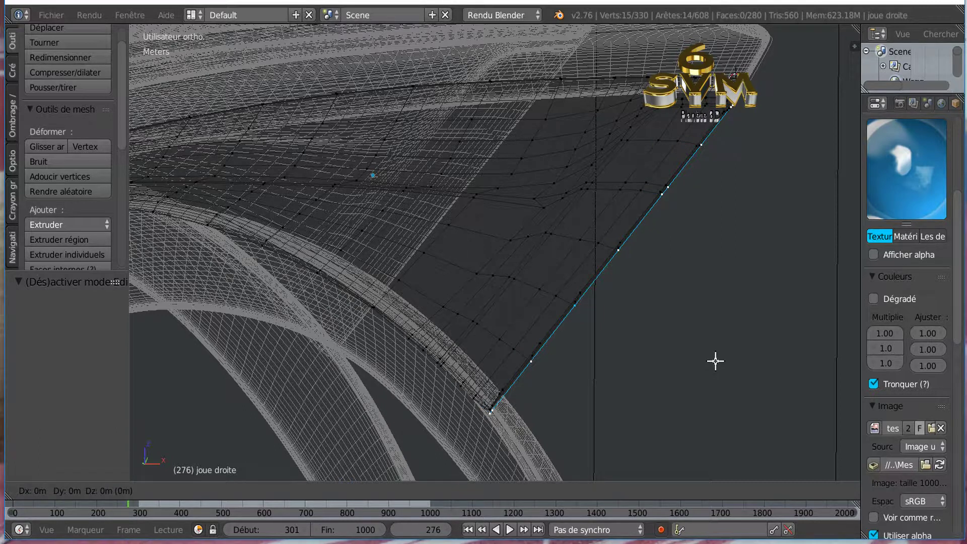
{"action": "right_click", "coordinate": [715, 360]}
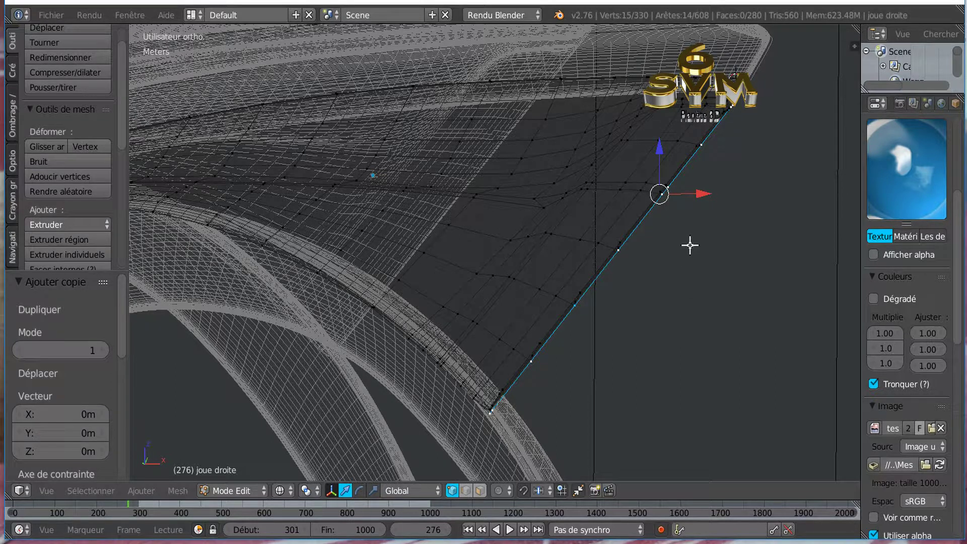
{"action": "left_click_drag", "start_coordinate": [704, 195], "coordinate": [712, 196]}
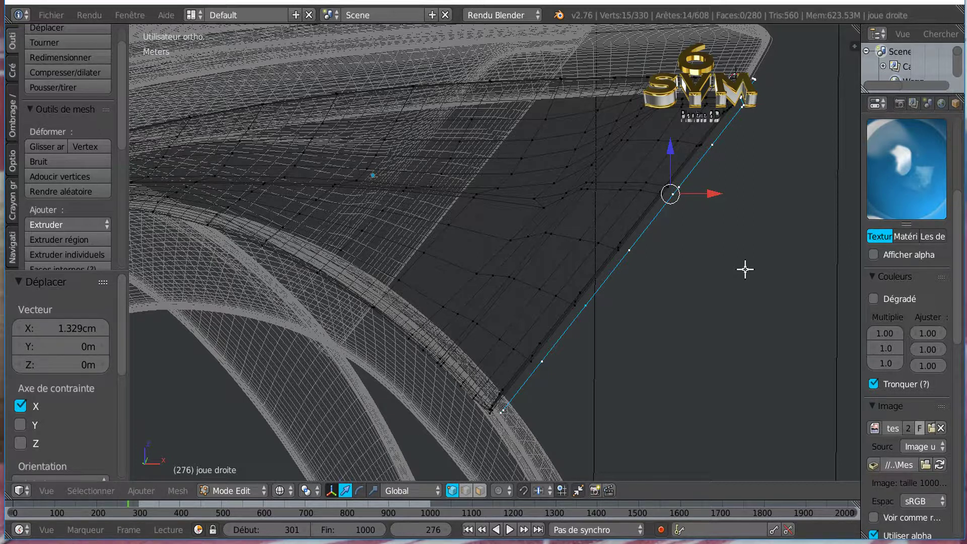
Step: Separate the duplicated edge loop into its own object, then return to Object Mode with solid display
{"action": "key", "text": "p"}
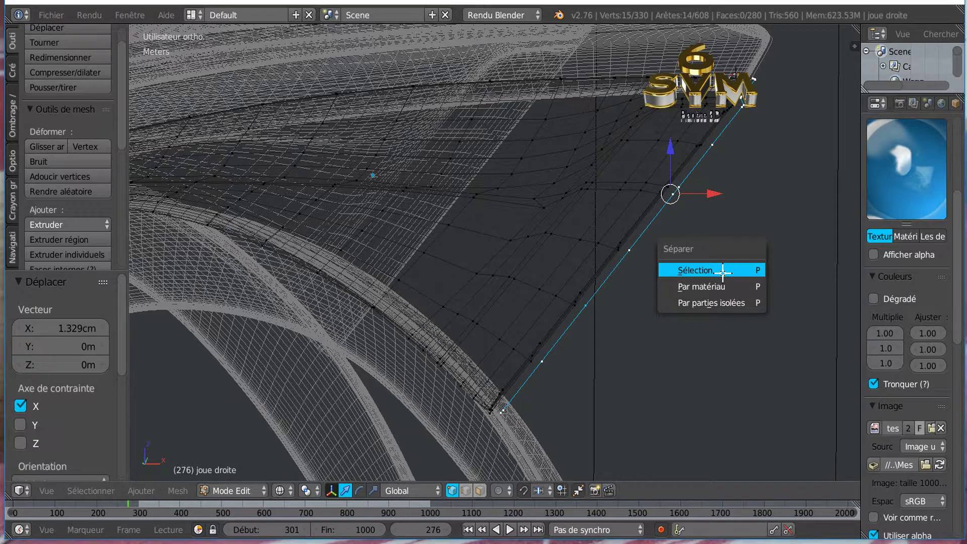
{"action": "left_click", "coordinate": [723, 272]}
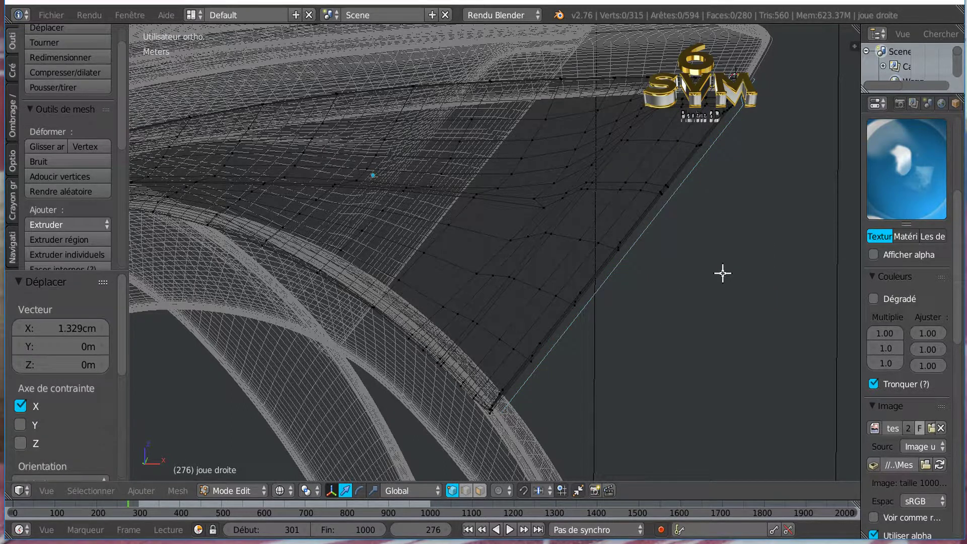
{"action": "key", "text": "Tab"}
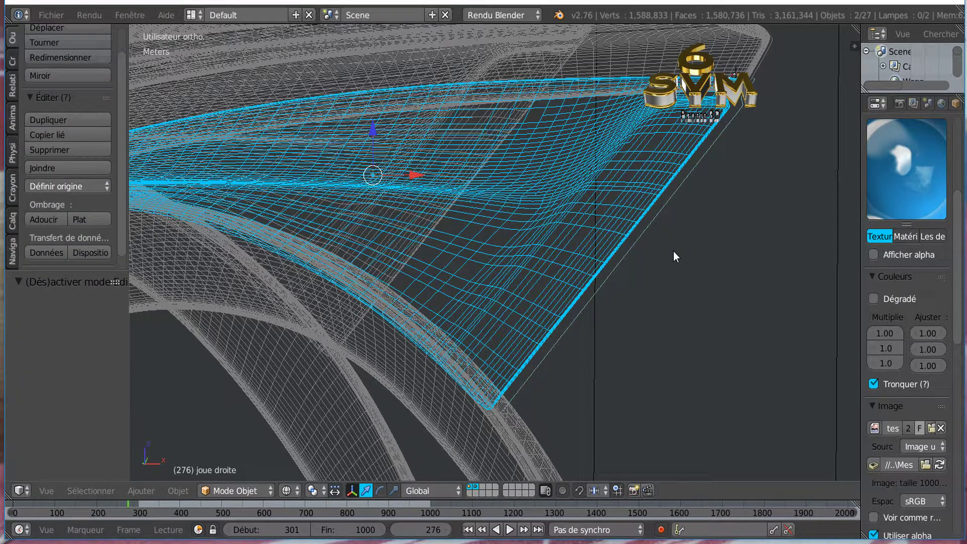
{"action": "key", "text": "Tab"}
{"action": "key", "text": "Tab"}
{"action": "key", "text": "z"}
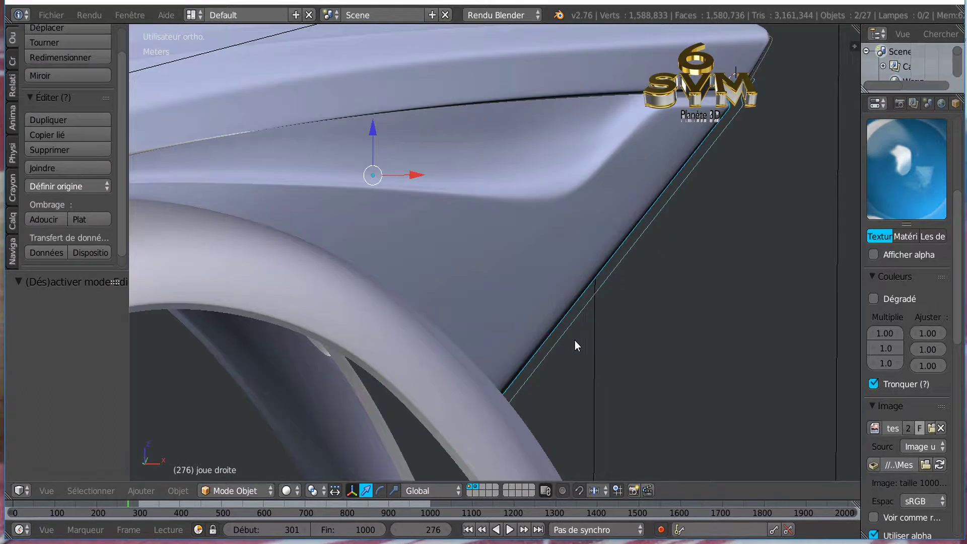
Step: Hide the two right cheek panel objects in front of the separated edge line
{"action": "right_click", "coordinate": [610, 276]}
{"action": "right_click", "coordinate": [520, 268], "text": "shift"}
{"action": "key", "text": "h"}
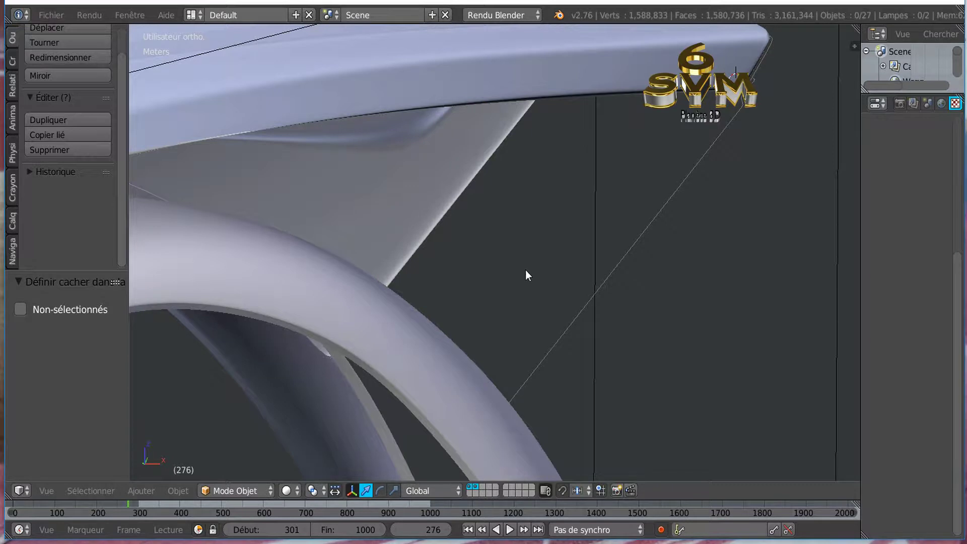
Step: Edit the separated edge line and delete the five vertices forming its bent upper end
{"action": "right_click", "coordinate": [642, 261]}
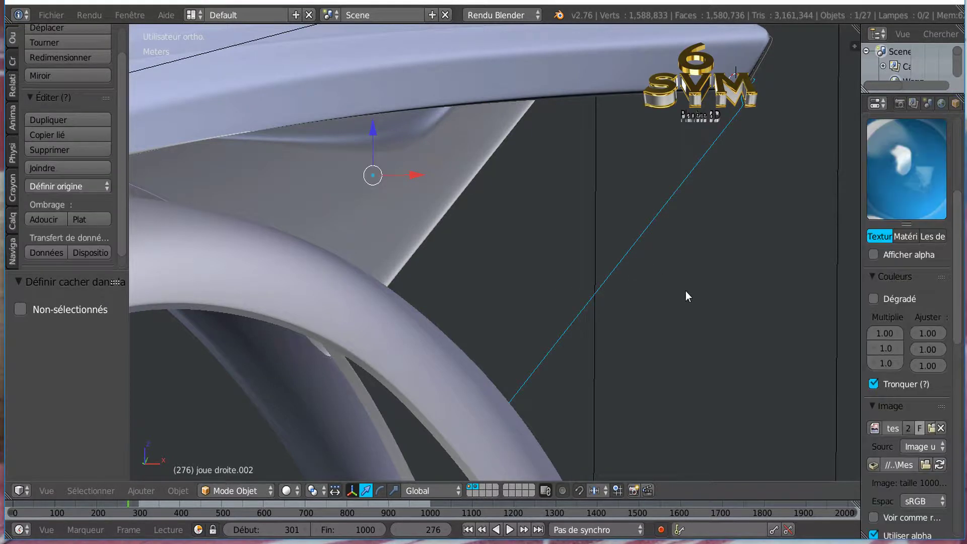
{"action": "key", "text": "Tab"}
{"action": "scroll", "coordinate": [636, 336], "scroll_direction": "up", "scroll_amount": 2}
{"action": "scroll", "coordinate": [636, 336], "scroll_direction": "down", "scroll_amount": 2}
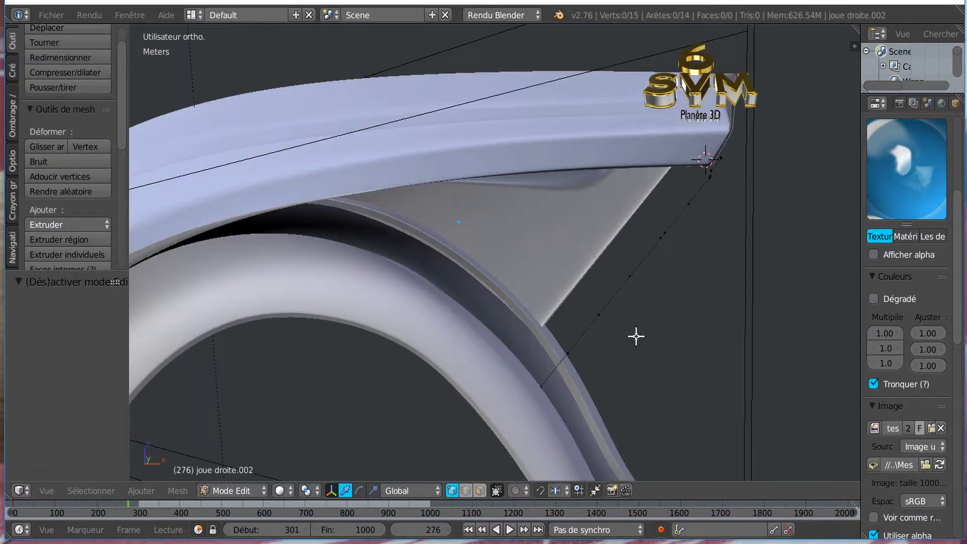
{"action": "middle_click_drag", "start_coordinate": [625, 337], "coordinate": [556, 340]}
{"action": "scroll", "coordinate": [637, 278], "scroll_direction": "up", "scroll_amount": 2}
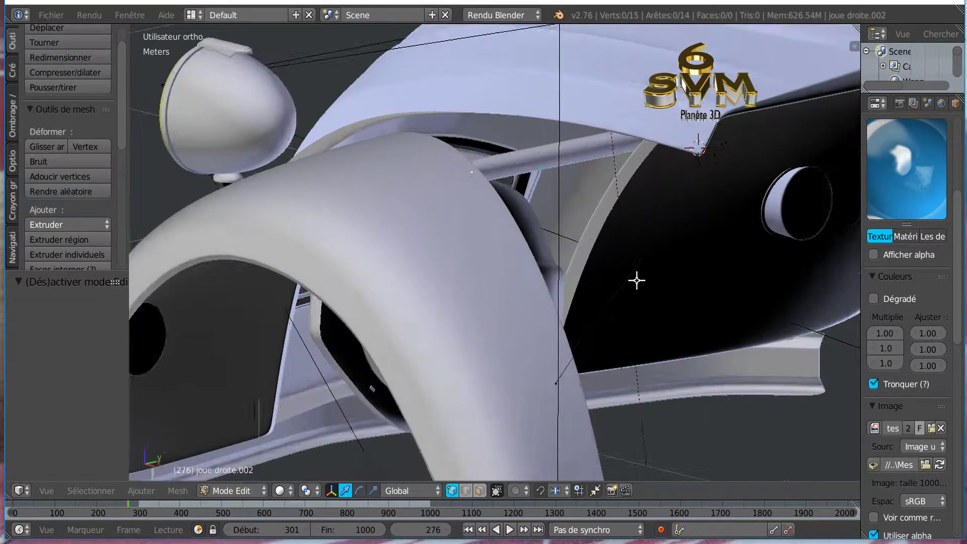
{"action": "middle_click_drag", "start_coordinate": [703, 233], "coordinate": [711, 226]}
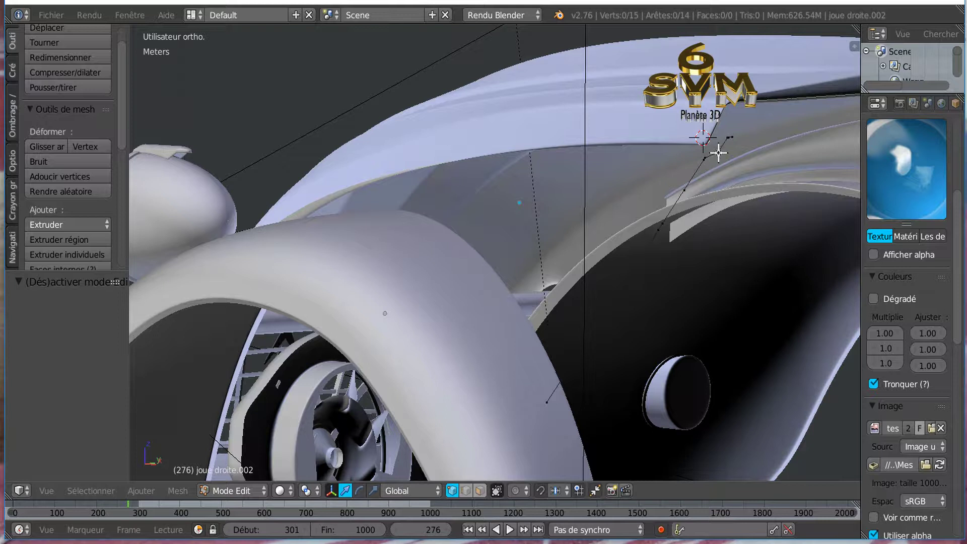
{"action": "scroll", "coordinate": [717, 147], "scroll_direction": "up", "scroll_amount": 2}
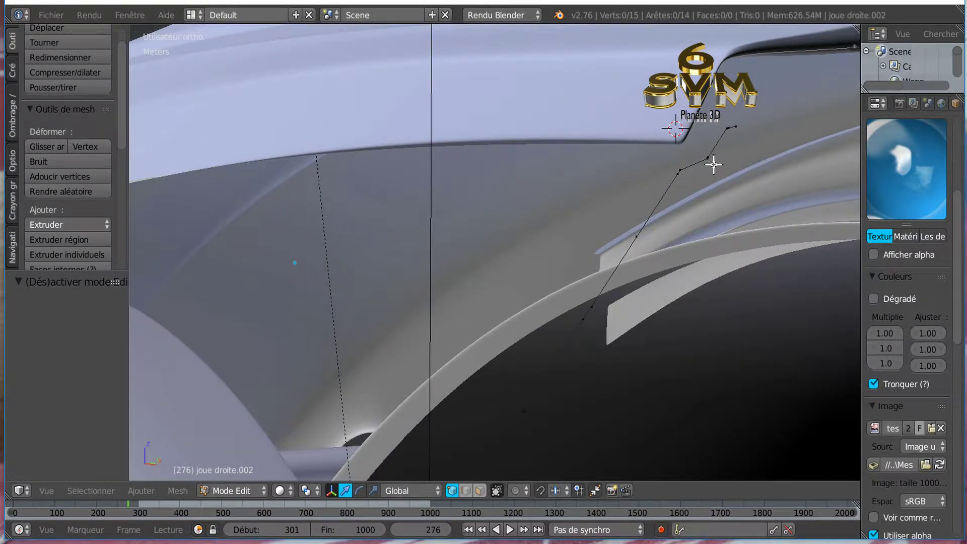
{"action": "right_click", "coordinate": [713, 150]}
{"action": "left_click", "coordinate": [735, 133]}
{"action": "key", "text": "Escape"}
{"action": "key", "text": "x"}
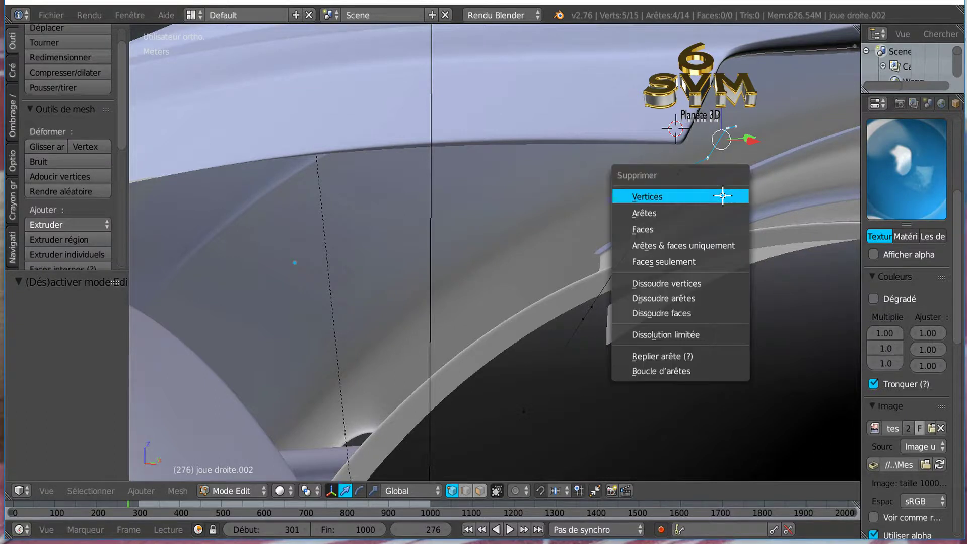
{"action": "left_click", "coordinate": [722, 196]}
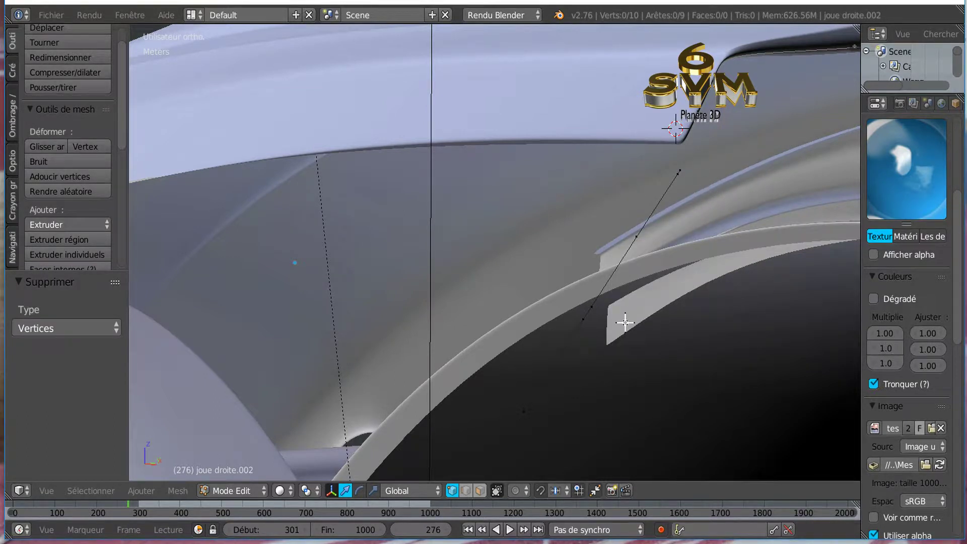
Step: Select all remaining vertices of the edge line and distribute them evenly with LoopTools Space
{"action": "middle_click_drag", "start_coordinate": [610, 338], "coordinate": [585, 342], "text": "shift"}
{"action": "middle_click_drag", "start_coordinate": [545, 376], "coordinate": [604, 358]}
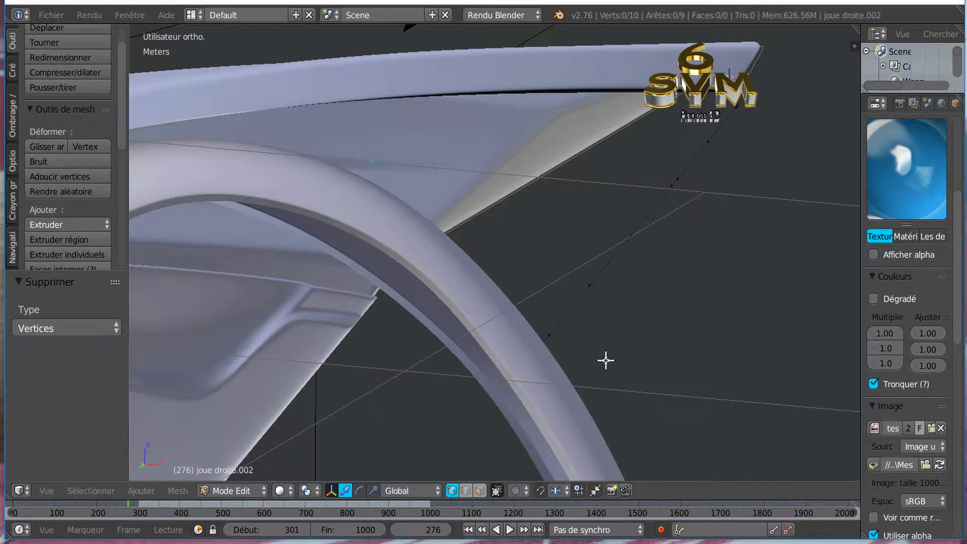
{"action": "left_click", "coordinate": [587, 292]}
{"action": "key", "text": "a"}
{"action": "key", "text": "a"}
{"action": "mouse_move", "coordinate": [655, 335]}
{"action": "middle_mouse_down"}
{"action": "mouse_move", "coordinate": [642, 353]}
{"action": "mouse_move", "coordinate": [659, 337]}
{"action": "middle_mouse_up"}
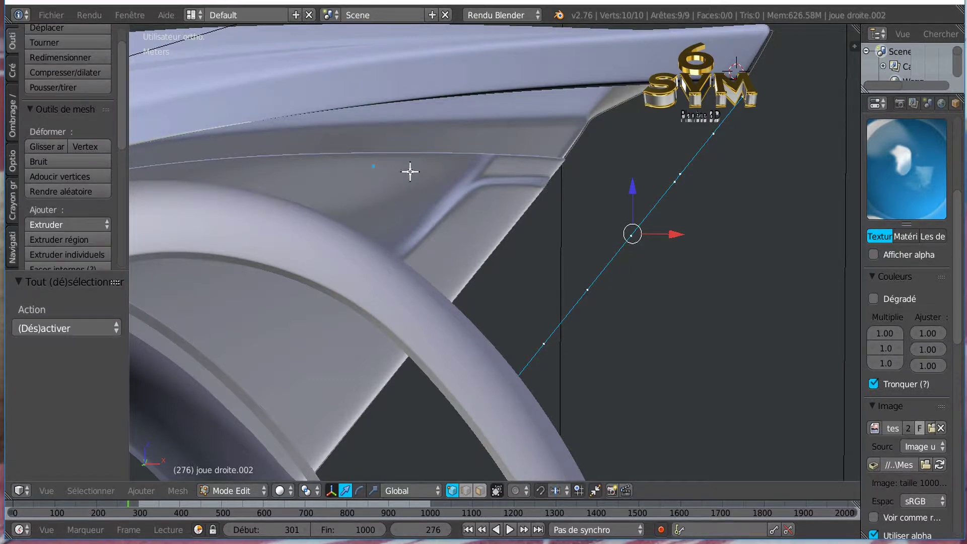
{"action": "key", "text": "w"}
{"action": "mouse_move", "coordinate": [371, 147]}
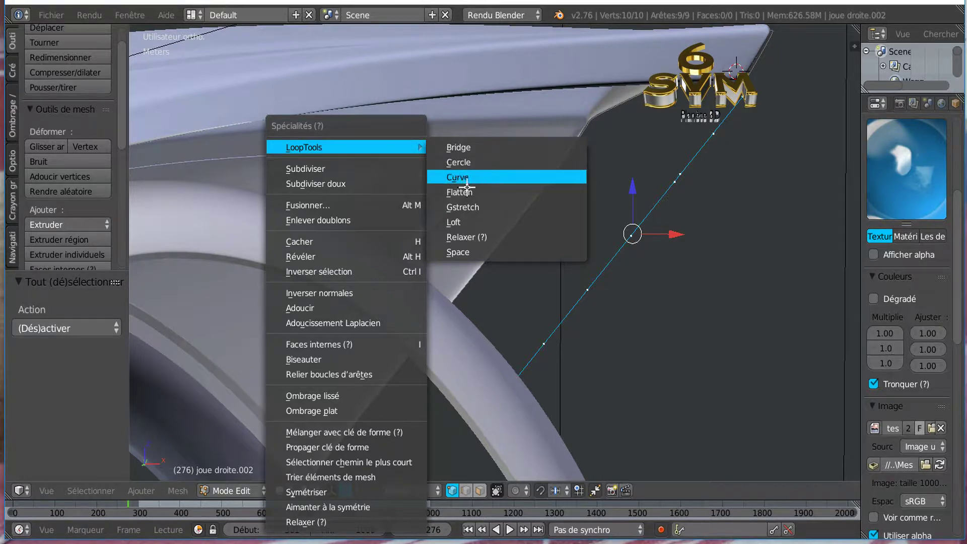
{"action": "left_click", "coordinate": [466, 252]}
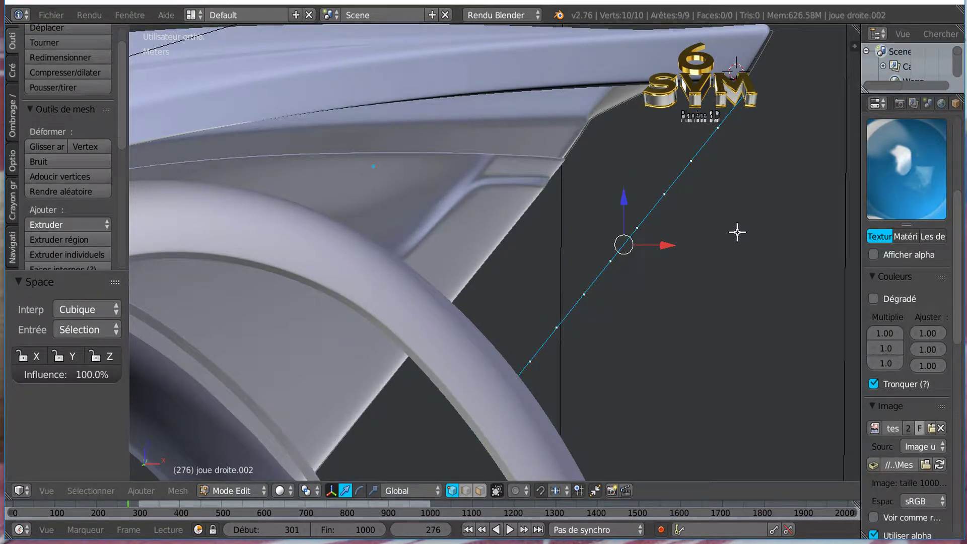
Step: Circle-select the eight intermediate vertices of the edge line and dissolve them, keeping only the two endpoints
{"action": "key", "text": "a"}
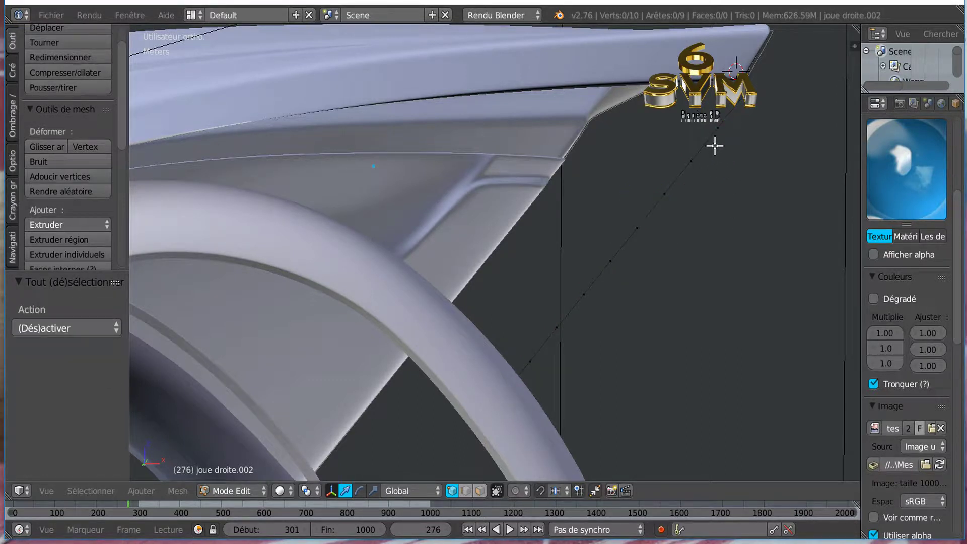
{"action": "key", "text": "c"}
{"action": "mouse_move", "coordinate": [670, 192]}
{"action": "left_mouse_down"}
{"action": "mouse_move", "coordinate": [709, 134]}
{"action": "mouse_move", "coordinate": [619, 233]}
{"action": "mouse_move", "coordinate": [539, 356]}
{"action": "left_mouse_up"}
{"action": "right_click", "coordinate": [543, 355]}
{"action": "mouse_move", "coordinate": [648, 347]}
{"action": "middle_mouse_down"}
{"action": "mouse_move", "coordinate": [606, 380]}
{"action": "mouse_move", "coordinate": [593, 377]}
{"action": "mouse_move", "coordinate": [687, 339]}
{"action": "mouse_move", "coordinate": [676, 356]}
{"action": "mouse_move", "coordinate": [618, 357]}
{"action": "middle_mouse_up"}
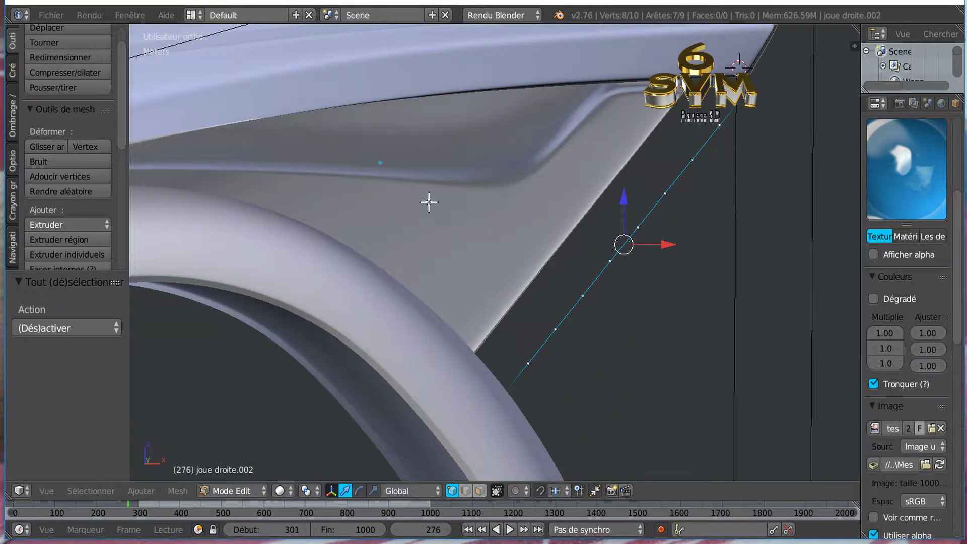
{"action": "key", "text": "x"}
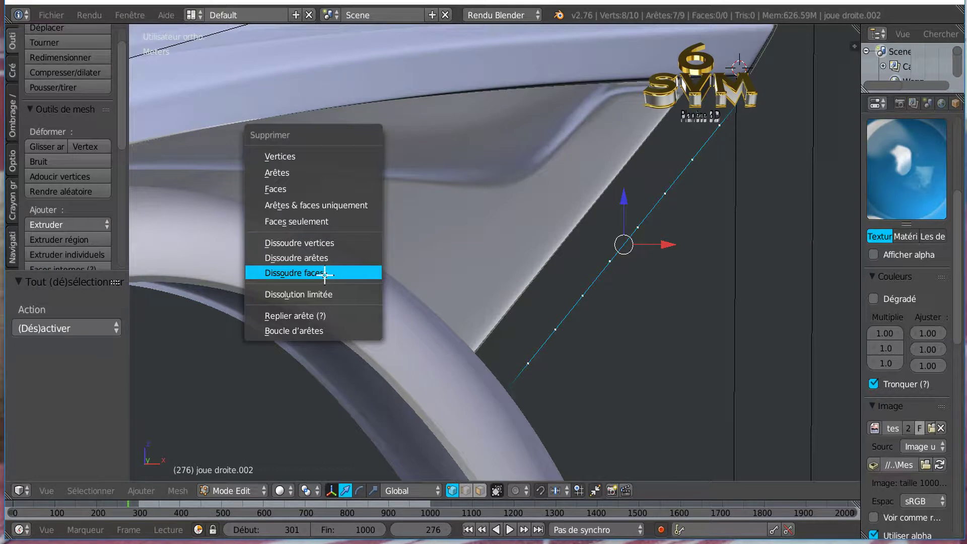
{"action": "left_click", "coordinate": [322, 243]}
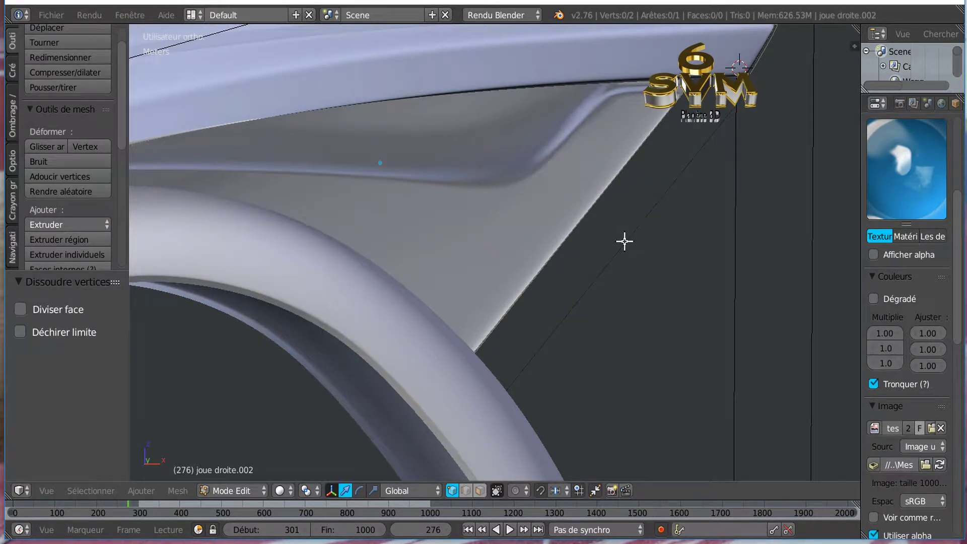
Step: Select the edge line's remaining edge and set its Subdivision Surface modifier's viewport level to 0
{"action": "left_click", "coordinate": [468, 492]}
{"action": "right_click", "coordinate": [601, 269]}
{"action": "scroll", "coordinate": [612, 300], "scroll_direction": "down", "scroll_amount": 2}
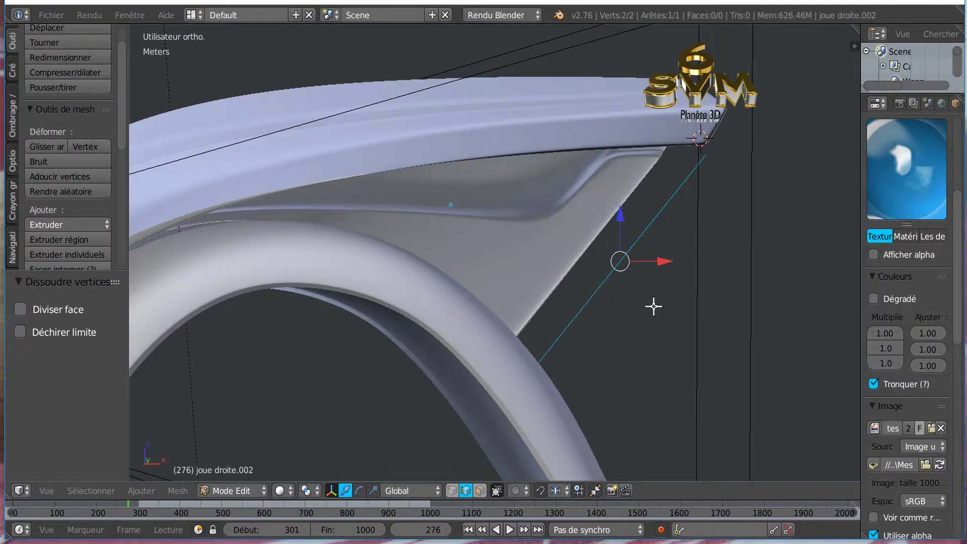
{"action": "scroll", "coordinate": [646, 315], "scroll_direction": "down", "scroll_amount": 2}
{"action": "left_click_drag", "start_coordinate": [866, 311], "coordinate": [774, 322]}
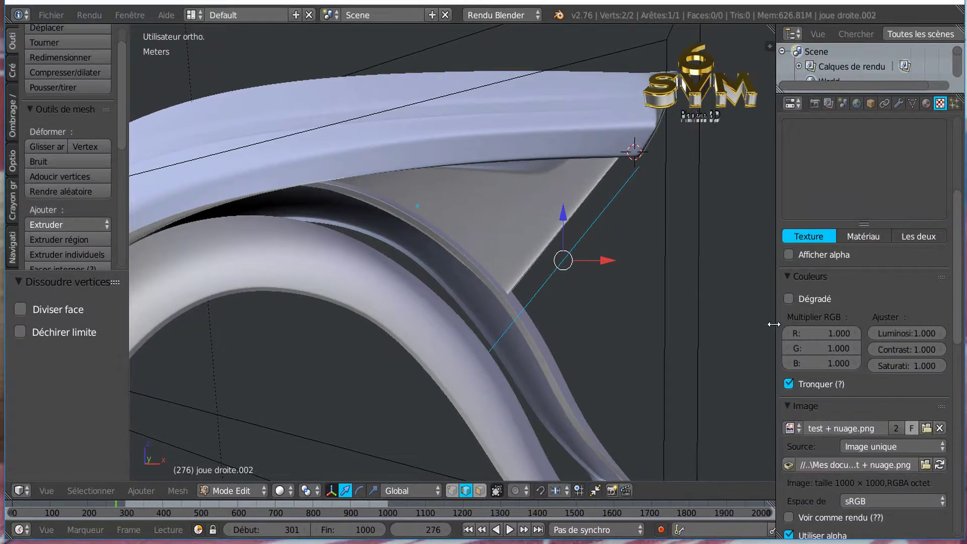
{"action": "left_click", "coordinate": [895, 105]}
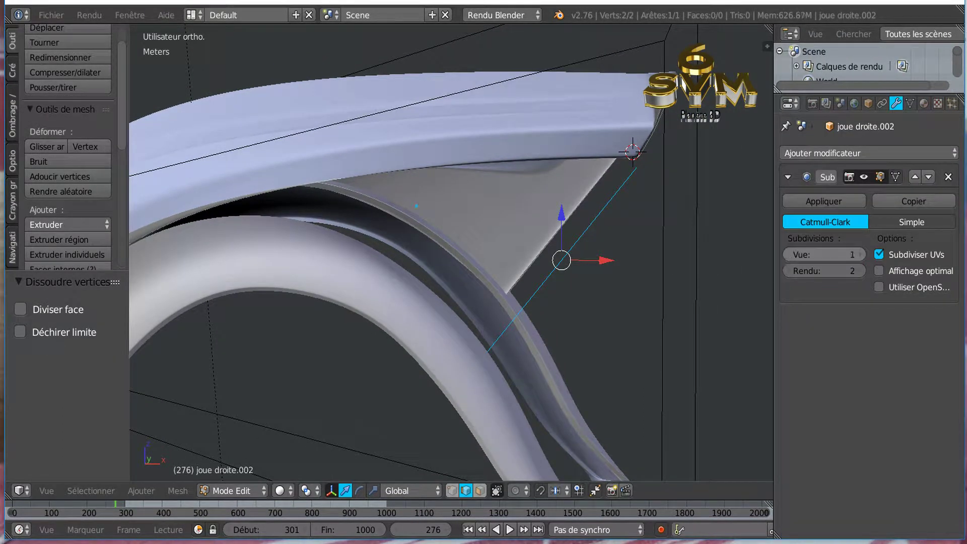
{"action": "left_click", "coordinate": [788, 255]}
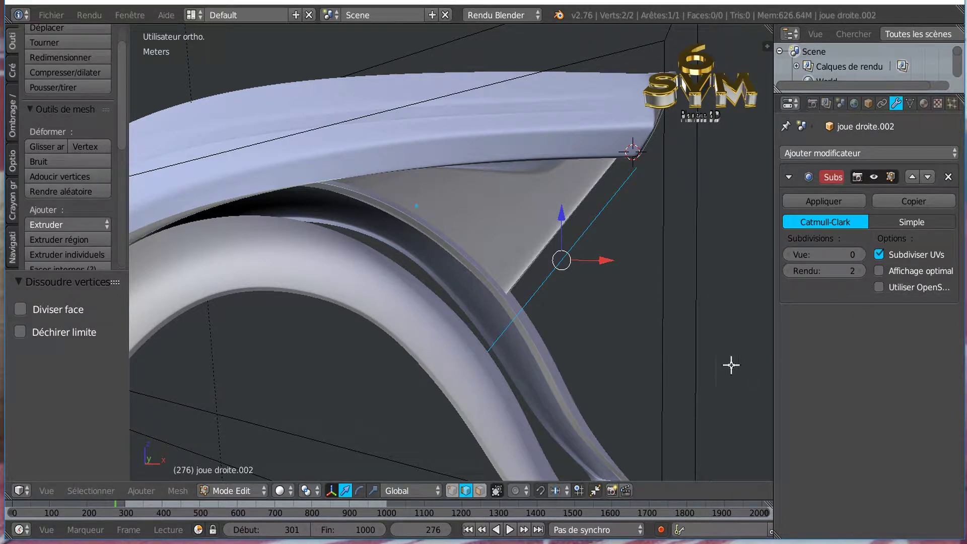
{"action": "left_click_drag", "start_coordinate": [774, 355], "coordinate": [807, 354]}
Step: In front view, raise the edge line's upper endpoint about 7.04 cm along Z, to the height of the bonnet's rear corner
{"action": "scroll", "coordinate": [725, 360], "scroll_direction": "down", "scroll_amount": 4}
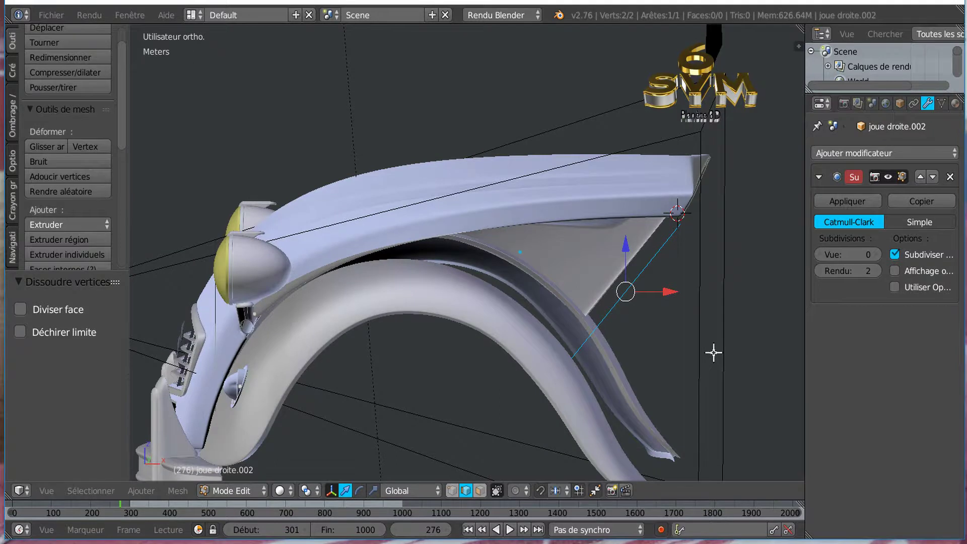
{"action": "middle_click_drag", "start_coordinate": [720, 346], "coordinate": [720, 341]}
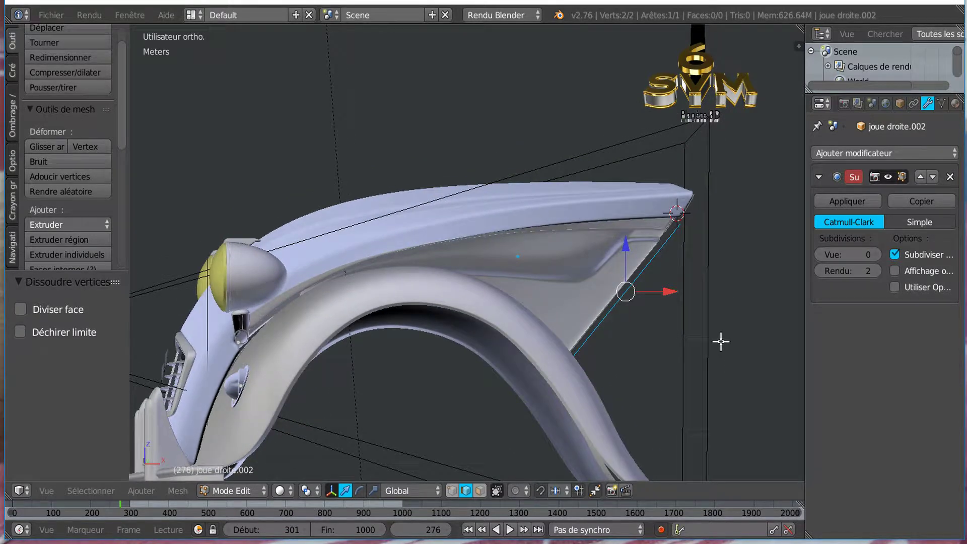
{"action": "key", "text": "KP_1"}
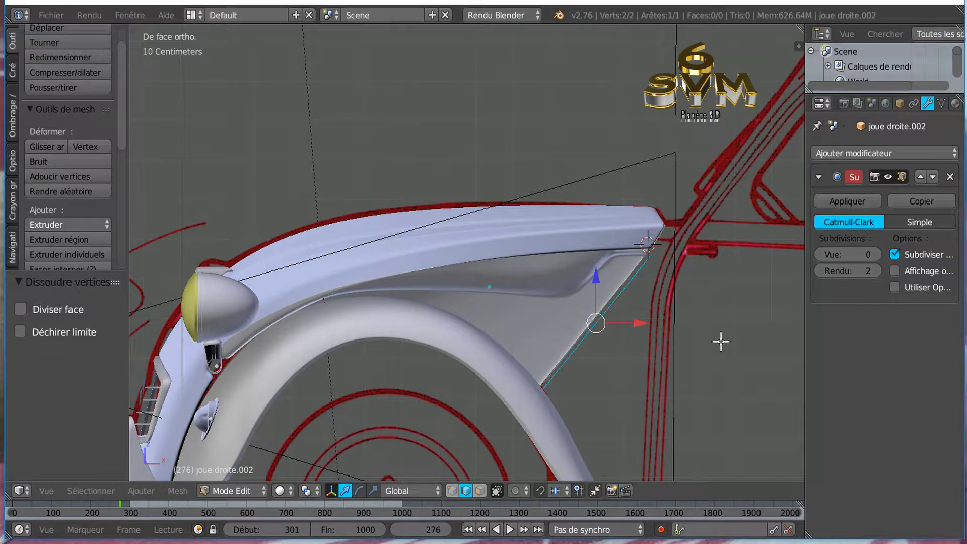
{"action": "scroll", "coordinate": [721, 342], "scroll_direction": "up", "scroll_amount": 2}
{"action": "scroll", "coordinate": [719, 339], "scroll_direction": "up", "scroll_amount": 2}
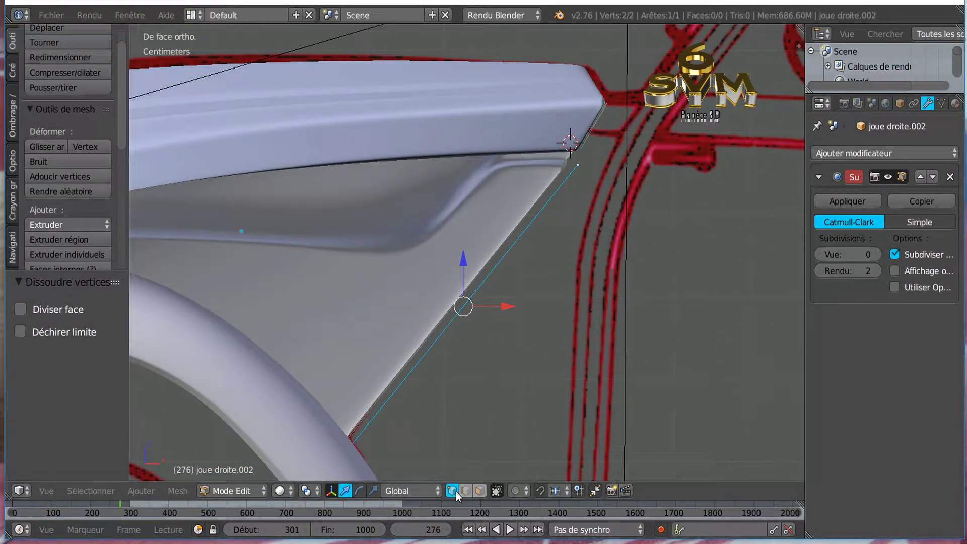
{"action": "right_click", "coordinate": [579, 158]}
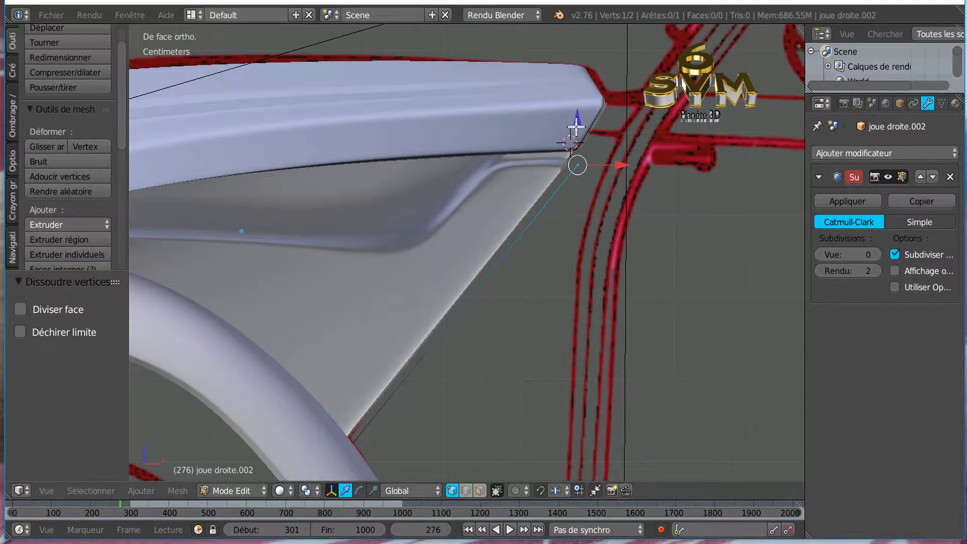
{"action": "left_click_drag", "start_coordinate": [574, 123], "coordinate": [597, 63]}
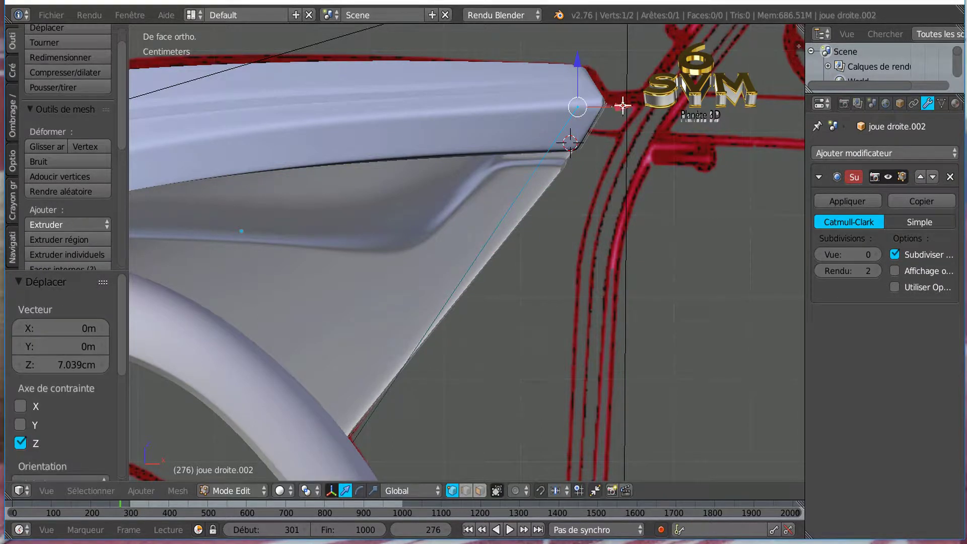
Step: Shift the upper endpoint rearward about 5.93 cm along X, then back about 4.7 mm, keeping the line parallel to the cheek's rear edge
{"action": "key", "text": "g"}
{"action": "key", "text": "x"}
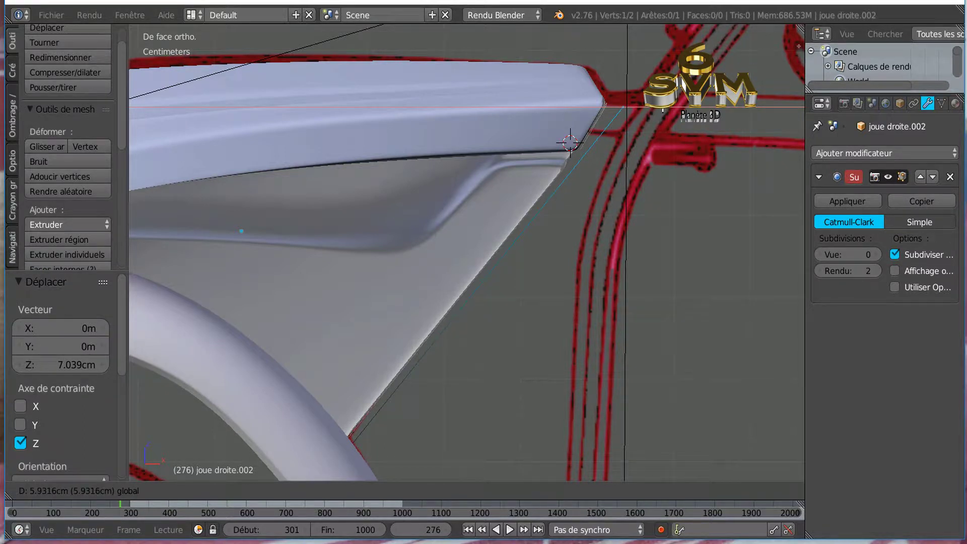
{"action": "left_click", "coordinate": [644, 115]}
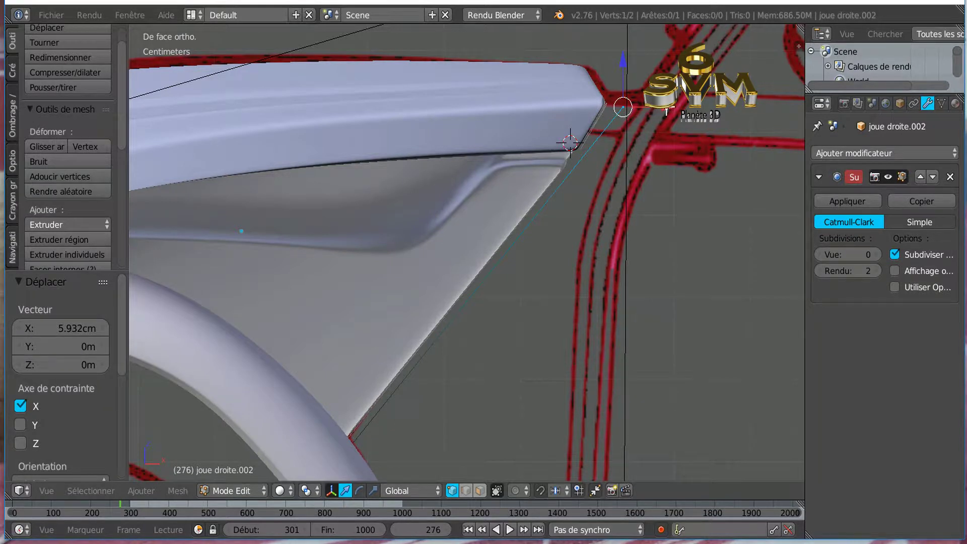
{"action": "key", "text": "g"}
{"action": "key", "text": "x"}
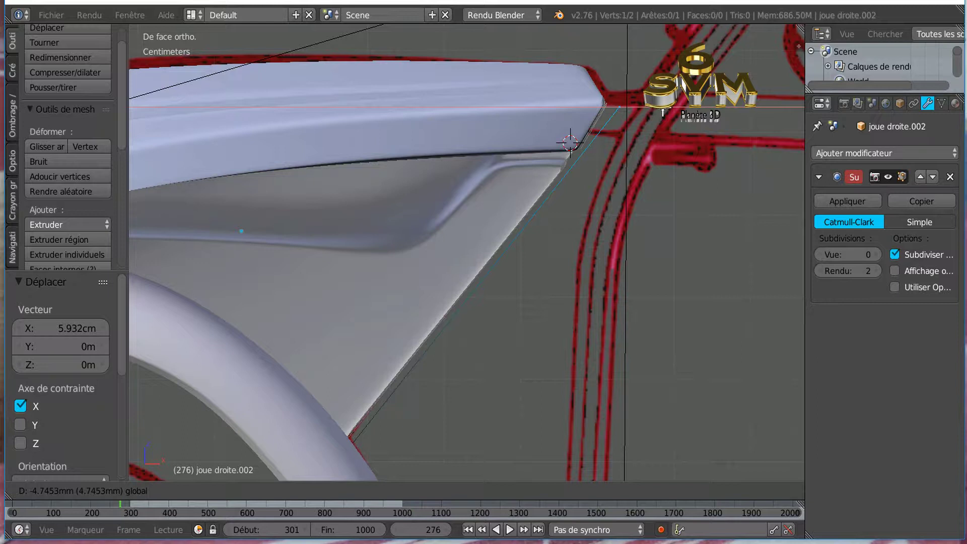
{"action": "key", "text": "Return"}
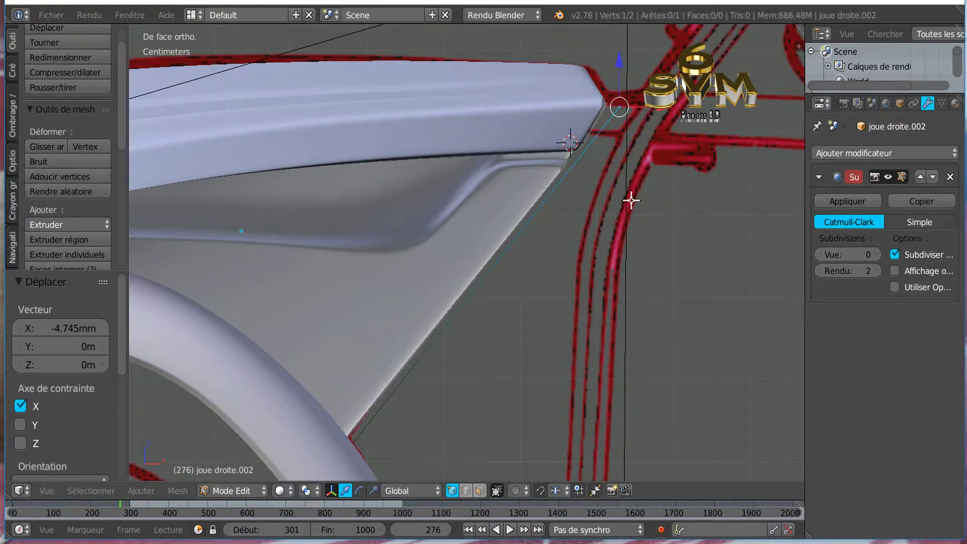
Step: In wireframe front view, lower the line's bottom endpoint and move it about 5.9 cm forward along X, onto the wing's inner arch edge
{"action": "scroll", "coordinate": [631, 199], "scroll_direction": "down", "scroll_amount": 4}
{"action": "middle_click_drag", "start_coordinate": [660, 201], "coordinate": [674, 216]}
{"action": "middle_click_drag", "start_coordinate": [587, 302], "coordinate": [589, 271]}
{"action": "key", "text": "KP_1"}
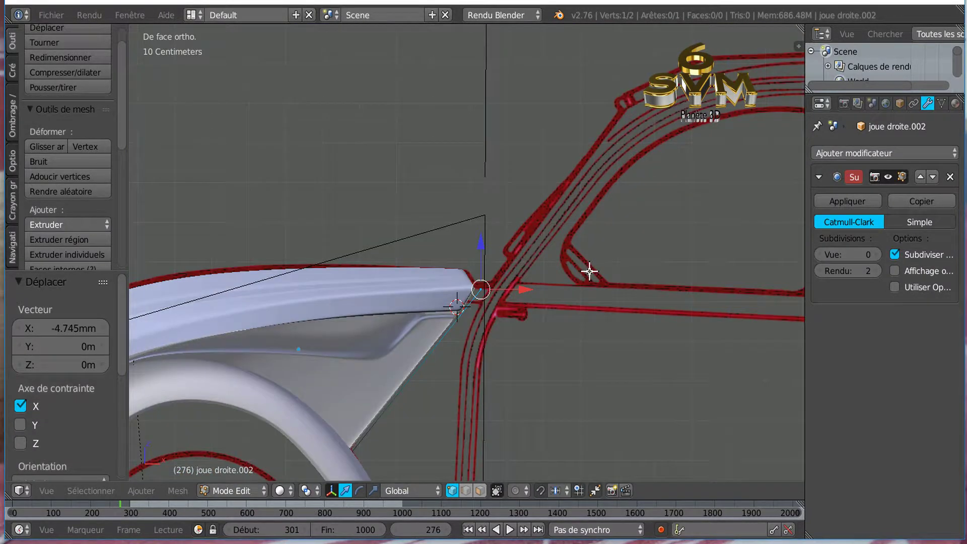
{"action": "middle_click_drag", "start_coordinate": [460, 418], "coordinate": [576, 276], "text": "shift"}
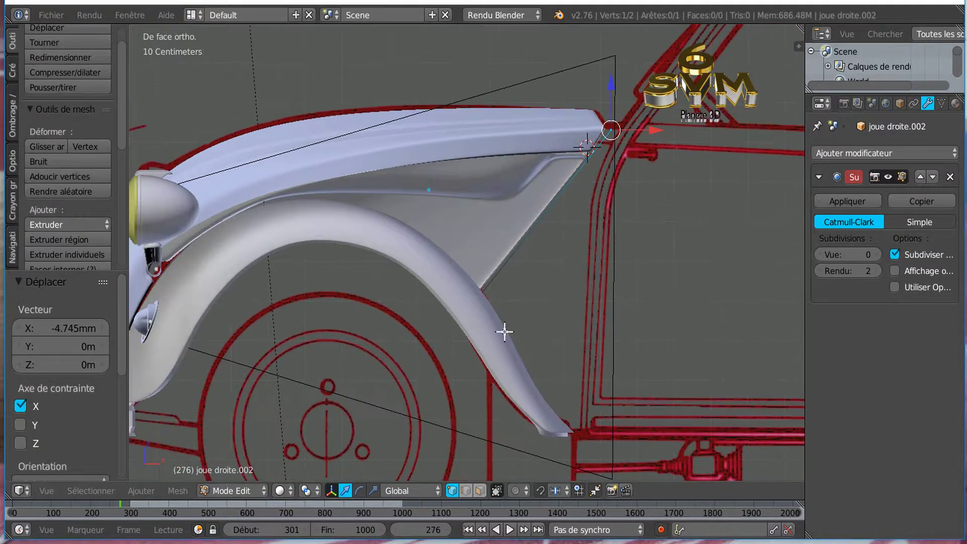
{"action": "key", "text": "a"}
{"action": "key", "text": "a"}
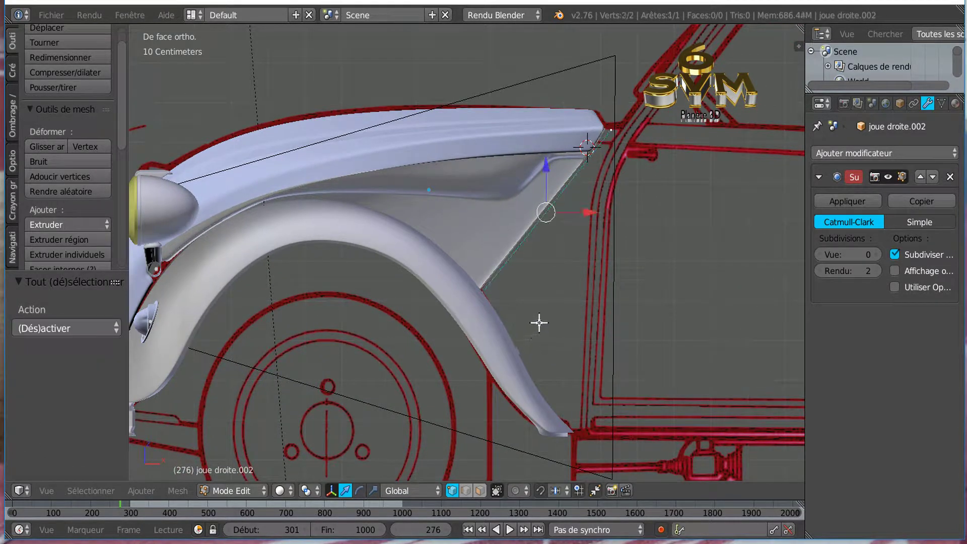
{"action": "key", "text": "z"}
{"action": "right_click", "coordinate": [483, 295]}
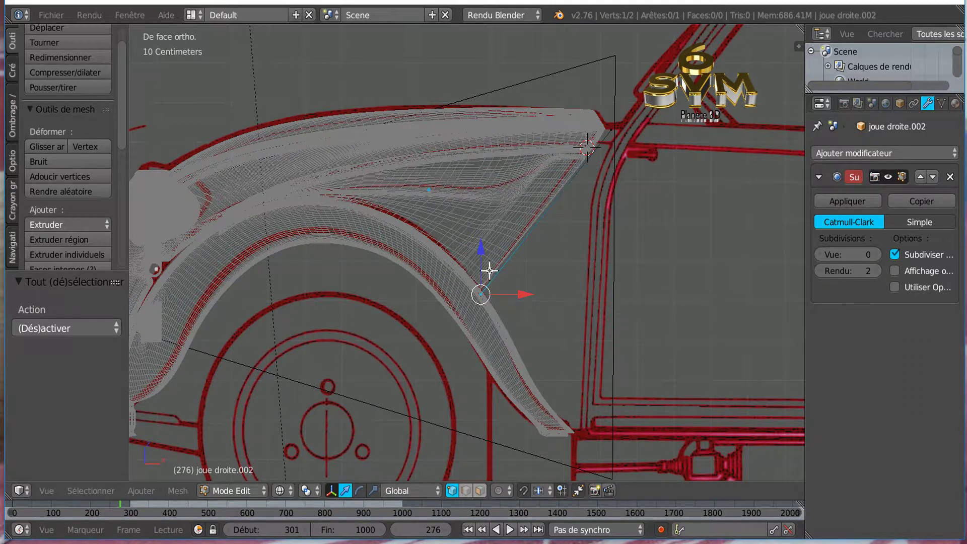
{"action": "left_click_drag", "start_coordinate": [479, 253], "coordinate": [479, 286]}
{"action": "left_click_drag", "start_coordinate": [518, 320], "coordinate": [498, 320]}
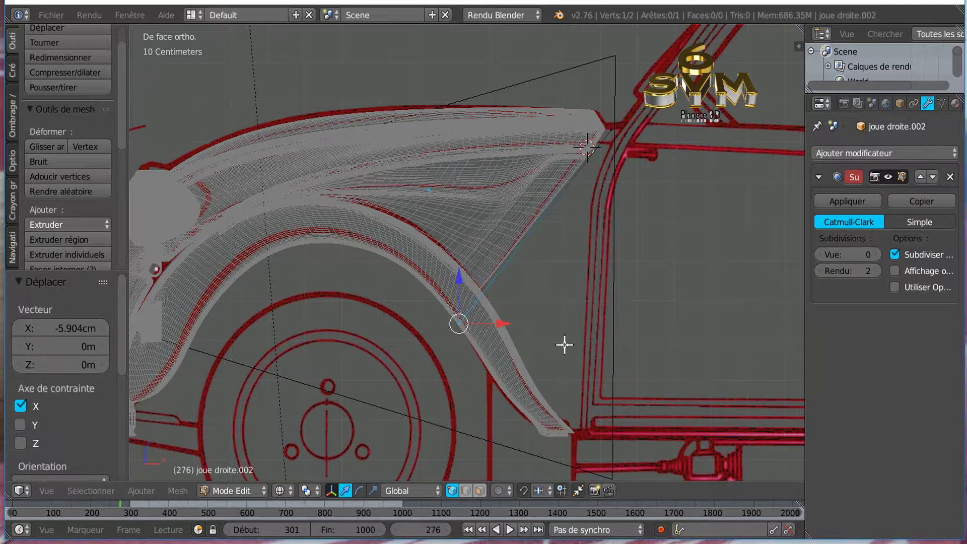
{"action": "key", "text": "ctrl+z"}
{"action": "key", "text": "ctrl+shift+z"}
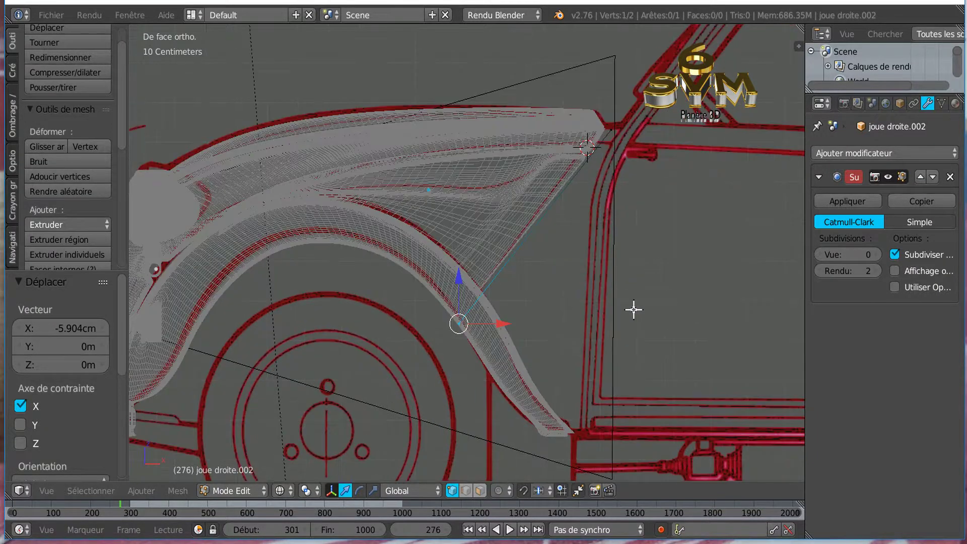
Step: Examine the front-end model and edge line against the blueprint in front and top views, in wireframe and solid shading
{"action": "scroll", "coordinate": [633, 310], "scroll_direction": "up", "scroll_amount": 1}
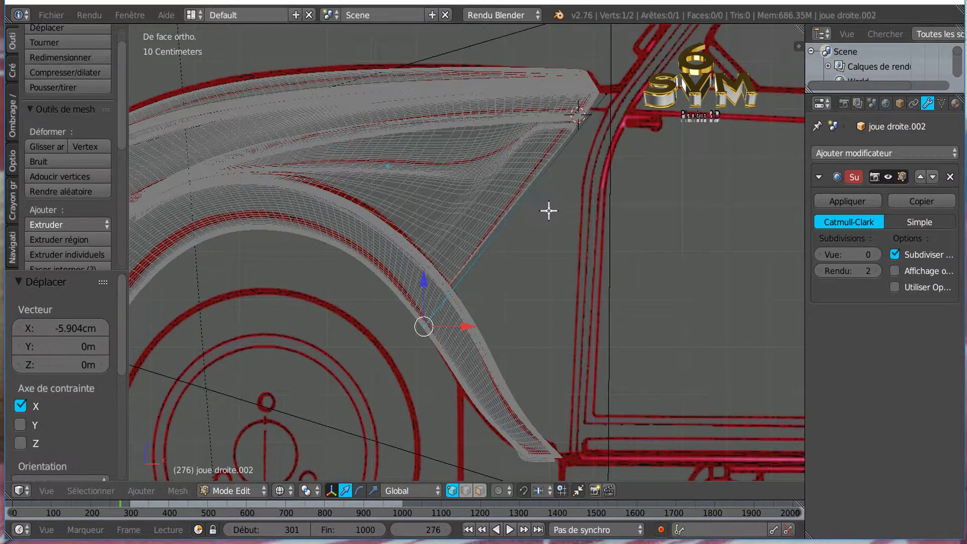
{"action": "scroll", "coordinate": [579, 243], "scroll_direction": "down", "scroll_amount": 4}
{"action": "middle_click_drag", "start_coordinate": [645, 243], "coordinate": [539, 267], "text": "shift"}
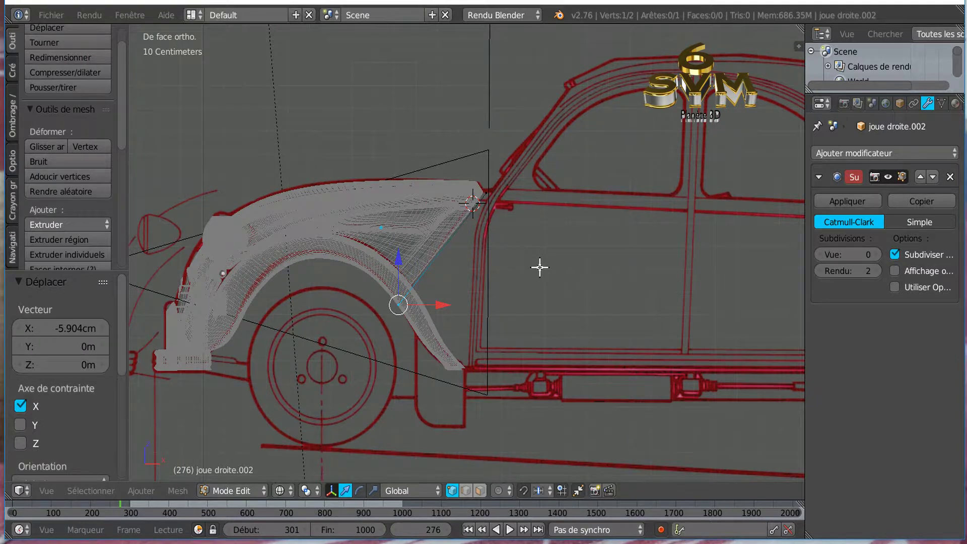
{"action": "key", "text": "KP_7"}
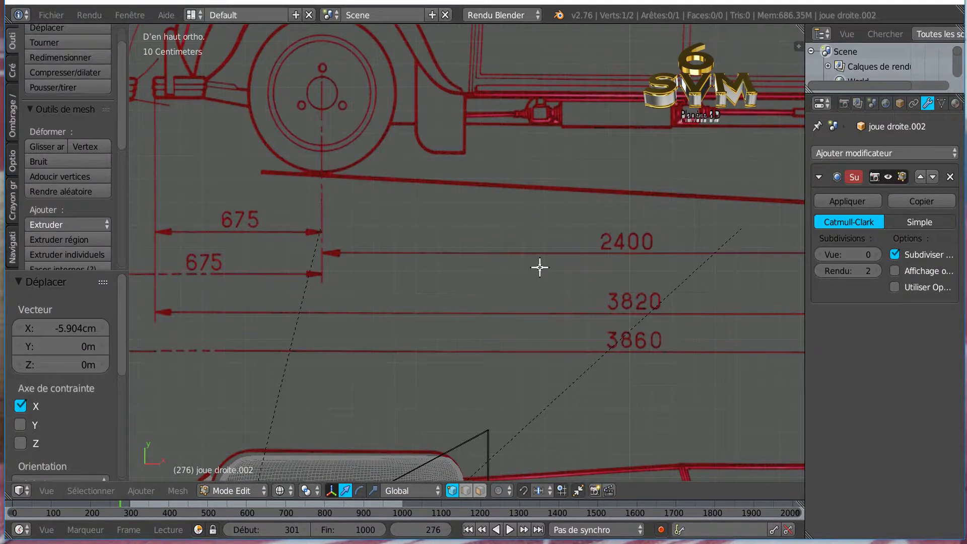
{"action": "scroll", "coordinate": [540, 267], "scroll_direction": "down", "scroll_amount": 5}
{"action": "middle_click_drag", "start_coordinate": [544, 270], "coordinate": [520, 239], "text": "shift"}
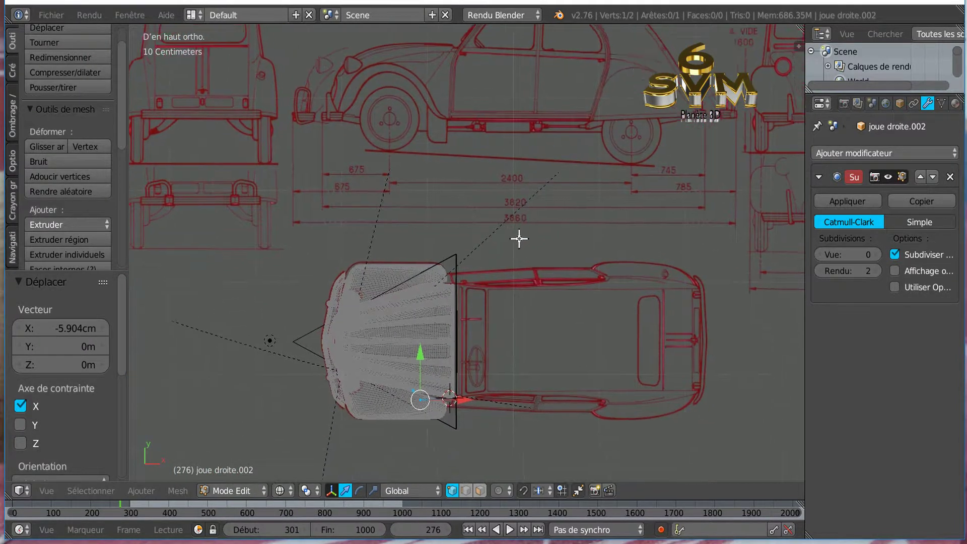
{"action": "scroll", "coordinate": [520, 302], "scroll_direction": "up", "scroll_amount": 3}
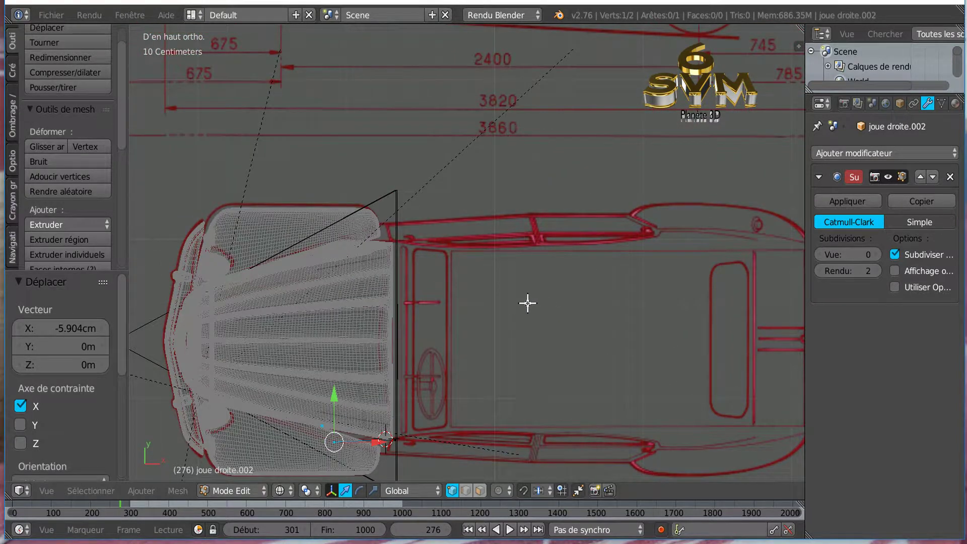
{"action": "key", "text": "Tab"}
{"action": "key", "text": "Tab"}
{"action": "scroll", "coordinate": [527, 308], "scroll_direction": "down", "scroll_amount": 1}
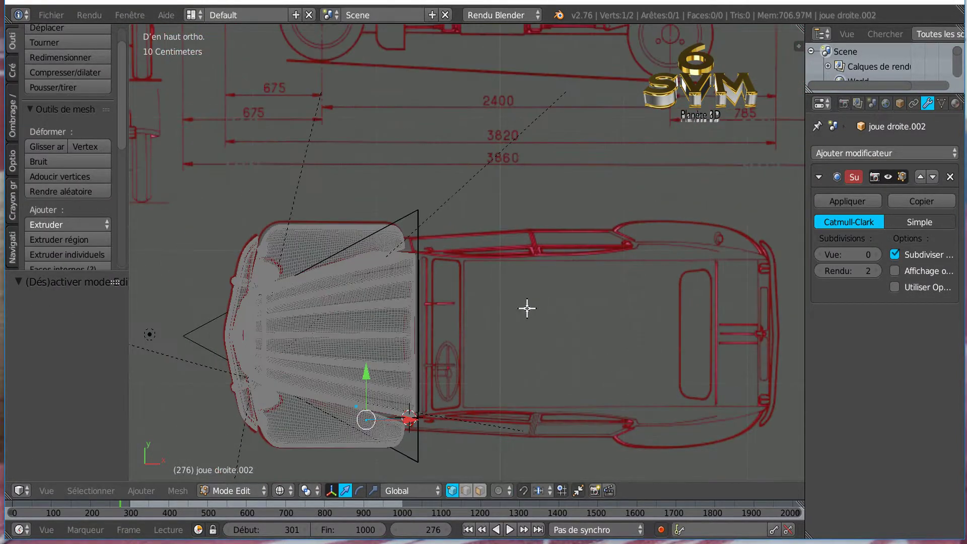
{"action": "scroll", "coordinate": [527, 308], "scroll_direction": "down", "scroll_amount": 1}
{"action": "key", "text": "z"}
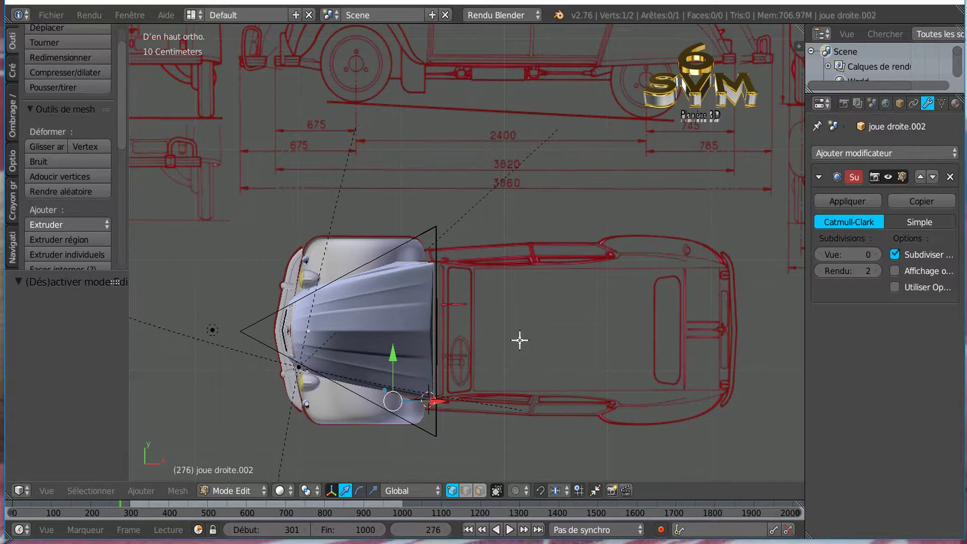
{"action": "scroll", "coordinate": [520, 340], "scroll_direction": "up", "scroll_amount": 2}
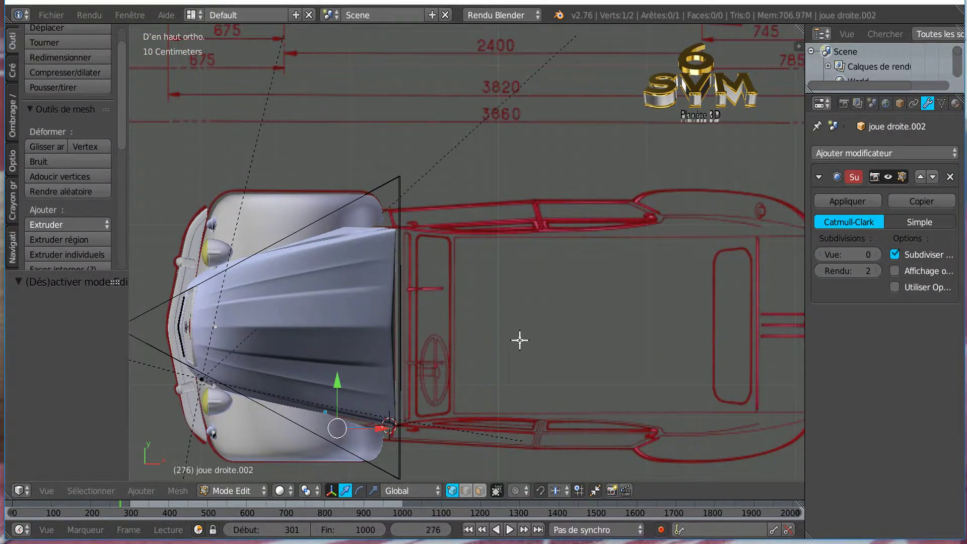
Step: Return to Object Mode and add a plain axes (Axe pleins) empty at the 3D cursor
{"action": "key", "text": "Tab"}
{"action": "scroll", "coordinate": [520, 340], "scroll_direction": "down", "scroll_amount": 1}
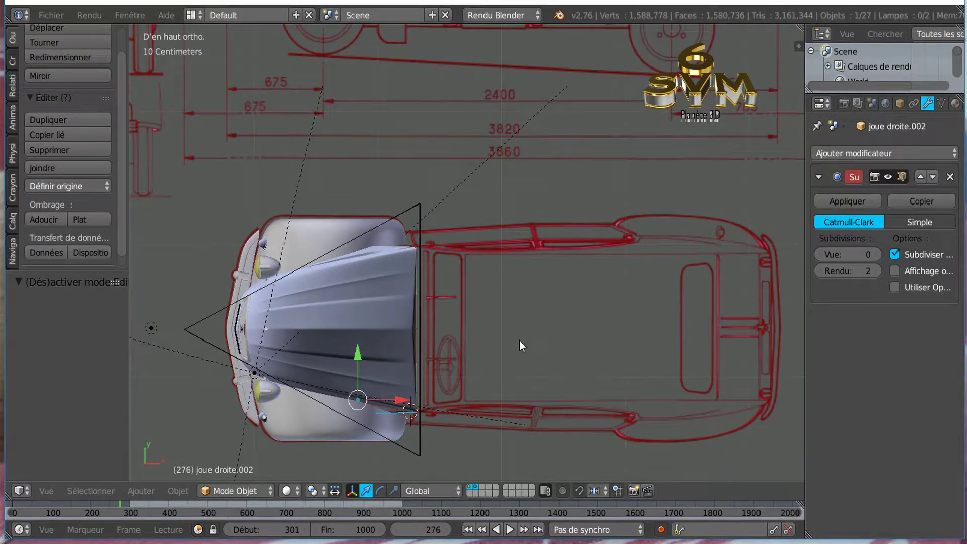
{"action": "scroll", "coordinate": [434, 414], "scroll_direction": "up", "scroll_amount": 3}
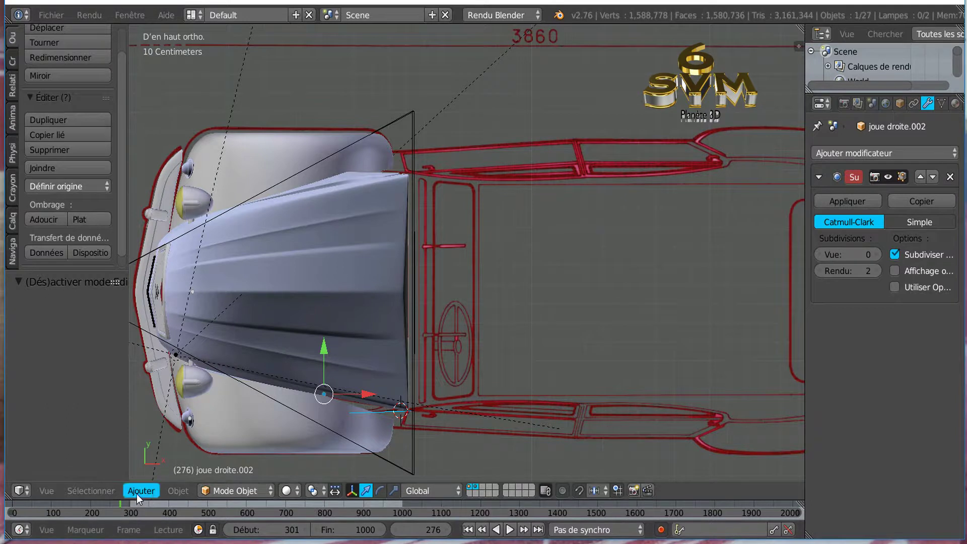
{"action": "left_click", "coordinate": [152, 494]}
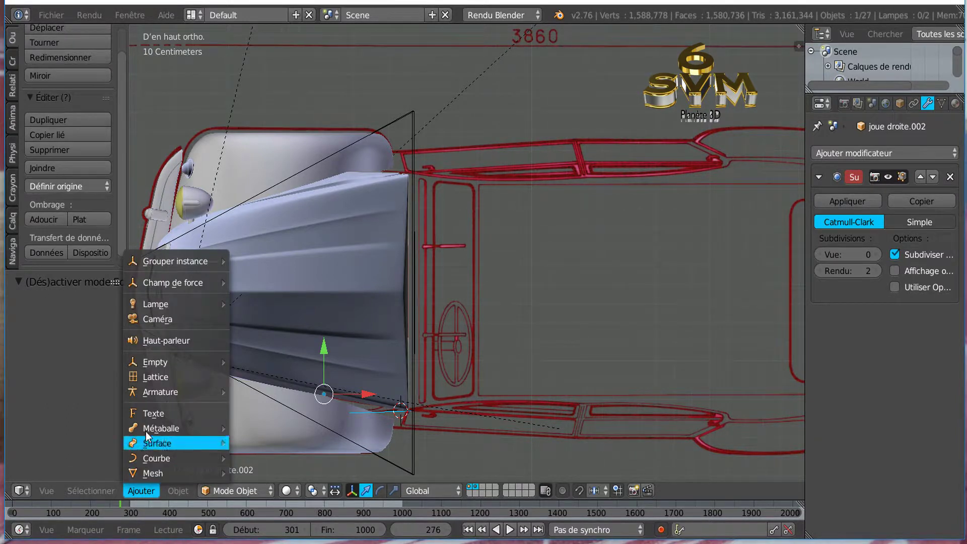
{"action": "mouse_move", "coordinate": [148, 426]}
{"action": "mouse_move", "coordinate": [157, 364]}
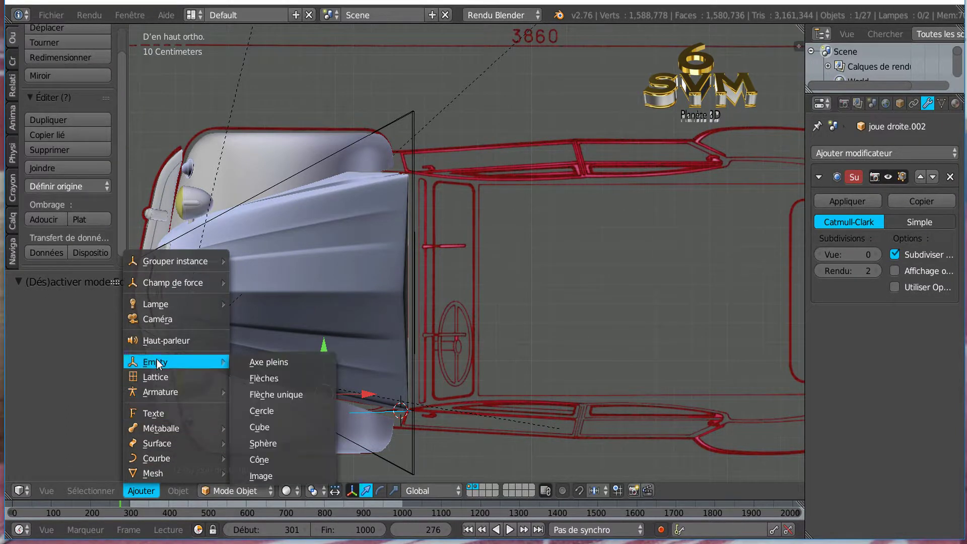
{"action": "left_click", "coordinate": [270, 361]}
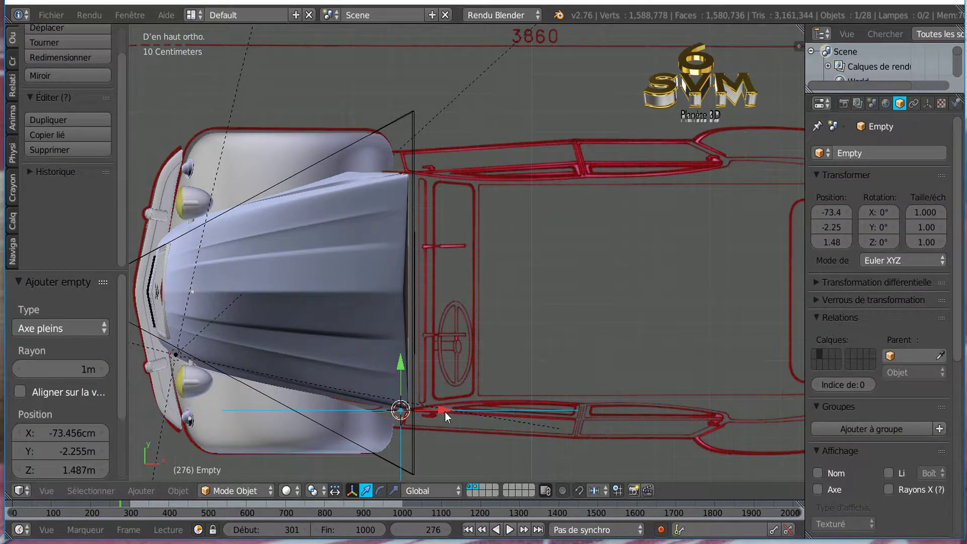
Step: Move the empty along X and Y onto the car's centreline in the middle of the cabin, and show the scene in wireframe
{"action": "left_click_drag", "start_coordinate": [443, 409], "coordinate": [644, 406]}
{"action": "left_click_drag", "start_coordinate": [602, 364], "coordinate": [600, 255]}
{"action": "left_click_drag", "start_coordinate": [643, 292], "coordinate": [638, 293]}
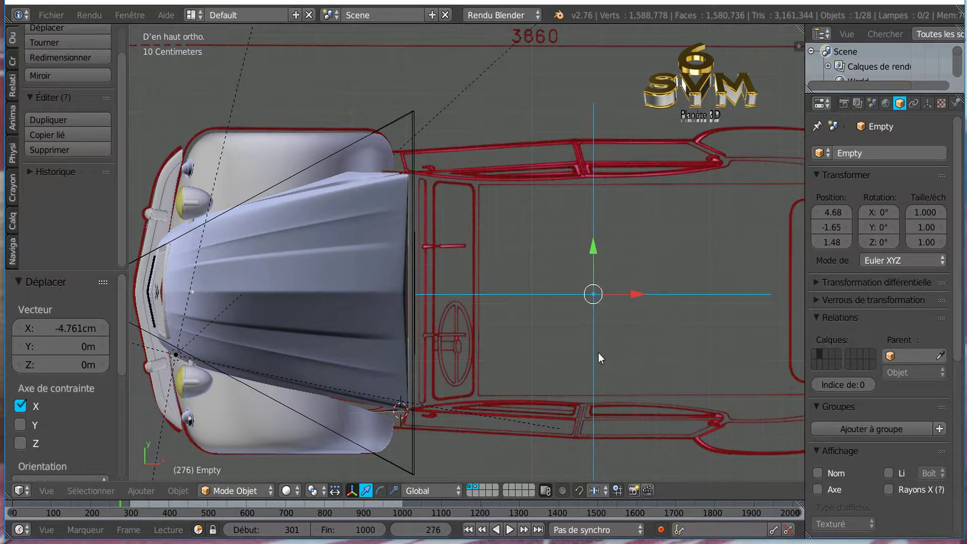
{"action": "key", "text": "z"}
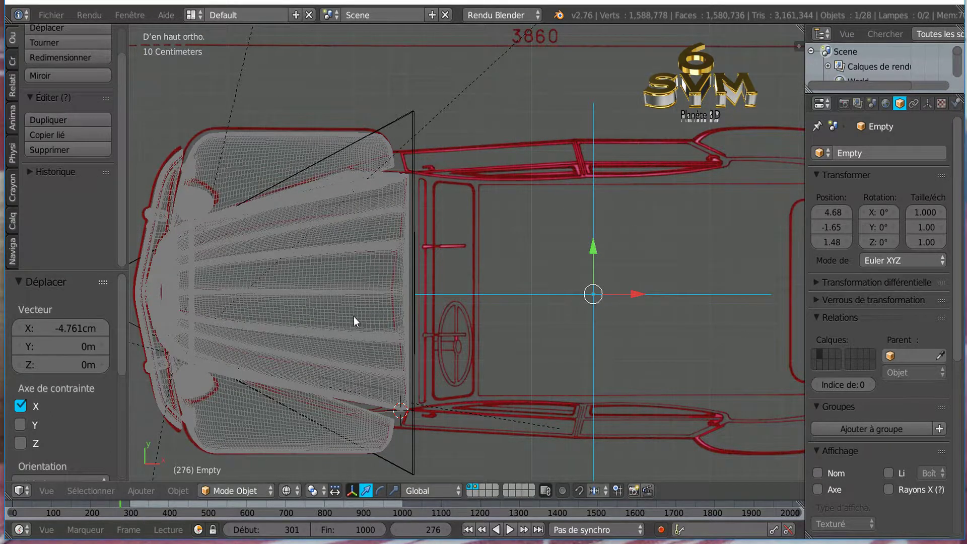
Step: Deselect everything, return to solid shading and hide the bonnet (capot)
{"action": "key", "text": "a"}
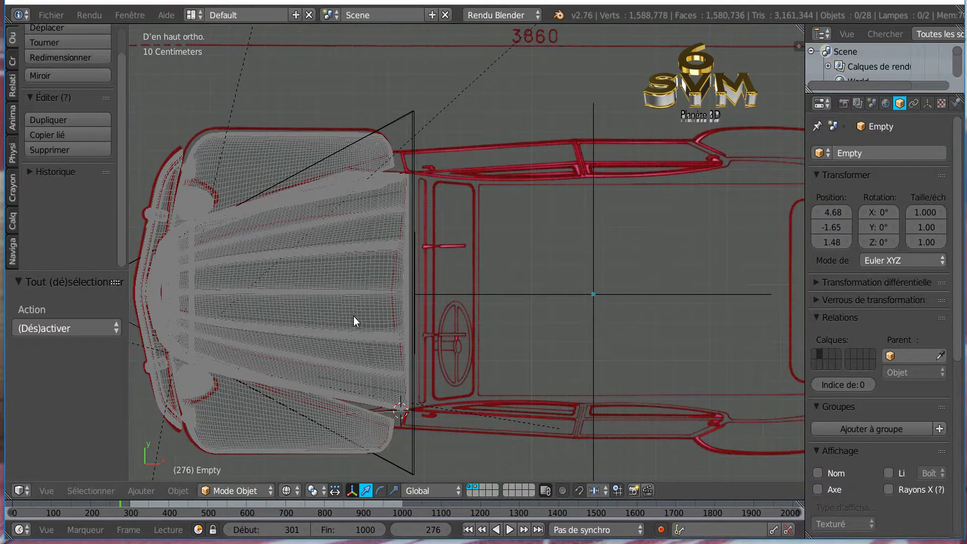
{"action": "key", "text": "z"}
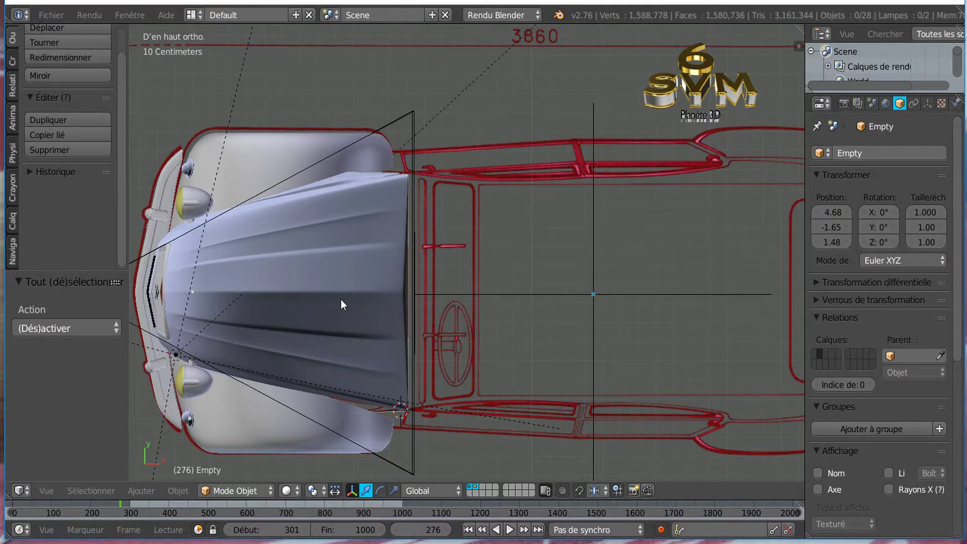
{"action": "right_click", "coordinate": [341, 299]}
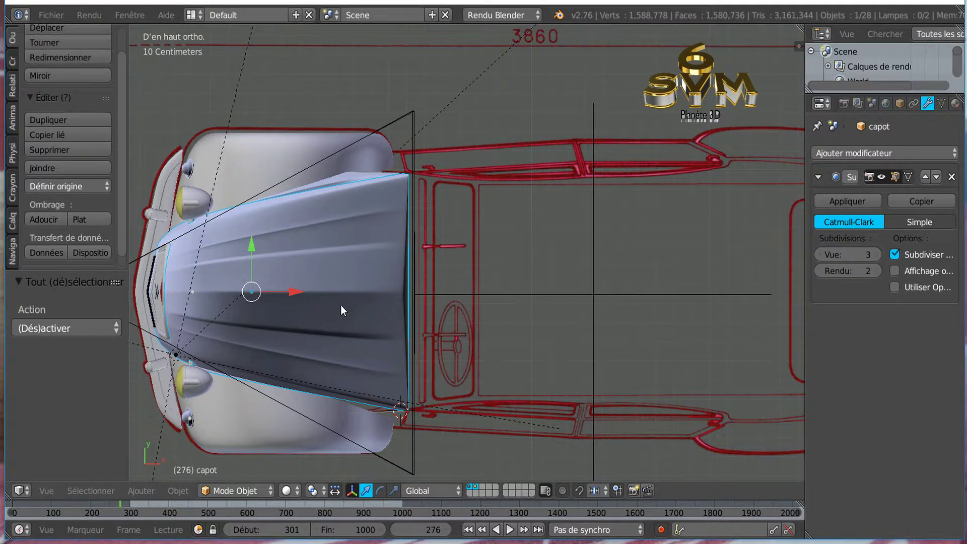
{"action": "key", "text": "h"}
Step: Move the empty about -25.2 cm along X and 1.65 cm along Y, onto the blueprint's bonnet centreline
{"action": "right_click", "coordinate": [611, 295]}
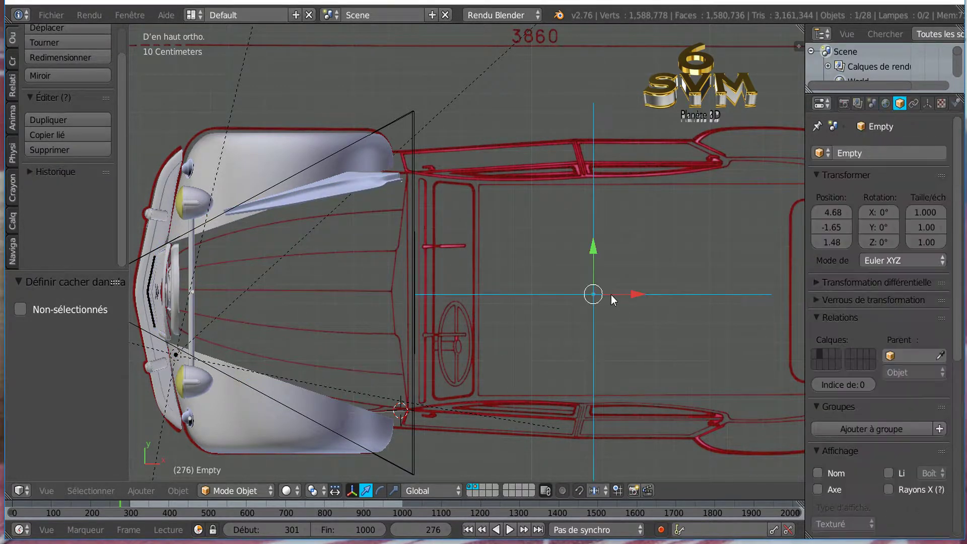
{"action": "left_click_drag", "start_coordinate": [633, 291], "coordinate": [588, 299]}
{"action": "scroll", "coordinate": [319, 311], "scroll_direction": "up", "scroll_amount": 2}
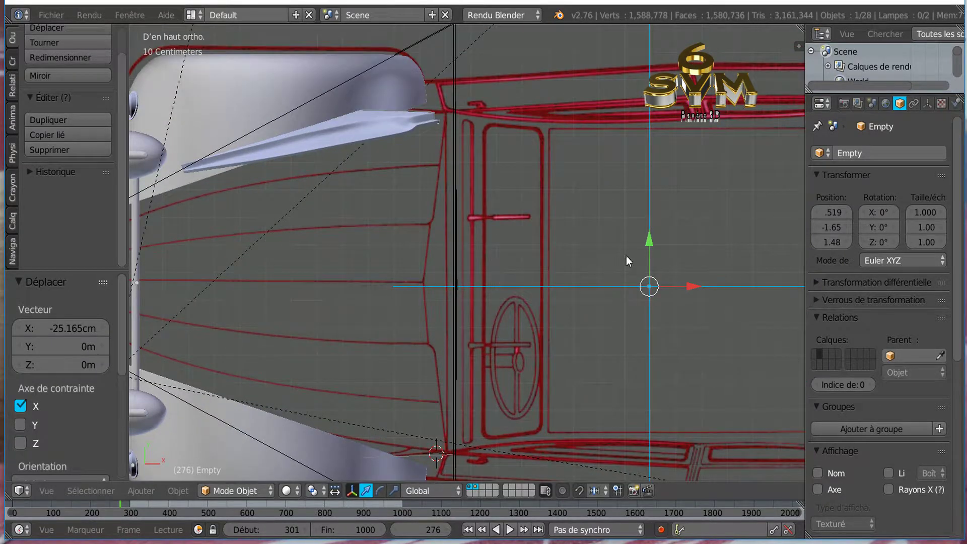
{"action": "left_click_drag", "start_coordinate": [649, 241], "coordinate": [652, 277]}
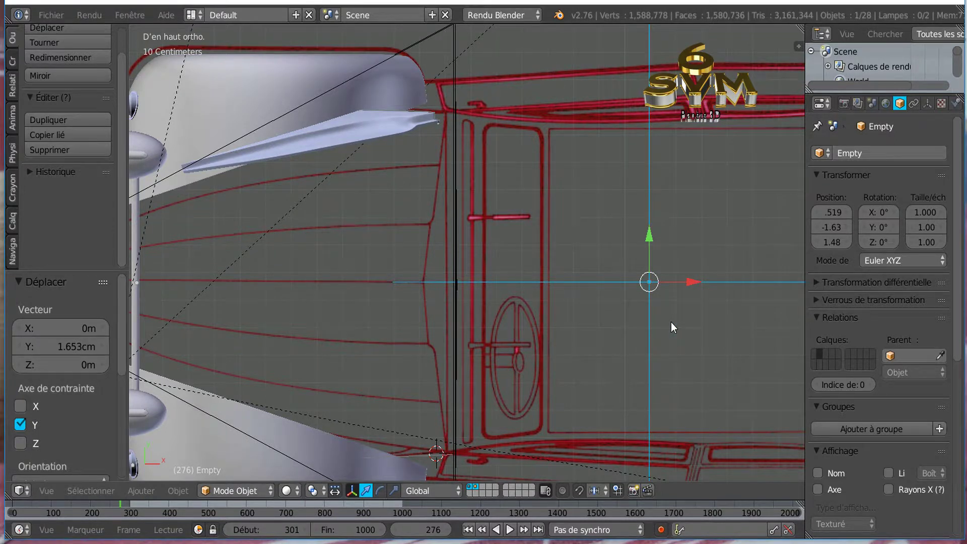
{"action": "scroll", "coordinate": [670, 321], "scroll_direction": "down", "scroll_amount": 2}
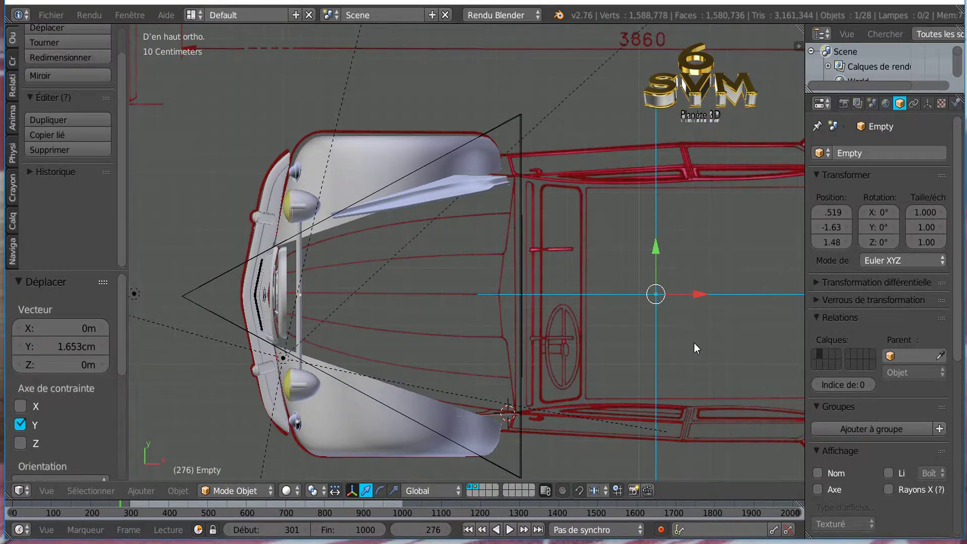
Step: Move the empty about 17 cm along X, level with the door pillars in the top view
{"action": "middle_click_drag", "start_coordinate": [697, 360], "coordinate": [276, 311], "text": "shift"}
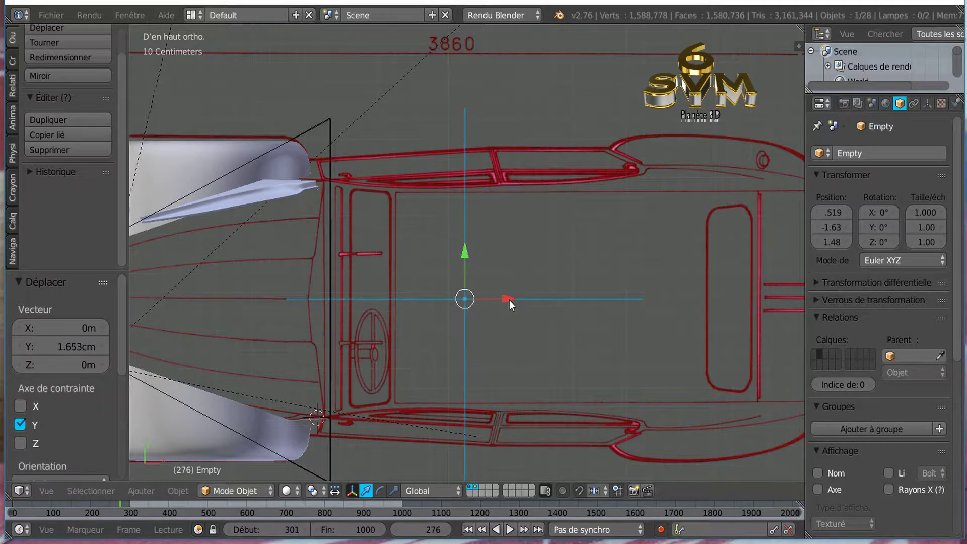
{"action": "left_click_drag", "start_coordinate": [515, 300], "coordinate": [540, 300]}
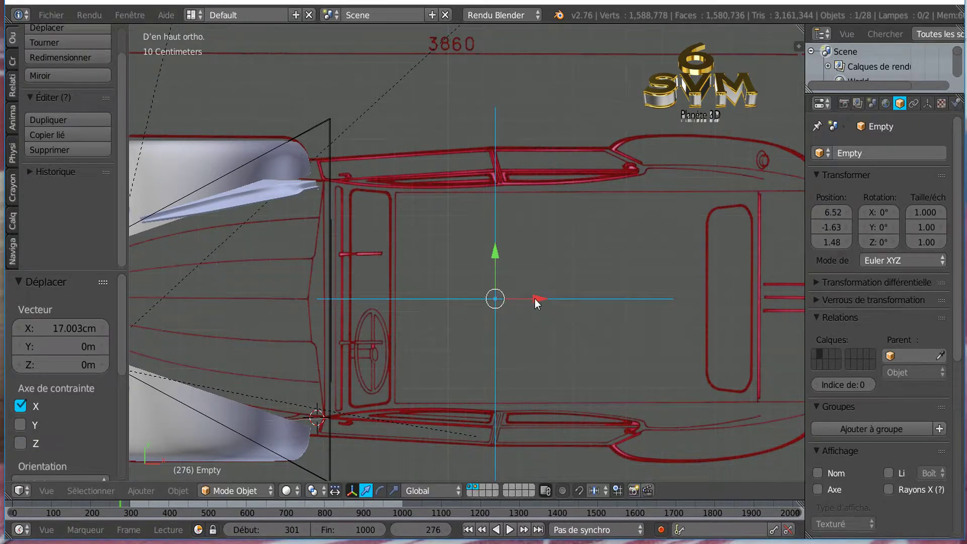
{"action": "left_click", "coordinate": [534, 298]}
{"action": "scroll", "coordinate": [468, 305], "scroll_direction": "down", "scroll_amount": 2}
{"action": "scroll", "coordinate": [468, 305], "scroll_direction": "down", "scroll_amount": 1}
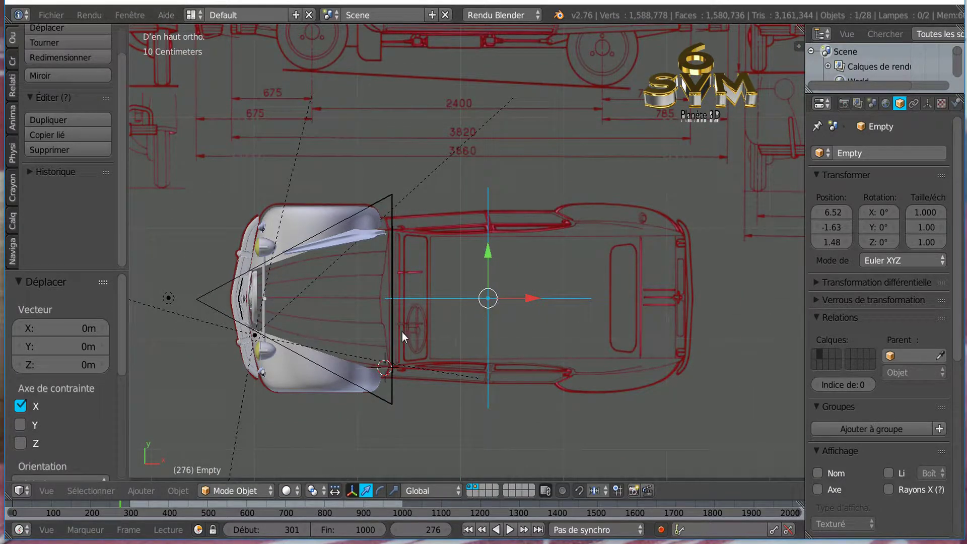
{"action": "scroll", "coordinate": [372, 319], "scroll_direction": "up", "scroll_amount": 3}
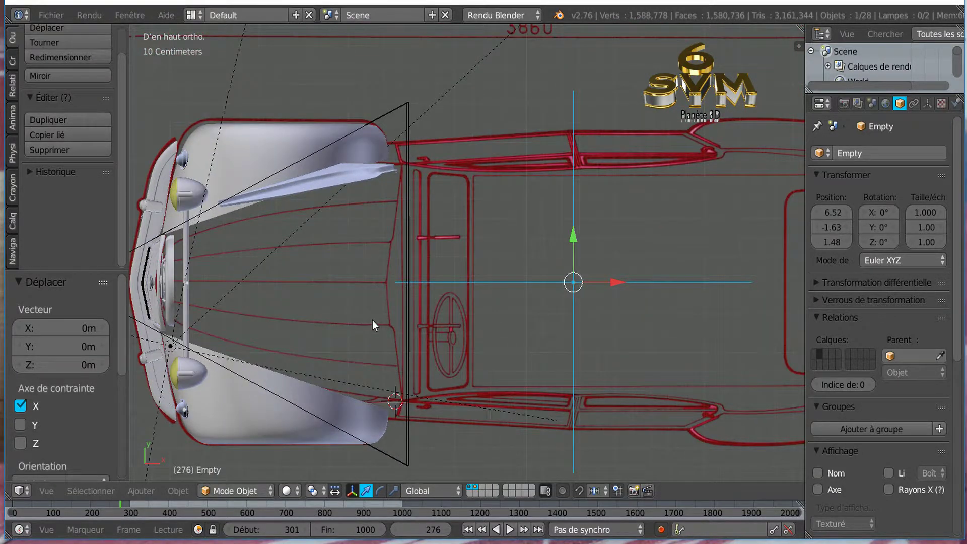
{"action": "scroll", "coordinate": [372, 319], "scroll_direction": "down", "scroll_amount": 2}
{"action": "scroll", "coordinate": [355, 292], "scroll_direction": "up", "scroll_amount": 2}
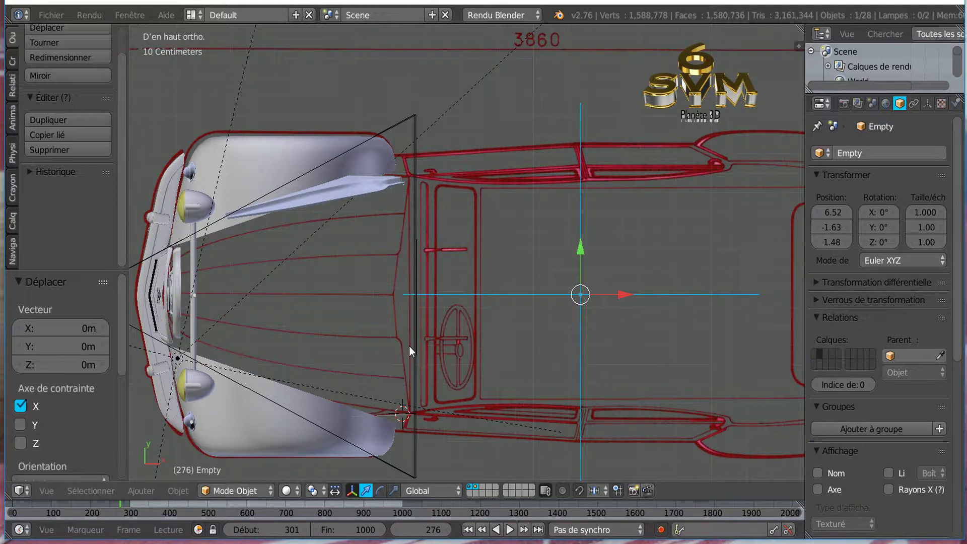
{"action": "scroll", "coordinate": [409, 347], "scroll_direction": "down", "scroll_amount": 1}
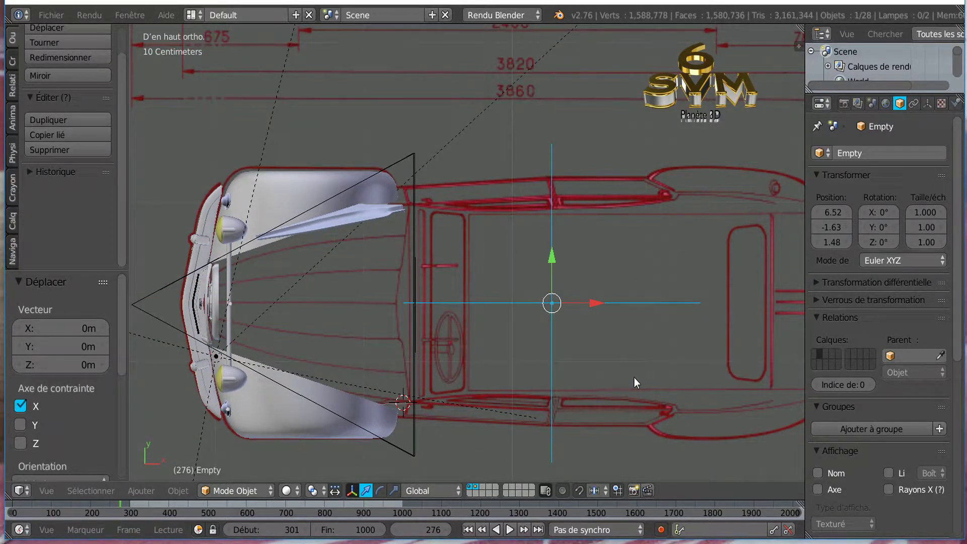
Step: Select the edge line behind the cheek panel and add a Mirror (Miroir) modifier to it
{"action": "middle_click_drag", "start_coordinate": [488, 382], "coordinate": [418, 397]}
{"action": "right_click", "coordinate": [380, 394]}
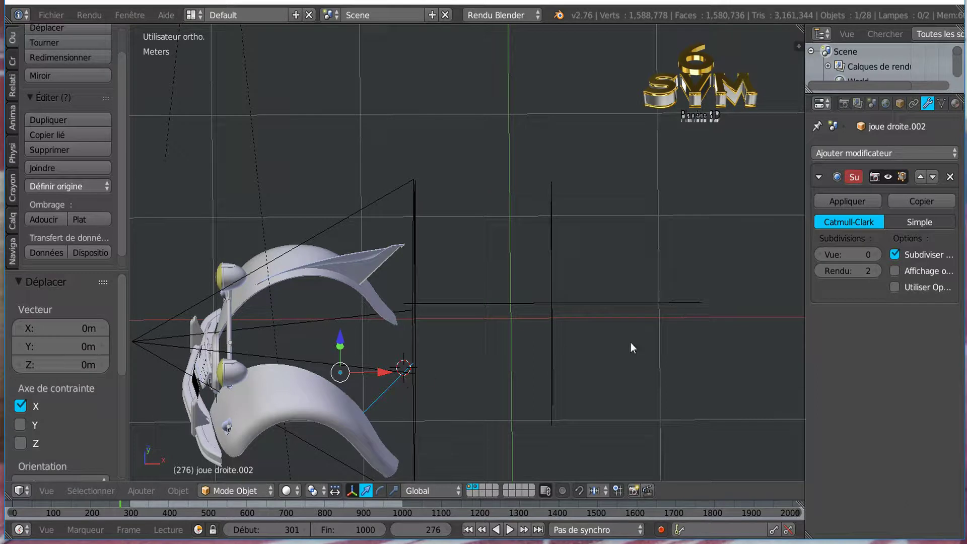
{"action": "left_click_drag", "start_coordinate": [805, 342], "coordinate": [718, 343]}
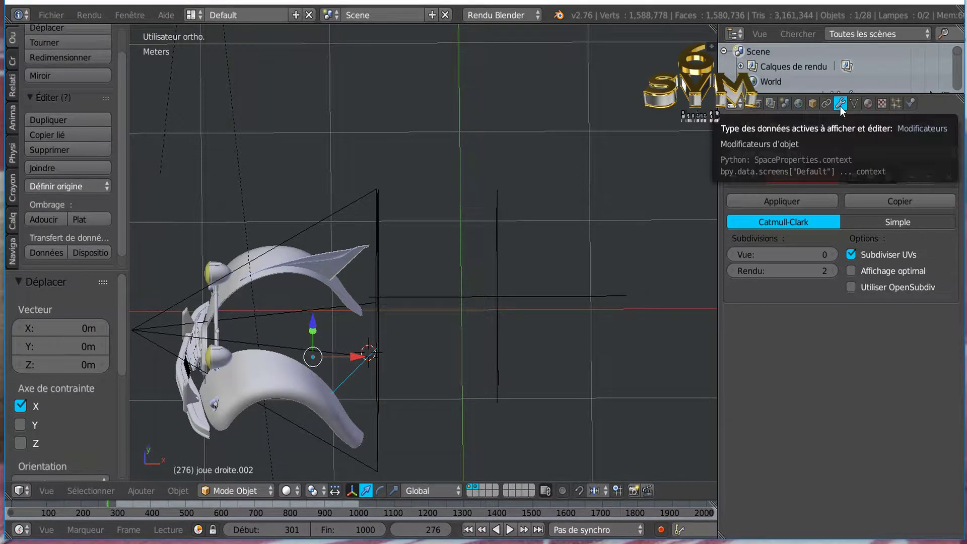
{"action": "left_click", "coordinate": [840, 152]}
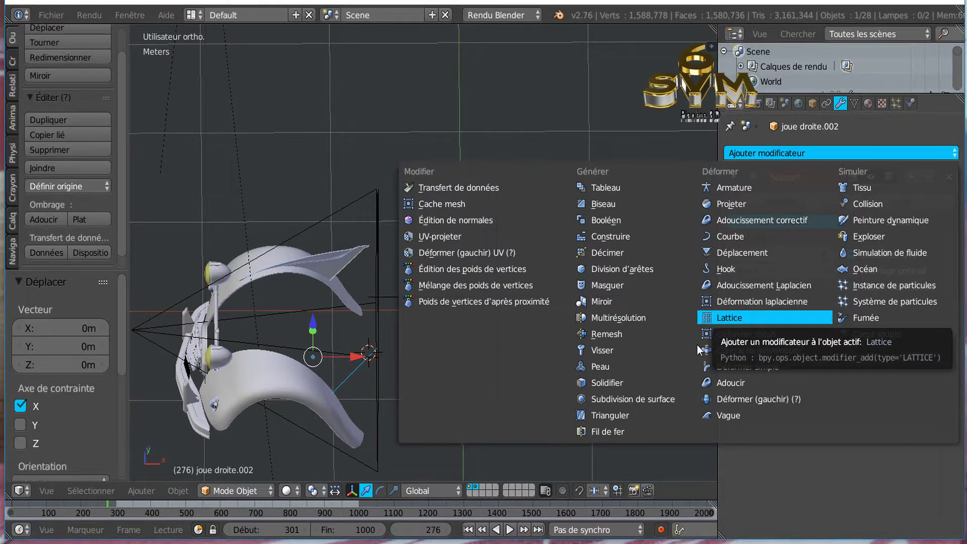
{"action": "left_click", "coordinate": [605, 301]}
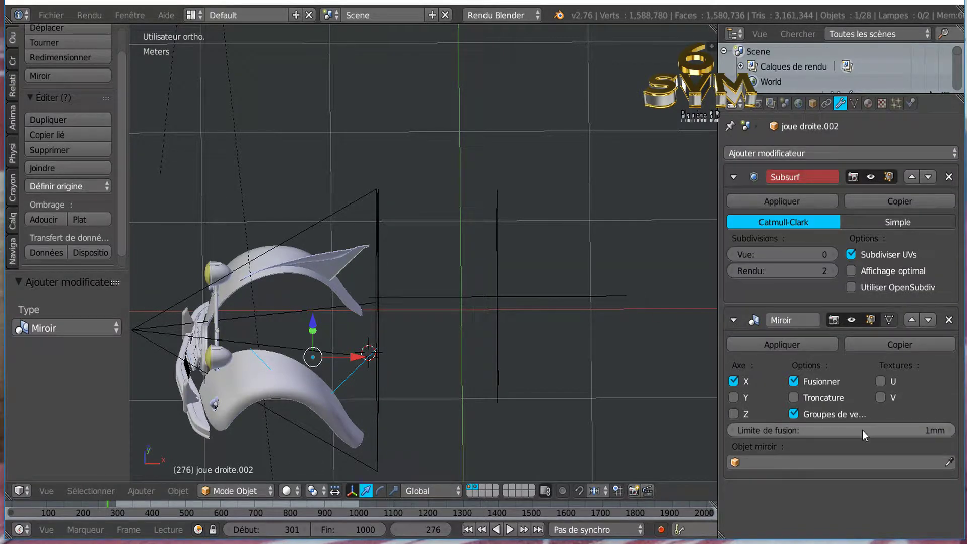
Step: Set the Mirror modifier's mirror object to Empty
{"action": "left_click", "coordinate": [863, 461]}
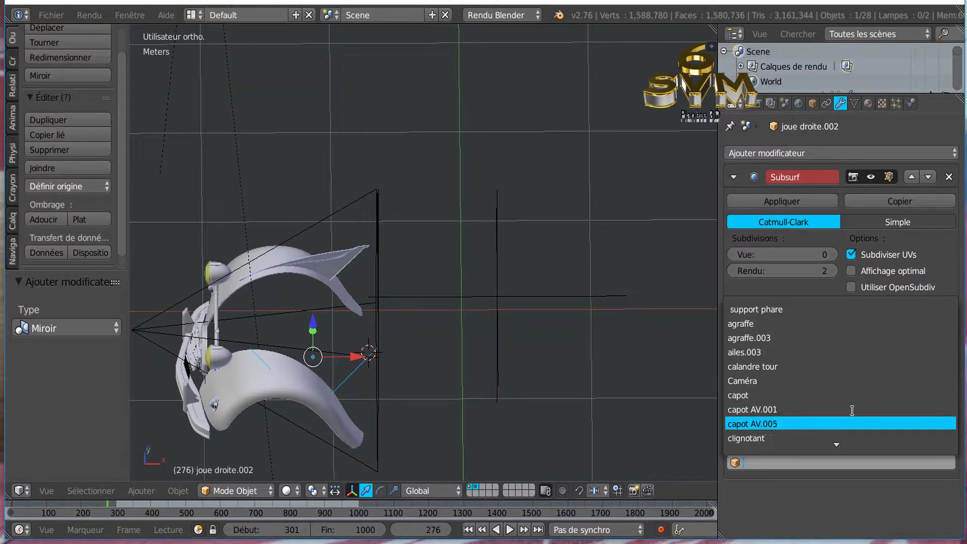
{"action": "scroll", "coordinate": [852, 411], "scroll_direction": "down", "scroll_amount": 3}
{"action": "scroll", "coordinate": [852, 410], "scroll_direction": "down", "scroll_amount": 3}
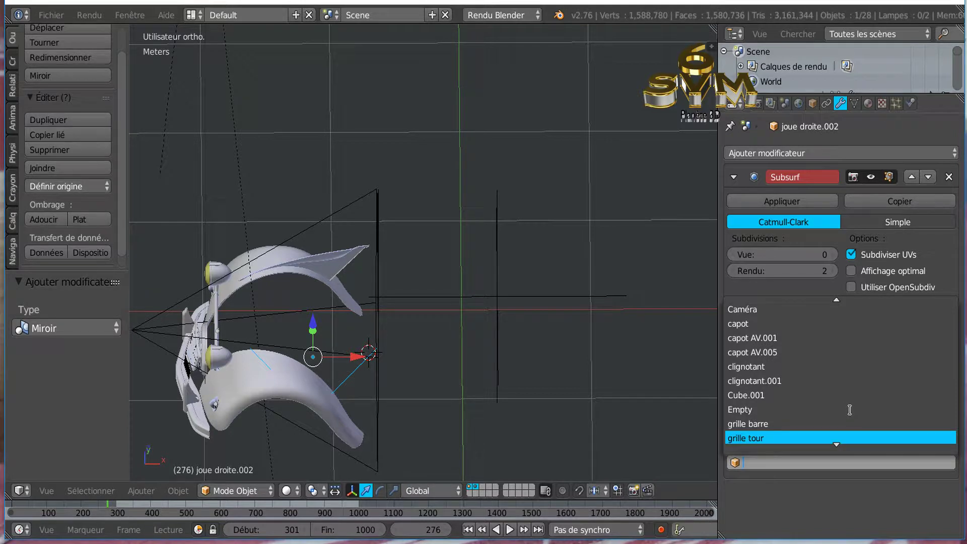
{"action": "left_click", "coordinate": [750, 410]}
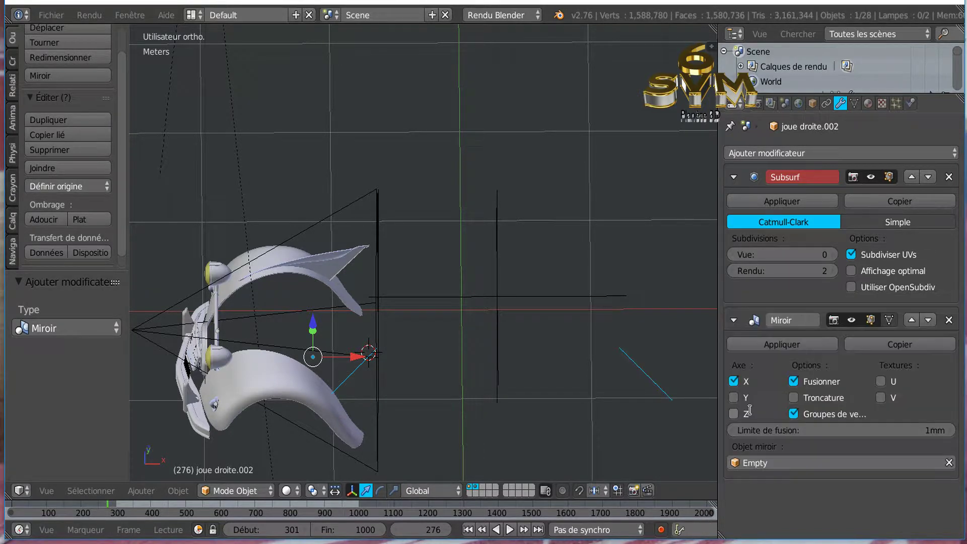
Step: Mirror the line across Y instead of X and enable clipping (Troncature) in the Mirror modifier
{"action": "scroll", "coordinate": [645, 437], "scroll_direction": "down", "scroll_amount": 2}
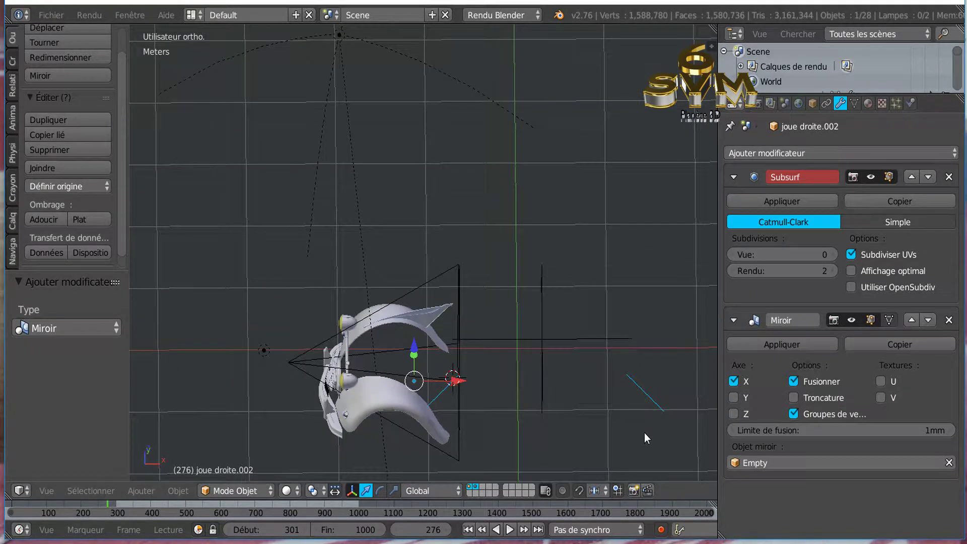
{"action": "left_click", "coordinate": [734, 383]}
{"action": "left_click", "coordinate": [734, 398]}
{"action": "scroll", "coordinate": [445, 311], "scroll_direction": "up", "scroll_amount": 5}
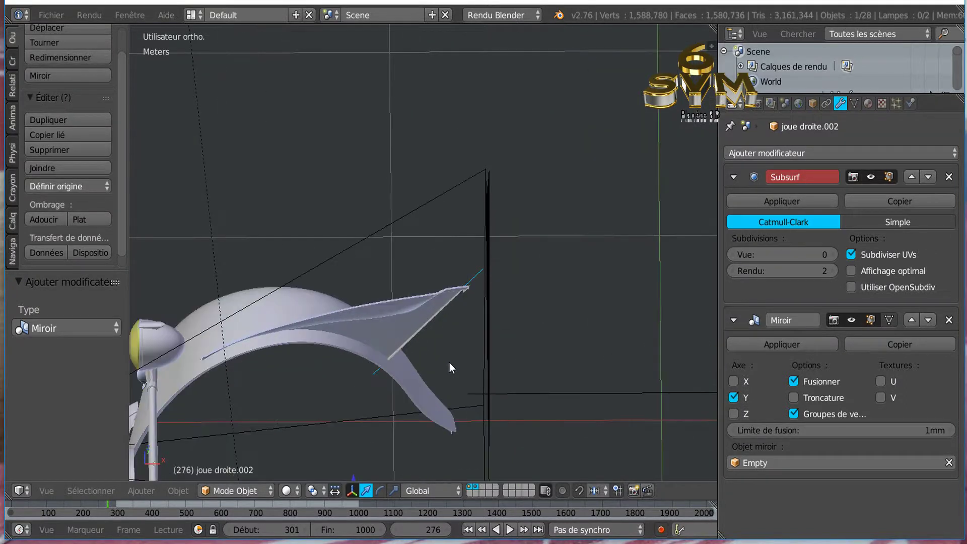
{"action": "middle_click_drag", "start_coordinate": [453, 367], "coordinate": [456, 224], "text": "shift"}
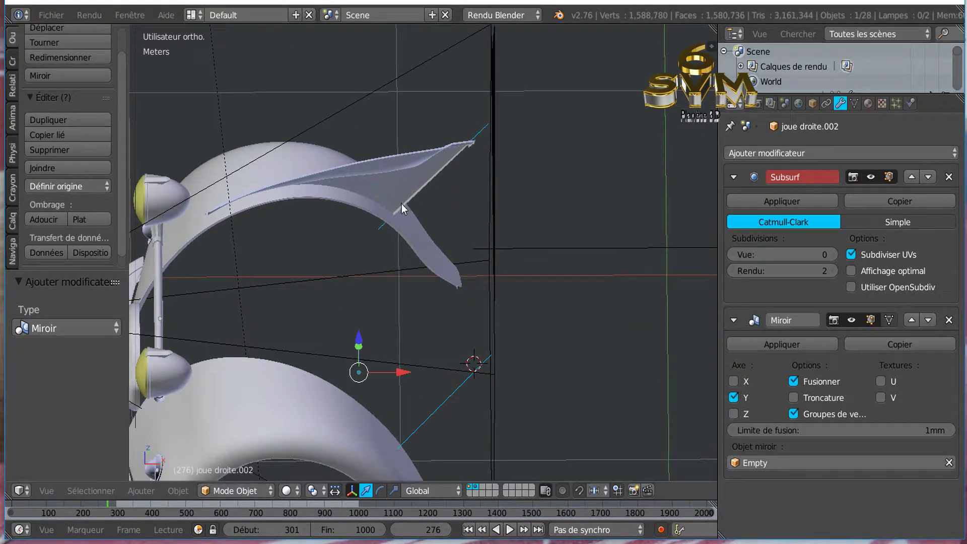
{"action": "middle_click_drag", "start_coordinate": [575, 273], "coordinate": [540, 246]}
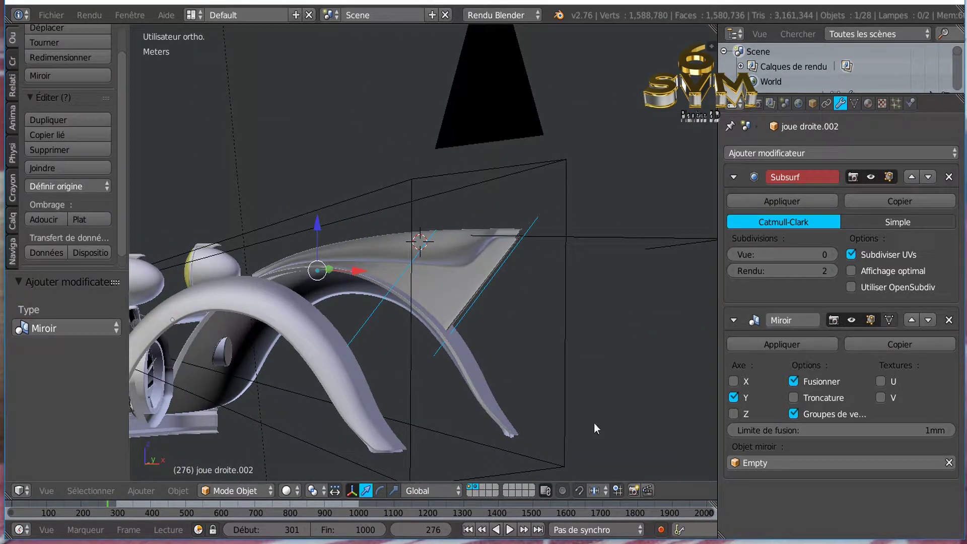
{"action": "left_click", "coordinate": [794, 398]}
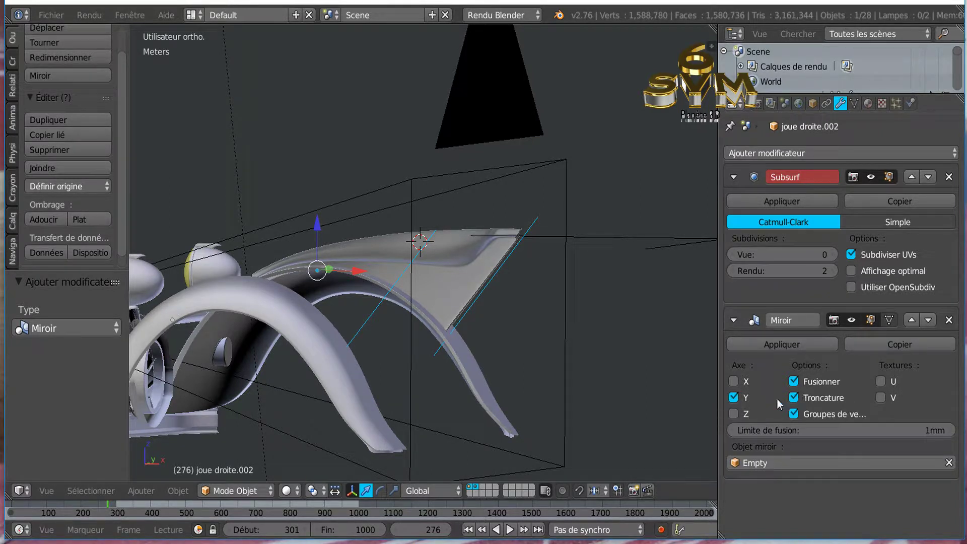
{"action": "mouse_move", "coordinate": [556, 381]}
{"action": "middle_mouse_down"}
{"action": "mouse_move", "coordinate": [630, 426]}
{"action": "mouse_move", "coordinate": [561, 371]}
{"action": "middle_mouse_up"}
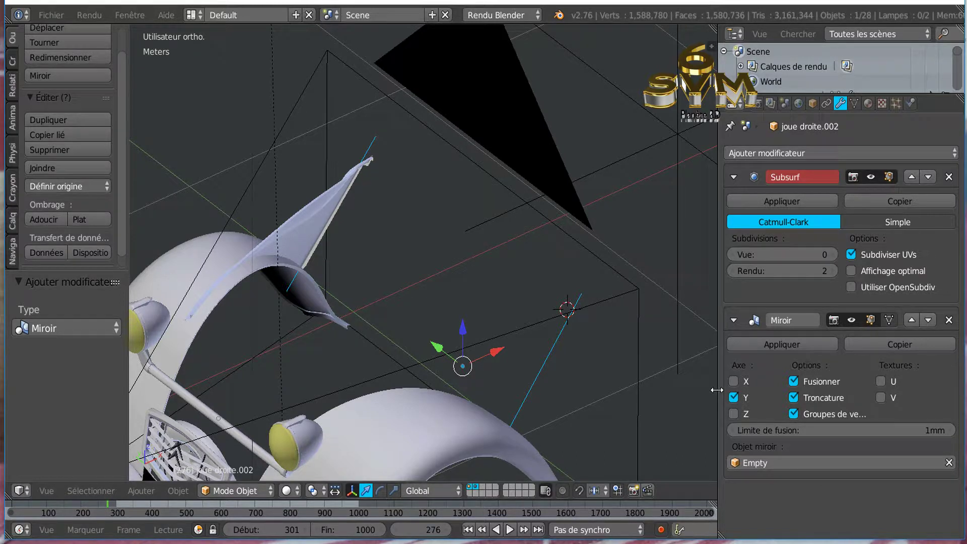
Step: Unhide the bonnet and bring up the cheek panel's rear edge against the blueprint in front view
{"action": "left_click_drag", "start_coordinate": [723, 390], "coordinate": [776, 390]}
{"action": "middle_click_drag", "start_coordinate": [705, 378], "coordinate": [607, 334]}
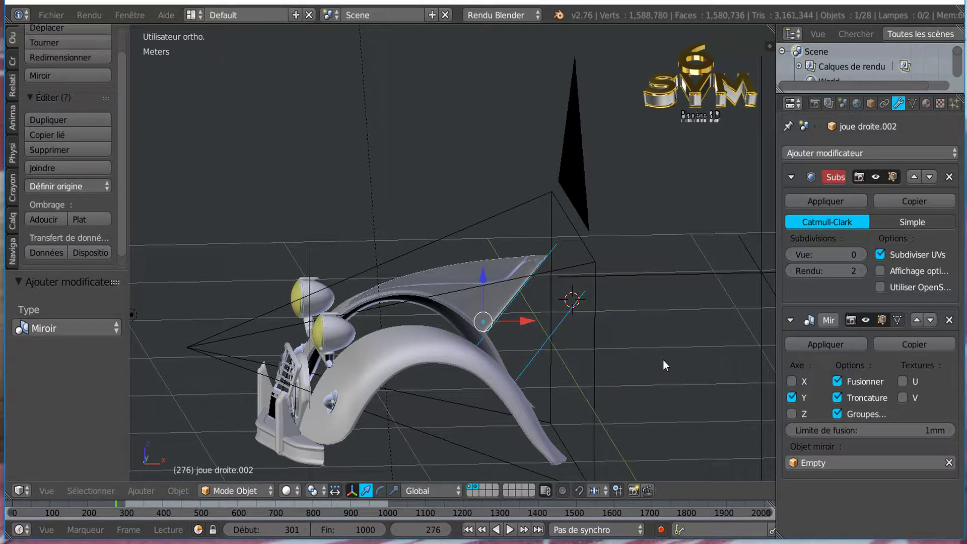
{"action": "key", "text": "alt+h"}
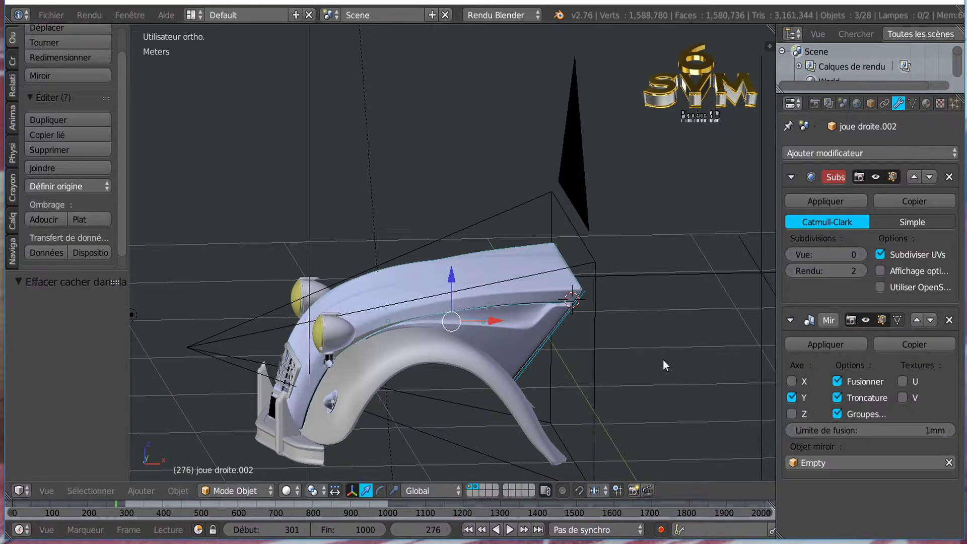
{"action": "middle_click_drag", "start_coordinate": [667, 387], "coordinate": [627, 366]}
{"action": "scroll", "coordinate": [569, 370], "scroll_direction": "up", "scroll_amount": 4}
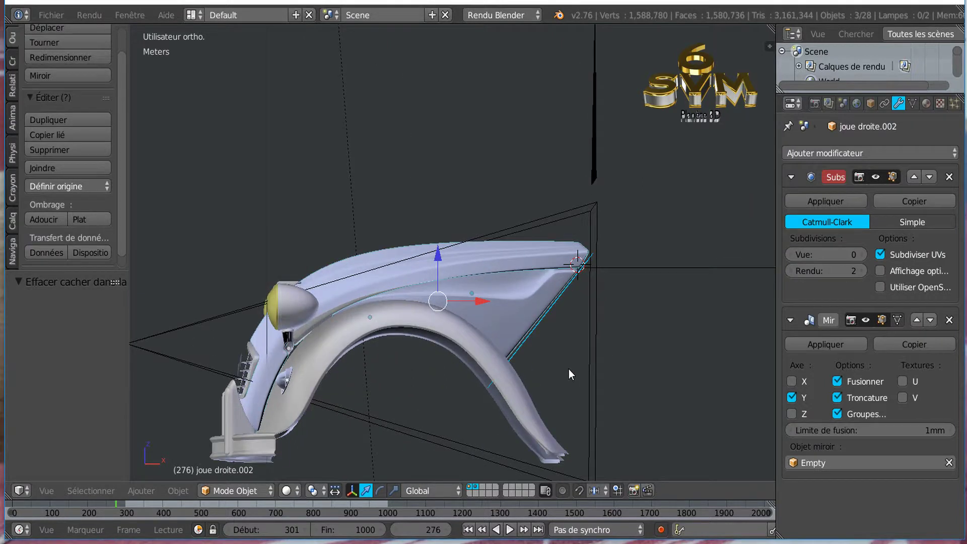
{"action": "scroll", "coordinate": [569, 369], "scroll_direction": "up", "scroll_amount": 2}
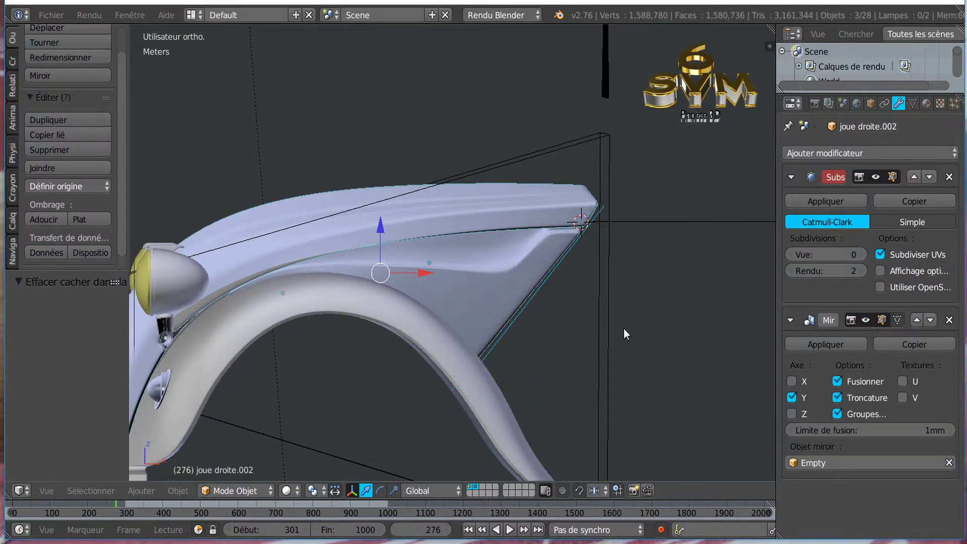
{"action": "key", "text": "KP_3"}
{"action": "key", "text": "KP_1"}
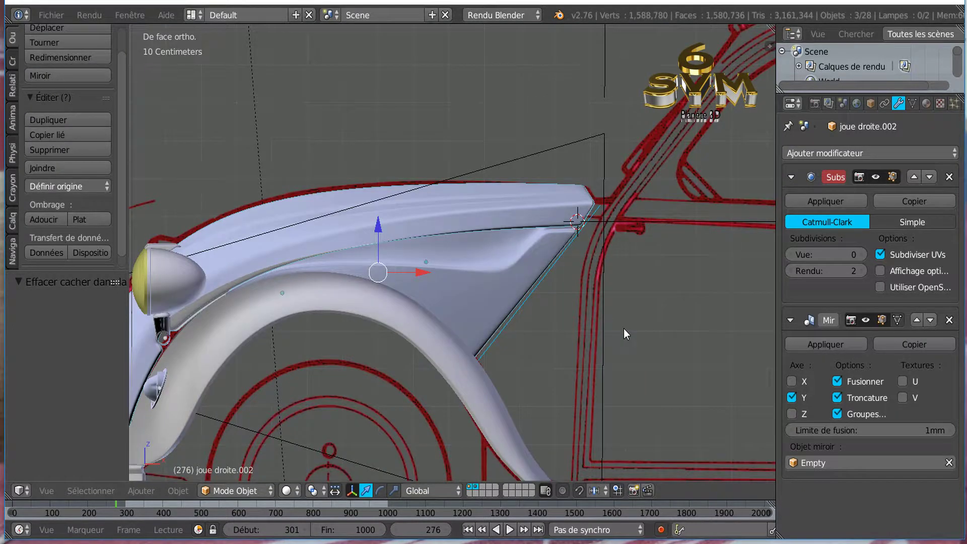
{"action": "scroll", "coordinate": [559, 323], "scroll_direction": "up", "scroll_amount": 2}
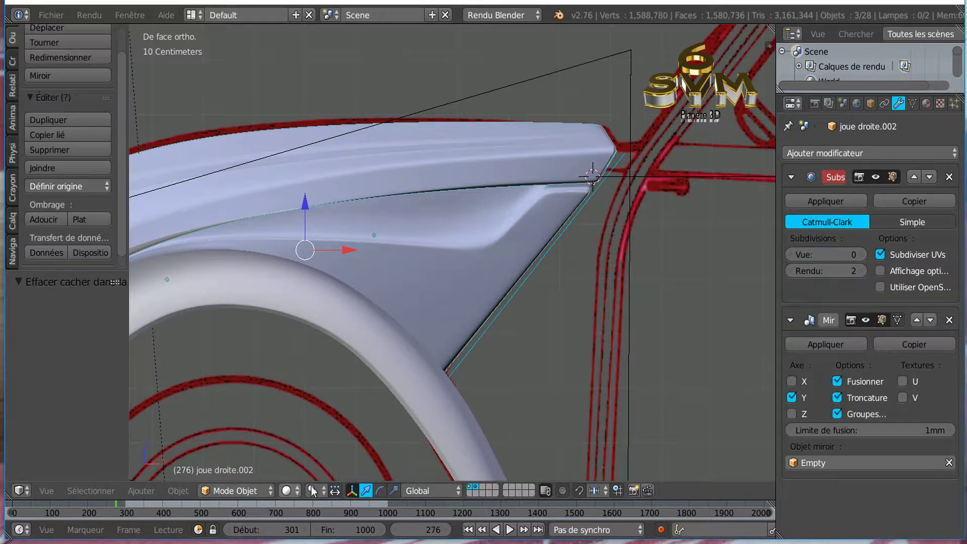
Step: In Edit Mode, move the upper vertex of the line behind the cheek panel about 1.49 cm along X
{"action": "left_click", "coordinate": [250, 491]}
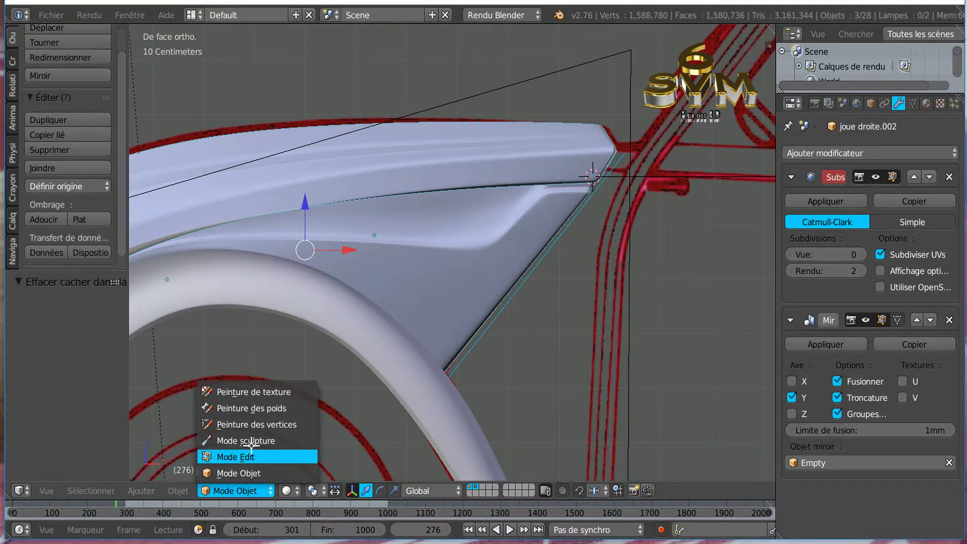
{"action": "left_click", "coordinate": [238, 456]}
{"action": "right_click", "coordinate": [627, 159]}
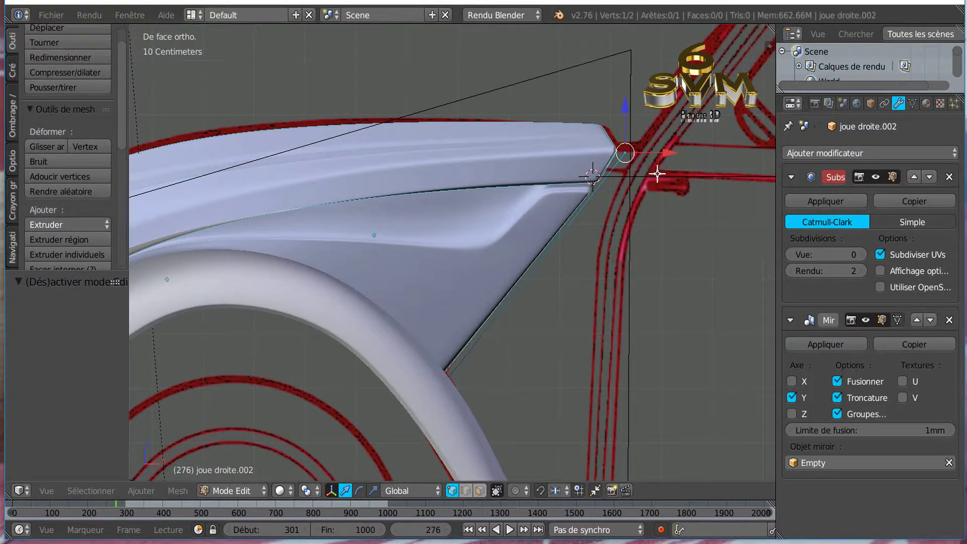
{"action": "scroll", "coordinate": [610, 296], "scroll_direction": "up", "scroll_amount": 1}
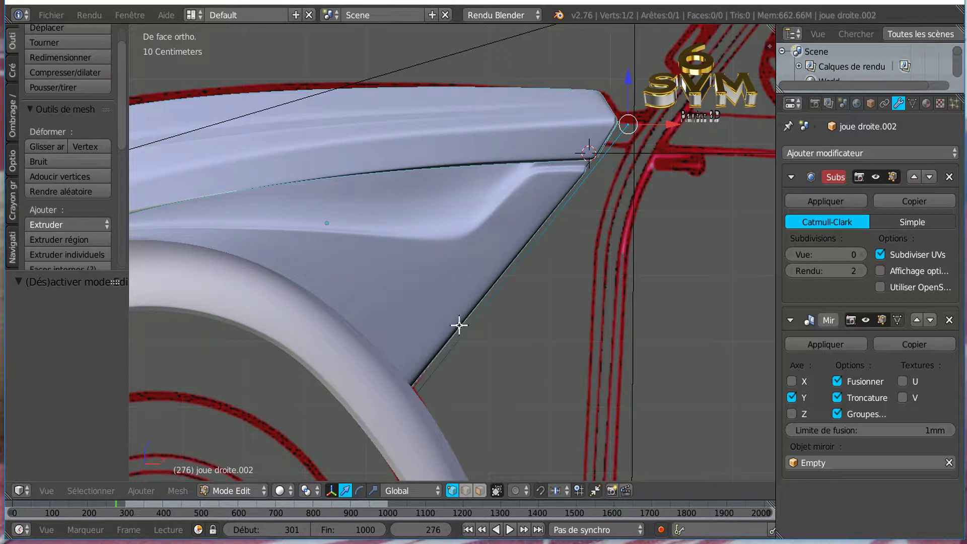
{"action": "left_click_drag", "start_coordinate": [674, 122], "coordinate": [680, 123]}
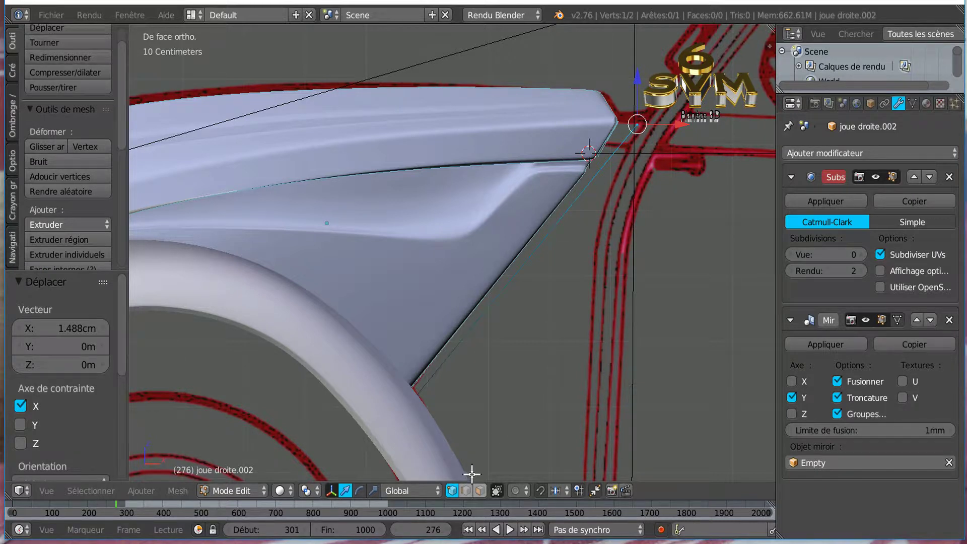
Step: Switch to edge selection and shift the whole line about -1.49 cm along X, close against the cheek panel's rear edge
{"action": "left_click", "coordinate": [466, 491]}
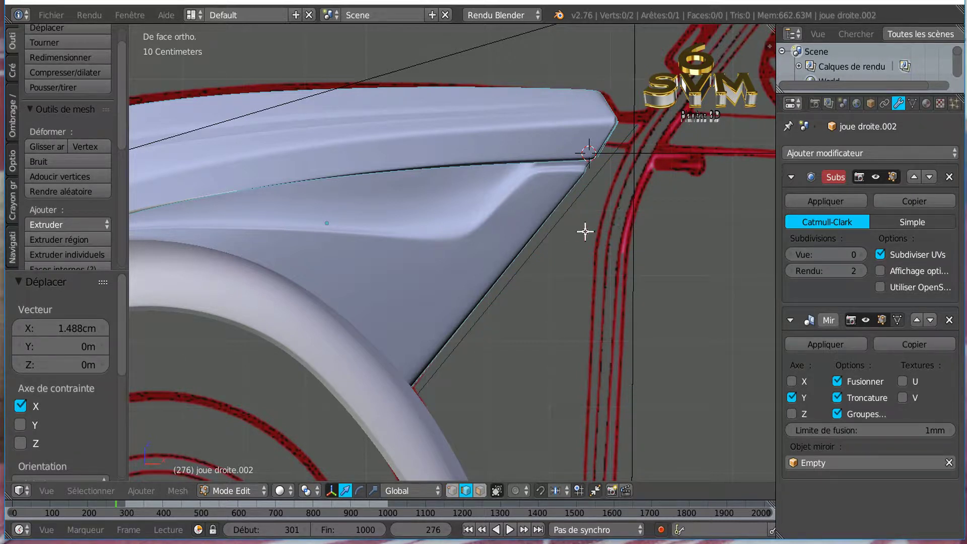
{"action": "key", "text": "a"}
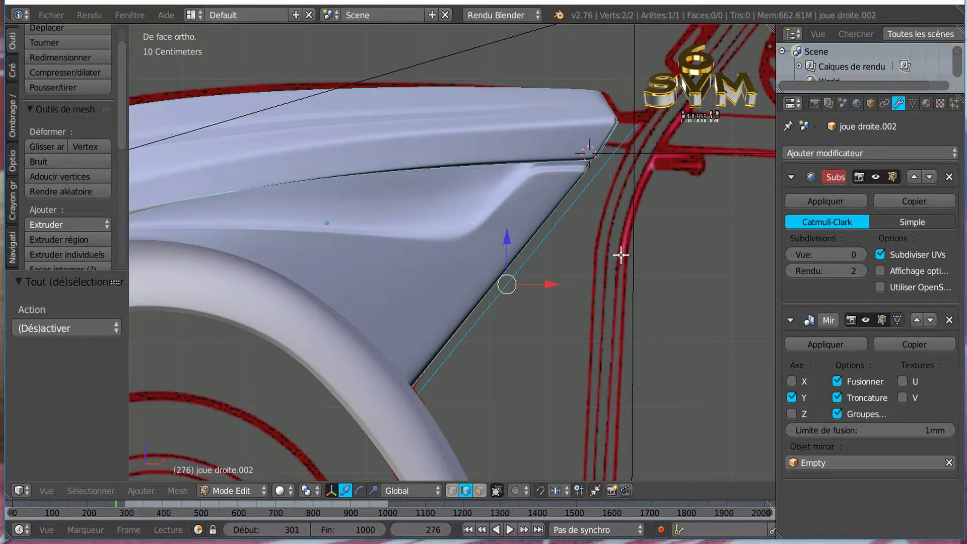
{"action": "key", "text": "g"}
{"action": "key", "text": "x"}
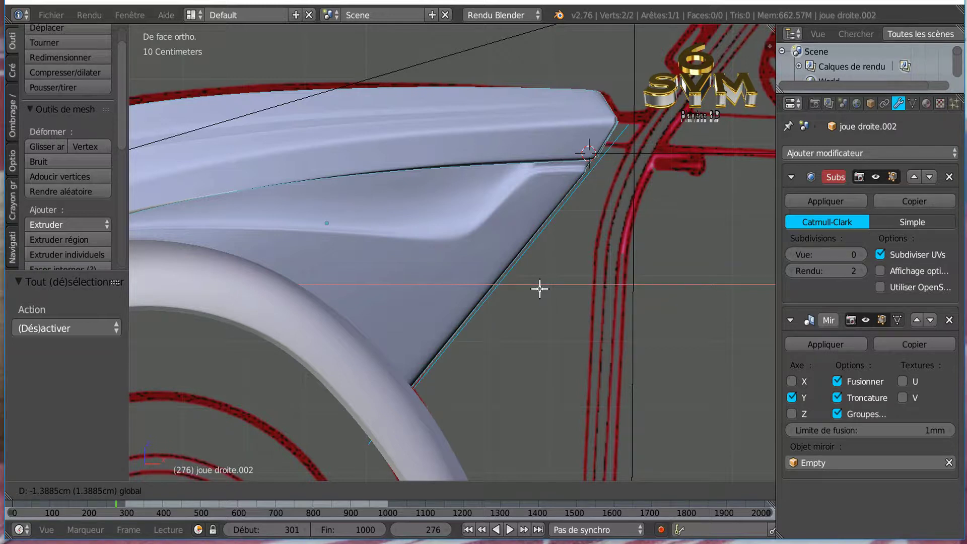
{"action": "left_click", "coordinate": [539, 288]}
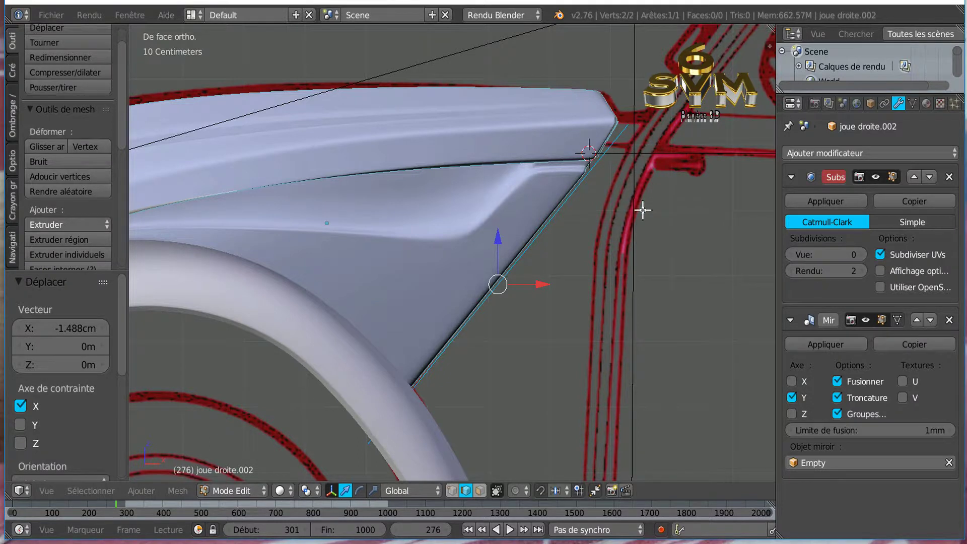
Step: In top view, extrude the line about 63.58 cm along Y to the car's centreline to form the bulkhead
{"action": "scroll", "coordinate": [639, 260], "scroll_direction": "down", "scroll_amount": 1}
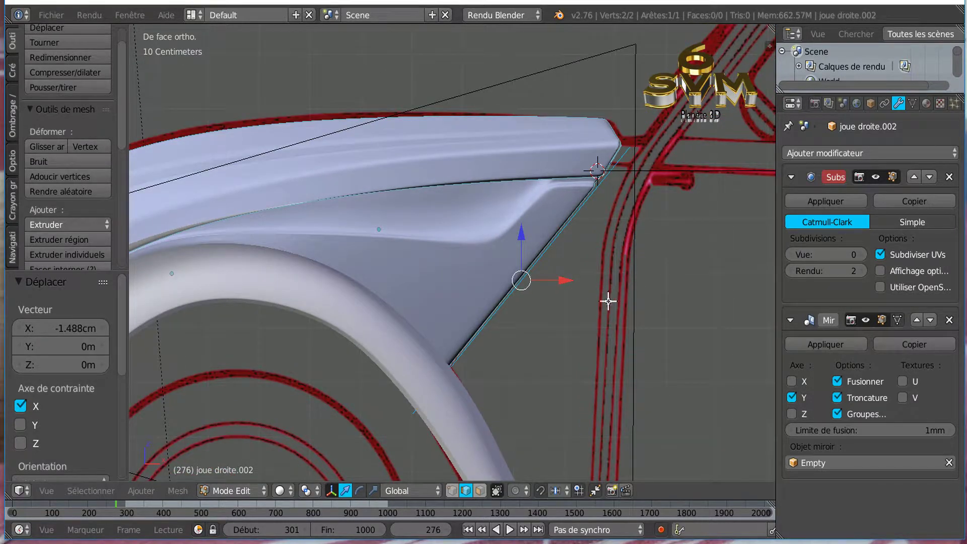
{"action": "middle_click_drag", "start_coordinate": [593, 328], "coordinate": [524, 347]}
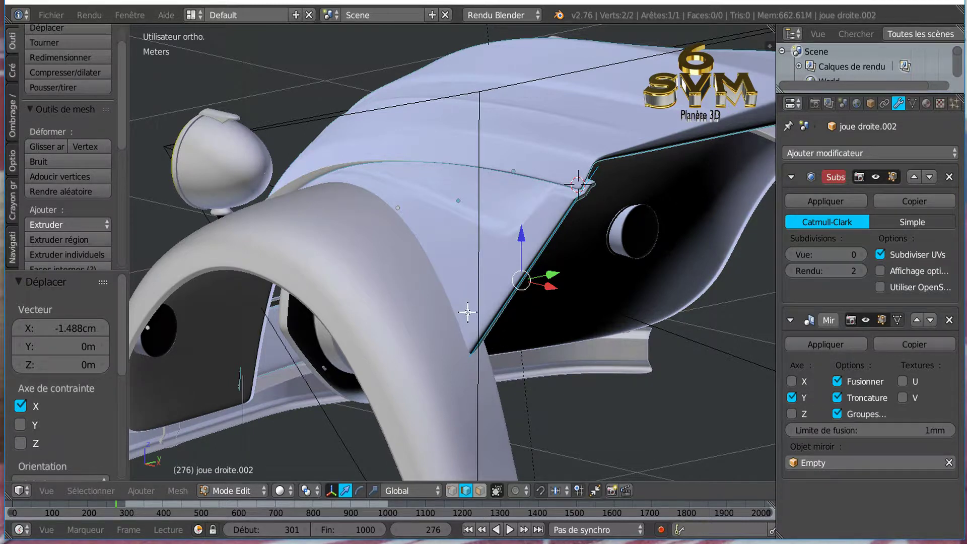
{"action": "key", "text": "KP_7"}
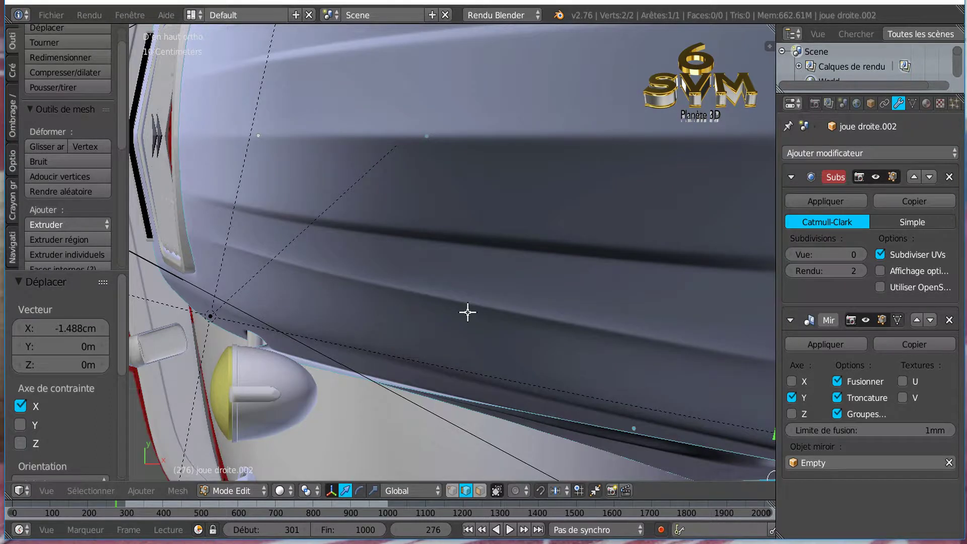
{"action": "scroll", "coordinate": [467, 312], "scroll_direction": "down", "scroll_amount": 2}
{"action": "middle_click_drag", "start_coordinate": [575, 297], "coordinate": [361, 299], "text": "shift"}
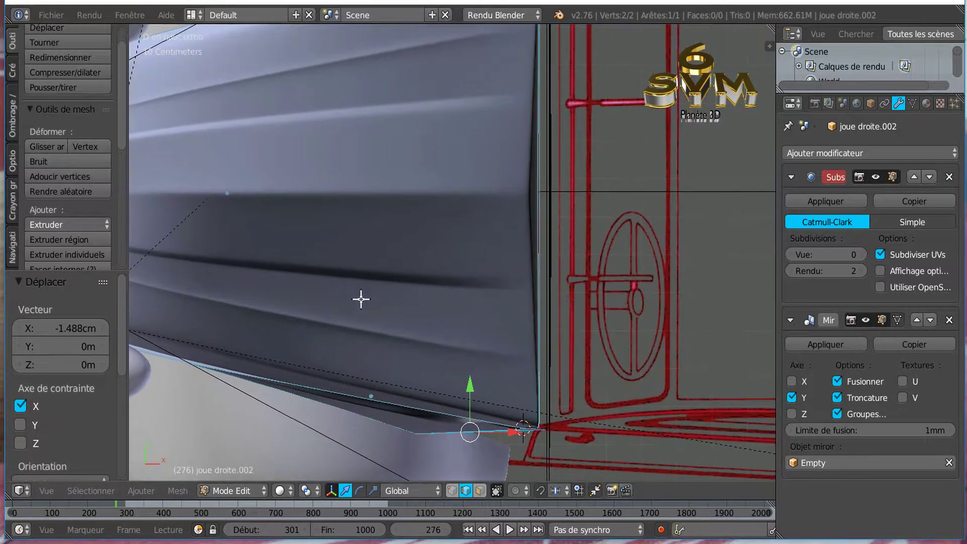
{"action": "middle_click_drag", "start_coordinate": [537, 289], "coordinate": [492, 295], "text": "shift"}
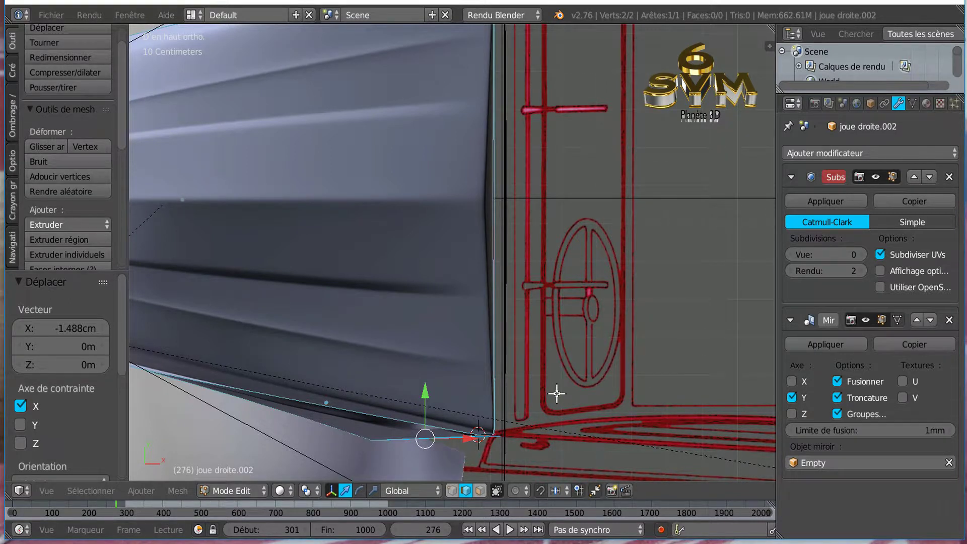
{"action": "key", "text": "e"}
{"action": "left_click_drag", "start_coordinate": [426, 394], "coordinate": [428, 162]}
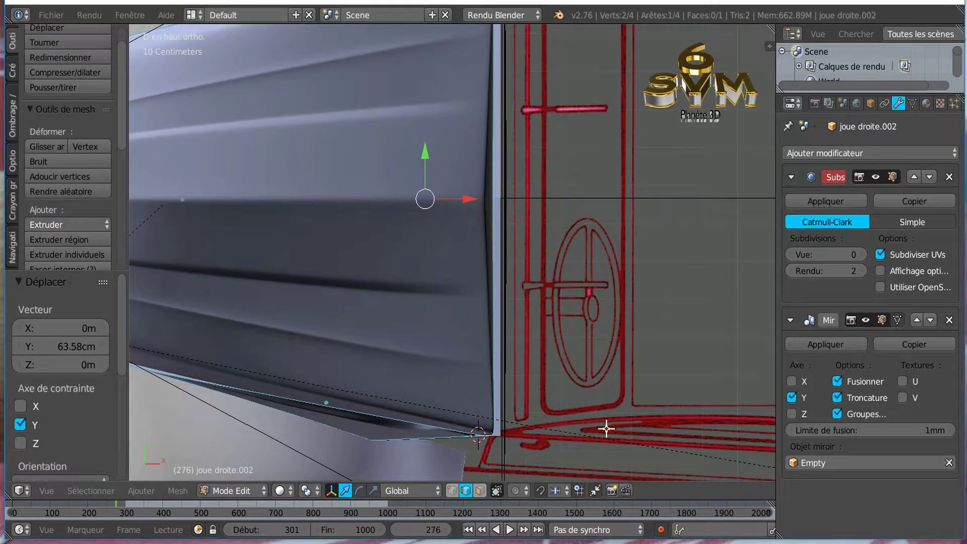
Step: Examine how the extruded bulkhead lines up with the bonnet, cheek panel and blueprint
{"action": "middle_click_drag", "start_coordinate": [605, 440], "coordinate": [608, 294]}
{"action": "scroll", "coordinate": [551, 146], "scroll_direction": "up", "scroll_amount": 2}
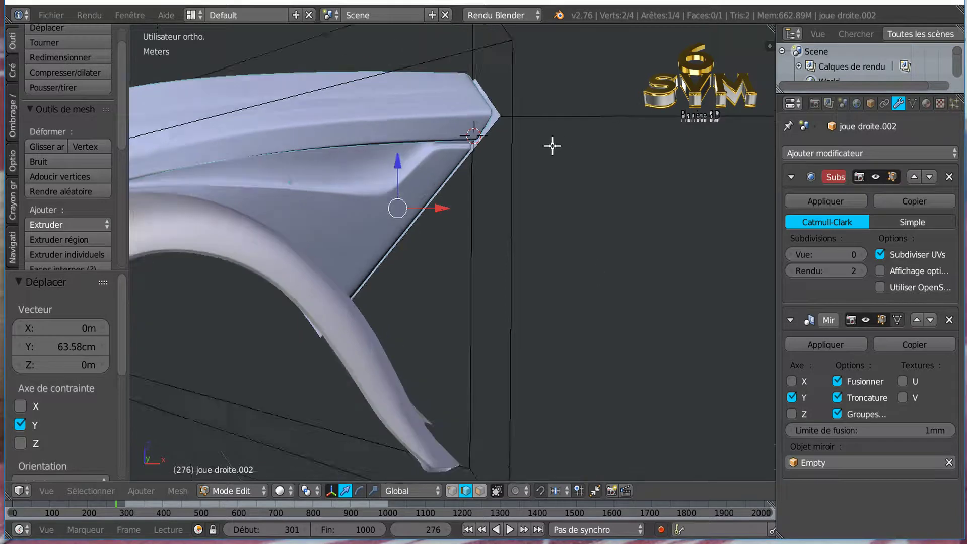
{"action": "middle_click_drag", "start_coordinate": [467, 171], "coordinate": [452, 173]}
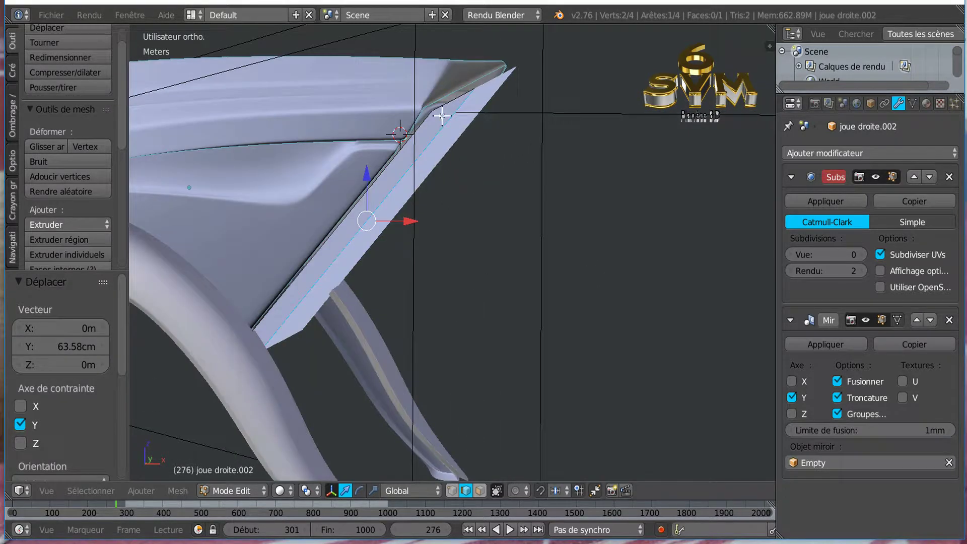
{"action": "mouse_move", "coordinate": [448, 95]}
{"action": "middle_mouse_down"}
{"action": "mouse_move", "coordinate": [475, 93]}
{"action": "mouse_move", "coordinate": [464, 95]}
{"action": "middle_mouse_up"}
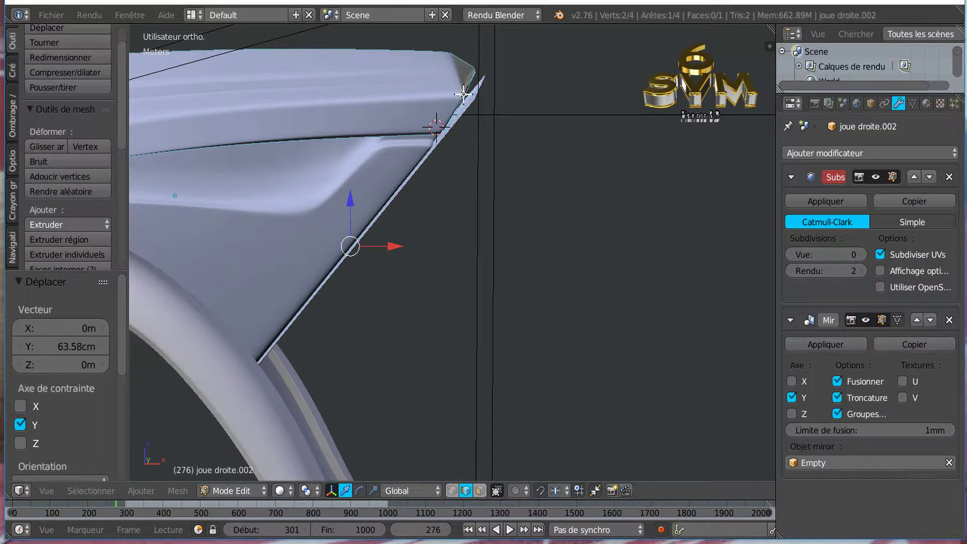
{"action": "key", "text": "KP_1"}
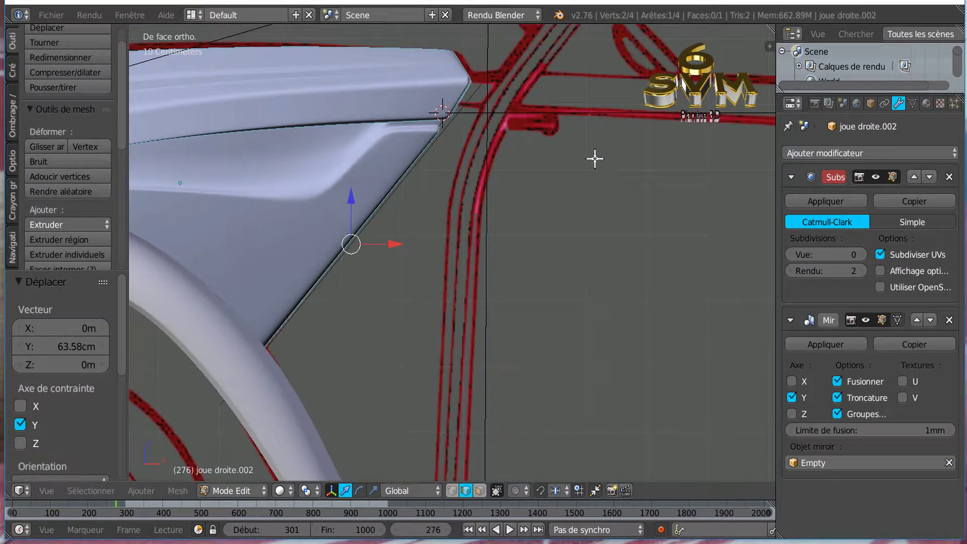
{"action": "scroll", "coordinate": [492, 112], "scroll_direction": "up", "scroll_amount": 4}
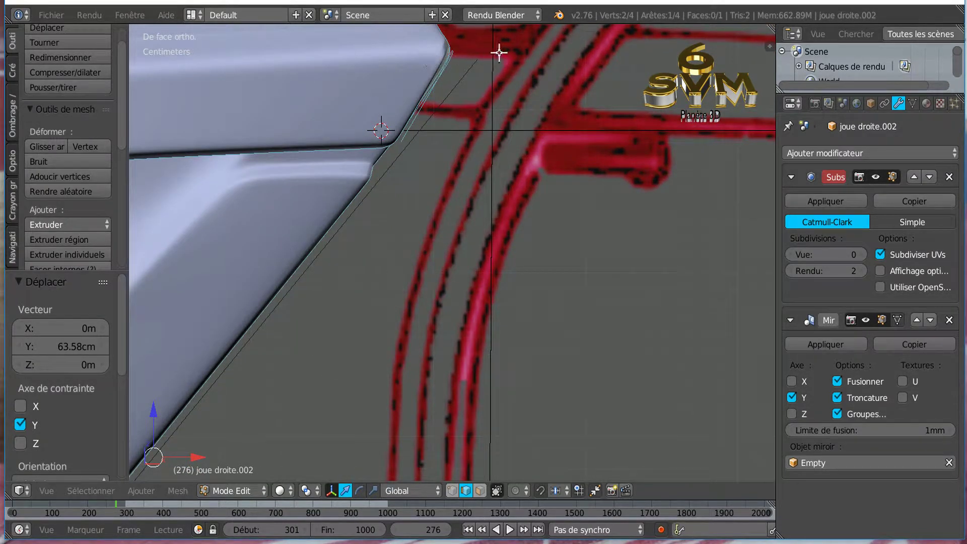
{"action": "scroll", "coordinate": [450, 179], "scroll_direction": "down", "scroll_amount": 2}
{"action": "middle_click_drag", "start_coordinate": [441, 233], "coordinate": [457, 233]}
{"action": "scroll", "coordinate": [438, 237], "scroll_direction": "down", "scroll_amount": 2}
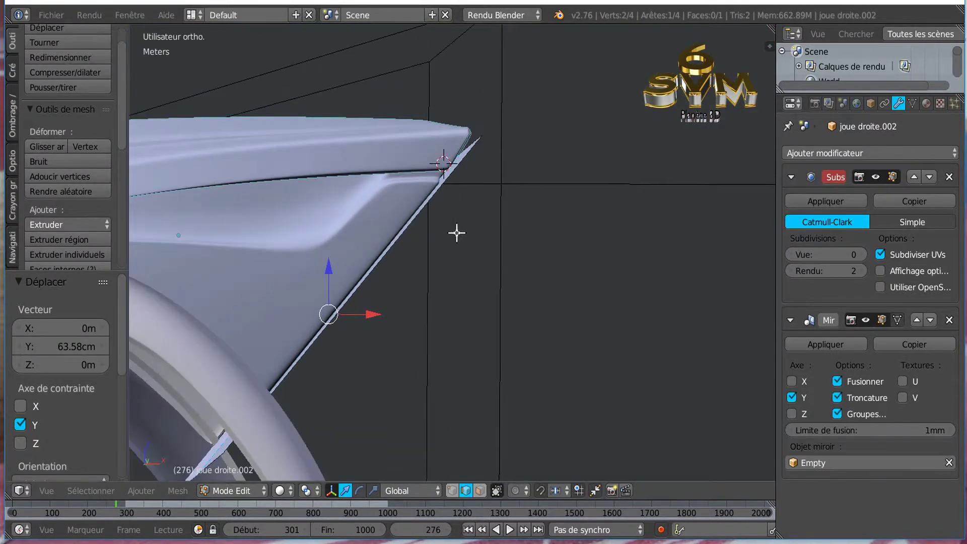
{"action": "key", "text": "KP_1"}
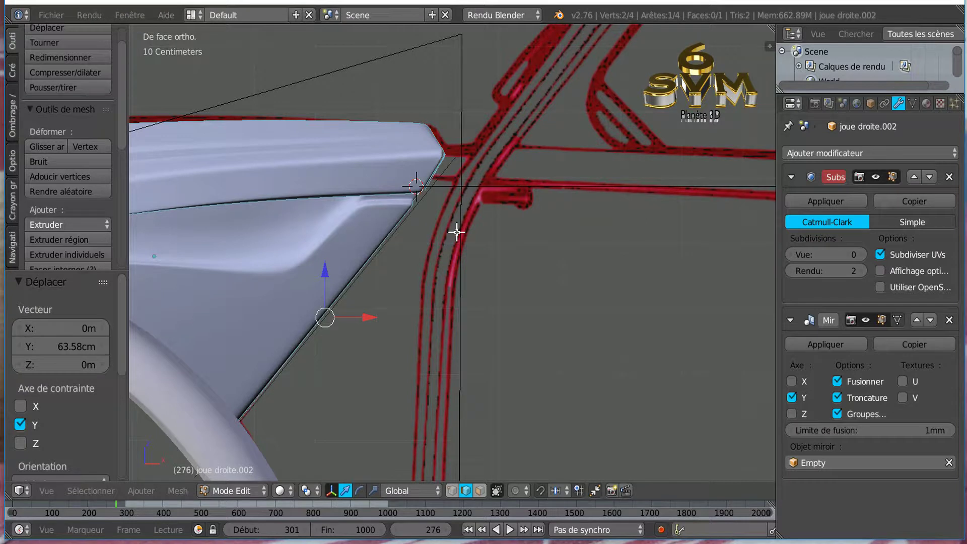
Step: Select the bulkhead's lower edge and extrude it about 4.4 cm straight down along Z
{"action": "scroll", "coordinate": [454, 251], "scroll_direction": "down", "scroll_amount": 1}
{"action": "middle_click_drag", "start_coordinate": [377, 339], "coordinate": [531, 188], "text": "shift"}
{"action": "middle_click_drag", "start_coordinate": [385, 349], "coordinate": [393, 345]}
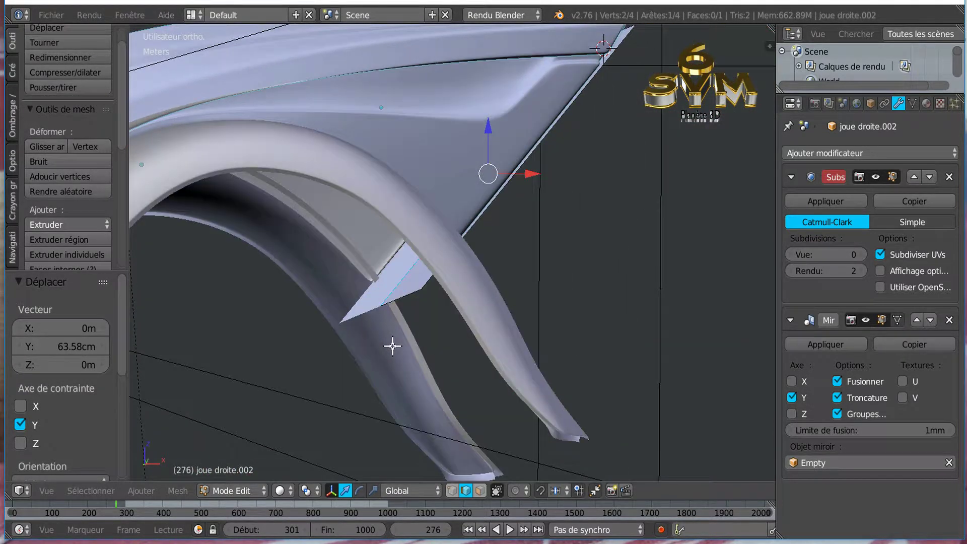
{"action": "middle_click_drag", "start_coordinate": [397, 313], "coordinate": [418, 311]}
{"action": "right_click", "coordinate": [418, 309]}
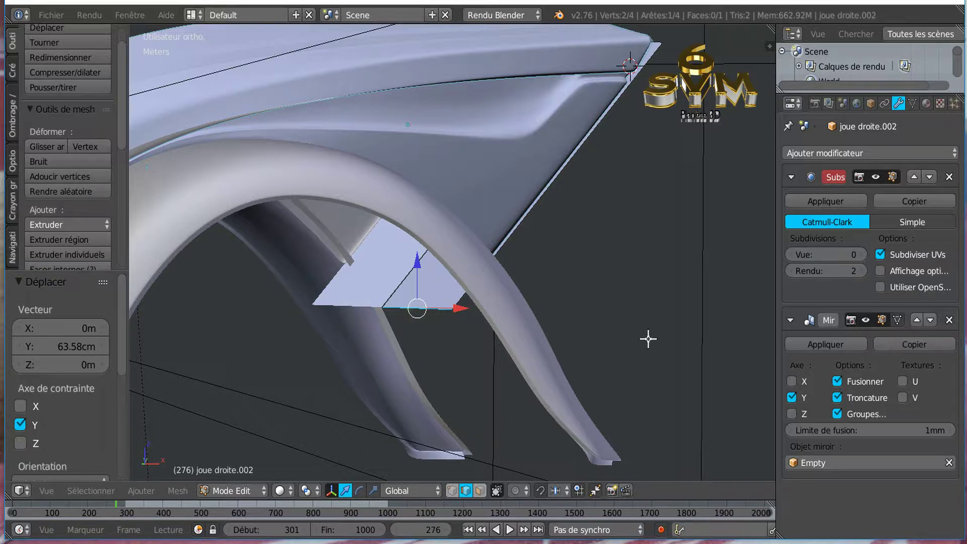
{"action": "key", "text": "KP_1"}
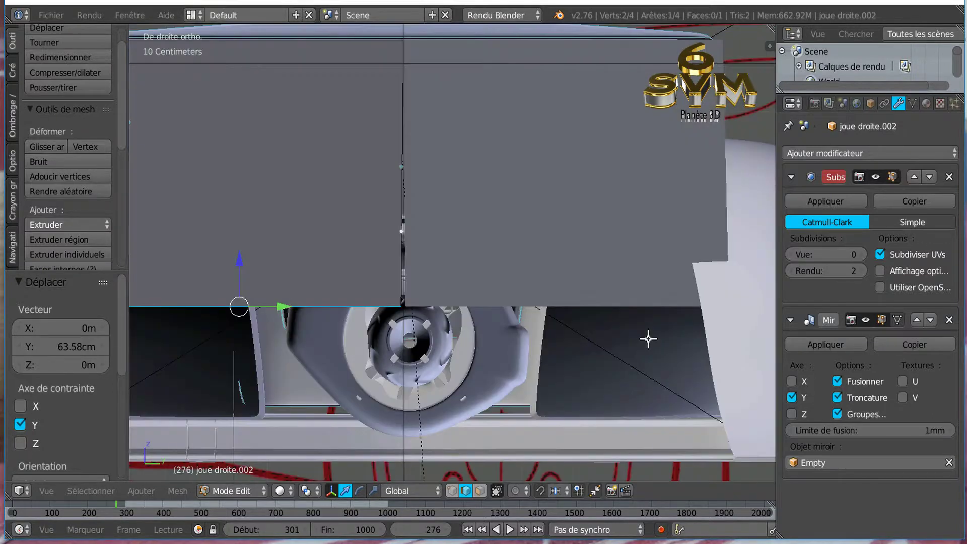
{"action": "scroll", "coordinate": [648, 338], "scroll_direction": "up", "scroll_amount": 3}
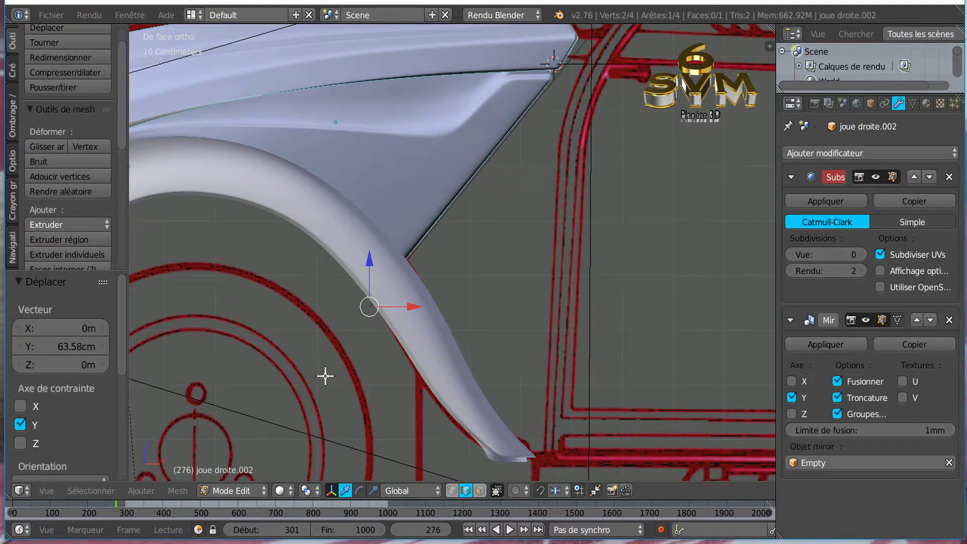
{"action": "key", "text": "e"}
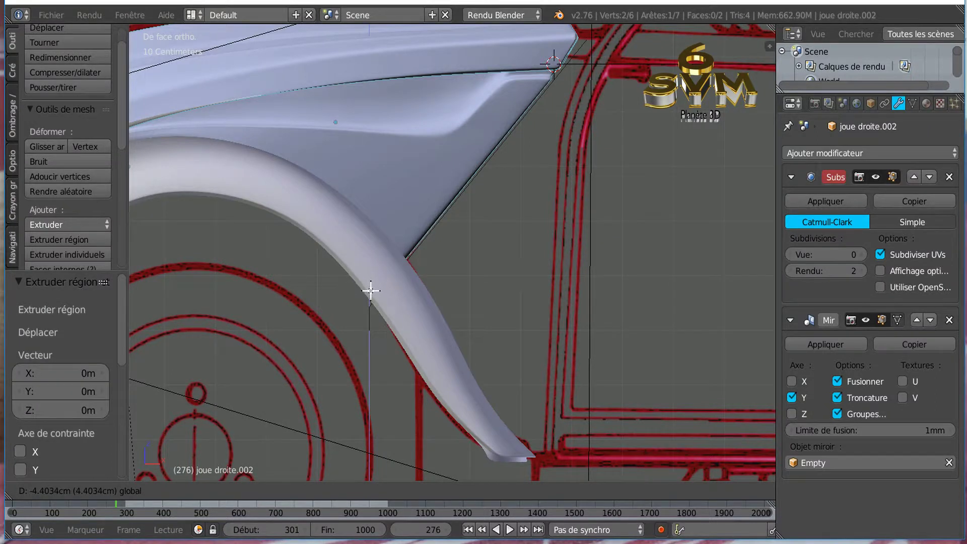
{"action": "left_click", "coordinate": [370, 291]}
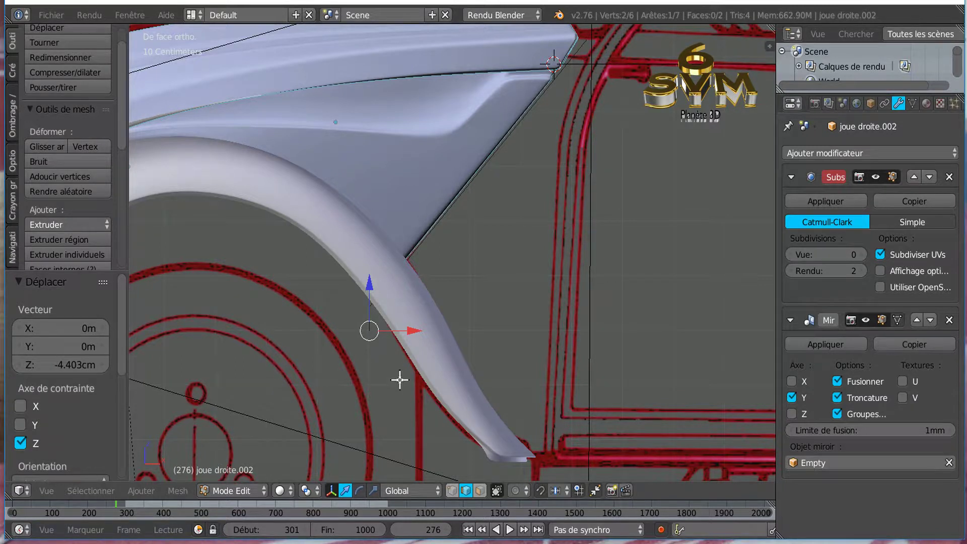
Step: Adjust the height of the extruded lower edge along Z, lowering it about 1.07 cm and raising it about 1.3 cm
{"action": "key", "text": "KP_8"}
{"action": "key", "text": "KP_4"}
{"action": "middle_click_drag", "start_coordinate": [373, 378], "coordinate": [386, 375]}
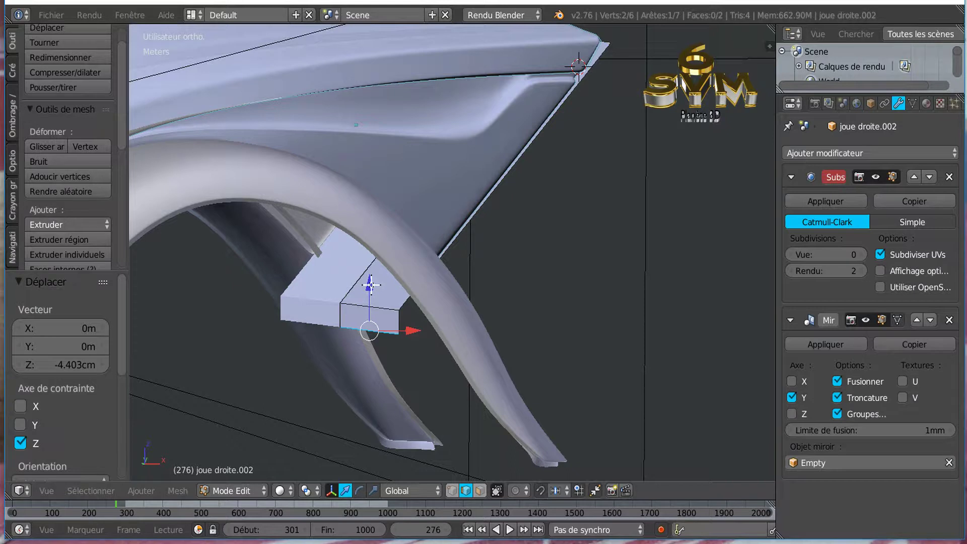
{"action": "left_click_drag", "start_coordinate": [370, 285], "coordinate": [371, 290]}
{"action": "mouse_move", "coordinate": [557, 287]}
{"action": "middle_mouse_down"}
{"action": "mouse_move", "coordinate": [536, 288]}
{"action": "mouse_move", "coordinate": [546, 292]}
{"action": "middle_mouse_up"}
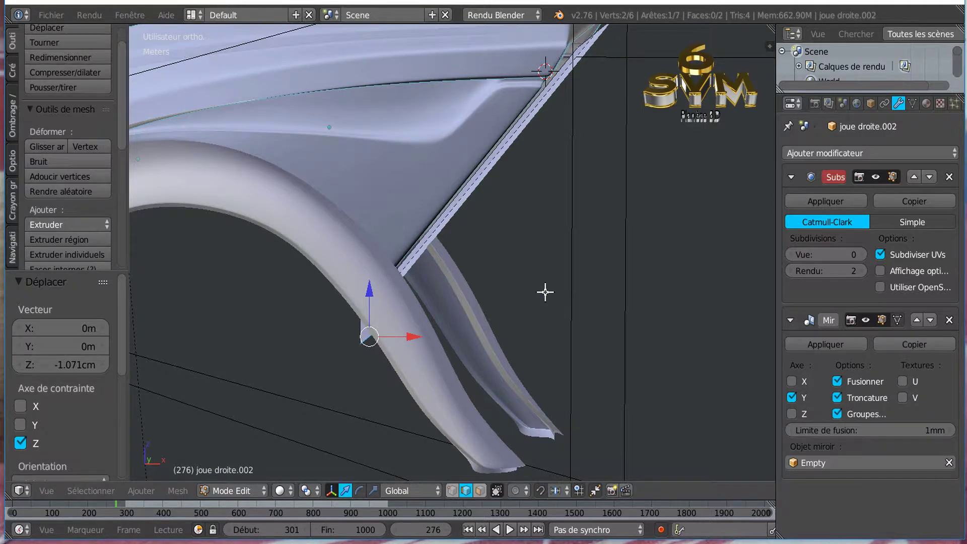
{"action": "key", "text": "KP_1"}
{"action": "scroll", "coordinate": [388, 352], "scroll_direction": "up", "scroll_amount": 1}
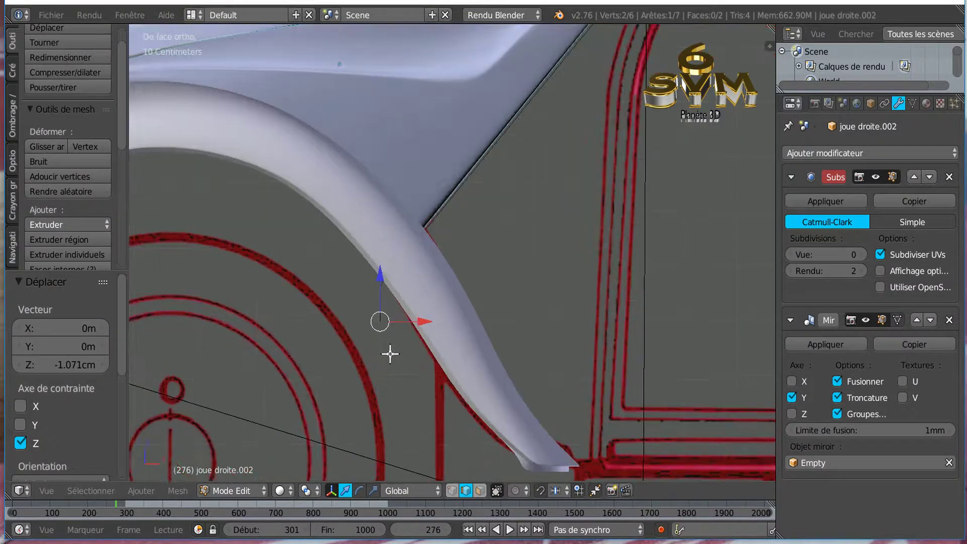
{"action": "left_click_drag", "start_coordinate": [382, 276], "coordinate": [382, 269]}
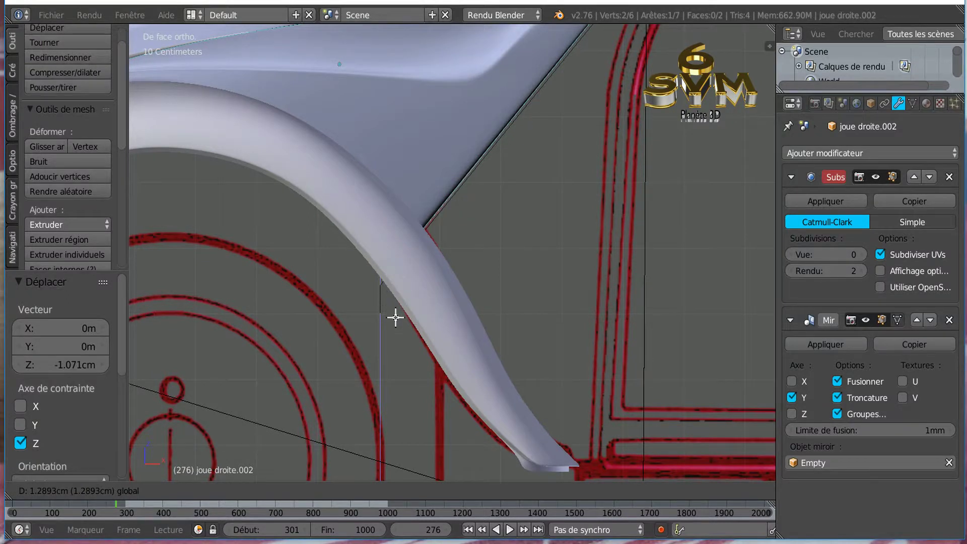
Step: Extrude the lower edge again, placing it about 13.69 cm down along Z and 13.59 cm rearward along X beside the wing
{"action": "key", "text": "e"}
{"action": "right_click", "coordinate": [423, 371]}
{"action": "left_click_drag", "start_coordinate": [380, 268], "coordinate": [398, 362]}
{"action": "left_click_drag", "start_coordinate": [411, 403], "coordinate": [508, 386]}
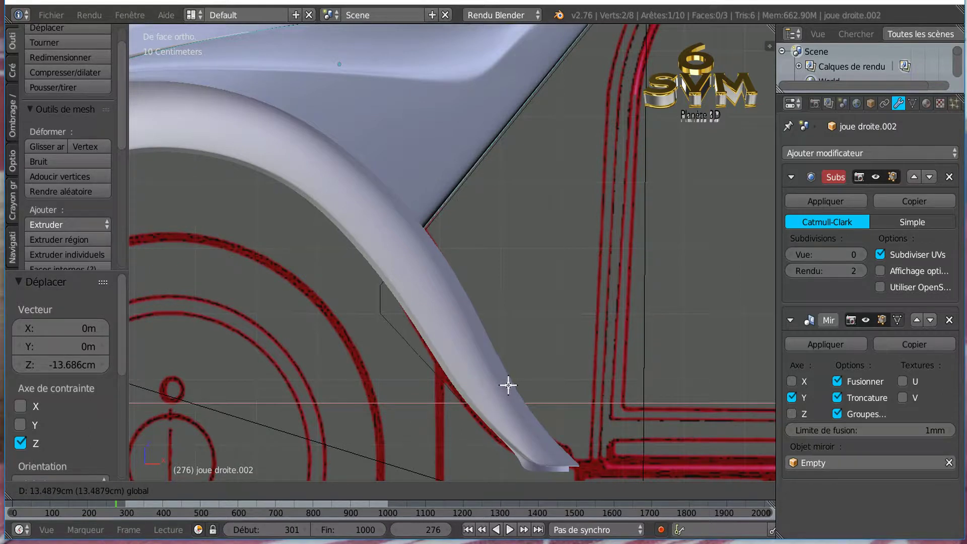
{"action": "left_click", "coordinate": [505, 384]}
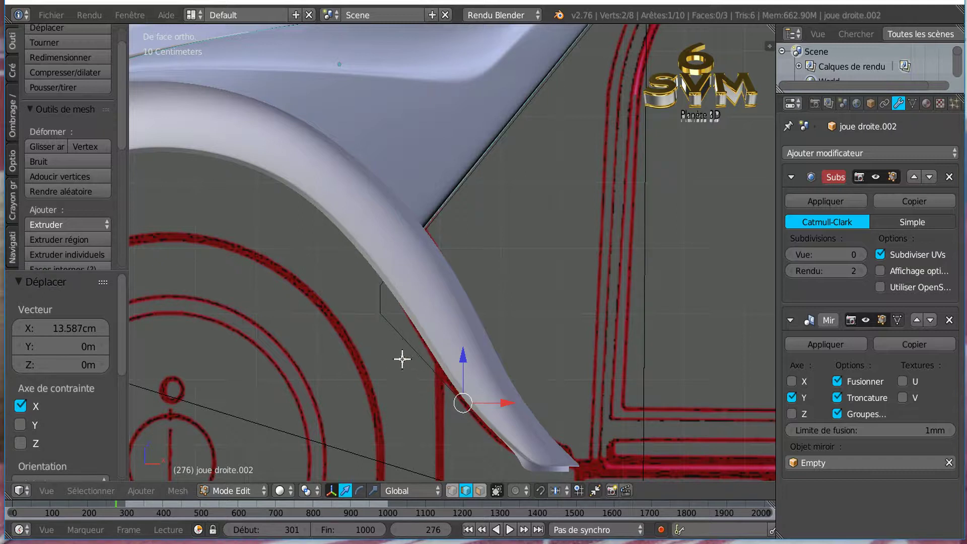
{"action": "scroll", "coordinate": [403, 357], "scroll_direction": "down", "scroll_amount": 4}
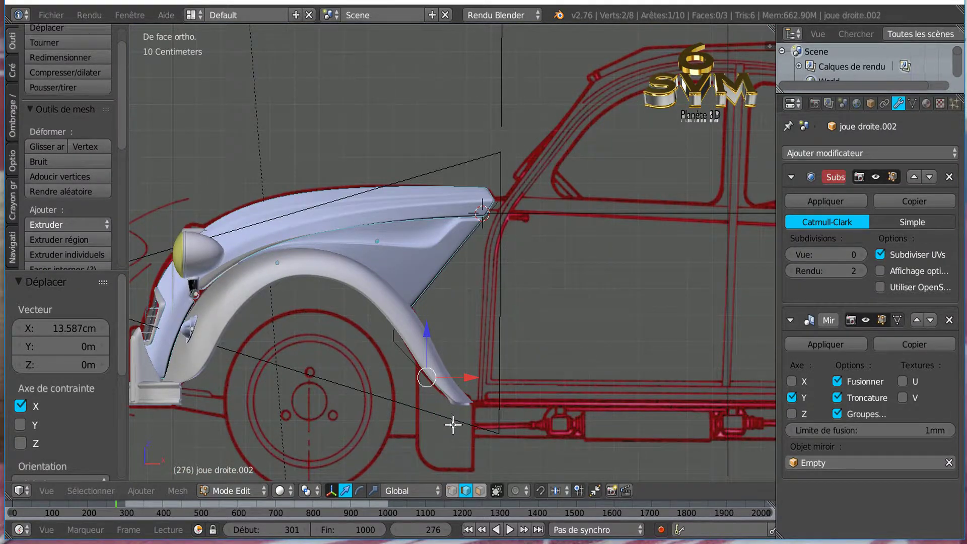
{"action": "mouse_move", "coordinate": [462, 436]}
{"action": "middle_mouse_down"}
{"action": "mouse_move", "coordinate": [493, 431]}
{"action": "mouse_move", "coordinate": [436, 429]}
{"action": "mouse_move", "coordinate": [450, 425]}
{"action": "middle_mouse_up"}
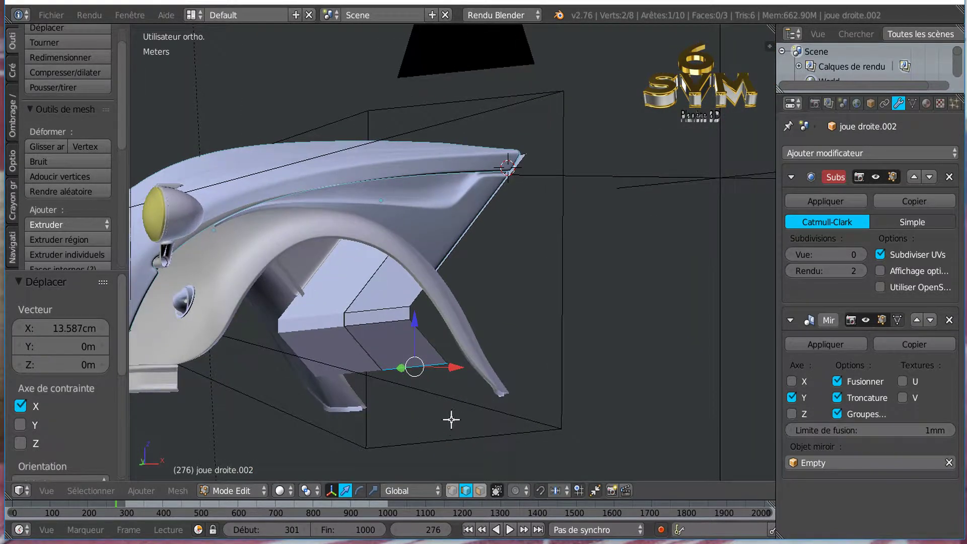
Step: Extrude the bulkhead's lower edge again, placing it about 9.71 cm down along Z and 6.86 cm rearward along X, following the wing on the blueprint
{"action": "mouse_move", "coordinate": [467, 417]}
{"action": "middle_mouse_down"}
{"action": "mouse_move", "coordinate": [443, 426]}
{"action": "mouse_move", "coordinate": [451, 426]}
{"action": "middle_mouse_up"}
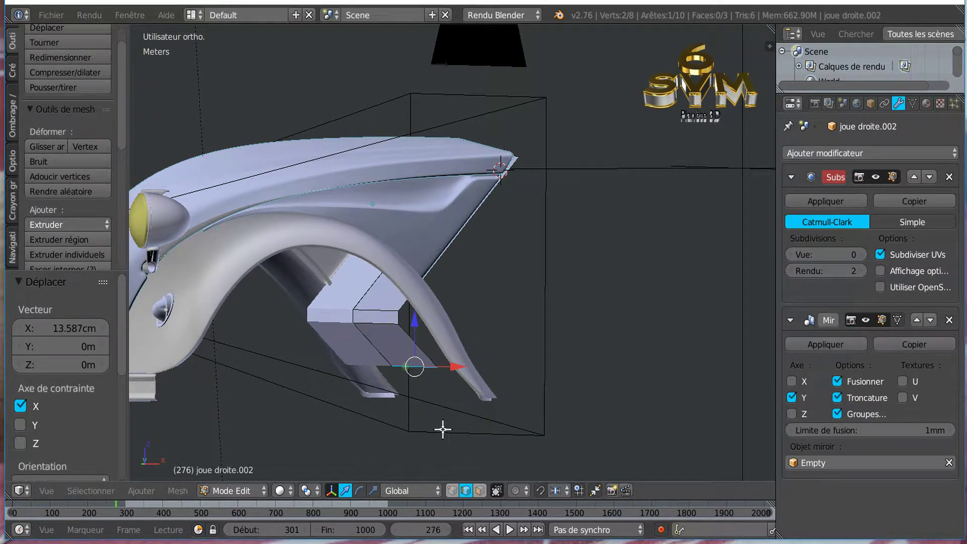
{"action": "key", "text": "KP_1"}
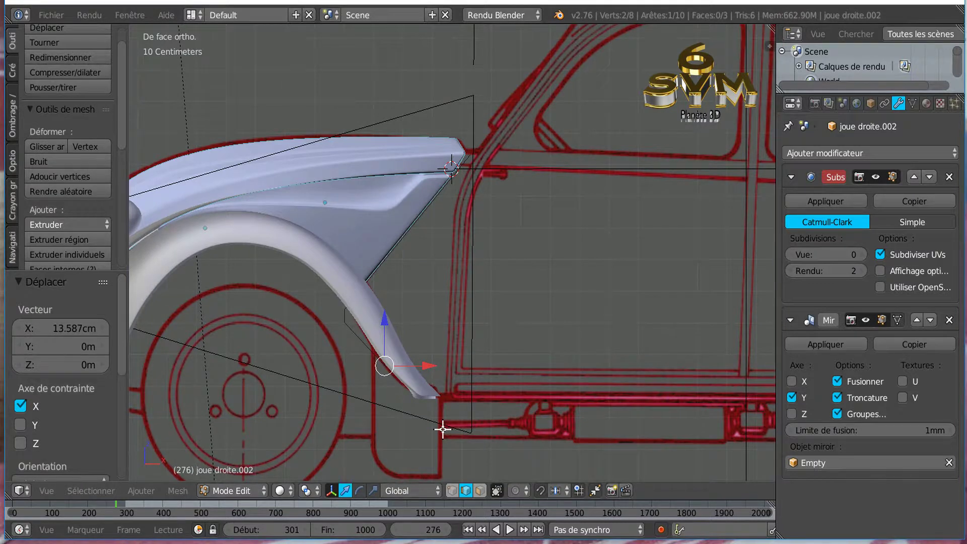
{"action": "key", "text": "z"}
{"action": "scroll", "coordinate": [403, 451], "scroll_direction": "up", "scroll_amount": 3}
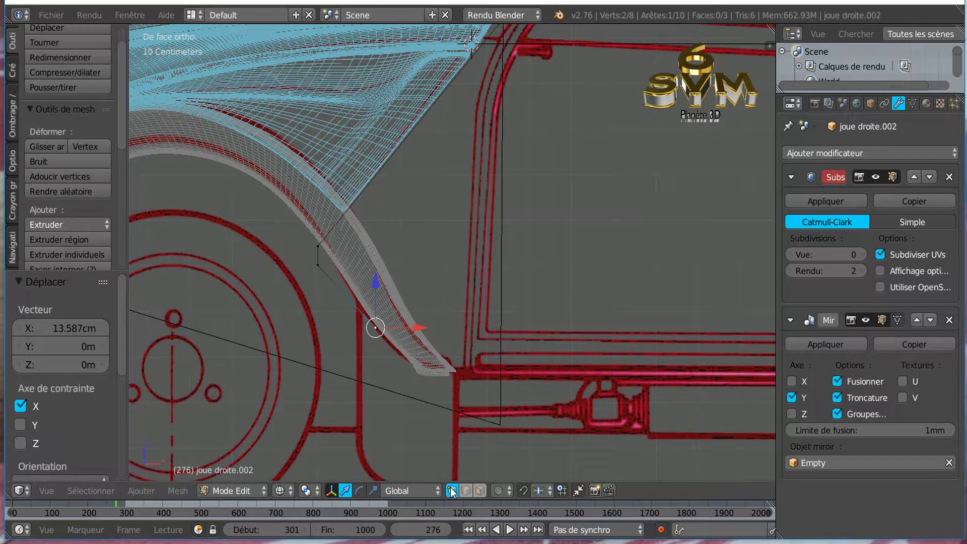
{"action": "key", "text": "e"}
{"action": "right_click", "coordinate": [405, 370]}
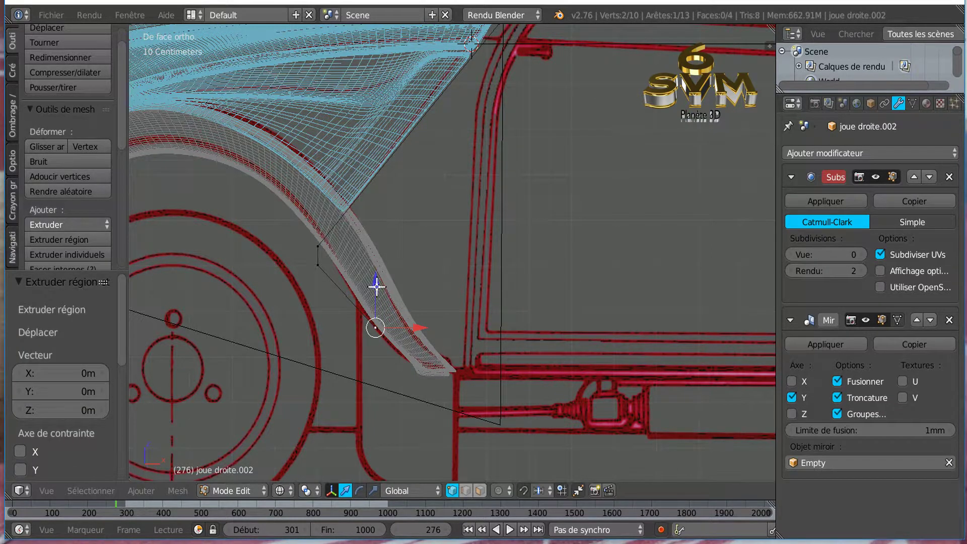
{"action": "key", "text": "g"}
{"action": "key", "text": "z"}
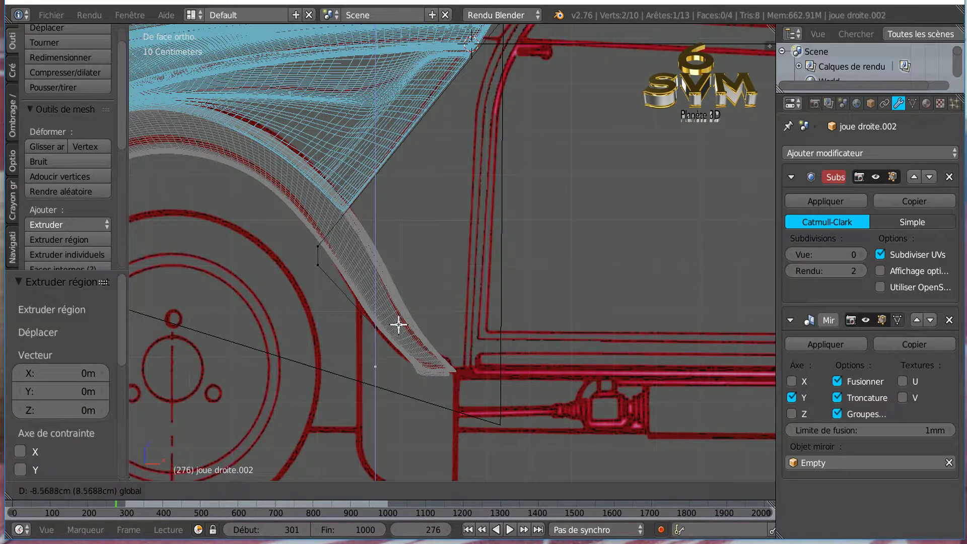
{"action": "left_click", "coordinate": [400, 329]}
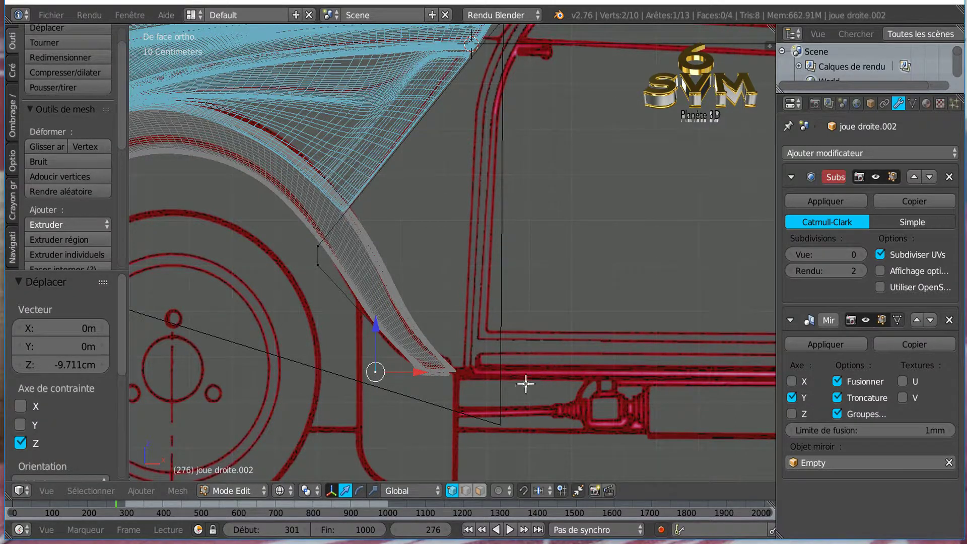
{"action": "key", "text": "g"}
{"action": "key", "text": "x"}
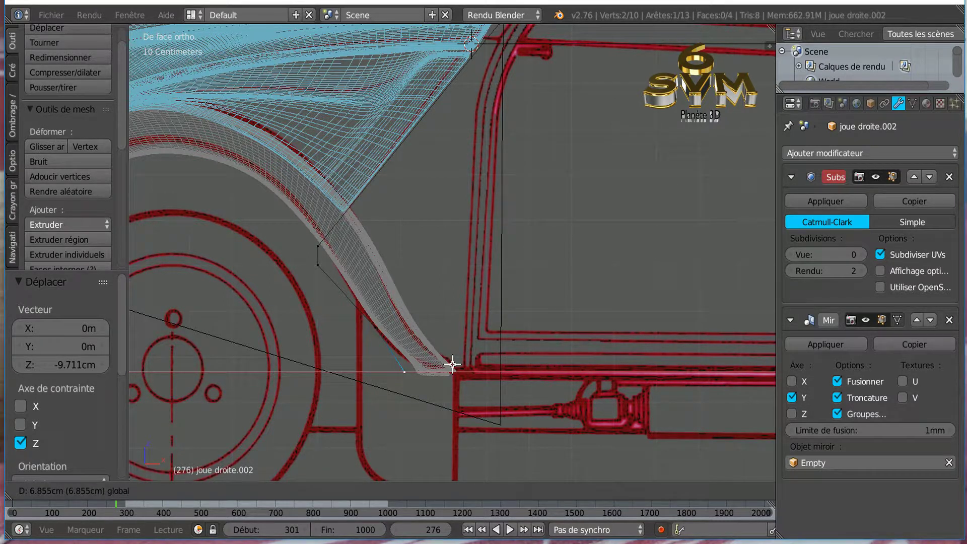
{"action": "left_click", "coordinate": [452, 364]}
Step: Raise the fold edge just above the bulkhead's lowest edge by about 7.1 mm along Z
{"action": "right_click", "coordinate": [375, 328]}
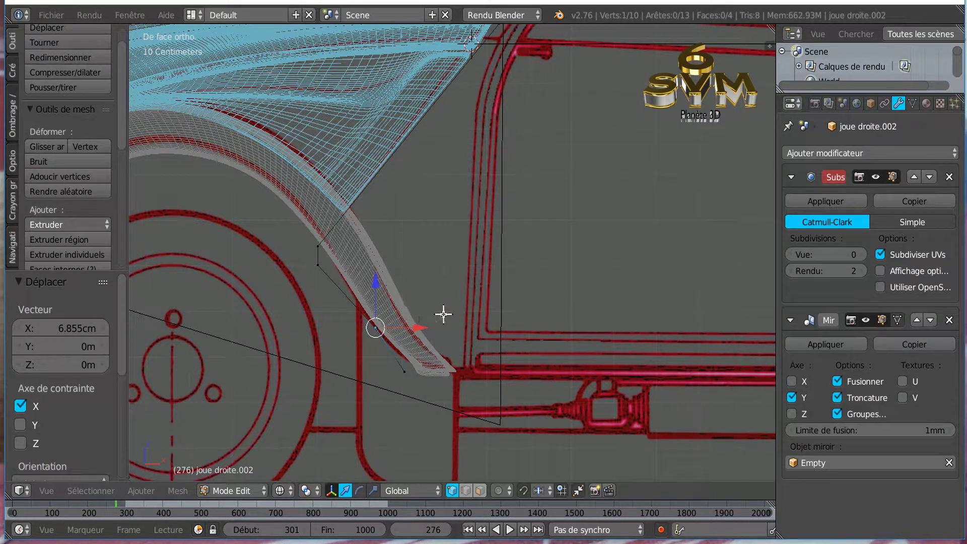
{"action": "key", "text": "z"}
{"action": "key", "text": "z"}
{"action": "left_click_drag", "start_coordinate": [379, 282], "coordinate": [380, 278]}
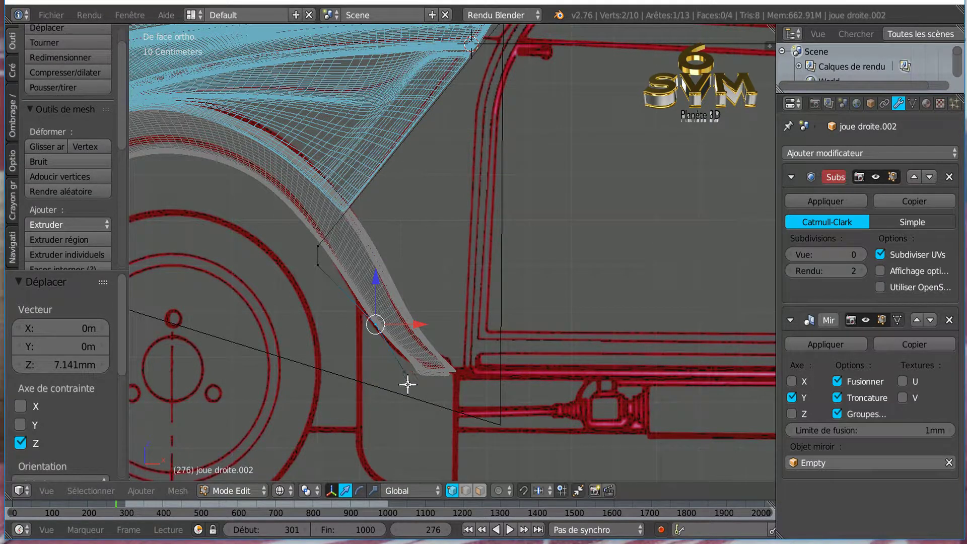
Step: Select only the bulkhead's lowest edge and lower it about 7.1 mm along Z
{"action": "key", "text": "a"}
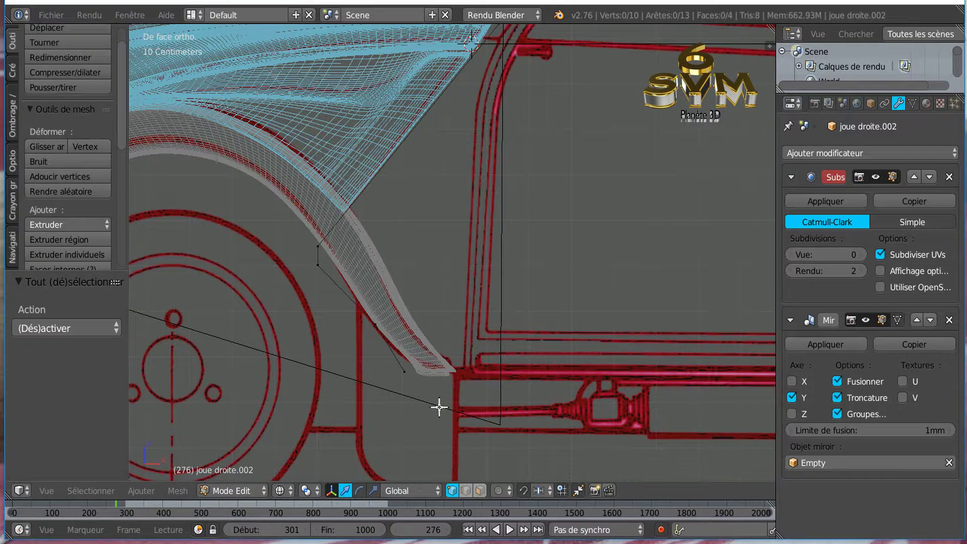
{"action": "key", "text": "c"}
{"action": "left_click", "coordinate": [400, 379]}
{"action": "key", "text": "Escape"}
{"action": "left_click_drag", "start_coordinate": [400, 326], "coordinate": [403, 329]}
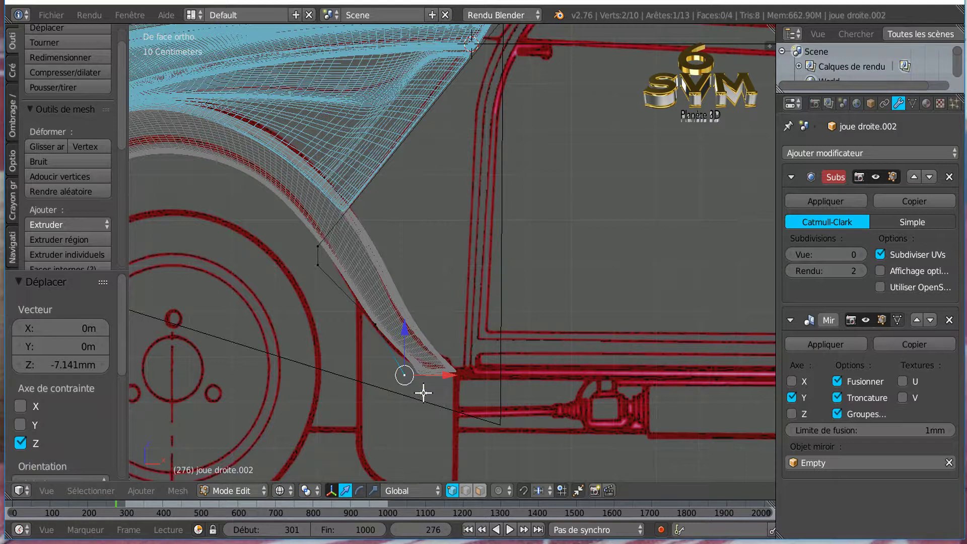
Step: Extrude the lowest edge about 11.14 cm rearward along X to form a horizontal bottom strip behind the wing
{"action": "key", "text": "e"}
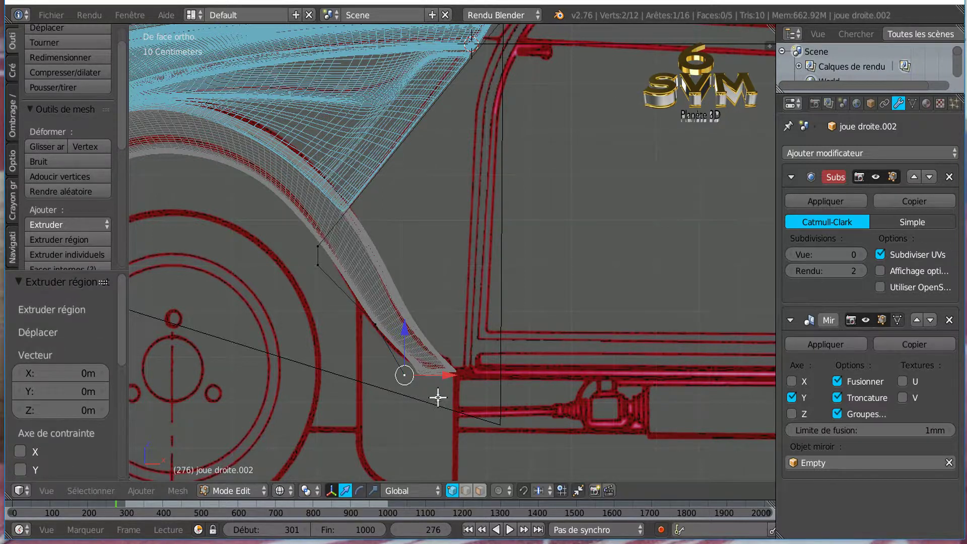
{"action": "key", "text": "x"}
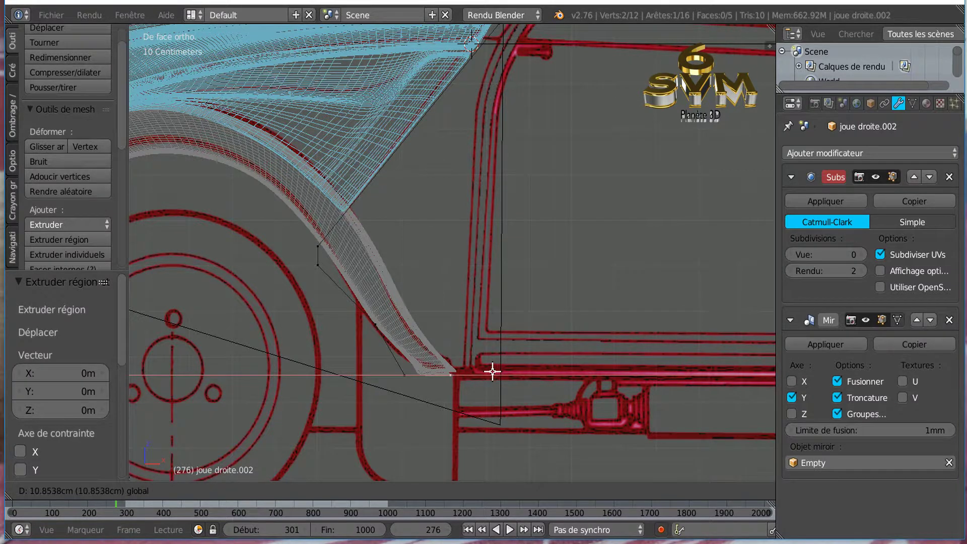
{"action": "left_click", "coordinate": [491, 374]}
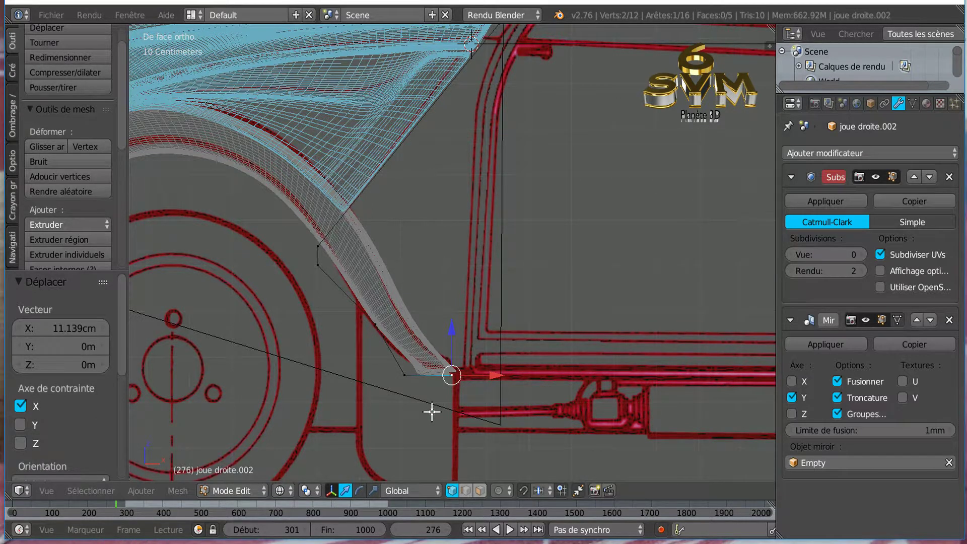
Step: Add the front edge of the horizontal bottom strip to the selection and lower the whole strip slightly along Z
{"action": "key", "text": "c"}
{"action": "left_click", "coordinate": [397, 374]}
{"action": "right_click", "coordinate": [416, 376]}
{"action": "left_click_drag", "start_coordinate": [428, 327], "coordinate": [443, 338]}
Step: Select the rear edge of the bottom strip and move it about 2.86 cm rearward along X
{"action": "key", "text": "a"}
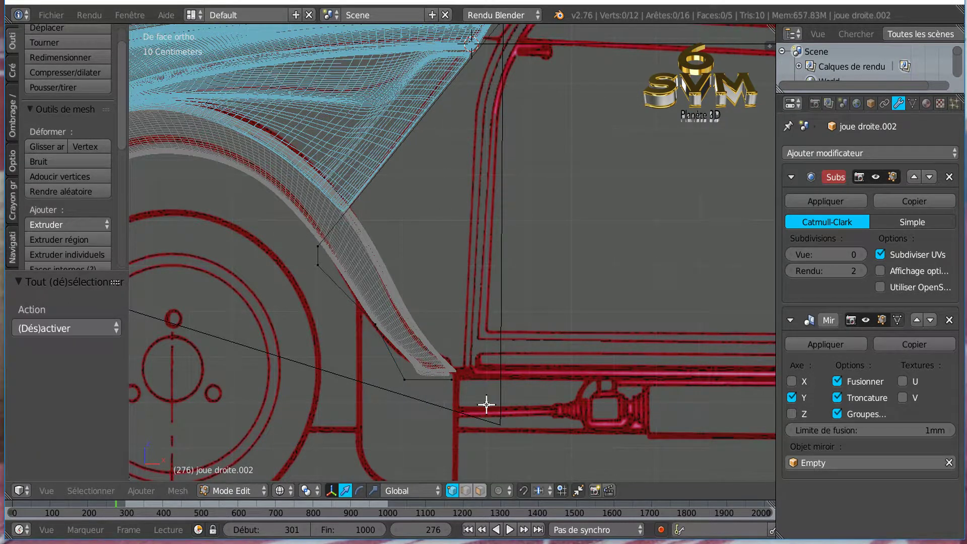
{"action": "right_click", "coordinate": [453, 380]}
{"action": "left_click_drag", "start_coordinate": [499, 380], "coordinate": [509, 377]}
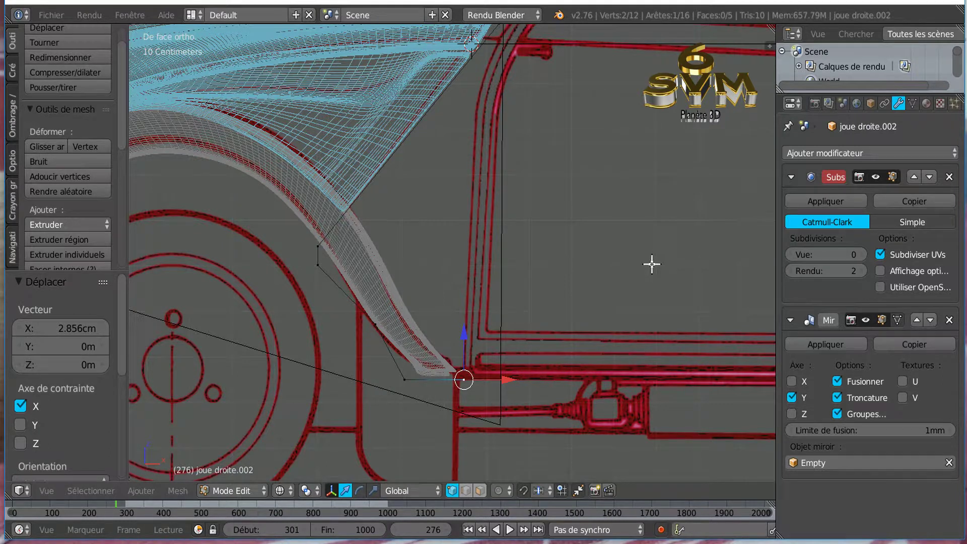
Step: Select the bulkhead's top edge behind the bonnet and extrude it about 3.09 cm rearward along X towards the windscreen pillar
{"action": "middle_click_drag", "start_coordinate": [653, 182], "coordinate": [618, 307], "text": "shift"}
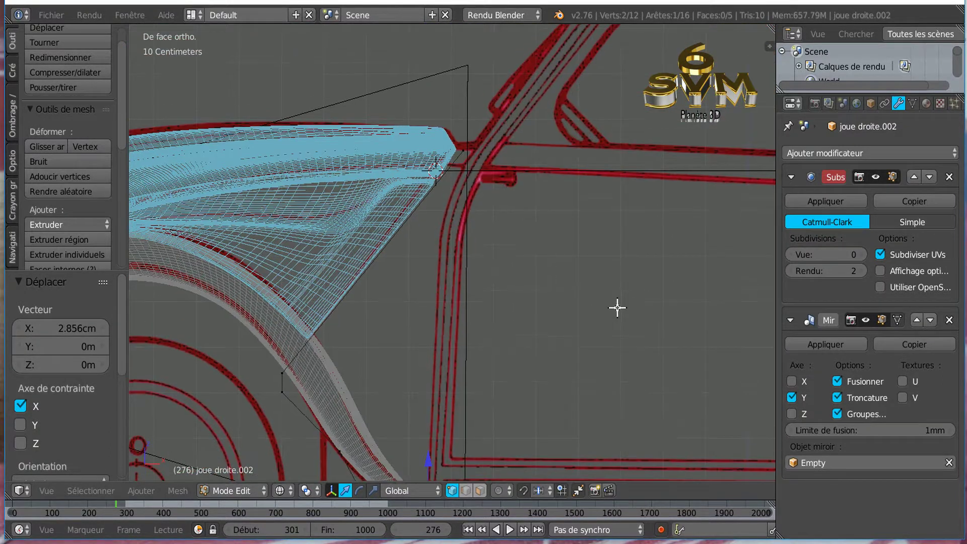
{"action": "scroll", "coordinate": [492, 236], "scroll_direction": "up", "scroll_amount": 3}
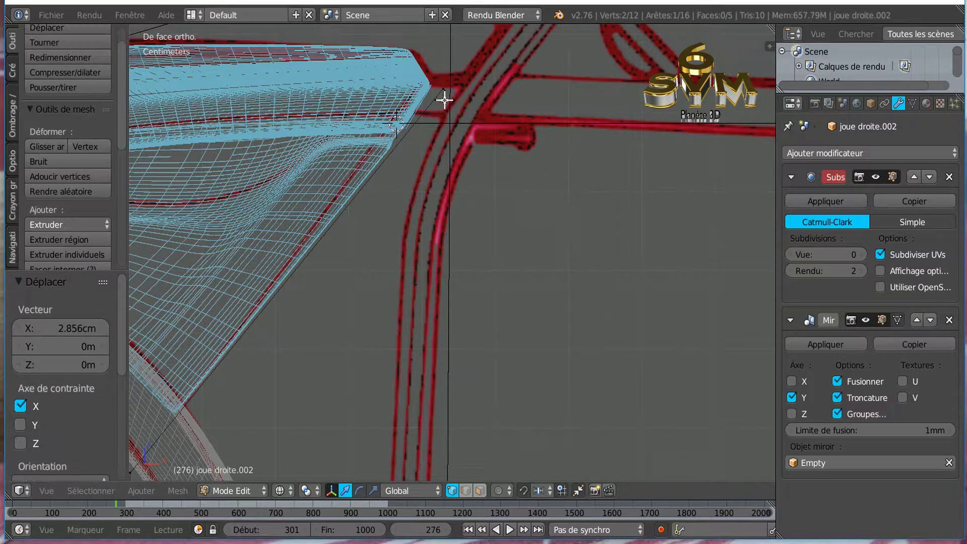
{"action": "key", "text": "a"}
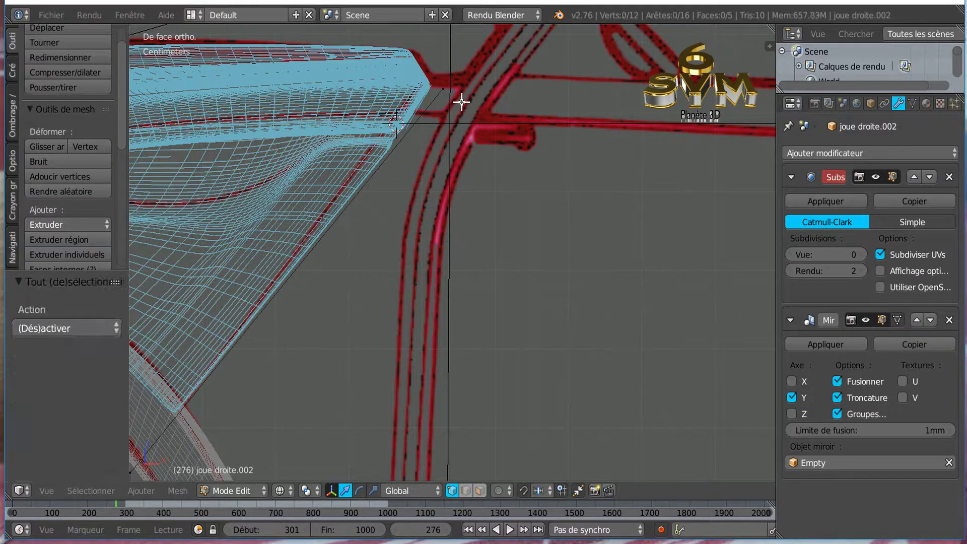
{"action": "key", "text": "c"}
{"action": "left_click", "coordinate": [449, 82]}
{"action": "key", "text": "Escape"}
{"action": "mouse_move", "coordinate": [494, 168]}
{"action": "middle_mouse_down"}
{"action": "mouse_move", "coordinate": [528, 177]}
{"action": "mouse_move", "coordinate": [523, 223]}
{"action": "mouse_move", "coordinate": [492, 242]}
{"action": "mouse_move", "coordinate": [443, 222]}
{"action": "mouse_move", "coordinate": [496, 112]}
{"action": "middle_mouse_up"}
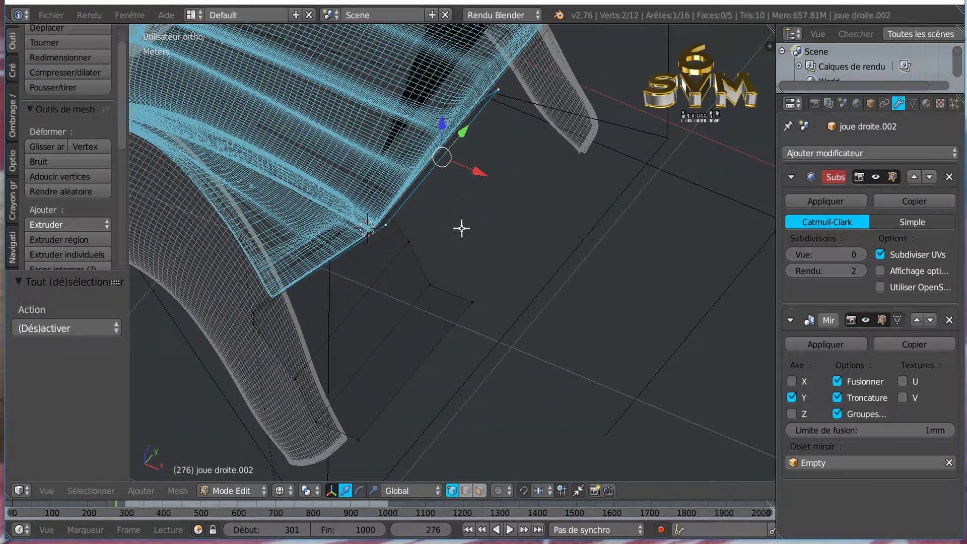
{"action": "key", "text": "KP_1"}
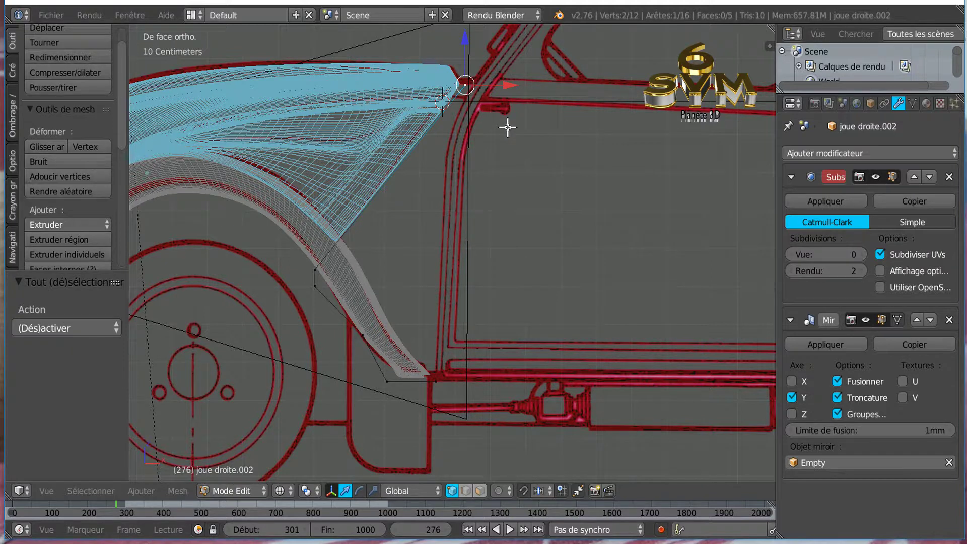
{"action": "key", "text": "e"}
{"action": "key", "text": "g"}
{"action": "key", "text": "x"}
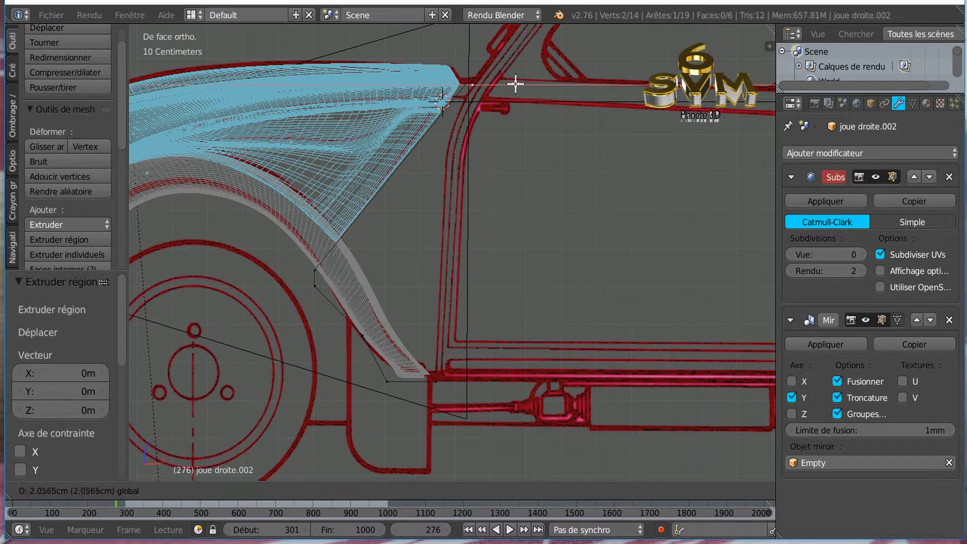
{"action": "left_click", "coordinate": [519, 84]}
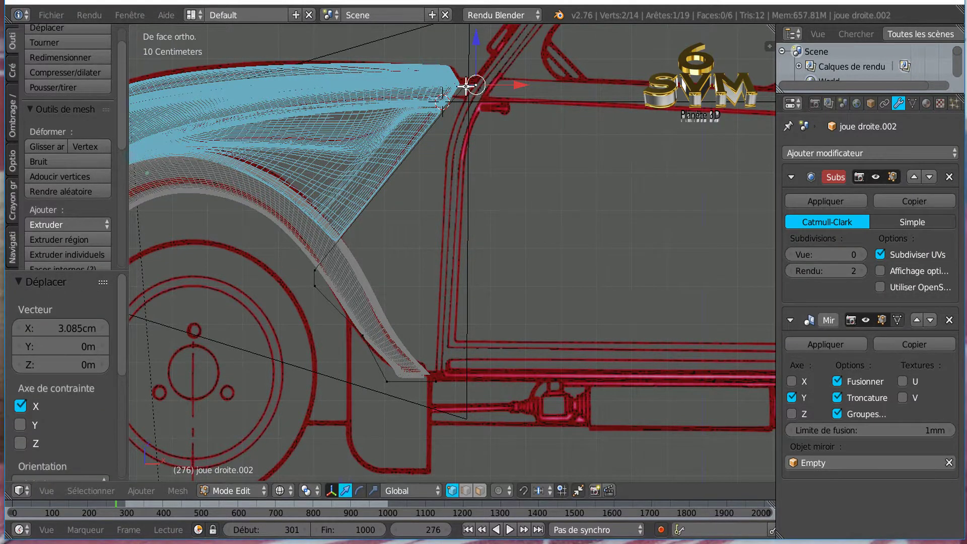
Step: Extrude the new top rear edge down along Z and shift it forward along X onto the blueprint's door pillar line
{"action": "scroll", "coordinate": [496, 85], "scroll_direction": "up", "scroll_amount": 5}
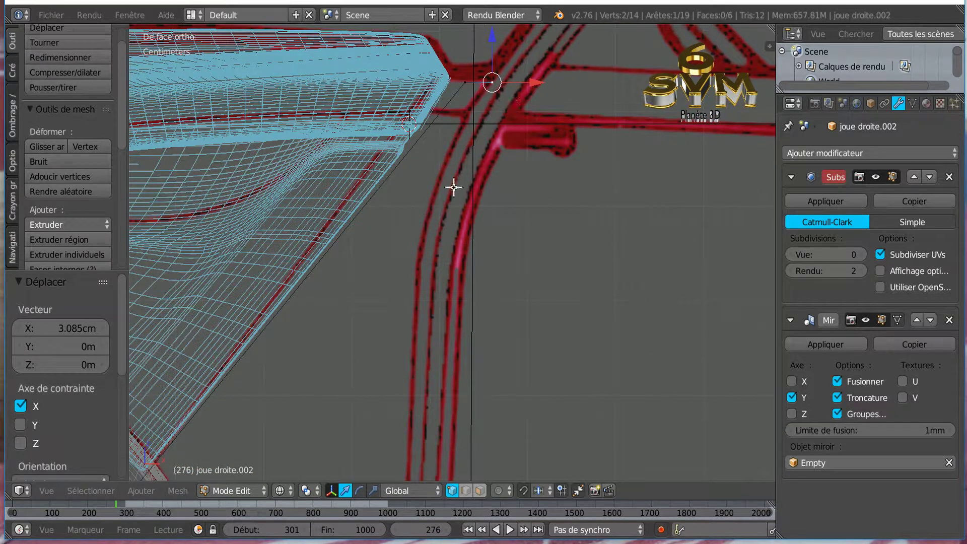
{"action": "scroll", "coordinate": [497, 257], "scroll_direction": "down", "scroll_amount": 1}
{"action": "scroll", "coordinate": [529, 267], "scroll_direction": "down", "scroll_amount": 1}
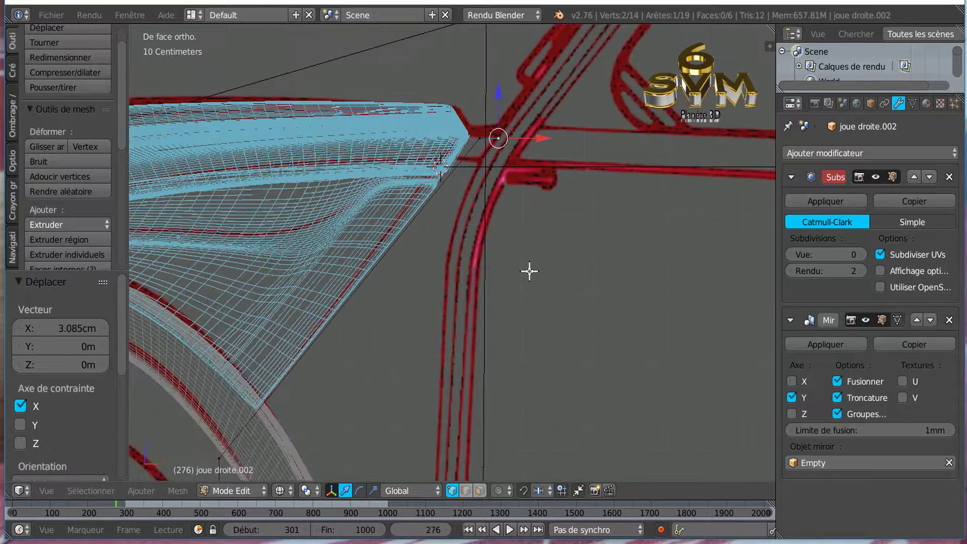
{"action": "key", "text": "e"}
{"action": "key", "text": "Escape"}
{"action": "left_click_drag", "start_coordinate": [500, 111], "coordinate": [519, 188]}
{"action": "left_click_drag", "start_coordinate": [474, 133], "coordinate": [474, 132]}
{"action": "left_click_drag", "start_coordinate": [515, 178], "coordinate": [516, 178]}
{"action": "left_click", "coordinate": [515, 179]}
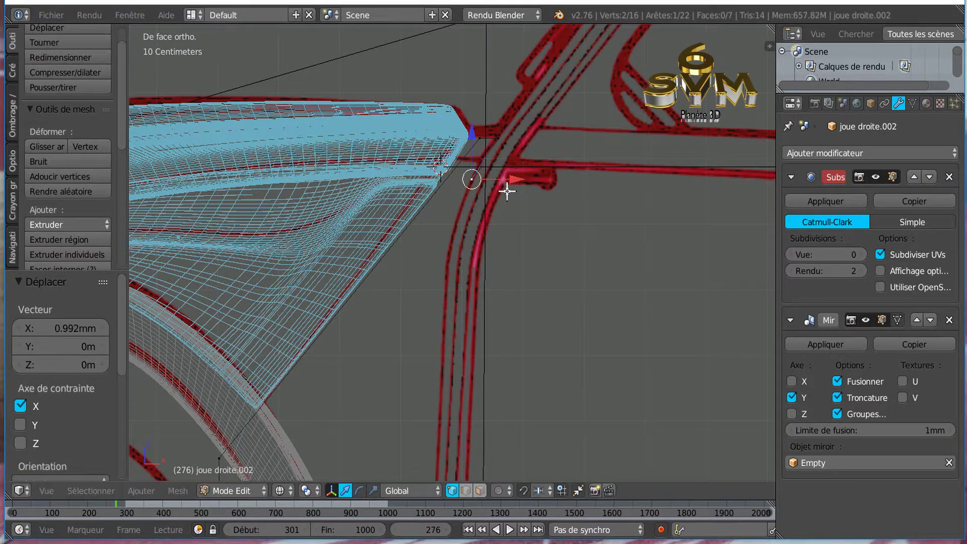
Step: Select the two outer end vertices of the bulkhead's bottom strip and move them about 7.61 cm outward along Y onto the blueprint line
{"action": "scroll", "coordinate": [438, 263], "scroll_direction": "down", "scroll_amount": 4}
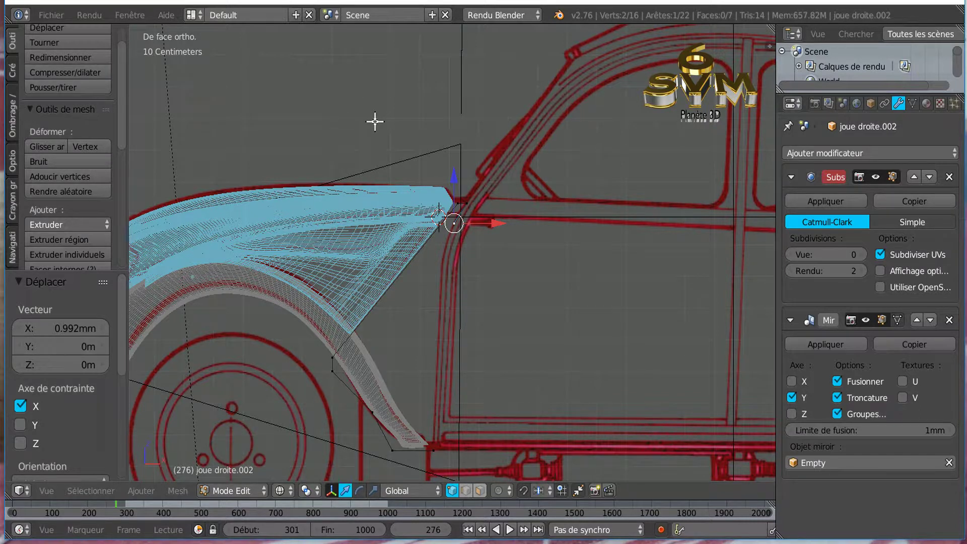
{"action": "key", "text": "KP_7"}
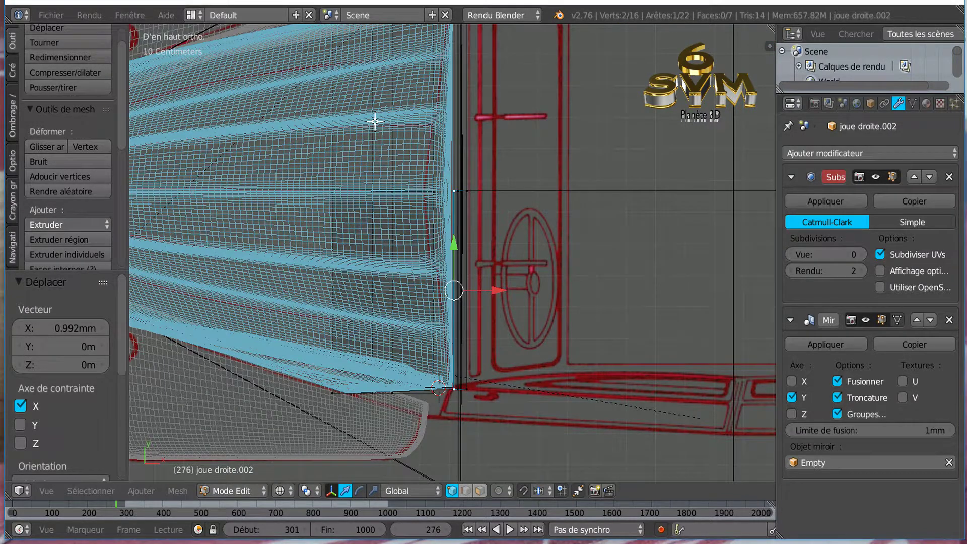
{"action": "middle_click_drag", "start_coordinate": [603, 311], "coordinate": [597, 188]}
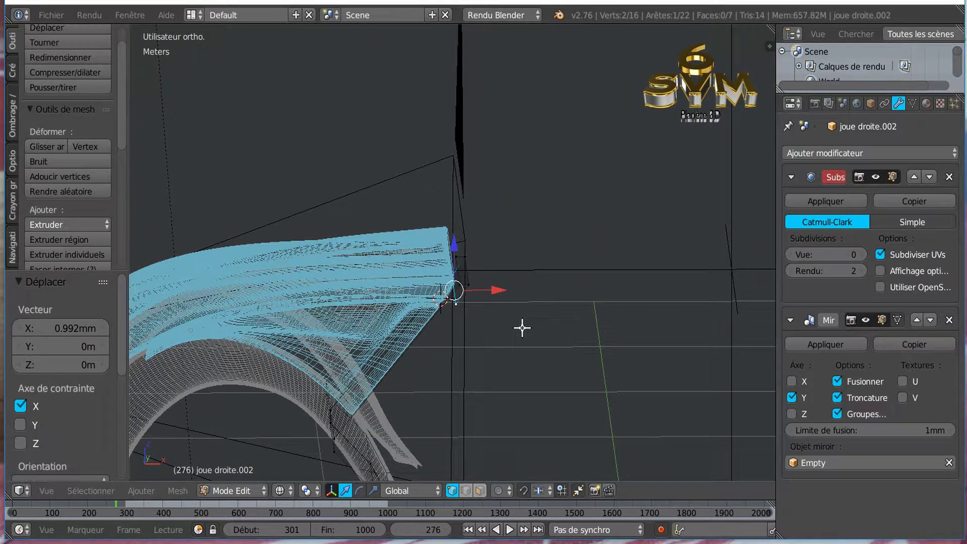
{"action": "middle_click_drag", "start_coordinate": [529, 367], "coordinate": [553, 143], "text": "shift"}
{"action": "middle_click_drag", "start_coordinate": [517, 300], "coordinate": [548, 296]}
{"action": "scroll", "coordinate": [544, 303], "scroll_direction": "up", "scroll_amount": 1}
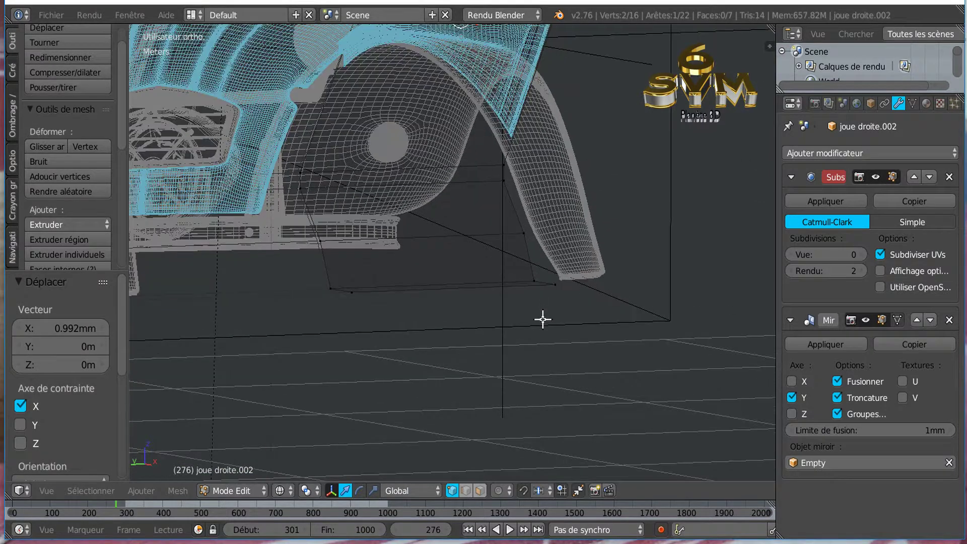
{"action": "scroll", "coordinate": [543, 319], "scroll_direction": "up", "scroll_amount": 1}
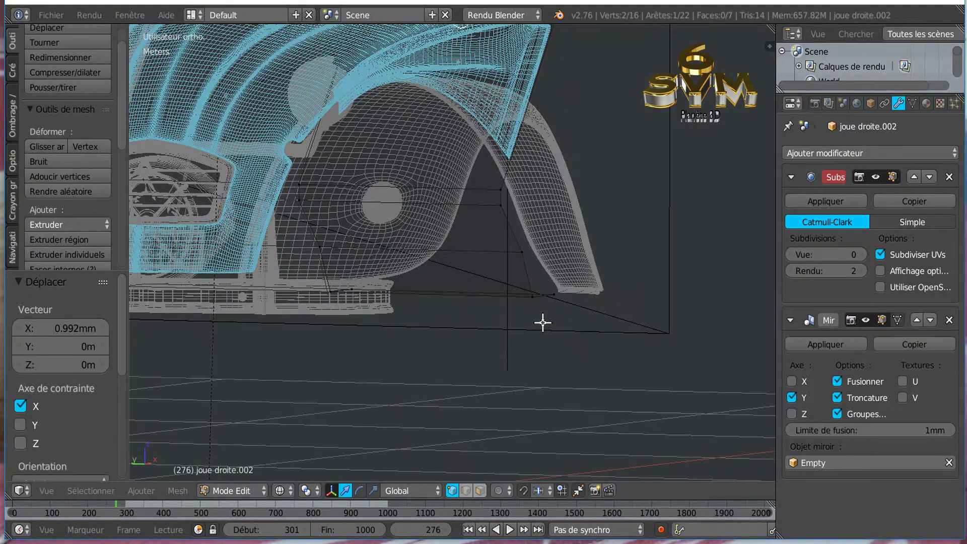
{"action": "right_click", "coordinate": [531, 296]}
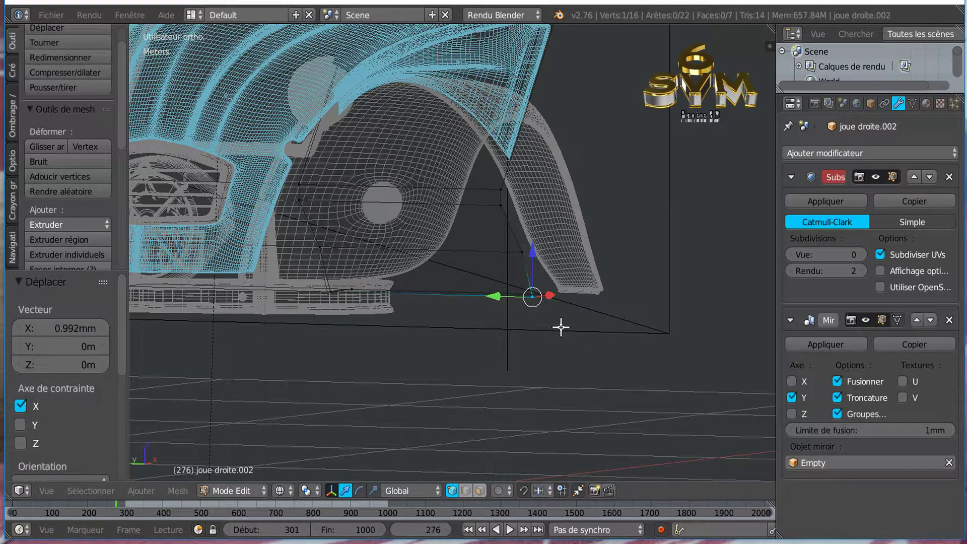
{"action": "right_click", "coordinate": [554, 296], "text": "shift"}
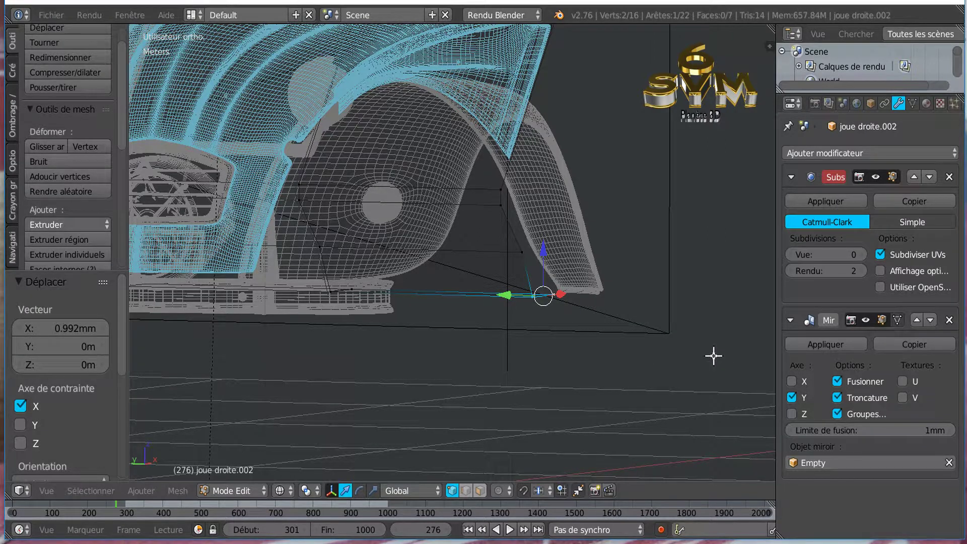
{"action": "key", "text": "KP_7"}
{"action": "key", "text": "z"}
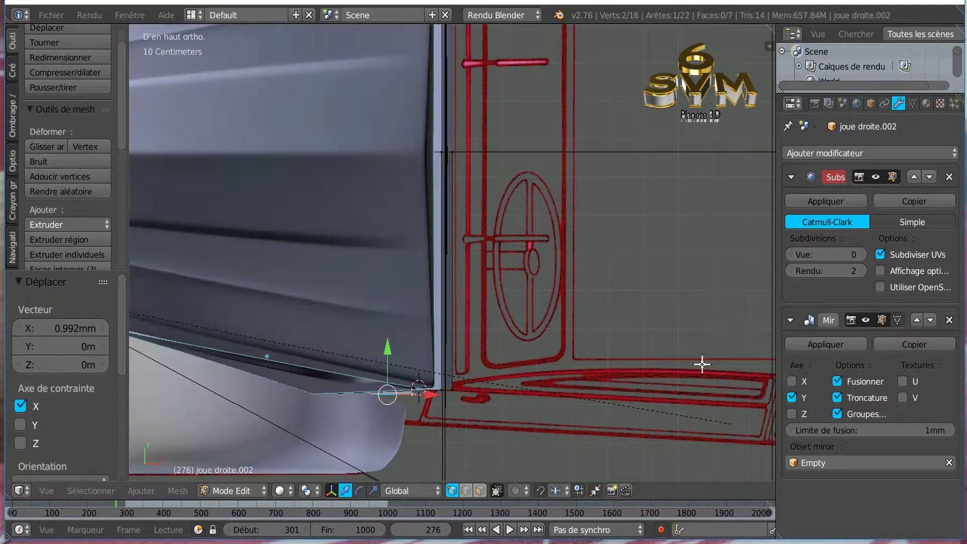
{"action": "scroll", "coordinate": [515, 410], "scroll_direction": "up", "scroll_amount": 1}
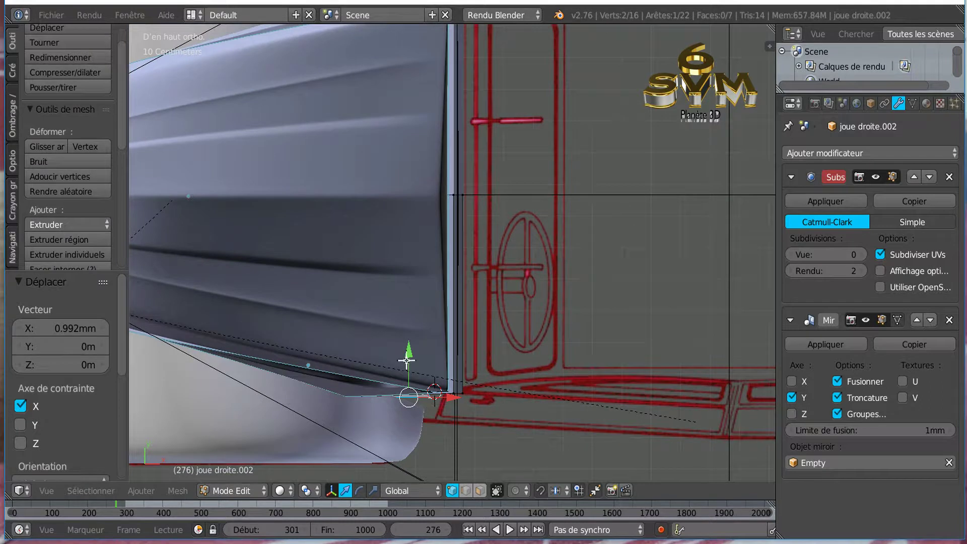
{"action": "left_click_drag", "start_coordinate": [408, 355], "coordinate": [410, 379]}
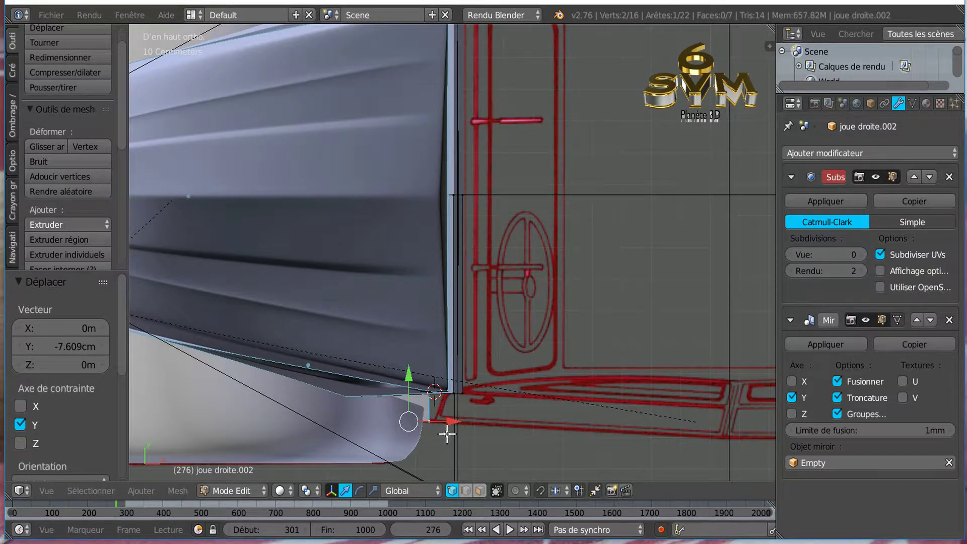
Step: Select the two outer vertices of the bulkhead's middle panel and move them about 3.43 cm outward along Y
{"action": "middle_click_drag", "start_coordinate": [453, 449], "coordinate": [410, 421]}
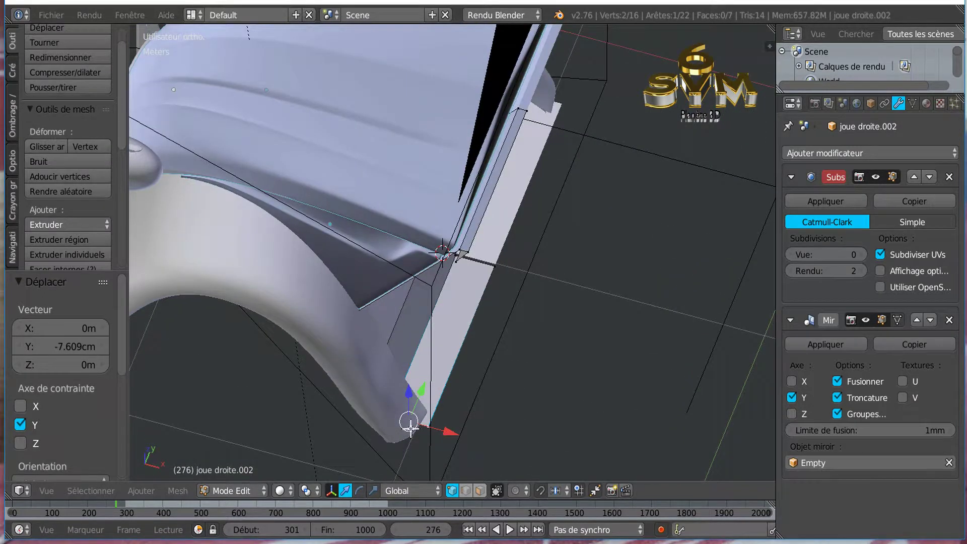
{"action": "key", "text": "KP_7"}
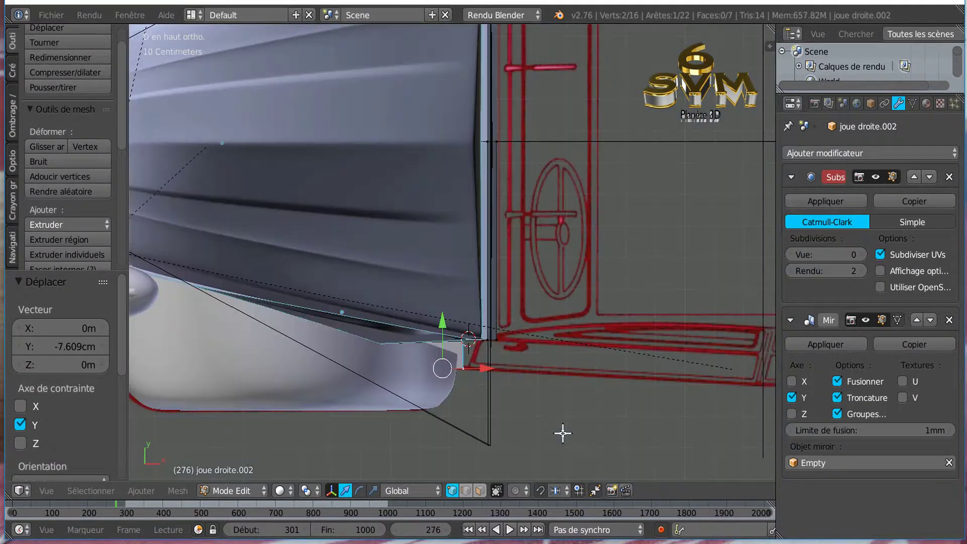
{"action": "scroll", "coordinate": [565, 428], "scroll_direction": "down", "scroll_amount": 5}
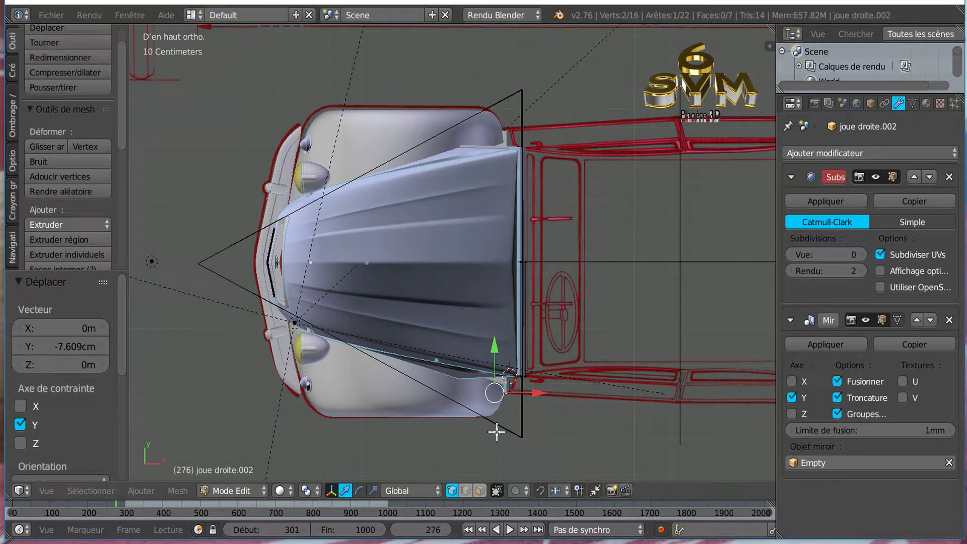
{"action": "scroll", "coordinate": [497, 431], "scroll_direction": "up", "scroll_amount": 4}
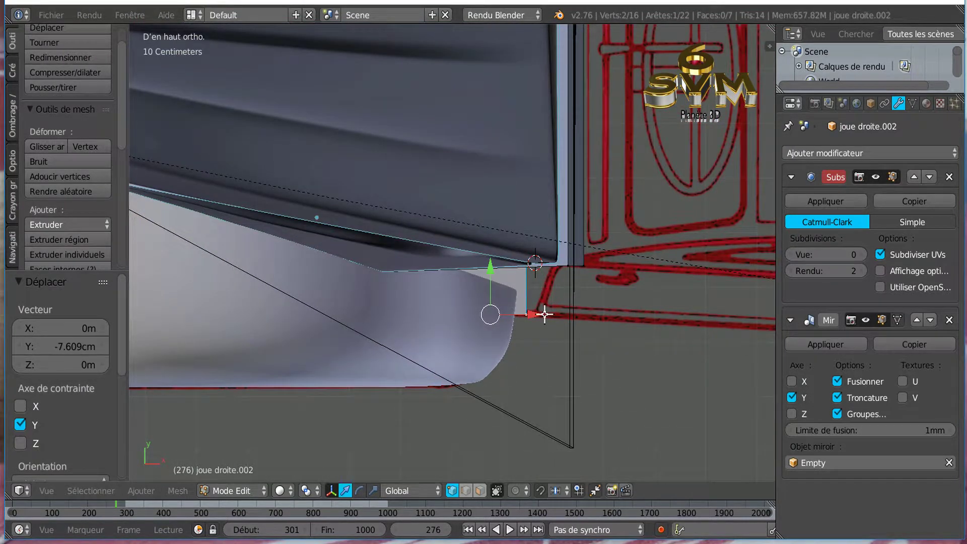
{"action": "middle_click_drag", "start_coordinate": [542, 378], "coordinate": [470, 161]}
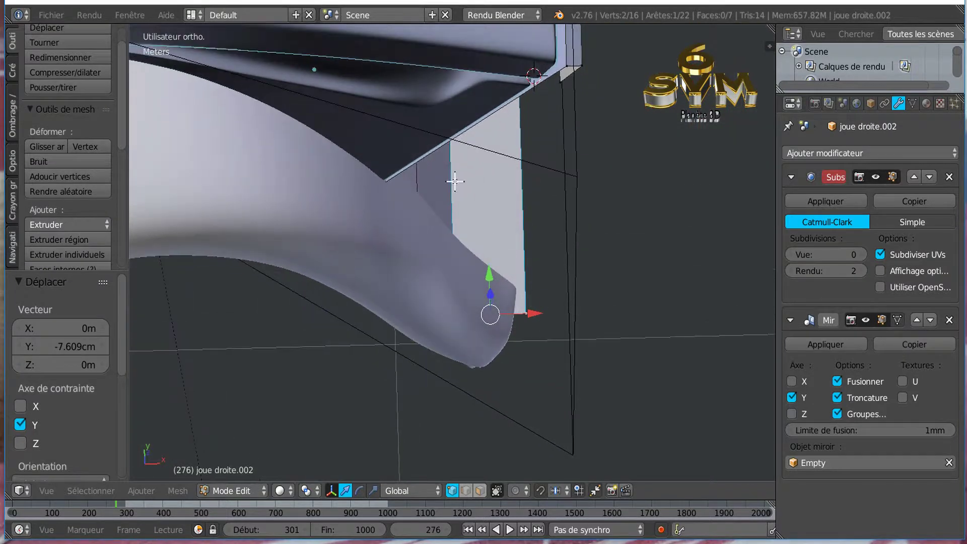
{"action": "middle_click_drag", "start_coordinate": [615, 297], "coordinate": [678, 216]}
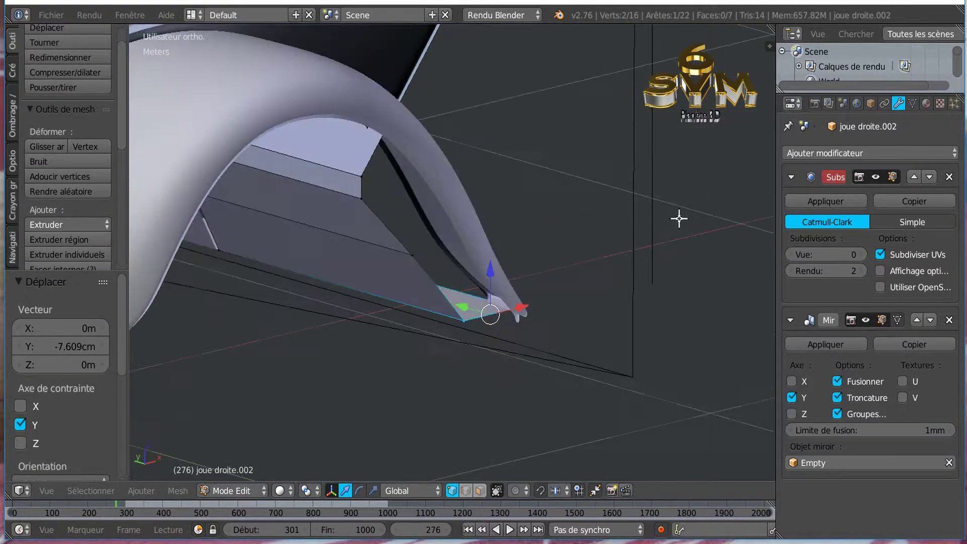
{"action": "scroll", "coordinate": [524, 313], "scroll_direction": "up", "scroll_amount": 3}
{"action": "mouse_move", "coordinate": [523, 314]}
{"action": "middle_mouse_down"}
{"action": "mouse_move", "coordinate": [532, 301]}
{"action": "mouse_move", "coordinate": [510, 319]}
{"action": "middle_mouse_up"}
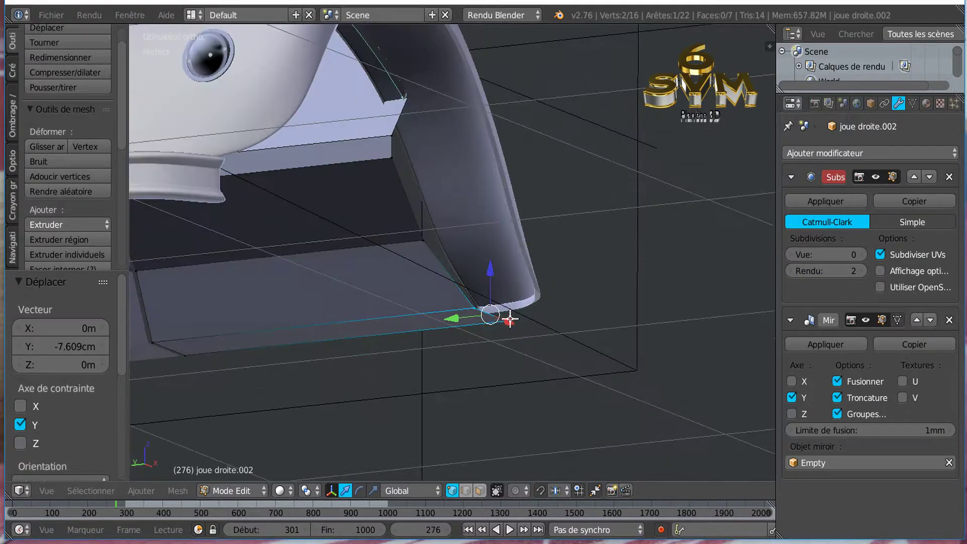
{"action": "right_click", "coordinate": [391, 170]}
{"action": "right_click", "coordinate": [422, 240], "text": "shift"}
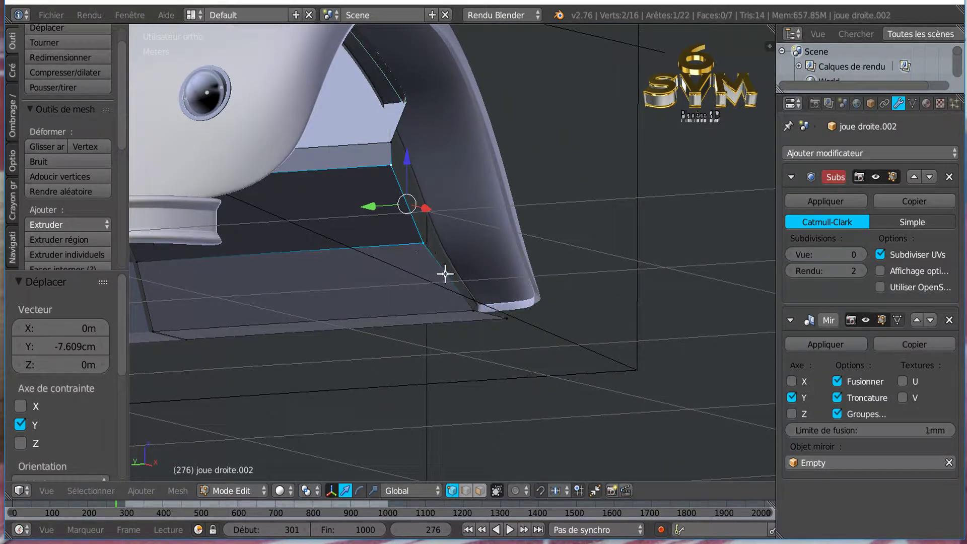
{"action": "middle_click_drag", "start_coordinate": [478, 262], "coordinate": [425, 237]}
{"action": "left_click_drag", "start_coordinate": [368, 207], "coordinate": [382, 206]}
{"action": "middle_click_drag", "start_coordinate": [448, 215], "coordinate": [481, 196]}
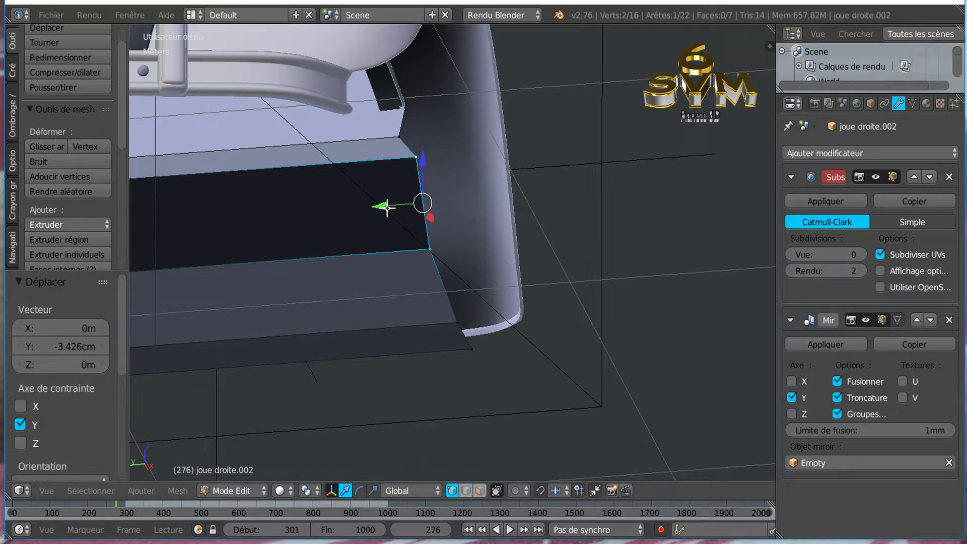
Step: Select the outer vertex at the top of the narrow strip above the middle panel and move it about 3.43 cm outward along Y
{"action": "middle_click_drag", "start_coordinate": [415, 202], "coordinate": [395, 186]}
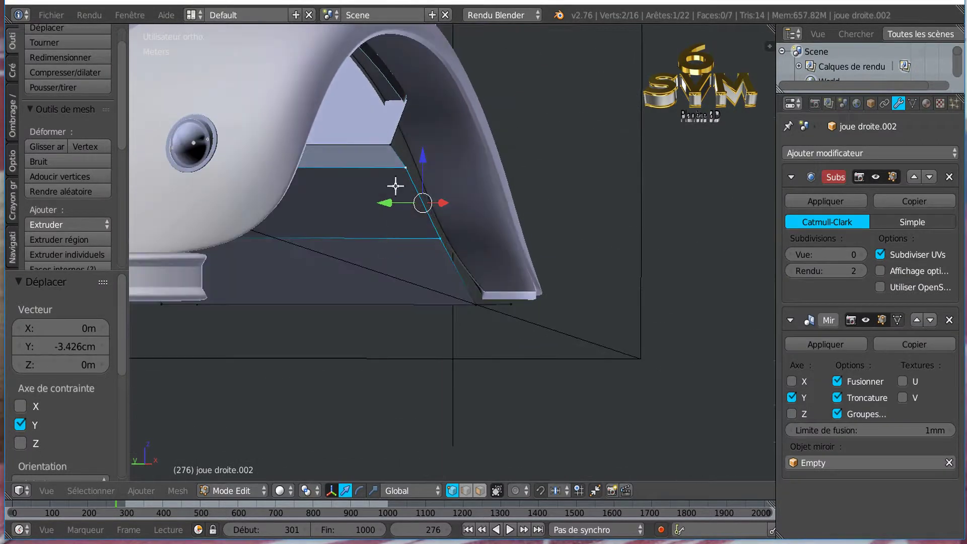
{"action": "right_click", "coordinate": [390, 144]}
{"action": "left_click_drag", "start_coordinate": [358, 145], "coordinate": [365, 150]}
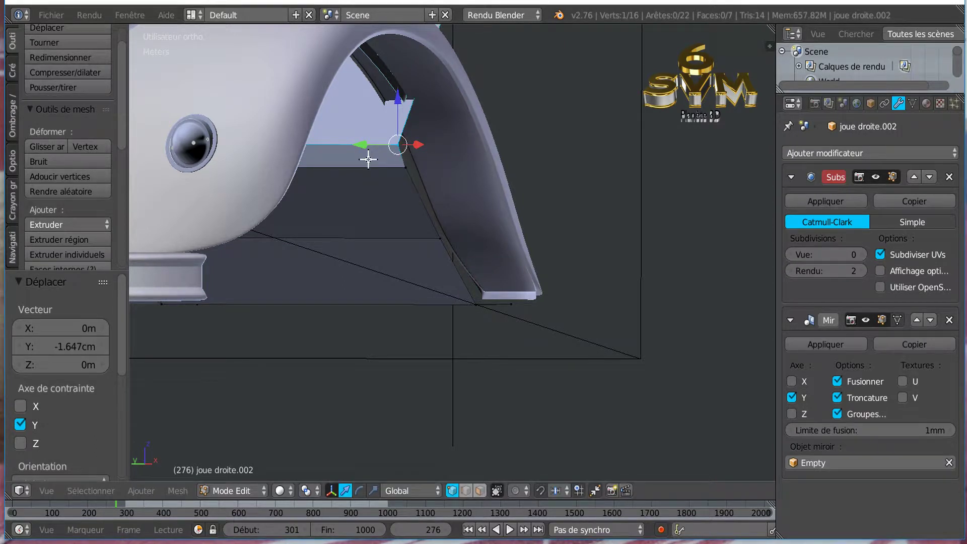
{"action": "key", "text": "ctrl+z"}
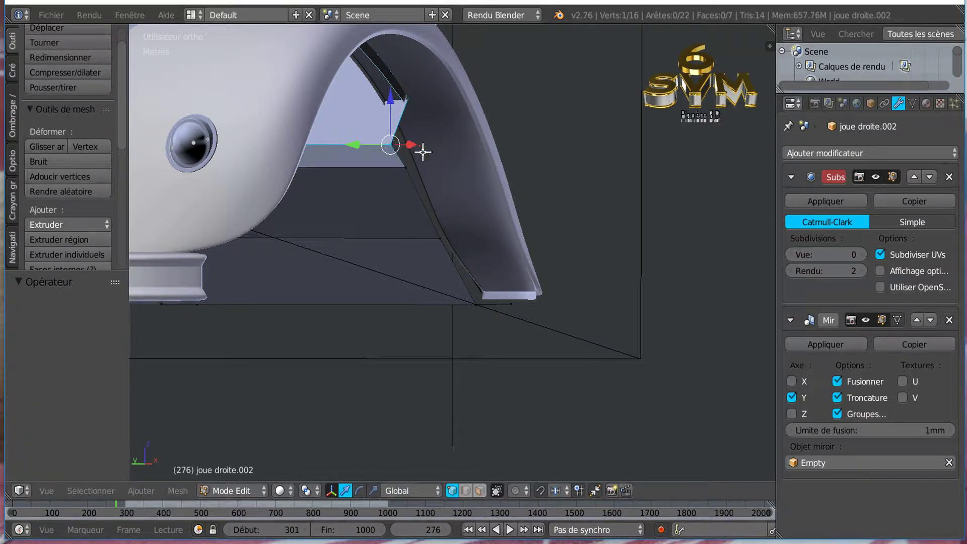
{"action": "middle_click_drag", "start_coordinate": [453, 269], "coordinate": [467, 222]}
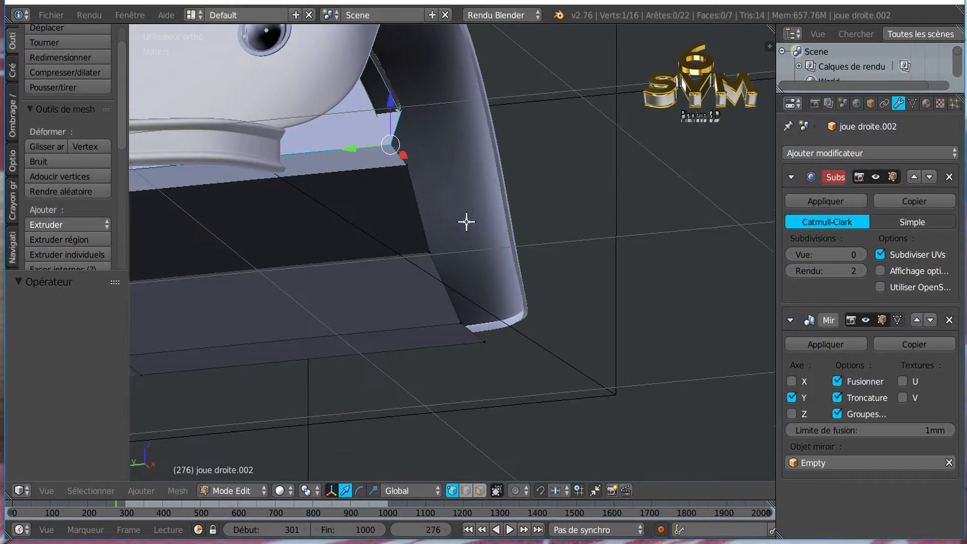
{"action": "key", "text": "g"}
{"action": "key", "text": "y"}
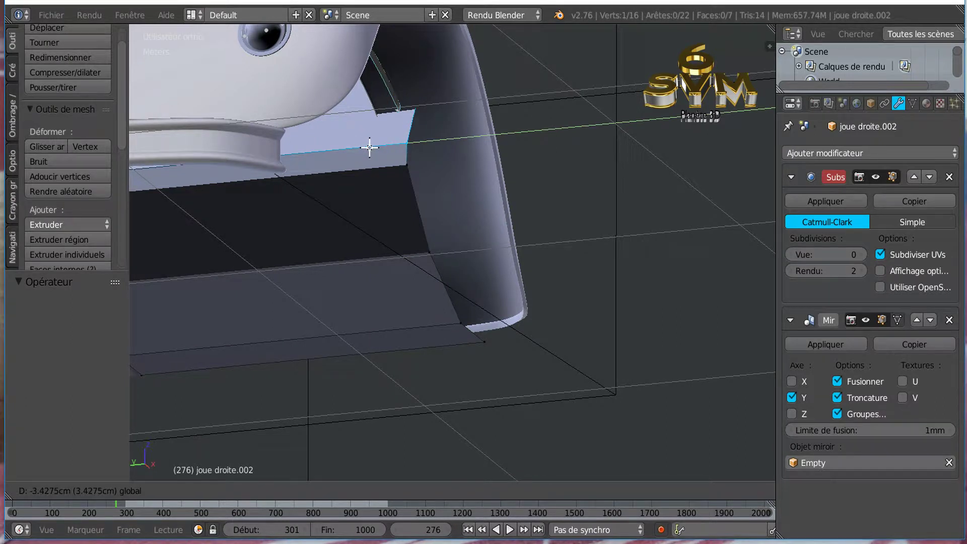
{"action": "left_click", "coordinate": [369, 147]}
Step: Select the bulkhead's outer border edge loop and flatten it with LoopTools using the best-fit plane
{"action": "middle_click_drag", "start_coordinate": [369, 147], "coordinate": [552, 132]}
{"action": "middle_click_drag", "start_coordinate": [372, 257], "coordinate": [388, 299]}
{"action": "right_click", "coordinate": [375, 252], "text": "alt"}
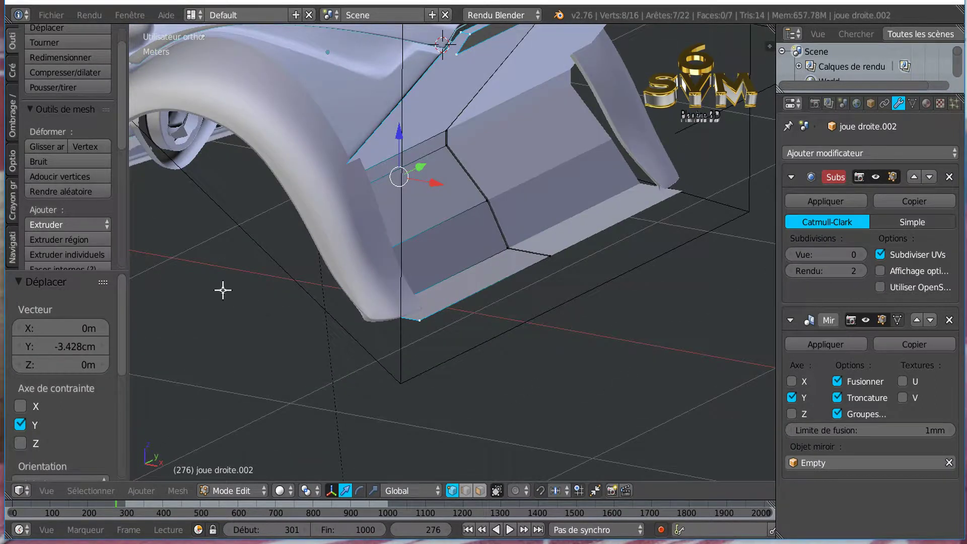
{"action": "key", "text": "w"}
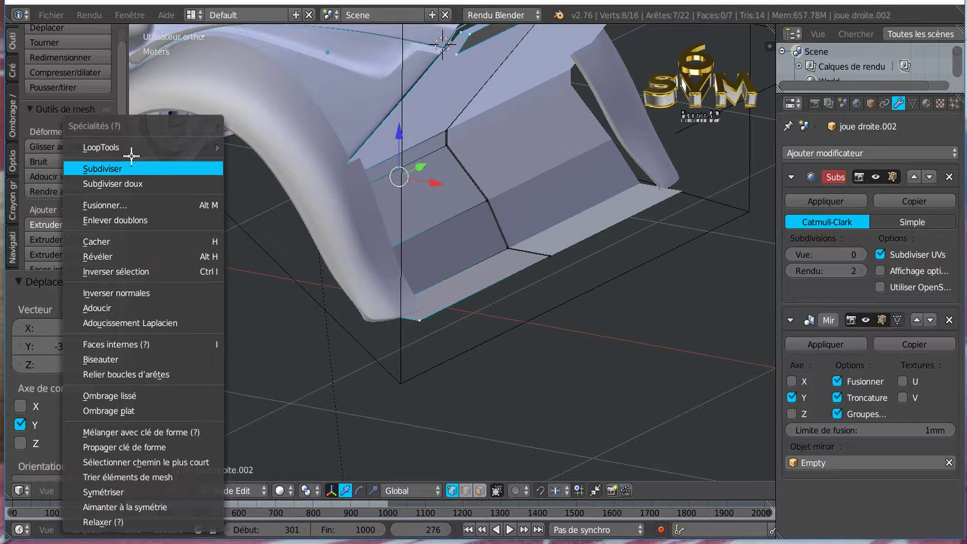
{"action": "mouse_move", "coordinate": [201, 146]}
{"action": "left_click", "coordinate": [252, 192]}
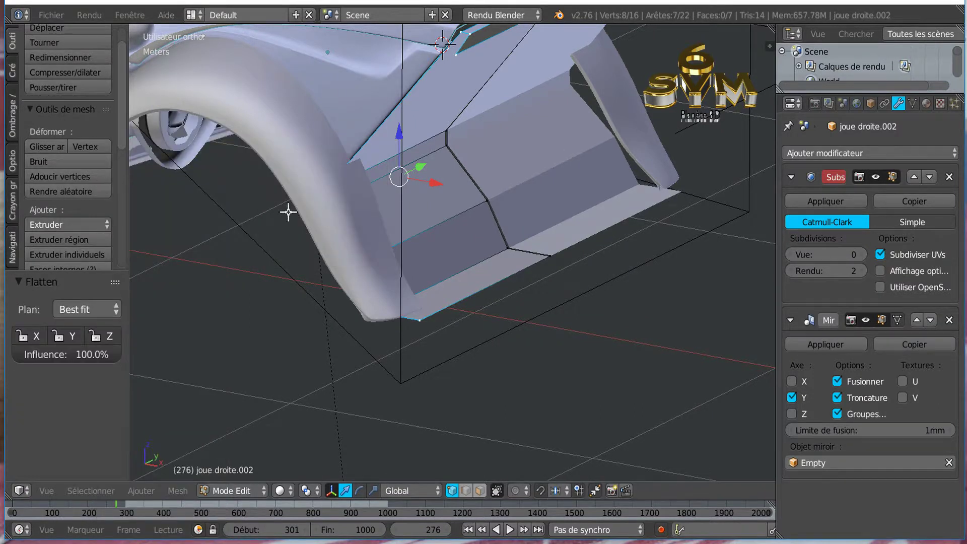
{"action": "middle_click_drag", "start_coordinate": [375, 210], "coordinate": [444, 198]}
{"action": "key", "text": "KP_7"}
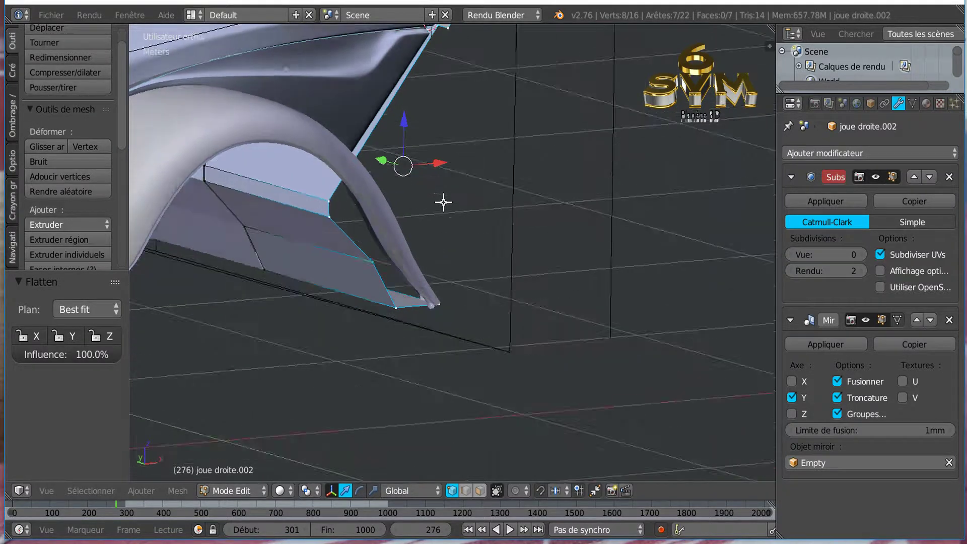
{"action": "scroll", "coordinate": [443, 202], "scroll_direction": "down", "scroll_amount": 2}
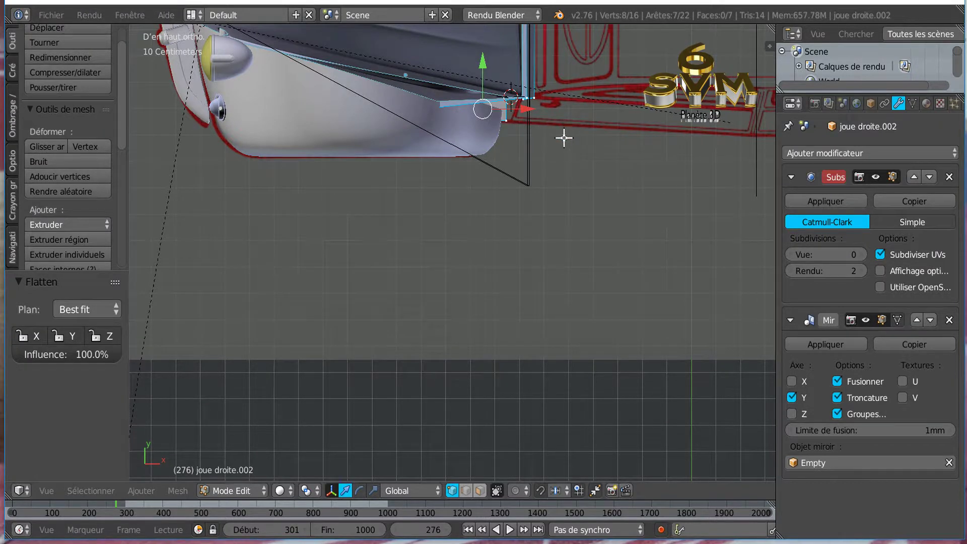
{"action": "middle_click_drag", "start_coordinate": [566, 138], "coordinate": [546, 216], "text": "shift"}
{"action": "scroll", "coordinate": [522, 228], "scroll_direction": "up", "scroll_amount": 1}
{"action": "middle_click_drag", "start_coordinate": [458, 216], "coordinate": [455, 220]}
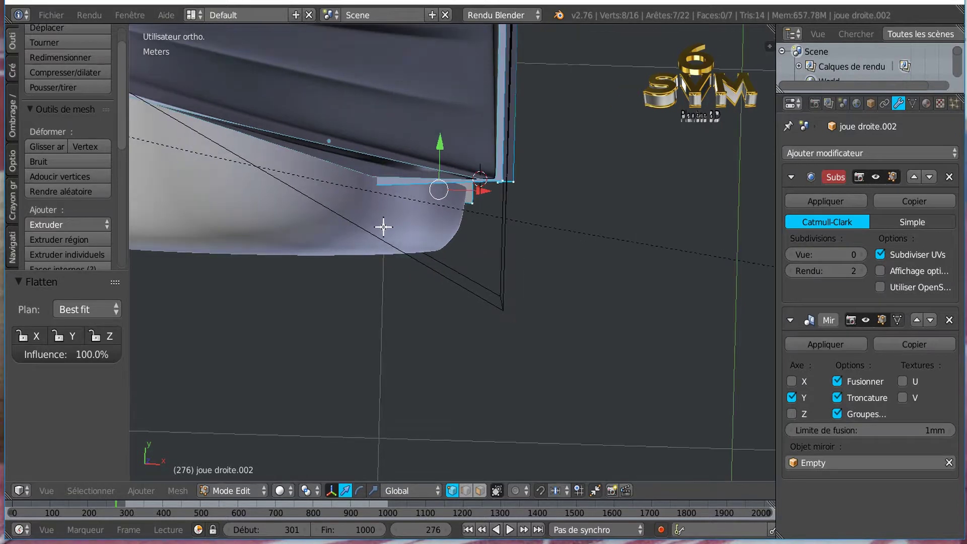
Step: Select the three outer vertices of the bulkhead's narrow strip and middle panel and move them about 4.06 cm inward along Y
{"action": "middle_click_drag", "start_coordinate": [388, 232], "coordinate": [432, 160]}
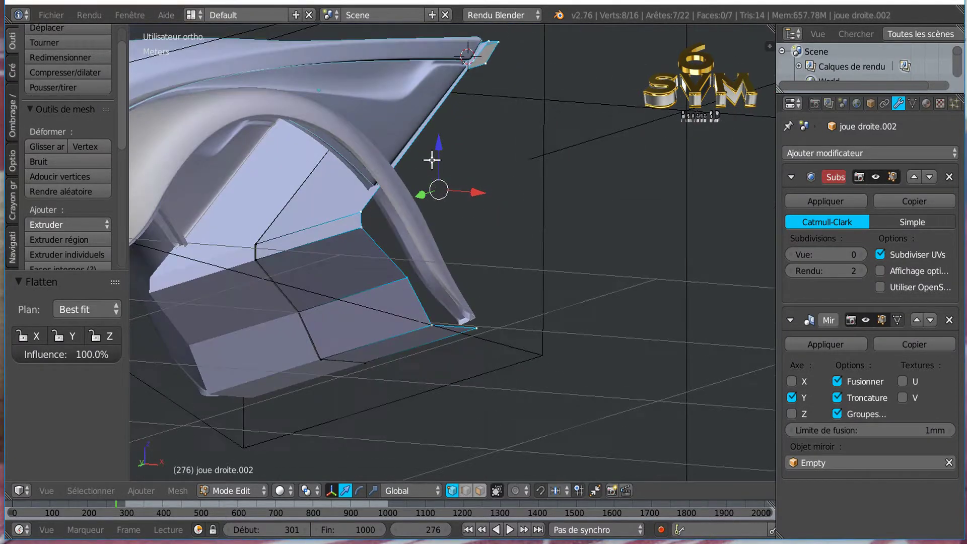
{"action": "right_click", "coordinate": [361, 214]}
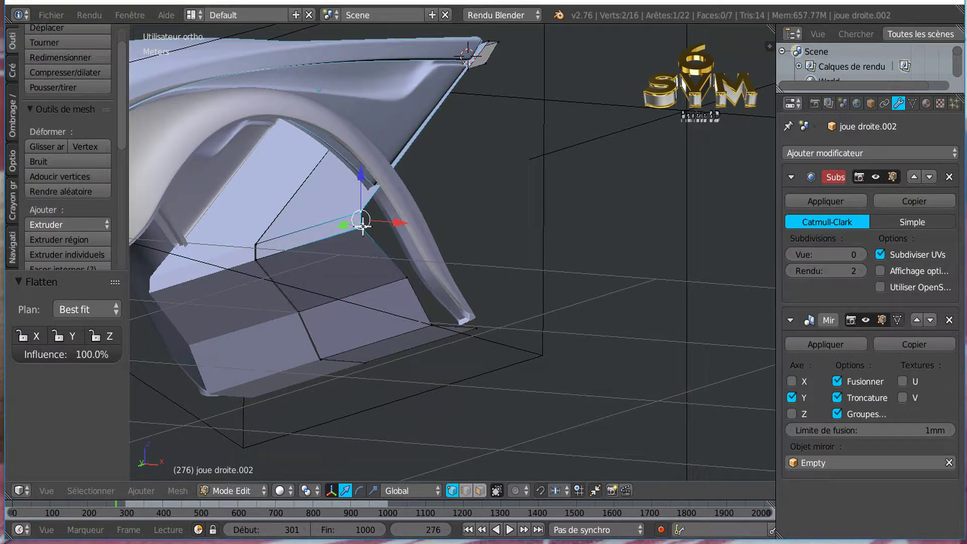
{"action": "middle_click_drag", "start_coordinate": [468, 246], "coordinate": [544, 247]}
{"action": "middle_click_drag", "start_coordinate": [381, 261], "coordinate": [454, 258]}
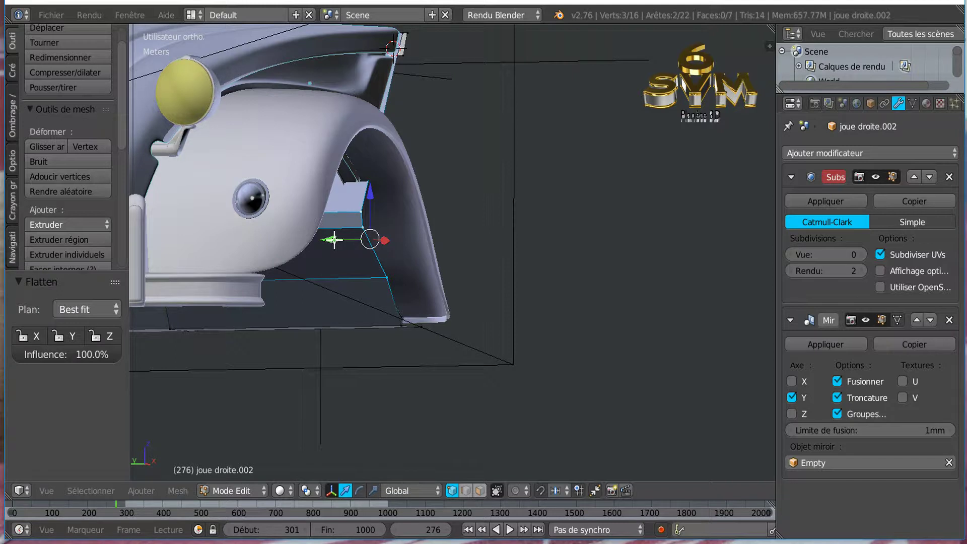
{"action": "left_click_drag", "start_coordinate": [332, 240], "coordinate": [321, 241]}
{"action": "middle_click_drag", "start_coordinate": [320, 241], "coordinate": [257, 269]}
{"action": "middle_click_drag", "start_coordinate": [397, 146], "coordinate": [346, 135]}
{"action": "scroll", "coordinate": [344, 175], "scroll_direction": "down", "scroll_amount": 3}
{"action": "scroll", "coordinate": [441, 200], "scroll_direction": "up", "scroll_amount": 3}
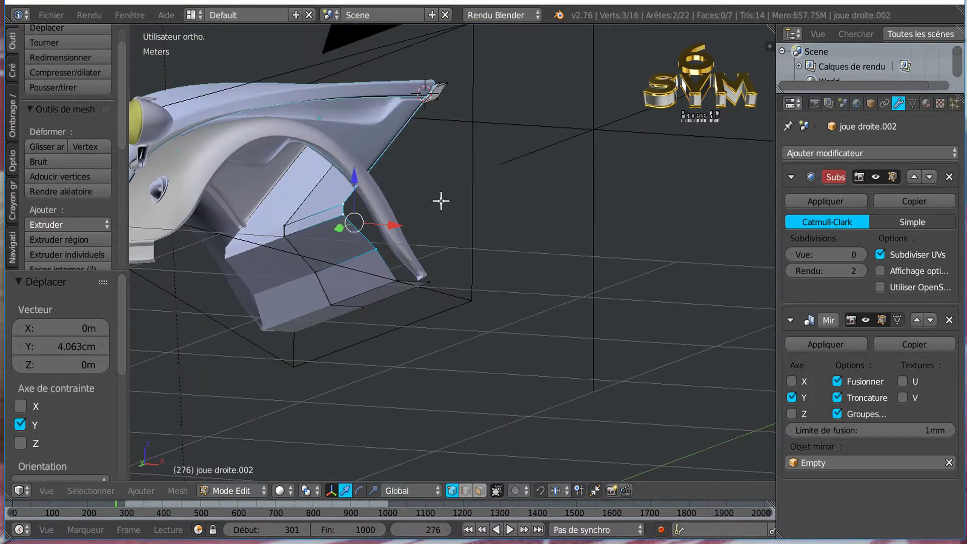
{"action": "scroll", "coordinate": [431, 290], "scroll_direction": "up", "scroll_amount": 2}
{"action": "middle_click_drag", "start_coordinate": [430, 290], "coordinate": [484, 272]}
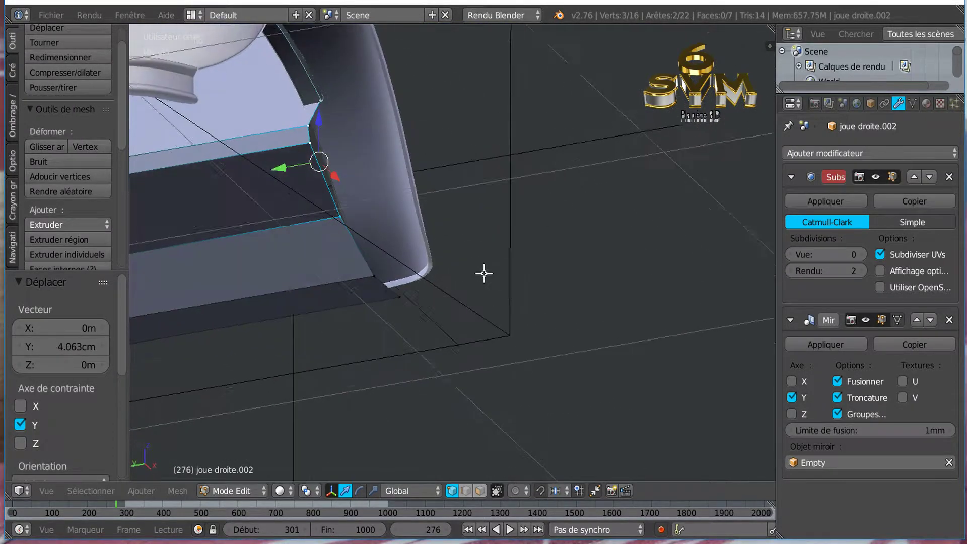
Step: Try to even out the bulkhead's four outer edge vertices with LoopTools Gstretch, and undo the stretch
{"action": "middle_click_drag", "start_coordinate": [400, 296], "coordinate": [341, 260]}
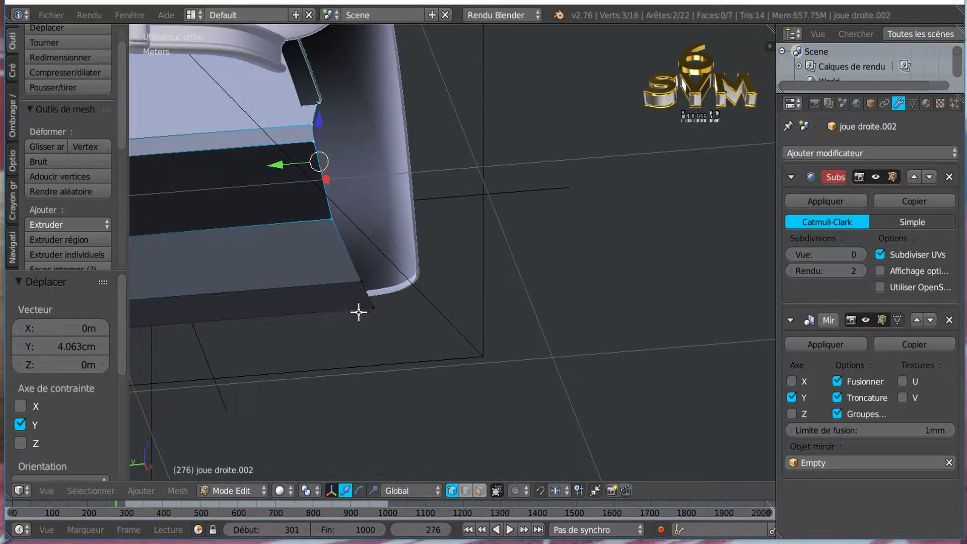
{"action": "middle_click_drag", "start_coordinate": [357, 339], "coordinate": [371, 208]}
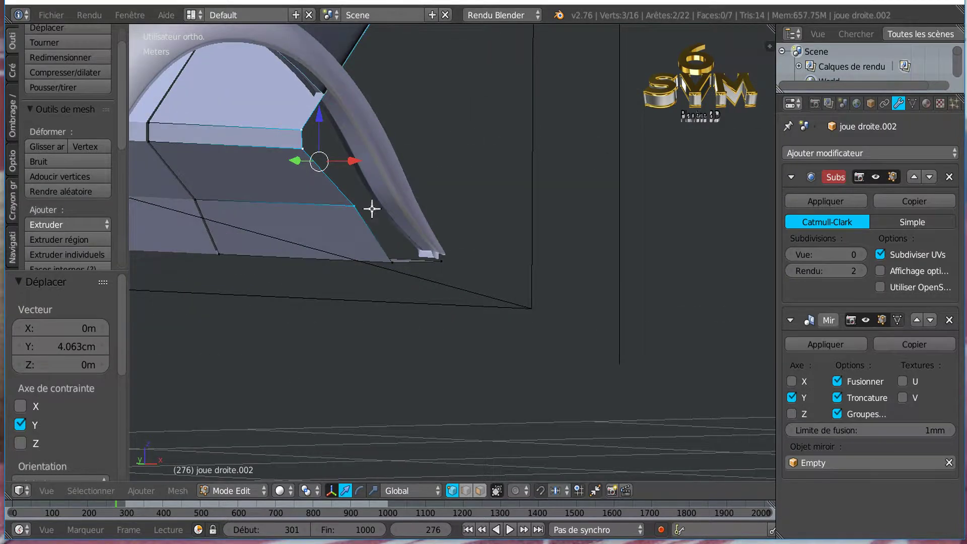
{"action": "middle_click_drag", "start_coordinate": [331, 113], "coordinate": [378, 165]}
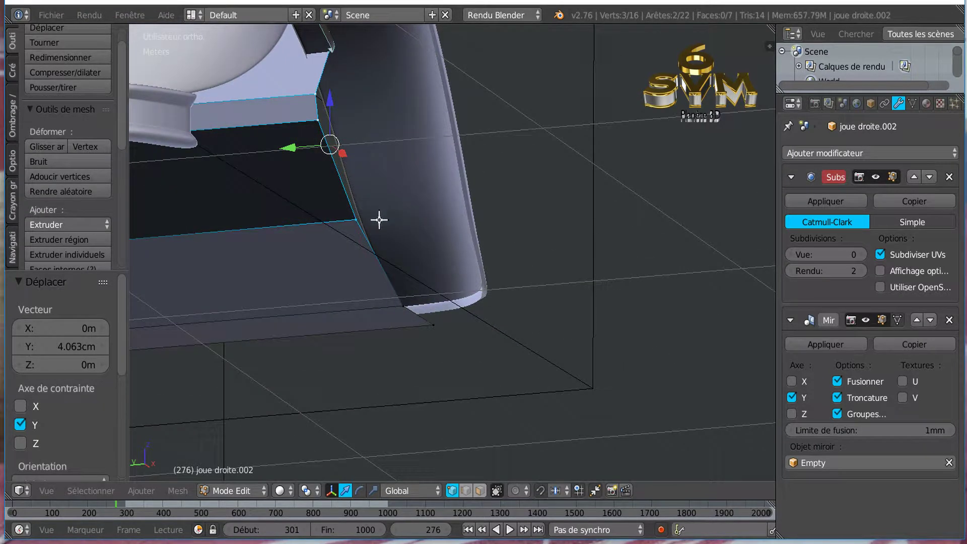
{"action": "right_click", "coordinate": [404, 300], "text": "shift"}
{"action": "middle_click_drag", "start_coordinate": [536, 207], "coordinate": [551, 154]}
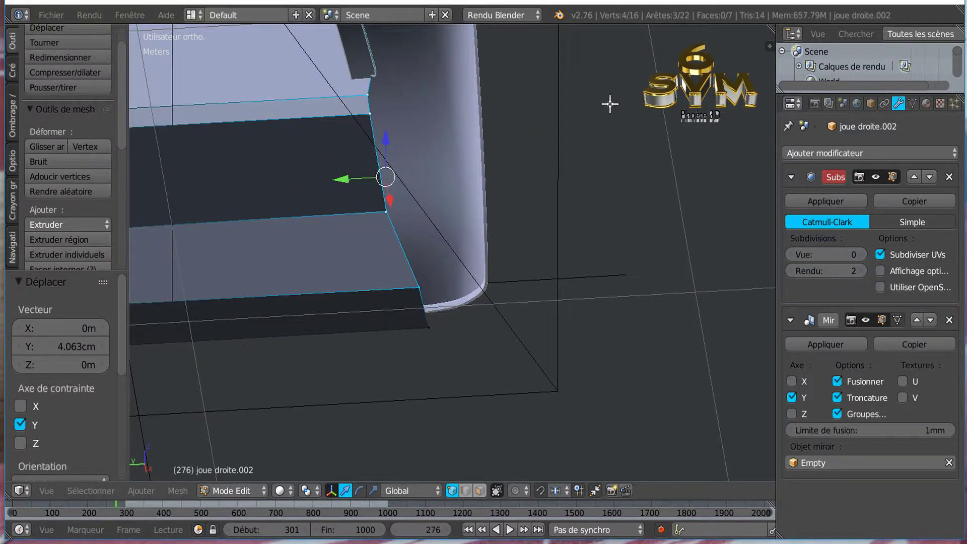
{"action": "key", "text": "w"}
{"action": "mouse_move", "coordinate": [622, 91]}
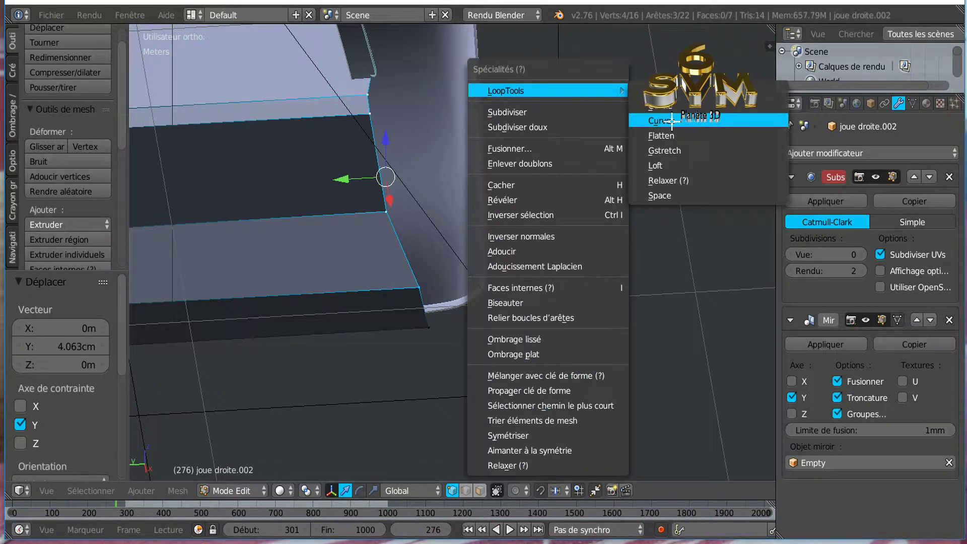
{"action": "left_click", "coordinate": [673, 150]}
{"action": "middle_click_drag", "start_coordinate": [663, 160], "coordinate": [605, 220]}
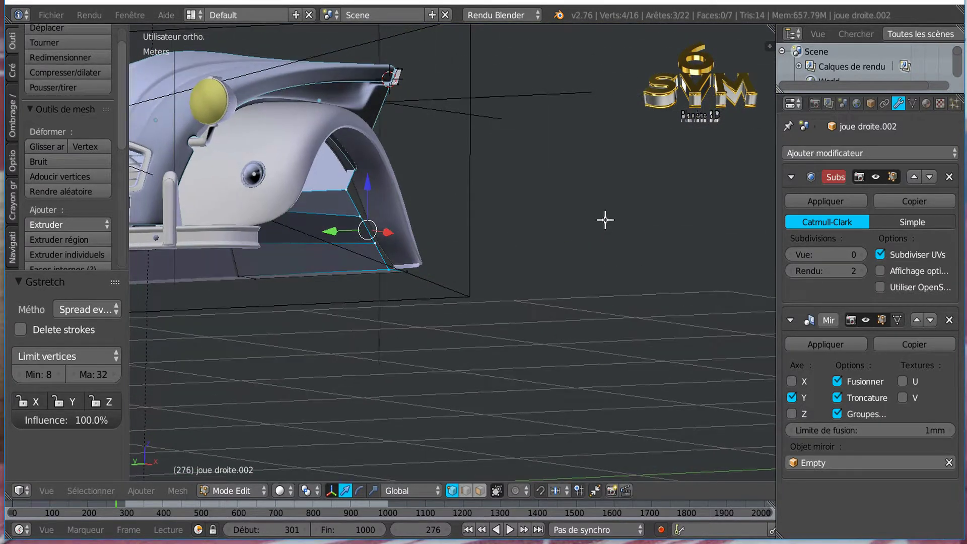
{"action": "key", "text": "ctrl+z"}
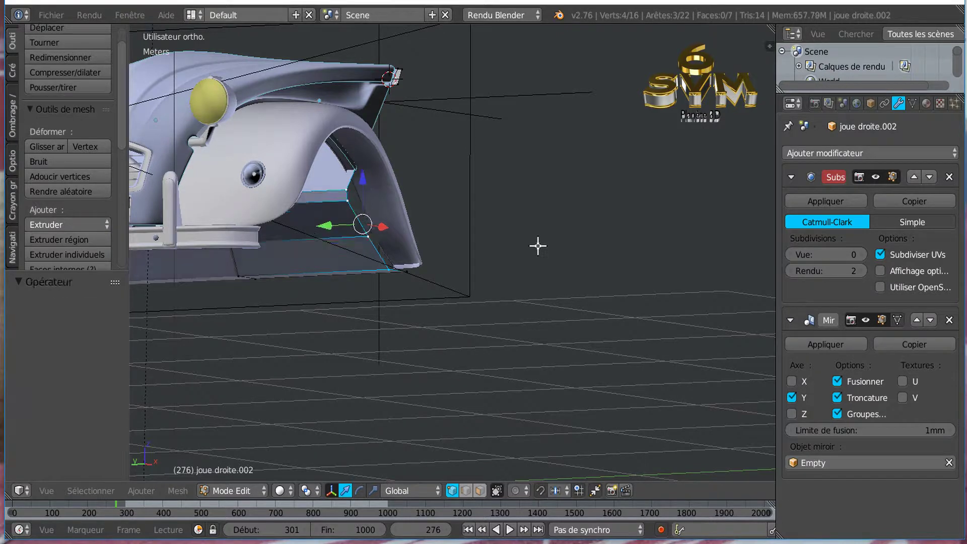
Step: Reduce the selection to the two outer vertices of the bulkhead's narrow strip and move them about 1.07 cm outward along Y
{"action": "middle_click_drag", "start_coordinate": [533, 247], "coordinate": [550, 221]}
{"action": "scroll", "coordinate": [357, 282], "scroll_direction": "up", "scroll_amount": 2}
{"action": "middle_click_drag", "start_coordinate": [358, 270], "coordinate": [297, 320]}
{"action": "scroll", "coordinate": [354, 251], "scroll_direction": "up", "scroll_amount": 1}
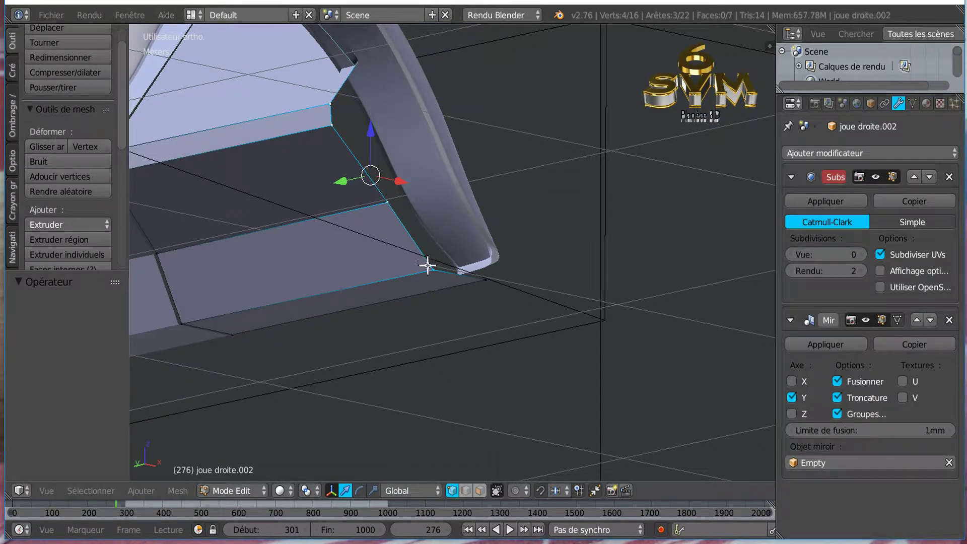
{"action": "middle_click_drag", "start_coordinate": [417, 270], "coordinate": [353, 260]}
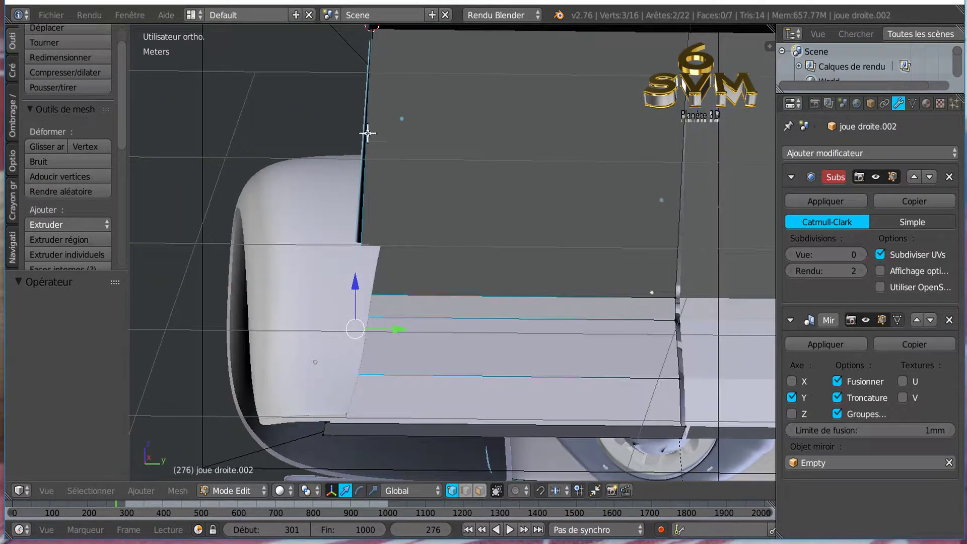
{"action": "middle_click_drag", "start_coordinate": [389, 295], "coordinate": [537, 260]}
{"action": "middle_click_drag", "start_coordinate": [502, 301], "coordinate": [469, 370]}
{"action": "right_click", "coordinate": [407, 382], "text": "shift"}
{"action": "middle_click_drag", "start_coordinate": [561, 355], "coordinate": [384, 303]}
{"action": "left_click_drag", "start_coordinate": [373, 300], "coordinate": [369, 302]}
{"action": "middle_click_drag", "start_coordinate": [369, 302], "coordinate": [581, 267]}
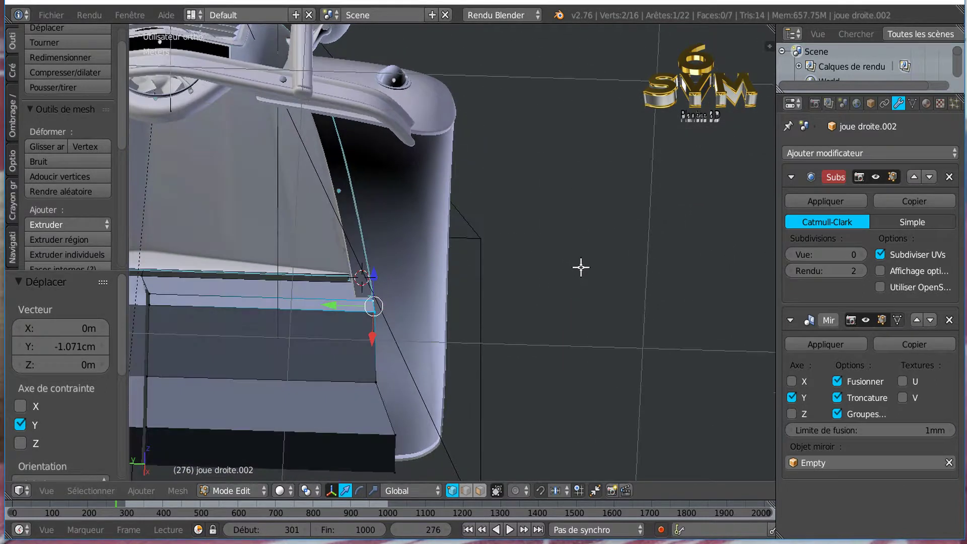
Step: Select the outer vertex on the lower edge of the bulkhead's middle panel and move it about 2.19 cm outward along Y
{"action": "middle_click_drag", "start_coordinate": [491, 341], "coordinate": [466, 344]}
{"action": "right_click", "coordinate": [391, 382]}
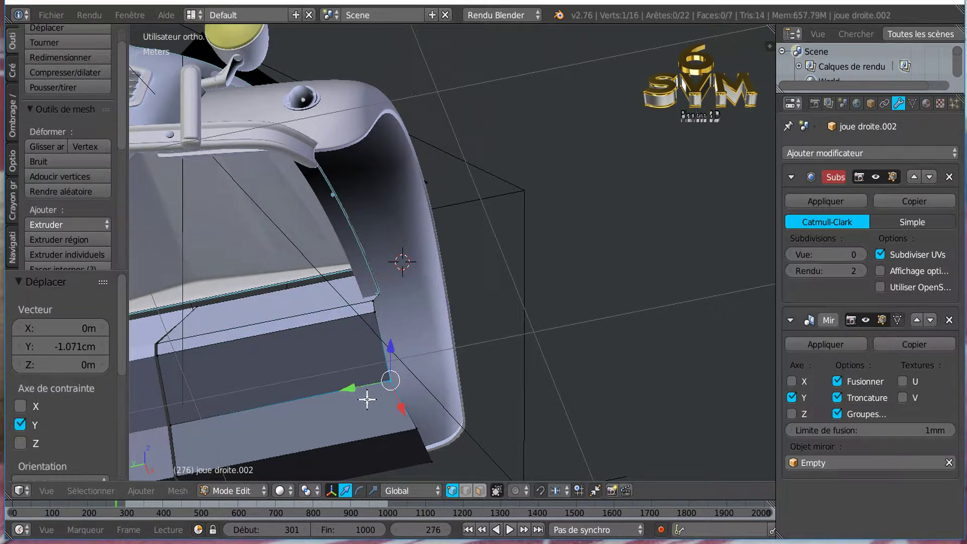
{"action": "left_click_drag", "start_coordinate": [347, 386], "coordinate": [351, 384]}
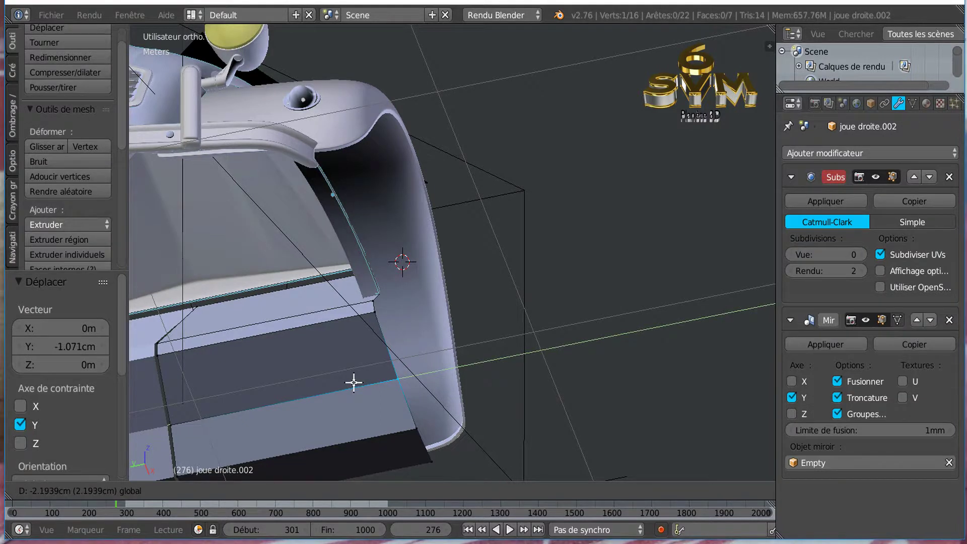
{"action": "left_click_drag", "start_coordinate": [354, 383], "coordinate": [353, 384]}
Step: In front view, extrude the lower edge of the bulkhead's upper flange about 5.26 cm down and 2.18 cm along negative X, following the blueprint pillar
{"action": "middle_click_drag", "start_coordinate": [354, 386], "coordinate": [476, 421]}
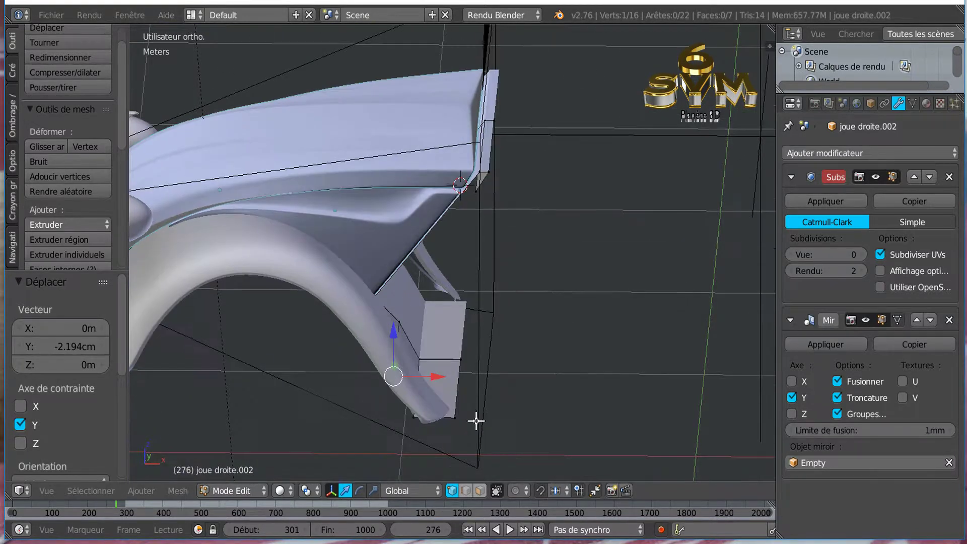
{"action": "middle_click_drag", "start_coordinate": [503, 350], "coordinate": [550, 272]}
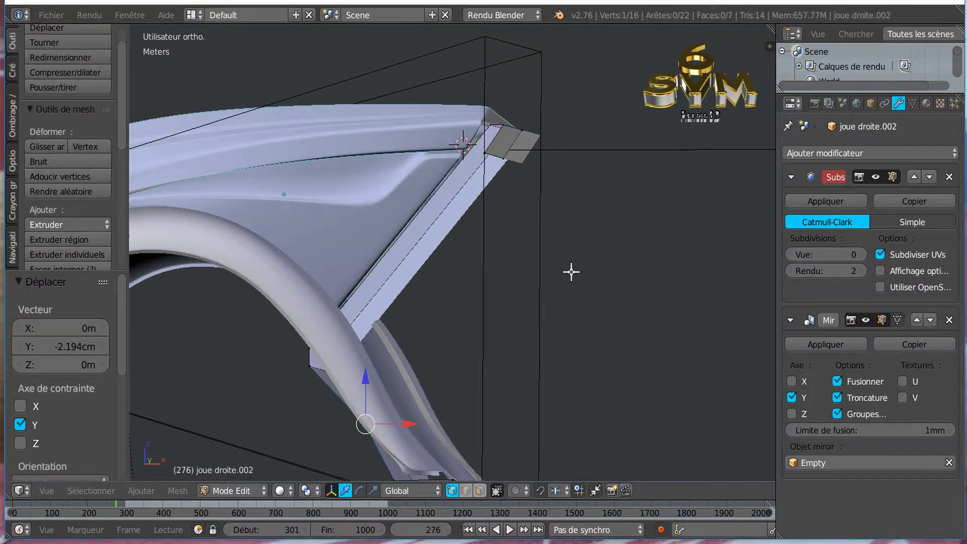
{"action": "key", "text": "KP_1"}
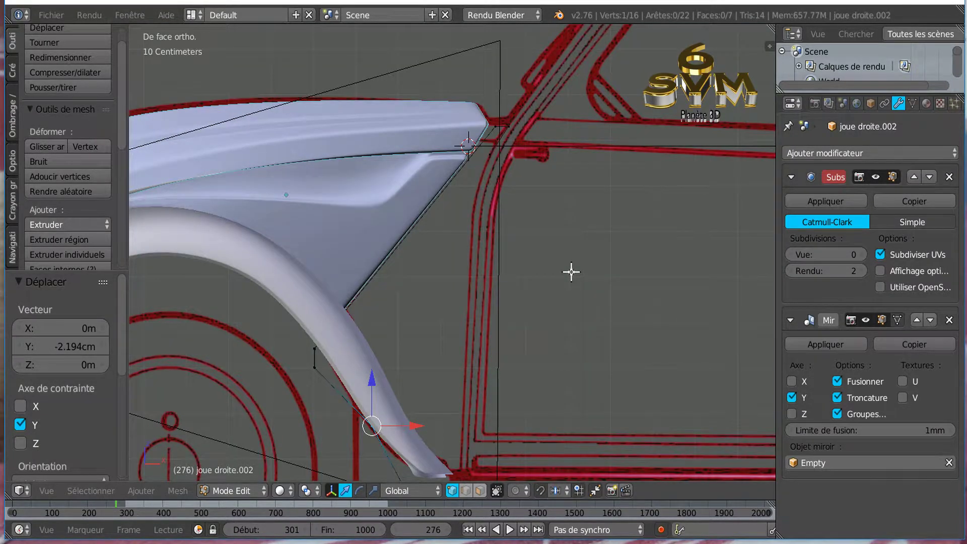
{"action": "scroll", "coordinate": [534, 219], "scroll_direction": "up", "scroll_amount": 2}
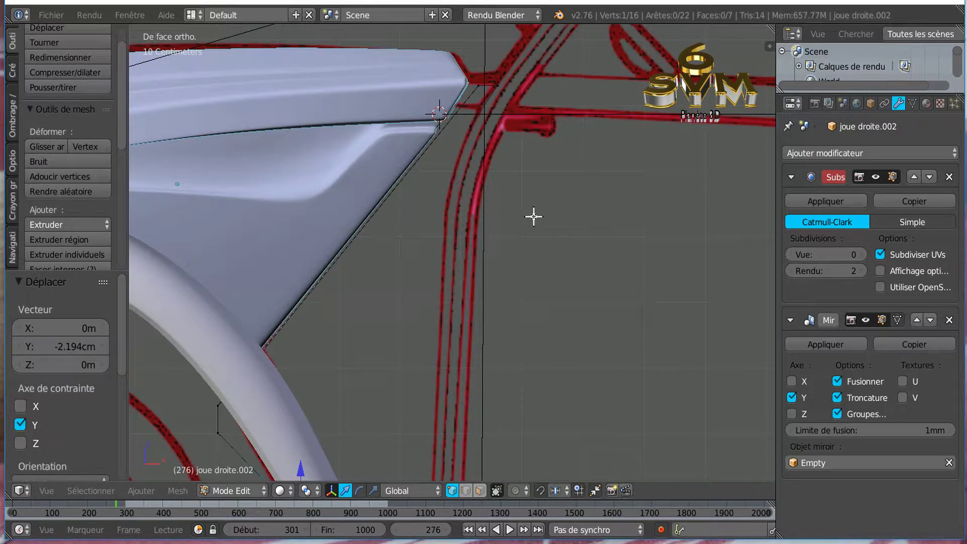
{"action": "key", "text": "a"}
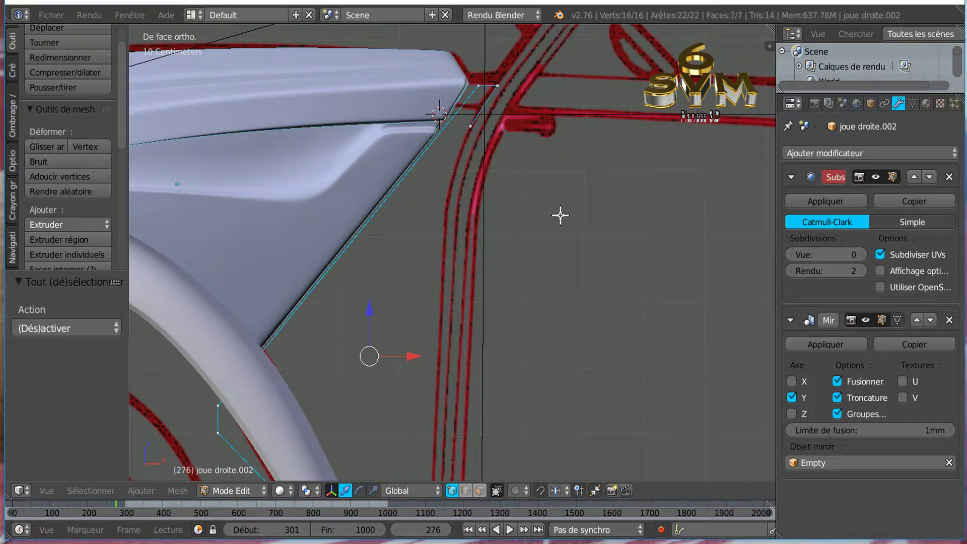
{"action": "key", "text": "a"}
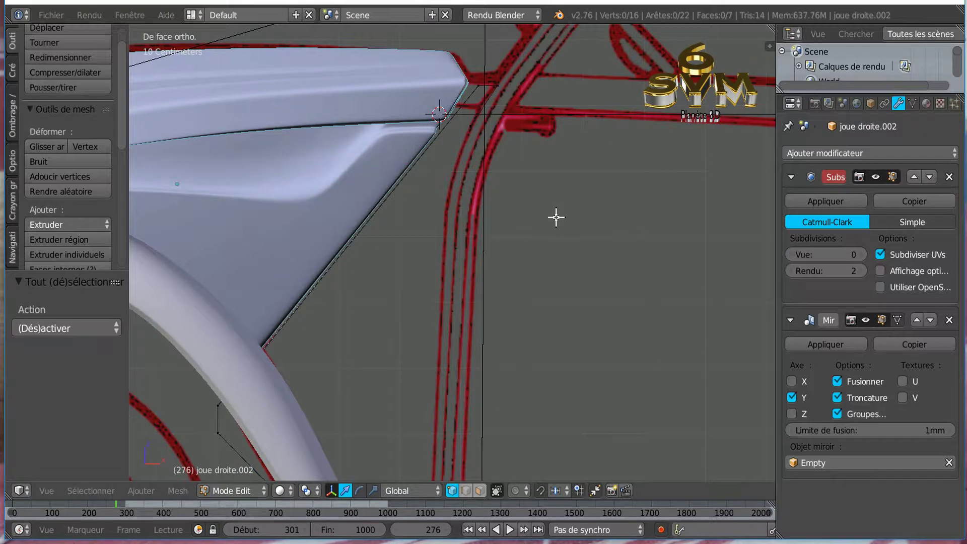
{"action": "key", "text": "c"}
{"action": "right_click", "coordinate": [479, 135]}
{"action": "key", "text": "e"}
{"action": "right_click", "coordinate": [563, 230]}
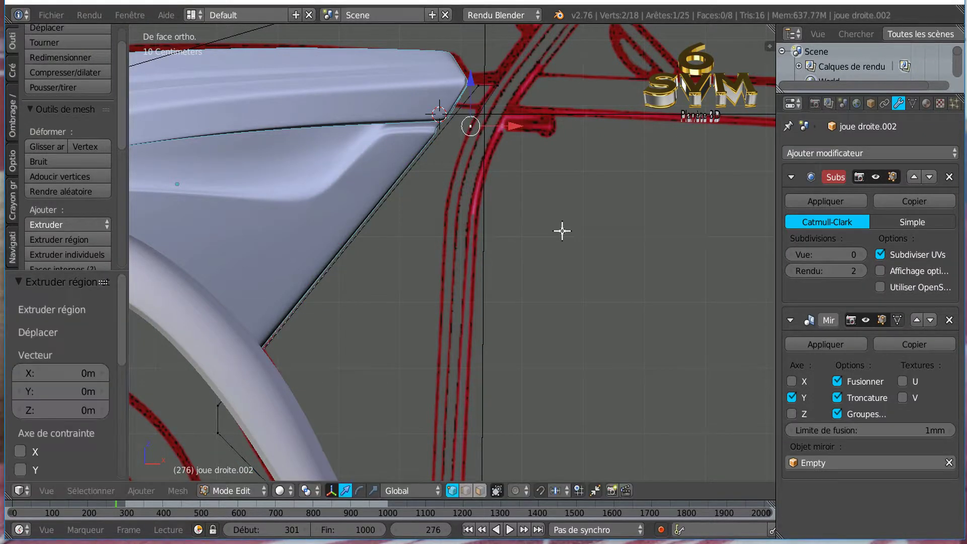
{"action": "left_click_drag", "start_coordinate": [476, 90], "coordinate": [479, 125]}
{"action": "key", "text": "g"}
{"action": "key", "text": "x"}
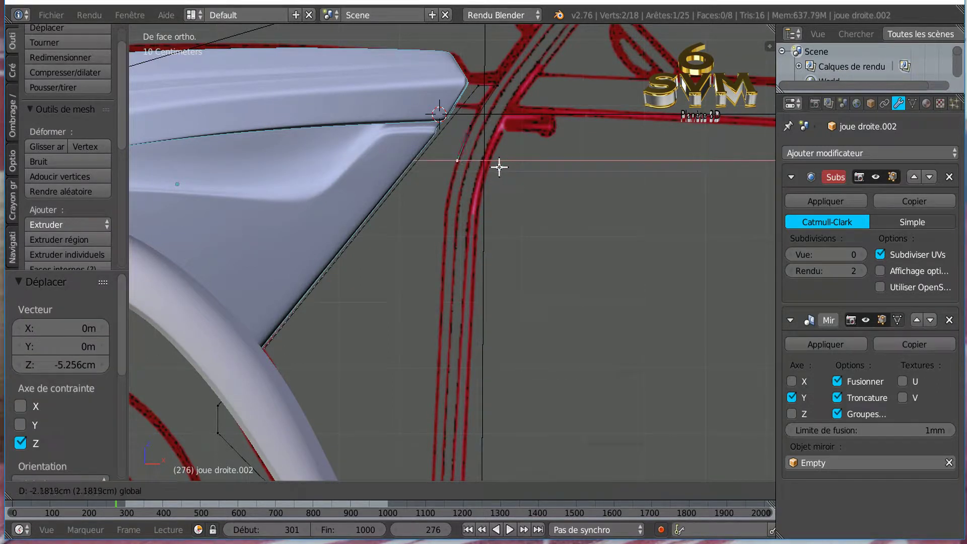
{"action": "left_click", "coordinate": [500, 167]}
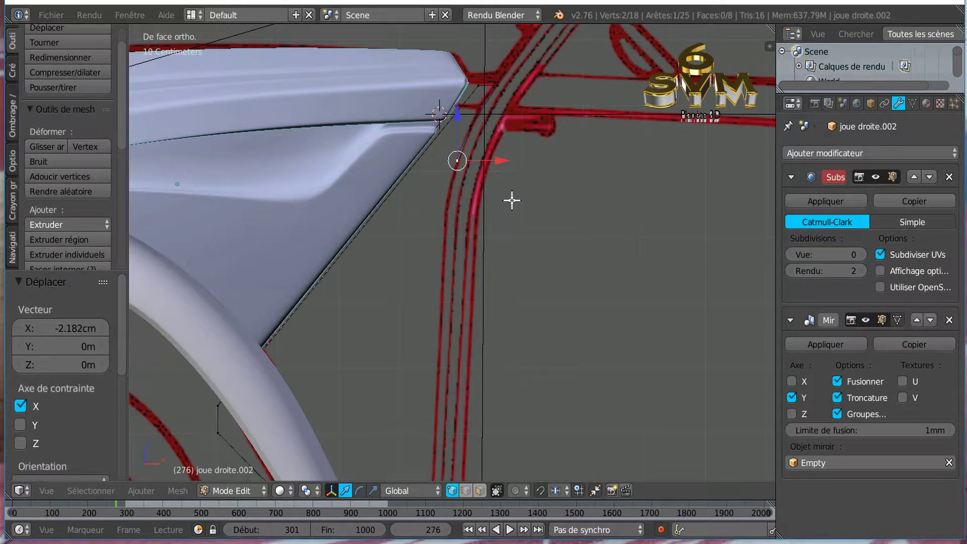
Step: Extrude the strip's new lower edge about 6.84 cm down and 1.69 cm along negative X onto the blueprint pillar line, and clear the selection
{"action": "key", "text": "z"}
{"action": "key", "text": "z"}
{"action": "key", "text": "e"}
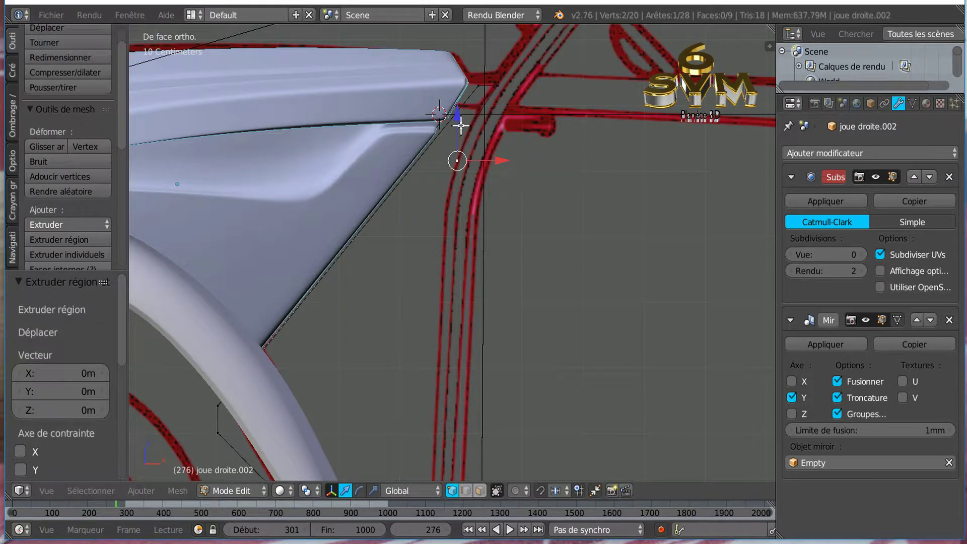
{"action": "key", "text": "z"}
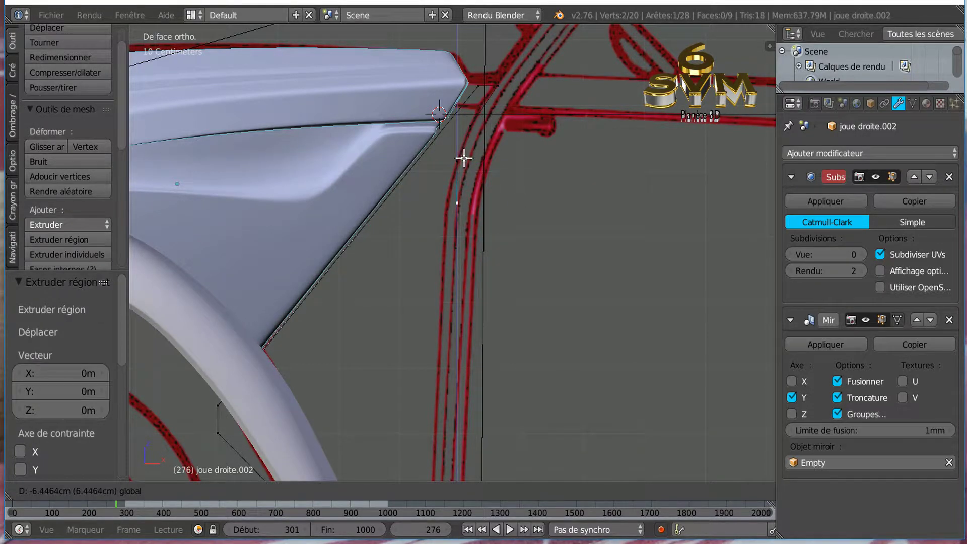
{"action": "left_click", "coordinate": [464, 159]}
{"action": "key", "text": "g"}
{"action": "key", "text": "x"}
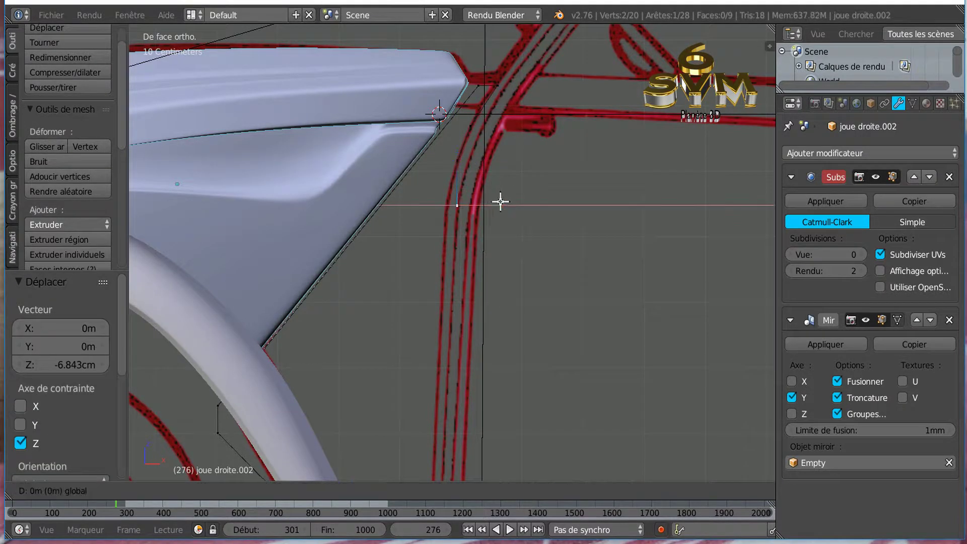
{"action": "left_click", "coordinate": [486, 208]}
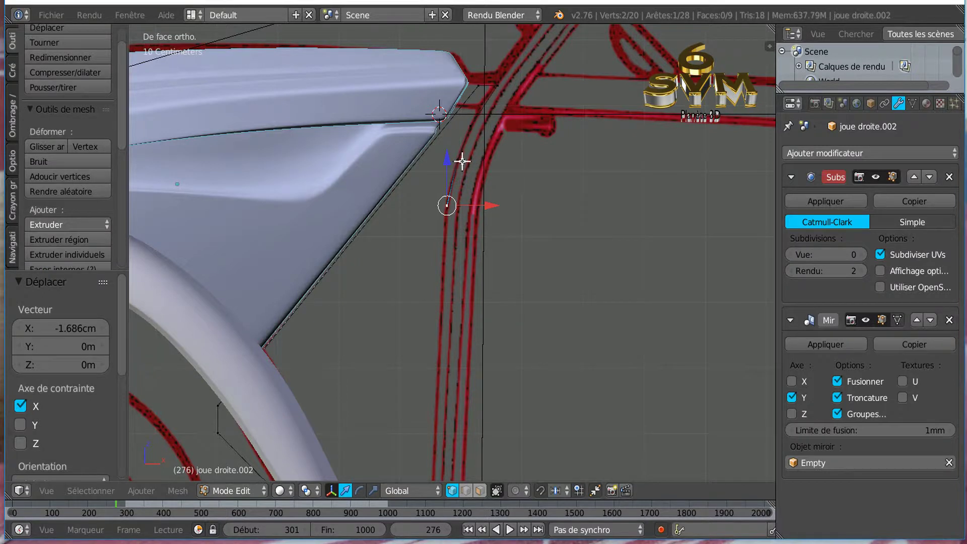
{"action": "scroll", "coordinate": [481, 136], "scroll_direction": "up", "scroll_amount": 2}
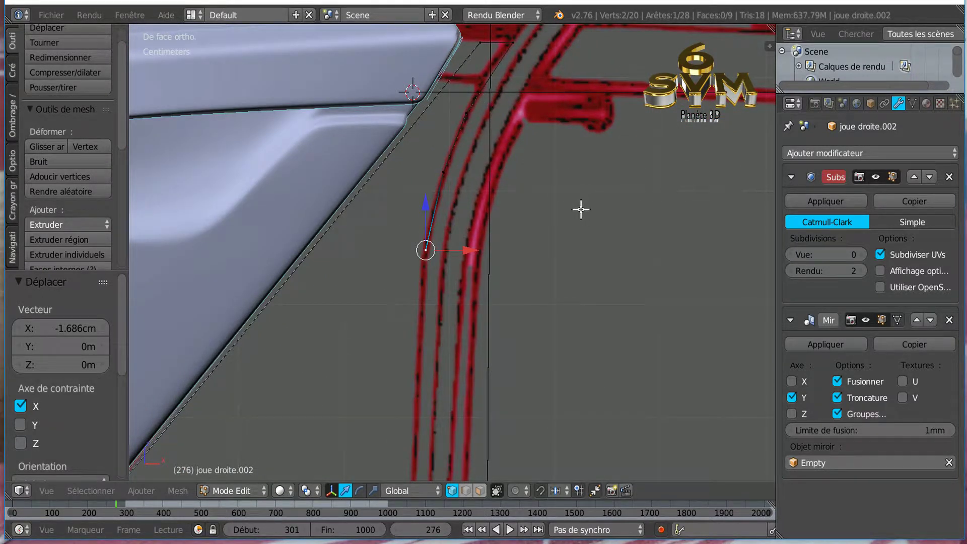
{"action": "key", "text": "a"}
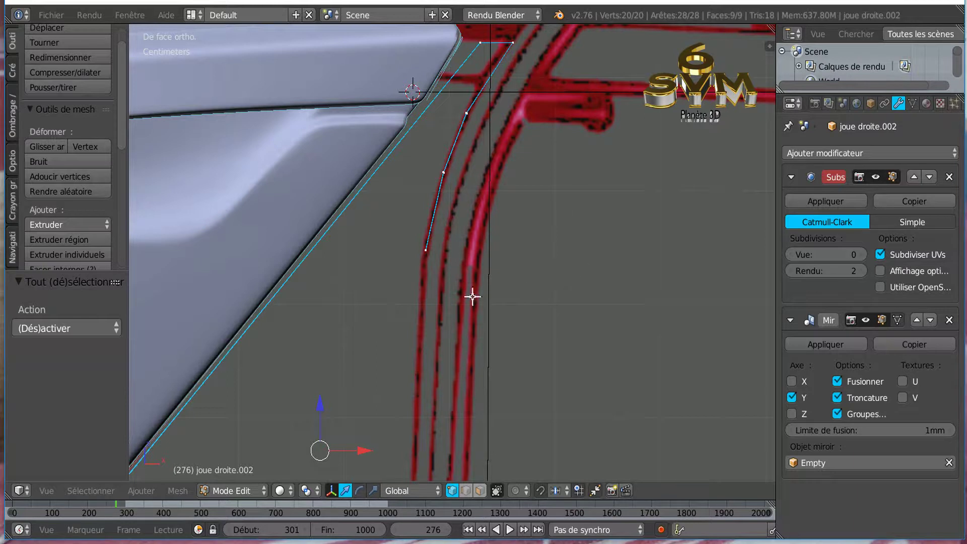
{"action": "key", "text": "a"}
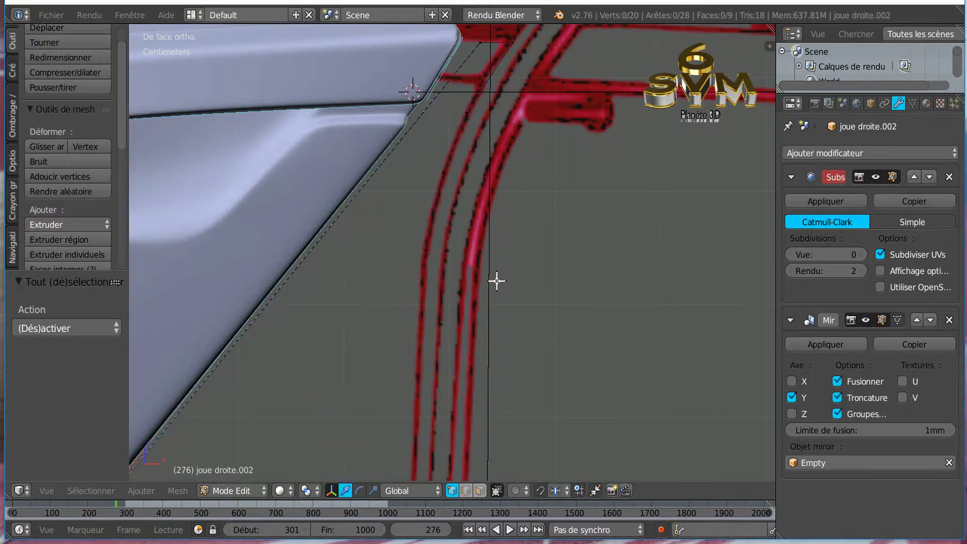
{"action": "key", "text": "a"}
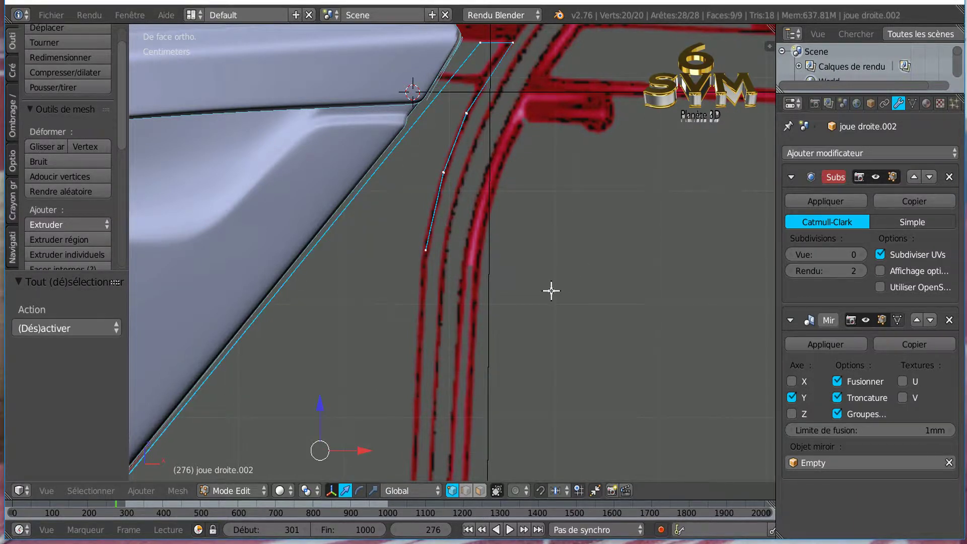
{"action": "key", "text": "a"}
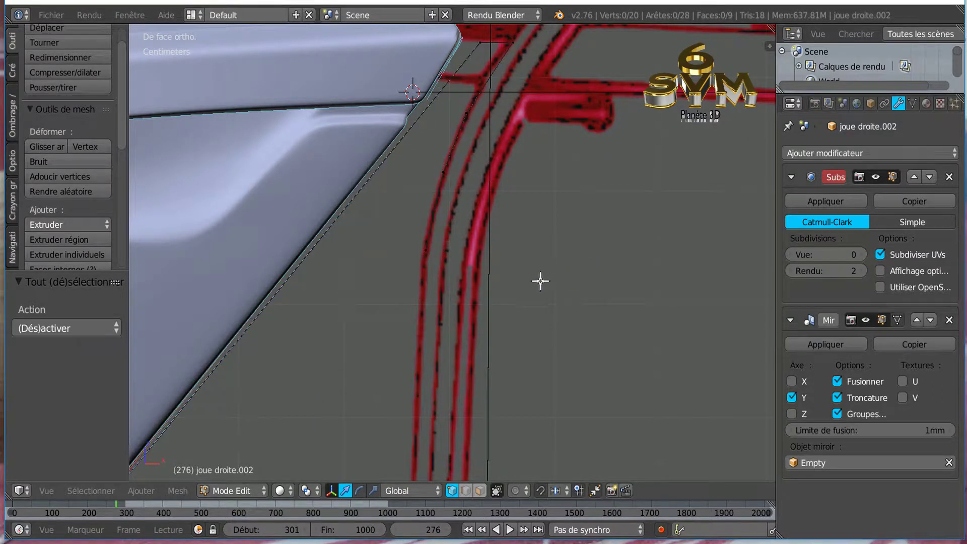
Step: Fill a face between the lower edge of the bulkhead's pillar strip and the rear edge of its bottom flange
{"action": "right_click", "coordinate": [429, 259]}
{"action": "scroll", "coordinate": [607, 315], "scroll_direction": "down", "scroll_amount": 2}
{"action": "middle_click_drag", "start_coordinate": [606, 333], "coordinate": [566, 125], "text": "shift"}
{"action": "scroll", "coordinate": [563, 133], "scroll_direction": "down", "scroll_amount": 1}
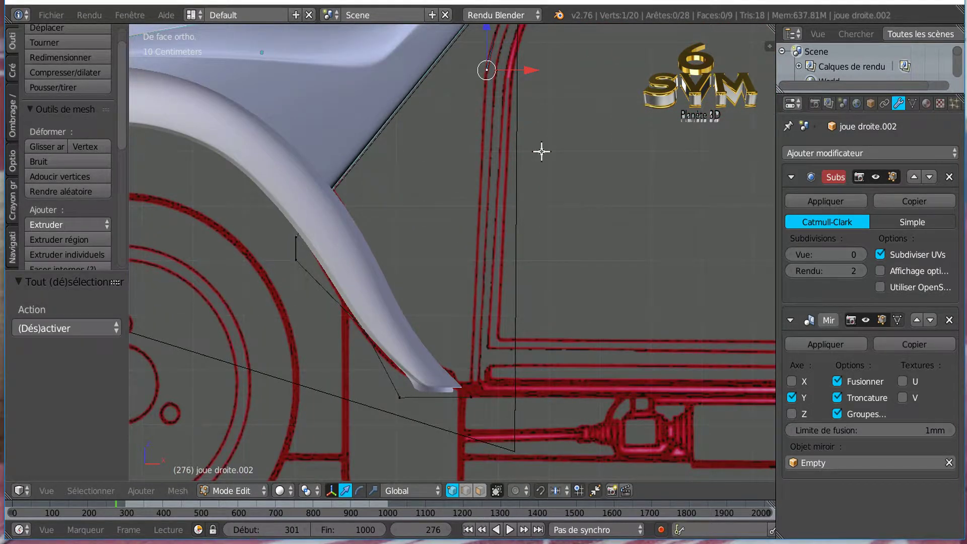
{"action": "middle_click_drag", "start_coordinate": [541, 151], "coordinate": [540, 213], "text": "shift"}
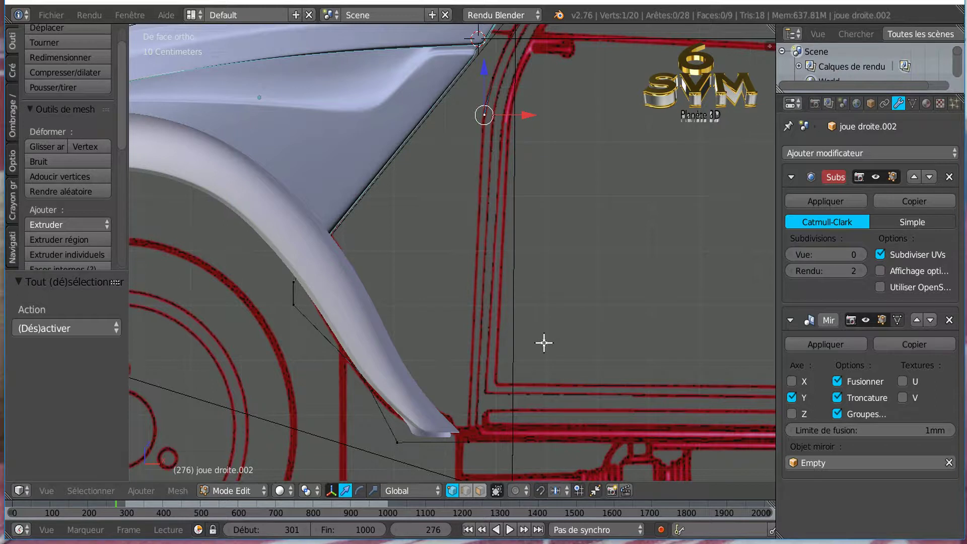
{"action": "middle_click_drag", "start_coordinate": [487, 459], "coordinate": [475, 255]}
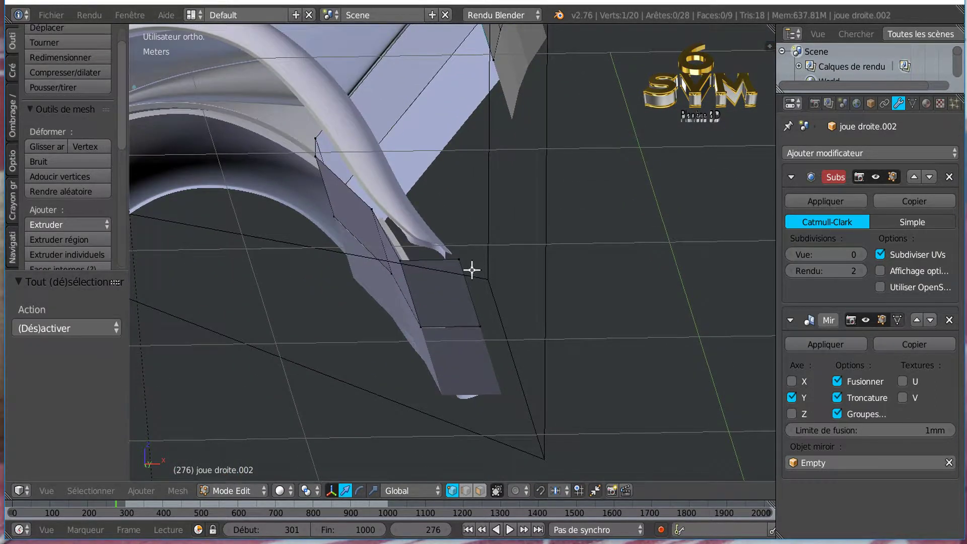
{"action": "right_click", "coordinate": [458, 259], "text": "shift"}
{"action": "right_click", "coordinate": [480, 325], "text": "shift"}
{"action": "scroll", "coordinate": [613, 284], "scroll_direction": "up", "scroll_amount": 4}
{"action": "middle_click_drag", "start_coordinate": [624, 298], "coordinate": [576, 220]}
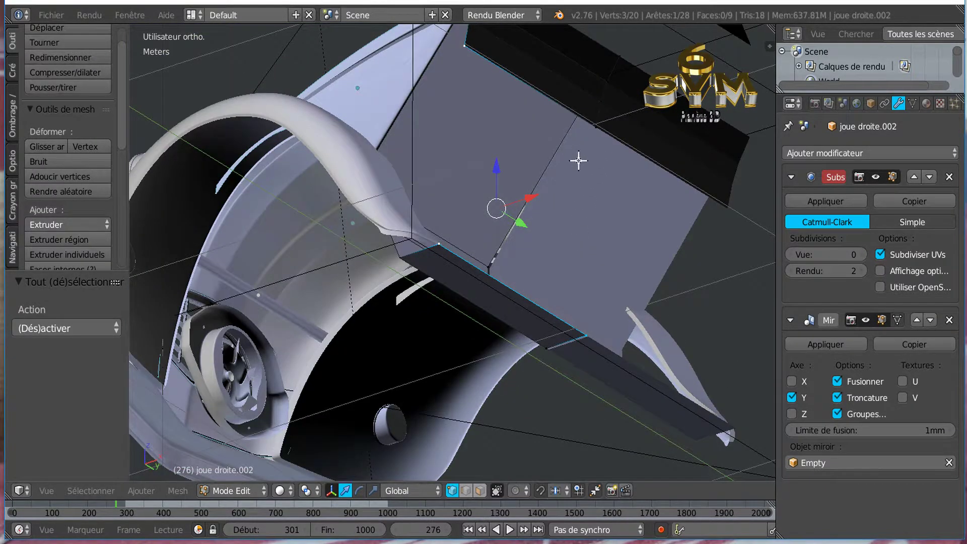
{"action": "middle_click_drag", "start_coordinate": [578, 161], "coordinate": [570, 190]}
{"action": "right_click", "coordinate": [605, 34], "text": "shift"}
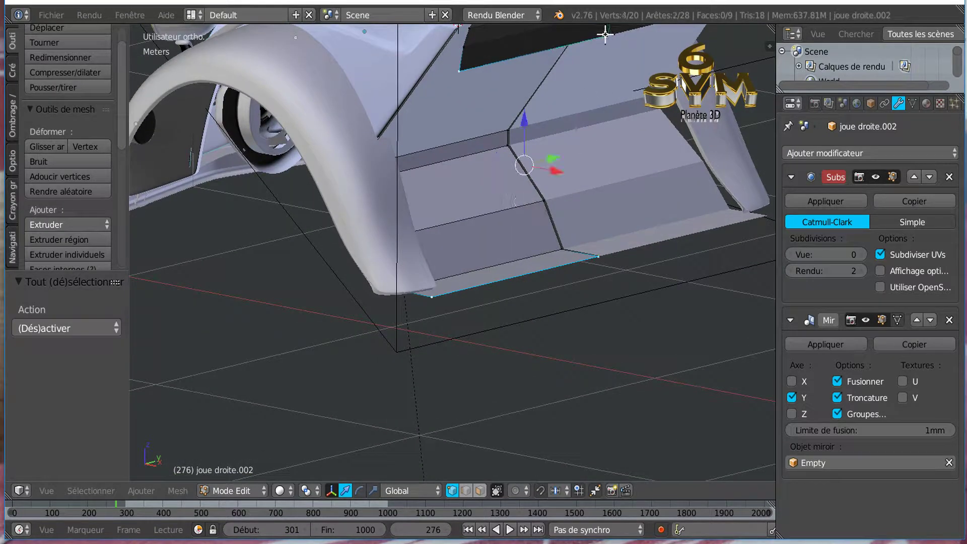
{"action": "middle_click_drag", "start_coordinate": [597, 144], "coordinate": [652, 184]}
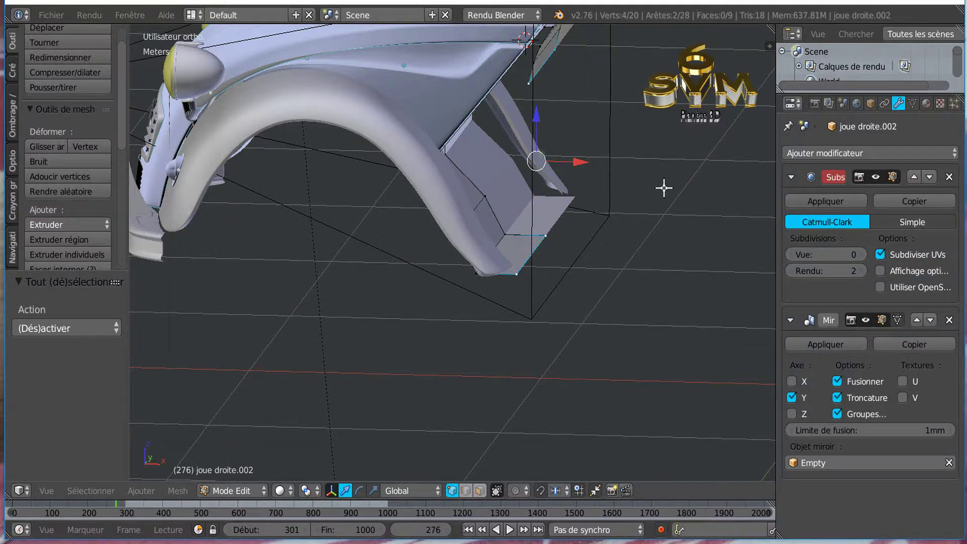
{"action": "key", "text": "f"}
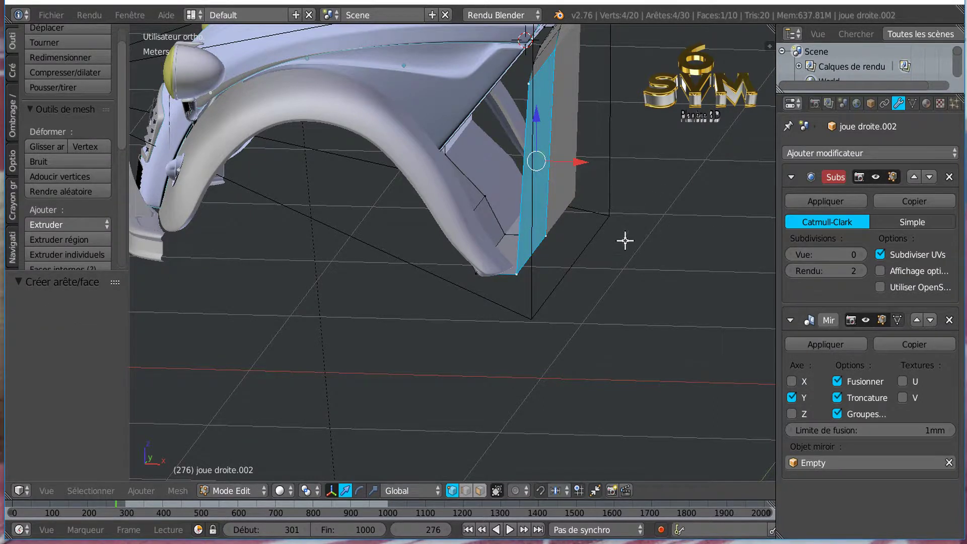
Step: Hide the hood object capot in Object Mode and reopen joue droite.002 for mesh editing
{"action": "middle_click_drag", "start_coordinate": [625, 240], "coordinate": [646, 240]}
{"action": "middle_click_drag", "start_coordinate": [591, 219], "coordinate": [687, 260]}
{"action": "scroll", "coordinate": [640, 245], "scroll_direction": "down", "scroll_amount": 1}
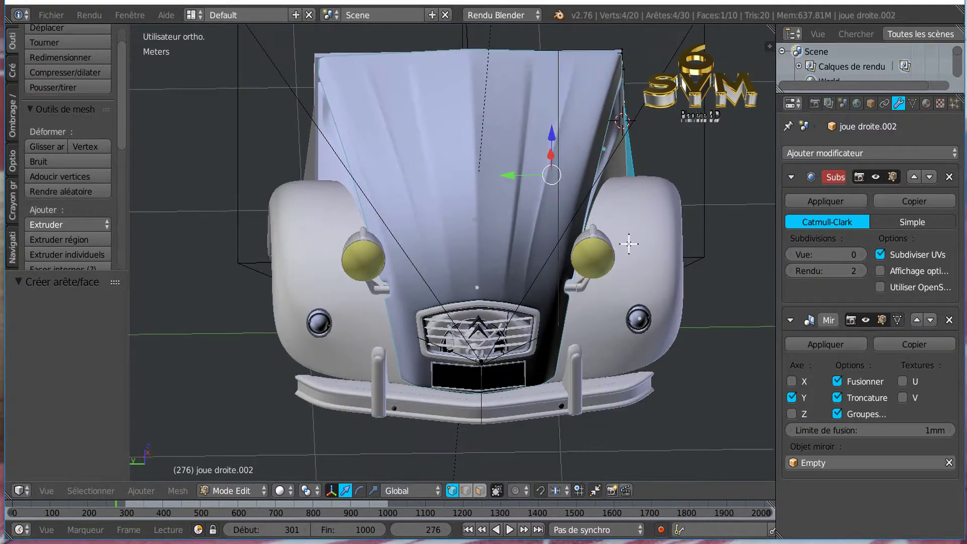
{"action": "key", "text": "Tab"}
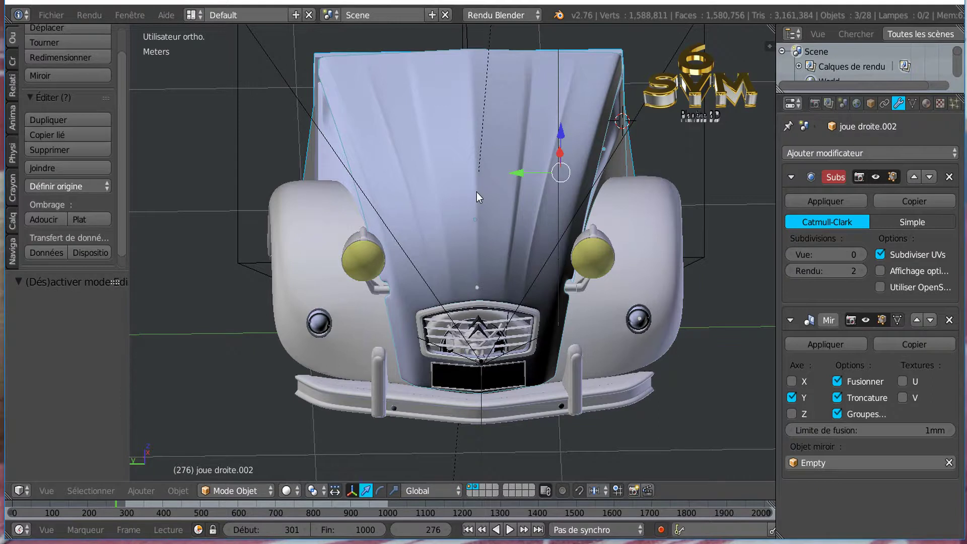
{"action": "right_click", "coordinate": [477, 193]}
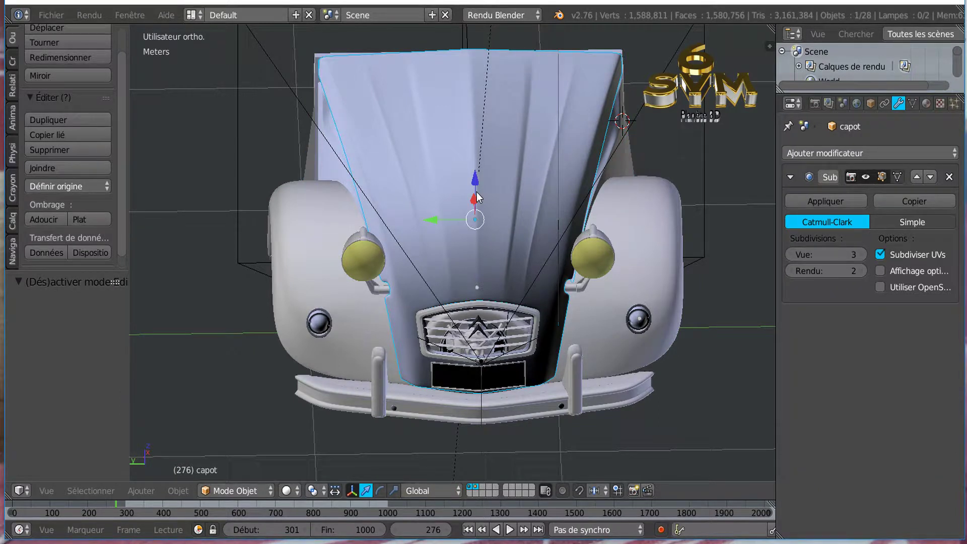
{"action": "key", "text": "h"}
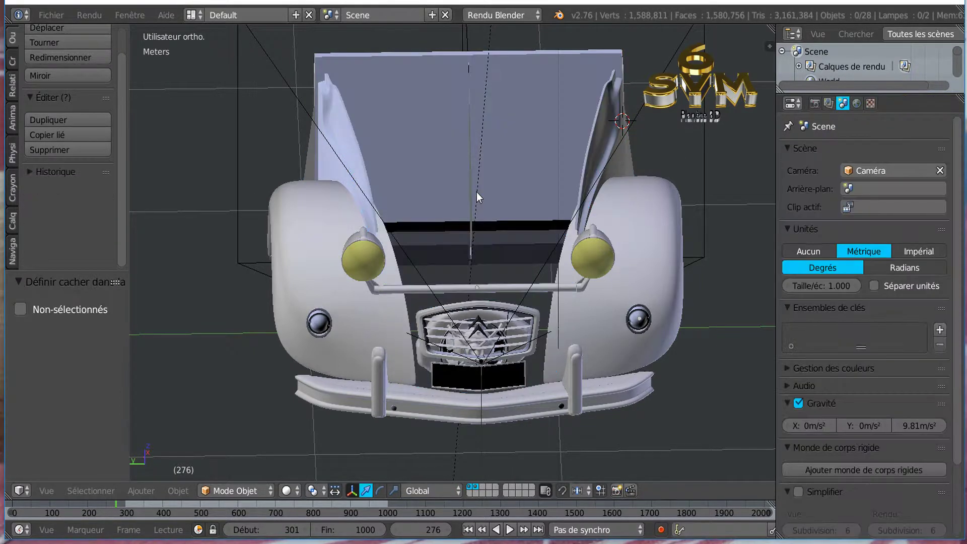
{"action": "right_click", "coordinate": [498, 211]}
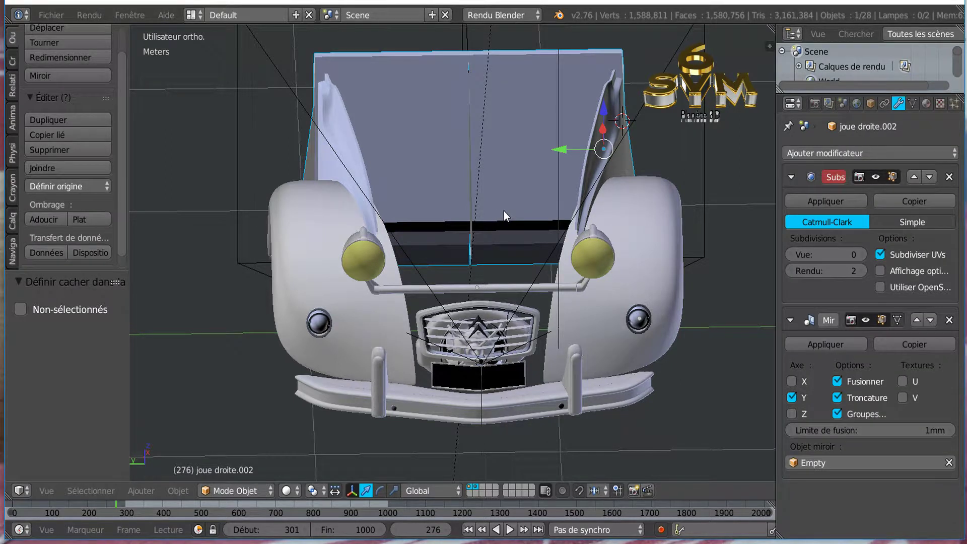
{"action": "key", "text": "Tab"}
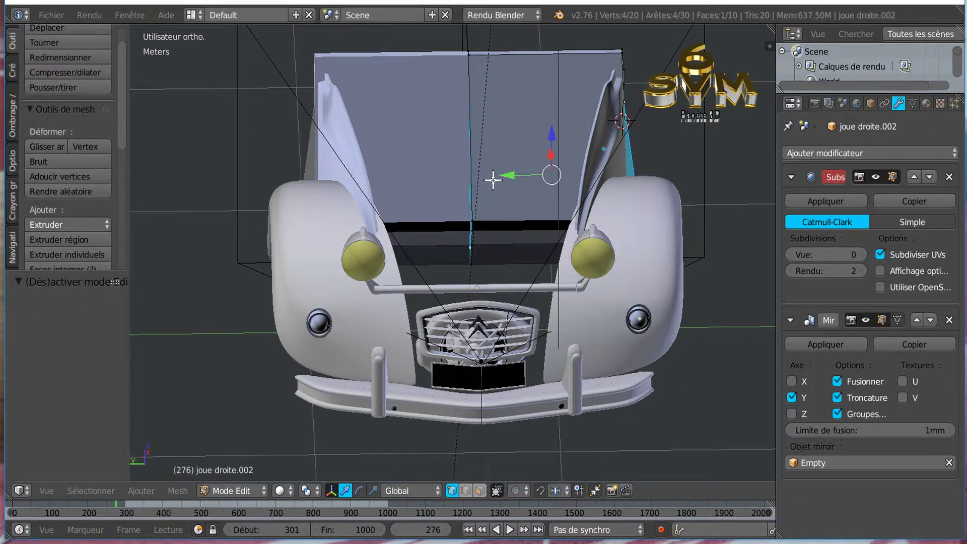
{"action": "middle_click_drag", "start_coordinate": [493, 180], "coordinate": [492, 179]}
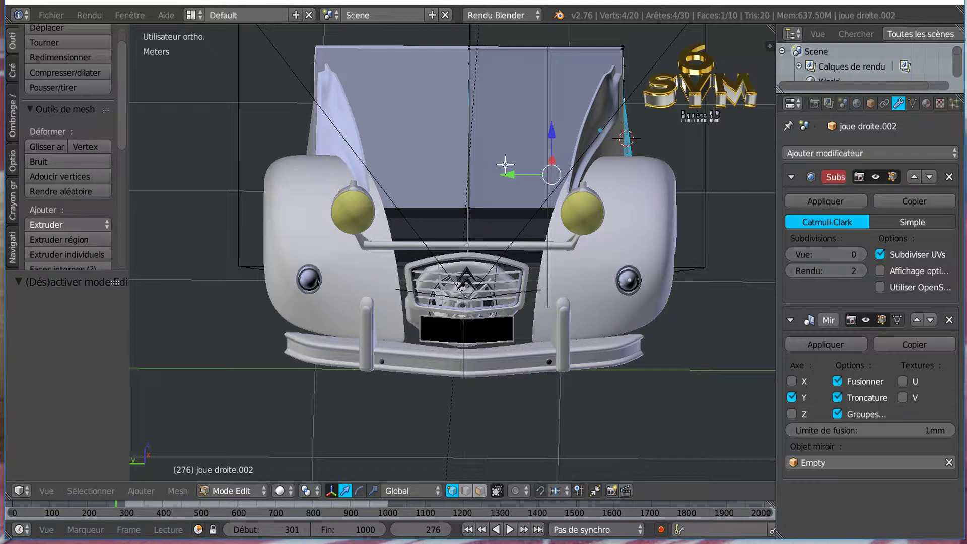
Step: In wireframe, select the ten vertices along the bulkhead's centre line and move them about 25.75 cm along Y against the mirror plane
{"action": "key", "text": "a"}
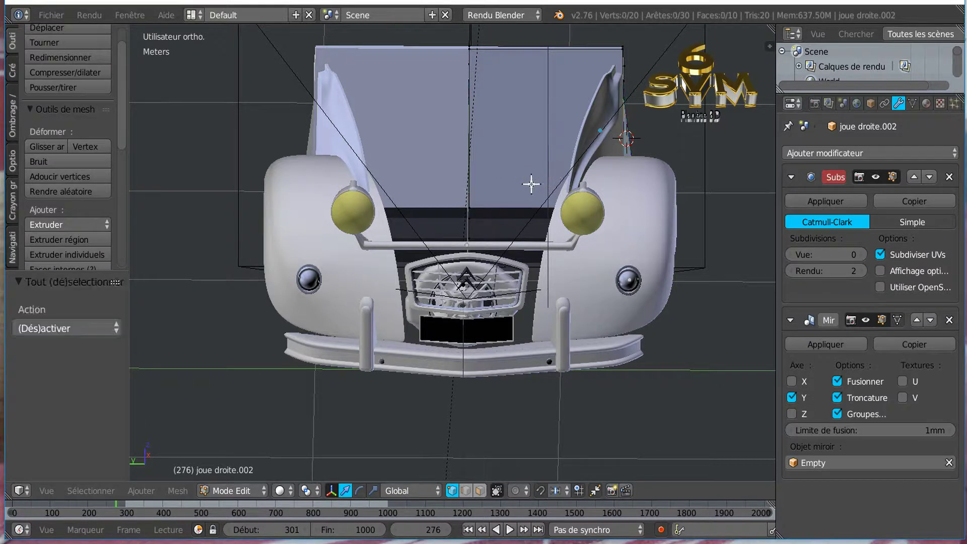
{"action": "key", "text": "a"}
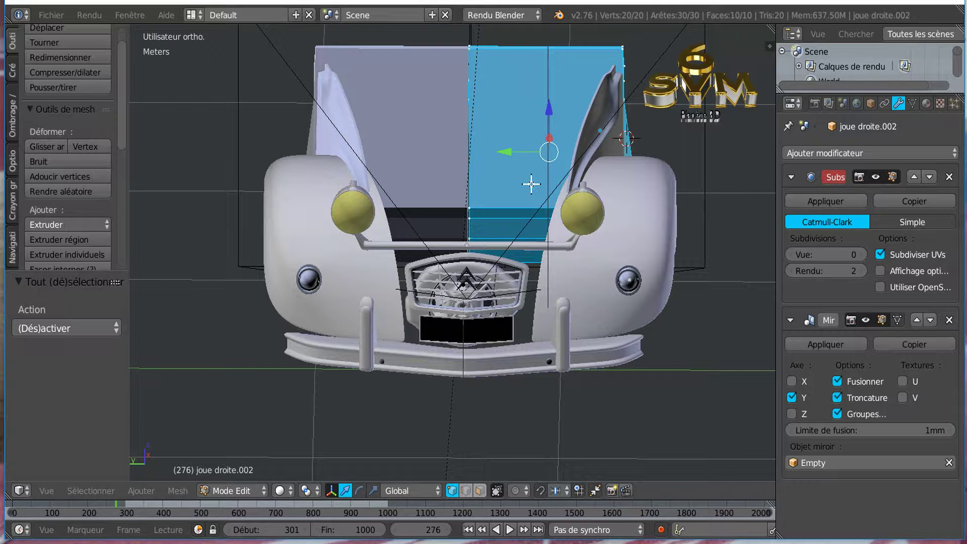
{"action": "scroll", "coordinate": [531, 184], "scroll_direction": "down", "scroll_amount": 1}
{"action": "key", "text": "z"}
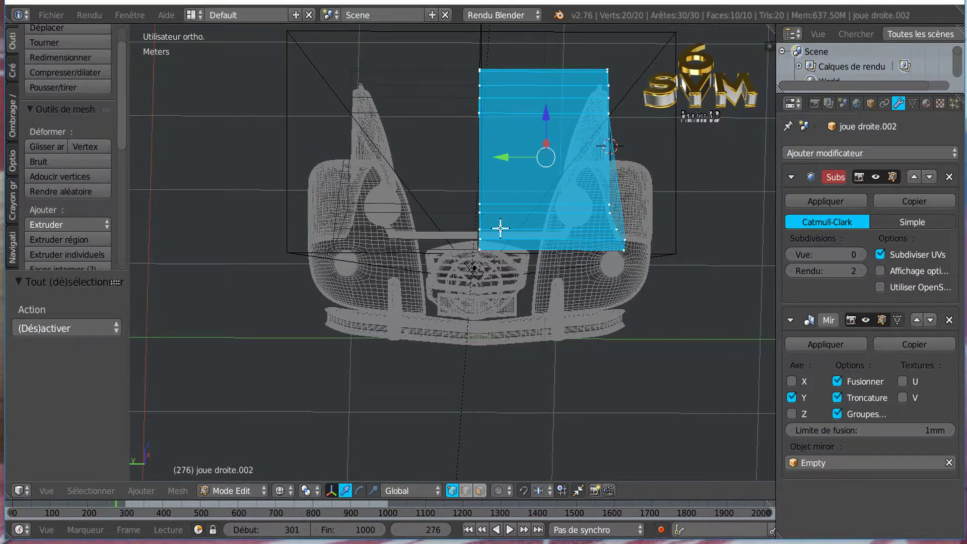
{"action": "key", "text": "a"}
{"action": "key", "text": "c"}
{"action": "mouse_move", "coordinate": [467, 82]}
{"action": "left_mouse_down"}
{"action": "mouse_move", "coordinate": [477, 105]}
{"action": "mouse_move", "coordinate": [482, 235]}
{"action": "left_mouse_up"}
{"action": "right_click", "coordinate": [475, 77]}
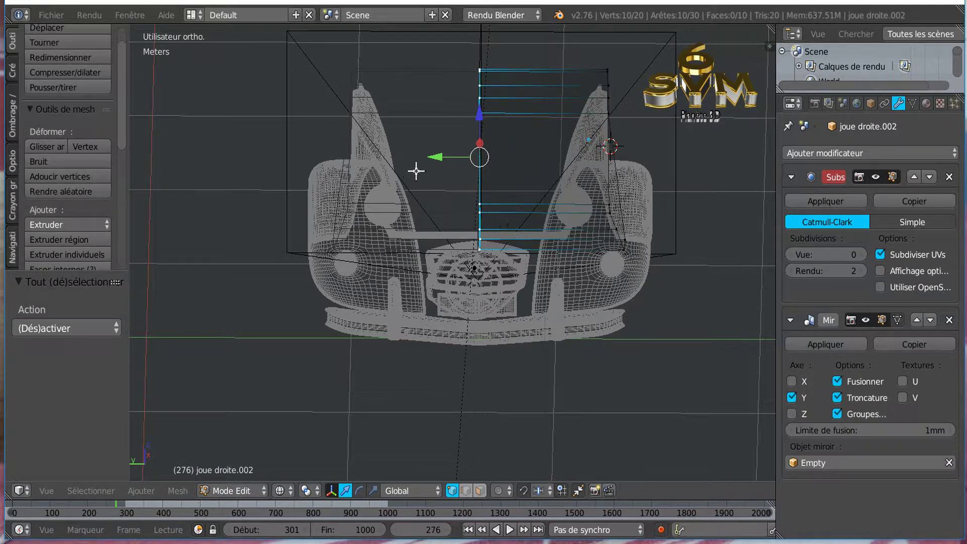
{"action": "left_click_drag", "start_coordinate": [425, 158], "coordinate": [383, 162]}
{"action": "middle_click_drag", "start_coordinate": [537, 127], "coordinate": [554, 169]}
{"action": "middle_click_drag", "start_coordinate": [615, 257], "coordinate": [555, 301]}
{"action": "middle_click_drag", "start_coordinate": [589, 329], "coordinate": [574, 347]}
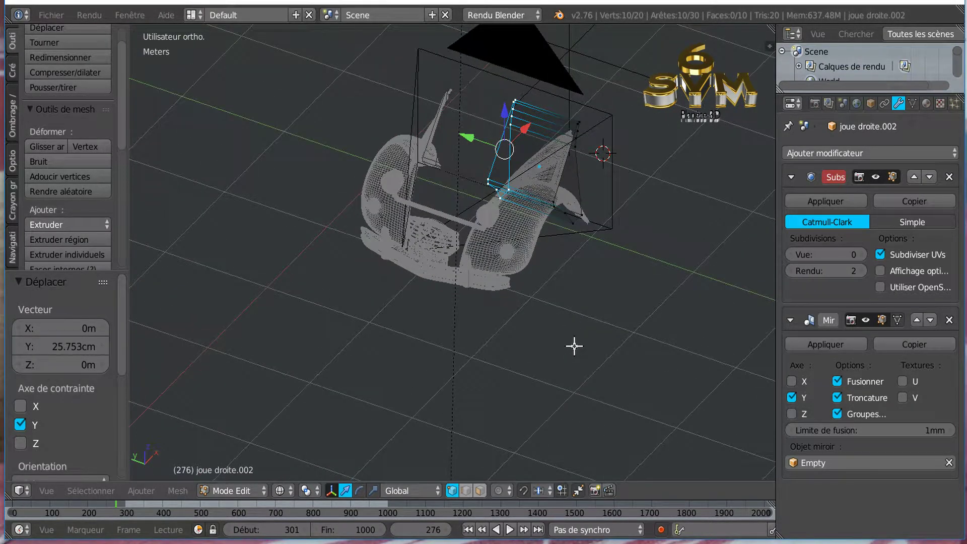
{"action": "middle_click_drag", "start_coordinate": [503, 354], "coordinate": [497, 403]}
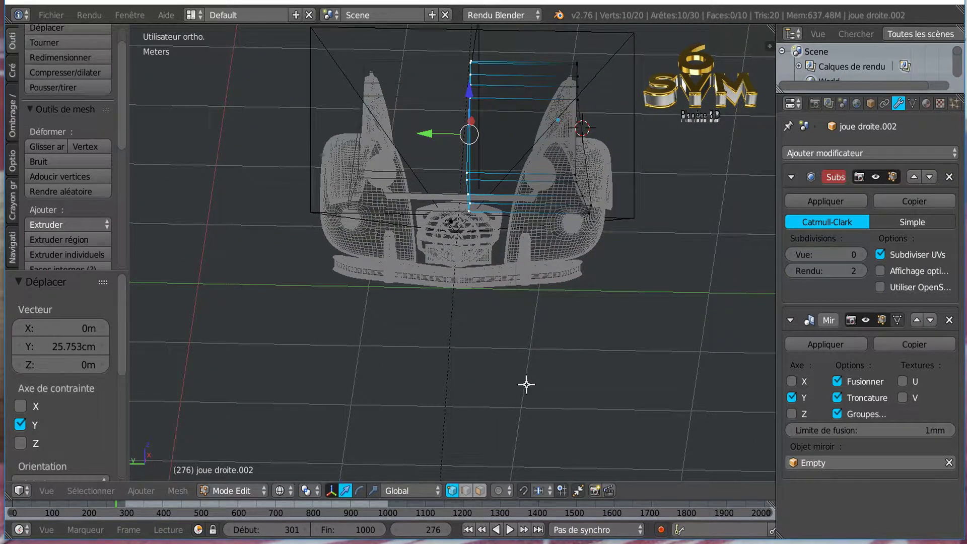
{"action": "mouse_move", "coordinate": [593, 360]}
{"action": "middle_mouse_down"}
{"action": "mouse_move", "coordinate": [517, 373]}
{"action": "mouse_move", "coordinate": [396, 319]}
{"action": "middle_mouse_up"}
Step: Back in solid shading, add one horizontal loop cut across the new rear face and slide it toward the face's lower end
{"action": "key", "text": "z"}
{"action": "scroll", "coordinate": [395, 318], "scroll_direction": "up", "scroll_amount": 2}
{"action": "scroll", "coordinate": [423, 297], "scroll_direction": "up", "scroll_amount": 2}
{"action": "middle_click_drag", "start_coordinate": [460, 294], "coordinate": [535, 276]}
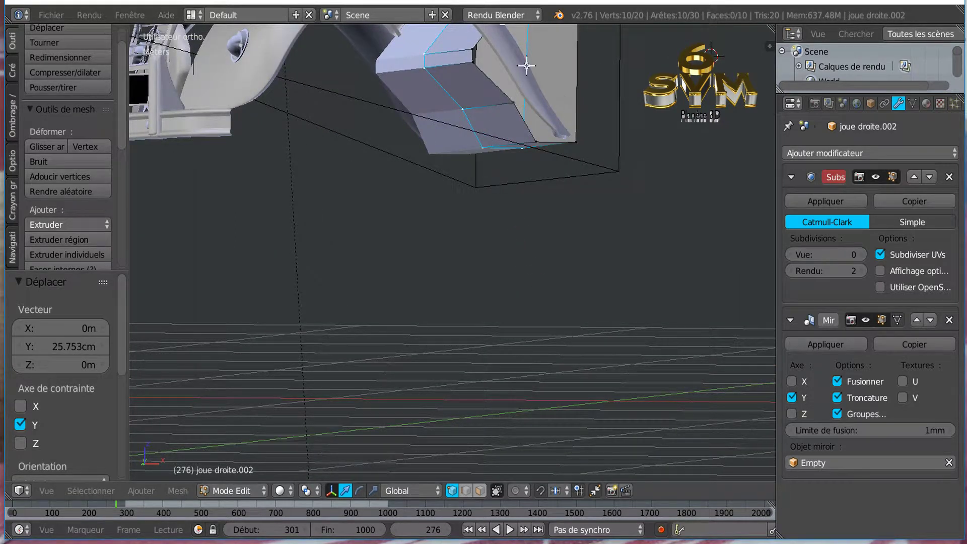
{"action": "scroll", "coordinate": [564, 128], "scroll_direction": "down", "scroll_amount": 1}
{"action": "scroll", "coordinate": [594, 252], "scroll_direction": "down", "scroll_amount": 2}
{"action": "mouse_move", "coordinate": [586, 302]}
{"action": "middle_mouse_down"}
{"action": "mouse_move", "coordinate": [568, 294]}
{"action": "mouse_move", "coordinate": [583, 294]}
{"action": "middle_mouse_up"}
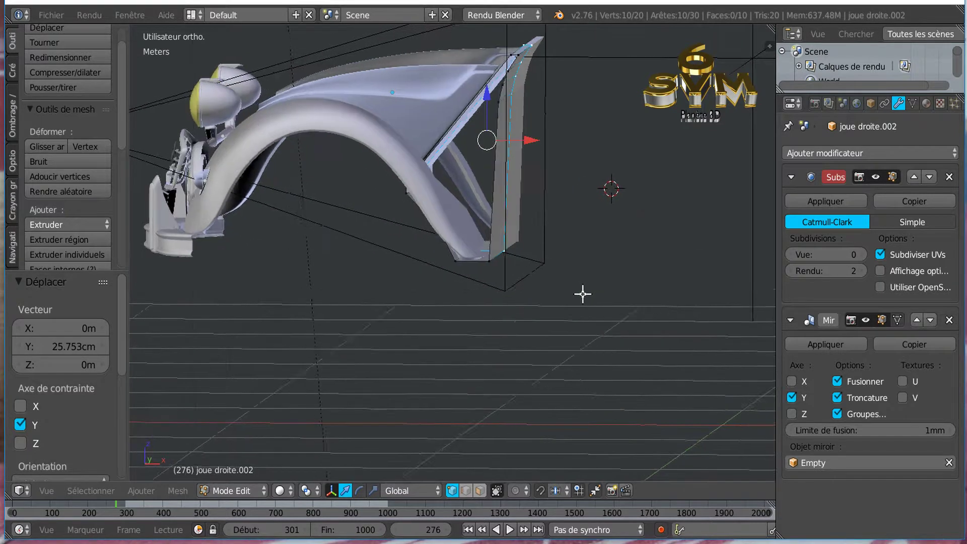
{"action": "scroll", "coordinate": [501, 210], "scroll_direction": "up", "scroll_amount": 1}
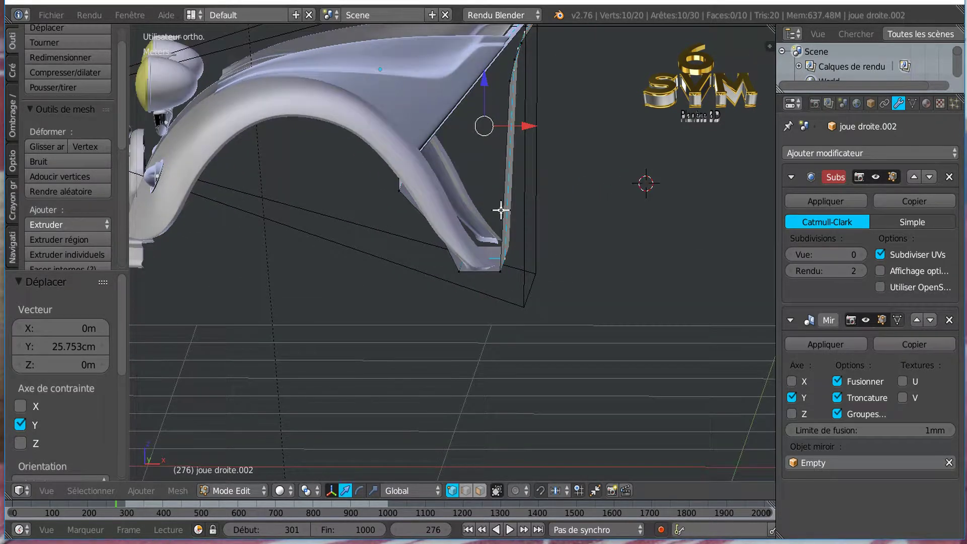
{"action": "middle_click_drag", "start_coordinate": [595, 218], "coordinate": [644, 221]}
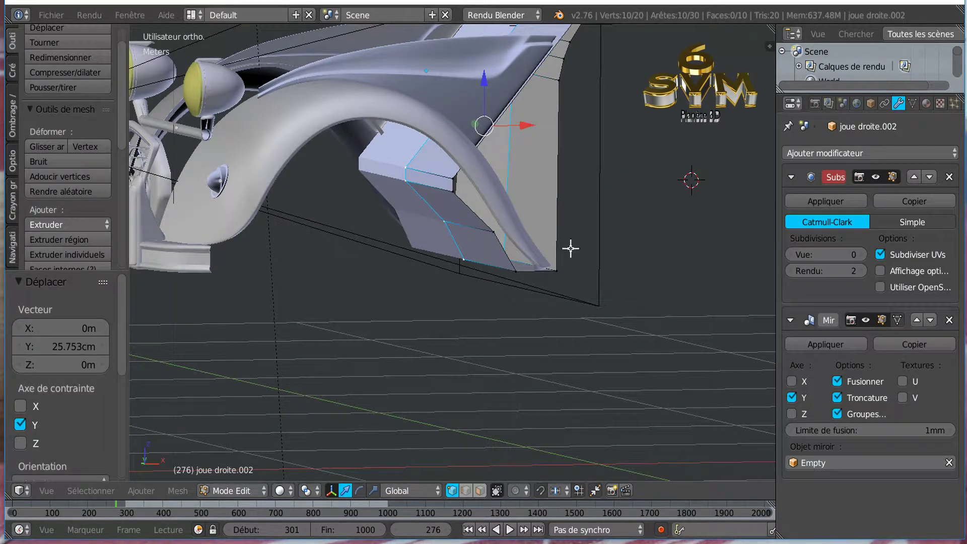
{"action": "key", "text": "ctrl+r"}
{"action": "left_click", "coordinate": [553, 207]}
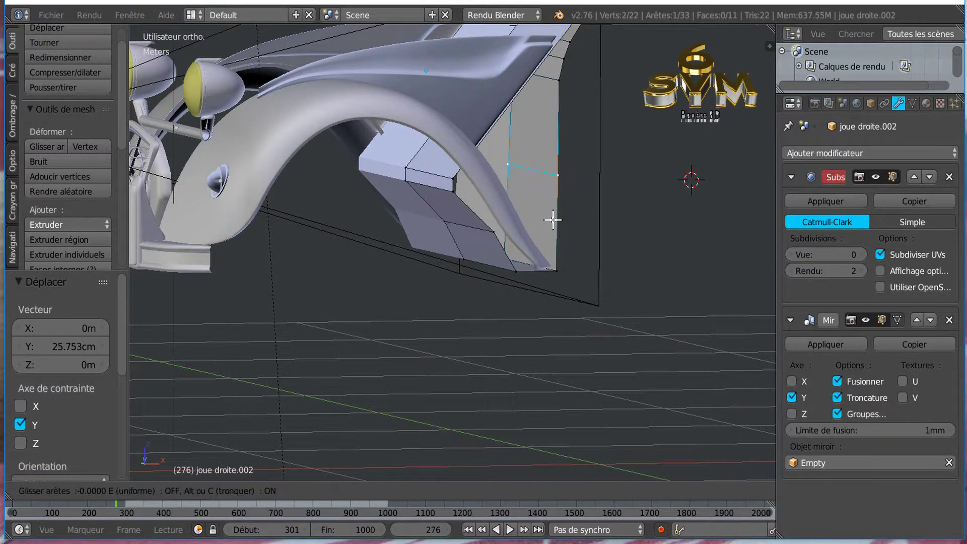
{"action": "left_click", "coordinate": [551, 262]}
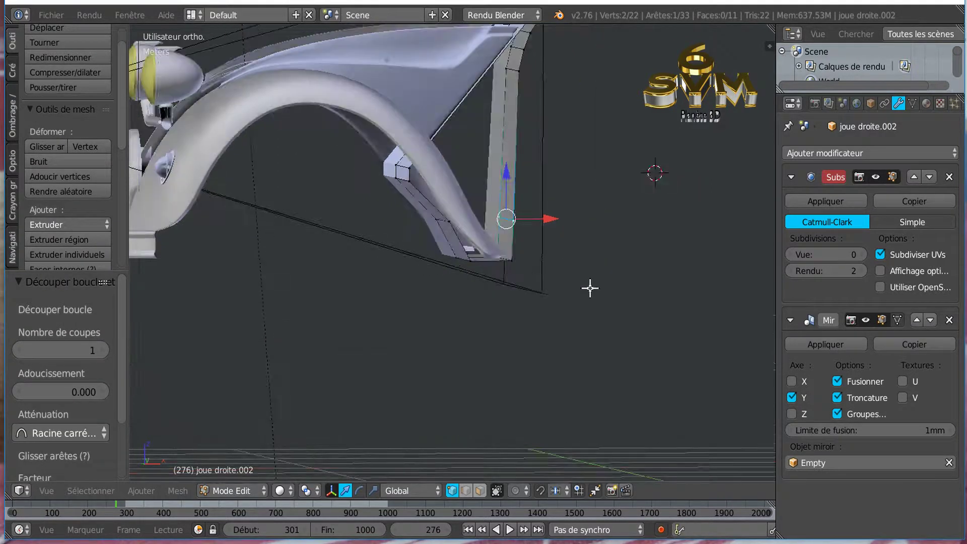
Step: In front view with wireframe shading, edge-slide the new loop by a factor of about -0.025 against the blueprint
{"action": "key", "text": "KP_1"}
{"action": "scroll", "coordinate": [555, 318], "scroll_direction": "up", "scroll_amount": 3}
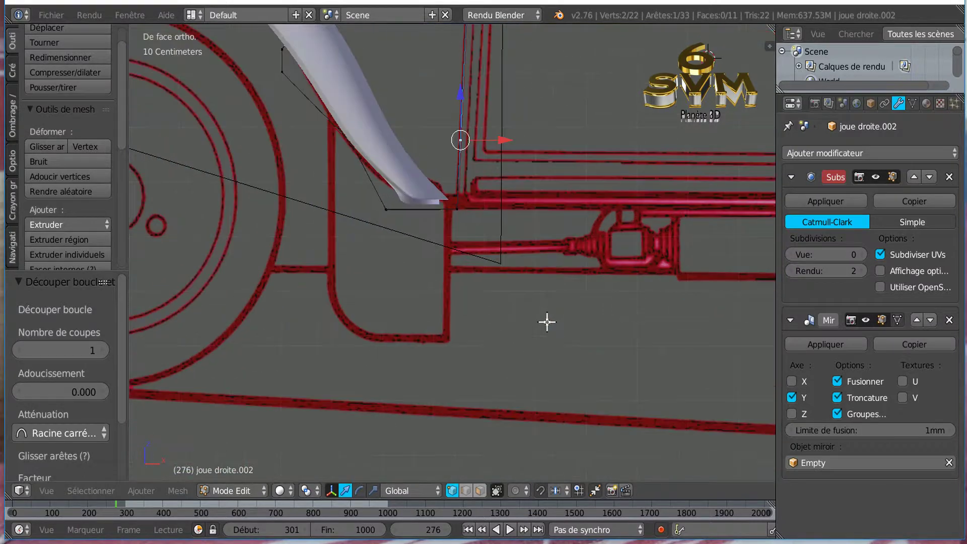
{"action": "key", "text": "z"}
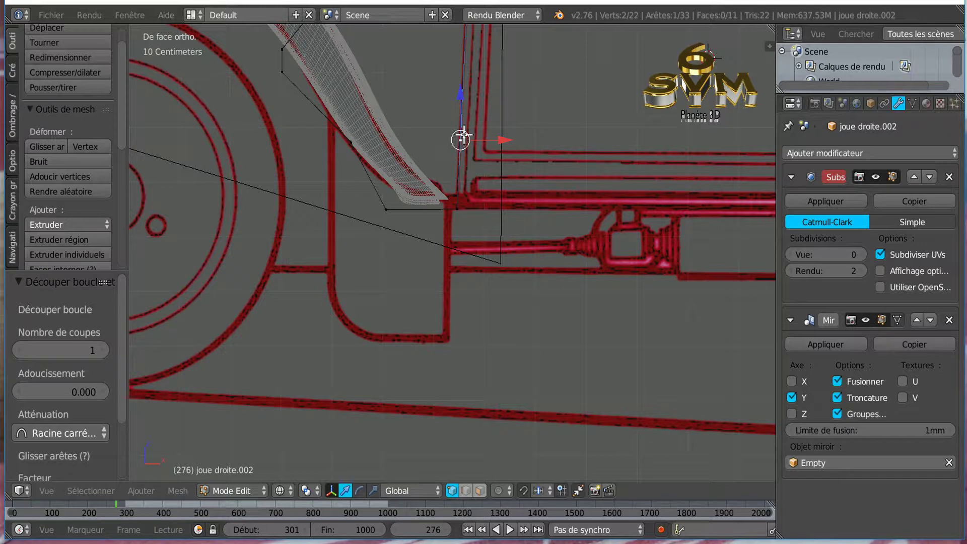
{"action": "key", "text": "g"}
{"action": "key", "text": "g"}
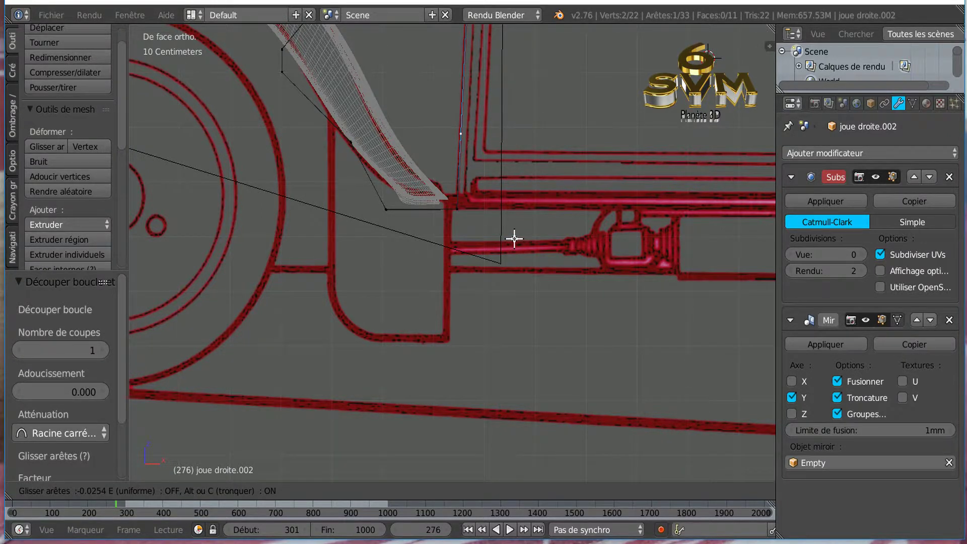
{"action": "left_click", "coordinate": [514, 239]}
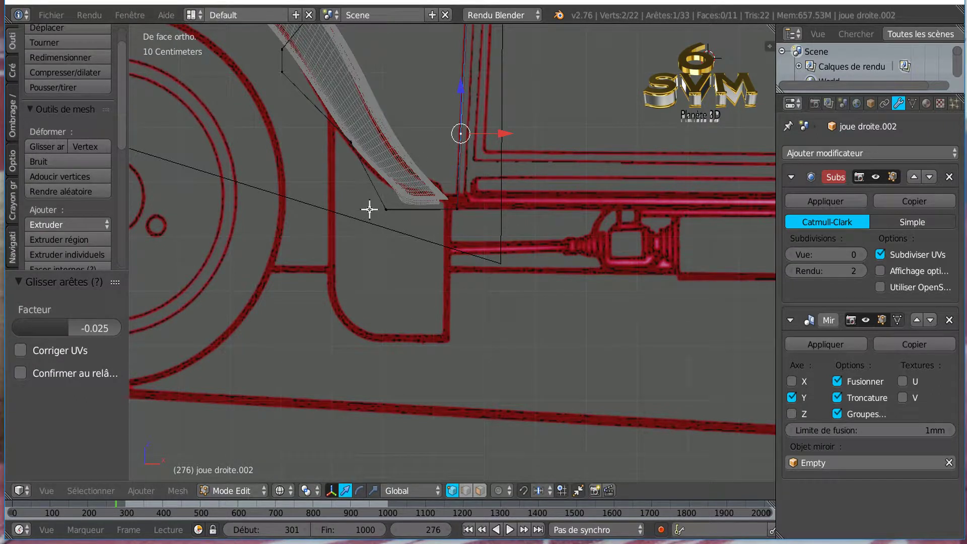
Step: In edge select mode, select the lower slanted side edge and the rear face's lower outer edge, and fill a face between them
{"action": "middle_click_drag", "start_coordinate": [570, 249], "coordinate": [595, 263]}
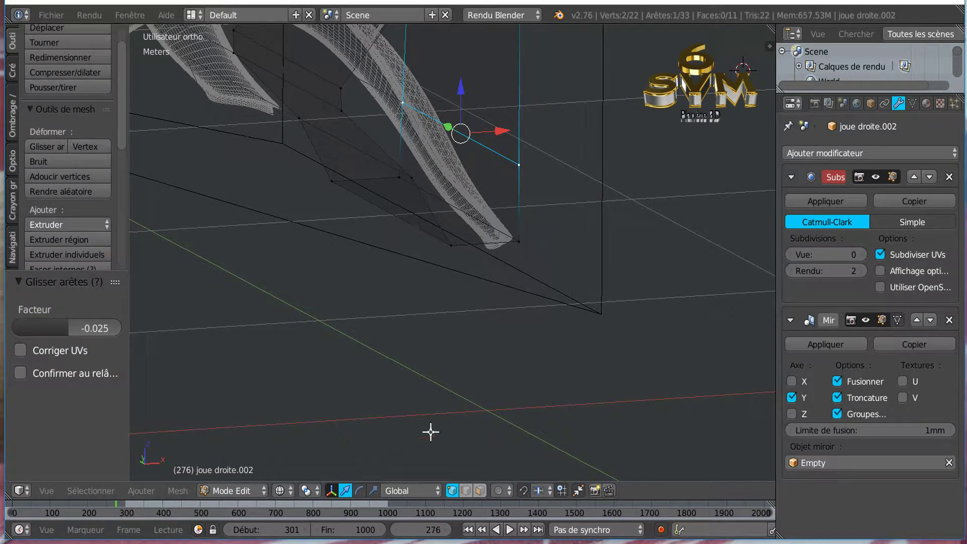
{"action": "left_click", "coordinate": [465, 490]}
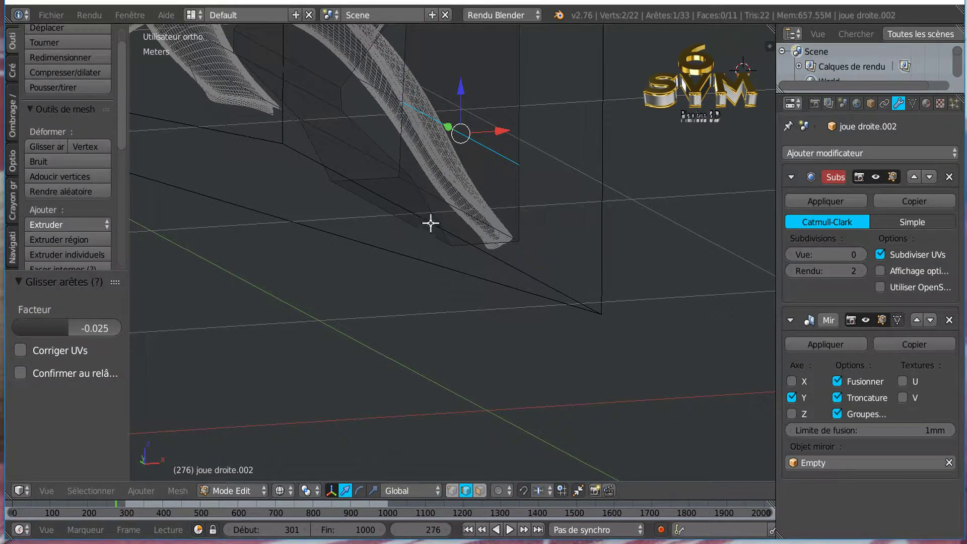
{"action": "key", "text": "KP_6"}
{"action": "key", "text": "KP_6"}
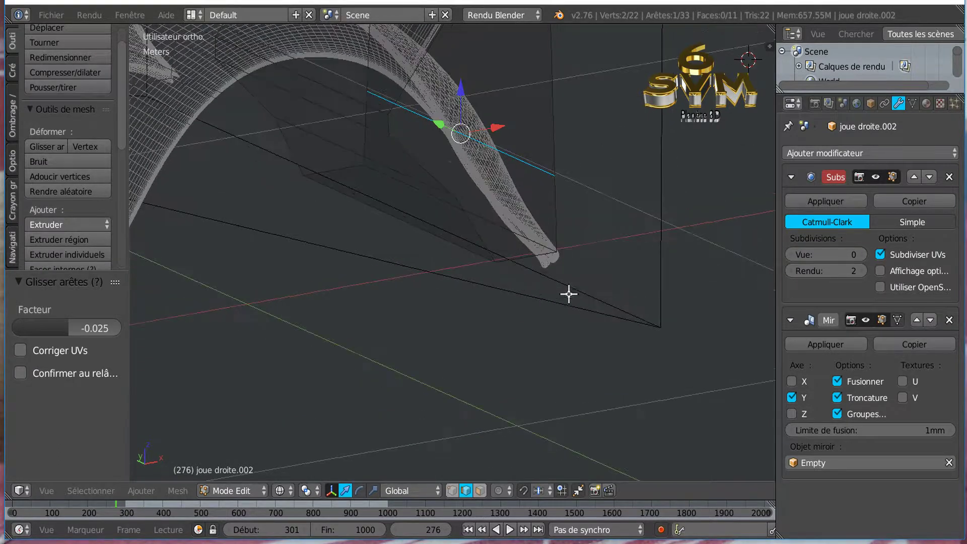
{"action": "middle_click_drag", "start_coordinate": [566, 240], "coordinate": [527, 232]}
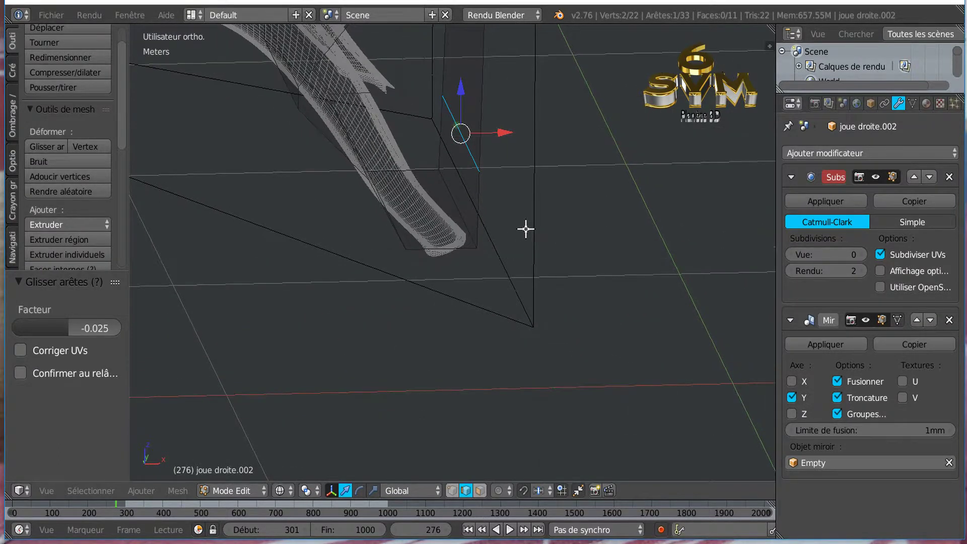
{"action": "right_click", "coordinate": [384, 215]}
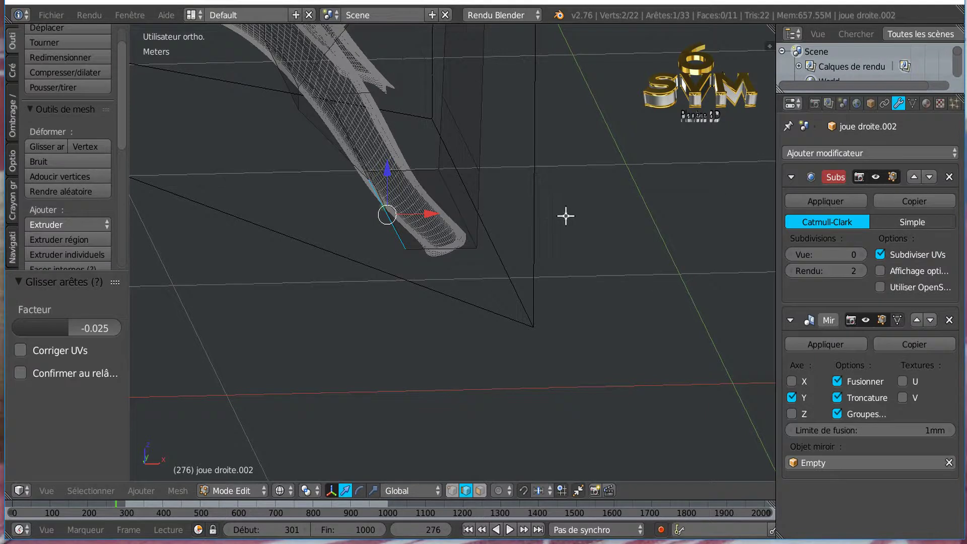
{"action": "key", "text": "KP_6"}
{"action": "right_click", "coordinate": [478, 190], "text": "shift"}
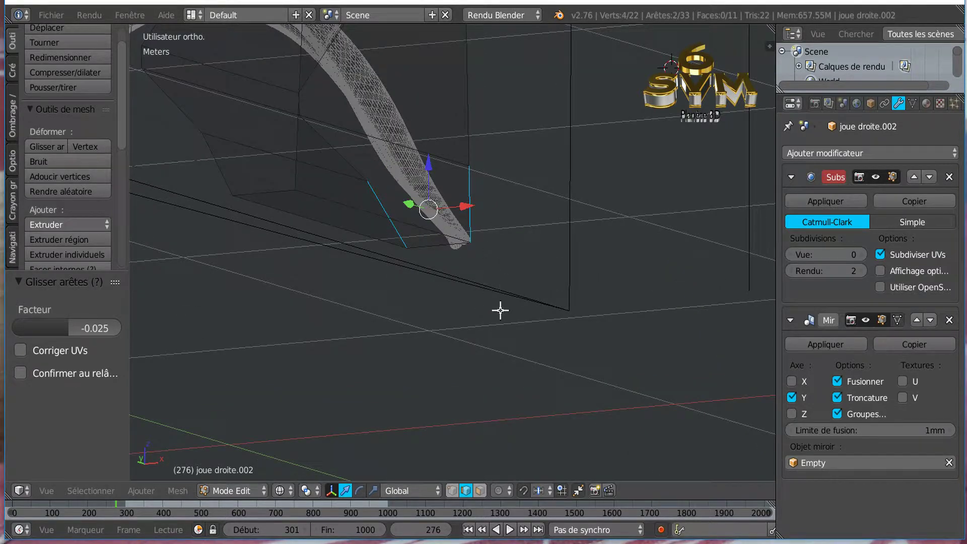
{"action": "key", "text": "f"}
{"action": "middle_click_drag", "start_coordinate": [408, 333], "coordinate": [364, 320]}
{"action": "middle_click_drag", "start_coordinate": [580, 322], "coordinate": [524, 337]}
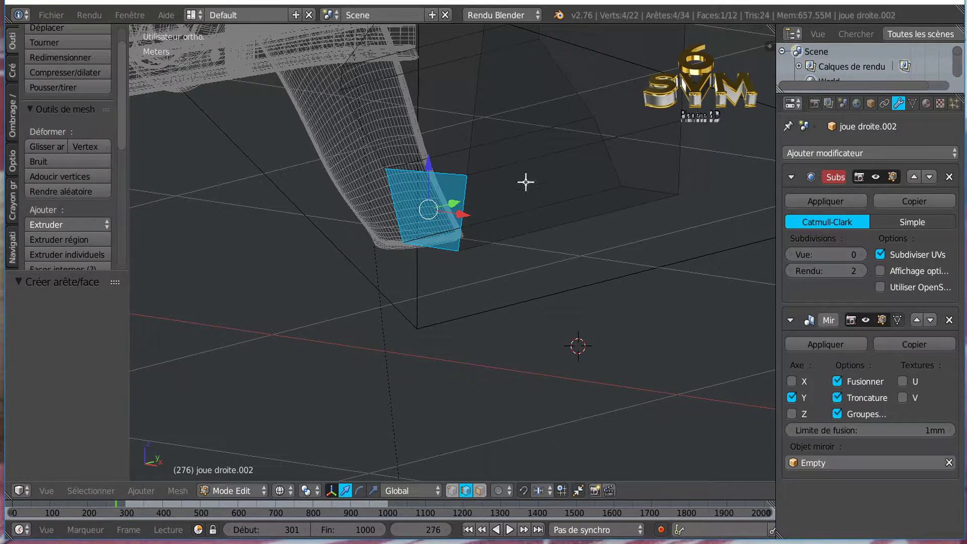
Step: Edge-slide the rear face's horizontal loop by a factor of about 0.102 and return to solid shading
{"action": "right_click", "coordinate": [526, 164]}
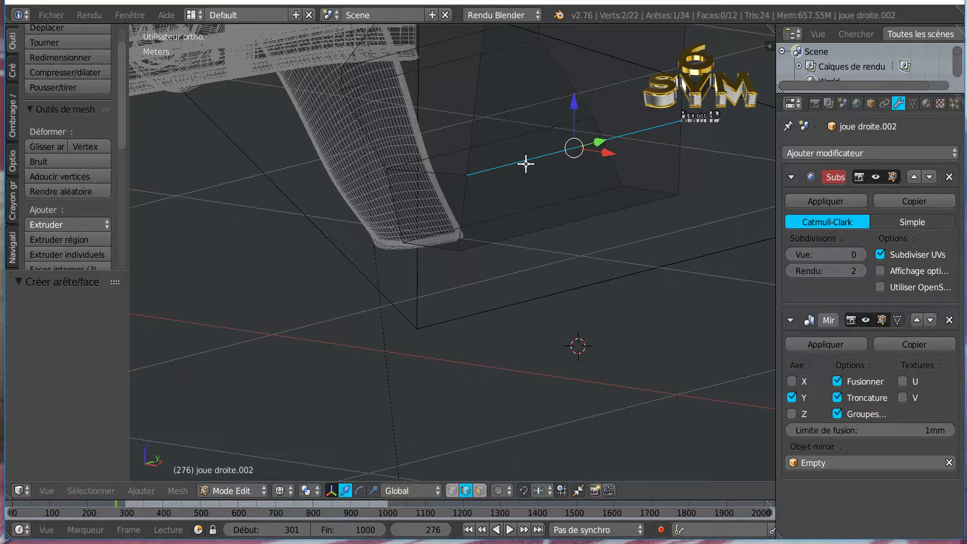
{"action": "key", "text": "g"}
{"action": "key", "text": "g"}
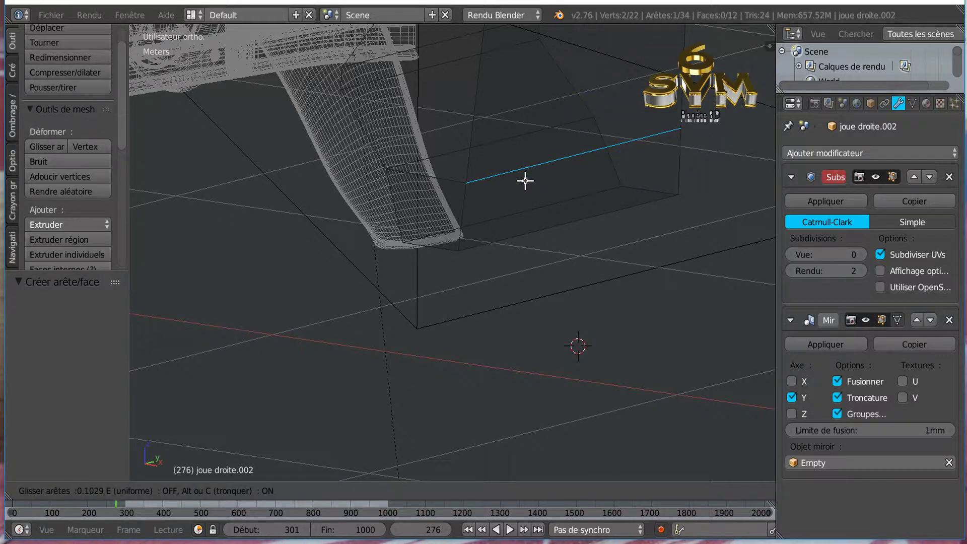
{"action": "left_click", "coordinate": [526, 181]}
{"action": "middle_click_drag", "start_coordinate": [584, 194], "coordinate": [587, 244]}
{"action": "key", "text": "z"}
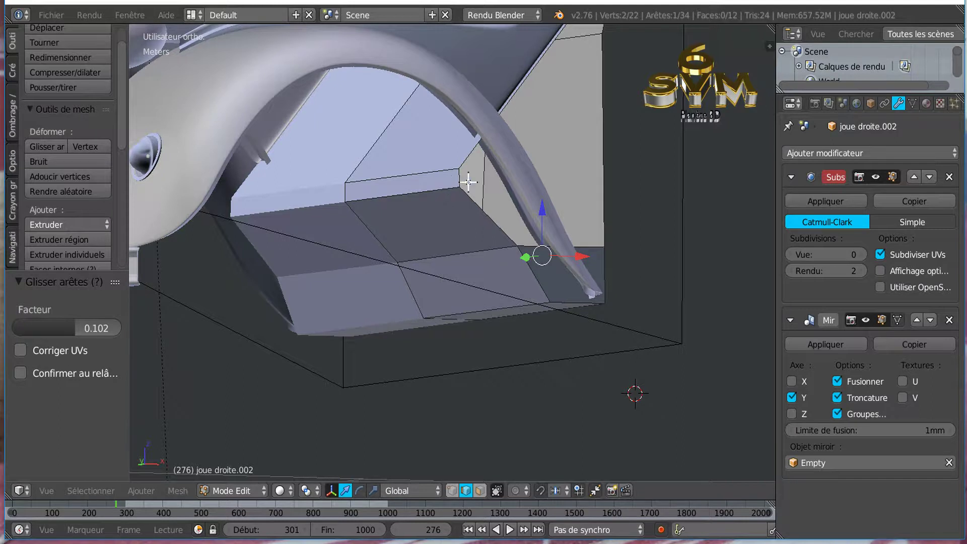
Step: Add a horizontal loop cut low on the upper rear face and fill the side face between its outer edge and the opposite slanted edge
{"action": "middle_click_drag", "start_coordinate": [641, 194], "coordinate": [599, 193]}
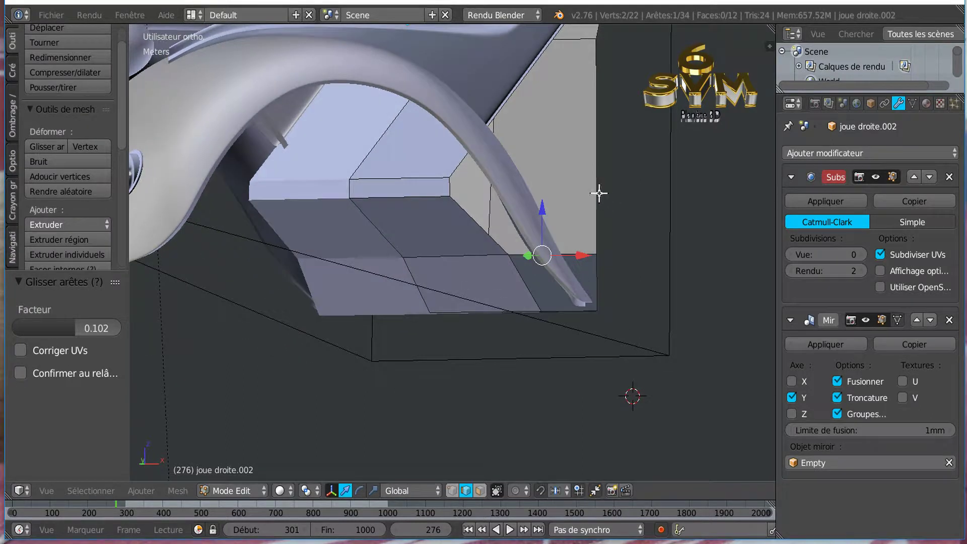
{"action": "key", "text": "ctrl+r"}
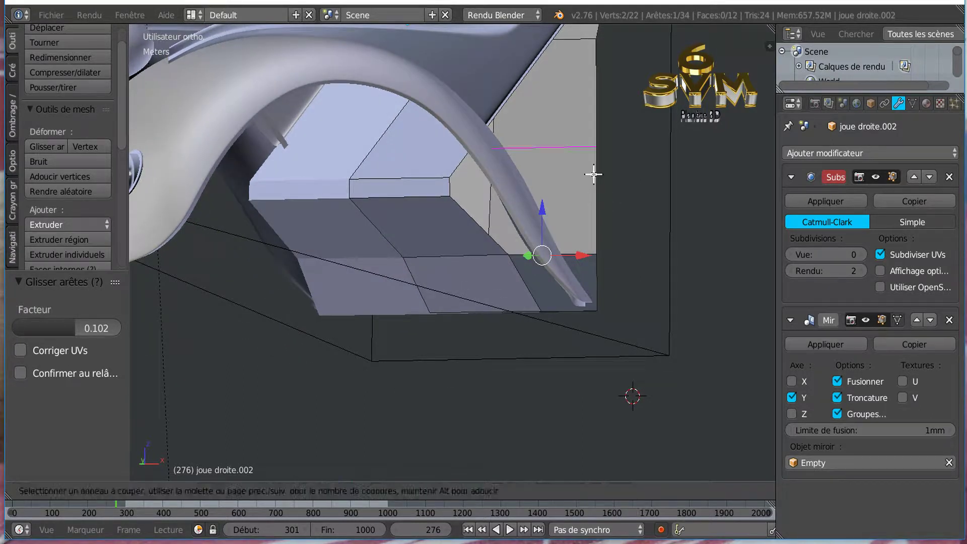
{"action": "left_click", "coordinate": [593, 174]}
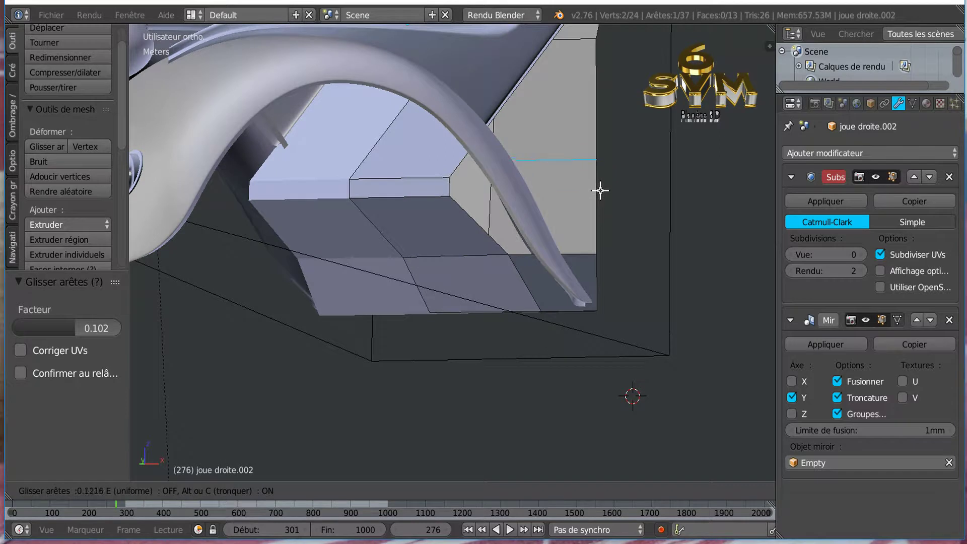
{"action": "left_click", "coordinate": [610, 233]}
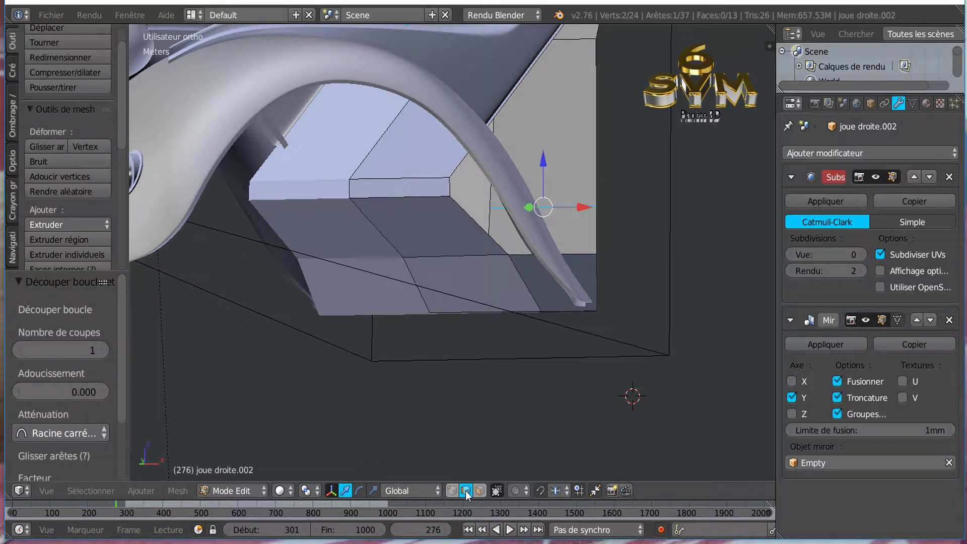
{"action": "right_click", "coordinate": [484, 244]}
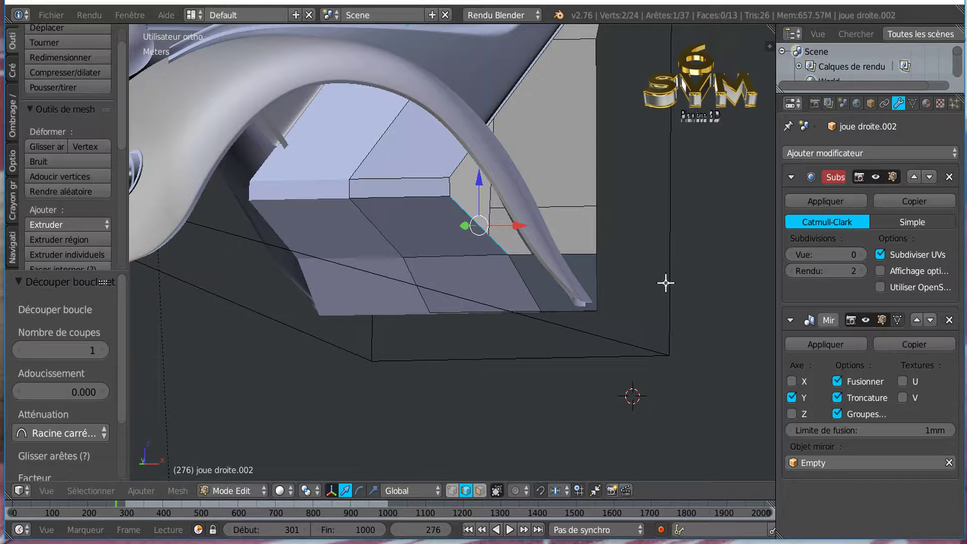
{"action": "right_click", "coordinate": [604, 220], "text": "shift"}
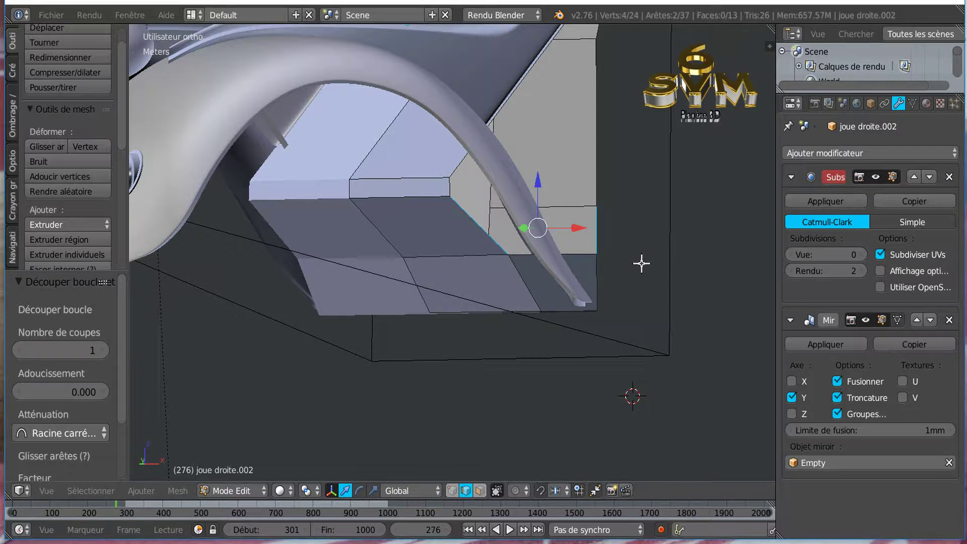
{"action": "key", "text": "f"}
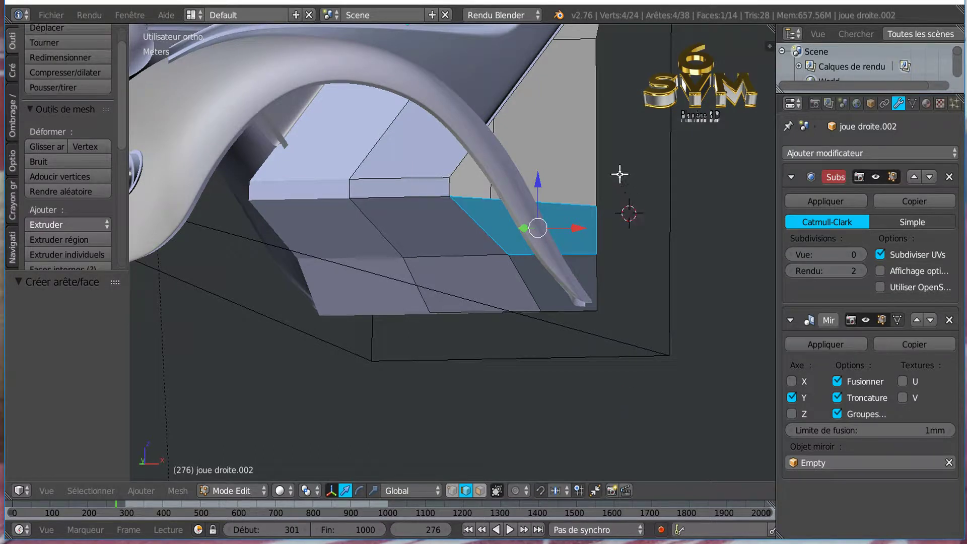
Step: Edge-slide the new rear-face loop by a factor of about -0.048 to level the top of the side face
{"action": "middle_click_drag", "start_coordinate": [608, 242], "coordinate": [592, 214]}
{"action": "right_click", "coordinate": [616, 194]}
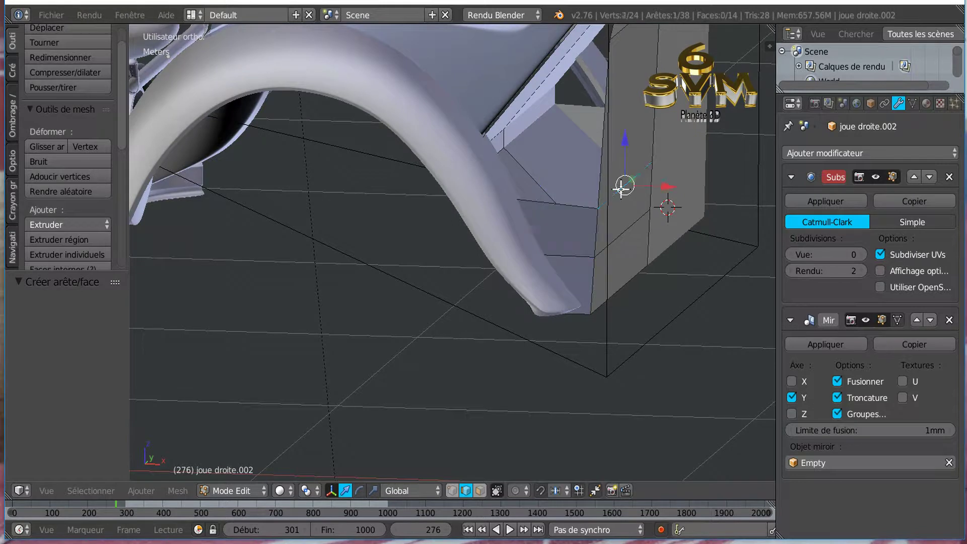
{"action": "middle_click_drag", "start_coordinate": [668, 309], "coordinate": [701, 301]}
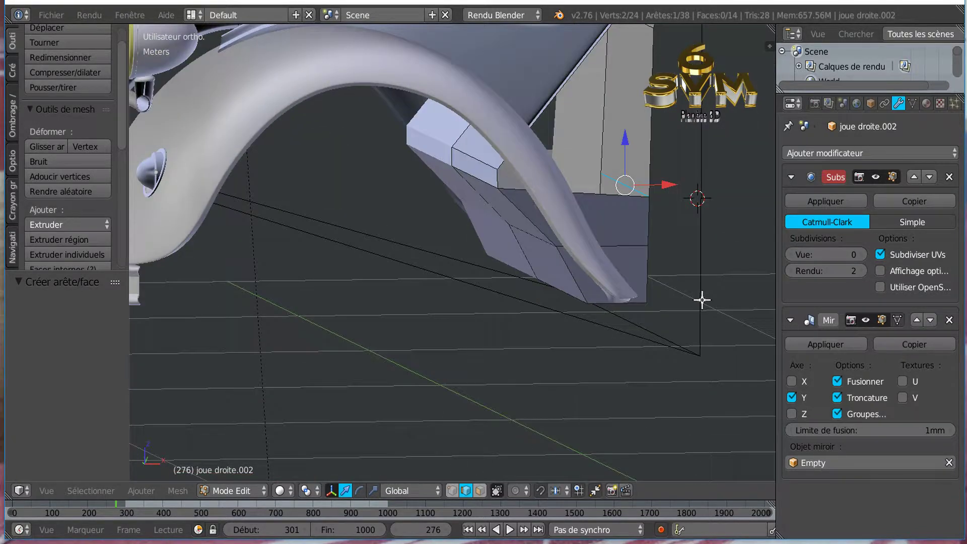
{"action": "key", "text": "g"}
{"action": "key", "text": "g"}
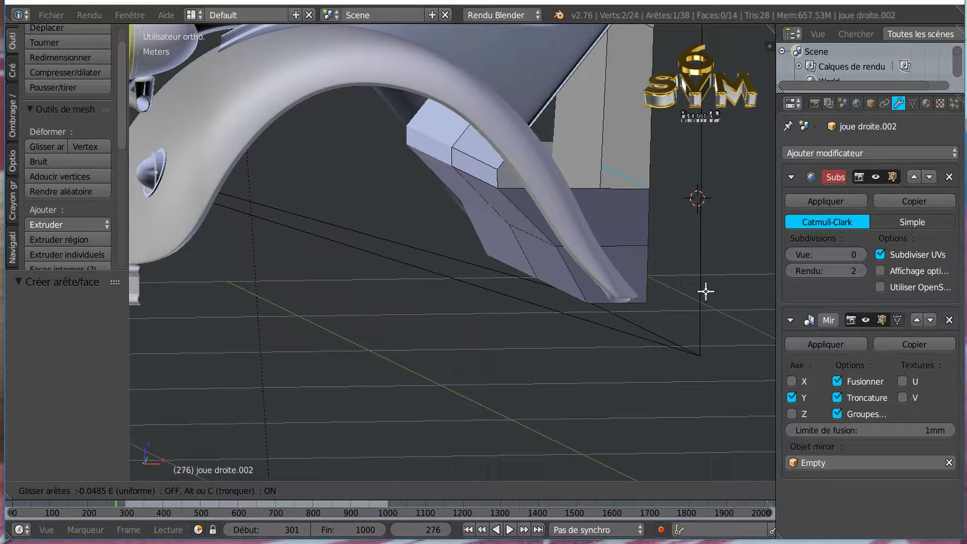
{"action": "left_click", "coordinate": [704, 289]}
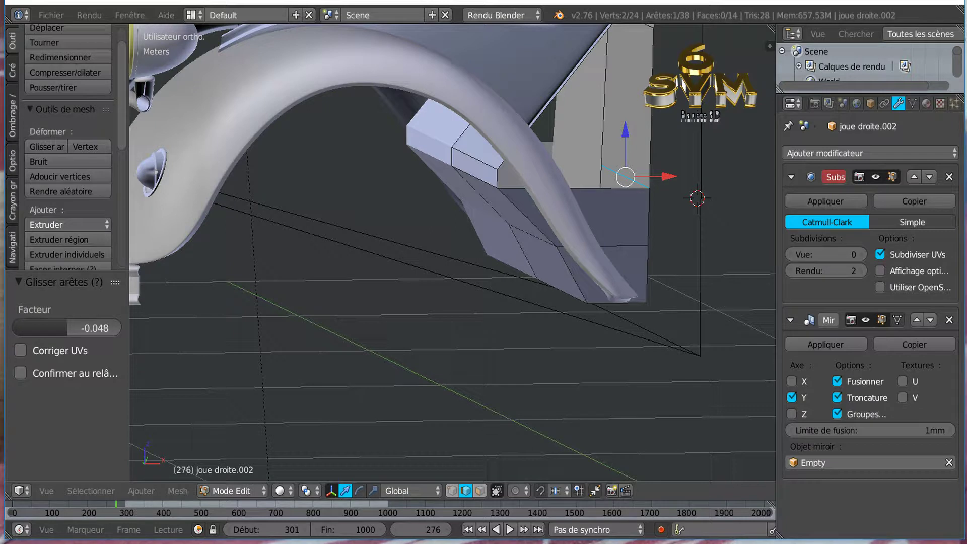
Step: Add another horizontal loop cut just above the previous one and fill the narrow side face between its outer edge and the short front edge
{"action": "key", "text": "ctrl+r"}
{"action": "left_click", "coordinate": [650, 118]}
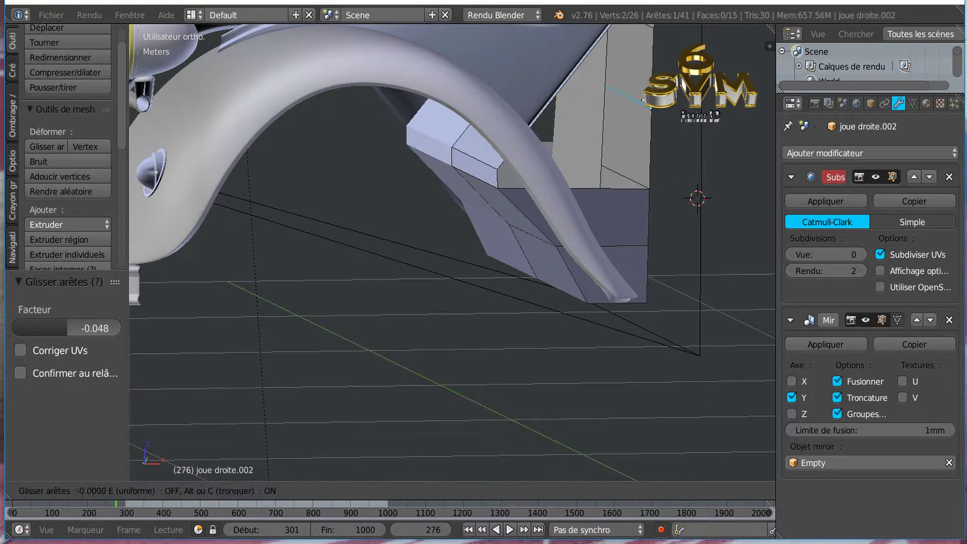
{"action": "left_click", "coordinate": [669, 152]}
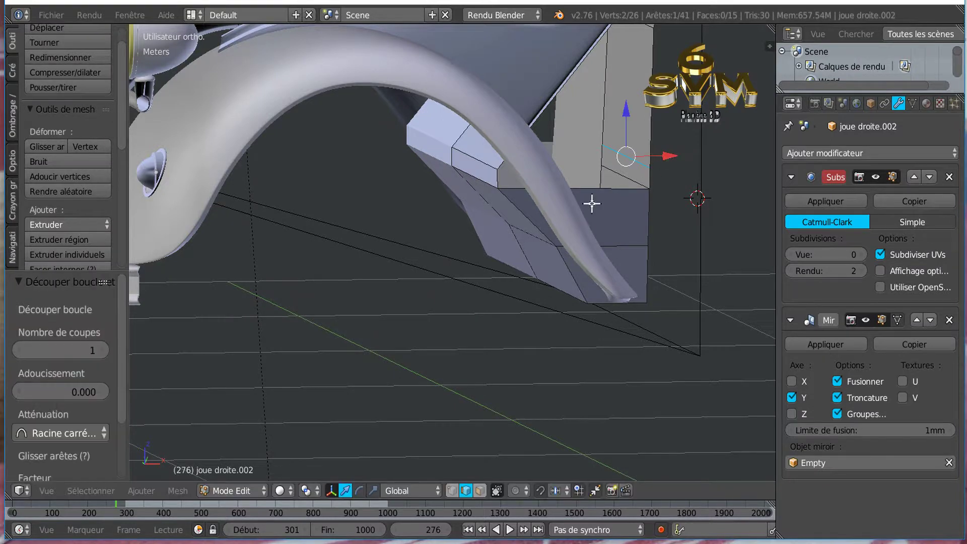
{"action": "right_click", "coordinate": [496, 182]}
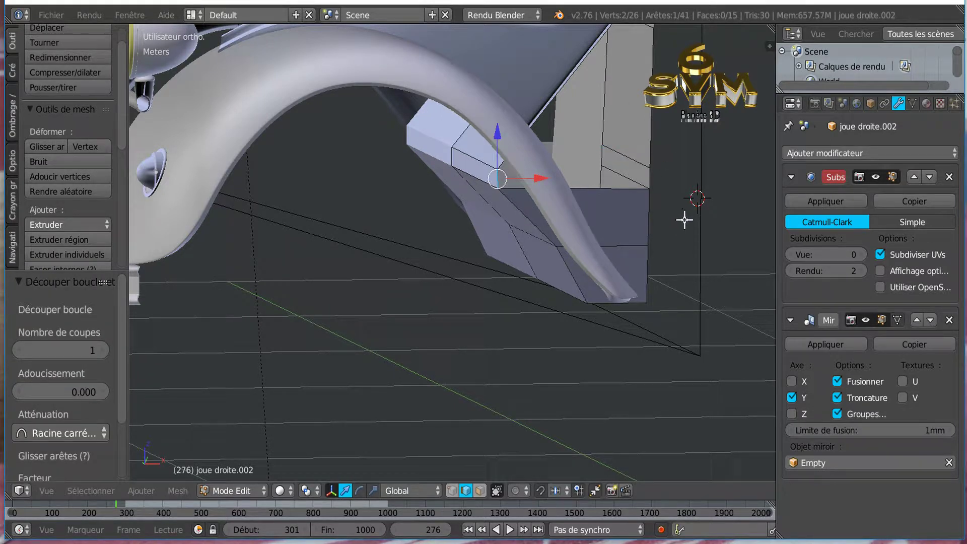
{"action": "right_click", "coordinate": [662, 178], "text": "shift"}
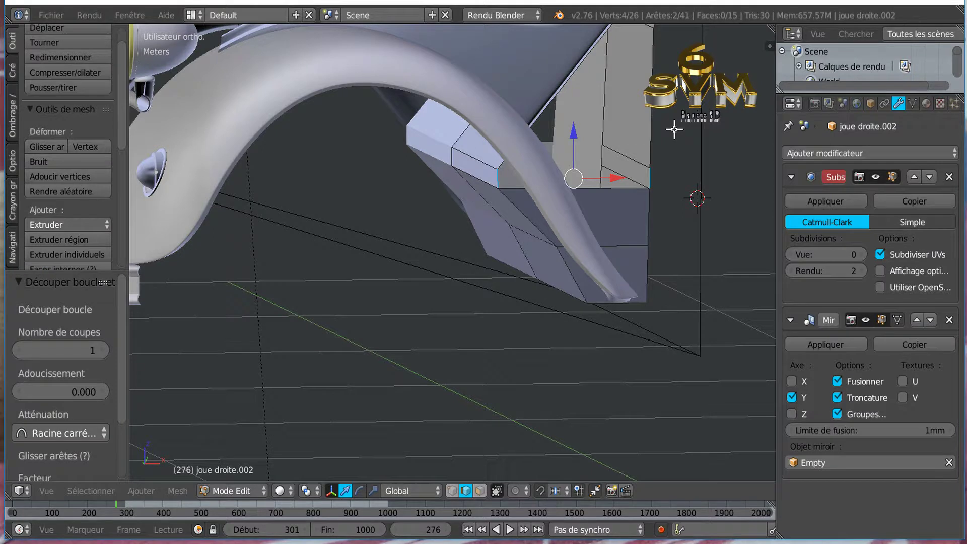
{"action": "key", "text": "f"}
Step: Switch to Object Mode and hide the cheek panel joue droite and the matching cheek panel on the opposite side
{"action": "middle_click_drag", "start_coordinate": [630, 221], "coordinate": [690, 234]}
{"action": "scroll", "coordinate": [632, 214], "scroll_direction": "down", "scroll_amount": 3}
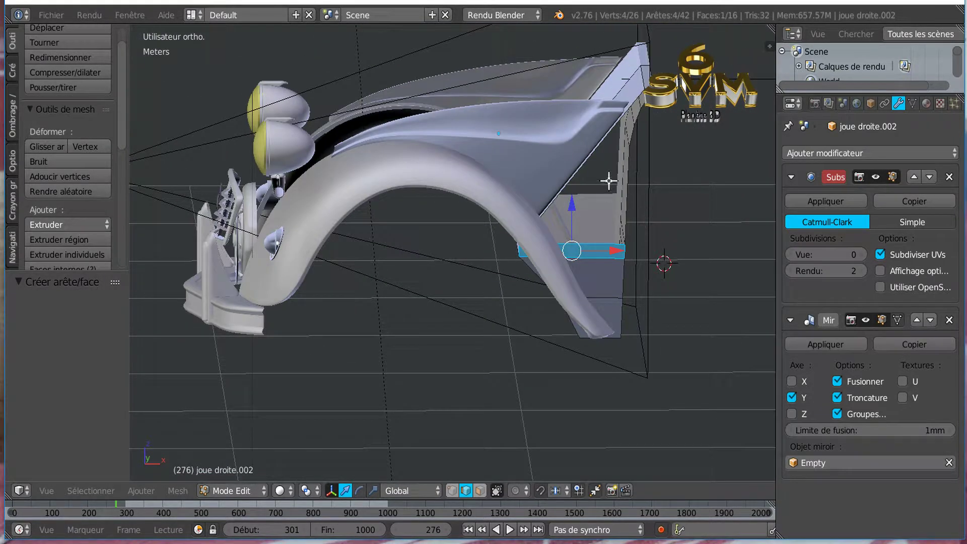
{"action": "middle_click_drag", "start_coordinate": [609, 182], "coordinate": [611, 174]}
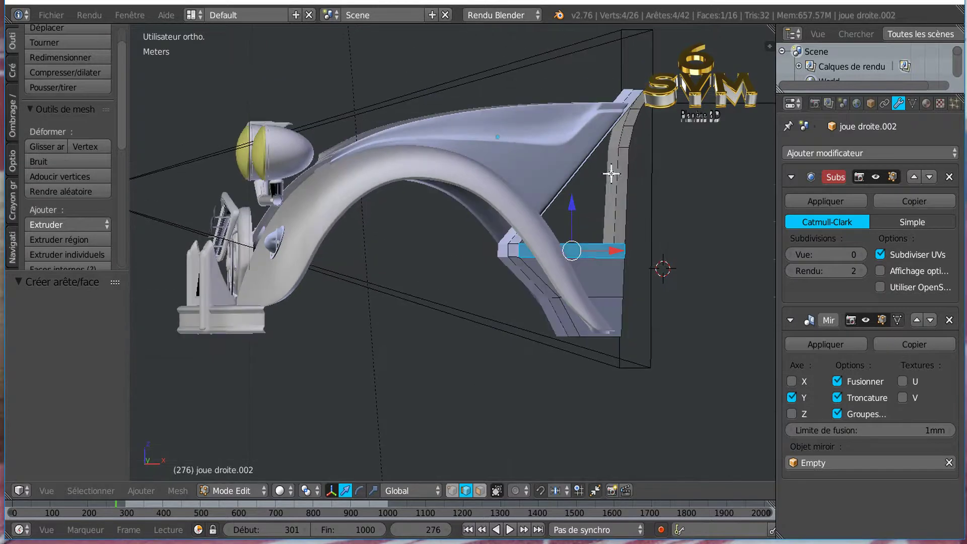
{"action": "key", "text": "Tab"}
{"action": "right_click", "coordinate": [530, 152]}
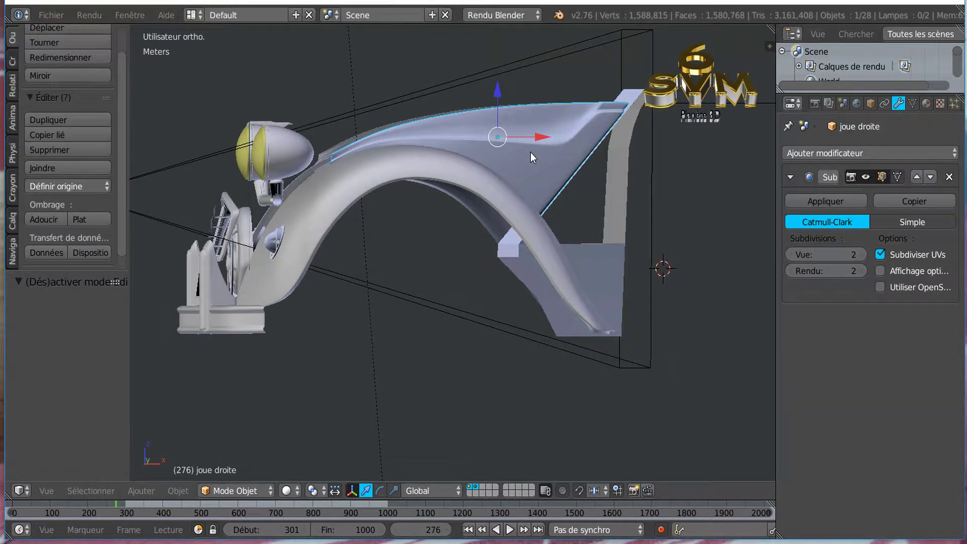
{"action": "key", "text": "h"}
{"action": "middle_click_drag", "start_coordinate": [543, 191], "coordinate": [528, 103]}
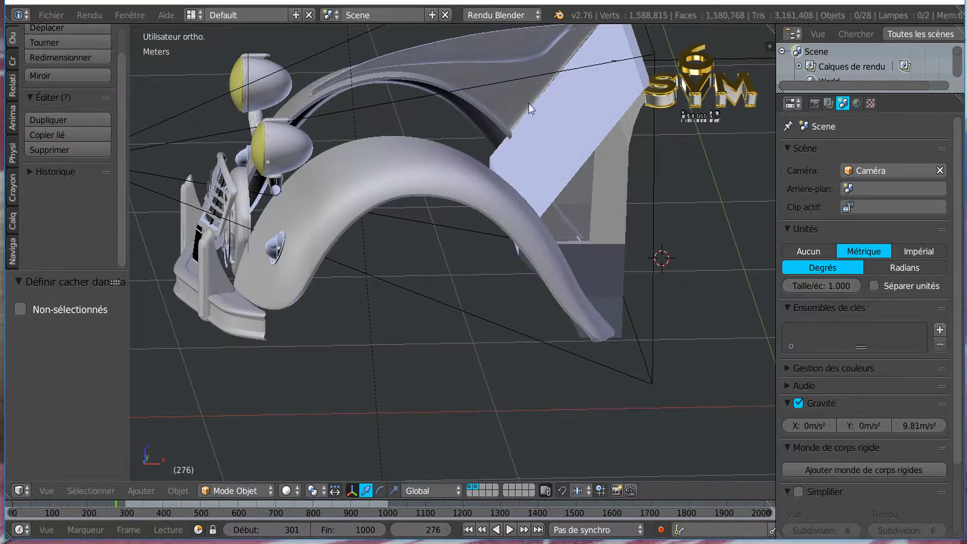
{"action": "right_click", "coordinate": [524, 59]}
{"action": "key", "text": "h"}
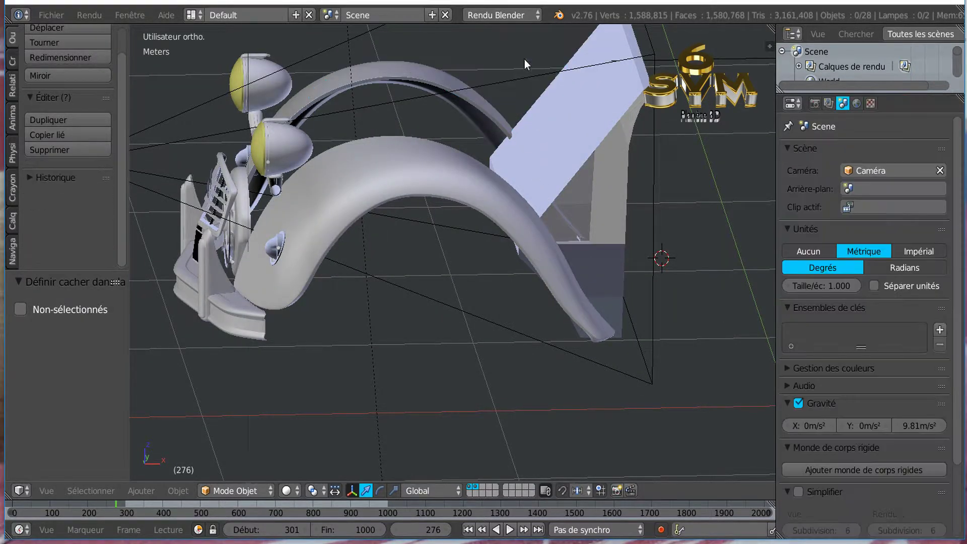
Step: Hide the near front fender object clignotant and reopen joue droite.002 for mesh editing
{"action": "right_click", "coordinate": [584, 189]}
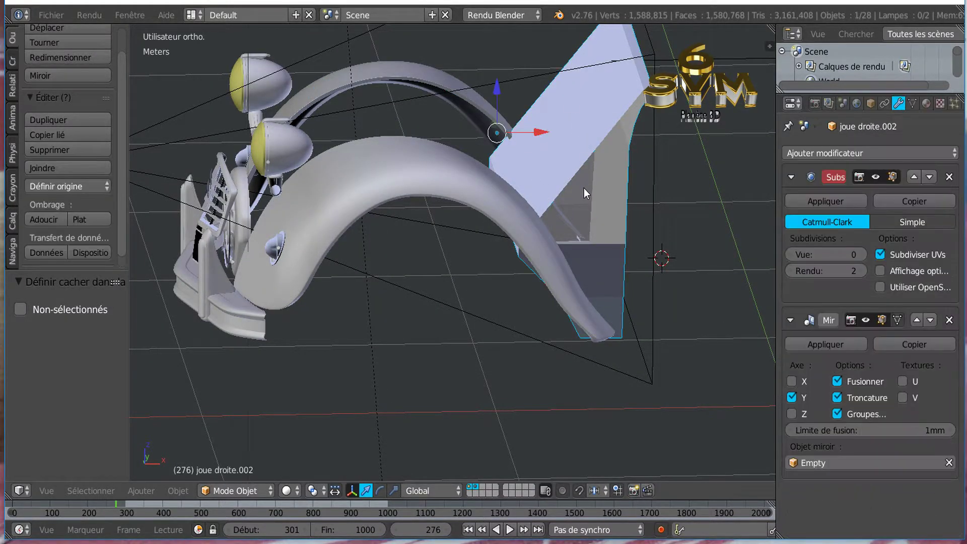
{"action": "right_click", "coordinate": [517, 208]}
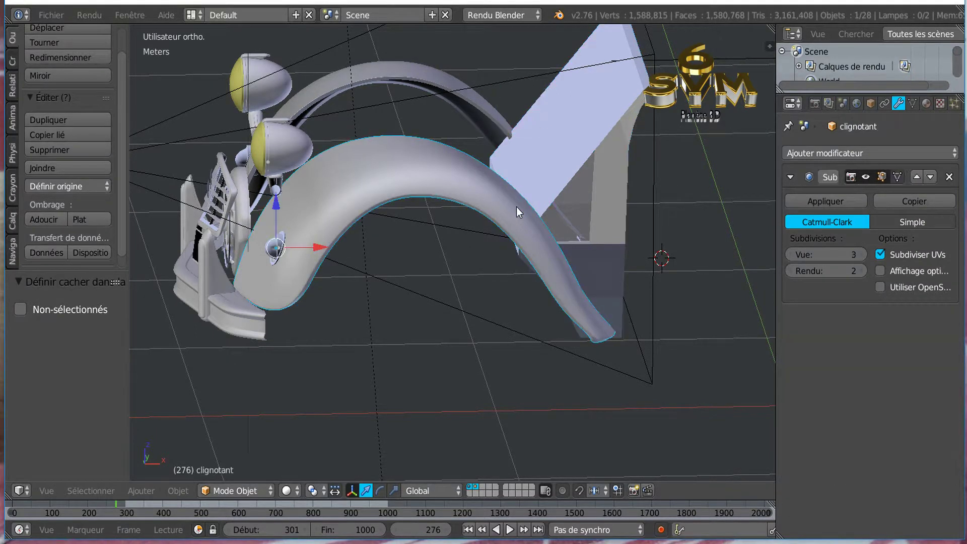
{"action": "key", "text": "h"}
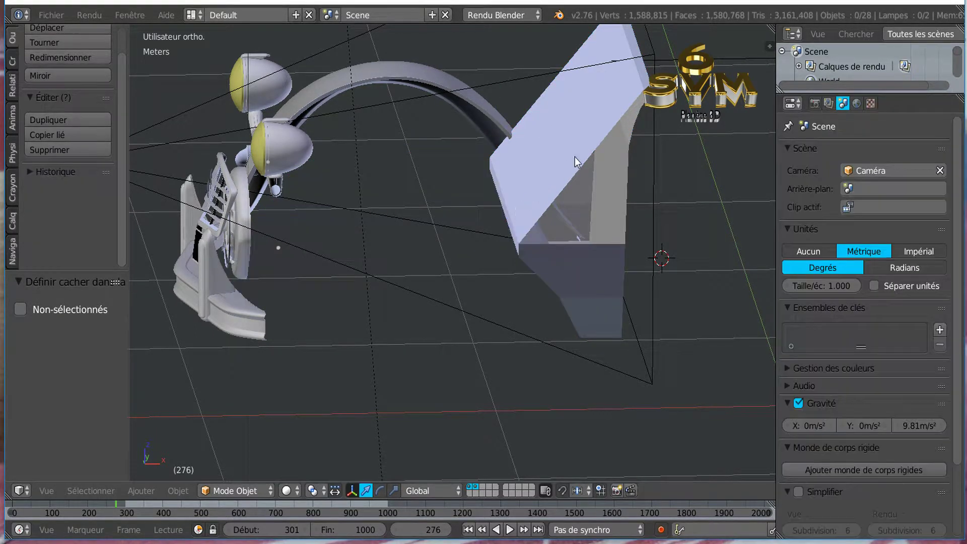
{"action": "right_click", "coordinate": [522, 195]}
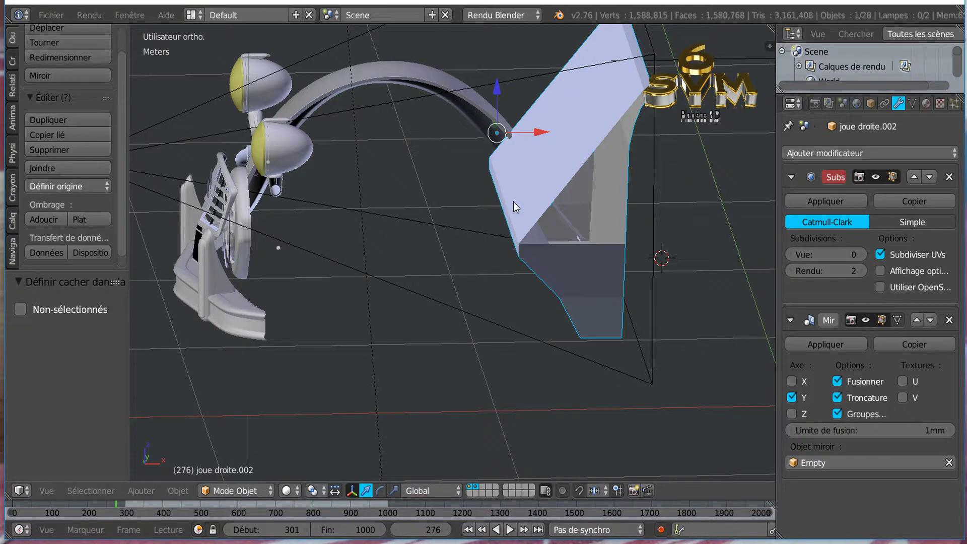
{"action": "key", "text": "Tab"}
{"action": "mouse_move", "coordinate": [513, 201]}
{"action": "middle_mouse_down"}
{"action": "mouse_move", "coordinate": [513, 183]}
{"action": "mouse_move", "coordinate": [519, 209]}
{"action": "middle_mouse_up"}
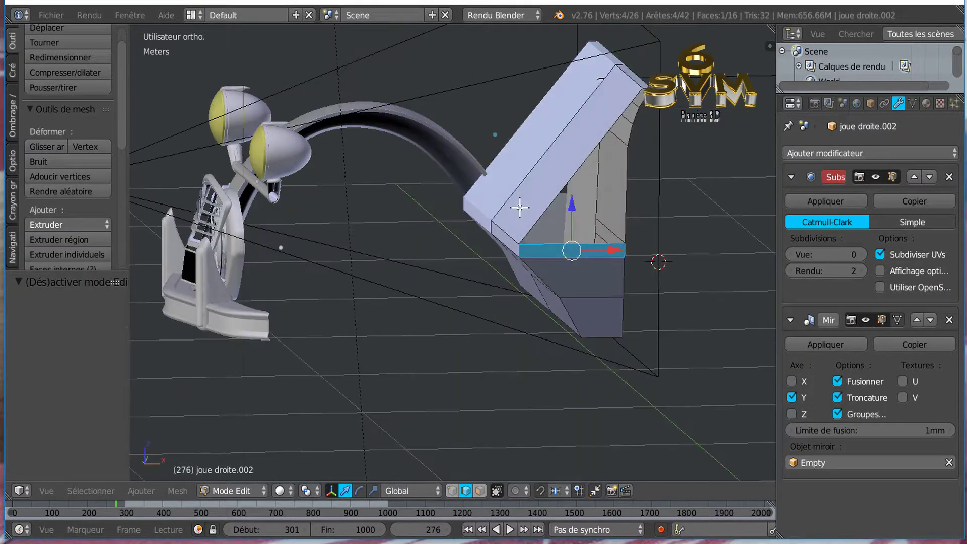
Step: Add a loop cut across the outer sloping top strip of the side extension, slid by a factor of about 0.226
{"action": "scroll", "coordinate": [539, 209], "scroll_direction": "up", "scroll_amount": 5}
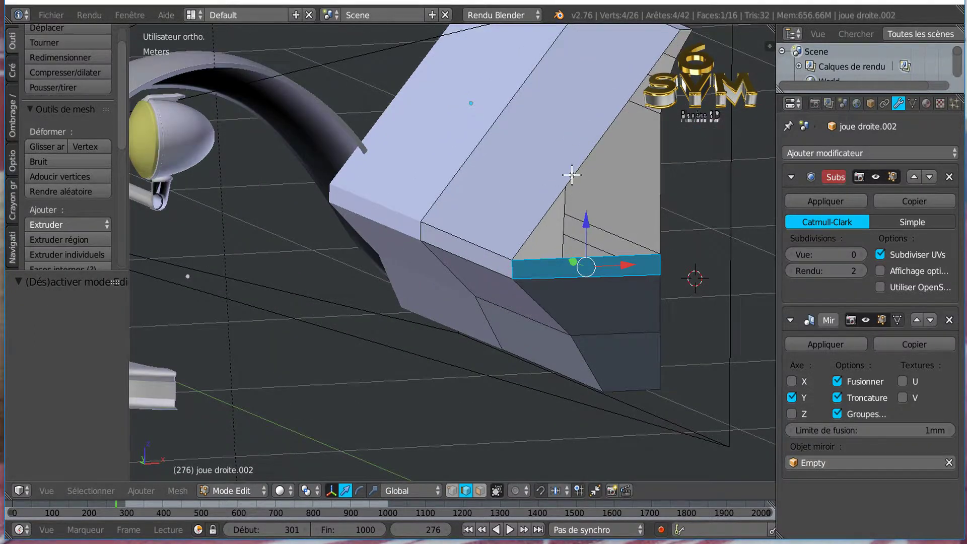
{"action": "middle_click_drag", "start_coordinate": [571, 175], "coordinate": [559, 167]}
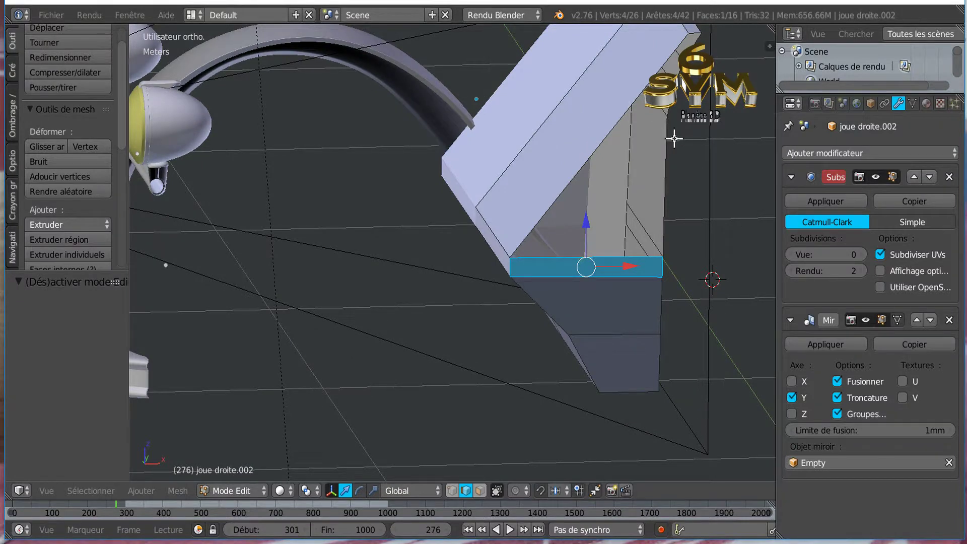
{"action": "middle_click_drag", "start_coordinate": [674, 139], "coordinate": [673, 143]}
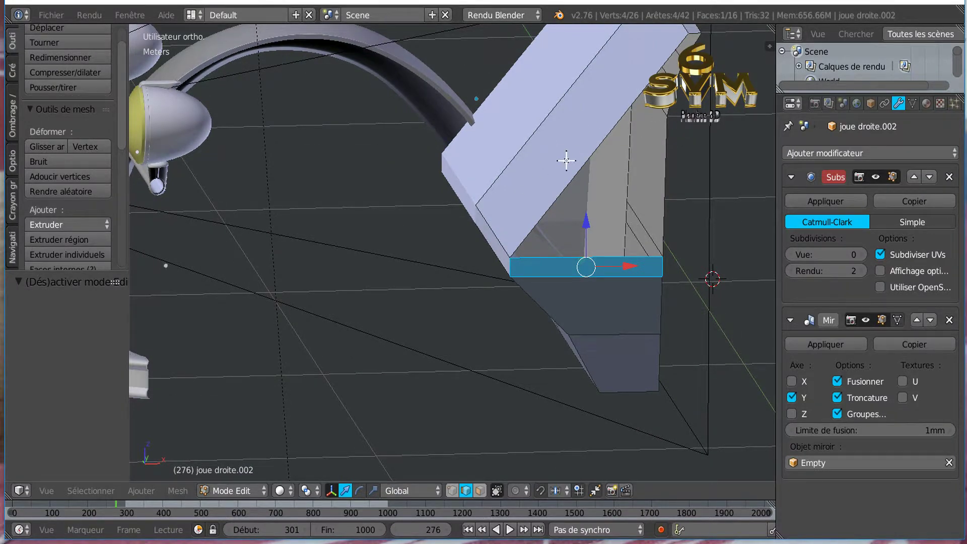
{"action": "middle_click_drag", "start_coordinate": [566, 161], "coordinate": [565, 156]}
{"action": "middle_click_drag", "start_coordinate": [630, 164], "coordinate": [614, 147]}
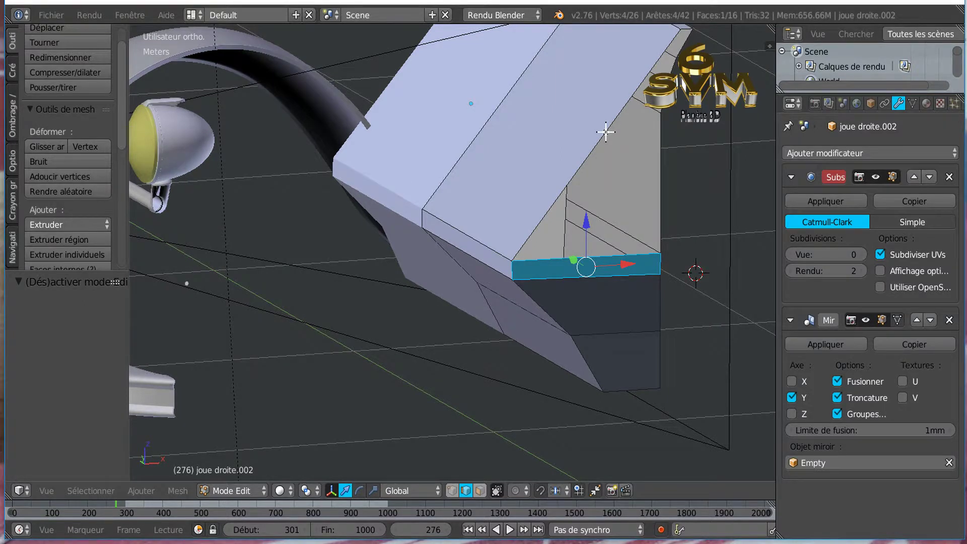
{"action": "key", "text": "ctrl+r"}
{"action": "left_click", "coordinate": [609, 131]}
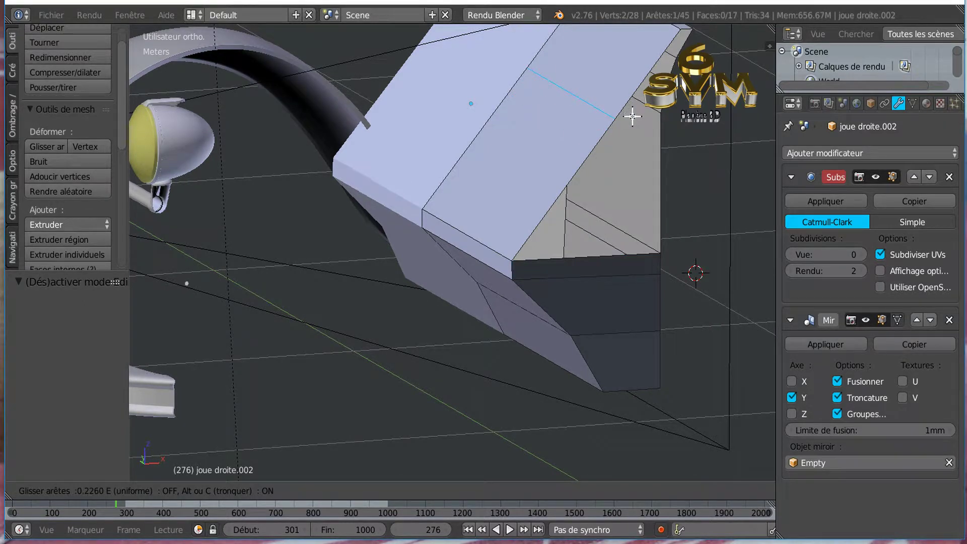
{"action": "left_click", "coordinate": [633, 117]}
Step: Fill the open side area between the lower sloping edge beside the new cut and the rear vertical edge
{"action": "mouse_move", "coordinate": [594, 183]}
{"action": "middle_mouse_down"}
{"action": "mouse_move", "coordinate": [556, 168]}
{"action": "mouse_move", "coordinate": [600, 184]}
{"action": "middle_mouse_up"}
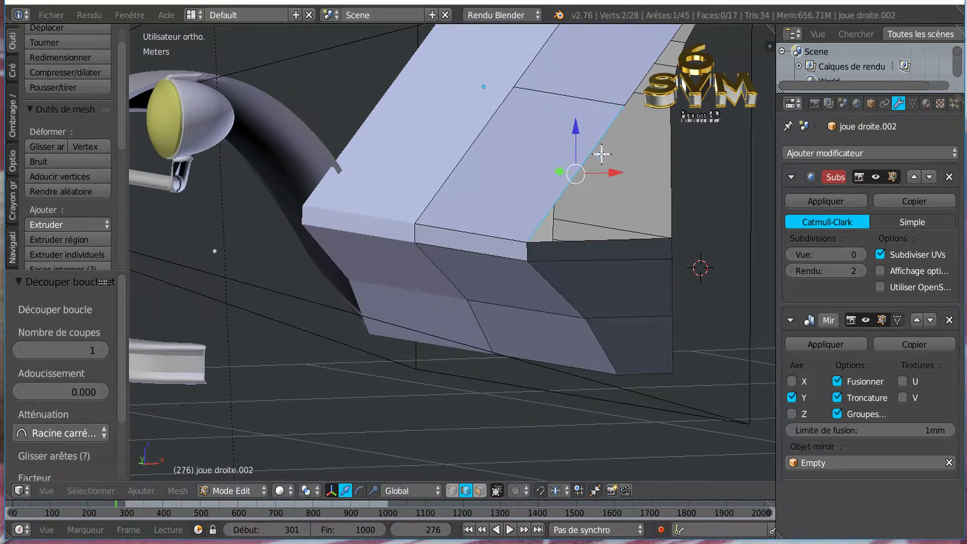
{"action": "right_click", "coordinate": [671, 154], "text": "shift"}
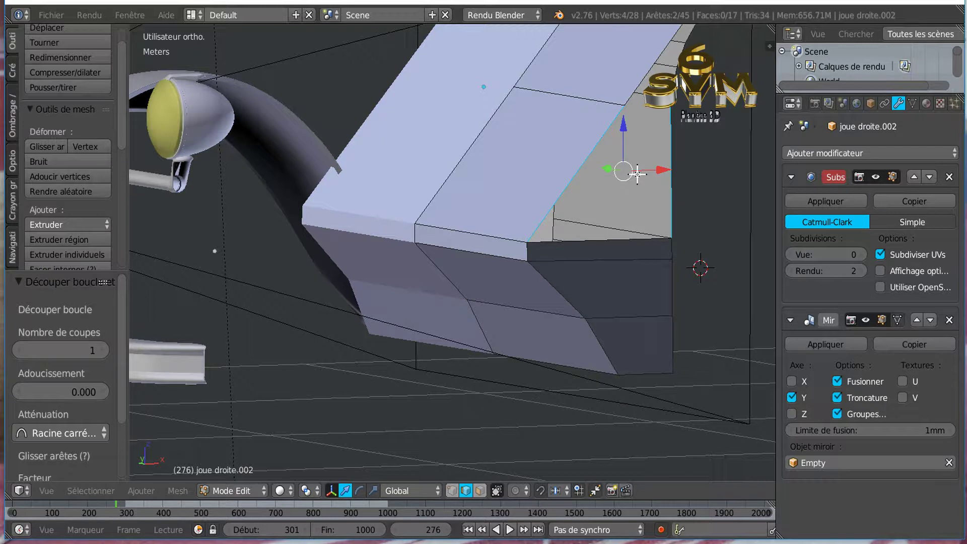
{"action": "key", "text": "f"}
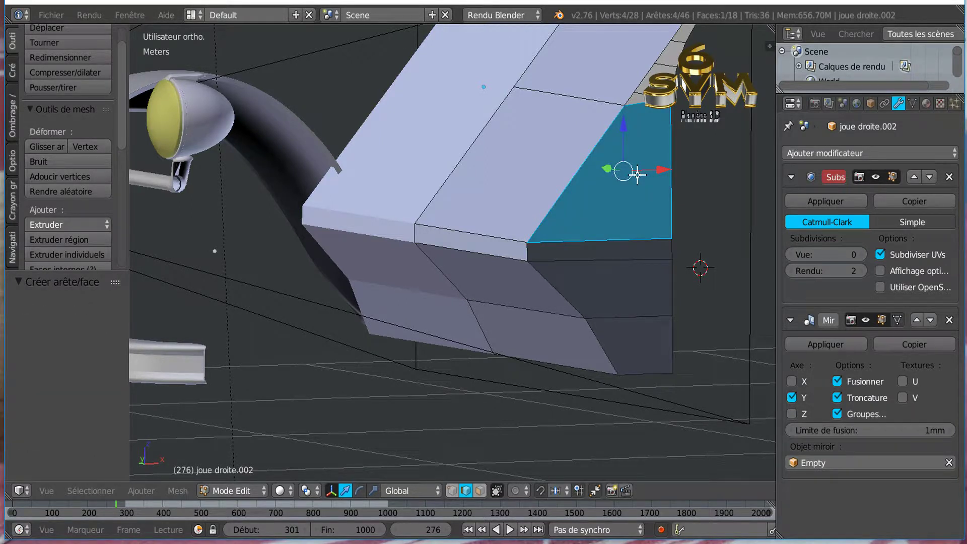
Step: Edge-slide the new cross edge on the sloping strip by a factor of about 0.099 to level the top of the filled face
{"action": "right_click", "coordinate": [583, 103]}
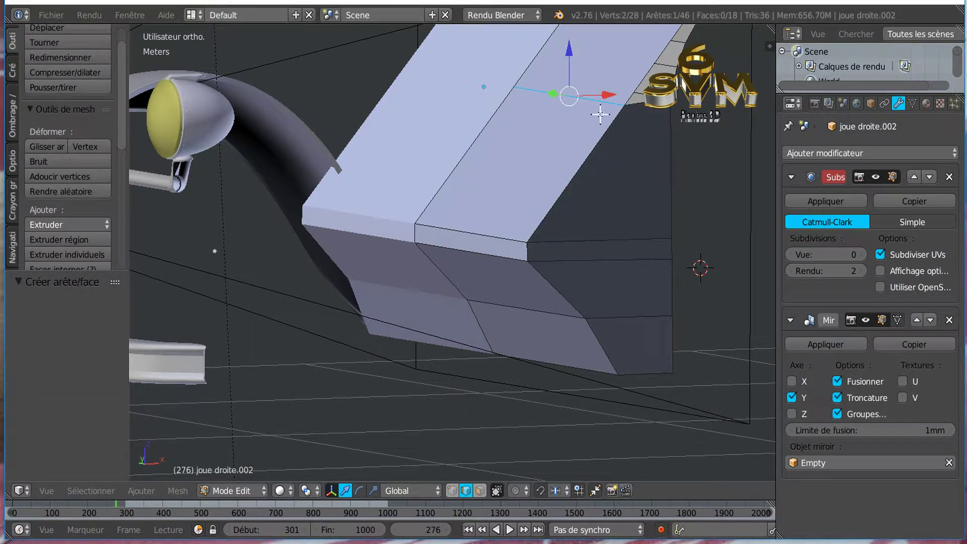
{"action": "key", "text": "g"}
{"action": "key", "text": "g"}
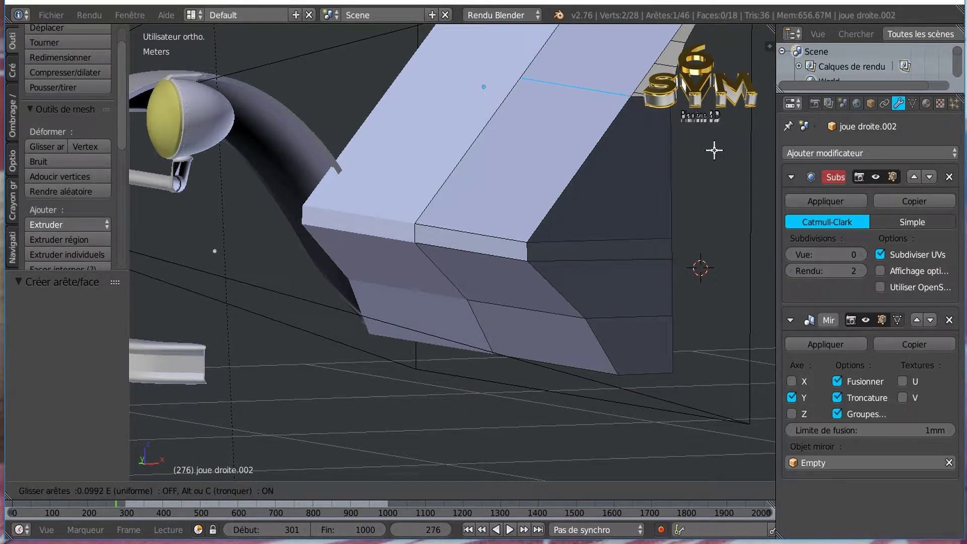
{"action": "left_click", "coordinate": [714, 150]}
Step: Add another loop cut across the sloping strip just above the previous cross edge, slid by a factor of about -0.407
{"action": "middle_click_drag", "start_coordinate": [667, 205], "coordinate": [578, 181]}
{"action": "middle_click_drag", "start_coordinate": [652, 238], "coordinate": [630, 270]}
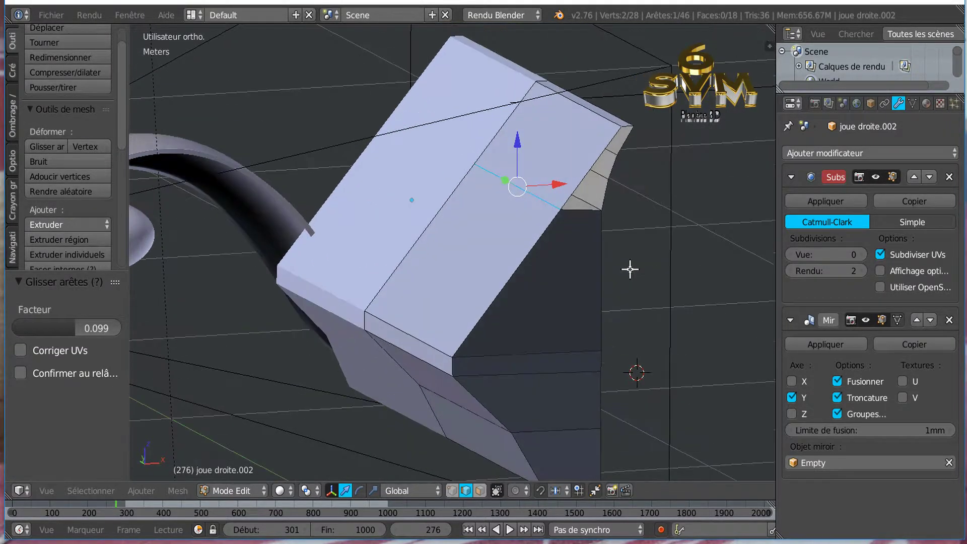
{"action": "key", "text": "ctrl+r"}
{"action": "left_click", "coordinate": [581, 179]}
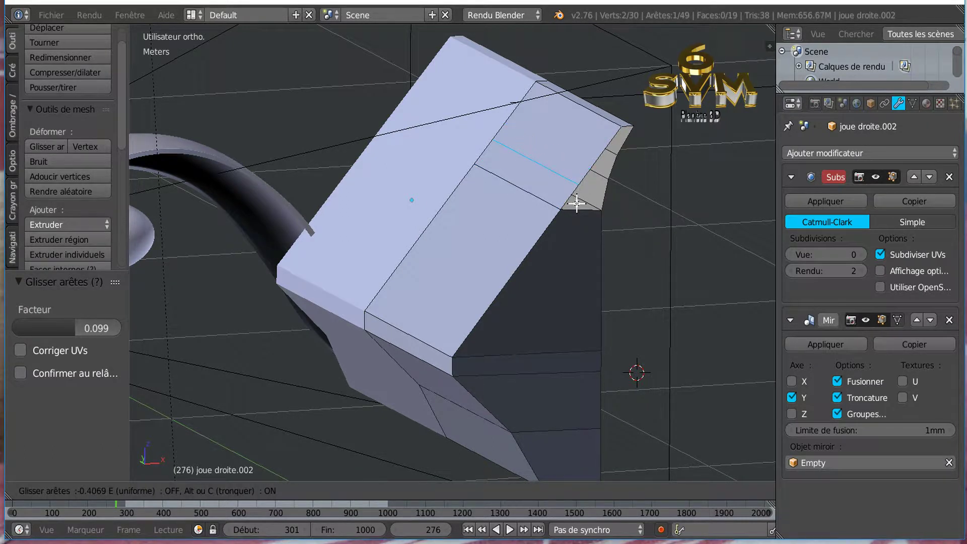
{"action": "left_click", "coordinate": [577, 203]}
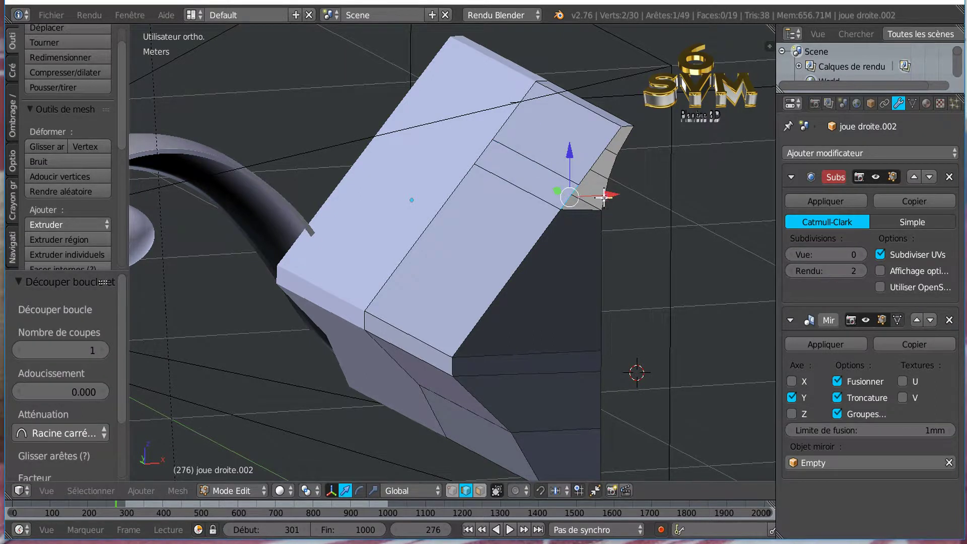
Step: Select the two facing edges of the lowest gap on the cheek's side and fill it with a face
{"action": "right_click", "coordinate": [621, 189], "text": "shift"}
{"action": "right_click", "coordinate": [612, 198], "text": "shift"}
{"action": "right_click", "coordinate": [621, 175], "text": "shift"}
{"action": "key", "text": "f"}
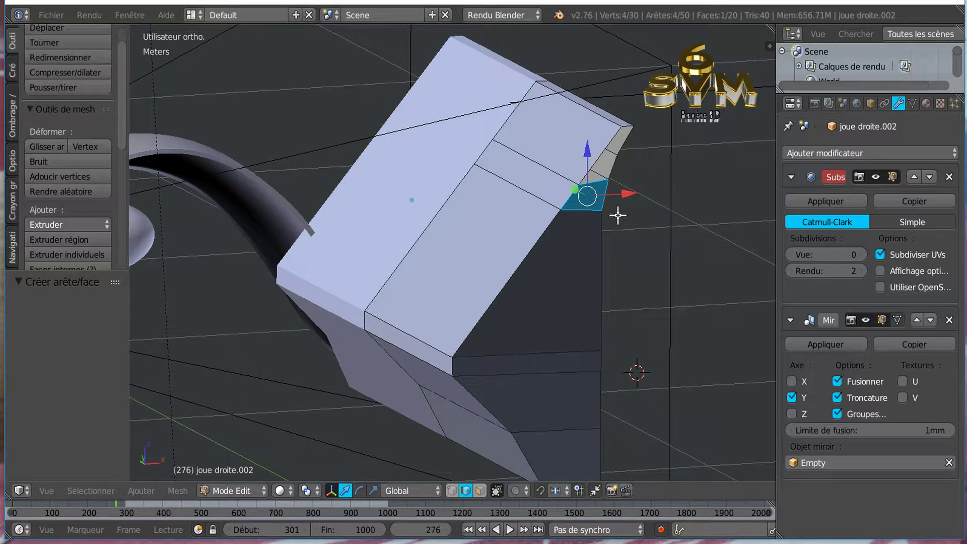
Step: Slide the upper crosswise edge upward by a factor of about 0.1 and add a centred loop cut across the strip above it
{"action": "right_click", "coordinate": [558, 178]}
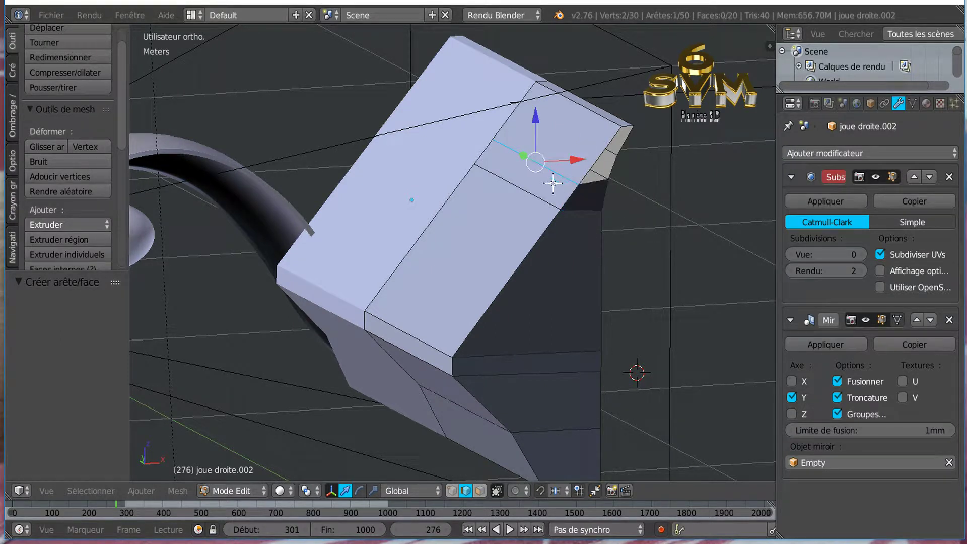
{"action": "key", "text": "g"}
{"action": "key", "text": "g"}
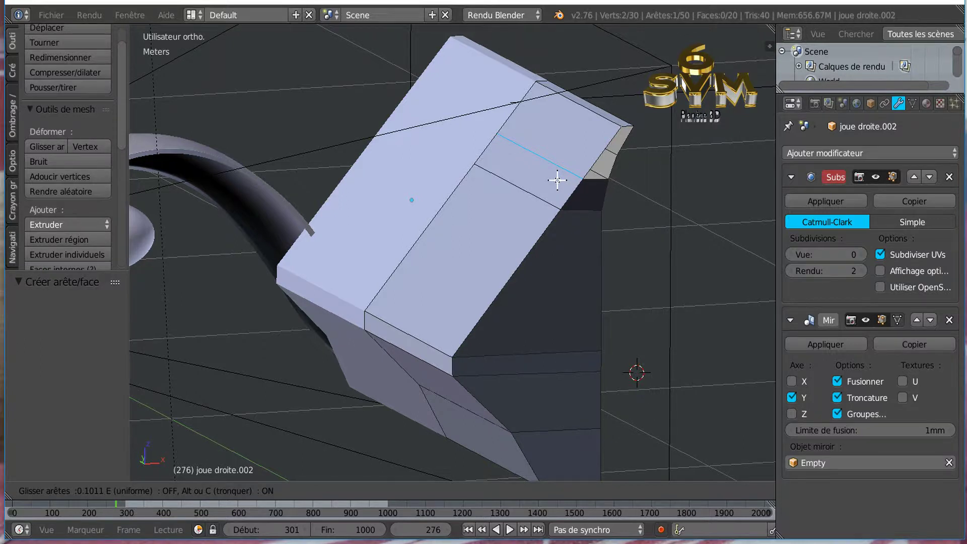
{"action": "left_click", "coordinate": [557, 180]}
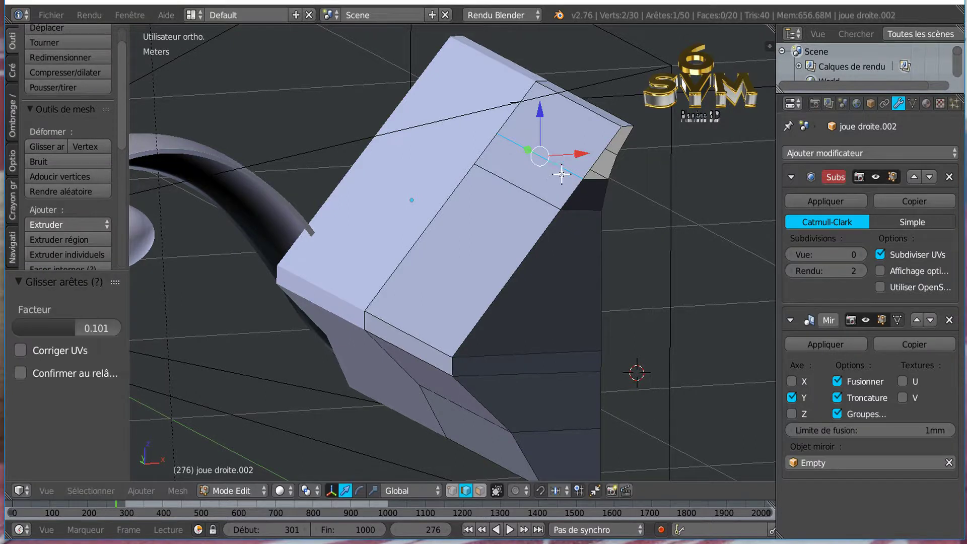
{"action": "key", "text": "ctrl+r"}
{"action": "left_click", "coordinate": [598, 154]}
{"action": "right_click", "coordinate": [598, 154]}
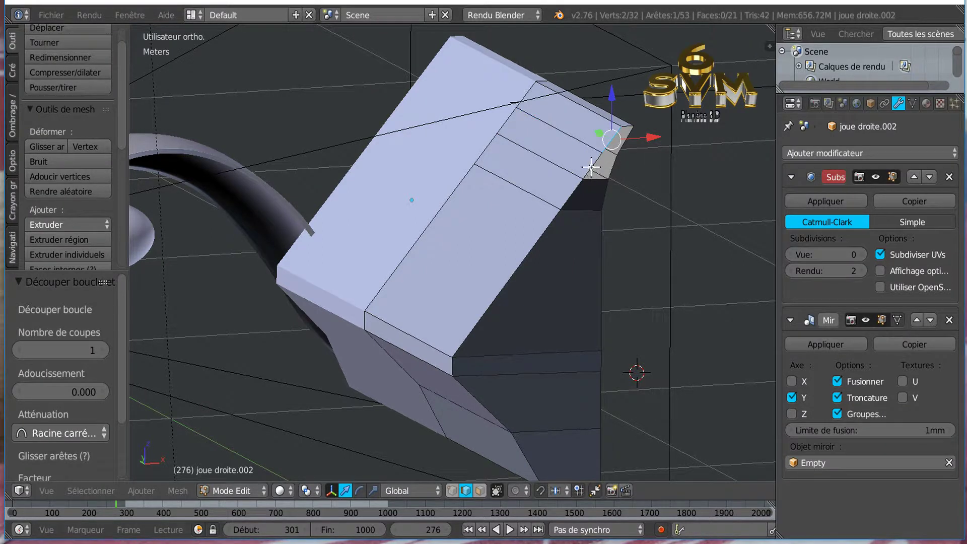
Step: Fill the two remaining gaps at the upper corner of the cheek's side with faces
{"action": "right_click", "coordinate": [617, 168]}
{"action": "right_click", "coordinate": [619, 171], "text": "shift"}
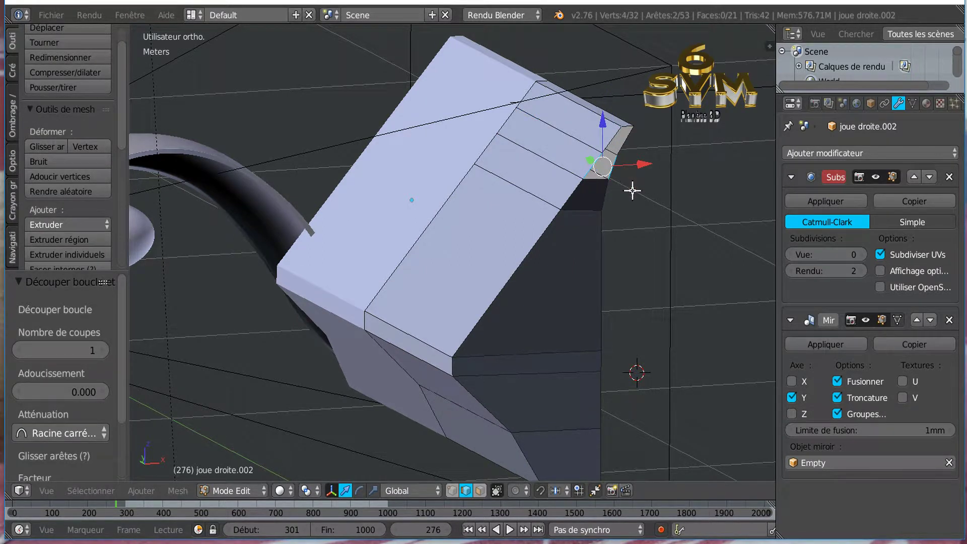
{"action": "key", "text": "f"}
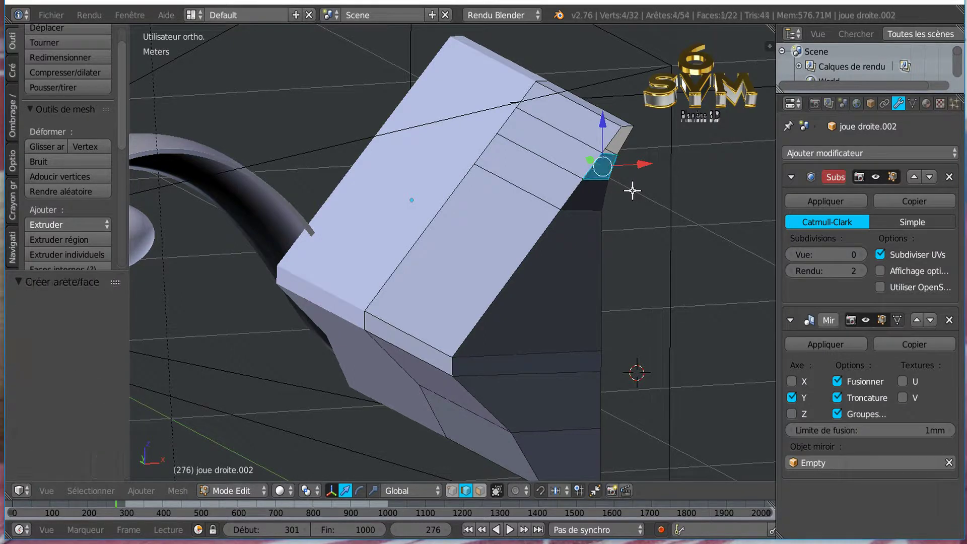
{"action": "right_click", "coordinate": [620, 144]}
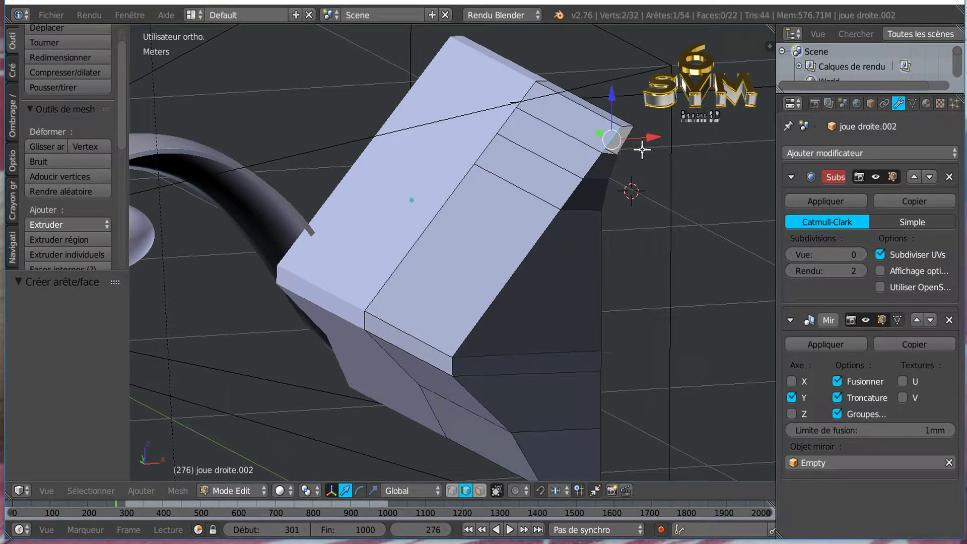
{"action": "right_click", "coordinate": [641, 147], "text": "shift"}
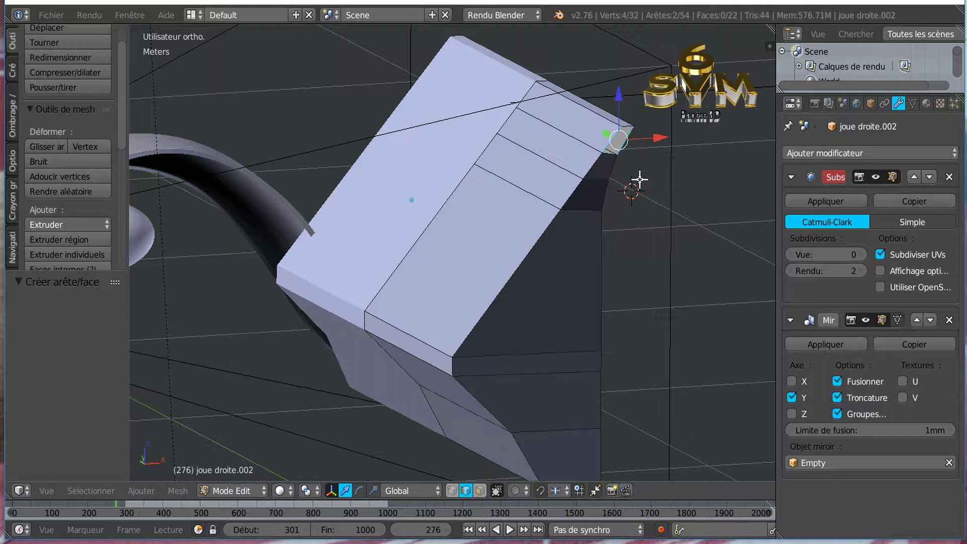
{"action": "key", "text": "f"}
Step: Select all seven faces of the cheek's side and flatten them with LoopTools Flatten using the Best fit plane
{"action": "middle_click_drag", "start_coordinate": [620, 276], "coordinate": [576, 399]}
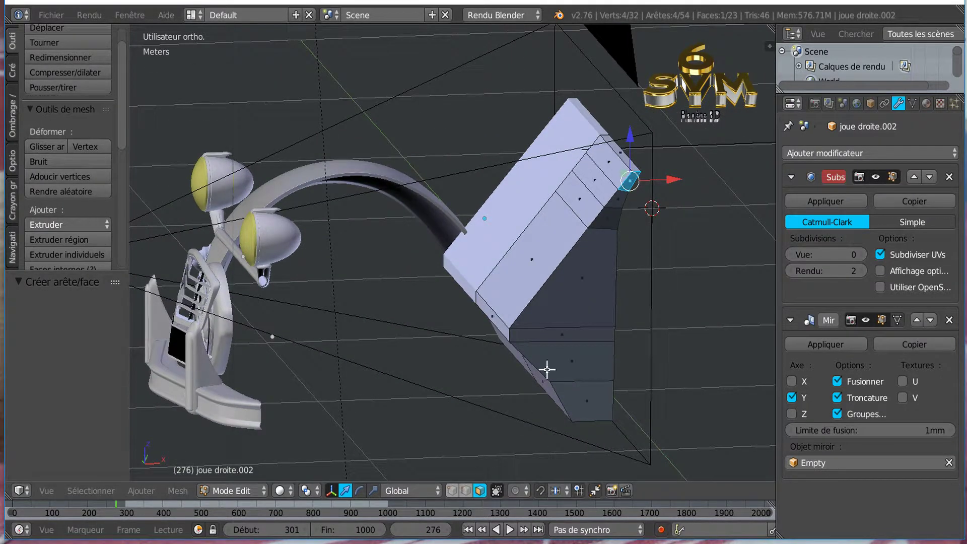
{"action": "left_click", "coordinate": [619, 199], "text": "shift"}
{"action": "left_click", "coordinate": [609, 218], "text": "shift"}
{"action": "left_click", "coordinate": [600, 271], "text": "shift"}
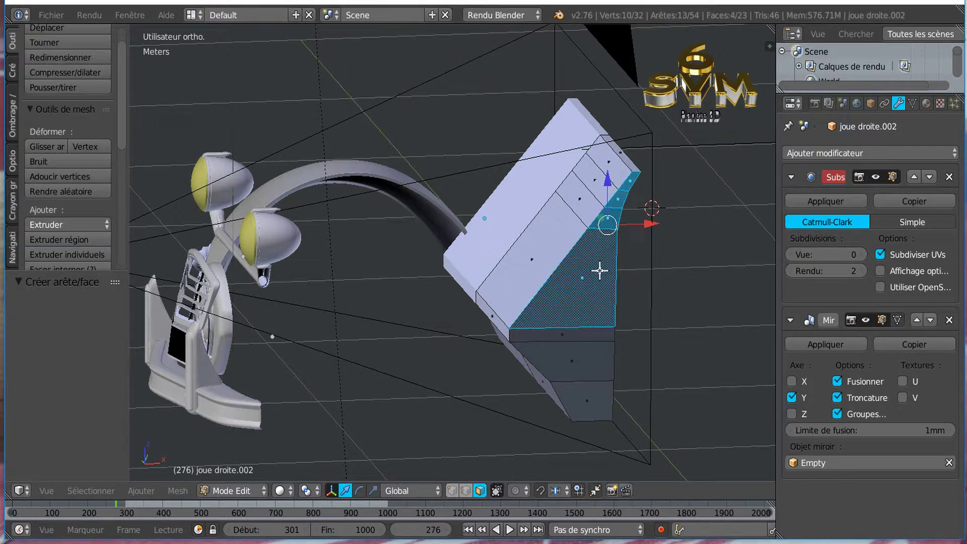
{"action": "left_click", "coordinate": [577, 333], "text": "shift"}
{"action": "left_click", "coordinate": [575, 355], "text": "shift"}
{"action": "left_click", "coordinate": [580, 391], "text": "shift"}
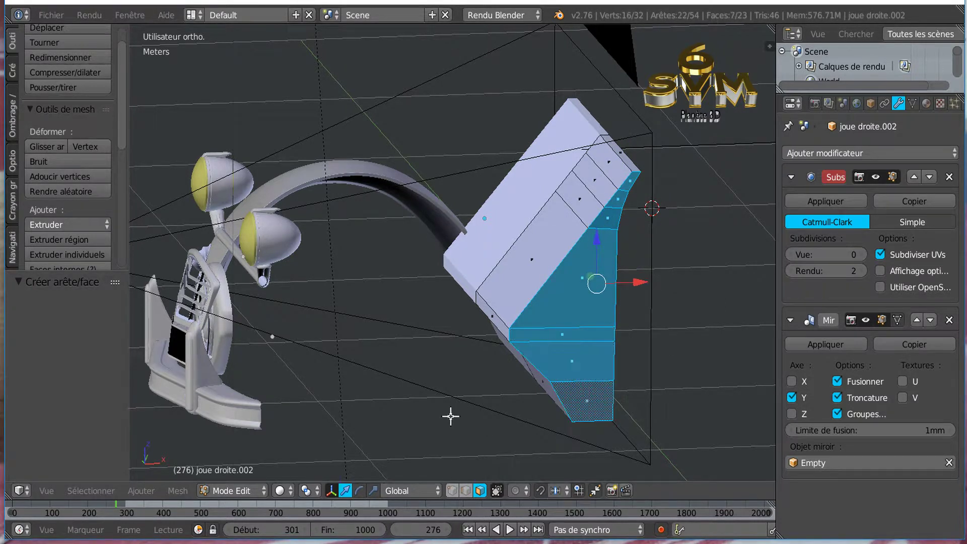
{"action": "middle_click_drag", "start_coordinate": [450, 416], "coordinate": [546, 391]}
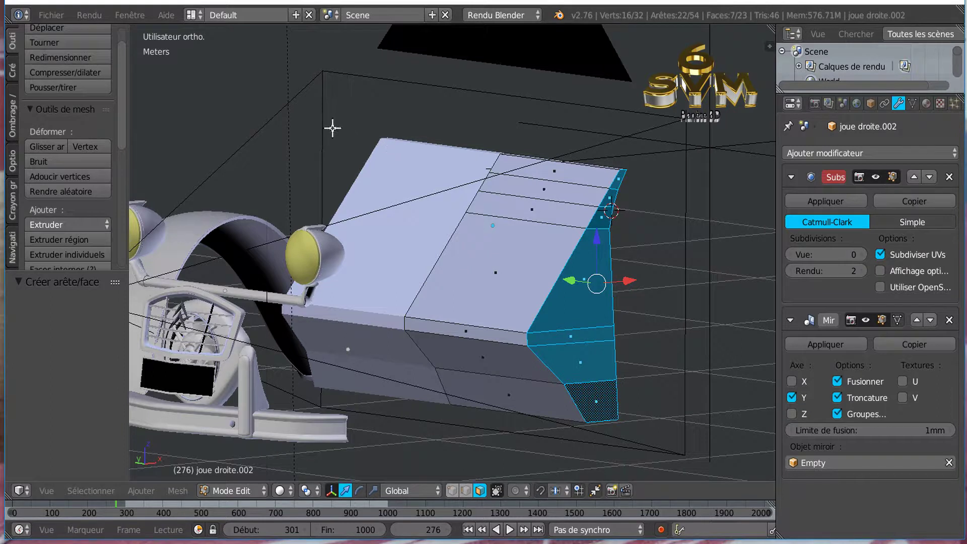
{"action": "key", "text": "w"}
{"action": "mouse_move", "coordinate": [332, 125]}
{"action": "left_click", "coordinate": [401, 171]}
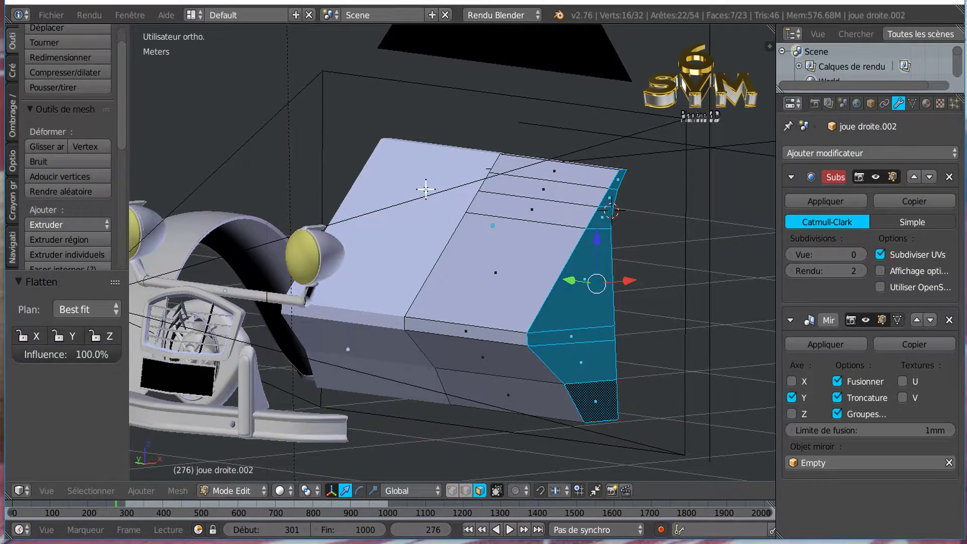
Step: Examine the flattened side of the cheek from the front, the outside and the back to check its alignment
{"action": "middle_click_drag", "start_coordinate": [551, 295], "coordinate": [624, 216]}
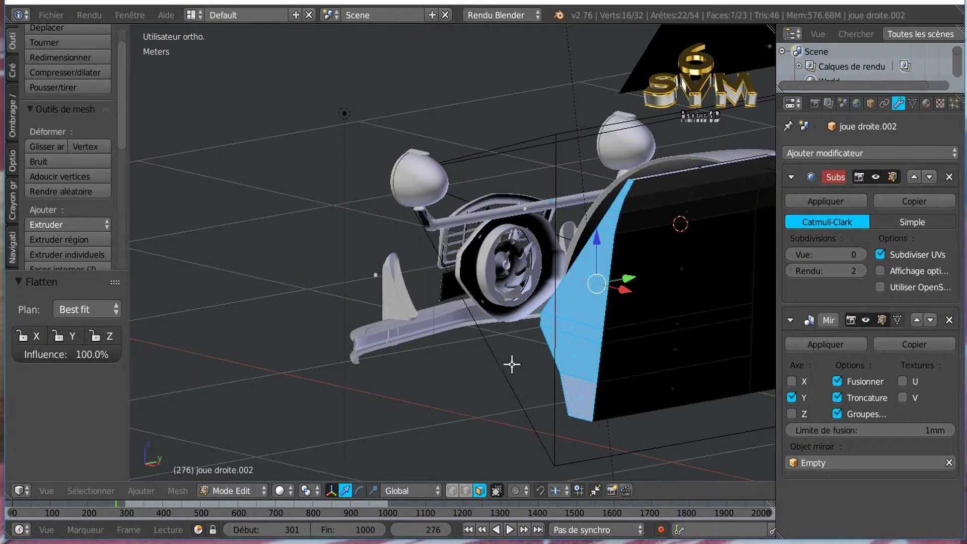
{"action": "middle_click_drag", "start_coordinate": [633, 347], "coordinate": [663, 349]}
{"action": "middle_click_drag", "start_coordinate": [633, 307], "coordinate": [653, 296]}
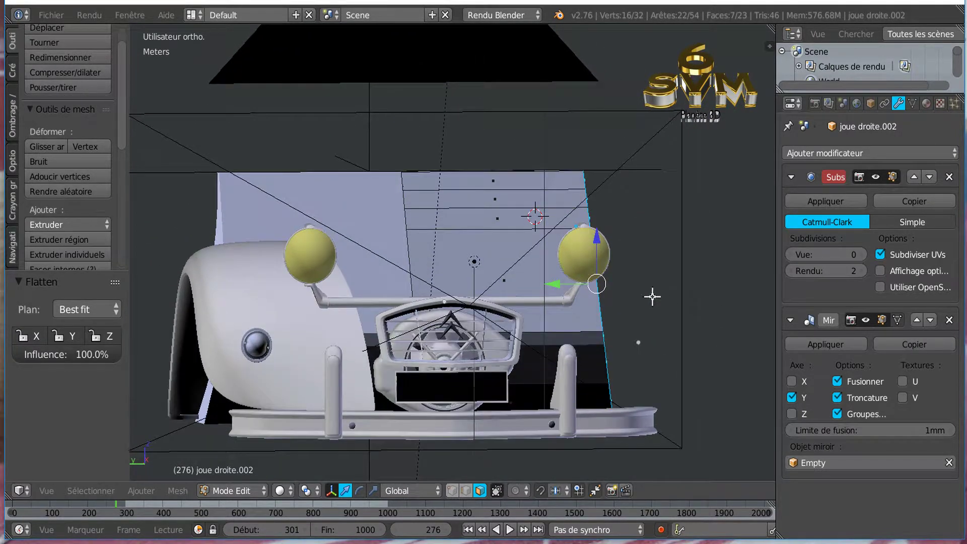
{"action": "middle_click_drag", "start_coordinate": [723, 300], "coordinate": [530, 338]}
{"action": "middle_click_drag", "start_coordinate": [625, 342], "coordinate": [697, 337]}
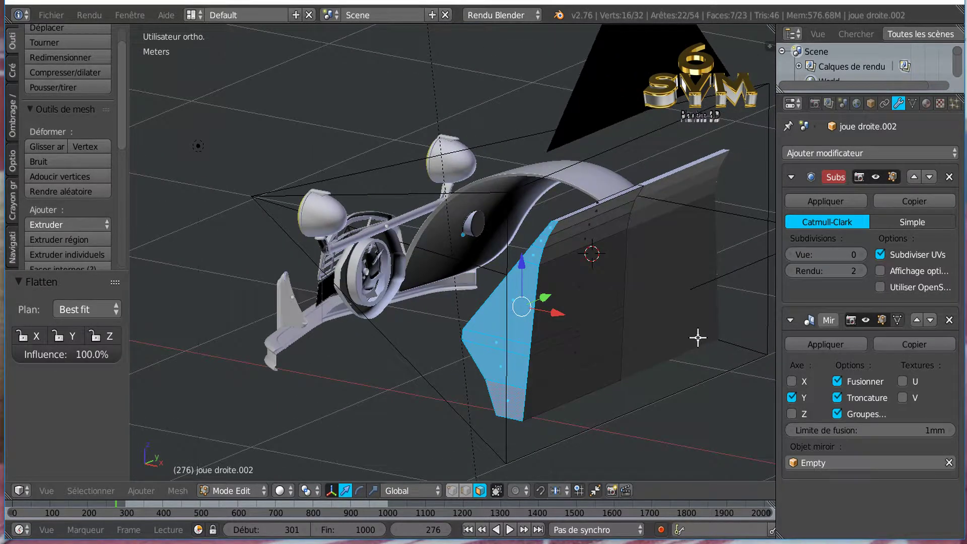
{"action": "middle_click_drag", "start_coordinate": [586, 310], "coordinate": [606, 292]}
{"action": "scroll", "coordinate": [565, 301], "scroll_direction": "up", "scroll_amount": 2}
{"action": "middle_click_drag", "start_coordinate": [552, 274], "coordinate": [581, 230]}
{"action": "middle_click_drag", "start_coordinate": [567, 245], "coordinate": [508, 281]}
{"action": "middle_click_drag", "start_coordinate": [559, 248], "coordinate": [602, 280]}
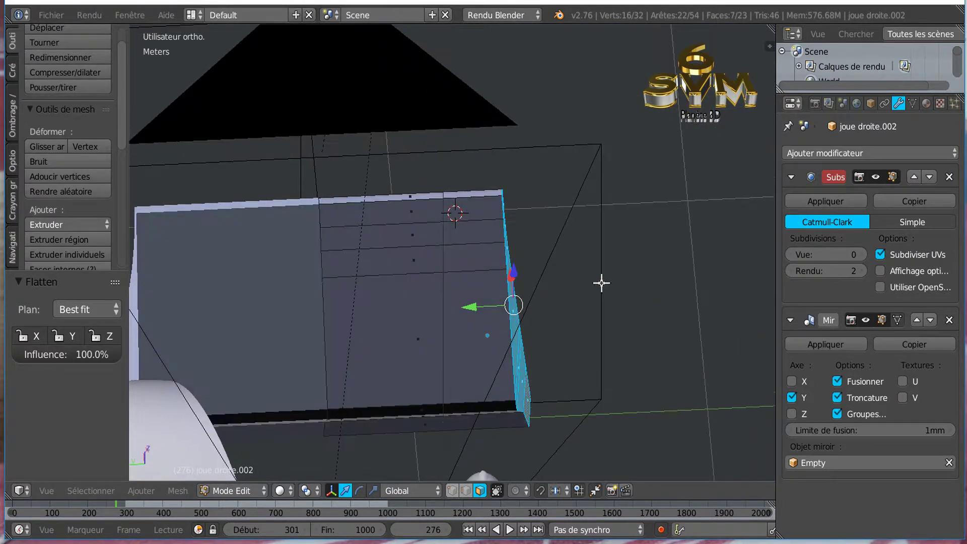
Step: Add a lengthwise loop cut around the panel and slide it close to the outer side with a factor of about 0.95
{"action": "key", "text": "ctrl+r"}
{"action": "left_click", "coordinate": [433, 272]}
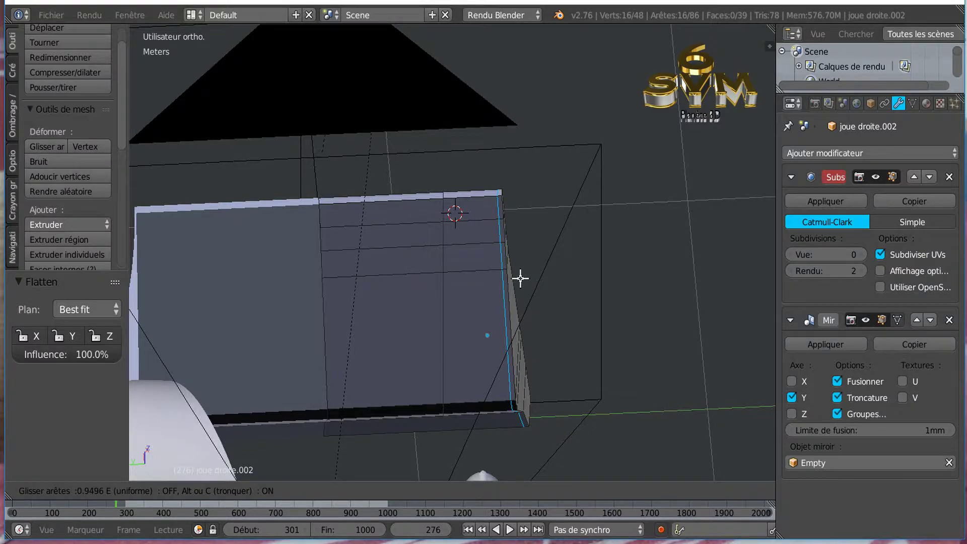
{"action": "left_click", "coordinate": [520, 278]}
{"action": "middle_click_drag", "start_coordinate": [514, 309], "coordinate": [497, 296]}
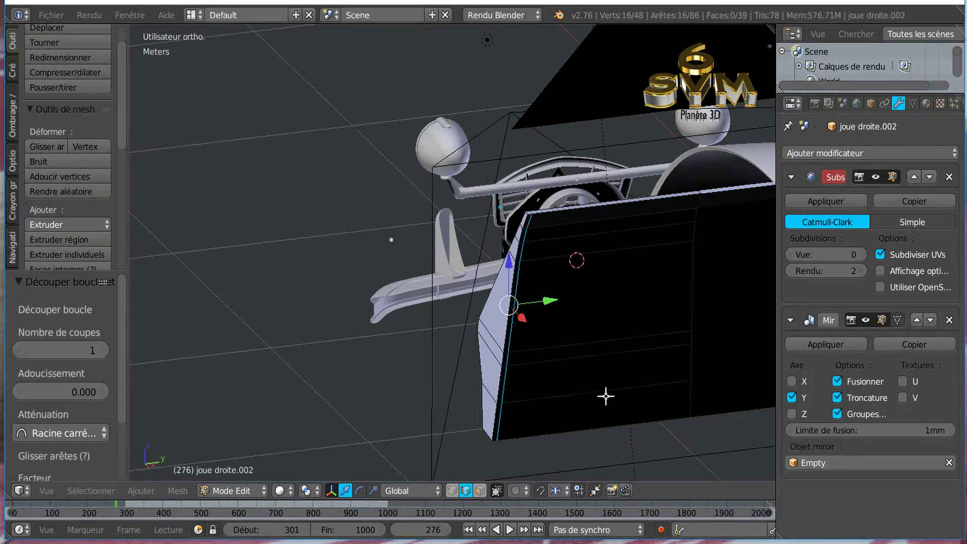
{"action": "left_click", "coordinate": [480, 491]}
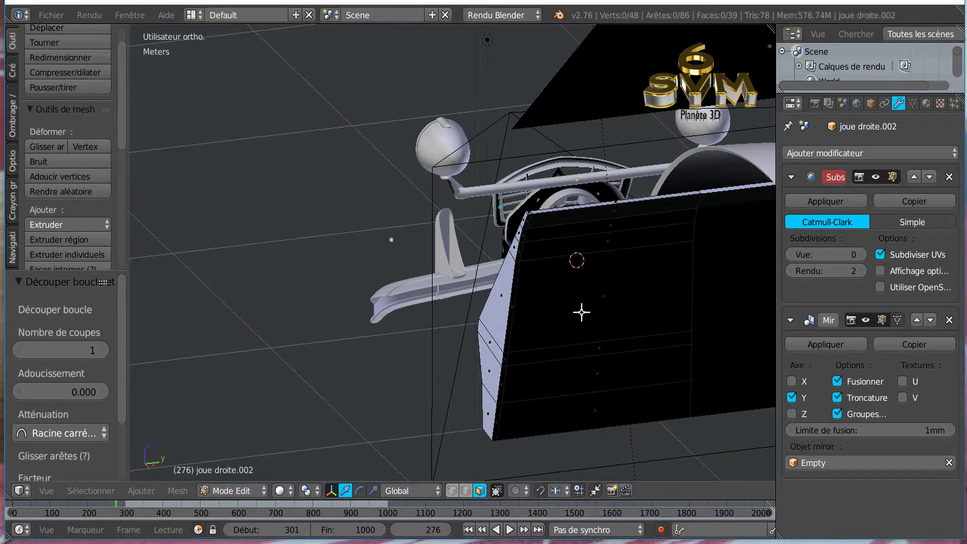
{"action": "middle_click_drag", "start_coordinate": [581, 310], "coordinate": [585, 300]}
{"action": "scroll", "coordinate": [585, 243], "scroll_direction": "up", "scroll_amount": 1}
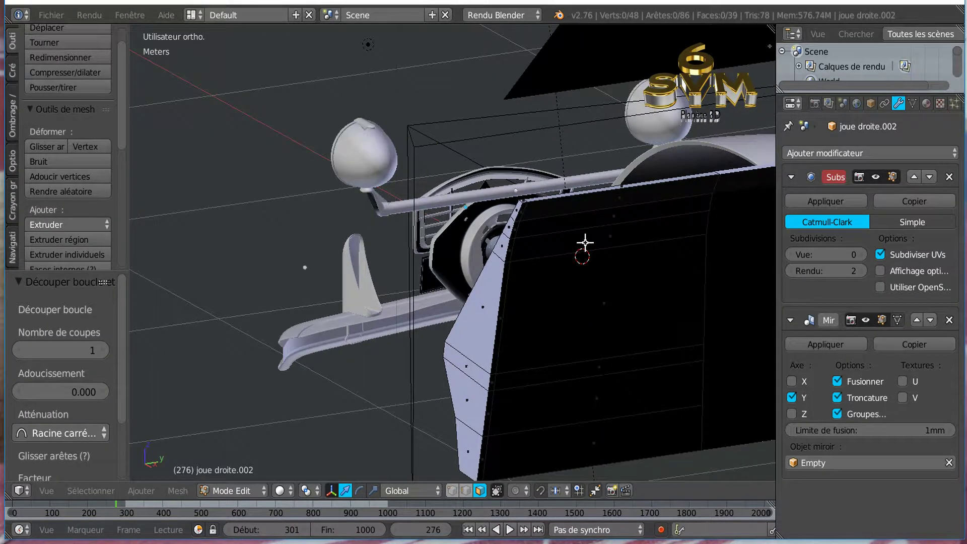
{"action": "right_click", "coordinate": [615, 218]}
{"action": "right_click", "coordinate": [613, 233], "text": "shift"}
{"action": "right_click", "coordinate": [608, 313], "text": "shift"}
{"action": "right_click", "coordinate": [601, 358], "text": "shift"}
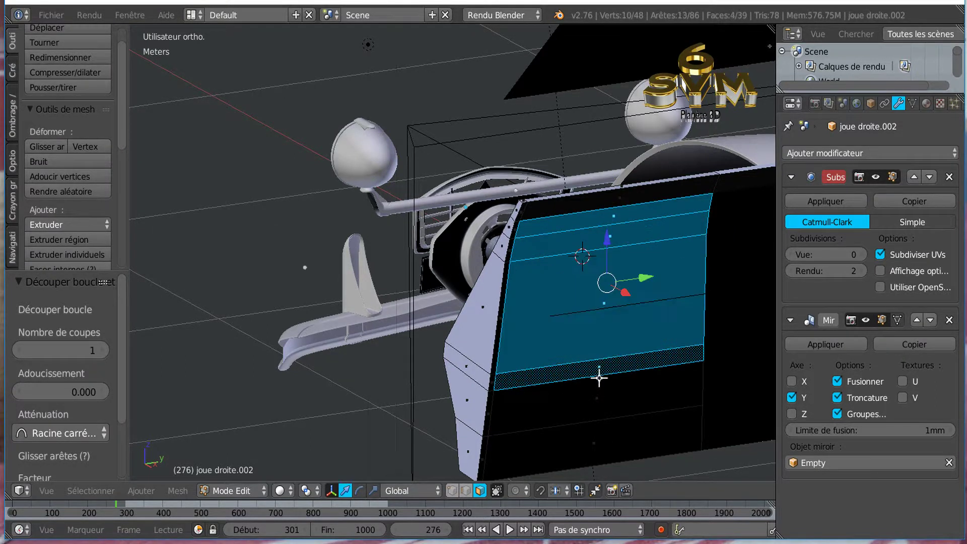
{"action": "right_click", "coordinate": [598, 381], "text": "shift"}
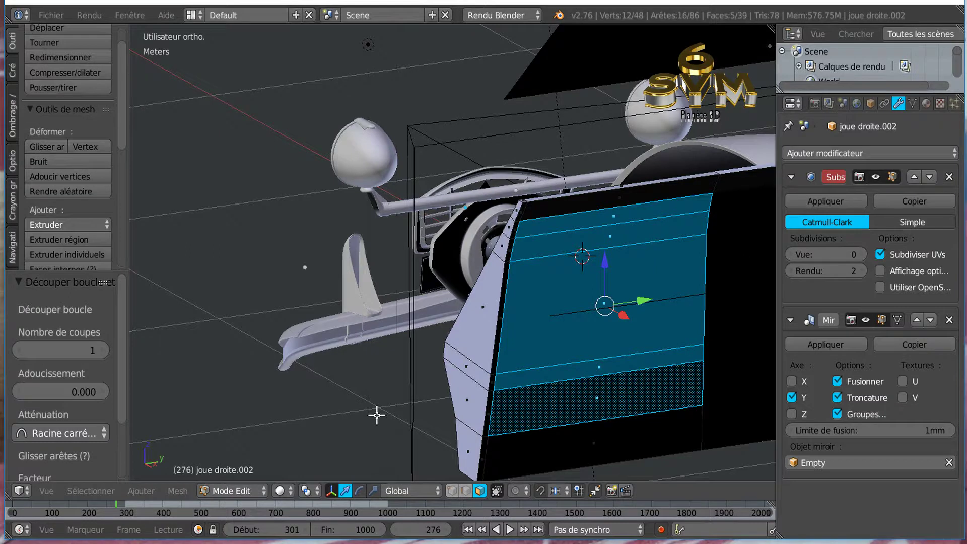
{"action": "key", "text": "a"}
Step: Add a loop cut across the lowest strip of the cheek and slide it toward the bottom edge by a factor of about 0.75
{"action": "middle_click_drag", "start_coordinate": [555, 427], "coordinate": [572, 264], "text": "shift"}
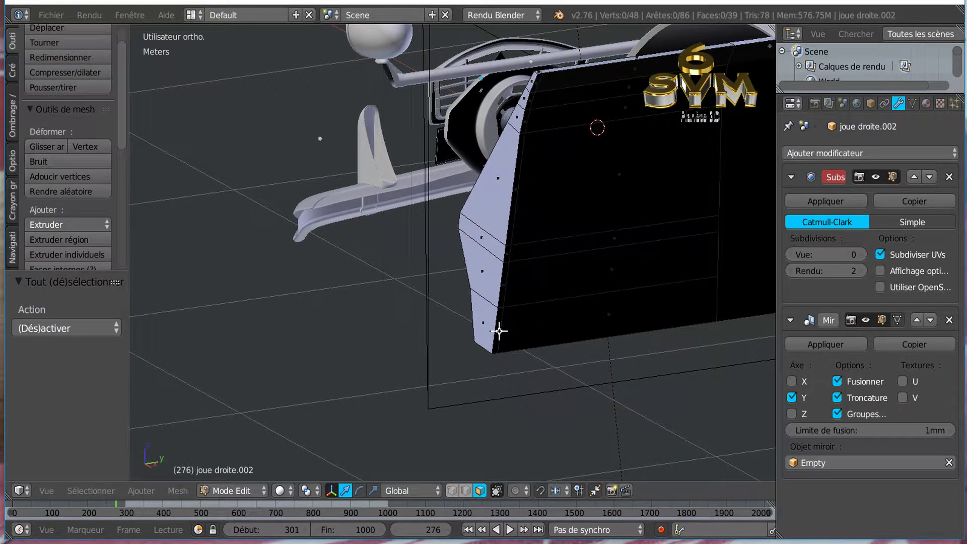
{"action": "key", "text": "ctrl+r"}
{"action": "left_click", "coordinate": [498, 330]}
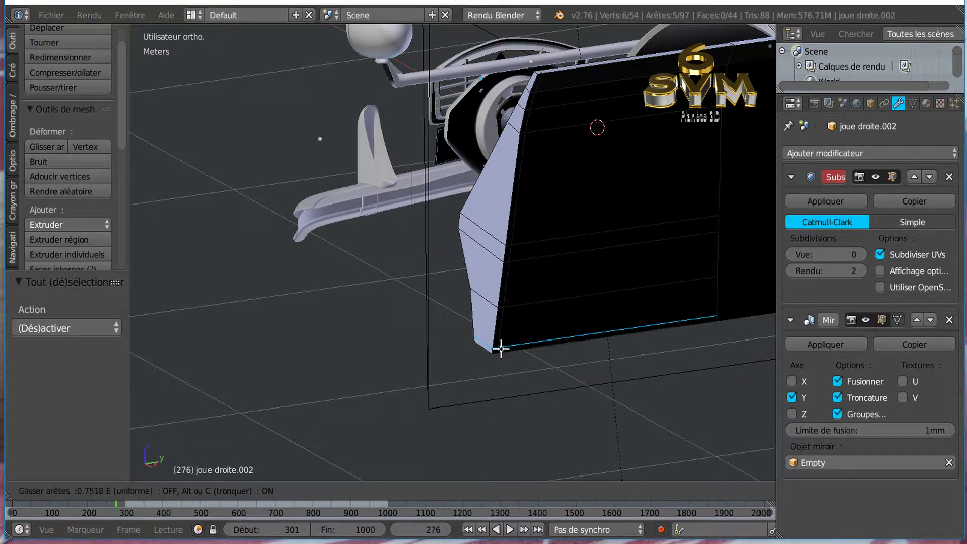
{"action": "left_click", "coordinate": [500, 348]}
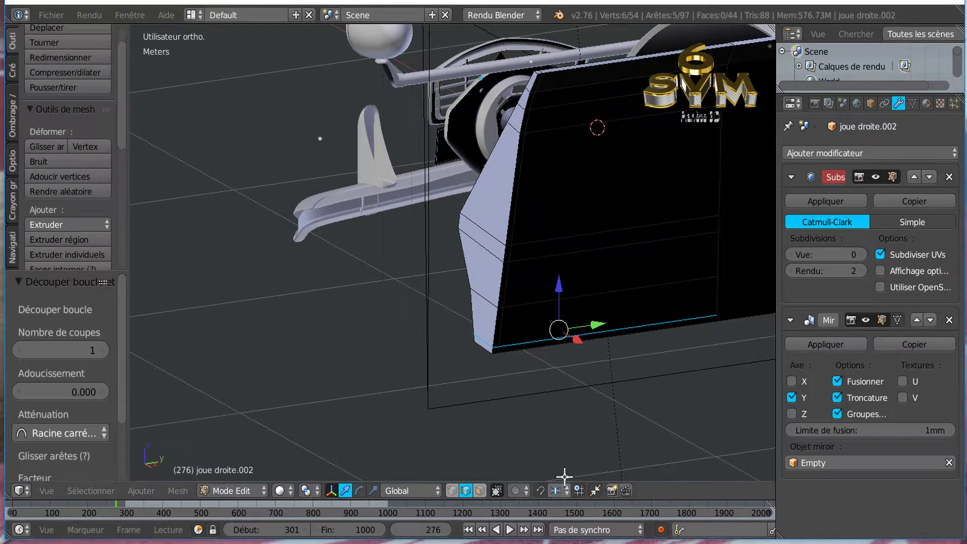
Step: Select the six inner back faces enclosed by the new border loops and delete them as faces
{"action": "left_click", "coordinate": [480, 491]}
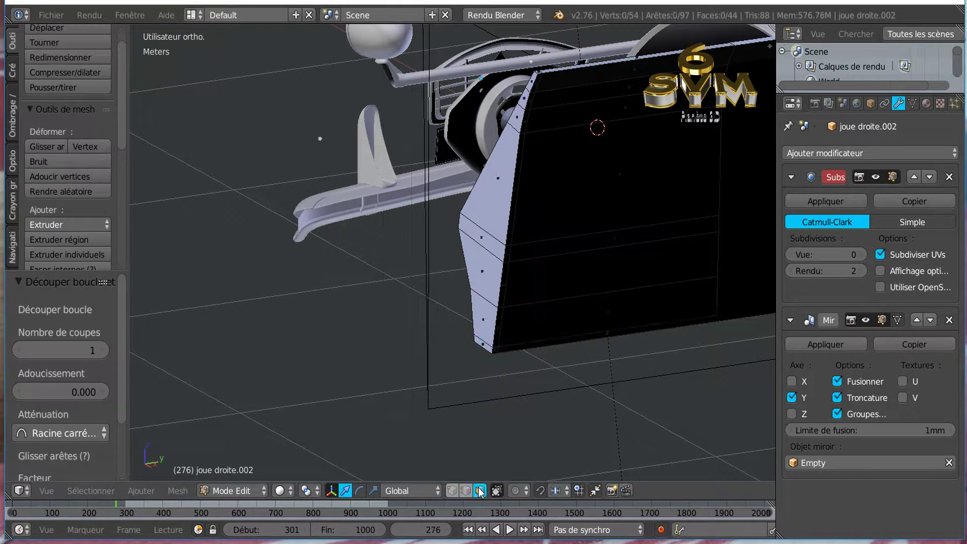
{"action": "right_click", "coordinate": [576, 299]}
{"action": "right_click", "coordinate": [581, 285], "text": "shift"}
{"action": "right_click", "coordinate": [582, 243], "text": "shift"}
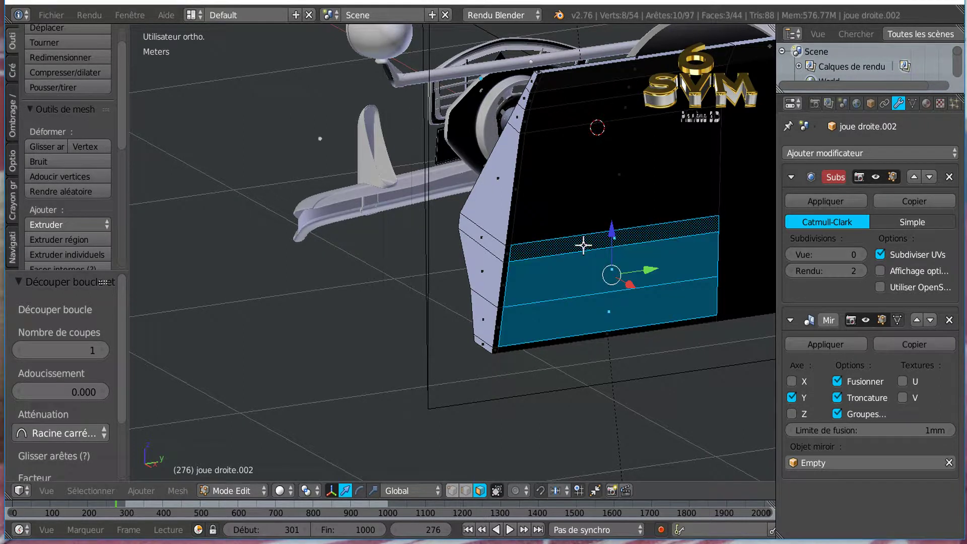
{"action": "right_click", "coordinate": [587, 204], "text": "shift"}
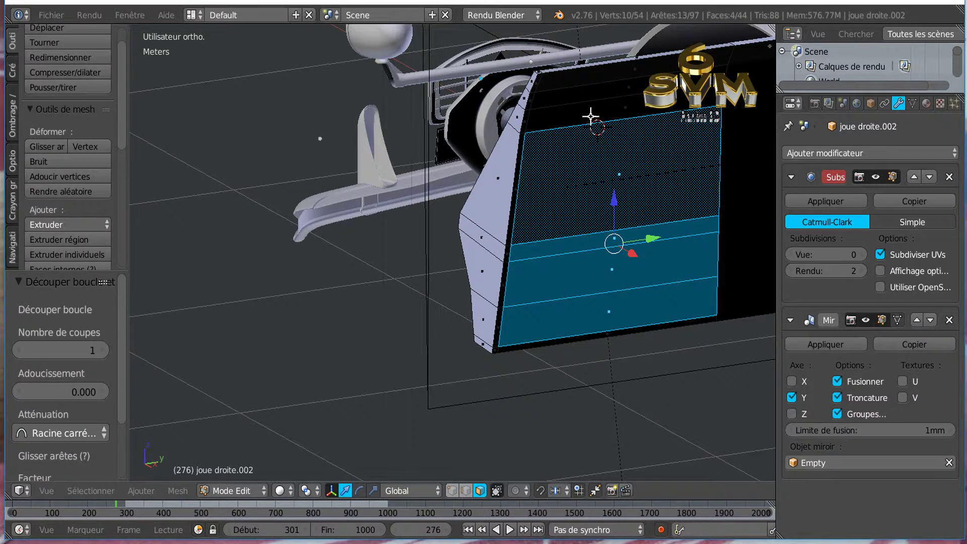
{"action": "right_click", "coordinate": [590, 115], "text": "shift"}
{"action": "right_click", "coordinate": [593, 97], "text": "shift"}
{"action": "middle_click_drag", "start_coordinate": [612, 202], "coordinate": [612, 234]}
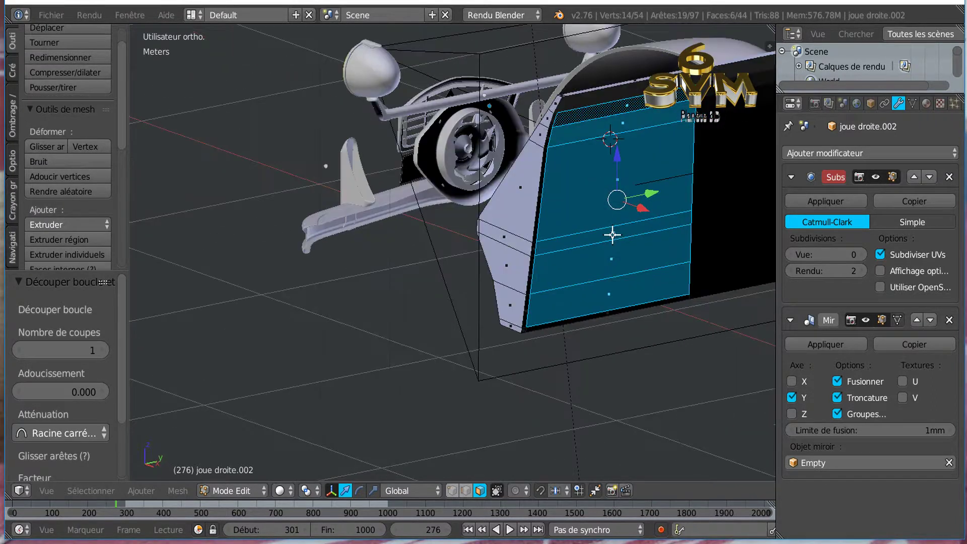
{"action": "key", "text": "x"}
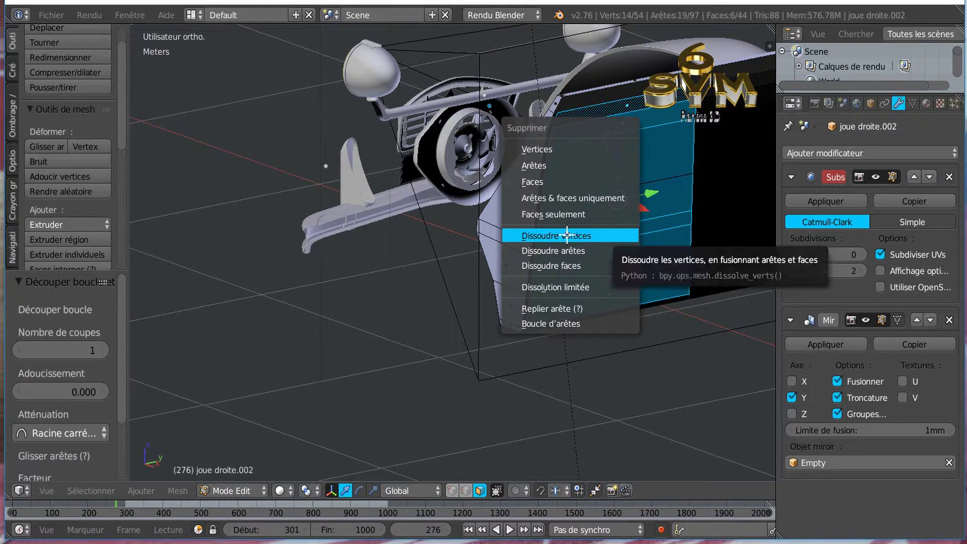
{"action": "left_click", "coordinate": [558, 181]}
{"action": "middle_click_drag", "start_coordinate": [566, 234], "coordinate": [600, 285]}
{"action": "scroll", "coordinate": [590, 291], "scroll_direction": "up", "scroll_amount": 1}
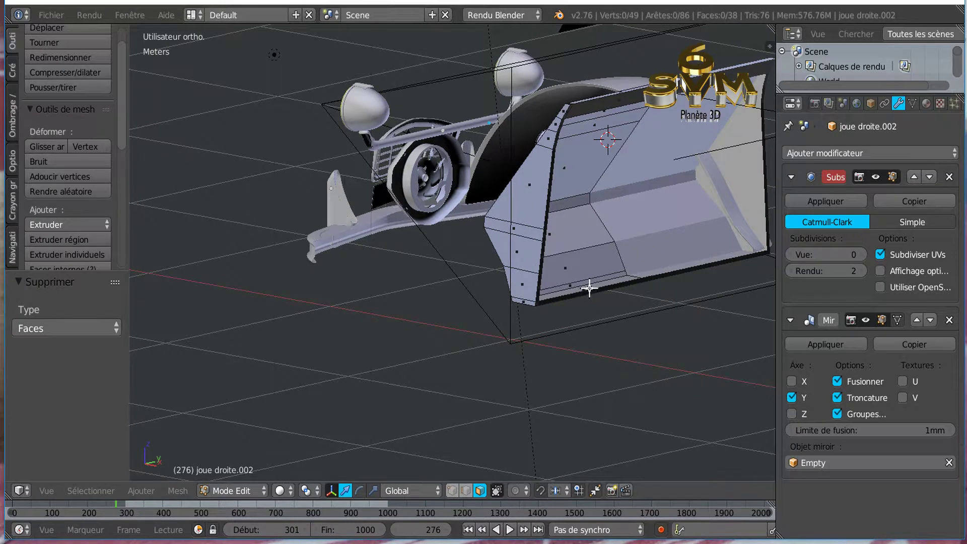
{"action": "scroll", "coordinate": [589, 288], "scroll_direction": "up", "scroll_amount": 2}
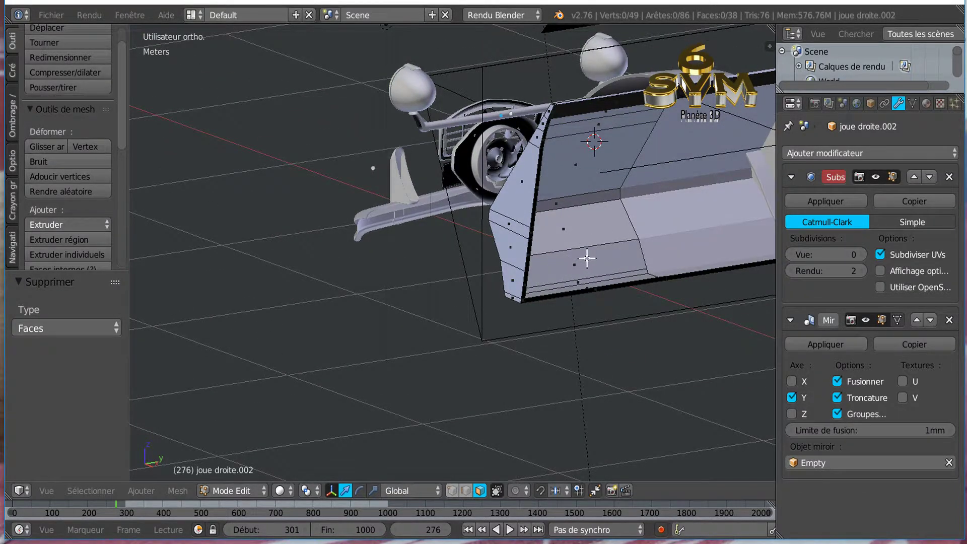
{"action": "scroll", "coordinate": [587, 258], "scroll_direction": "down", "scroll_amount": 2}
{"action": "middle_click_drag", "start_coordinate": [587, 263], "coordinate": [646, 273]}
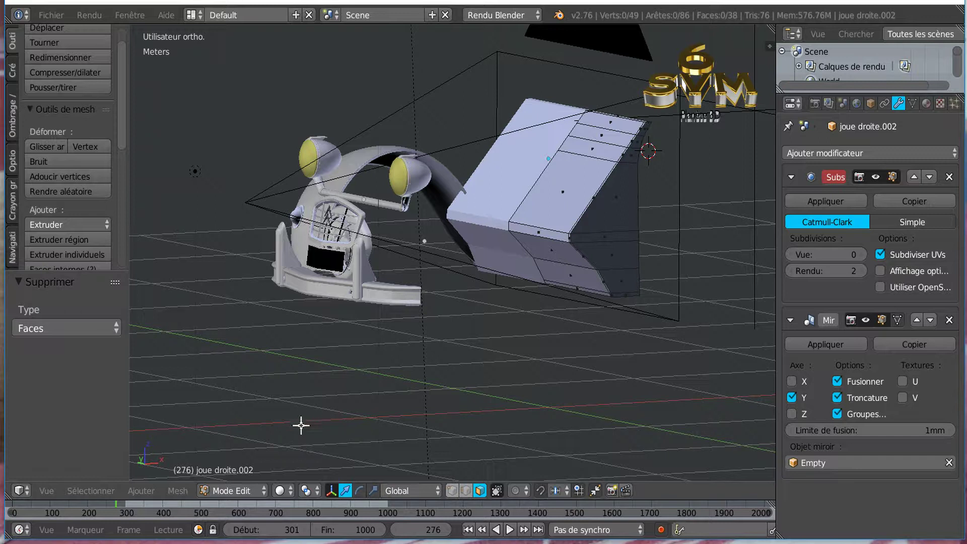
Step: Examine the cheek panel's front fold as a plain object and with its mesh displayed
{"action": "key", "text": "Tab"}
{"action": "left_click", "coordinate": [220, 491]}
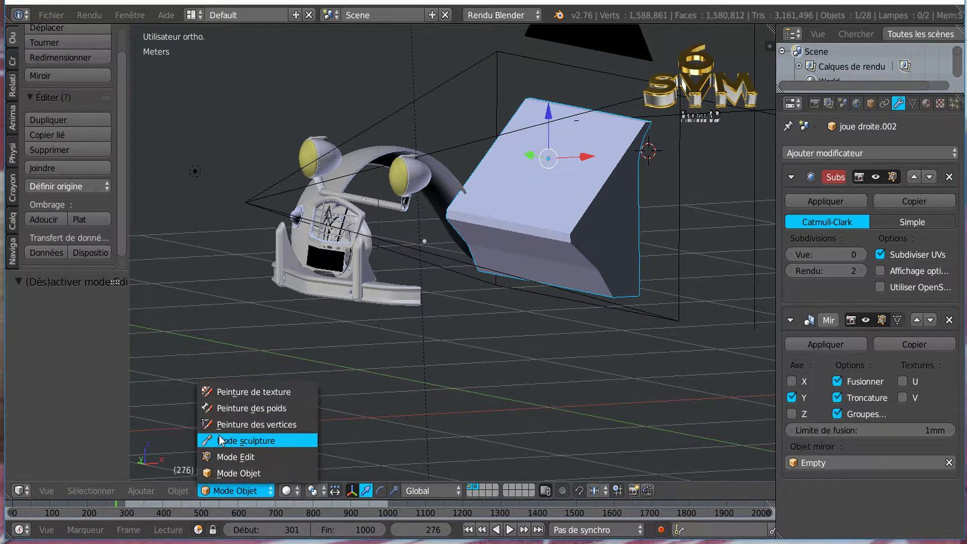
{"action": "key", "text": "Tab"}
{"action": "key", "text": "Tab"}
{"action": "scroll", "coordinate": [594, 322], "scroll_direction": "up", "scroll_amount": 6}
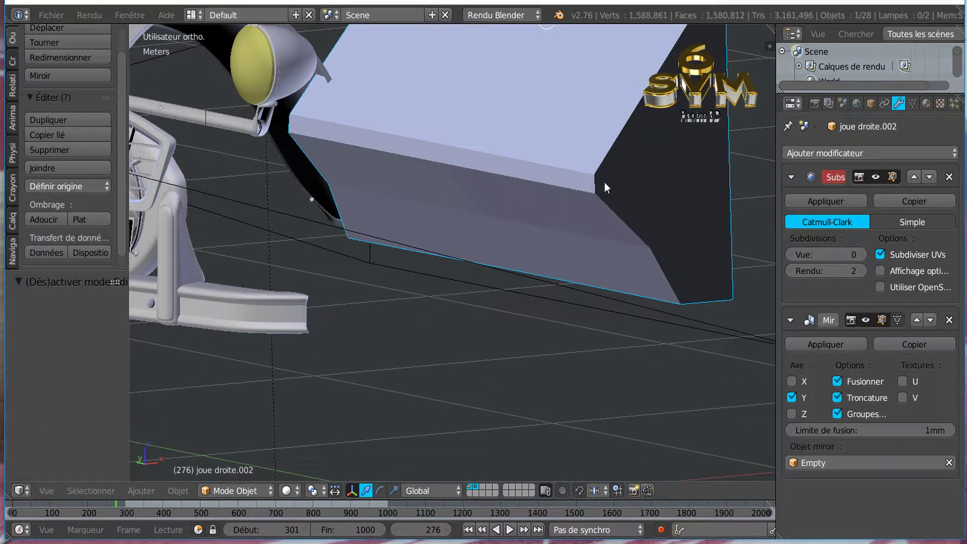
{"action": "key", "text": "Tab"}
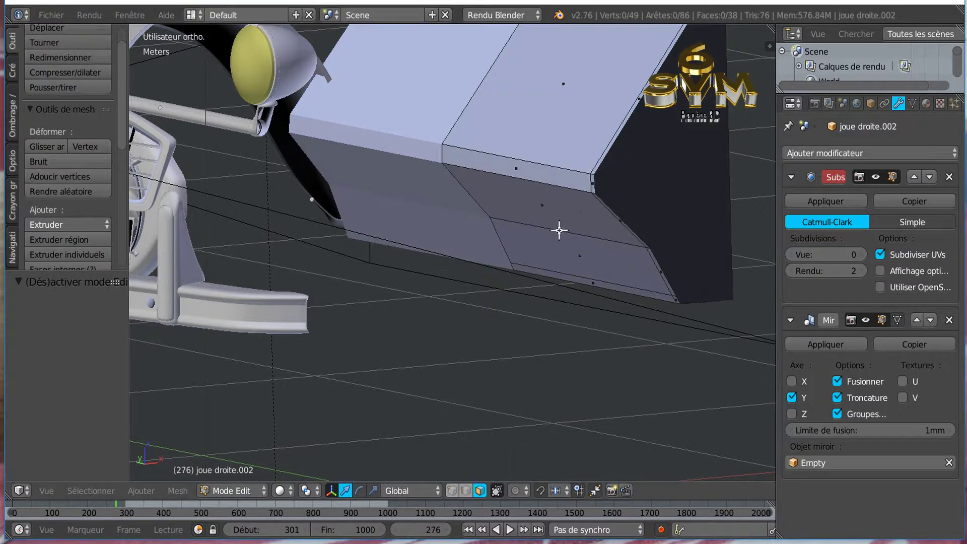
{"action": "key", "text": "KP_2"}
{"action": "middle_click_drag", "start_coordinate": [611, 228], "coordinate": [614, 225]}
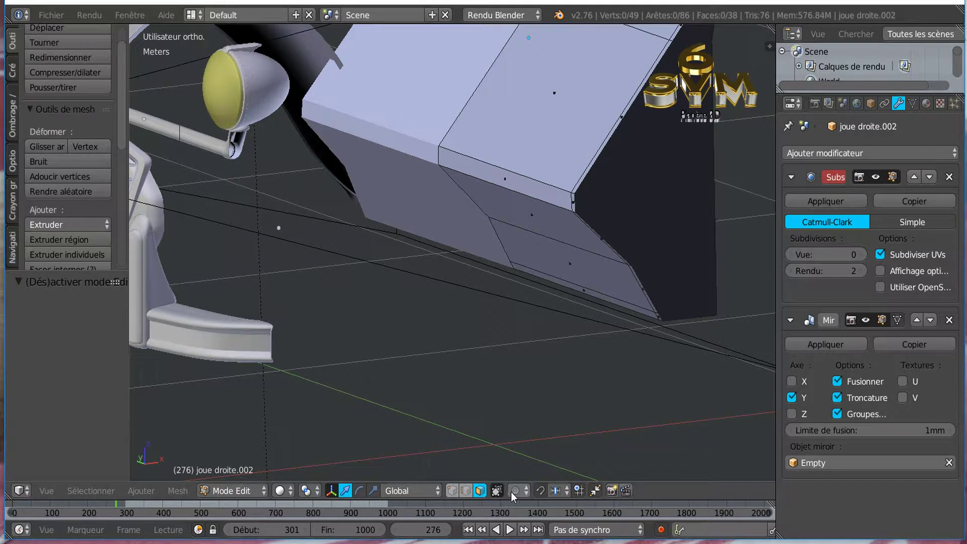
Step: Select the edge loop under the cheek's front fold and lower it slightly along Z
{"action": "left_click", "coordinate": [466, 491]}
{"action": "right_click", "coordinate": [626, 206], "text": "alt"}
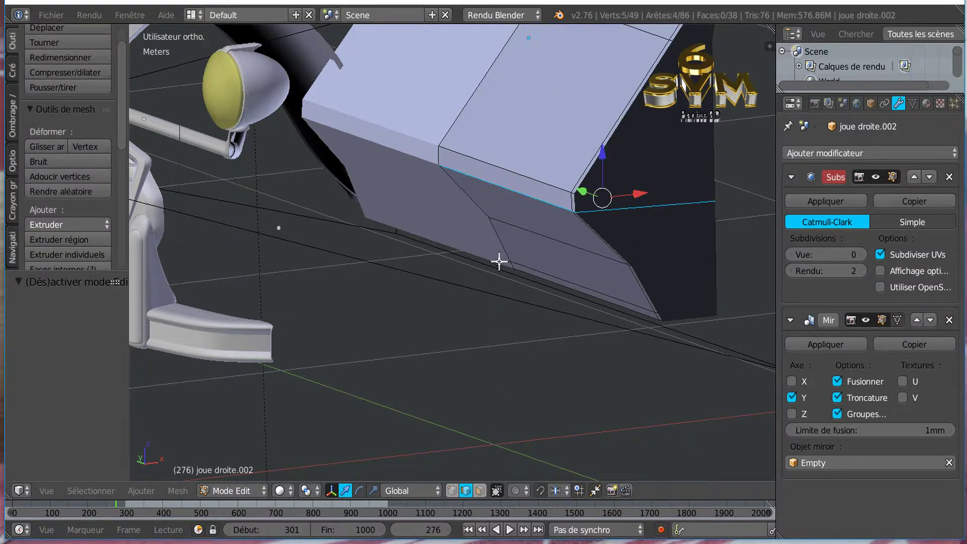
{"action": "middle_click_drag", "start_coordinate": [526, 300], "coordinate": [596, 295]}
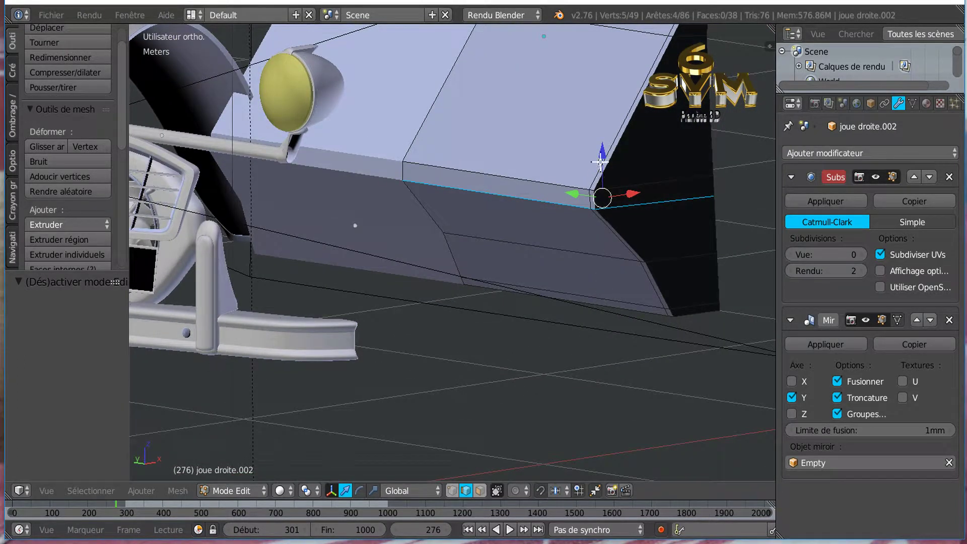
{"action": "left_click_drag", "start_coordinate": [602, 154], "coordinate": [611, 171]}
{"action": "middle_click_drag", "start_coordinate": [598, 302], "coordinate": [541, 297]}
{"action": "left_click_drag", "start_coordinate": [602, 170], "coordinate": [604, 161]}
{"action": "middle_click_drag", "start_coordinate": [509, 294], "coordinate": [530, 313]}
{"action": "scroll", "coordinate": [534, 313], "scroll_direction": "down", "scroll_amount": 3}
{"action": "key", "text": "Tab"}
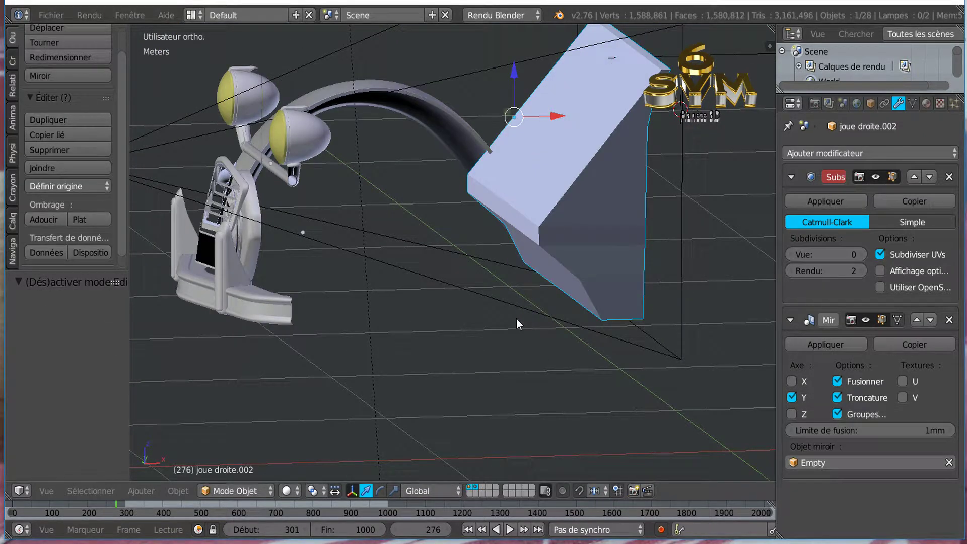
Step: Unhide all hidden car parts and check how the cheek fits against the fender and hood
{"action": "key", "text": "alt+h"}
{"action": "middle_click_drag", "start_coordinate": [512, 324], "coordinate": [578, 247]}
{"action": "middle_click_drag", "start_coordinate": [609, 275], "coordinate": [620, 292]}
{"action": "middle_click_drag", "start_coordinate": [548, 314], "coordinate": [576, 268]}
{"action": "middle_click_drag", "start_coordinate": [572, 224], "coordinate": [563, 237]}
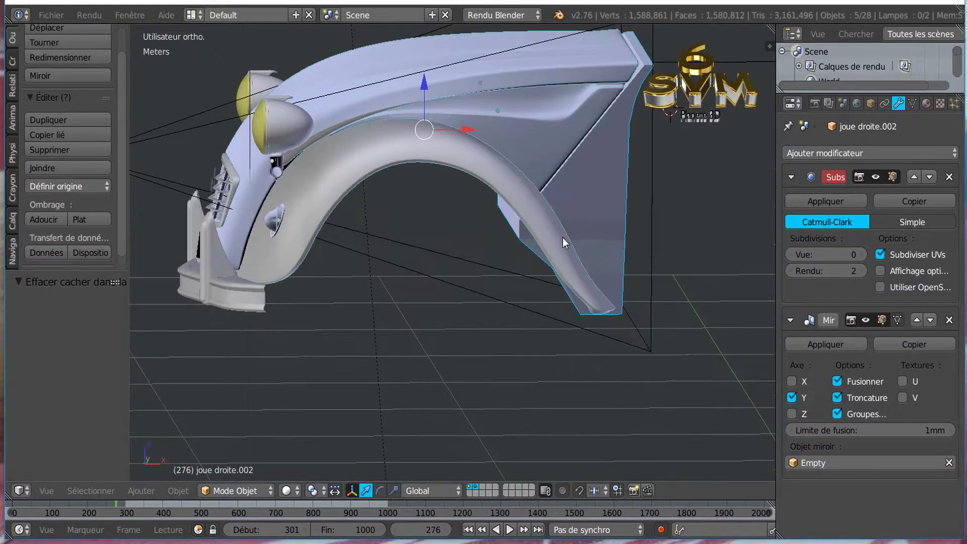
{"action": "middle_click_drag", "start_coordinate": [665, 403], "coordinate": [597, 407], "text": "shift"}
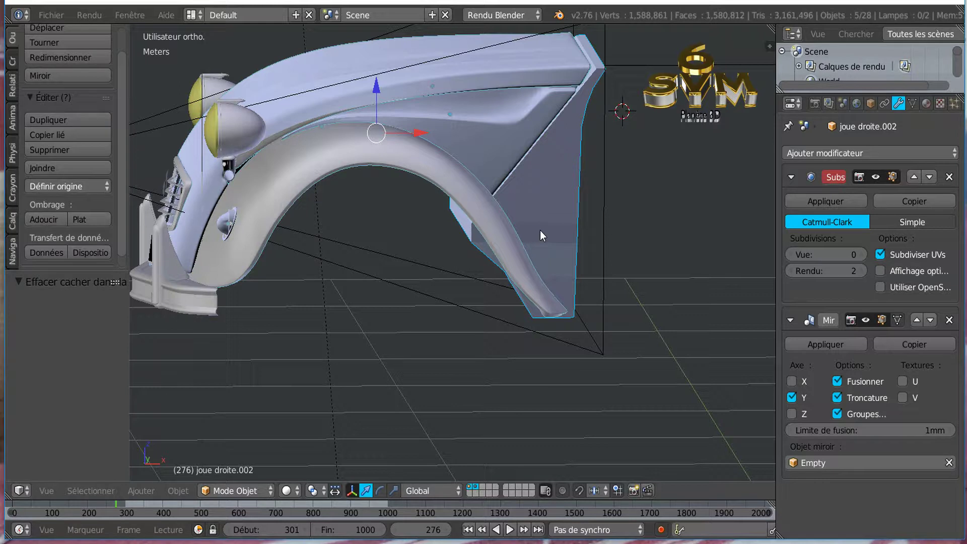
Step: Select the cheek's whole mesh, recalculate its normals and reverse their direction
{"action": "key", "text": "Tab"}
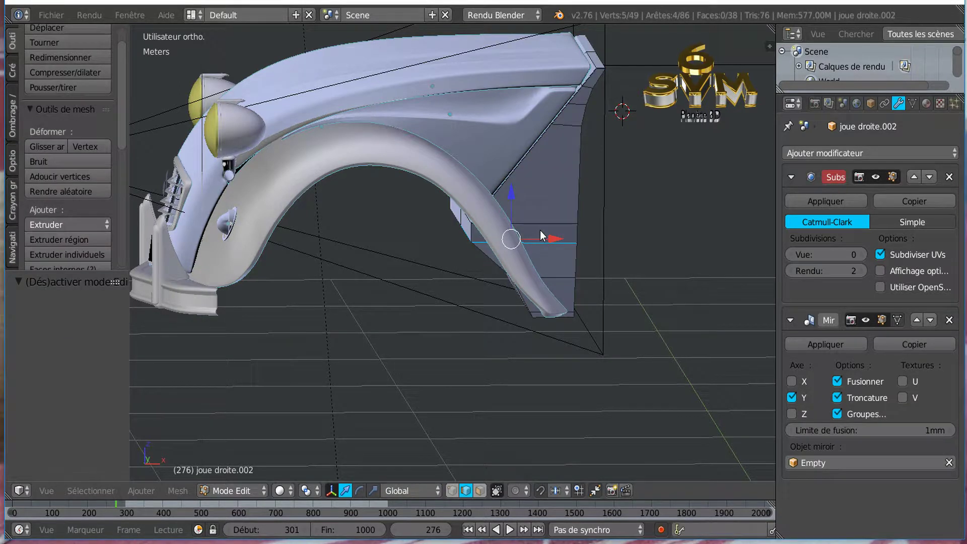
{"action": "key", "text": "a"}
{"action": "key", "text": "a"}
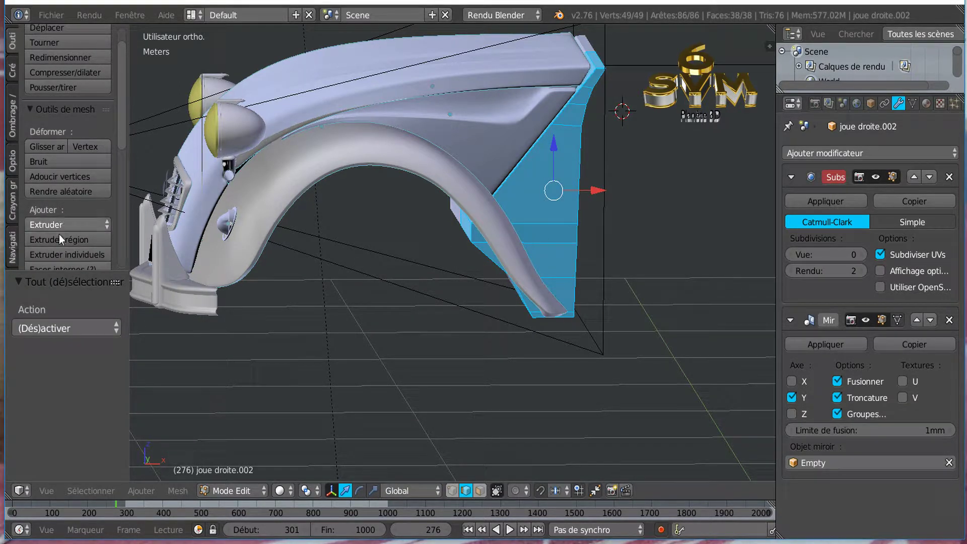
{"action": "scroll", "coordinate": [61, 251], "scroll_direction": "down", "scroll_amount": 10}
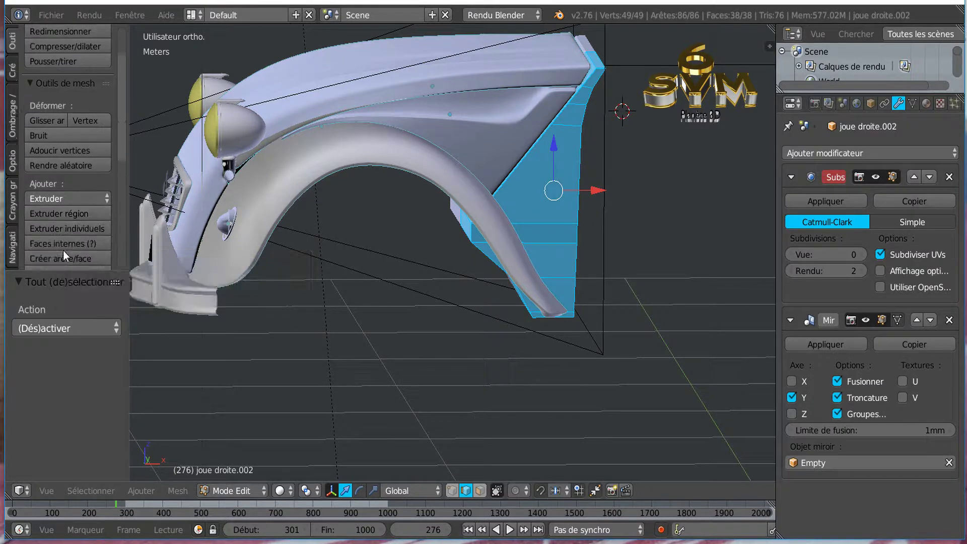
{"action": "left_click", "coordinate": [59, 163]}
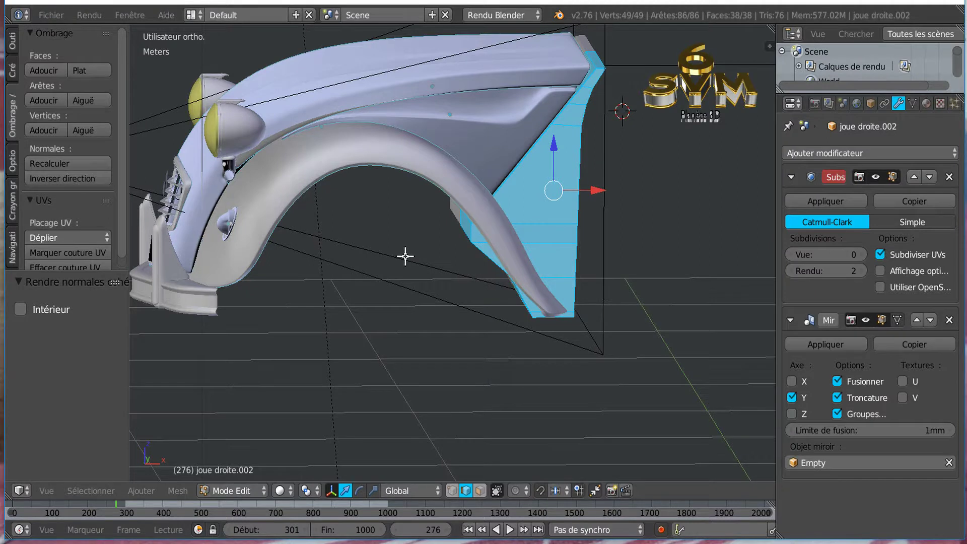
{"action": "key", "text": "Tab"}
{"action": "key", "text": "Tab"}
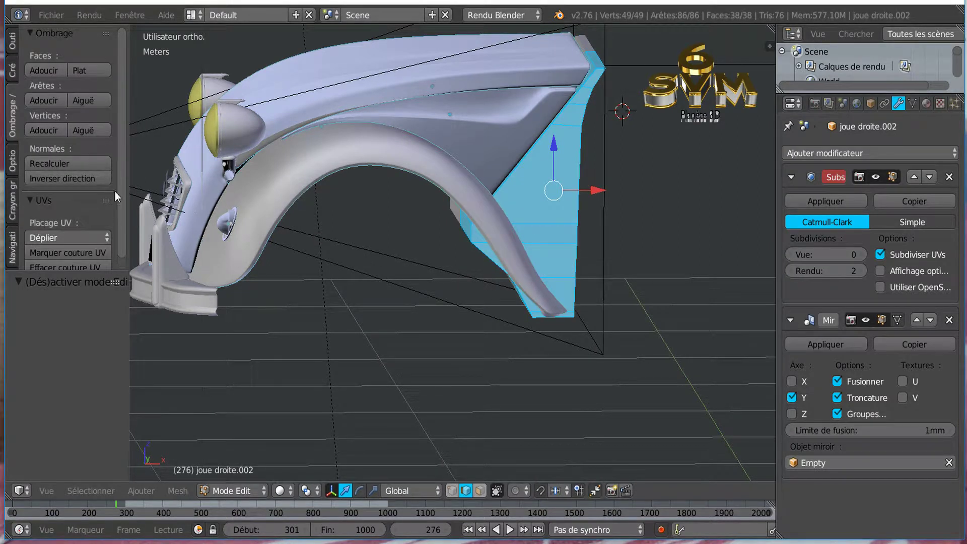
{"action": "left_click", "coordinate": [66, 178]}
{"action": "key", "text": "Tab"}
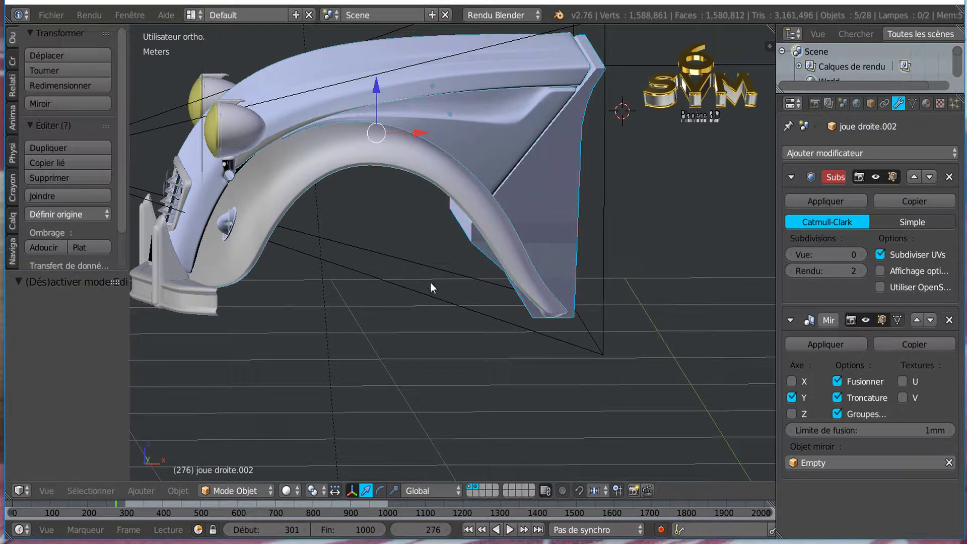
{"action": "middle_click_drag", "start_coordinate": [433, 320], "coordinate": [434, 334]}
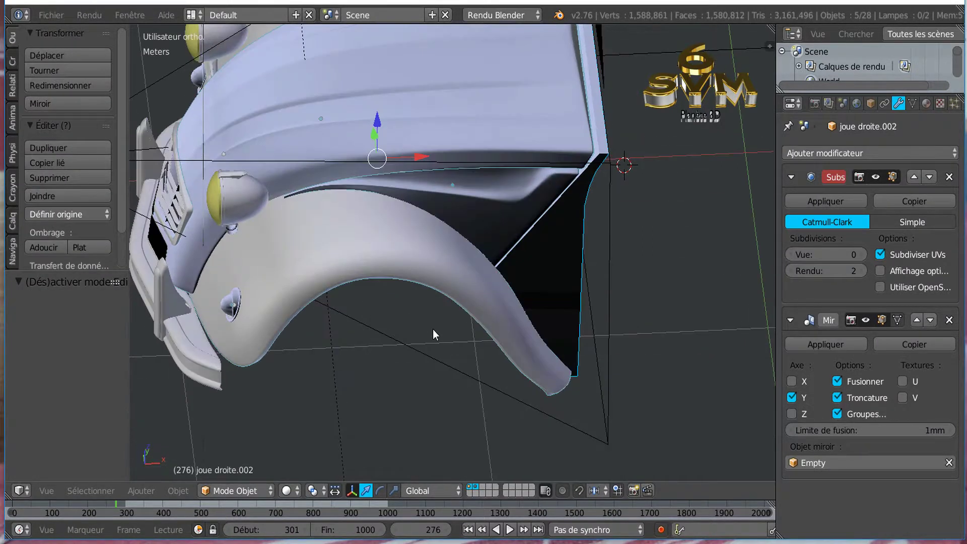
Step: Reverse the normals of the entire fender mesh named clignotant
{"action": "right_click", "coordinate": [351, 325]}
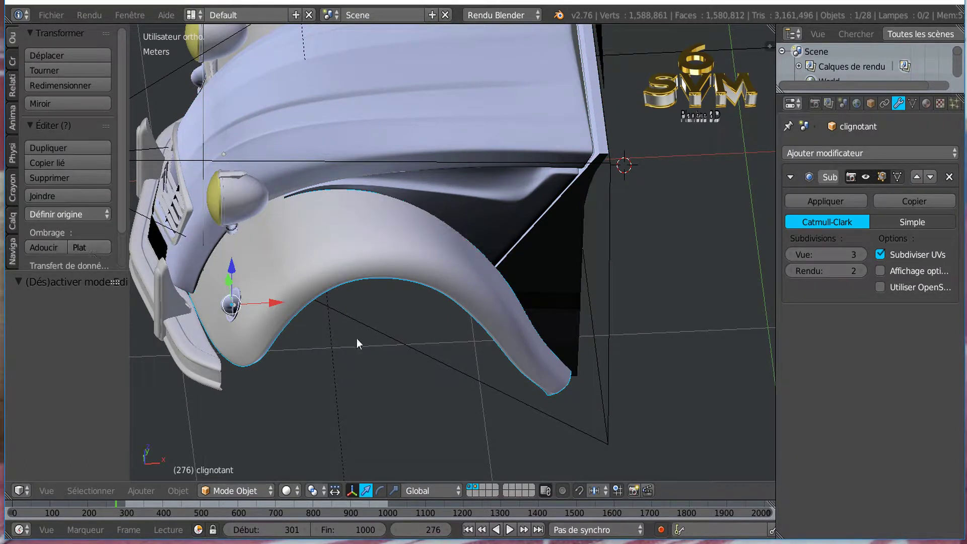
{"action": "key", "text": "Tab"}
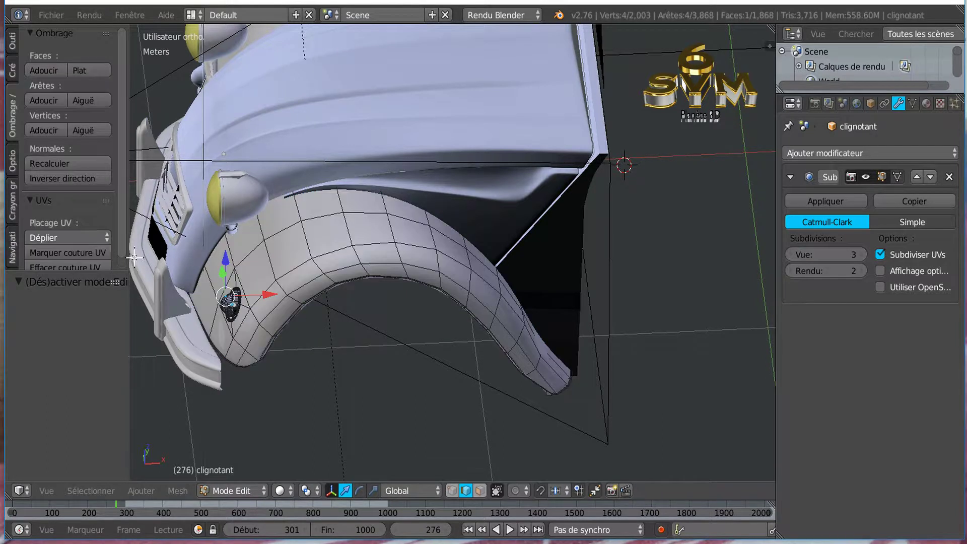
{"action": "key", "text": "a"}
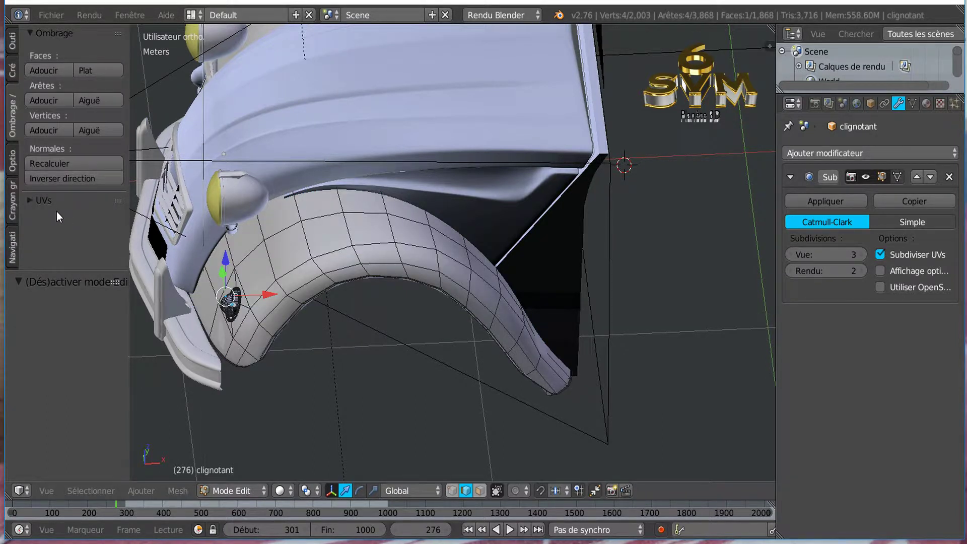
{"action": "key", "text": "a"}
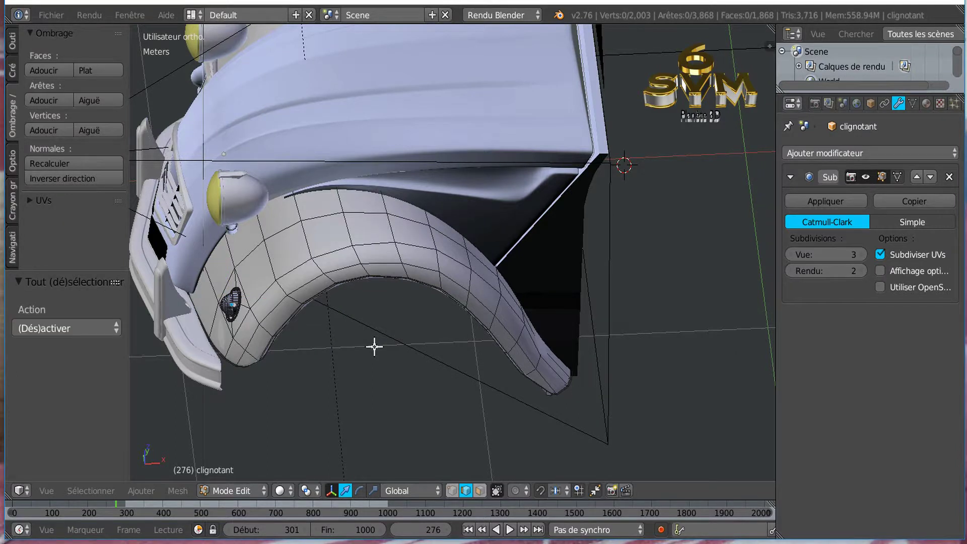
{"action": "left_click", "coordinate": [55, 179]}
{"action": "middle_click_drag", "start_coordinate": [302, 267], "coordinate": [534, 300]}
{"action": "middle_click_drag", "start_coordinate": [463, 322], "coordinate": [305, 297]}
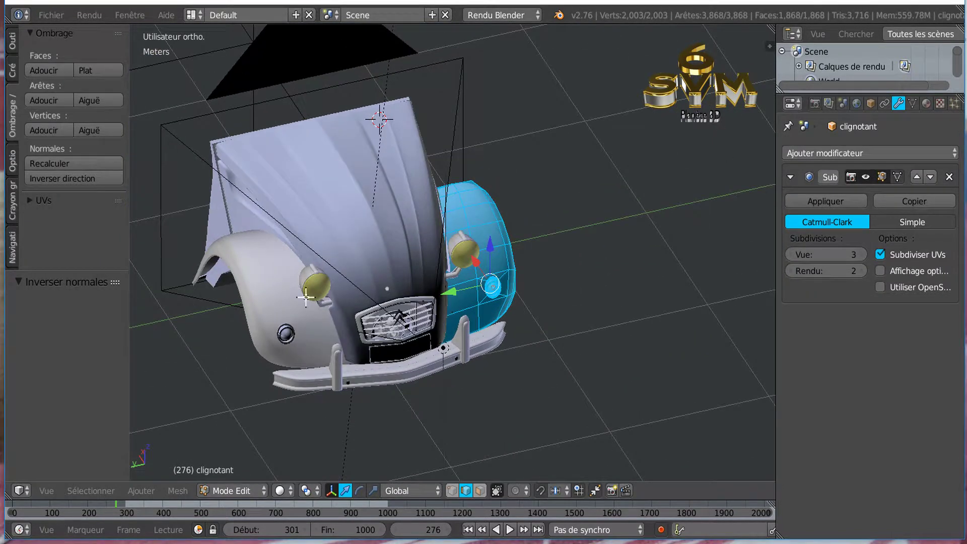
{"action": "key", "text": "Tab"}
Step: Reverse the normals of the opposite fender mesh, clignotant.001, with all its geometry selected
{"action": "right_click", "coordinate": [276, 283]}
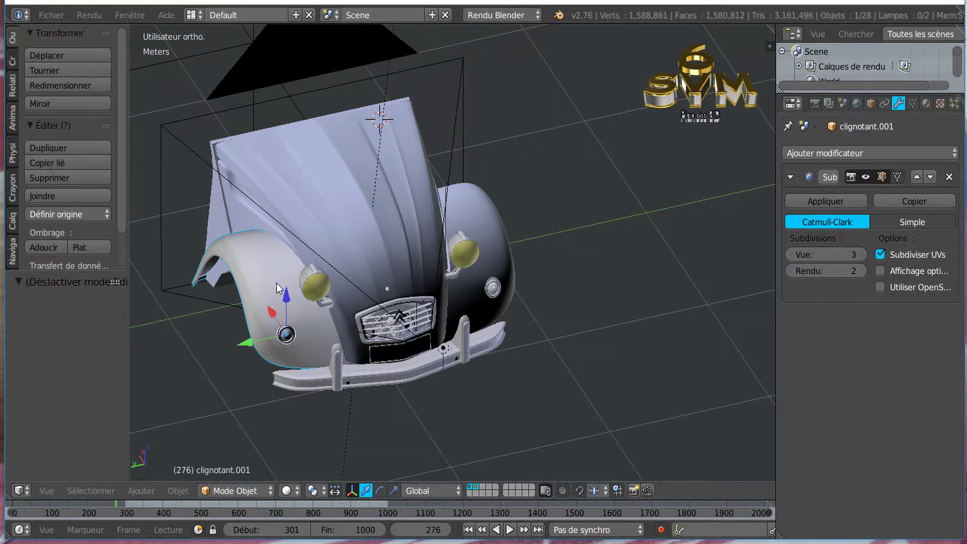
{"action": "key", "text": "Tab"}
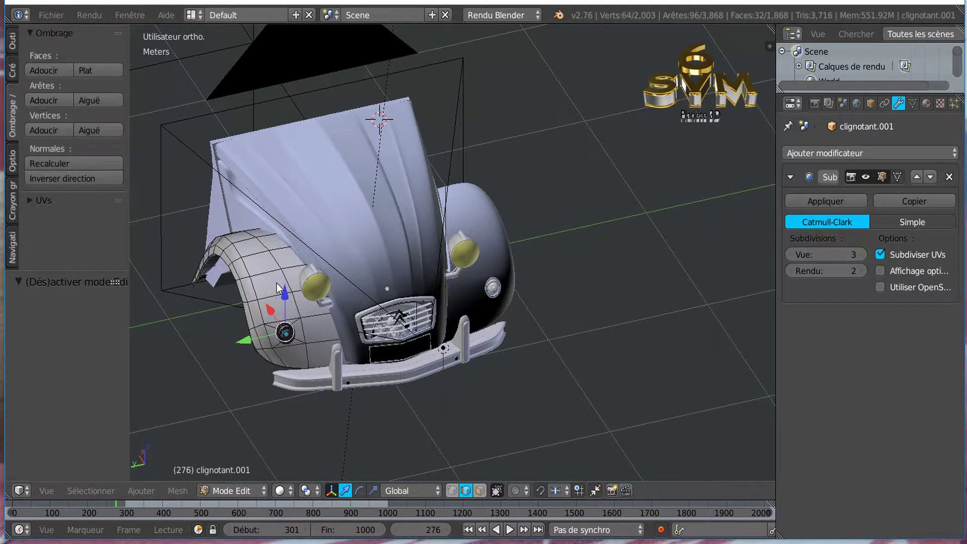
{"action": "key", "text": "a"}
{"action": "key", "text": "a"}
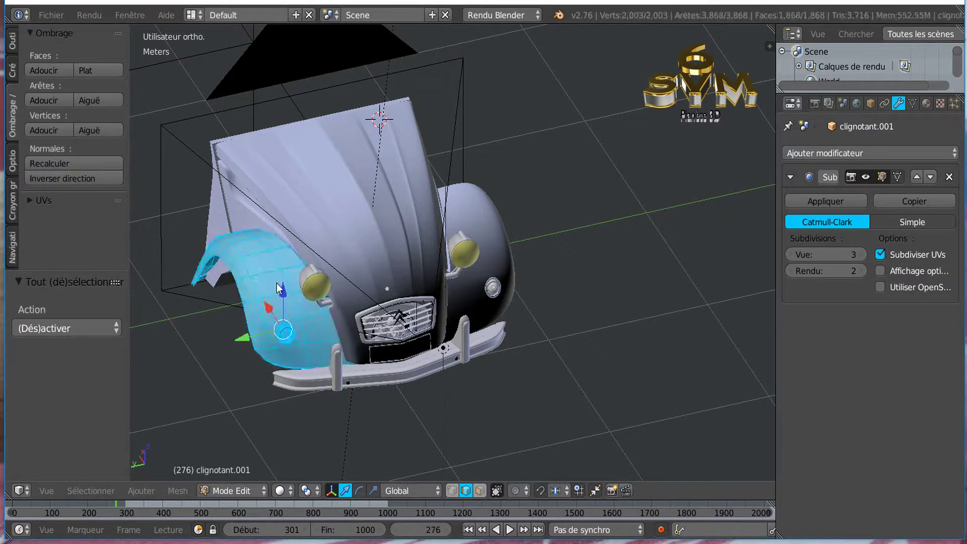
{"action": "left_click", "coordinate": [47, 179]}
{"action": "middle_click_drag", "start_coordinate": [563, 317], "coordinate": [515, 316]}
{"action": "middle_click_drag", "start_coordinate": [578, 398], "coordinate": [413, 288]}
{"action": "key", "text": "Tab"}
Step: Recalculate the normals of the cheek mesh joue droite.002 again and flip their direction
{"action": "scroll", "coordinate": [416, 374], "scroll_direction": "up", "scroll_amount": 3}
{"action": "right_click", "coordinate": [409, 291]}
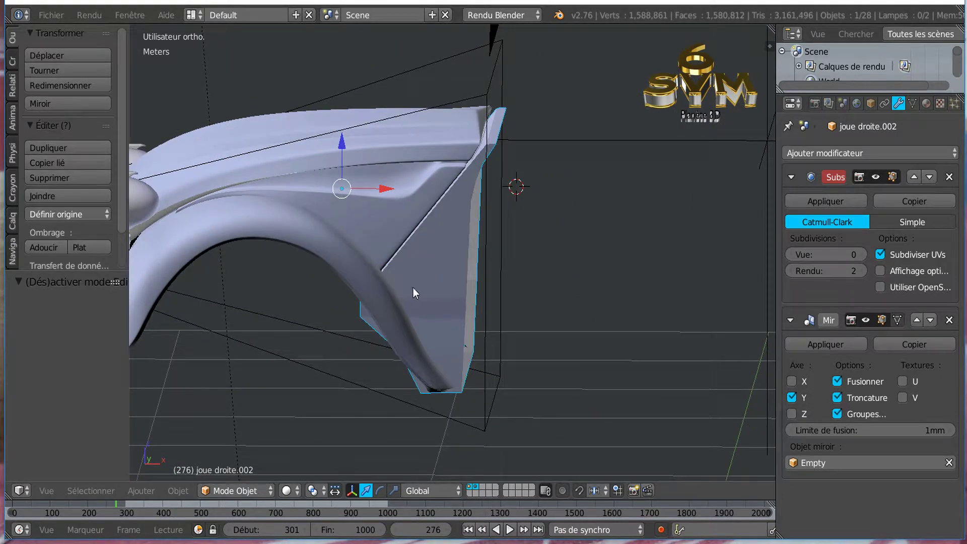
{"action": "key", "text": "Tab"}
{"action": "middle_click_drag", "start_coordinate": [415, 344], "coordinate": [443, 352]}
{"action": "left_click", "coordinate": [65, 164]}
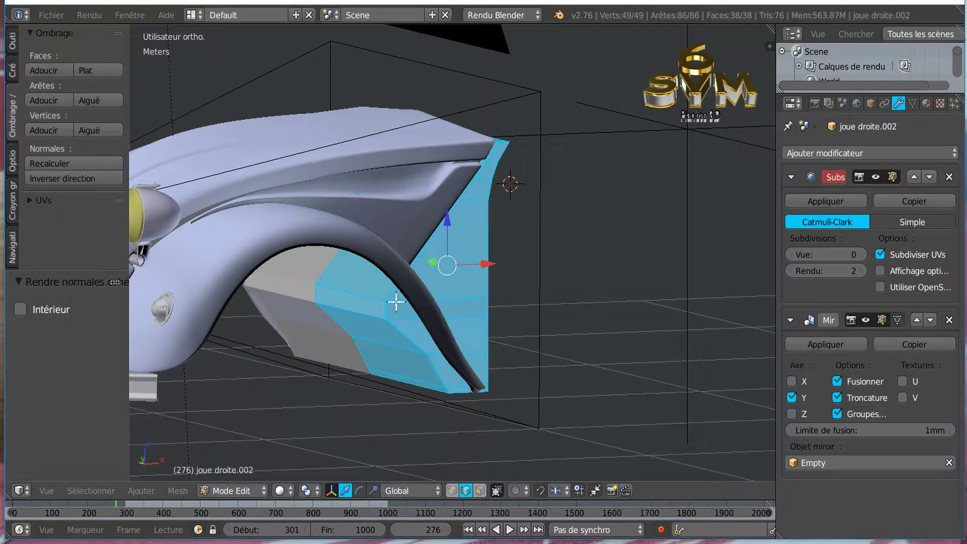
{"action": "left_click", "coordinate": [66, 177]}
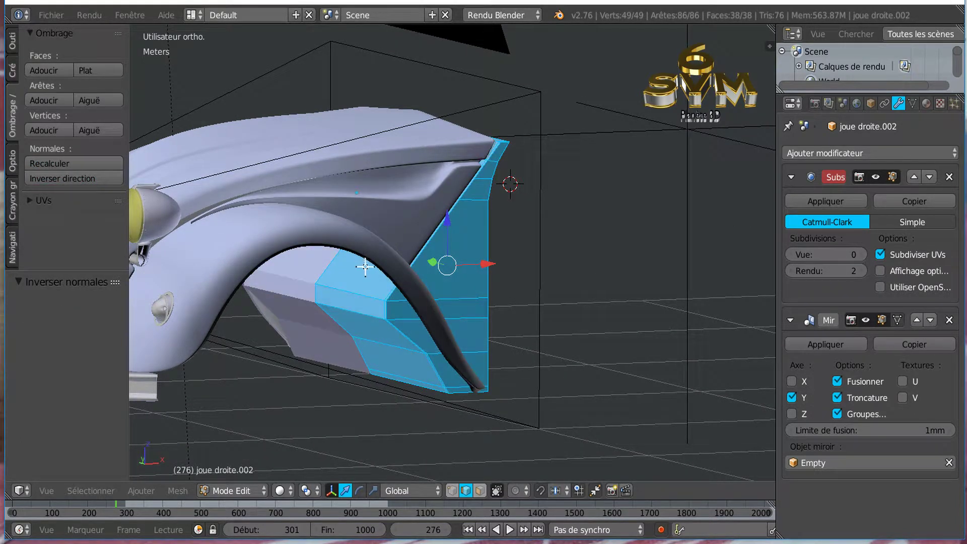
{"action": "key", "text": "Tab"}
Step: Examine the shading of the cheek's side and hollow back up close, with and without its mesh displayed
{"action": "middle_click_drag", "start_coordinate": [373, 291], "coordinate": [333, 309]}
{"action": "scroll", "coordinate": [361, 303], "scroll_direction": "up", "scroll_amount": 2}
{"action": "key", "text": "Tab"}
{"action": "scroll", "coordinate": [344, 299], "scroll_direction": "up", "scroll_amount": 1}
{"action": "key", "text": "Tab"}
{"action": "key", "text": "Tab"}
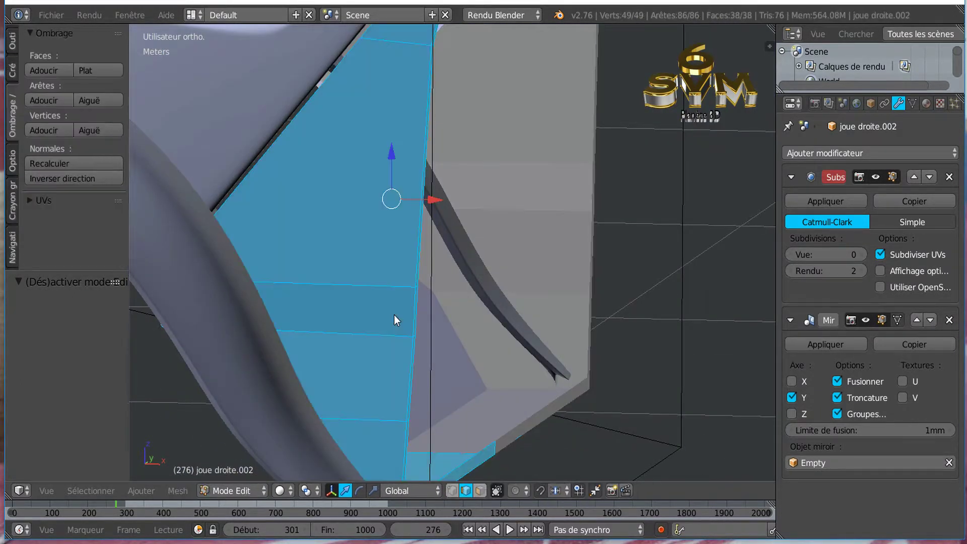
{"action": "scroll", "coordinate": [394, 316], "scroll_direction": "down", "scroll_amount": 4}
{"action": "middle_click_drag", "start_coordinate": [394, 316], "coordinate": [439, 302]}
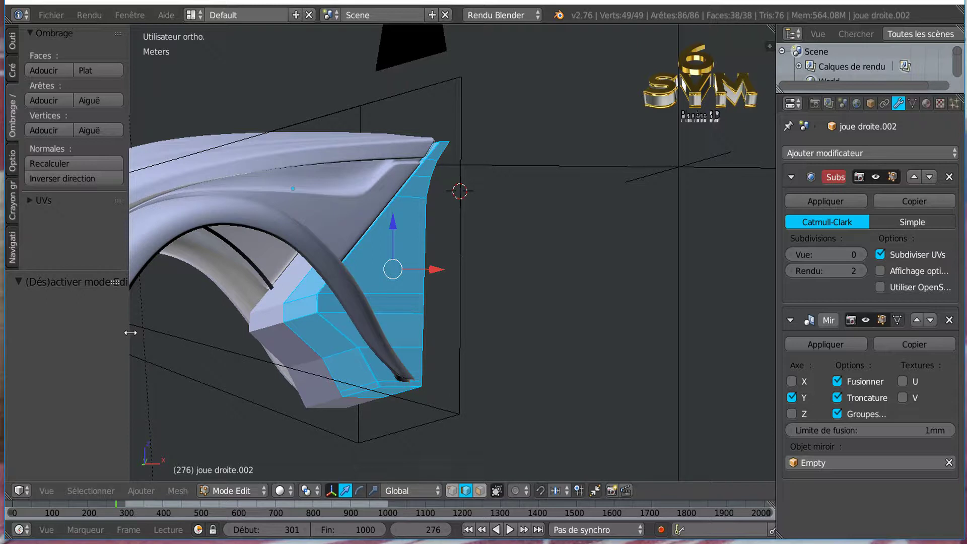
Step: Remove duplicate vertices from the whole cheek mesh
{"action": "left_click_drag", "start_coordinate": [130, 332], "coordinate": [149, 331]}
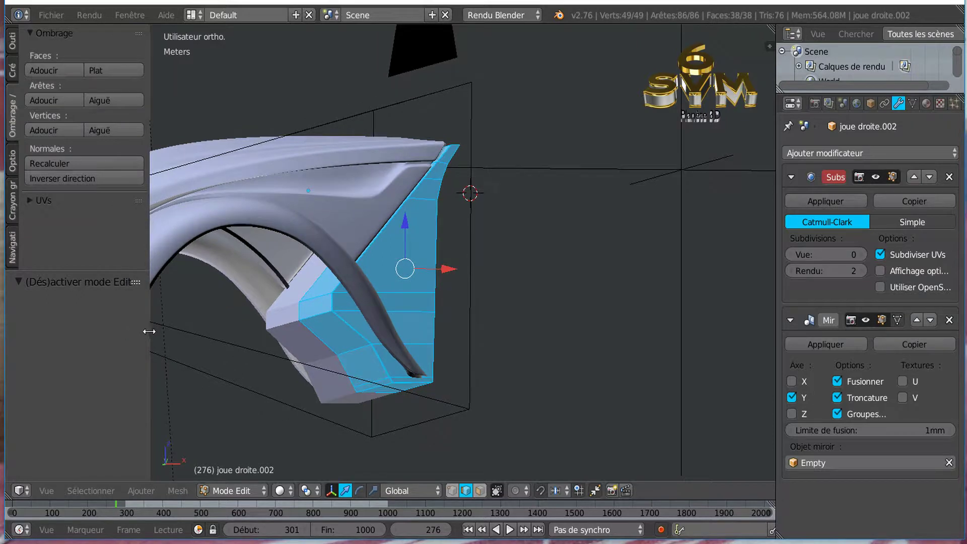
{"action": "left_click", "coordinate": [12, 40]}
{"action": "left_click_drag", "start_coordinate": [143, 123], "coordinate": [140, 241]}
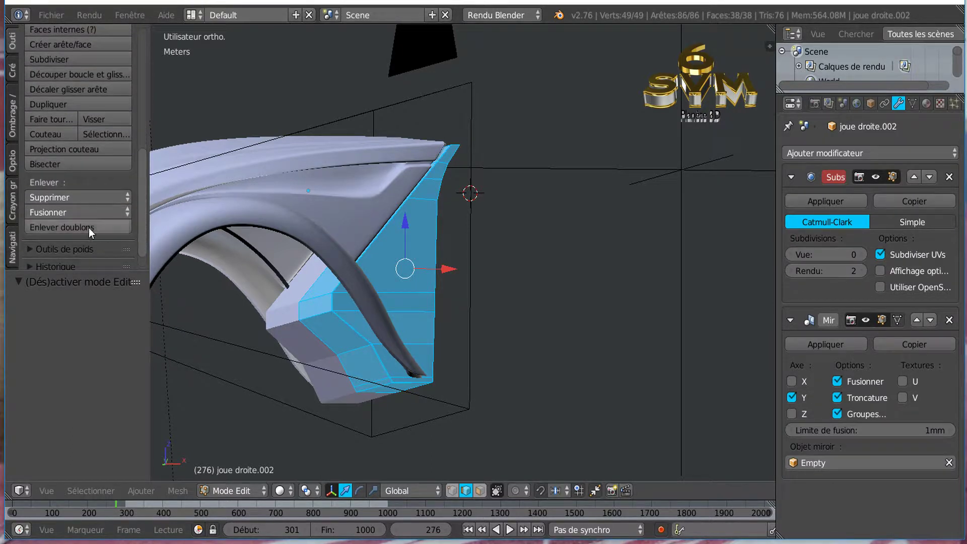
{"action": "left_click", "coordinate": [53, 227]}
{"action": "middle_click_drag", "start_coordinate": [556, 301], "coordinate": [513, 328]}
{"action": "key", "text": "Tab"}
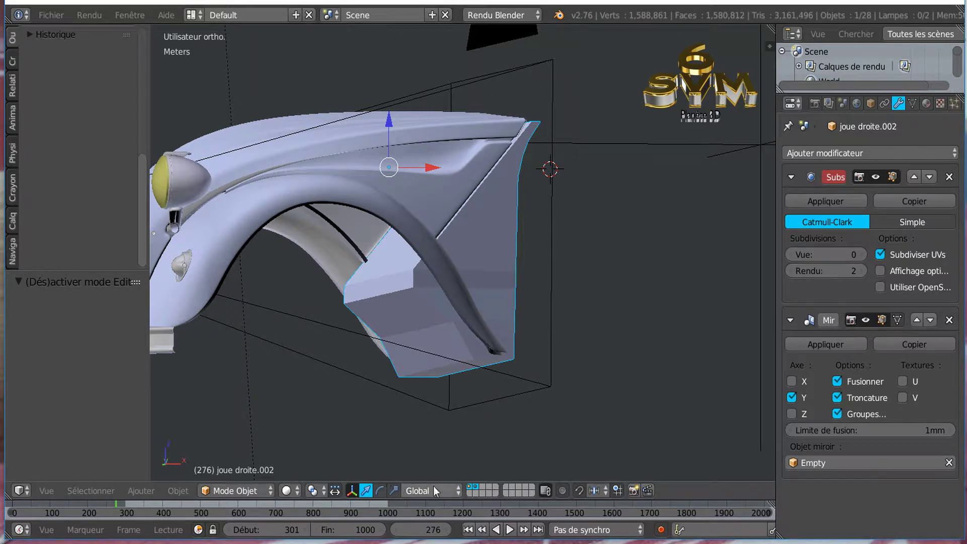
Step: Select the strip of faces down the outer side of the cheek mesh joue droite.002 and flatten it with LoopTools
{"action": "key", "text": "Tab"}
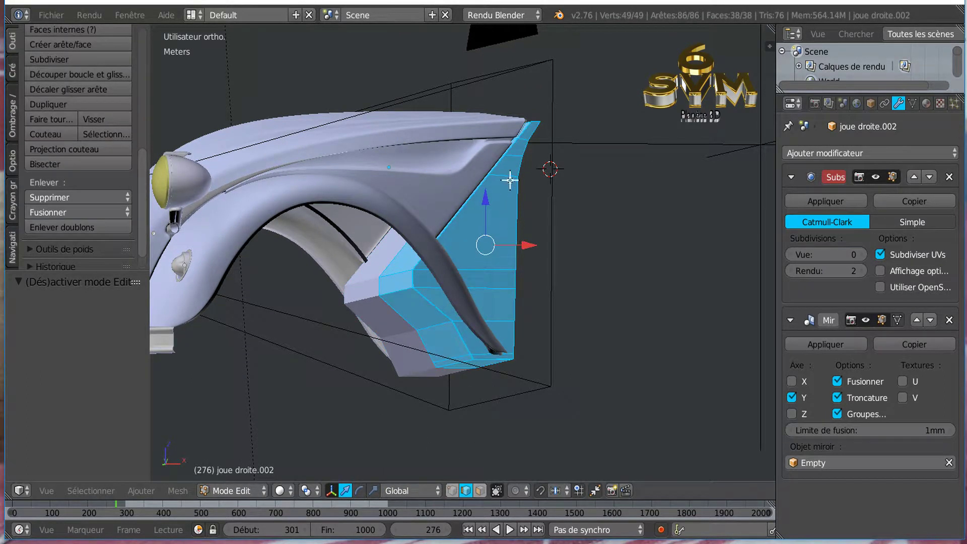
{"action": "scroll", "coordinate": [510, 180], "scroll_direction": "up", "scroll_amount": 1}
{"action": "left_click", "coordinate": [481, 491]}
{"action": "right_click", "coordinate": [536, 112]}
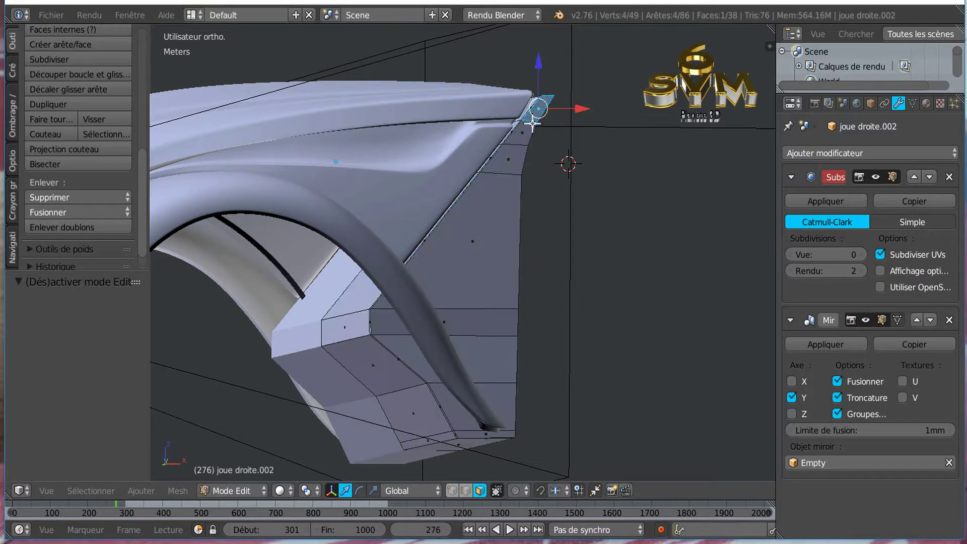
{"action": "right_click", "coordinate": [484, 319], "text": "ctrl"}
{"action": "right_click", "coordinate": [484, 348], "text": "ctrl"}
{"action": "right_click", "coordinate": [493, 390], "text": "ctrl"}
{"action": "right_click", "coordinate": [479, 432], "text": "ctrl"}
{"action": "key", "text": "w"}
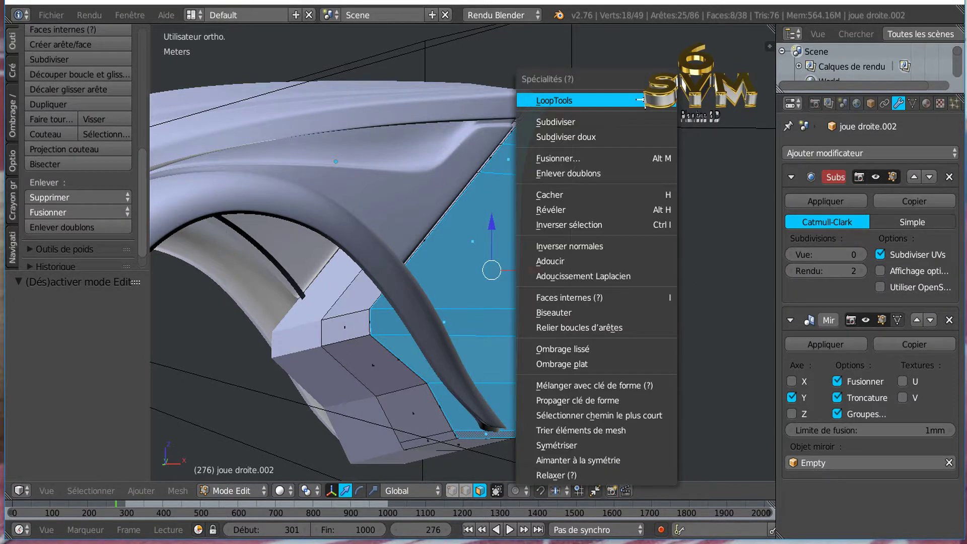
{"action": "mouse_move", "coordinate": [641, 101]}
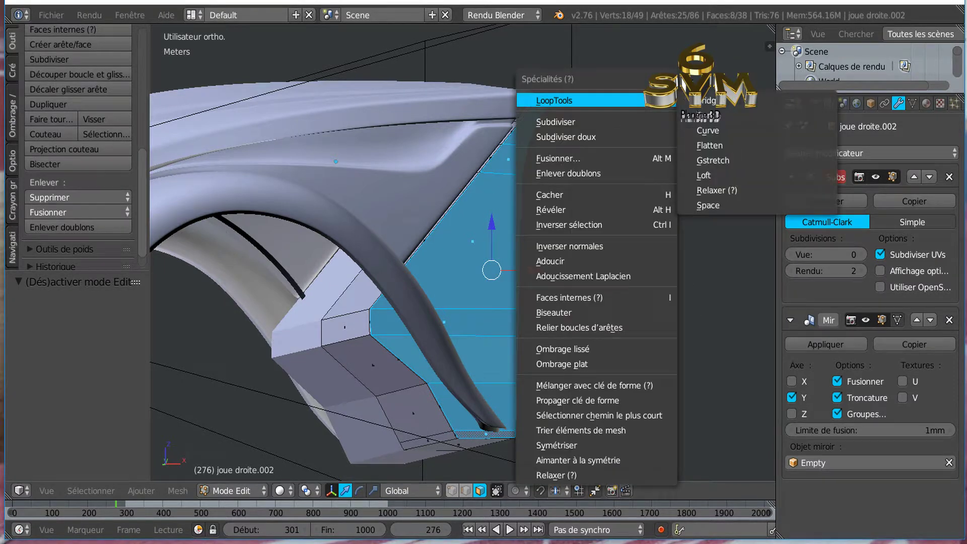
{"action": "left_click", "coordinate": [710, 146]}
{"action": "middle_click_drag", "start_coordinate": [668, 196], "coordinate": [544, 272]}
{"action": "key", "text": "Tab"}
{"action": "key", "text": "Tab"}
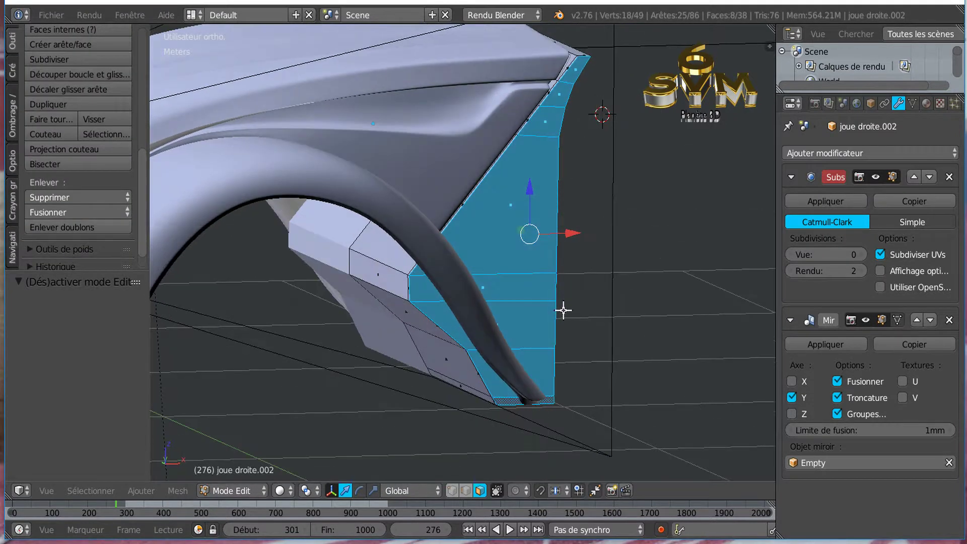
Step: Clear the face selection and examine the cheek's outer side from several angles, ending outside mesh editing
{"action": "key", "text": "a"}
{"action": "middle_click_drag", "start_coordinate": [576, 298], "coordinate": [646, 315]}
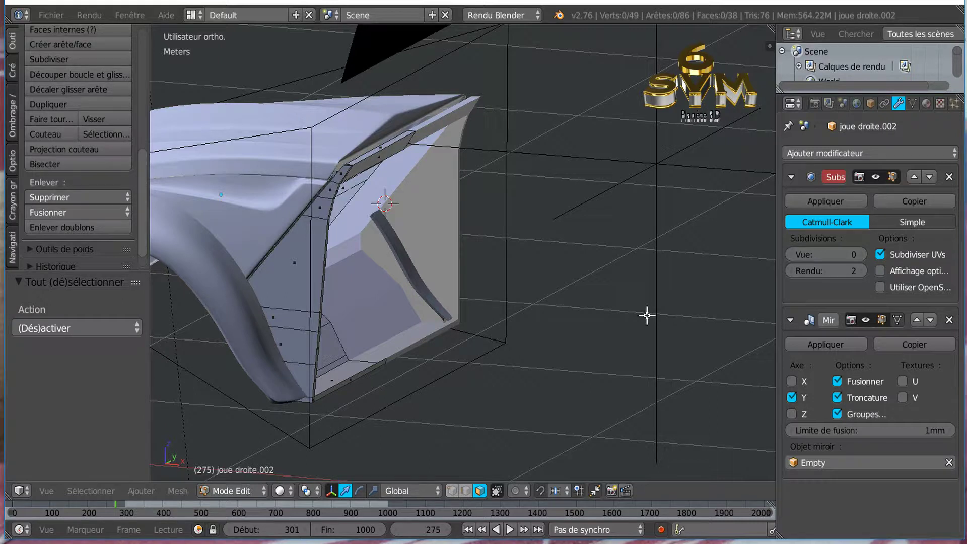
{"action": "middle_click_drag", "start_coordinate": [423, 332], "coordinate": [524, 317]}
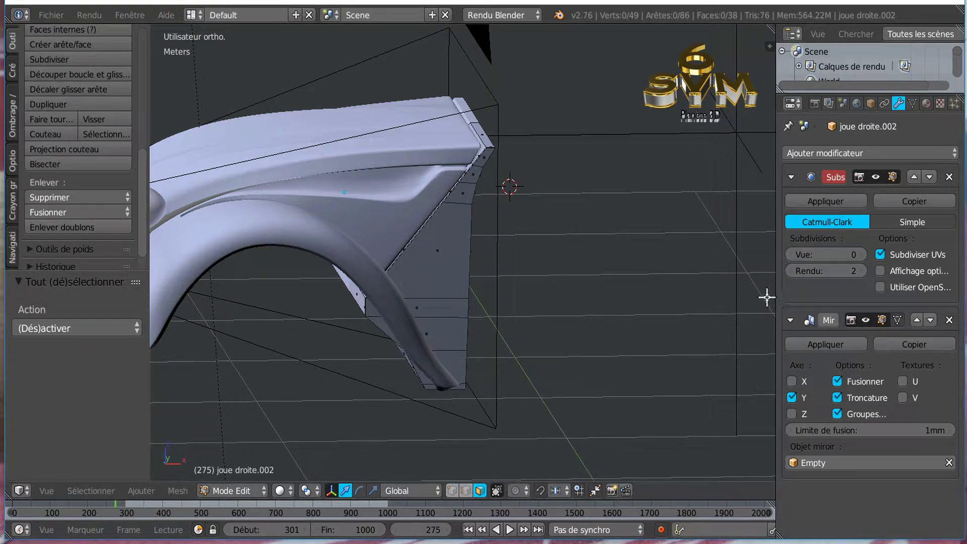
{"action": "mouse_move", "coordinate": [488, 270]}
{"action": "middle_mouse_down"}
{"action": "mouse_move", "coordinate": [520, 242]}
{"action": "mouse_move", "coordinate": [490, 256]}
{"action": "mouse_move", "coordinate": [583, 214]}
{"action": "mouse_move", "coordinate": [497, 259]}
{"action": "middle_mouse_up"}
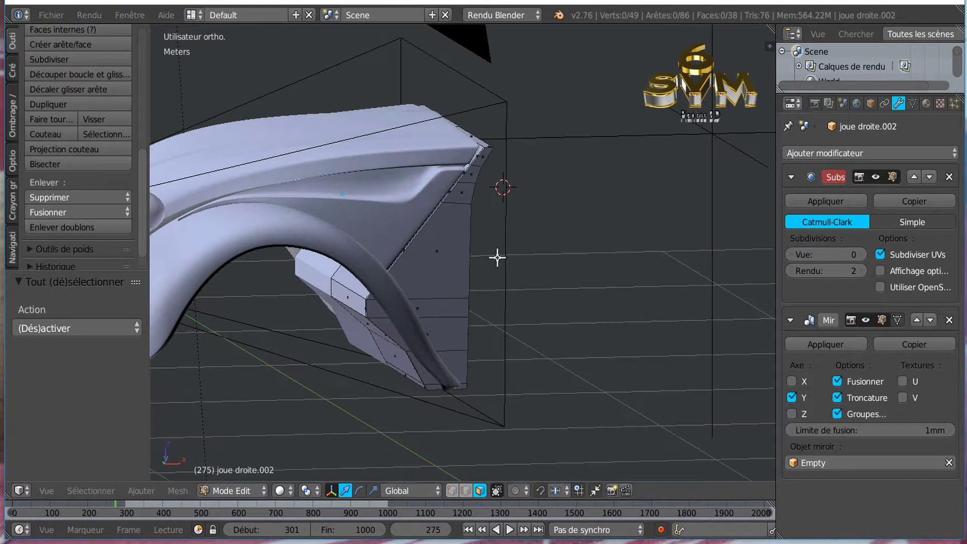
{"action": "scroll", "coordinate": [453, 251], "scroll_direction": "up", "scroll_amount": 2}
{"action": "middle_click_drag", "start_coordinate": [460, 213], "coordinate": [439, 201]}
{"action": "key", "text": "Tab"}
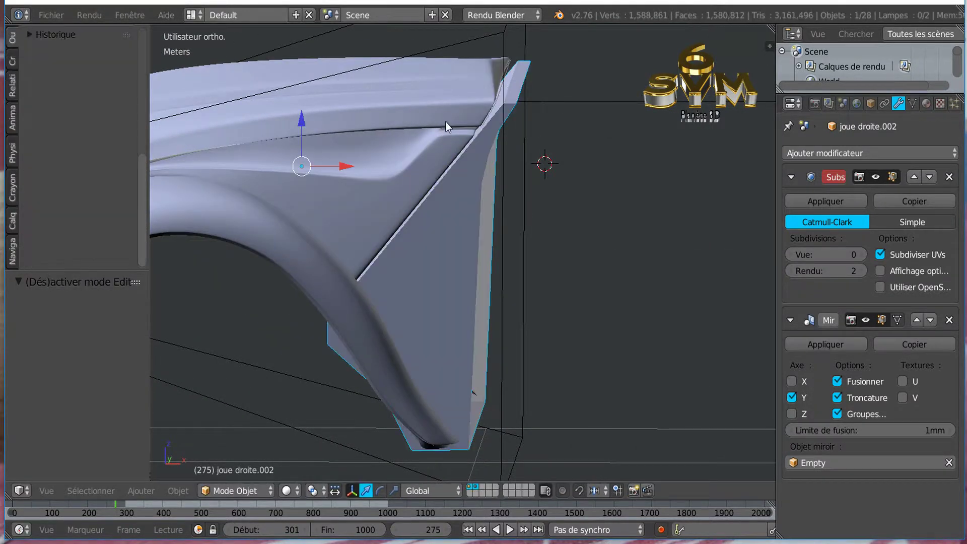
Step: Open the hood mesh, capot, for vertex editing in wireframe over the front-view blueprint
{"action": "right_click", "coordinate": [446, 123]}
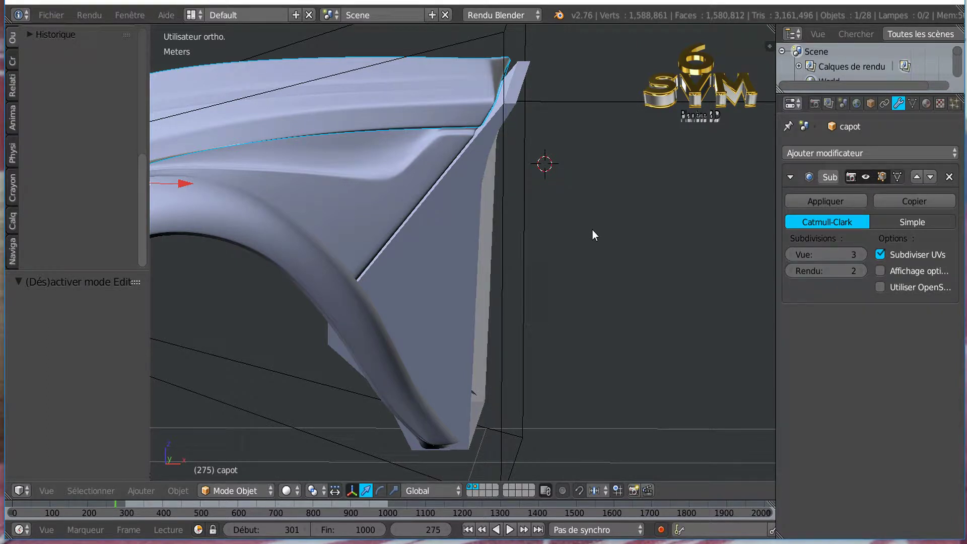
{"action": "key", "text": "Tab"}
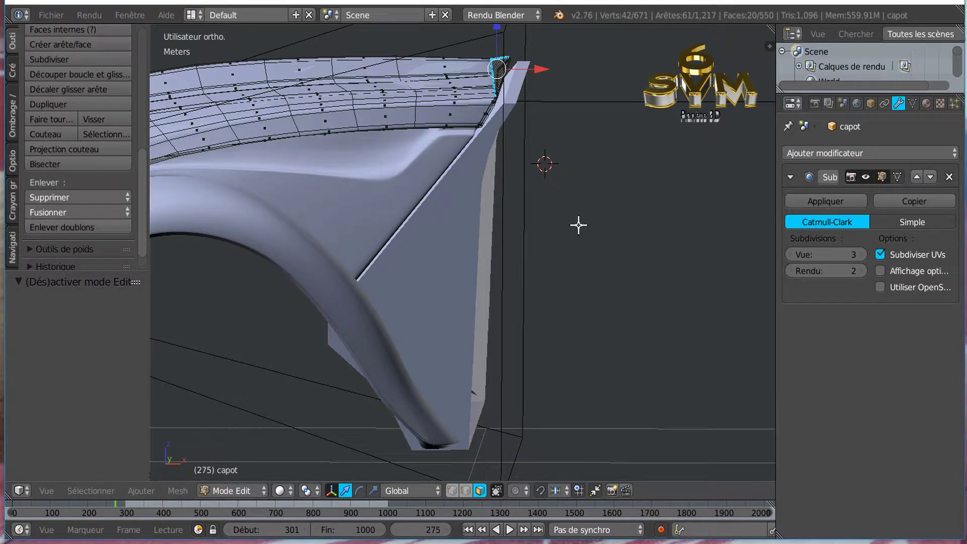
{"action": "key", "text": "KP_1"}
{"action": "scroll", "coordinate": [578, 225], "scroll_direction": "down", "scroll_amount": 2}
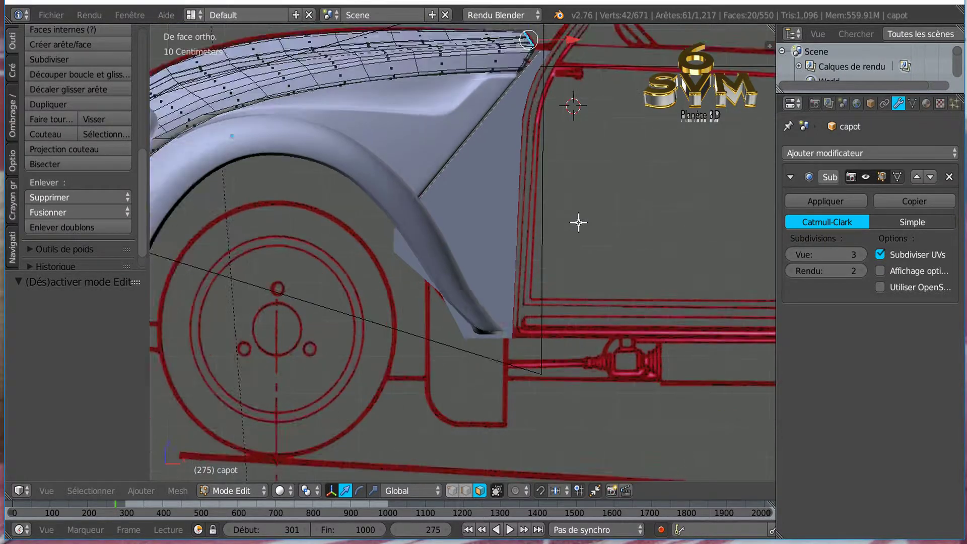
{"action": "middle_click_drag", "start_coordinate": [587, 151], "coordinate": [472, 241], "text": "shift"}
{"action": "scroll", "coordinate": [404, 245], "scroll_direction": "up", "scroll_amount": 3}
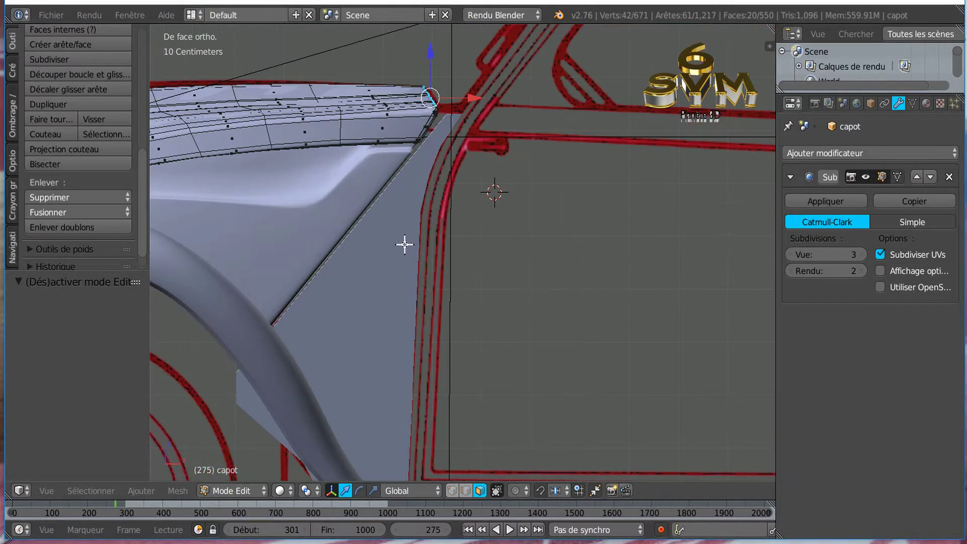
{"action": "left_click", "coordinate": [451, 491]}
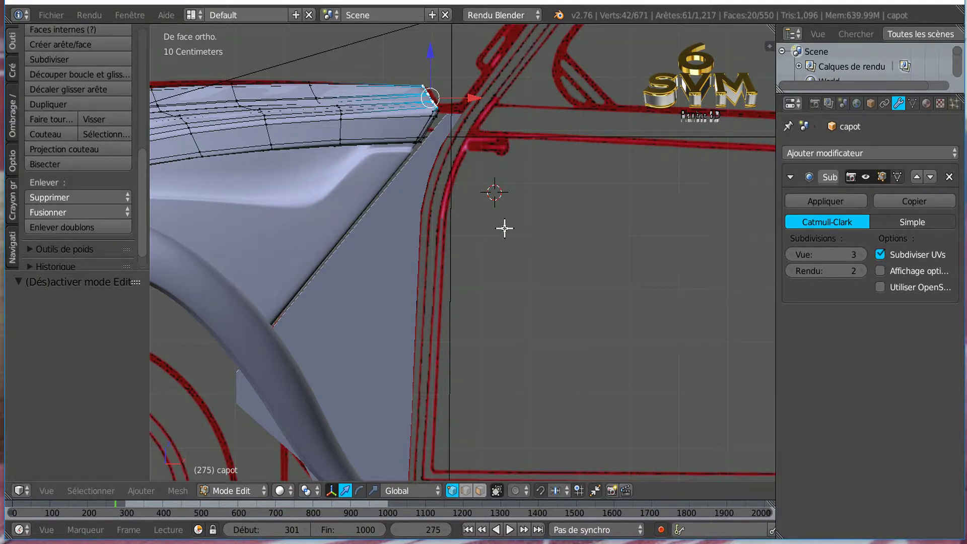
{"action": "key", "text": "z"}
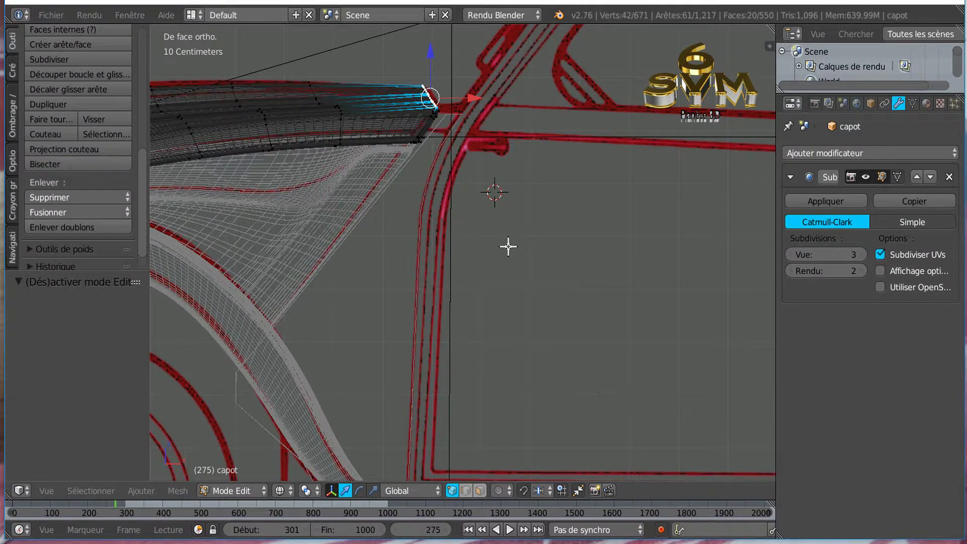
Step: Extend the vertex selection down the rear edge of the hood, near the cheek's upper tip
{"action": "middle_click_drag", "start_coordinate": [508, 273], "coordinate": [487, 291]}
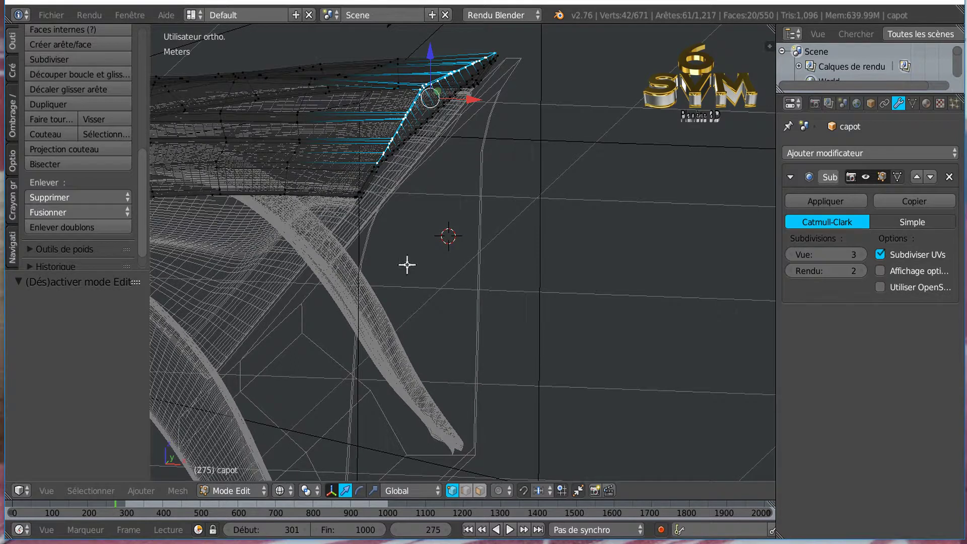
{"action": "middle_click_drag", "start_coordinate": [533, 198], "coordinate": [553, 184]}
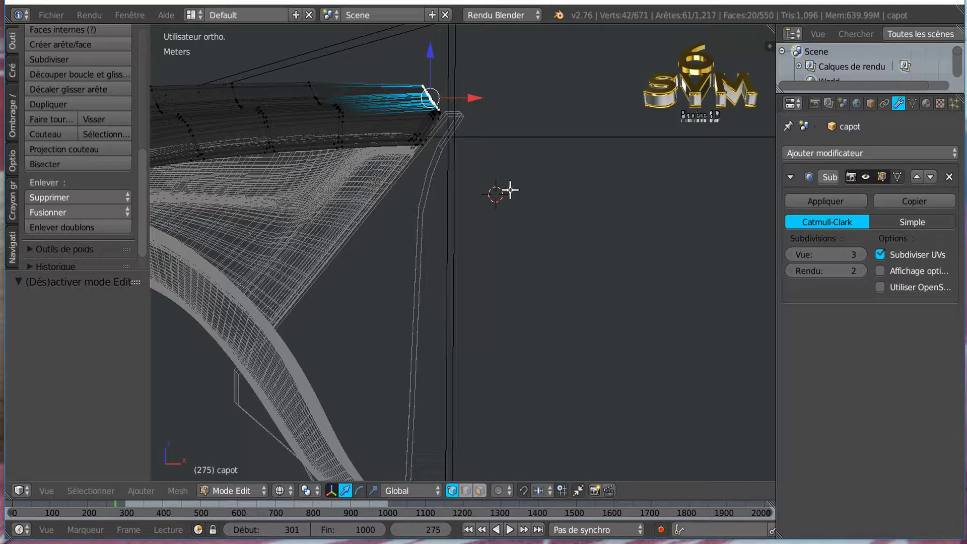
{"action": "key", "text": "KP_1"}
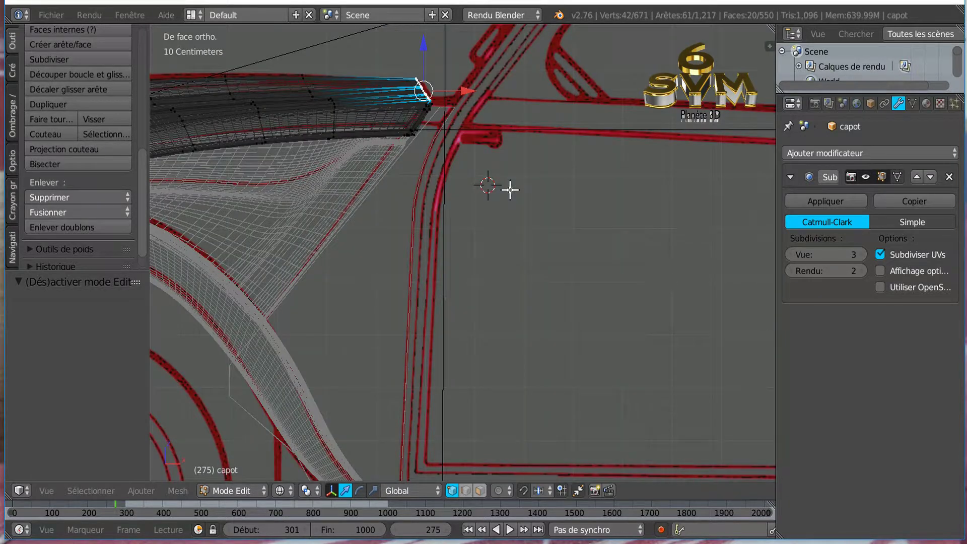
{"action": "scroll", "coordinate": [440, 110], "scroll_direction": "up", "scroll_amount": 2}
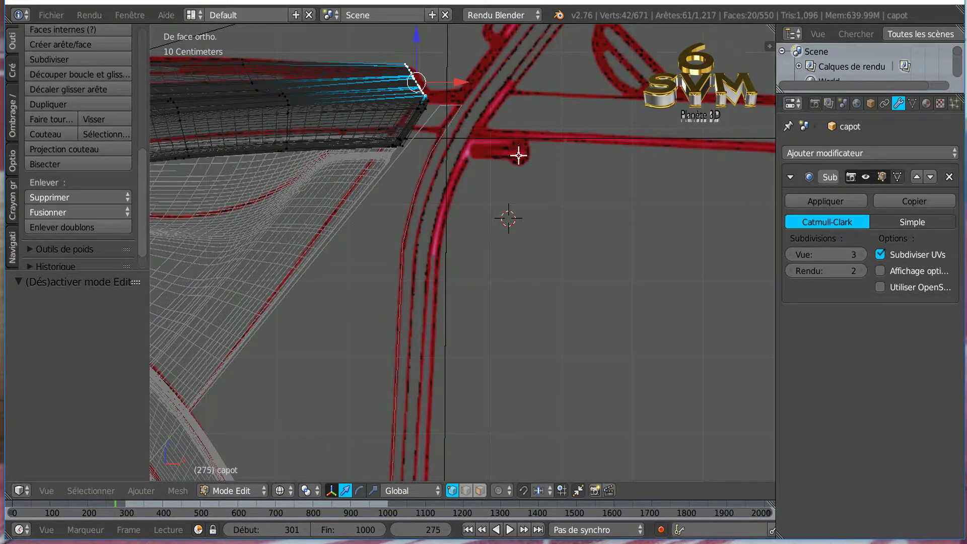
{"action": "left_click", "coordinate": [422, 98]}
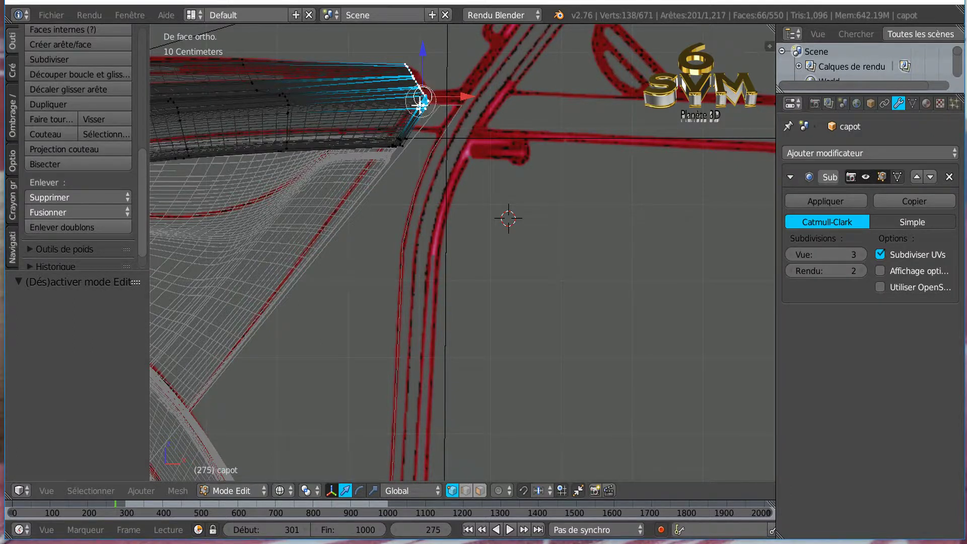
{"action": "right_click", "coordinate": [441, 70]}
Step: Examine the selected rear edge of the hood from several angles and compare it with the front-view blueprint
{"action": "middle_click_drag", "start_coordinate": [542, 215], "coordinate": [402, 195]}
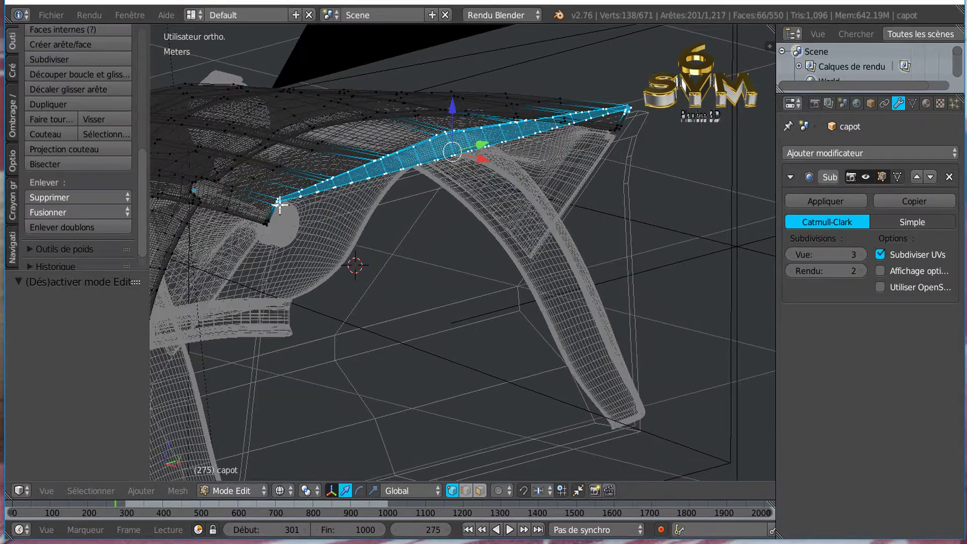
{"action": "key", "text": "z"}
{"action": "mouse_move", "coordinate": [559, 248]}
{"action": "middle_mouse_down"}
{"action": "mouse_move", "coordinate": [559, 282]}
{"action": "mouse_move", "coordinate": [639, 209]}
{"action": "mouse_move", "coordinate": [515, 222]}
{"action": "mouse_move", "coordinate": [519, 243]}
{"action": "mouse_move", "coordinate": [534, 222]}
{"action": "middle_mouse_up"}
{"action": "key", "text": "z"}
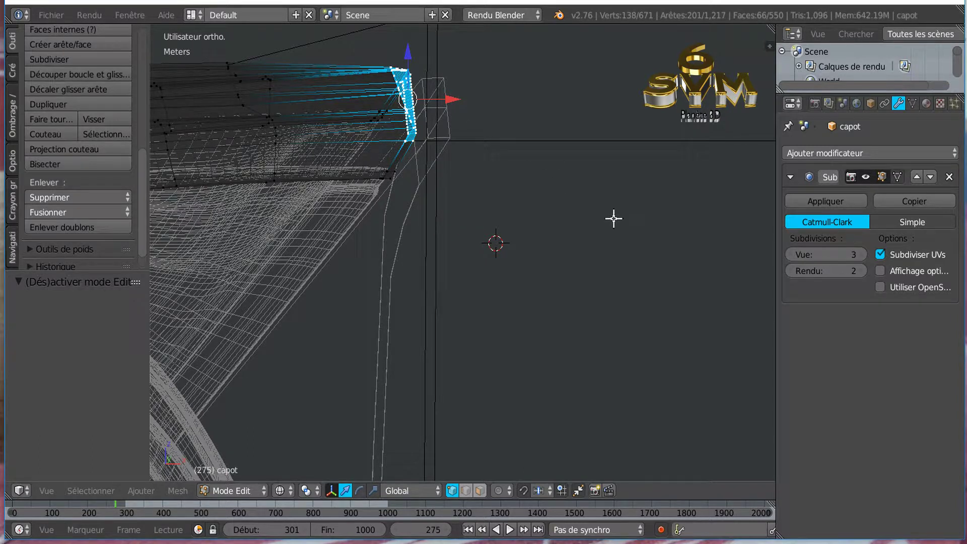
{"action": "key", "text": "KP_1"}
{"action": "scroll", "coordinate": [610, 219], "scroll_direction": "down", "scroll_amount": 3}
{"action": "middle_click_drag", "start_coordinate": [594, 164], "coordinate": [539, 250], "text": "shift"}
{"action": "scroll", "coordinate": [447, 264], "scroll_direction": "up", "scroll_amount": 1}
{"action": "scroll", "coordinate": [447, 264], "scroll_direction": "up", "scroll_amount": 3}
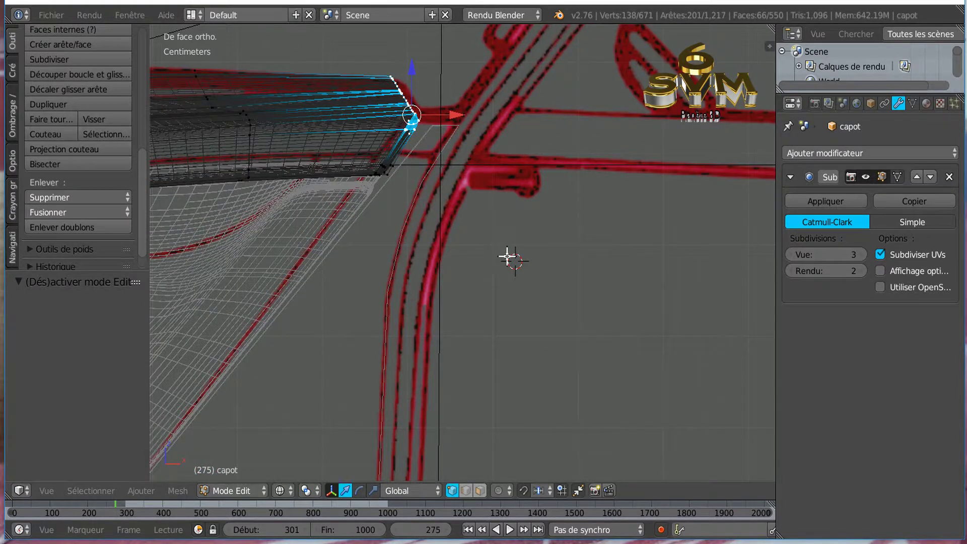
{"action": "middle_click_drag", "start_coordinate": [508, 257], "coordinate": [507, 268]}
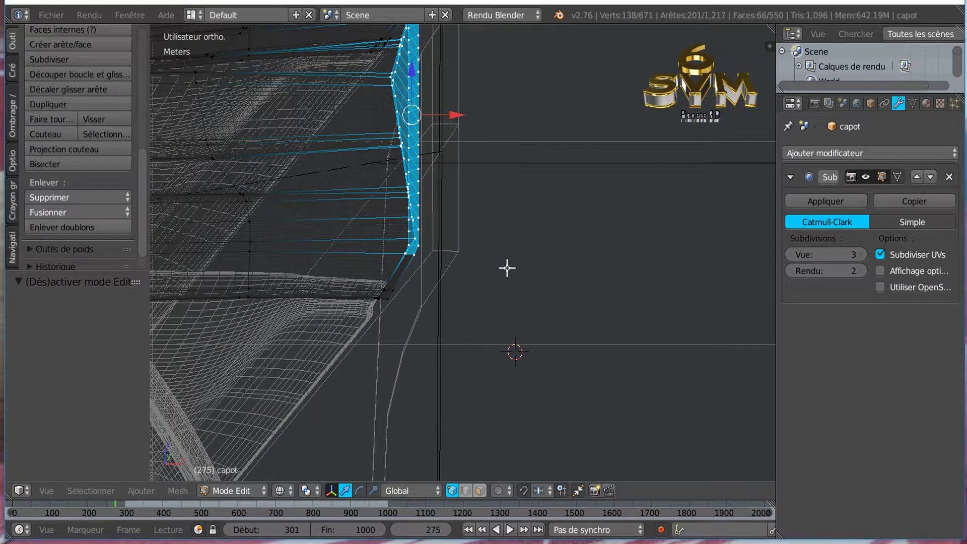
{"action": "key", "text": "KP_7"}
{"action": "key", "text": "KP_1"}
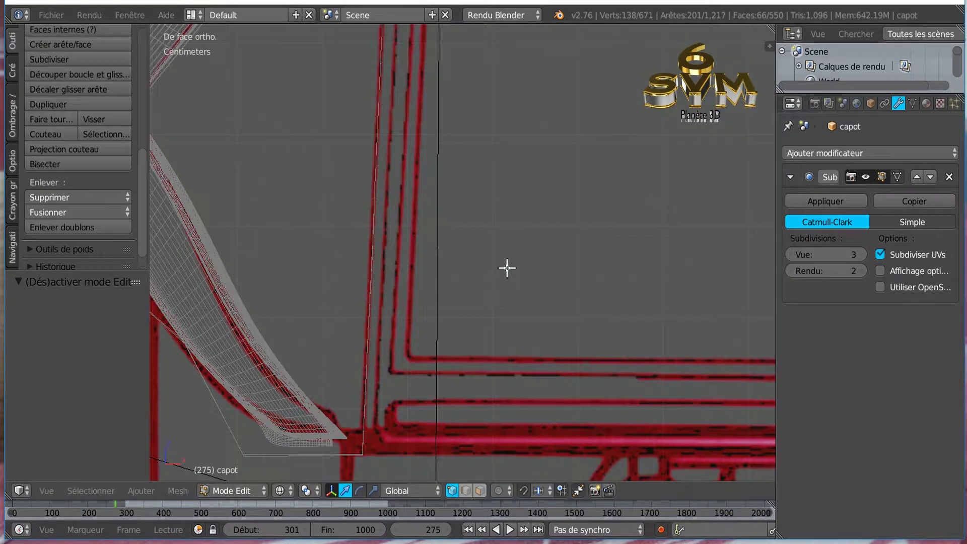
{"action": "scroll", "coordinate": [497, 261], "scroll_direction": "down", "scroll_amount": 4}
{"action": "middle_click_drag", "start_coordinate": [486, 80], "coordinate": [434, 223], "text": "shift"}
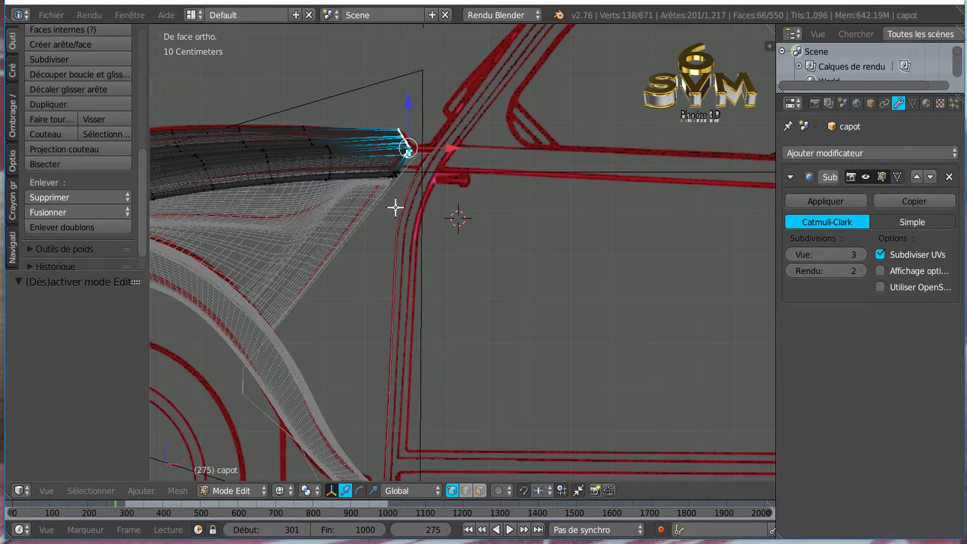
{"action": "scroll", "coordinate": [396, 207], "scroll_direction": "up", "scroll_amount": 3}
{"action": "scroll", "coordinate": [384, 133], "scroll_direction": "up", "scroll_amount": 3}
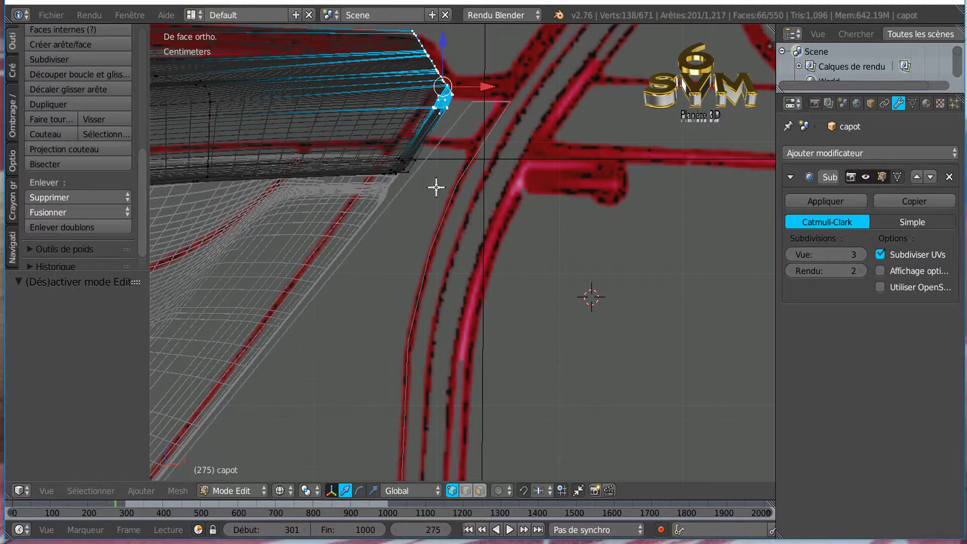
{"action": "middle_click_drag", "start_coordinate": [436, 187], "coordinate": [429, 199]}
{"action": "key", "text": "KP_1"}
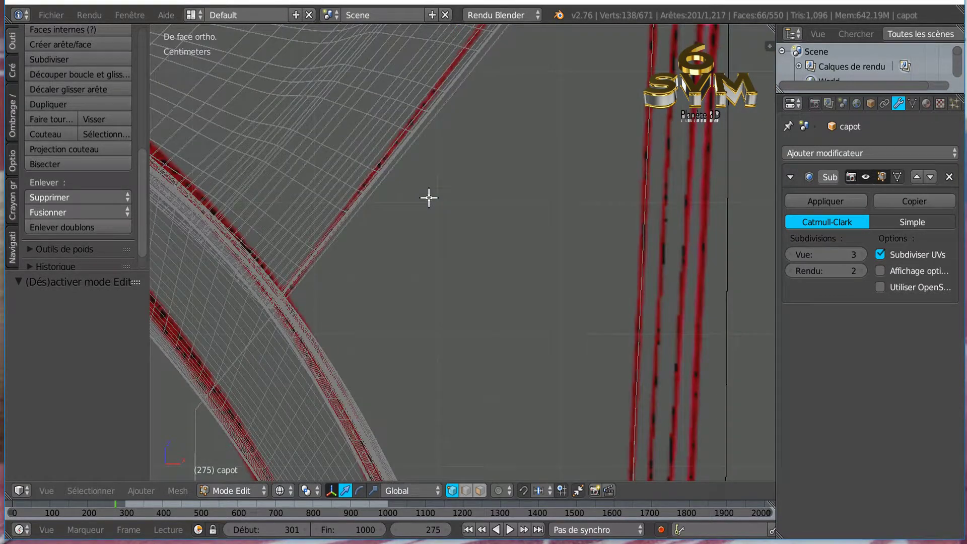
{"action": "scroll", "coordinate": [428, 197], "scroll_direction": "down", "scroll_amount": 6}
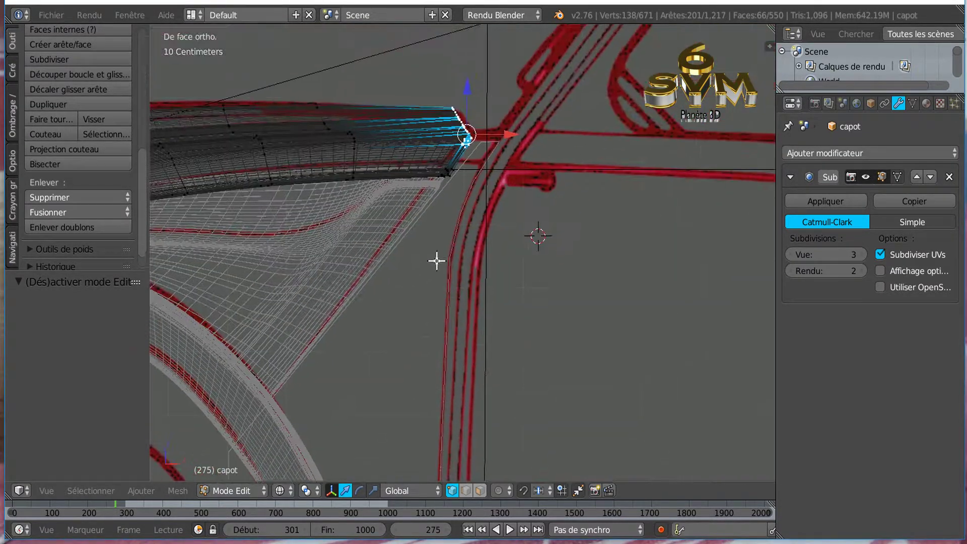
{"action": "scroll", "coordinate": [475, 182], "scroll_direction": "up", "scroll_amount": 4}
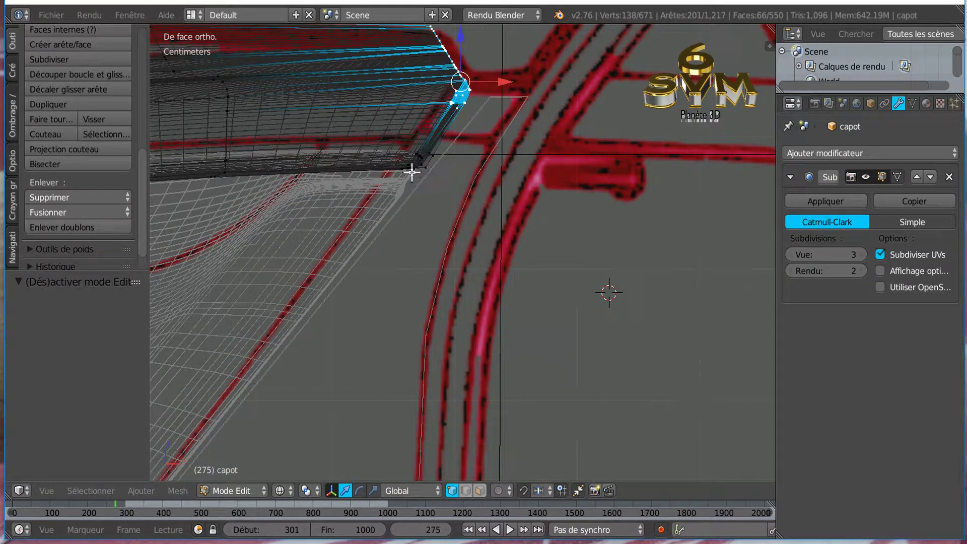
Step: Move the hood's selected rear edge about 5.4 mm along X, nudge it slightly further, and return to solid shading
{"action": "key", "text": "g"}
{"action": "key", "text": "x"}
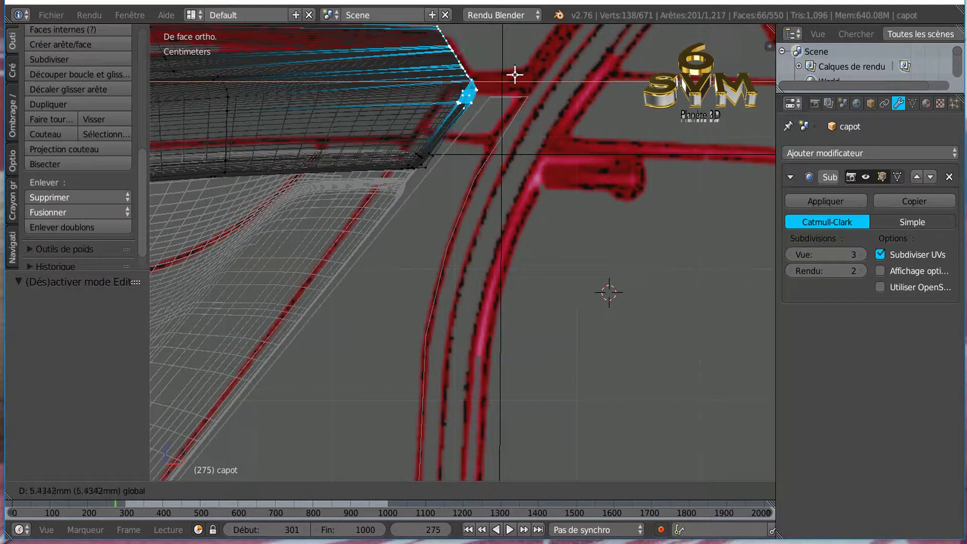
{"action": "left_click", "coordinate": [509, 95]}
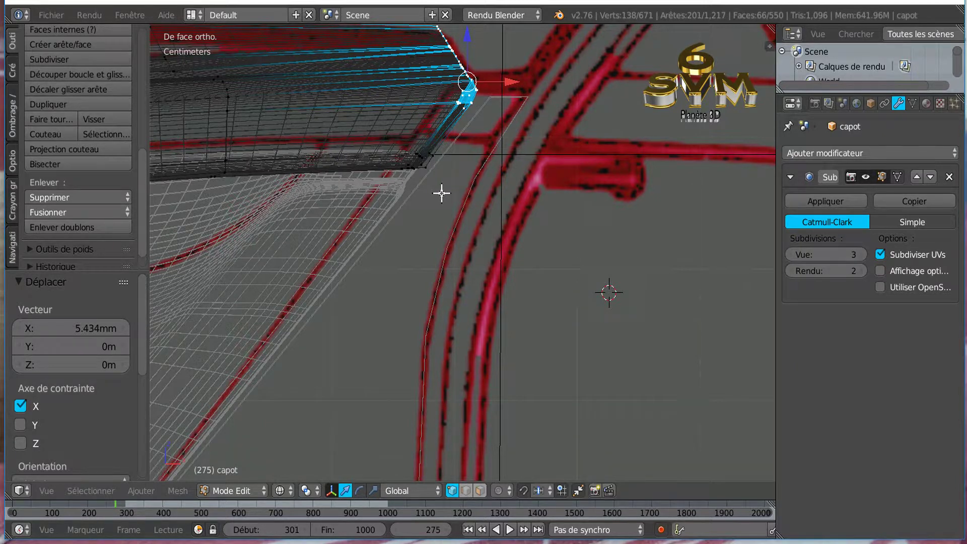
{"action": "left_click_drag", "start_coordinate": [511, 82], "coordinate": [513, 79]}
{"action": "key", "text": "Tab"}
{"action": "key", "text": "Tab"}
{"action": "key", "text": "z"}
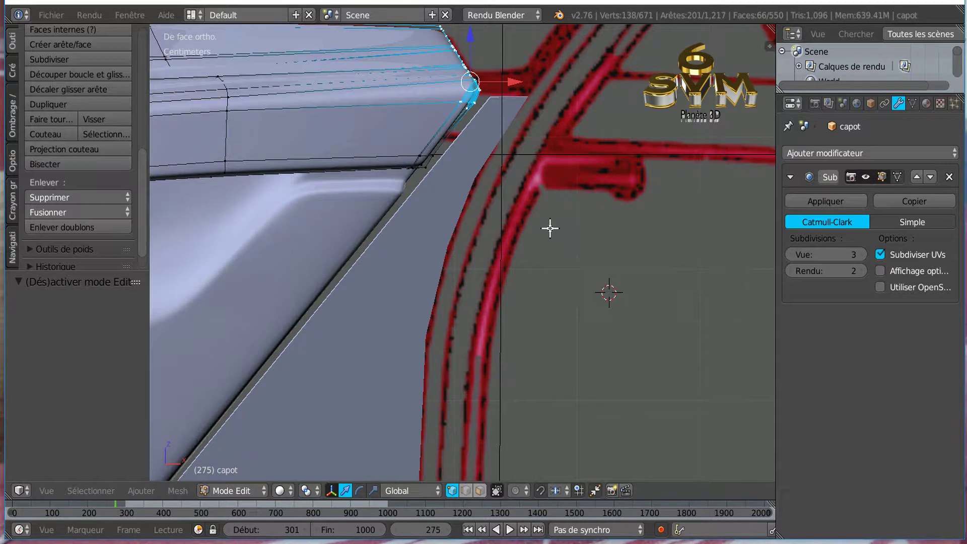
{"action": "scroll", "coordinate": [418, 282], "scroll_direction": "down", "scroll_amount": 1}
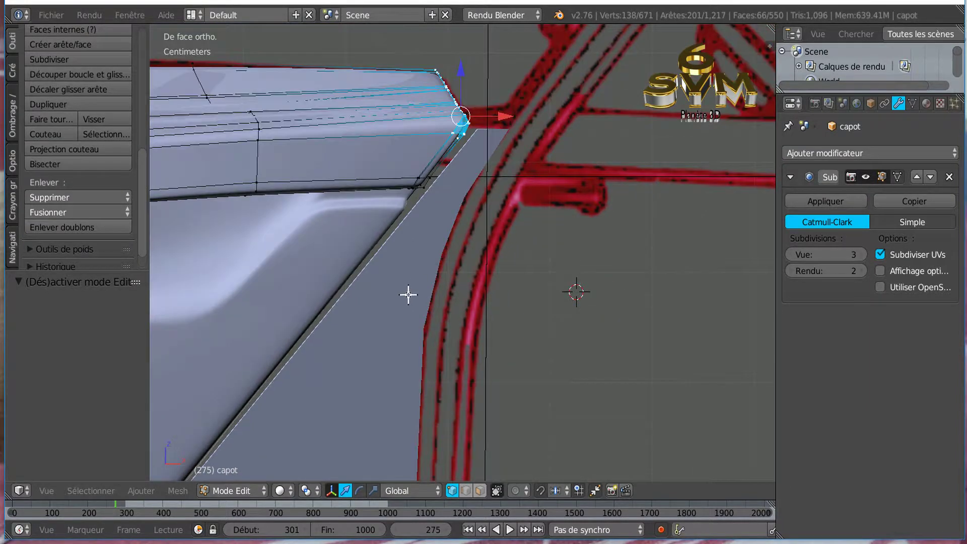
{"action": "scroll", "coordinate": [408, 295], "scroll_direction": "down", "scroll_amount": 2}
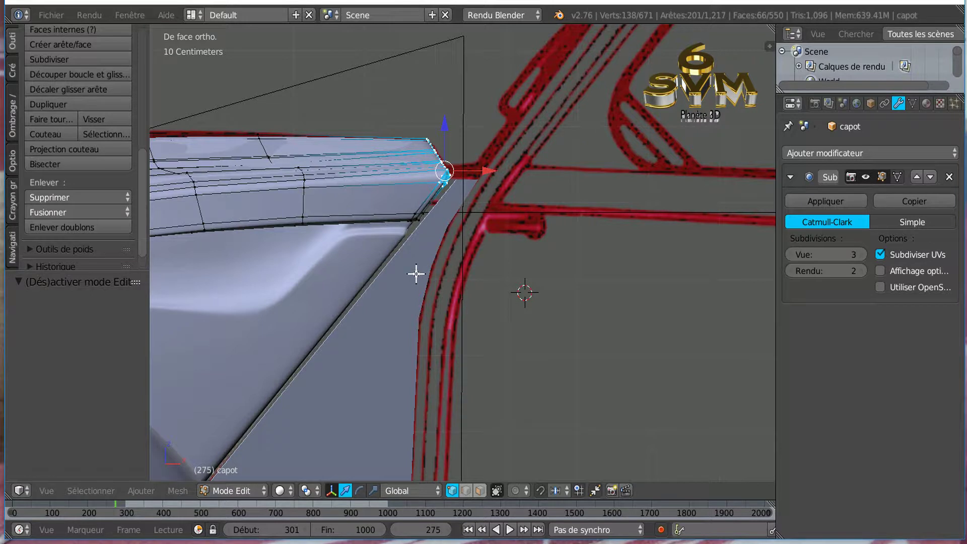
Step: Finish vertex editing of the hood and select the cheek panel object, joue droite.002
{"action": "key", "text": "a"}
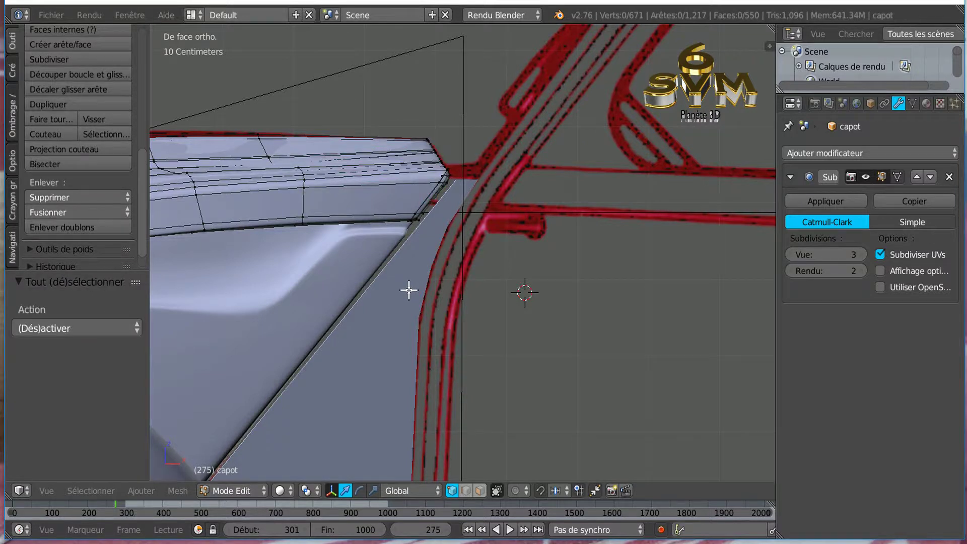
{"action": "key", "text": "a"}
{"action": "key", "text": "a"}
{"action": "key", "text": "a"}
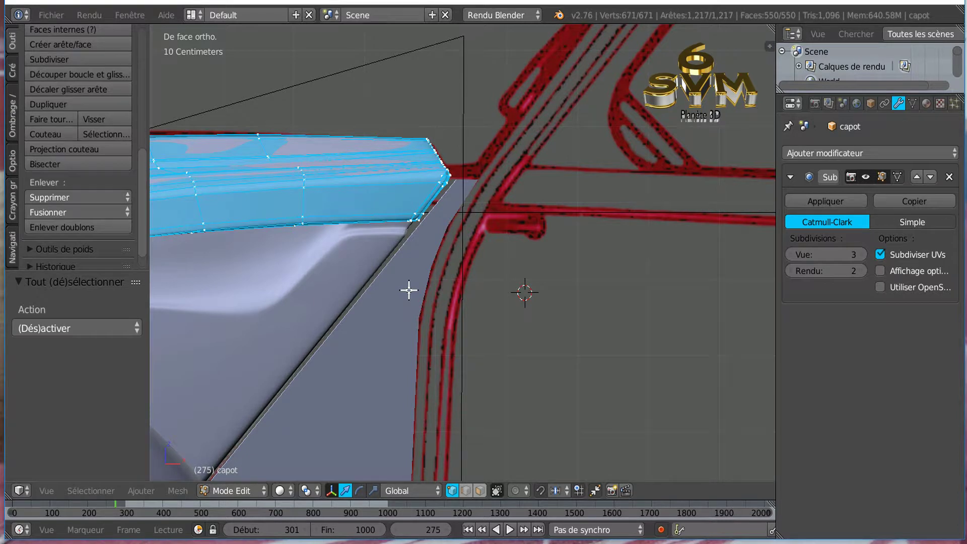
{"action": "key", "text": "Tab"}
{"action": "right_click", "coordinate": [409, 291]}
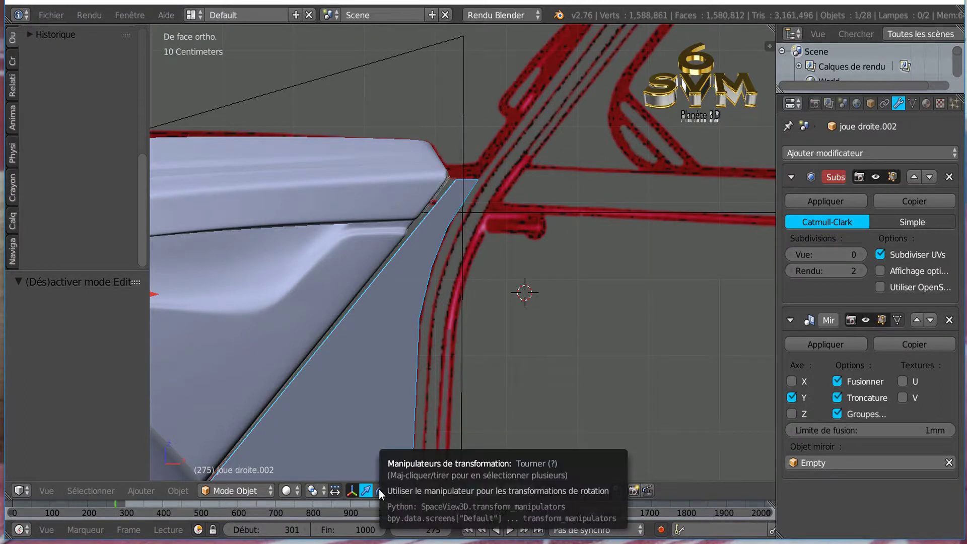
Step: Set the pivot point to the 3D cursor and move the cheek panel -6.829 mm along X, against the front-view blueprint
{"action": "left_click", "coordinate": [287, 491]}
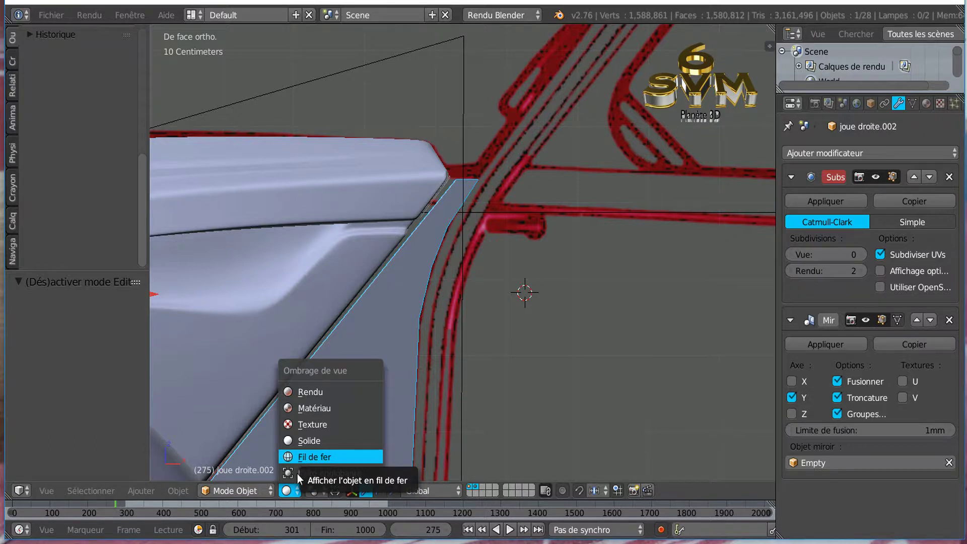
{"action": "left_click", "coordinate": [313, 490]}
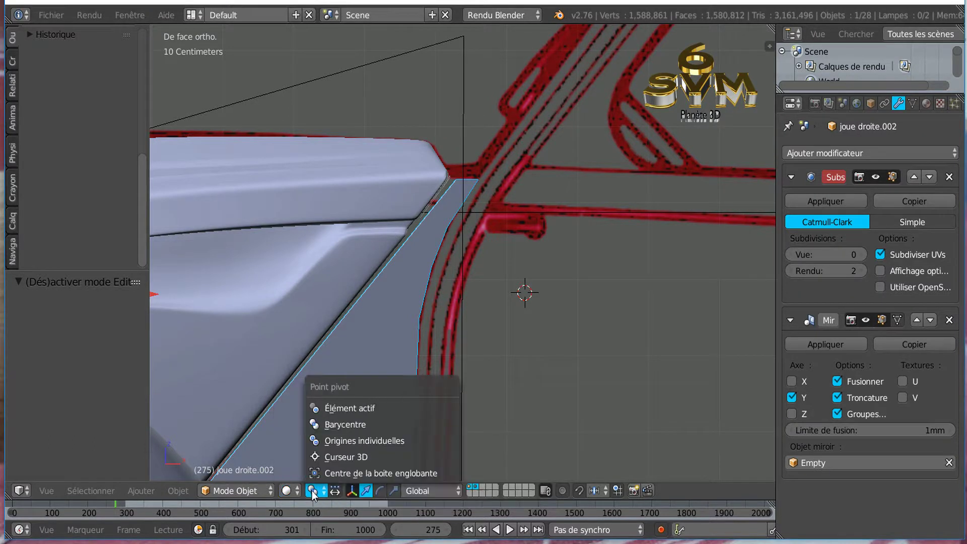
{"action": "left_click", "coordinate": [331, 456]}
{"action": "left_click_drag", "start_coordinate": [520, 358], "coordinate": [518, 356]}
{"action": "scroll", "coordinate": [524, 339], "scroll_direction": "up", "scroll_amount": 2}
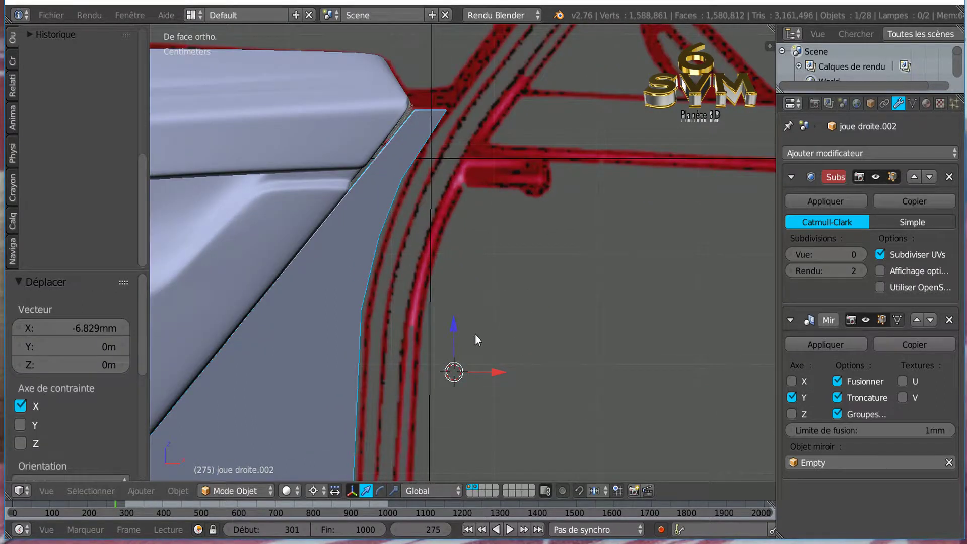
{"action": "scroll", "coordinate": [524, 326], "scroll_direction": "down", "scroll_amount": 2}
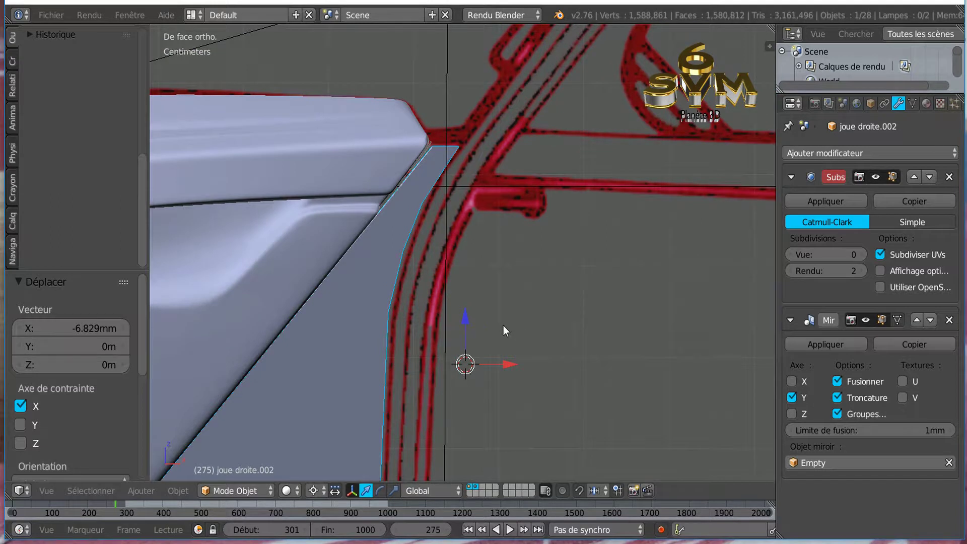
{"action": "key", "text": "KP_4"}
{"action": "key", "text": "KP_6"}
{"action": "key", "text": "KP_6"}
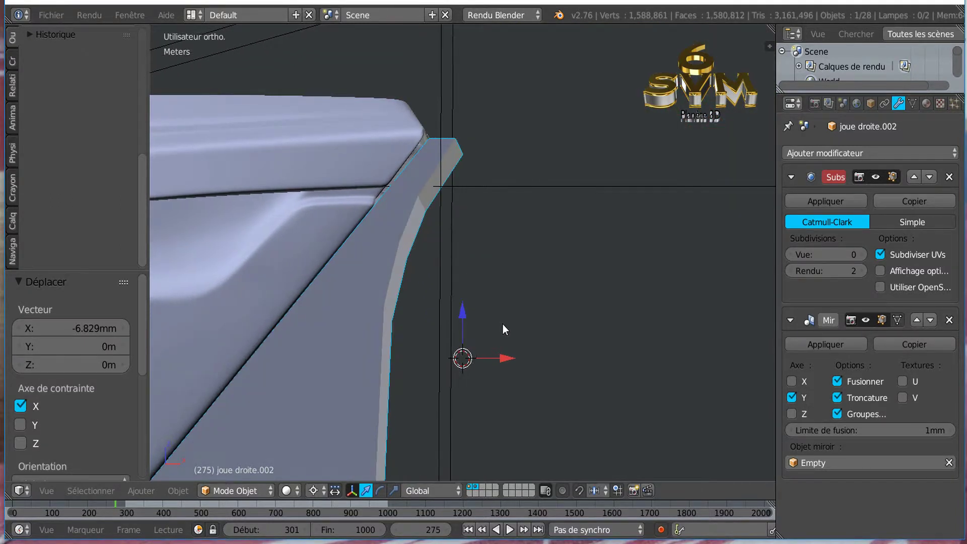
{"action": "key", "text": "KP_1"}
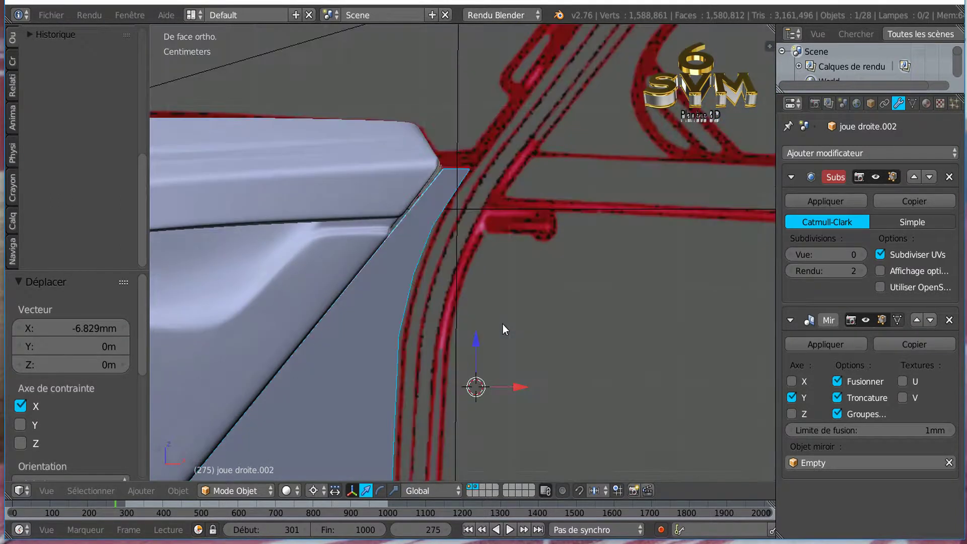
Step: Open the hood mesh, capot, for editing in wireframe and select all vertices of its slanted rear edge beside the cheek
{"action": "key", "text": "Tab"}
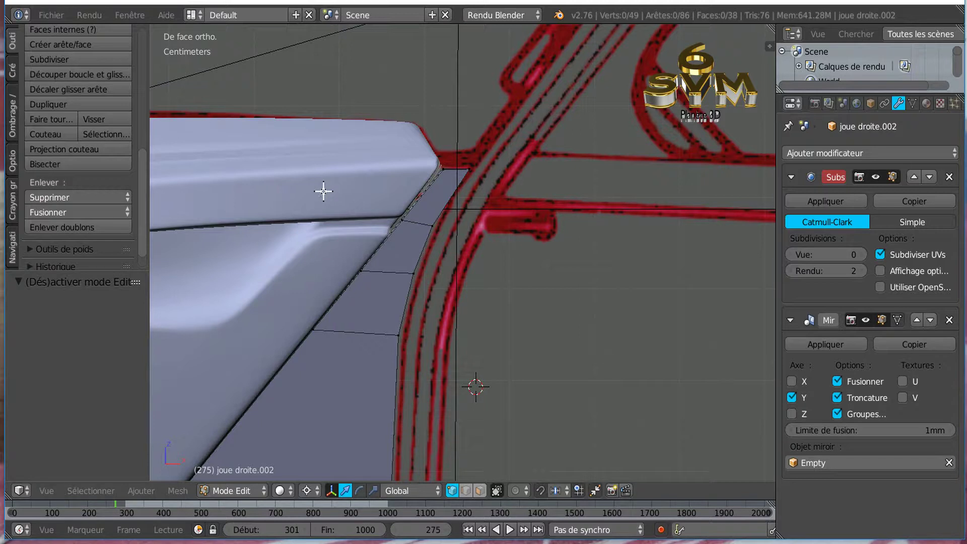
{"action": "key", "text": "Tab"}
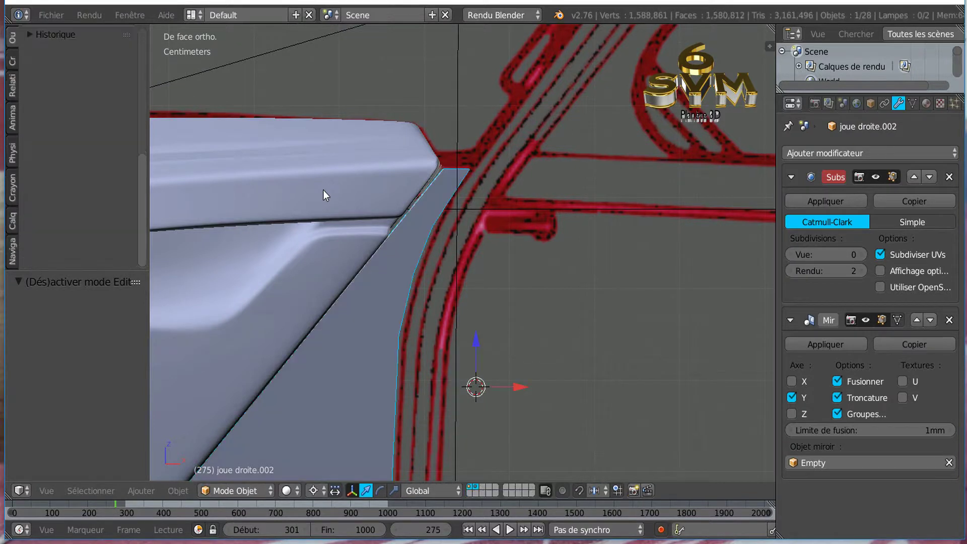
{"action": "right_click", "coordinate": [324, 189]}
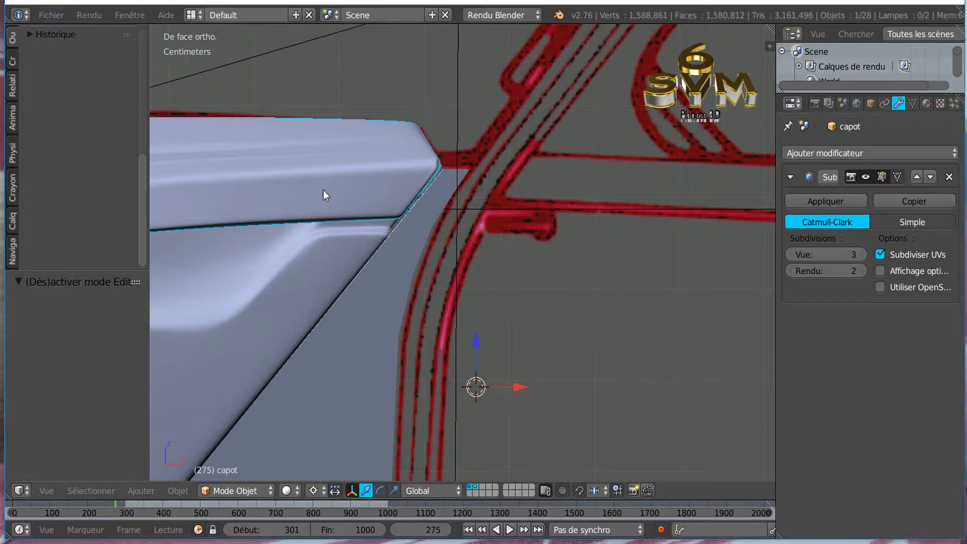
{"action": "key", "text": "Tab"}
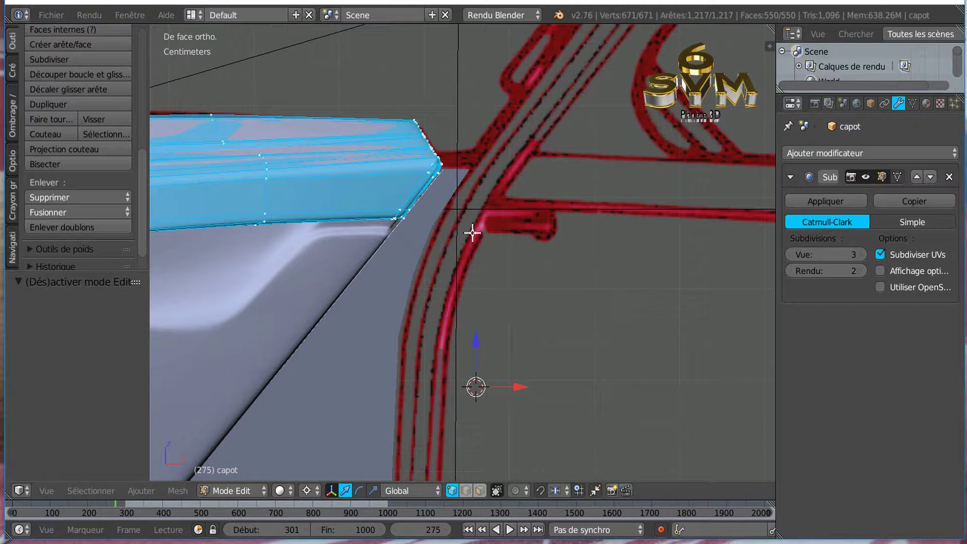
{"action": "key", "text": "a"}
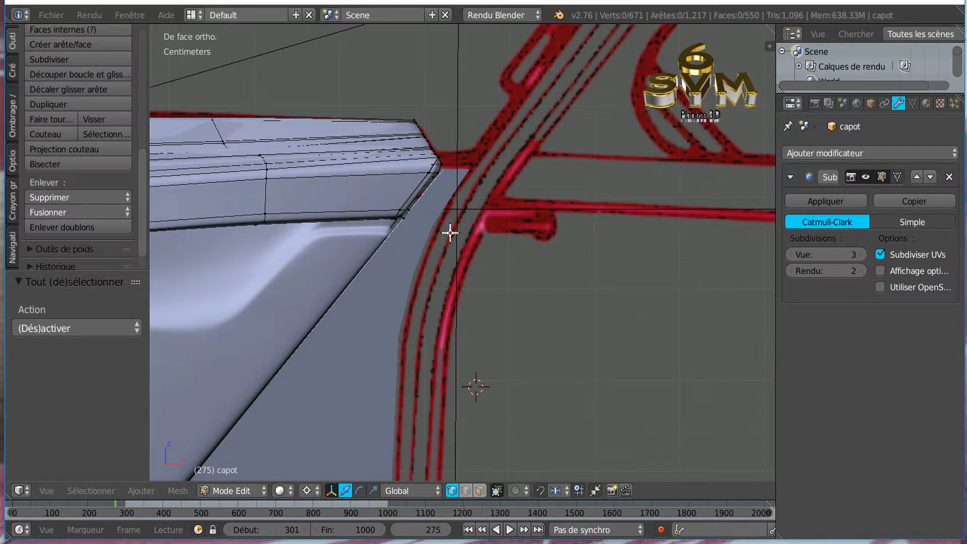
{"action": "key", "text": "z"}
{"action": "key", "text": "c"}
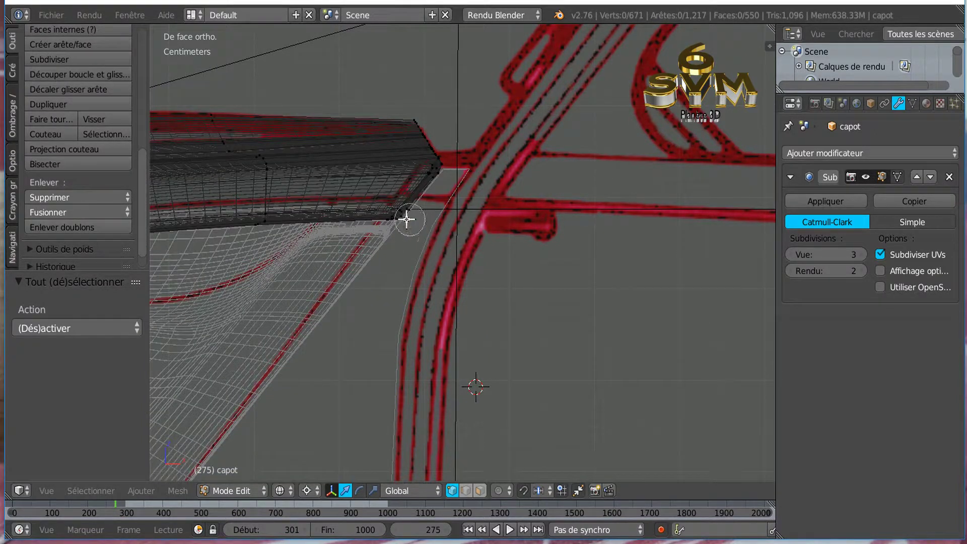
{"action": "mouse_move", "coordinate": [401, 218]}
{"action": "left_mouse_down"}
{"action": "mouse_move", "coordinate": [434, 151]}
{"action": "mouse_move", "coordinate": [402, 110]}
{"action": "mouse_move", "coordinate": [437, 150]}
{"action": "left_mouse_up"}
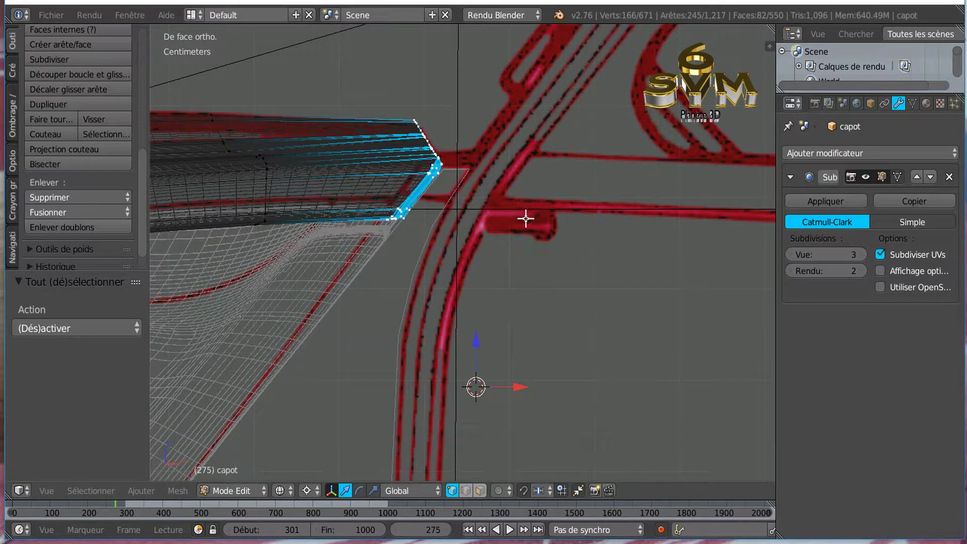
{"action": "key", "text": "Escape"}
Step: Move the hood's selected rear edge 1.372 mm along X, then return to solid shading and object mode
{"action": "scroll", "coordinate": [468, 278], "scroll_direction": "up", "scroll_amount": 1}
{"action": "scroll", "coordinate": [454, 262], "scroll_direction": "up", "scroll_amount": 1}
{"action": "scroll", "coordinate": [428, 216], "scroll_direction": "up", "scroll_amount": 1}
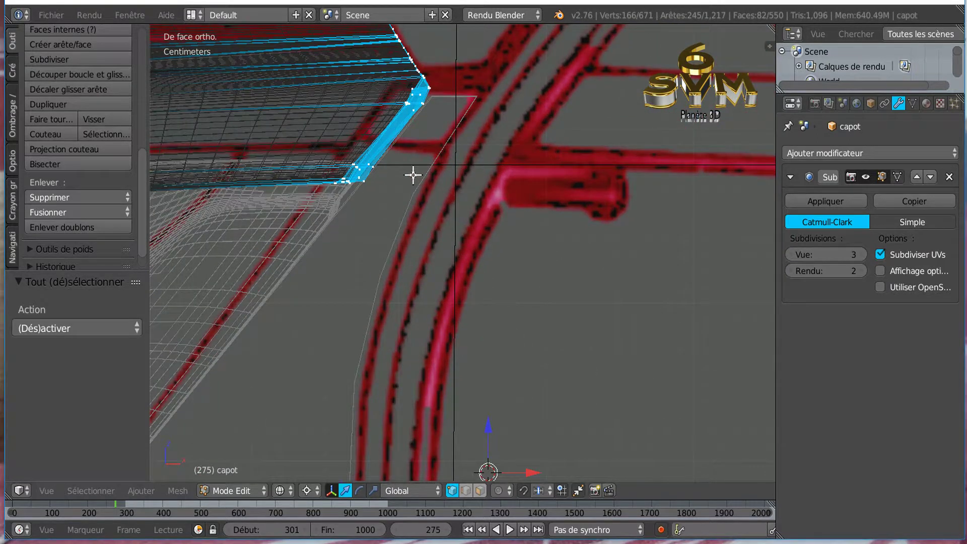
{"action": "scroll", "coordinate": [413, 174], "scroll_direction": "up", "scroll_amount": 1}
{"action": "left_click", "coordinate": [445, 171]}
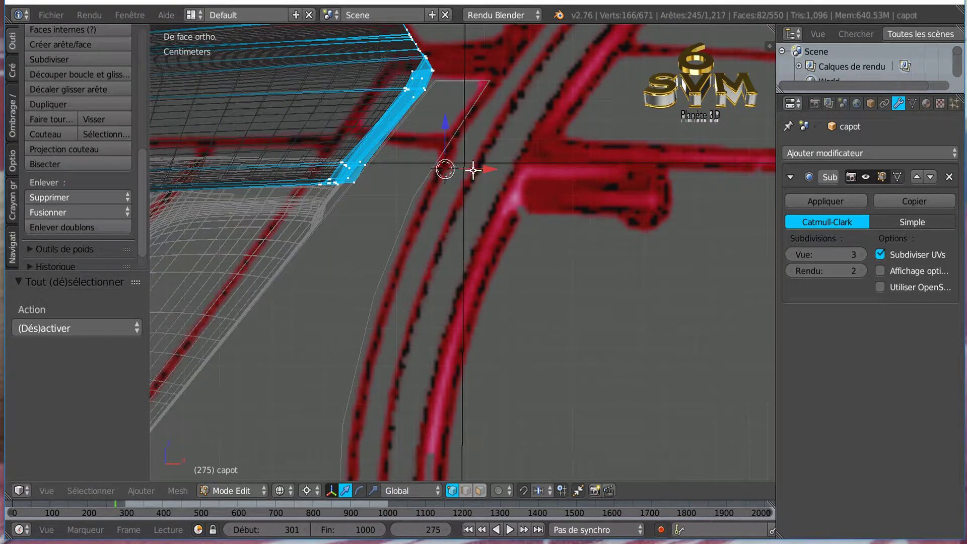
{"action": "key", "text": "g"}
{"action": "key", "text": "x"}
{"action": "left_click", "coordinate": [494, 165]}
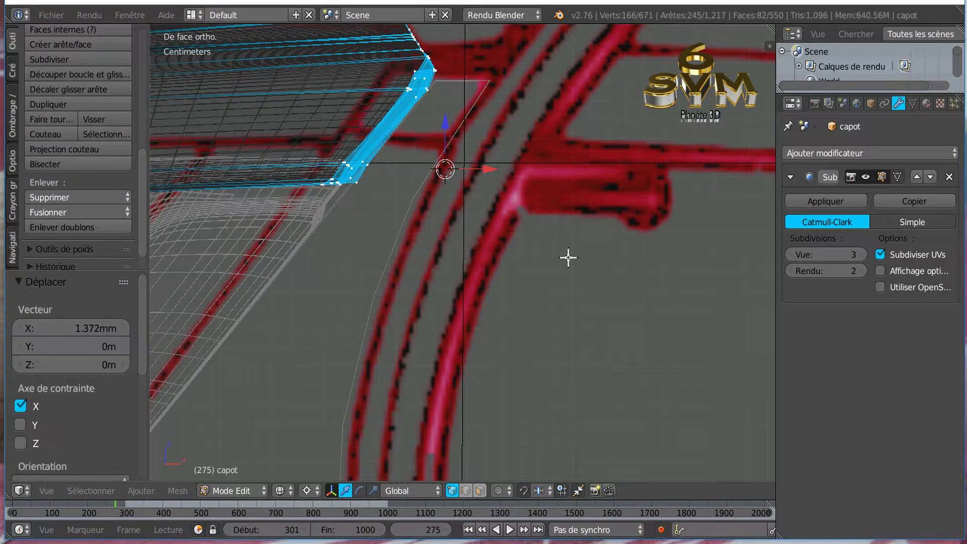
{"action": "scroll", "coordinate": [568, 257], "scroll_direction": "down", "scroll_amount": 2}
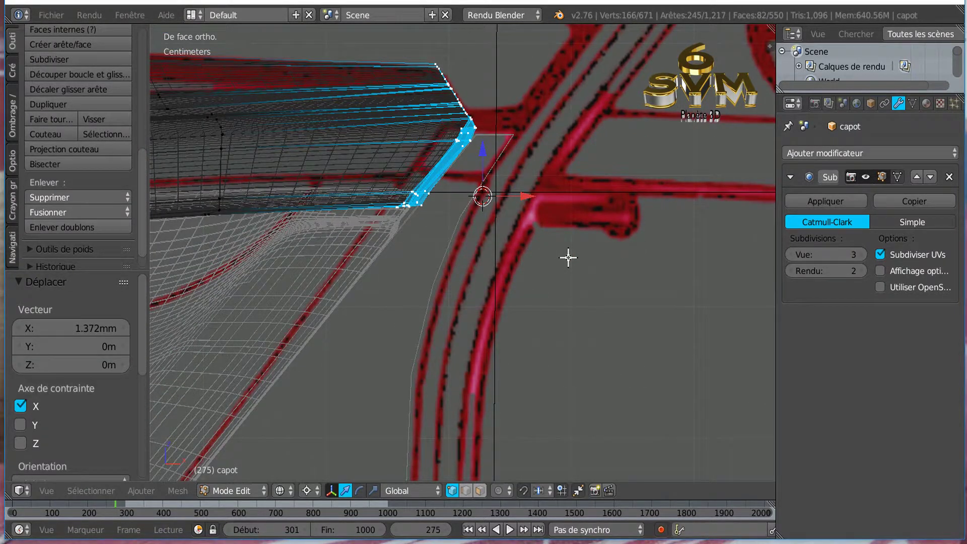
{"action": "key", "text": "z"}
{"action": "key", "text": "Tab"}
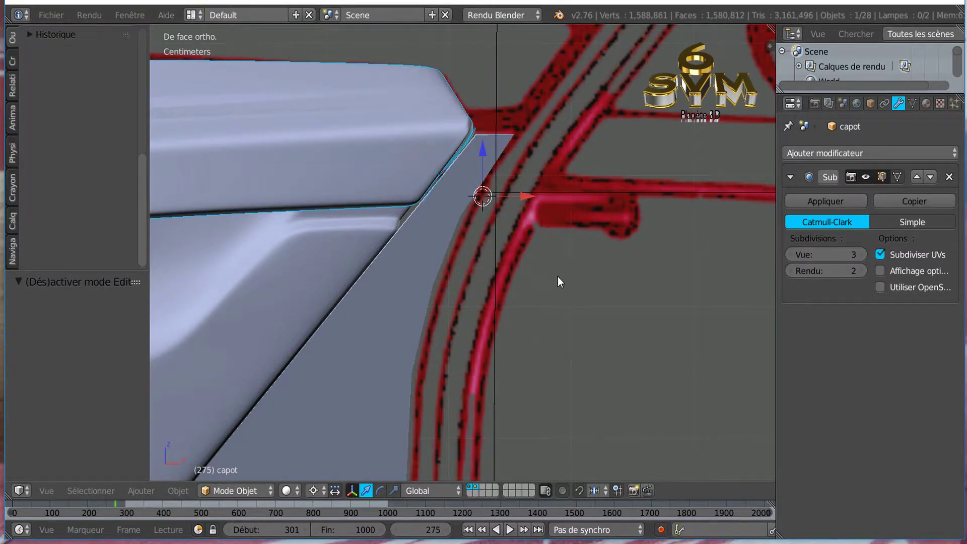
Step: Examine the gap between the hood's rear edge and the cheek panel up close from the front and oblique angles
{"action": "scroll", "coordinate": [555, 280], "scroll_direction": "up", "scroll_amount": 2}
{"action": "scroll", "coordinate": [467, 256], "scroll_direction": "up", "scroll_amount": 2}
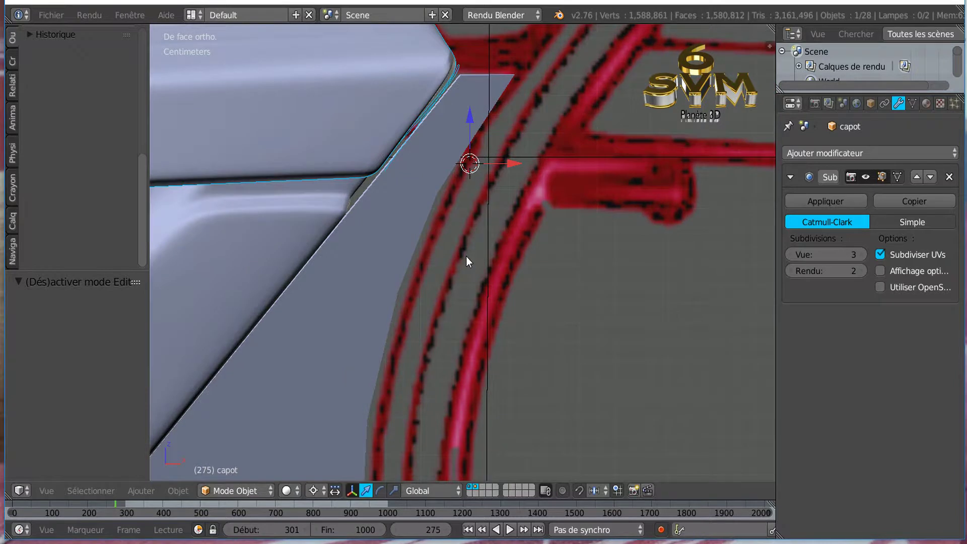
{"action": "scroll", "coordinate": [467, 256], "scroll_direction": "down", "scroll_amount": 2}
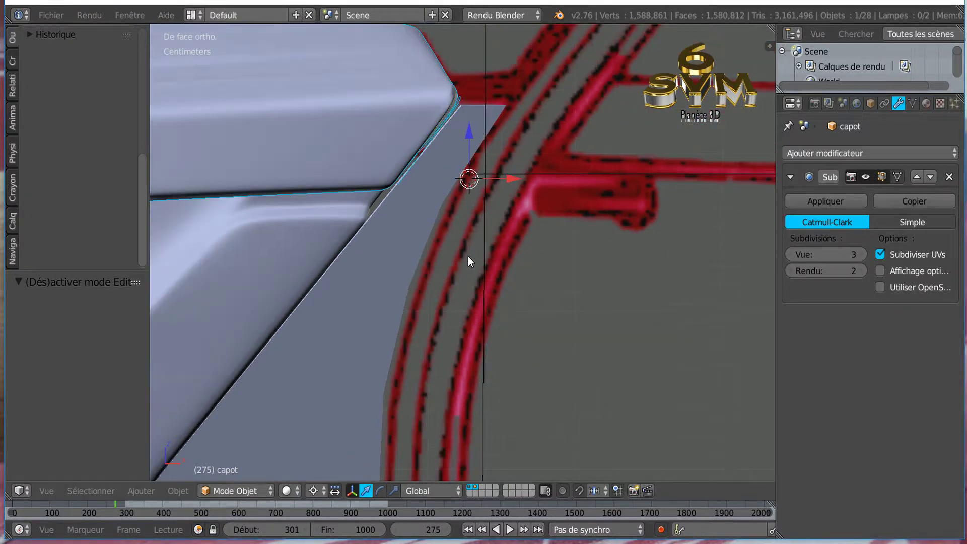
{"action": "middle_click_drag", "start_coordinate": [479, 292], "coordinate": [523, 281]}
{"action": "scroll", "coordinate": [438, 167], "scroll_direction": "up", "scroll_amount": 3}
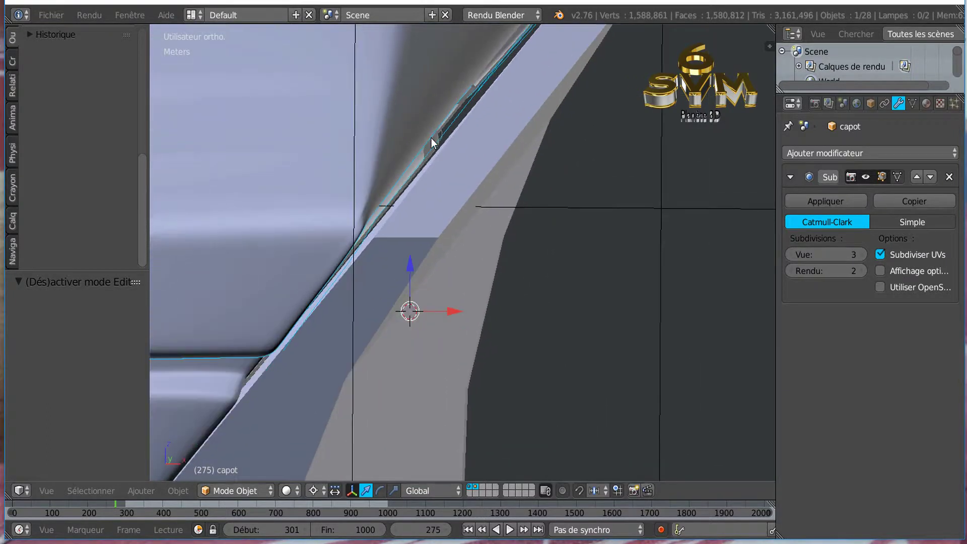
{"action": "scroll", "coordinate": [431, 136], "scroll_direction": "down", "scroll_amount": 2}
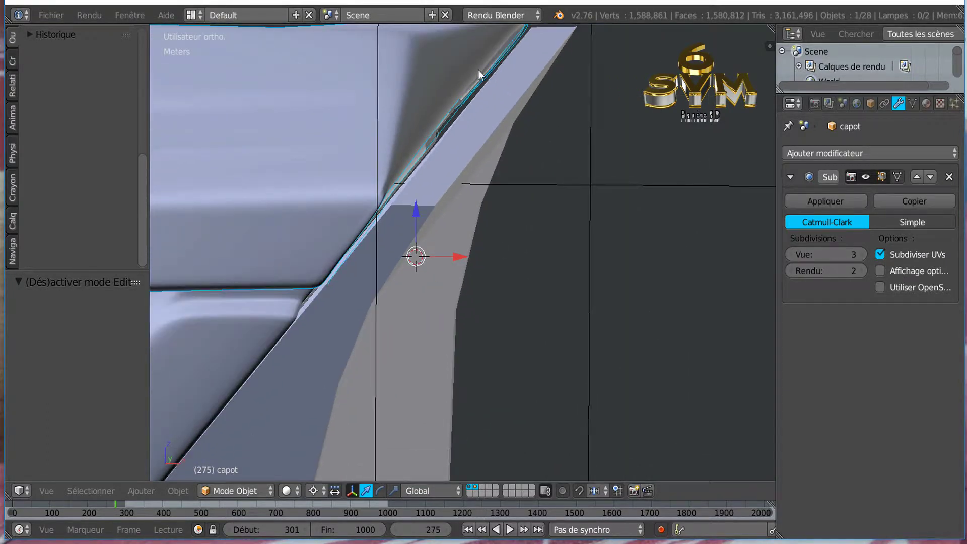
{"action": "middle_click_drag", "start_coordinate": [495, 141], "coordinate": [539, 211]}
Step: Reopen the hood mesh in edge selection mode and select an edge near the lower end of its rear border
{"action": "key", "text": "Tab"}
{"action": "right_click", "coordinate": [397, 349]}
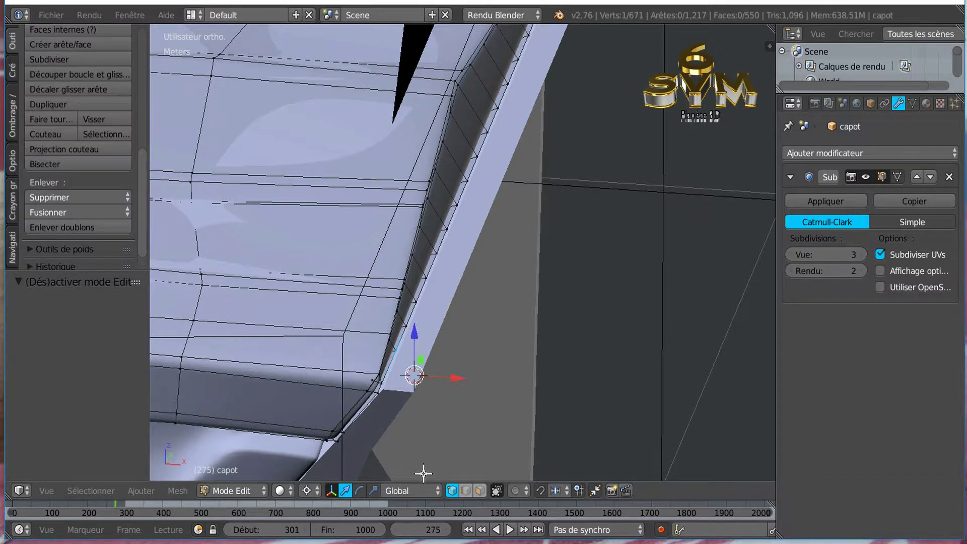
{"action": "left_click", "coordinate": [467, 491]}
{"action": "right_click", "coordinate": [400, 355]}
{"action": "right_click", "coordinate": [412, 323]}
{"action": "right_click", "coordinate": [403, 338]}
Step: Extend the edge selection along the hood's rear border beside the cheek panel, up to the far corner
{"action": "right_click", "coordinate": [389, 365], "text": "shift"}
{"action": "right_click", "coordinate": [417, 310], "text": "shift"}
{"action": "right_click", "coordinate": [429, 289], "text": "shift"}
{"action": "right_click", "coordinate": [443, 262], "text": "shift"}
{"action": "right_click", "coordinate": [456, 229], "text": "shift"}
{"action": "right_click", "coordinate": [463, 211], "text": "shift"}
{"action": "right_click", "coordinate": [471, 181], "text": "shift"}
{"action": "right_click", "coordinate": [475, 166], "text": "shift"}
{"action": "right_click", "coordinate": [483, 138], "text": "shift"}
{"action": "right_click", "coordinate": [495, 114], "text": "shift"}
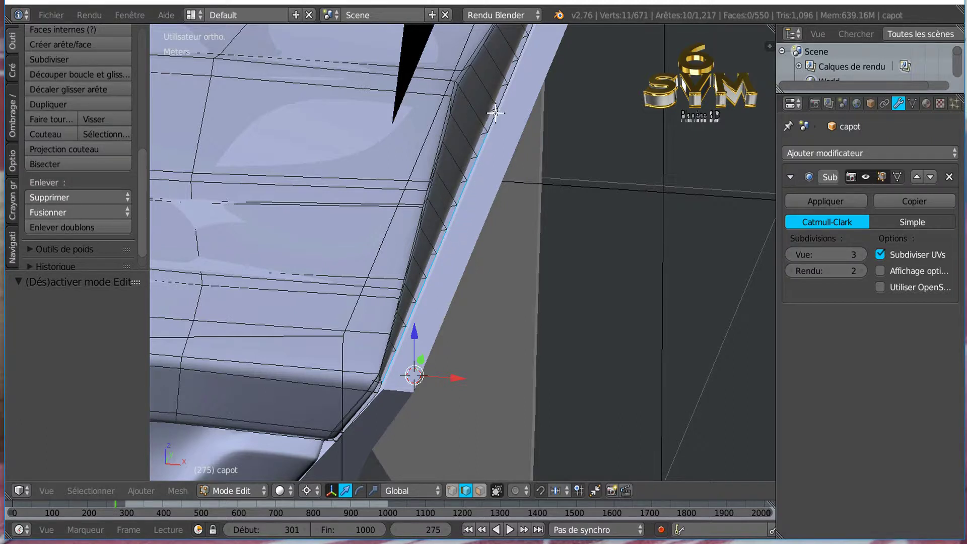
{"action": "right_click", "coordinate": [506, 91], "text": "shift"}
{"action": "right_click", "coordinate": [518, 70], "text": "shift"}
{"action": "middle_click_drag", "start_coordinate": [607, 162], "coordinate": [524, 292]}
{"action": "right_click", "coordinate": [479, 221], "text": "shift"}
{"action": "right_click", "coordinate": [490, 192], "text": "shift"}
{"action": "right_click", "coordinate": [498, 163], "text": "shift"}
{"action": "right_click", "coordinate": [509, 146], "text": "shift"}
{"action": "right_click", "coordinate": [518, 121], "text": "shift"}
{"action": "right_click", "coordinate": [527, 96], "text": "shift"}
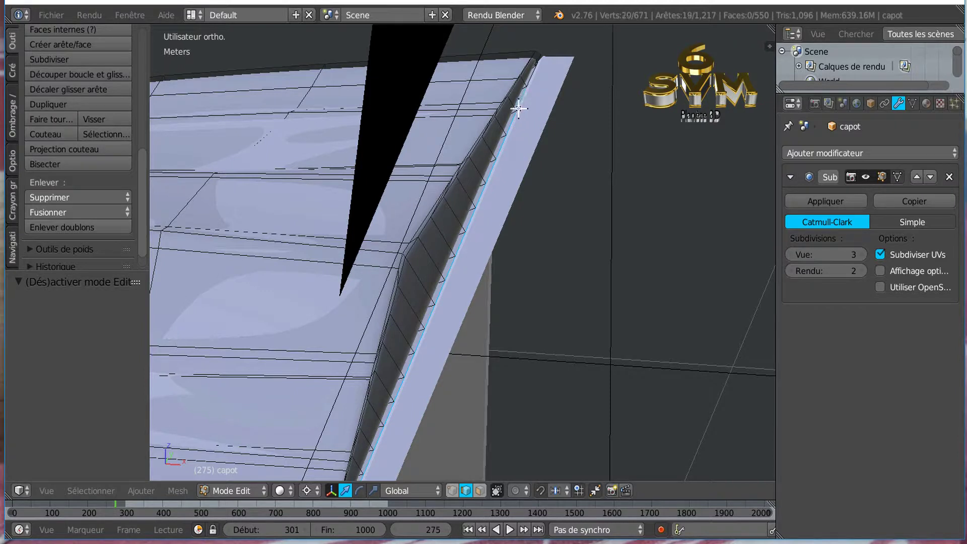
{"action": "right_click", "coordinate": [534, 73], "text": "shift"}
{"action": "scroll", "coordinate": [546, 204], "scroll_direction": "down", "scroll_amount": 3}
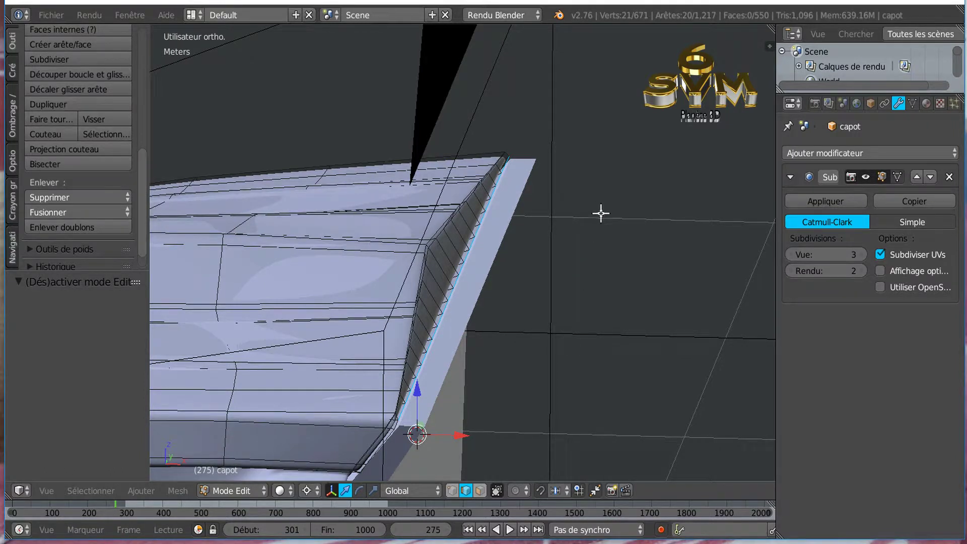
Step: Apply LoopTools Gstretch to the selected border edges with the Spread evenly method, then check the hood's fit in object mode
{"action": "key", "text": "w"}
{"action": "mouse_move", "coordinate": [598, 135]}
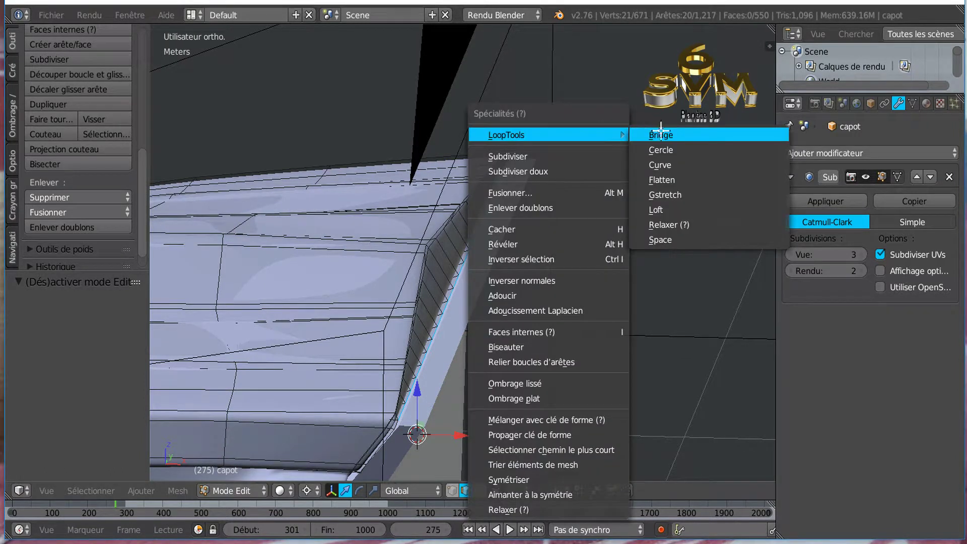
{"action": "left_click", "coordinate": [683, 196]}
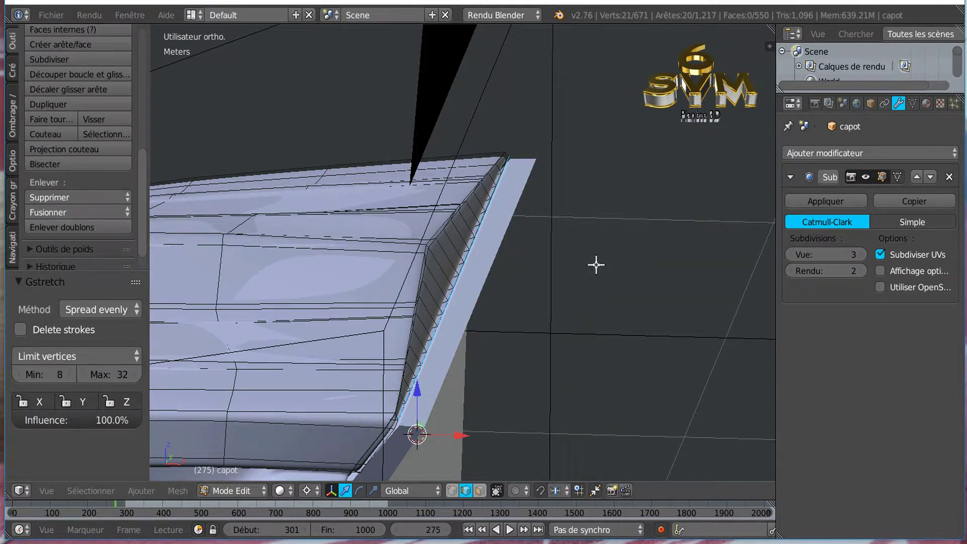
{"action": "key", "text": "Tab"}
{"action": "mouse_move", "coordinate": [596, 271]}
{"action": "middle_mouse_down"}
{"action": "mouse_move", "coordinate": [594, 307]}
{"action": "mouse_move", "coordinate": [587, 266]}
{"action": "middle_mouse_up"}
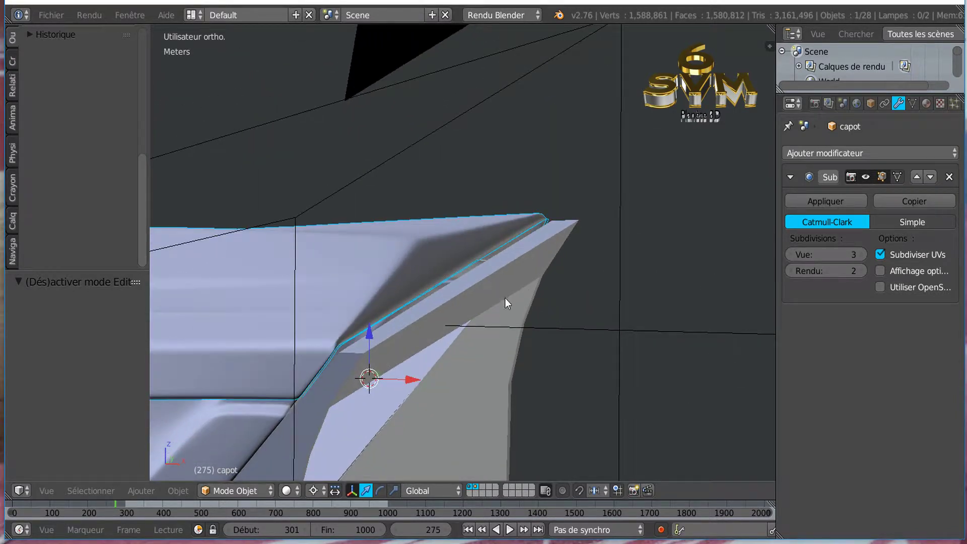
{"action": "scroll", "coordinate": [400, 328], "scroll_direction": "up", "scroll_amount": 1}
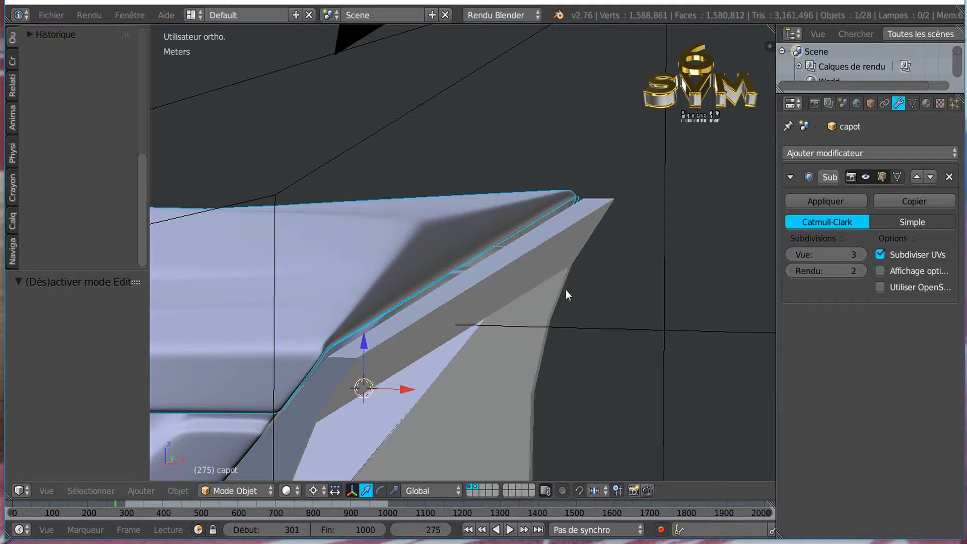
{"action": "key", "text": "KP_1"}
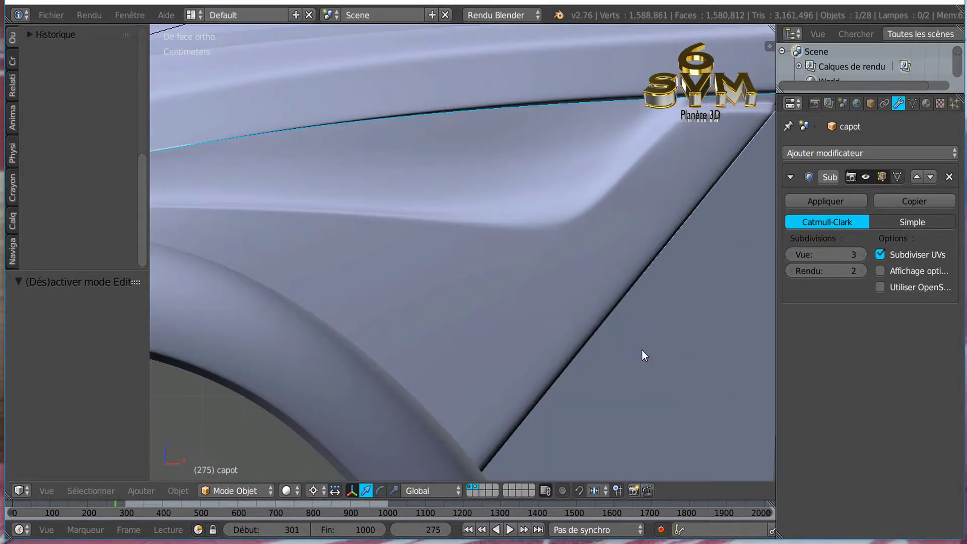
{"action": "scroll", "coordinate": [651, 362], "scroll_direction": "down", "scroll_amount": 2}
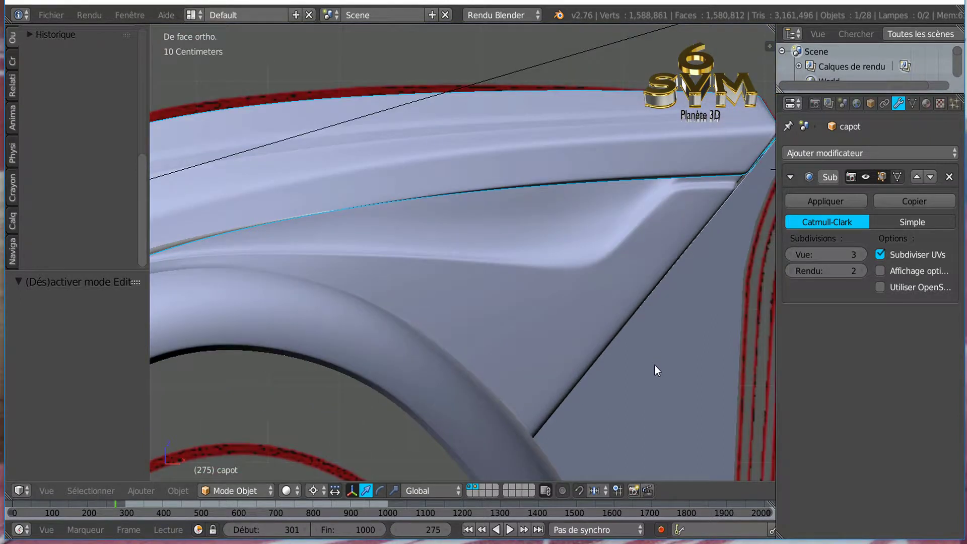
Step: Reopen the hood mesh in wireframe and vertex selection mode, and brush-select the vertices at its rear corner
{"action": "middle_click_drag", "start_coordinate": [625, 374], "coordinate": [428, 445], "text": "shift"}
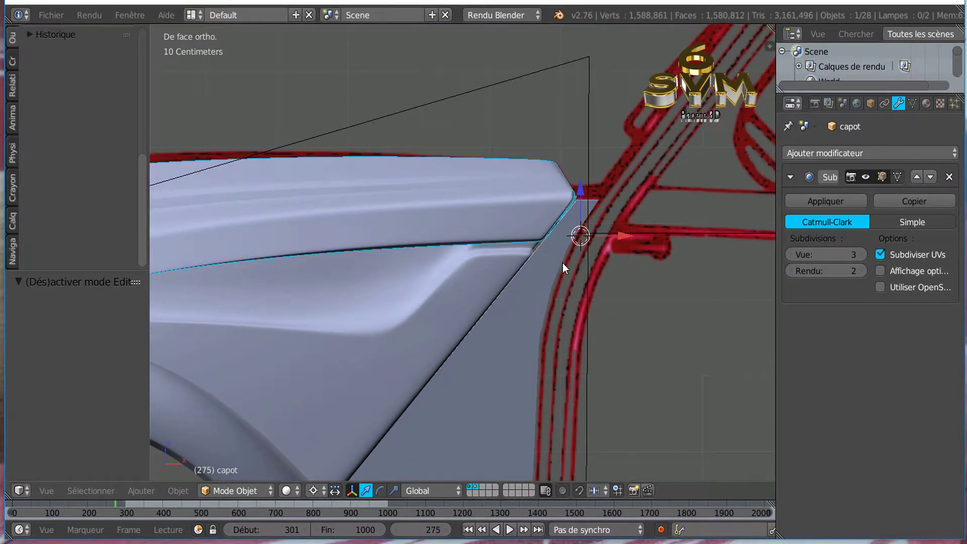
{"action": "key", "text": "Tab"}
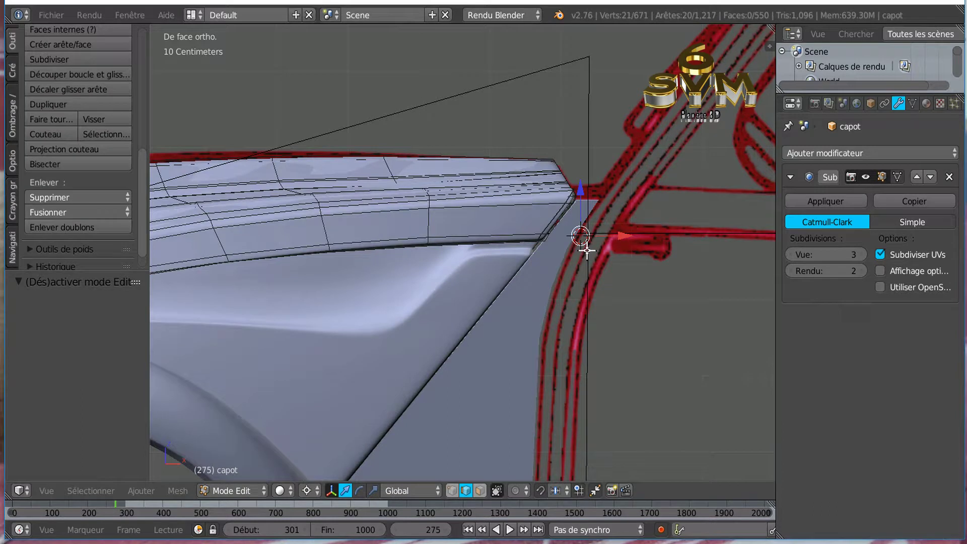
{"action": "key", "text": "z"}
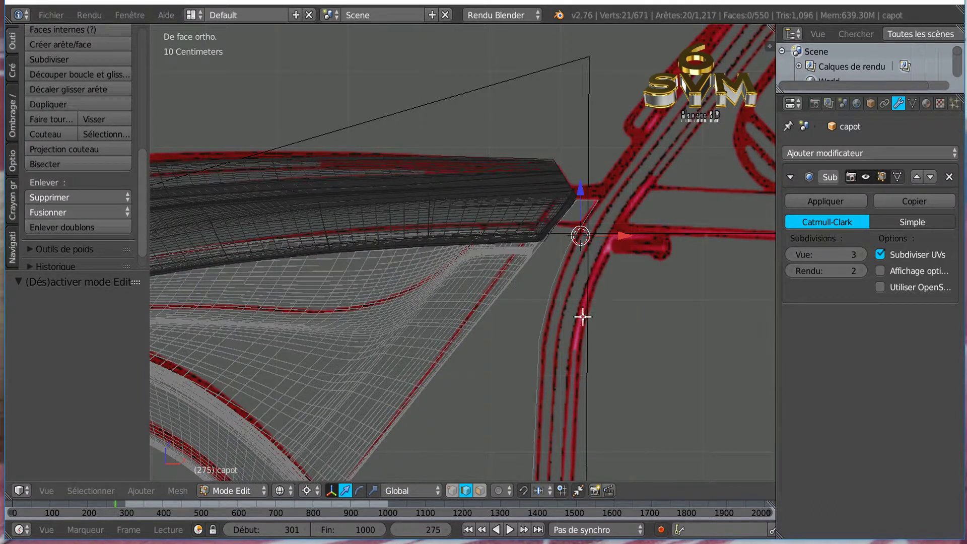
{"action": "left_click", "coordinate": [455, 494]}
{"action": "key", "text": "x"}
{"action": "key", "text": "Escape"}
{"action": "key", "text": "c"}
{"action": "mouse_move", "coordinate": [572, 206]}
{"action": "left_mouse_down"}
{"action": "mouse_move", "coordinate": [553, 151]}
{"action": "mouse_move", "coordinate": [573, 207]}
{"action": "left_mouse_up"}
{"action": "key", "text": "Escape"}
Step: Move the selected rear-edge vertices about 1.37 mm along X, returning to solid shading to judge the gap
{"action": "scroll", "coordinate": [617, 274], "scroll_direction": "up", "scroll_amount": 1}
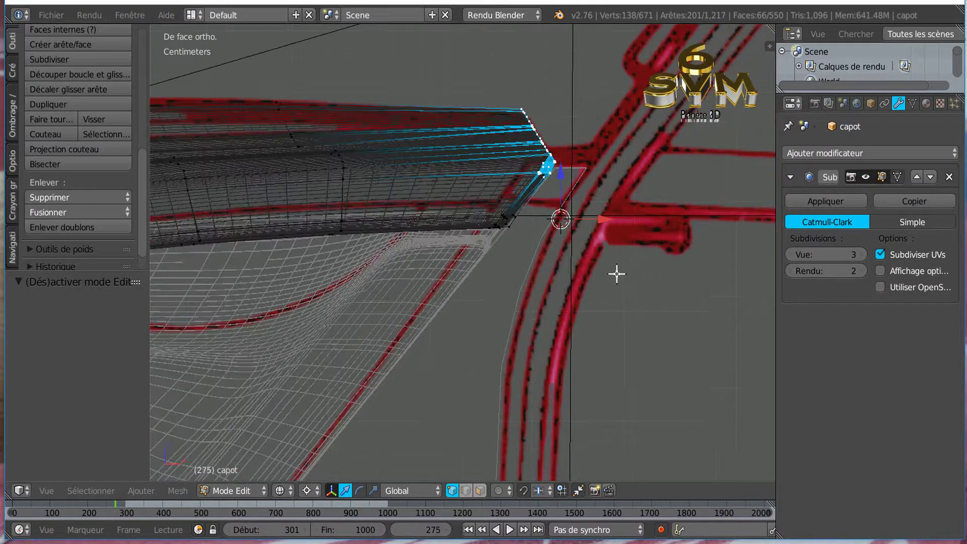
{"action": "scroll", "coordinate": [617, 274], "scroll_direction": "up", "scroll_amount": 3}
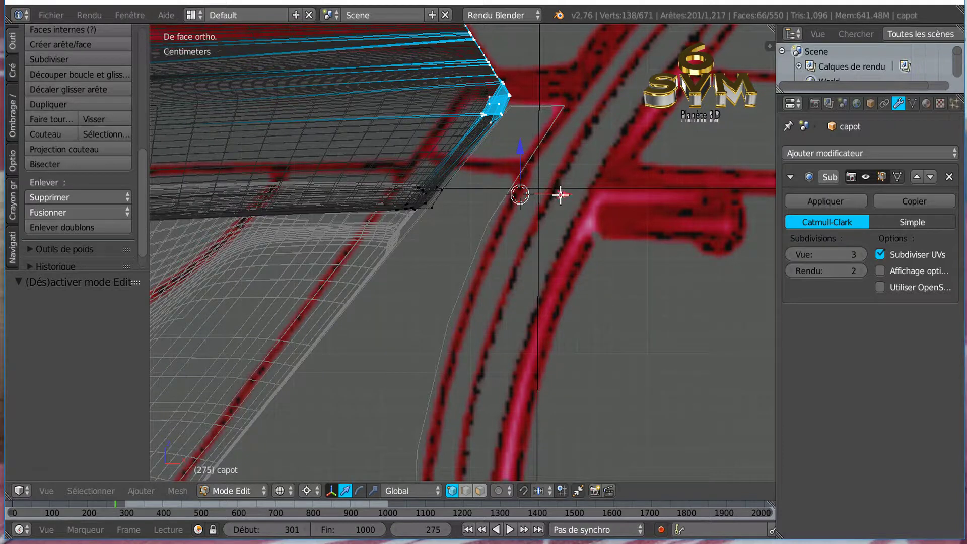
{"action": "left_click_drag", "start_coordinate": [561, 191], "coordinate": [565, 190]}
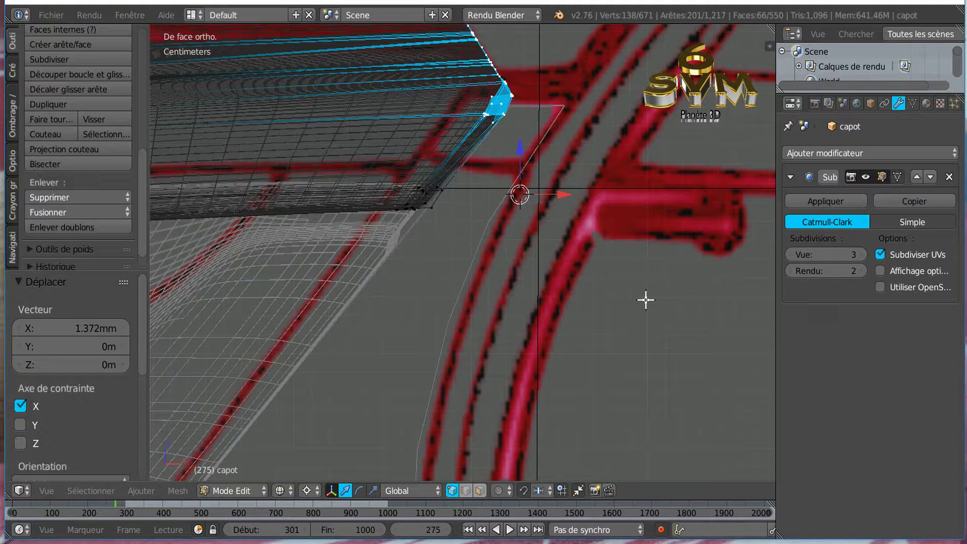
{"action": "key", "text": "z"}
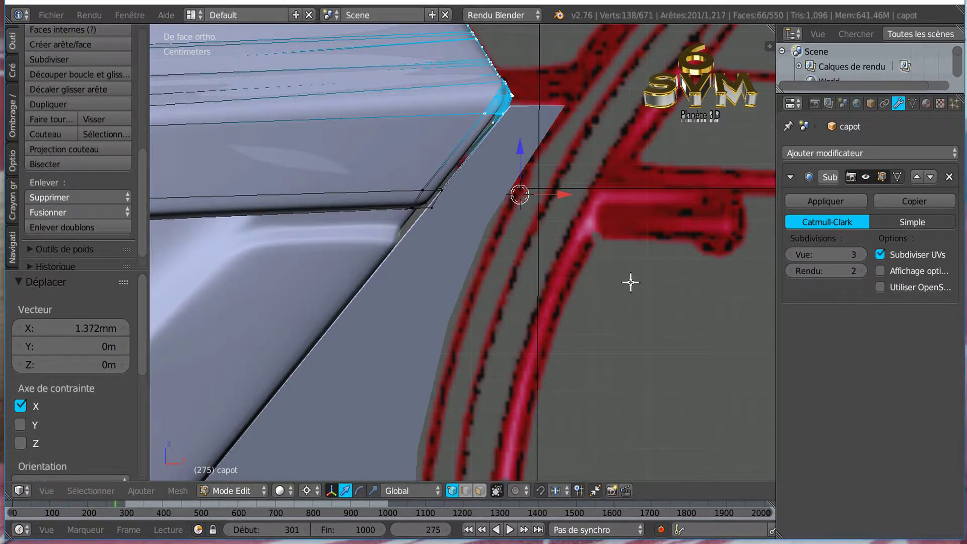
Step: Shift the same rear-edge vertices a further 2.74 mm or so along X and check the hood's fit in object mode
{"action": "middle_click_drag", "start_coordinate": [622, 258], "coordinate": [619, 274]}
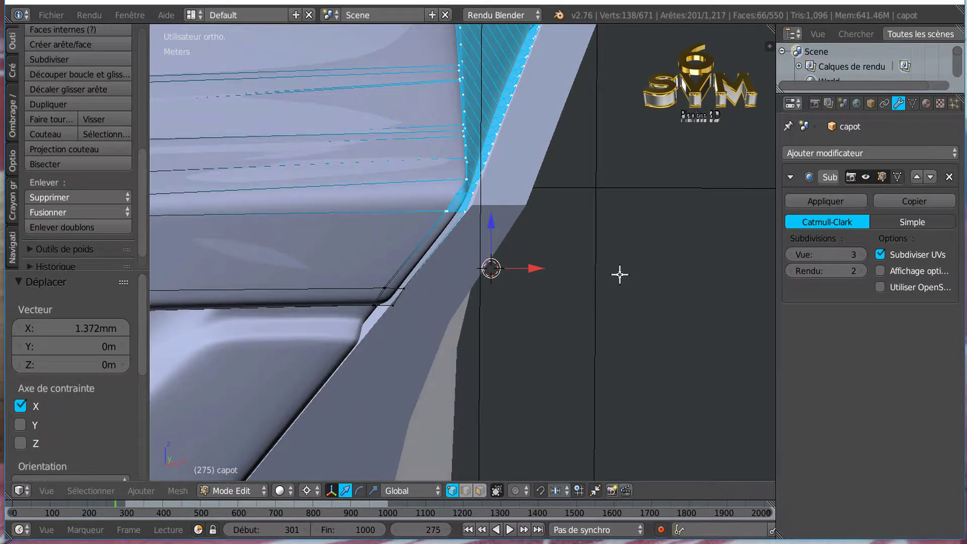
{"action": "left_click_drag", "start_coordinate": [536, 268], "coordinate": [542, 273]}
{"action": "middle_click_drag", "start_coordinate": [594, 308], "coordinate": [600, 301]}
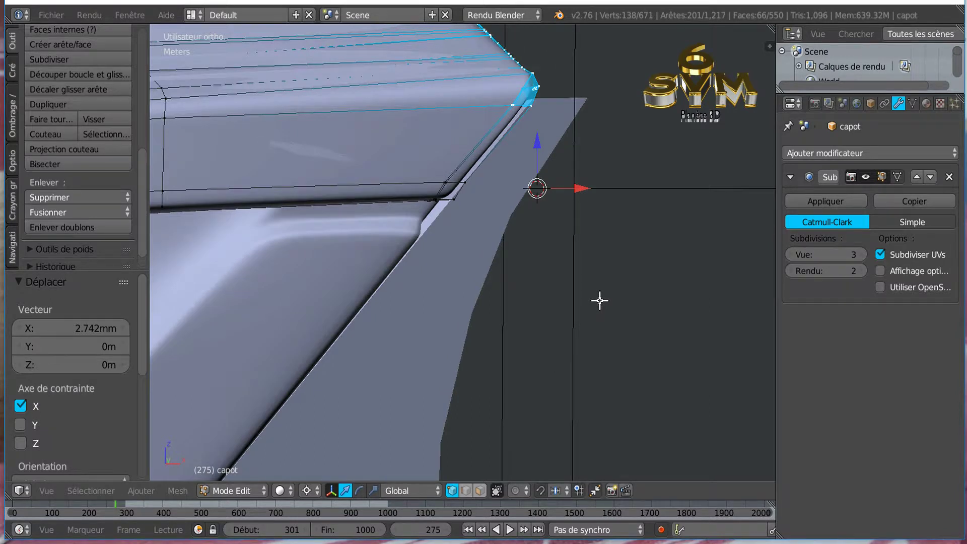
{"action": "key", "text": "Tab"}
{"action": "key", "text": "Tab"}
{"action": "key", "text": "Tab"}
{"action": "mouse_move", "coordinate": [594, 292]}
{"action": "middle_mouse_down"}
{"action": "mouse_move", "coordinate": [579, 322]}
{"action": "mouse_move", "coordinate": [579, 298]}
{"action": "middle_mouse_up"}
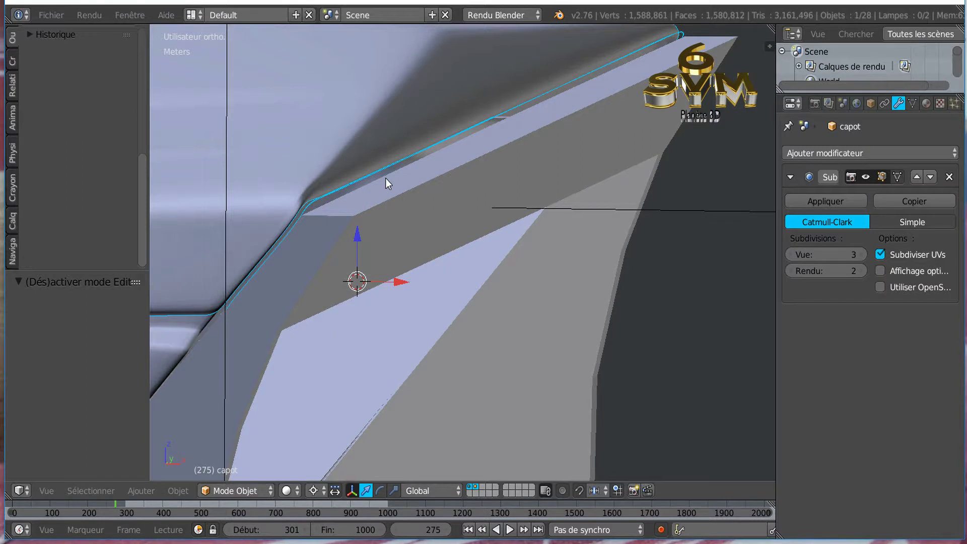
Step: Reopen the hood mesh and deselect the lower vertices at the near end of its rear edge, working in wireframe
{"action": "key", "text": "Tab"}
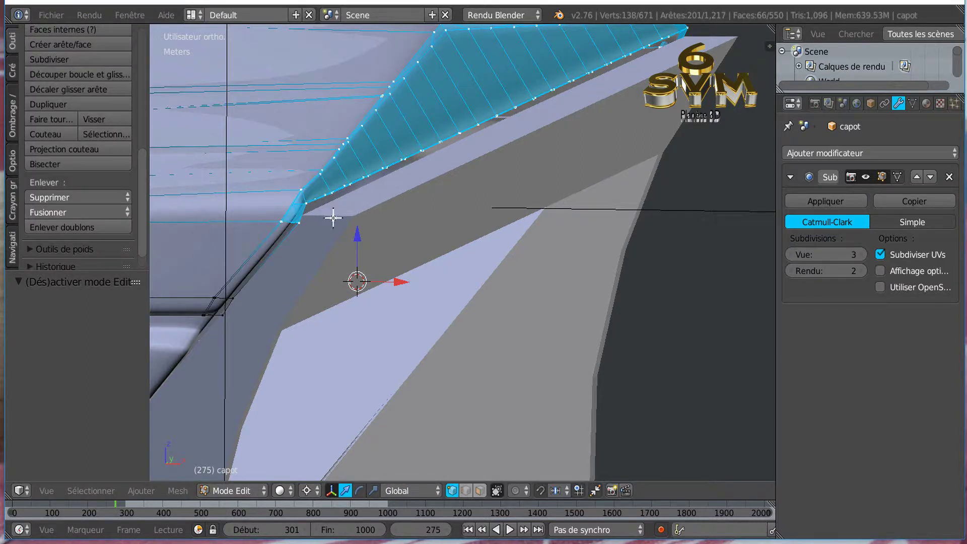
{"action": "key", "text": "c"}
{"action": "middle_click", "coordinate": [292, 231]}
{"action": "middle_click_drag", "start_coordinate": [290, 231], "coordinate": [284, 233]}
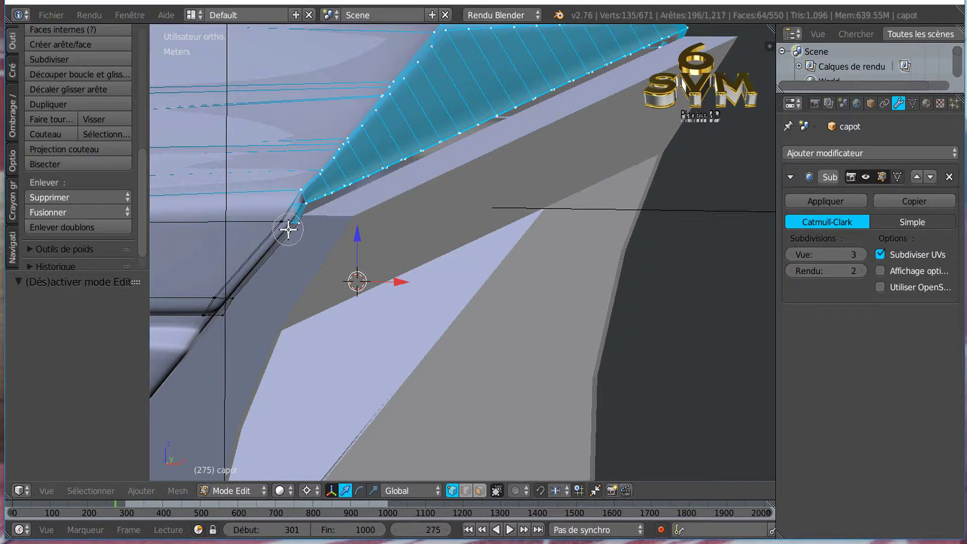
{"action": "right_click", "coordinate": [290, 232]}
{"action": "key", "text": "z"}
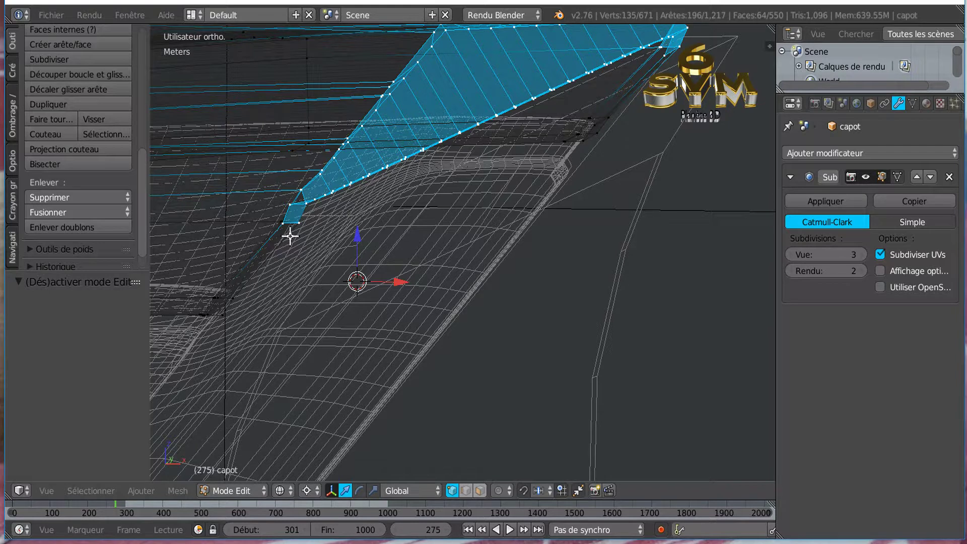
{"action": "key", "text": "c"}
{"action": "mouse_move", "coordinate": [292, 227]}
{"action": "middle_mouse_down"}
{"action": "mouse_move", "coordinate": [294, 213]}
{"action": "mouse_move", "coordinate": [315, 244]}
{"action": "middle_mouse_up"}
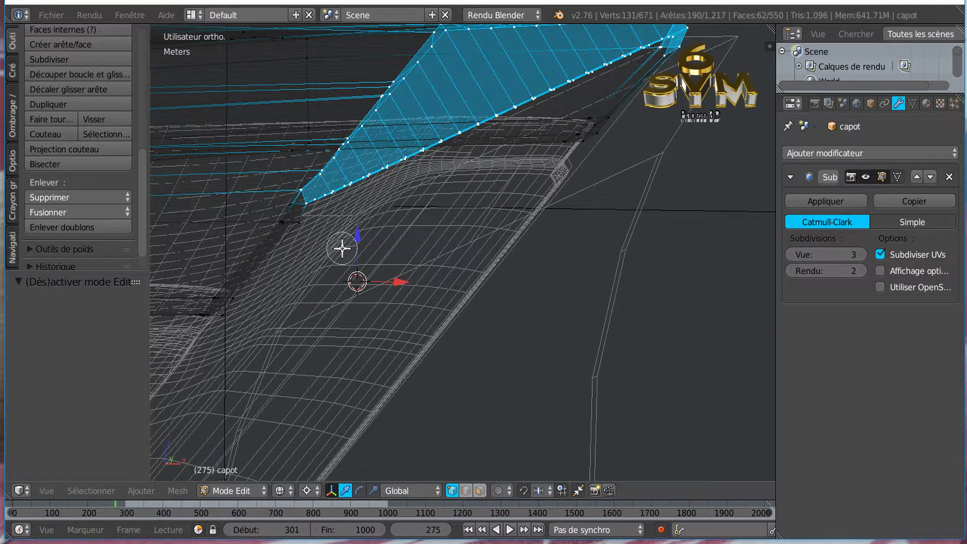
{"action": "right_click", "coordinate": [601, 177]}
Step: Deselect the lower vertices at the far end of the hood's rear edge, then add one corner vertex back to the selection
{"action": "middle_click_drag", "start_coordinate": [615, 201], "coordinate": [564, 222]}
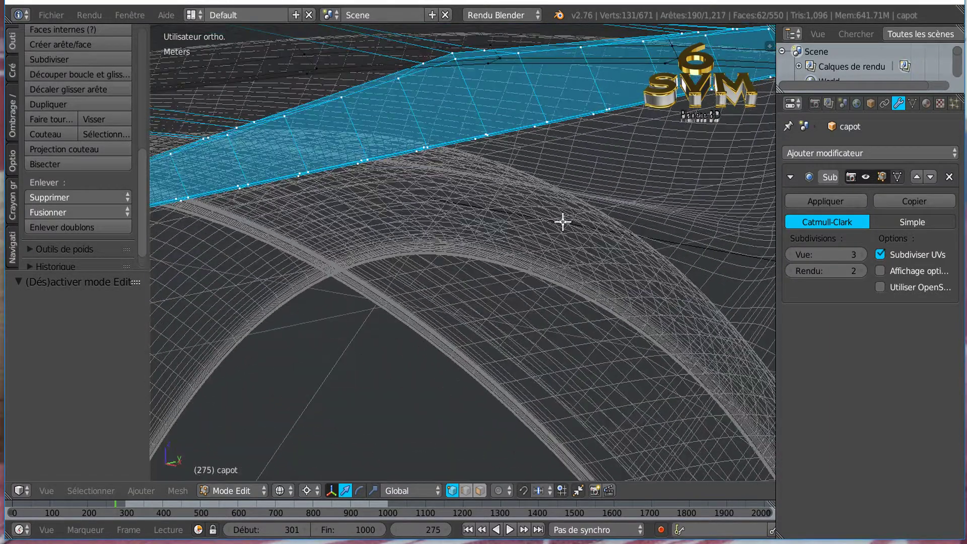
{"action": "mouse_move", "coordinate": [643, 226]}
{"action": "middle_mouse_down"}
{"action": "mouse_move", "coordinate": [403, 289]}
{"action": "mouse_move", "coordinate": [641, 227]}
{"action": "mouse_move", "coordinate": [634, 219]}
{"action": "middle_mouse_up"}
{"action": "key", "text": "c"}
{"action": "middle_click_drag", "start_coordinate": [703, 248], "coordinate": [705, 247]}
{"action": "right_click", "coordinate": [709, 258]}
{"action": "scroll", "coordinate": [714, 270], "scroll_direction": "up", "scroll_amount": 2}
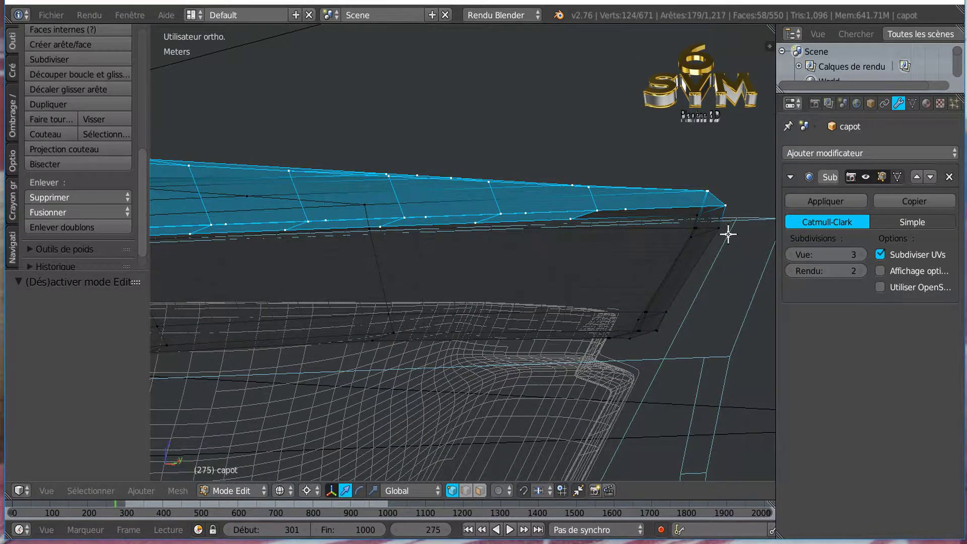
{"action": "scroll", "coordinate": [727, 234], "scroll_direction": "up", "scroll_amount": 3}
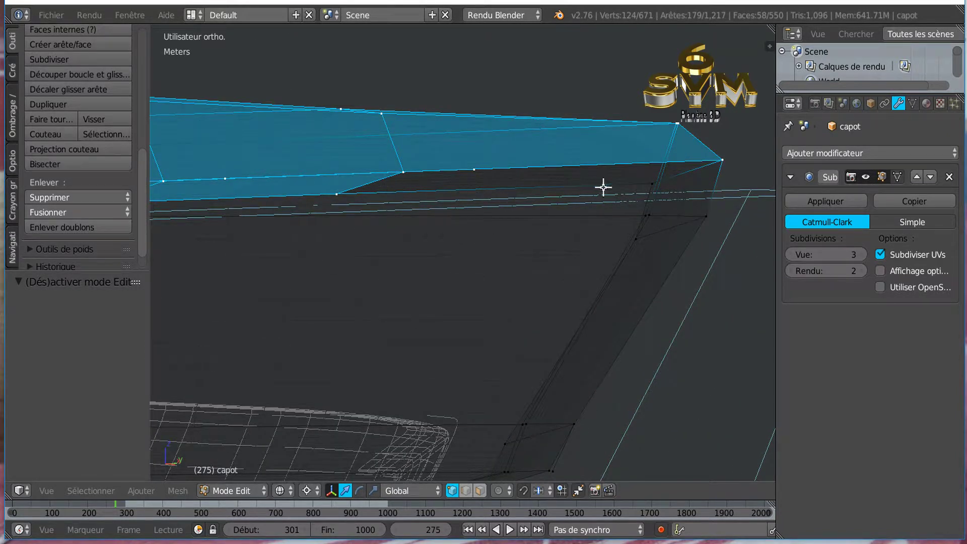
{"action": "right_click", "coordinate": [650, 187], "text": "shift"}
{"action": "scroll", "coordinate": [695, 233], "scroll_direction": "down", "scroll_amount": 3}
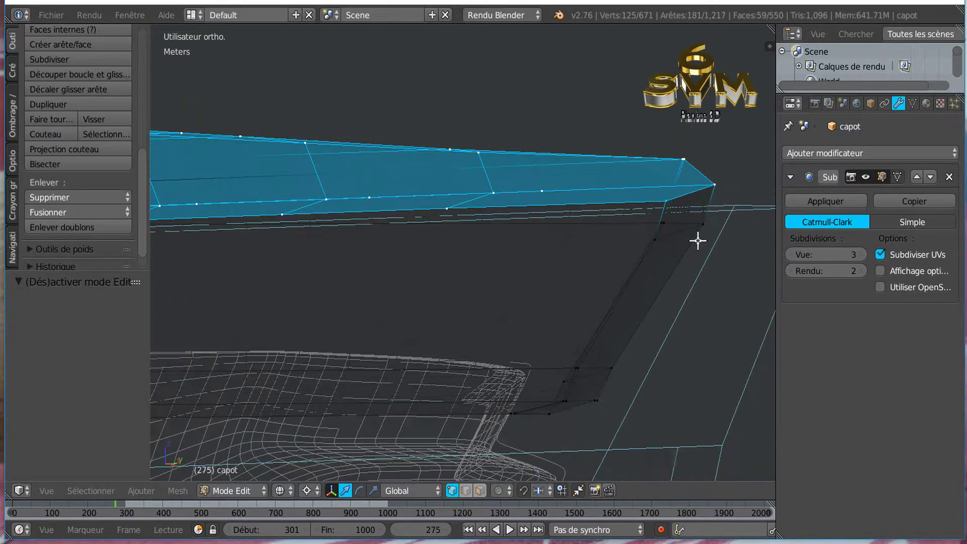
Step: Examine the remaining vertex selection along the hood's rear face from several angles
{"action": "middle_click_drag", "start_coordinate": [662, 292], "coordinate": [527, 283]}
{"action": "scroll", "coordinate": [661, 295], "scroll_direction": "down", "scroll_amount": 3}
{"action": "scroll", "coordinate": [594, 279], "scroll_direction": "up", "scroll_amount": 2}
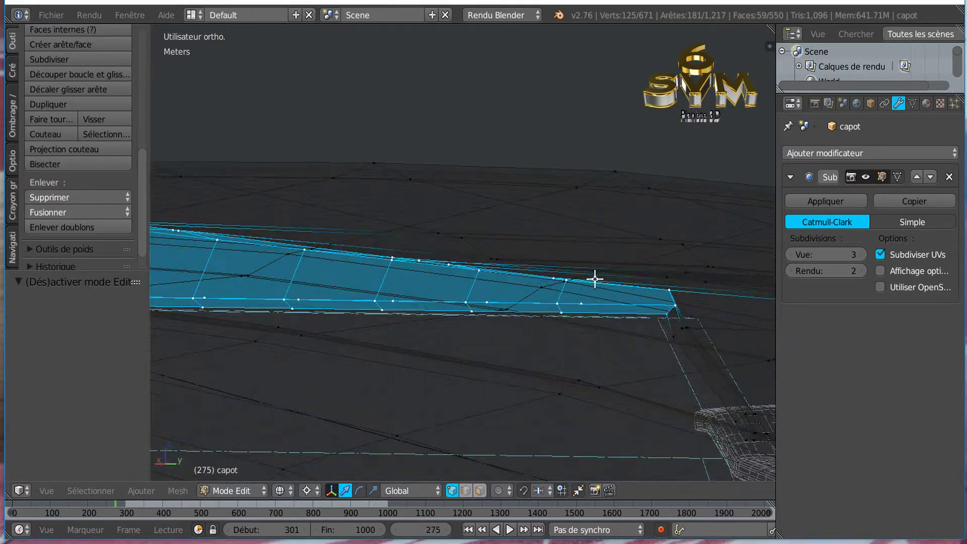
{"action": "middle_click_drag", "start_coordinate": [576, 302], "coordinate": [319, 346]}
{"action": "scroll", "coordinate": [319, 346], "scroll_direction": "up", "scroll_amount": 5}
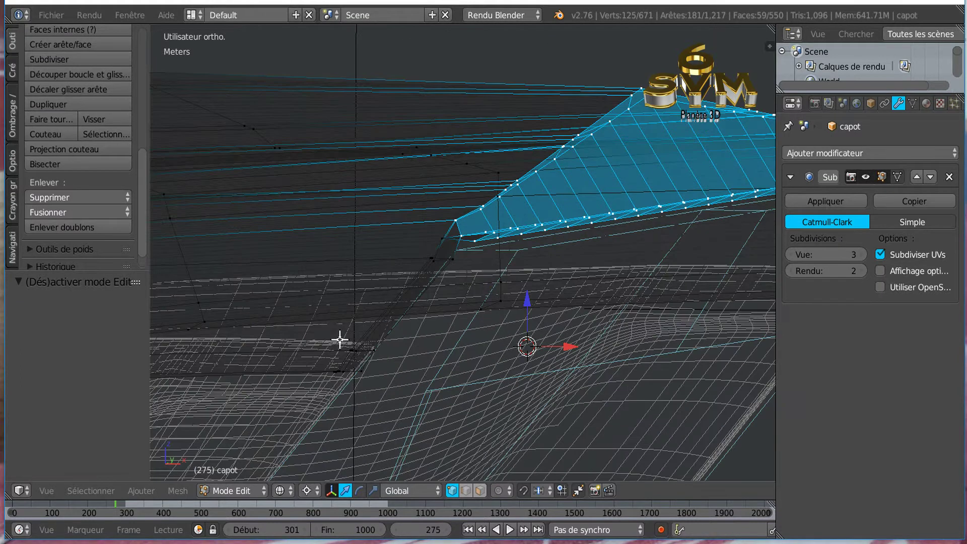
{"action": "middle_click_drag", "start_coordinate": [669, 265], "coordinate": [474, 314]}
{"action": "middle_click_drag", "start_coordinate": [567, 303], "coordinate": [547, 307]}
{"action": "scroll", "coordinate": [591, 306], "scroll_direction": "down", "scroll_amount": 2}
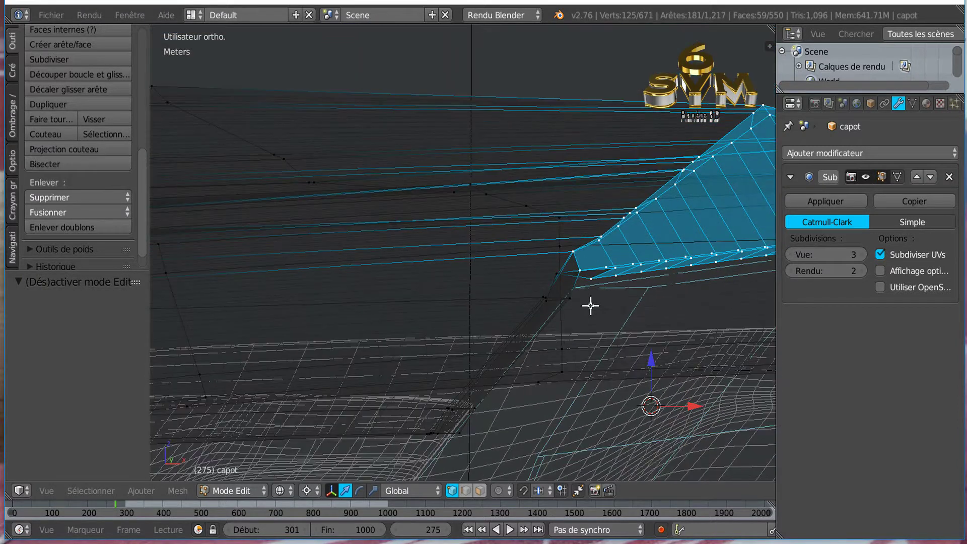
Step: Deselect the lower row of vertices beneath the hood's rear face, from the near corner through to the far corner
{"action": "middle_click_drag", "start_coordinate": [637, 316], "coordinate": [428, 337], "text": "shift"}
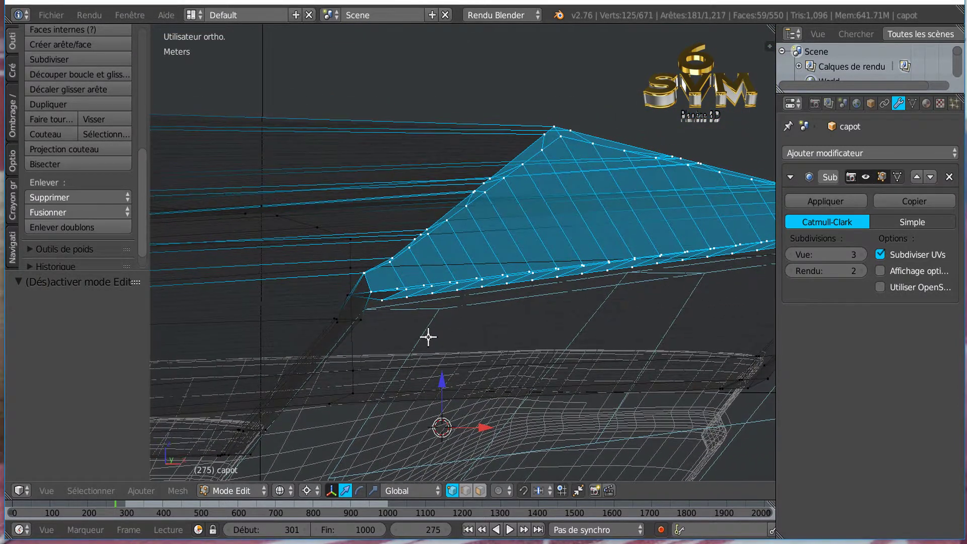
{"action": "key", "text": "c"}
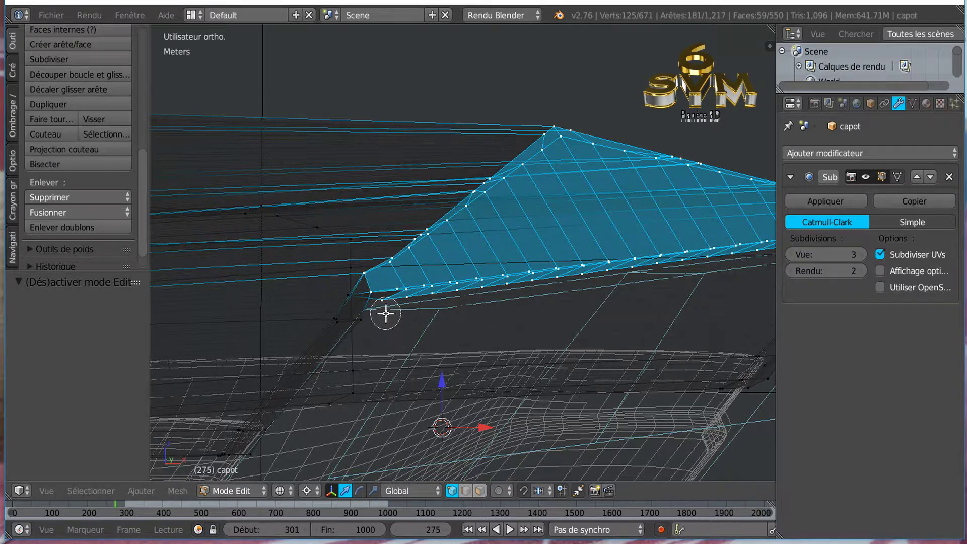
{"action": "middle_click_drag", "start_coordinate": [397, 313], "coordinate": [384, 311]}
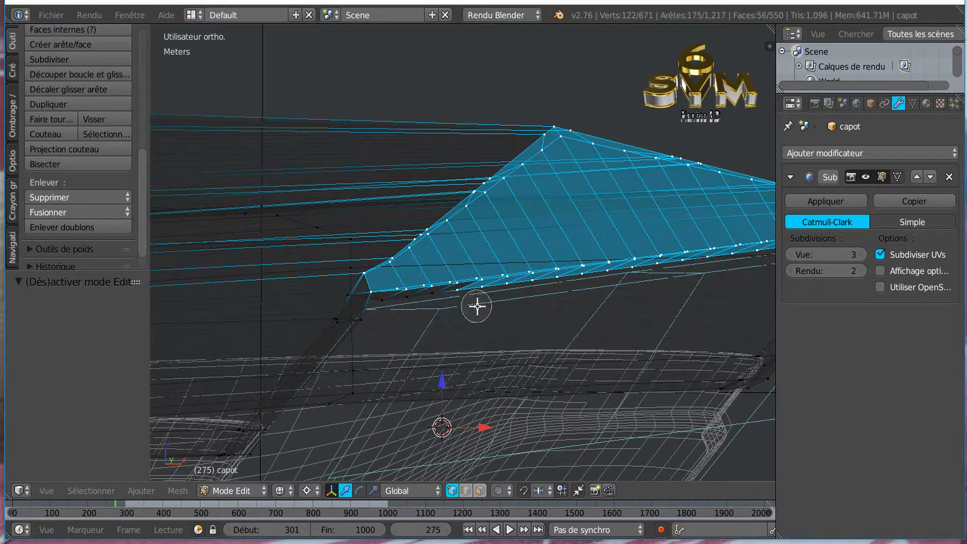
{"action": "mouse_move", "coordinate": [476, 306]}
{"action": "middle_mouse_down"}
{"action": "mouse_move", "coordinate": [486, 303]}
{"action": "mouse_move", "coordinate": [459, 302]}
{"action": "mouse_move", "coordinate": [749, 265]}
{"action": "mouse_move", "coordinate": [708, 272]}
{"action": "middle_mouse_up"}
{"action": "right_click", "coordinate": [699, 282]}
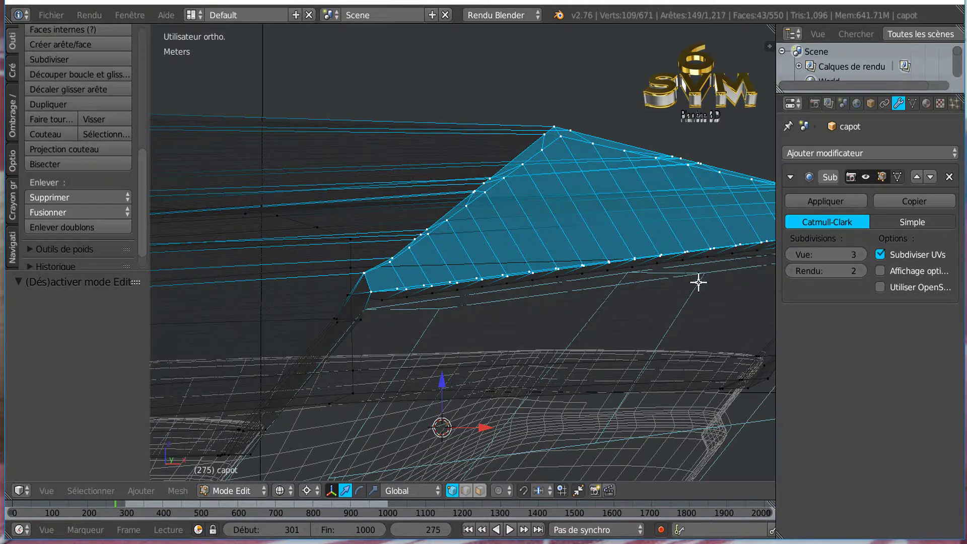
{"action": "middle_click_drag", "start_coordinate": [705, 327], "coordinate": [519, 339], "text": "shift"}
{"action": "key", "text": "c"}
{"action": "middle_click", "coordinate": [602, 274]}
{"action": "middle_click_drag", "start_coordinate": [602, 275], "coordinate": [693, 266]}
{"action": "right_click", "coordinate": [693, 266]}
{"action": "scroll", "coordinate": [517, 363], "scroll_direction": "down", "scroll_amount": 2}
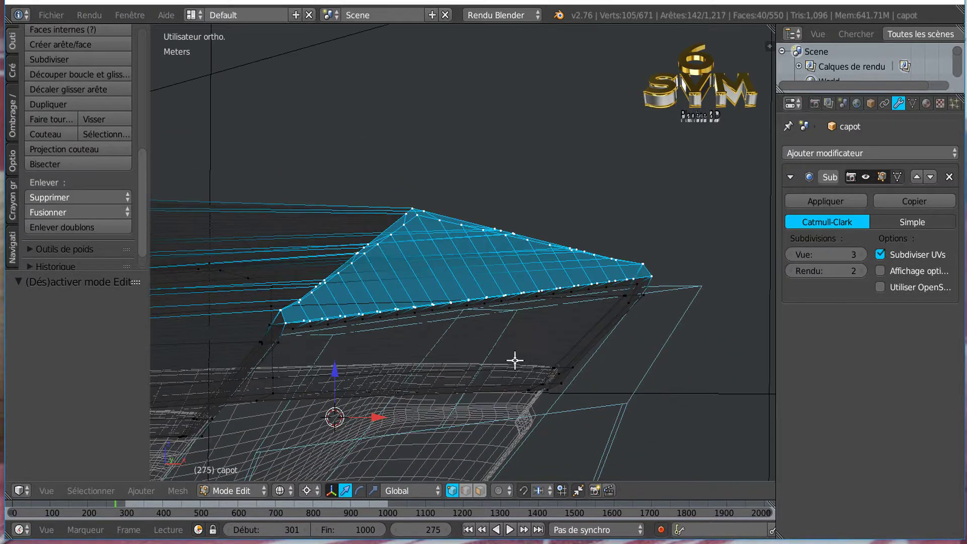
Step: Show the hood's rear corner from the front in solid shading and place the 3D cursor beside it
{"action": "key", "text": "KP_1"}
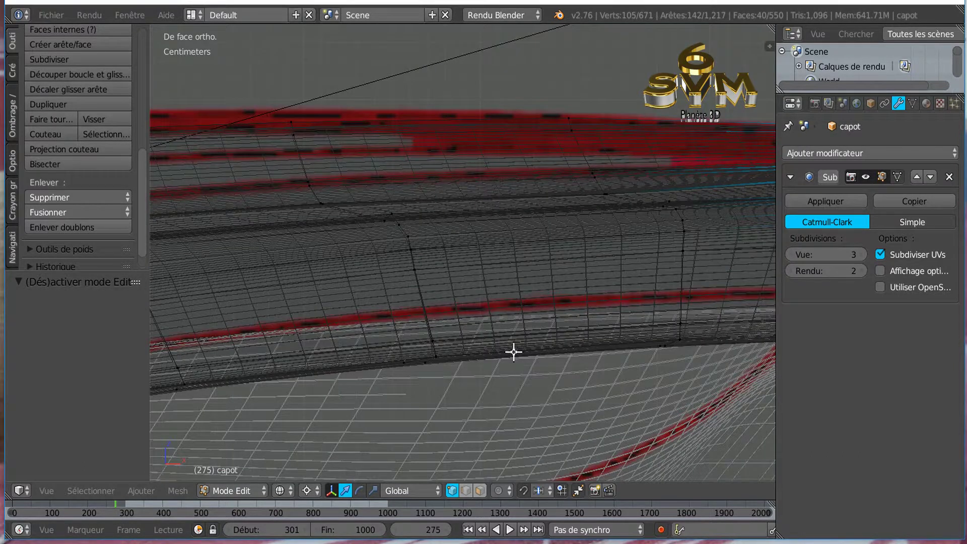
{"action": "scroll", "coordinate": [533, 341], "scroll_direction": "down", "scroll_amount": 3}
{"action": "middle_click_drag", "start_coordinate": [527, 330], "coordinate": [328, 346], "text": "shift"}
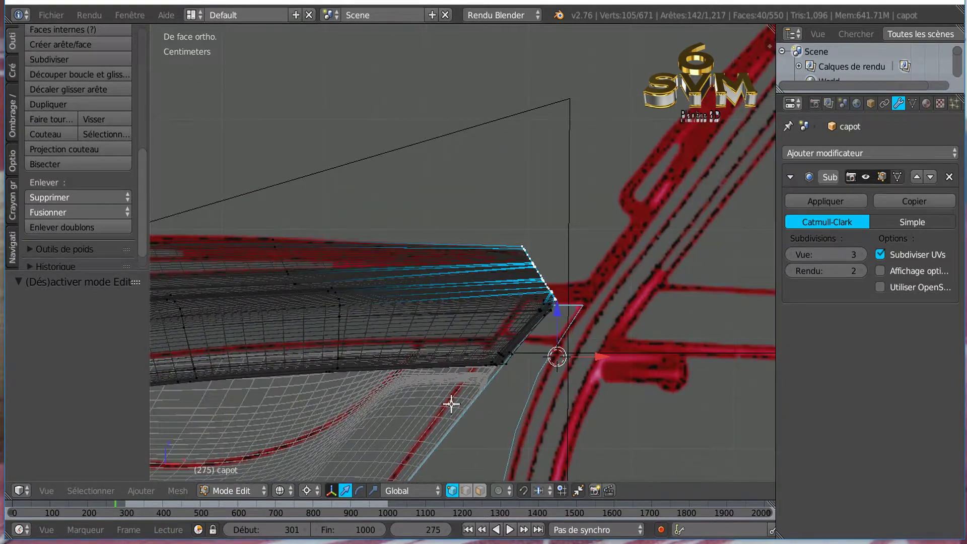
{"action": "scroll", "coordinate": [460, 384], "scroll_direction": "up", "scroll_amount": 5}
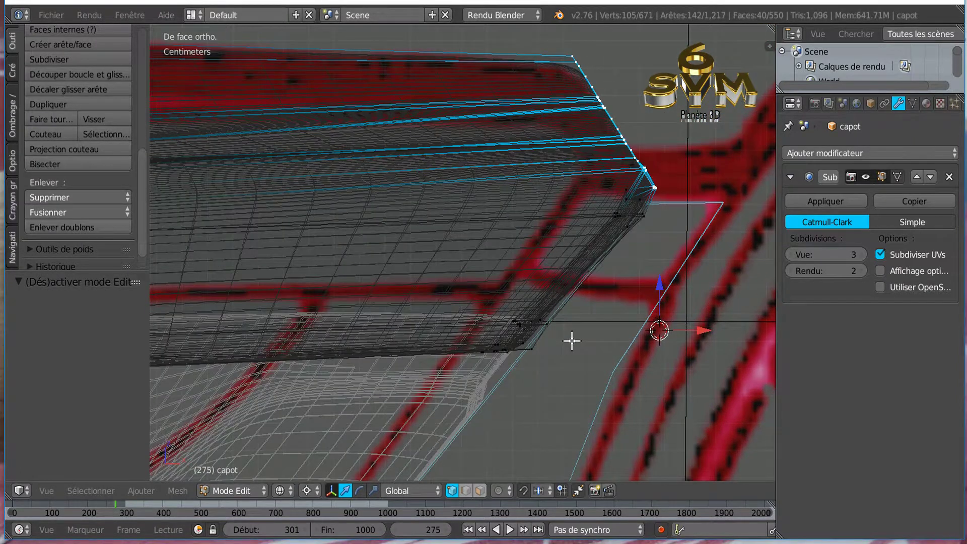
{"action": "key", "text": "z"}
{"action": "middle_click_drag", "start_coordinate": [598, 332], "coordinate": [410, 358], "text": "shift"}
{"action": "scroll", "coordinate": [405, 346], "scroll_direction": "up", "scroll_amount": 2}
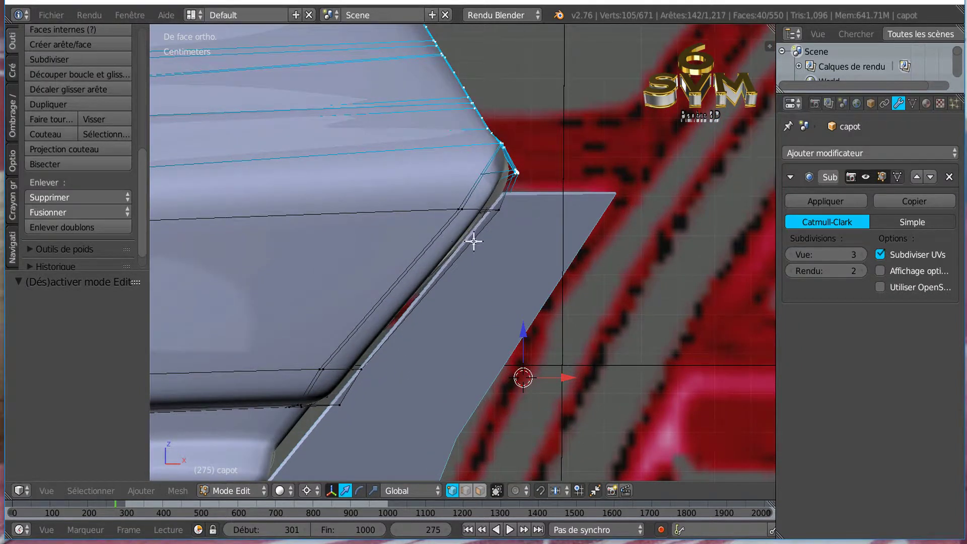
{"action": "left_click", "coordinate": [602, 153]}
{"action": "scroll", "coordinate": [546, 203], "scroll_direction": "up", "scroll_amount": 1}
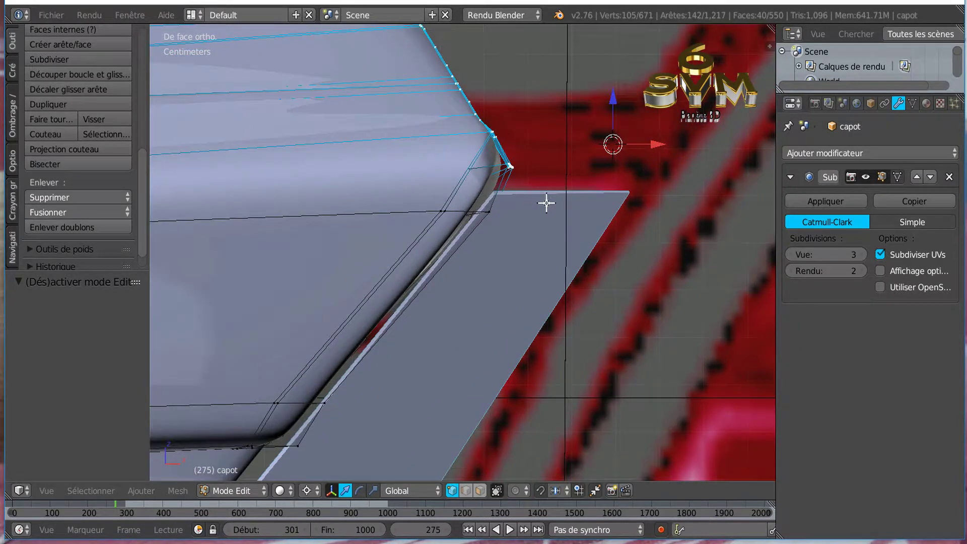
Step: Move the selected rear-face vertices along X by about 1.79 mm, then by about another 3.46 mm
{"action": "middle_click_drag", "start_coordinate": [493, 257], "coordinate": [493, 270]}
{"action": "left_click_drag", "start_coordinate": [611, 283], "coordinate": [612, 288]}
{"action": "middle_click_drag", "start_coordinate": [612, 288], "coordinate": [602, 290]}
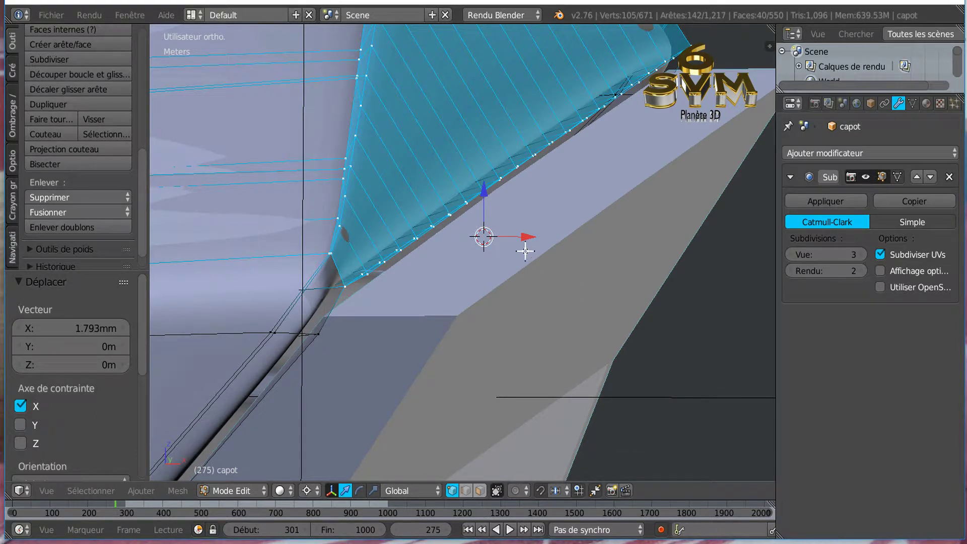
{"action": "left_click_drag", "start_coordinate": [527, 236], "coordinate": [542, 238]}
{"action": "scroll", "coordinate": [540, 267], "scroll_direction": "down", "scroll_amount": 5}
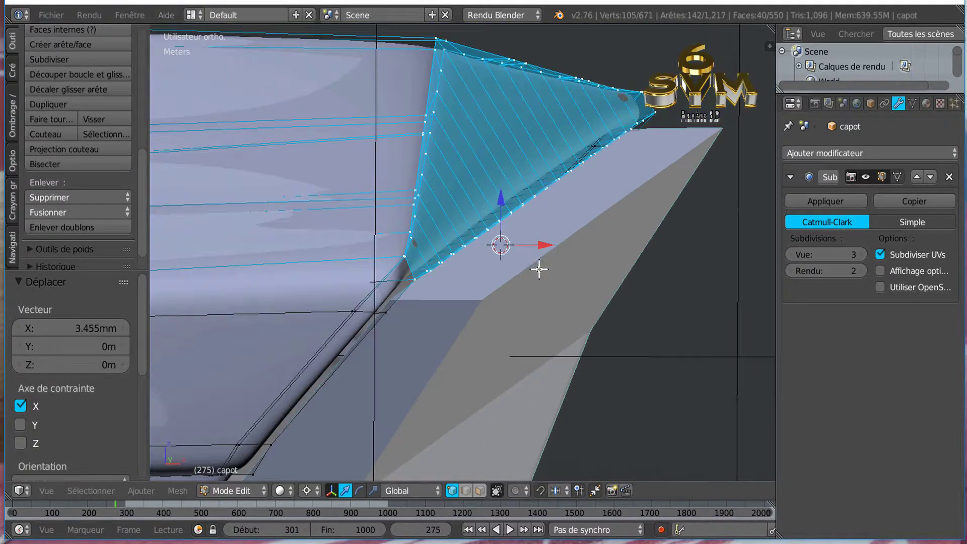
{"action": "middle_click_drag", "start_coordinate": [546, 271], "coordinate": [533, 290]}
{"action": "scroll", "coordinate": [546, 273], "scroll_direction": "down", "scroll_amount": 1}
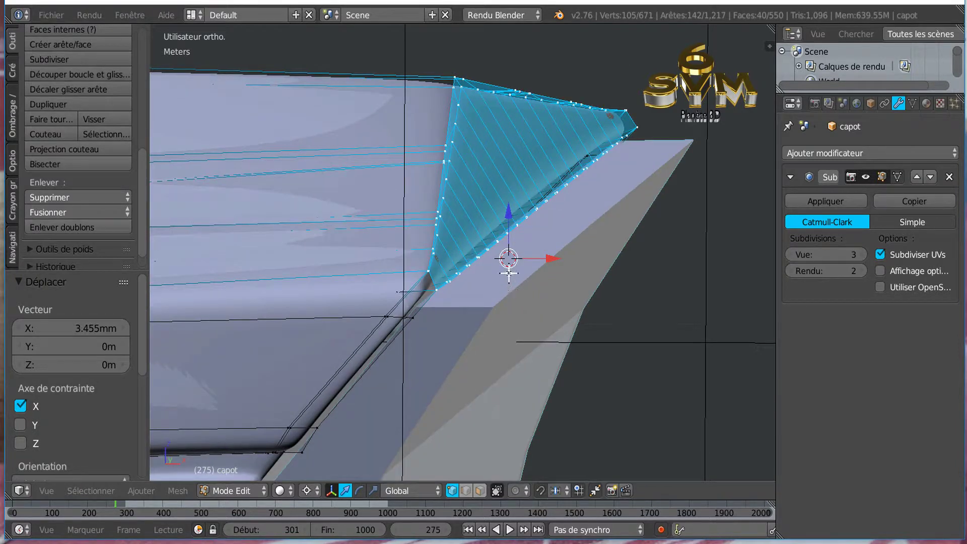
Step: Add one loop cut along the hood's rear face, slid by about 0.9 toward its outer border, and return to Object Mode
{"action": "key", "text": "ctrl+r"}
{"action": "left_click", "coordinate": [490, 182]}
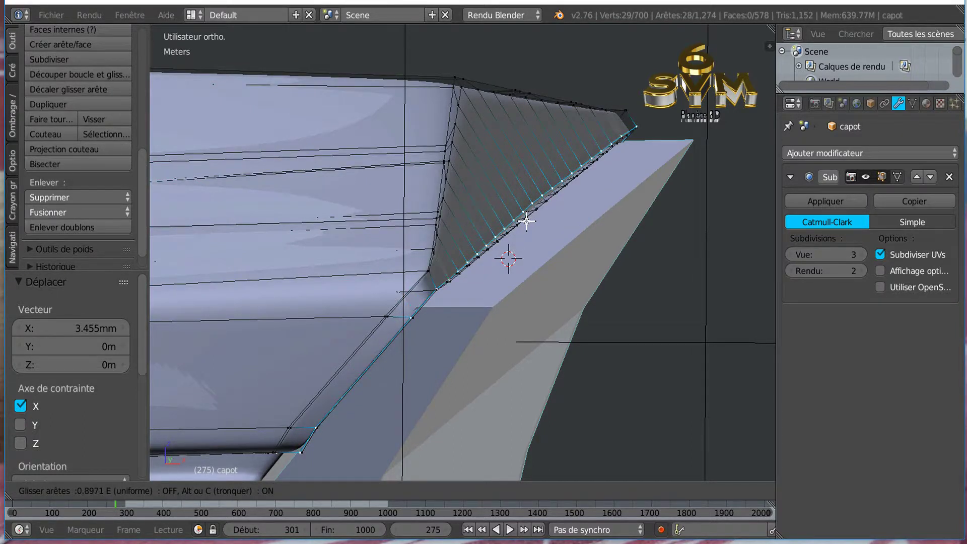
{"action": "left_click", "coordinate": [526, 221]}
{"action": "scroll", "coordinate": [556, 230], "scroll_direction": "down", "scroll_amount": 3}
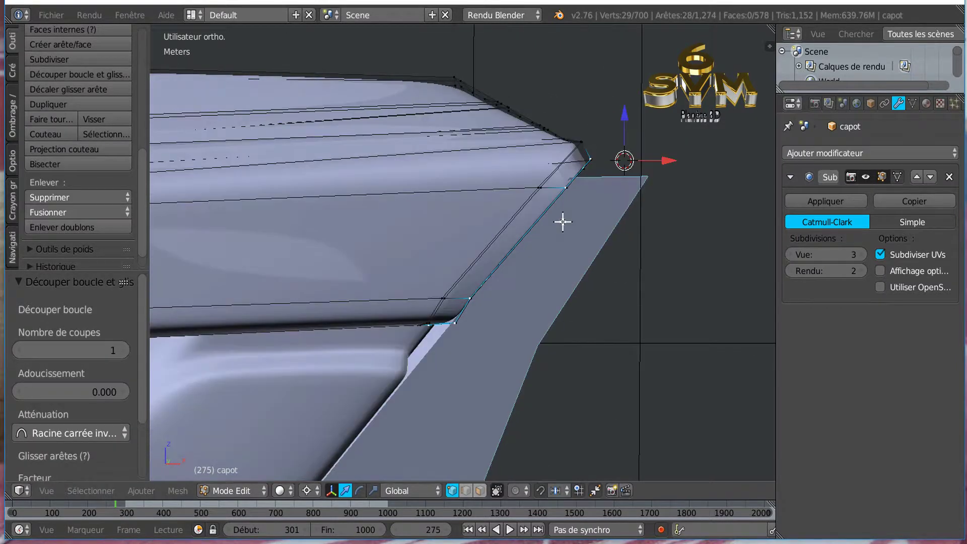
{"action": "middle_click_drag", "start_coordinate": [561, 222], "coordinate": [557, 242]}
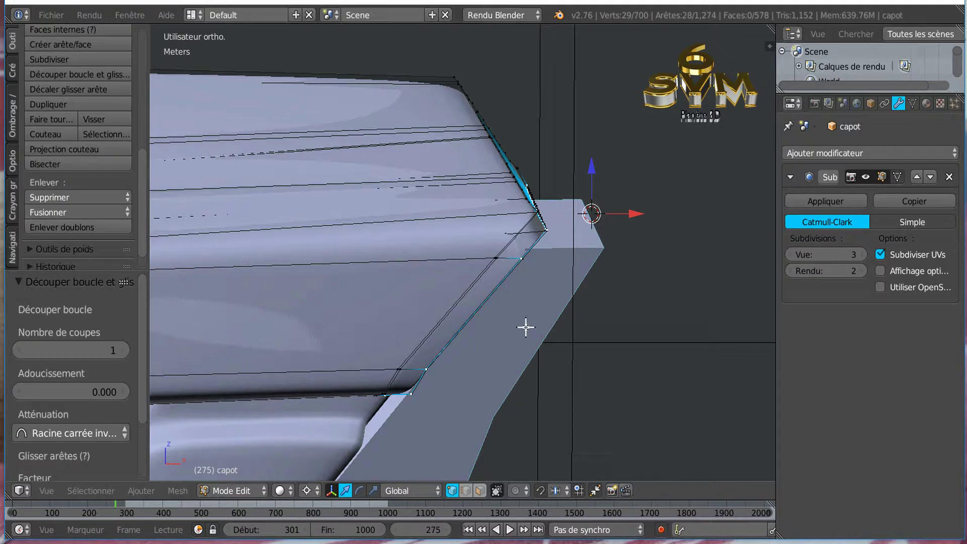
{"action": "key", "text": "Tab"}
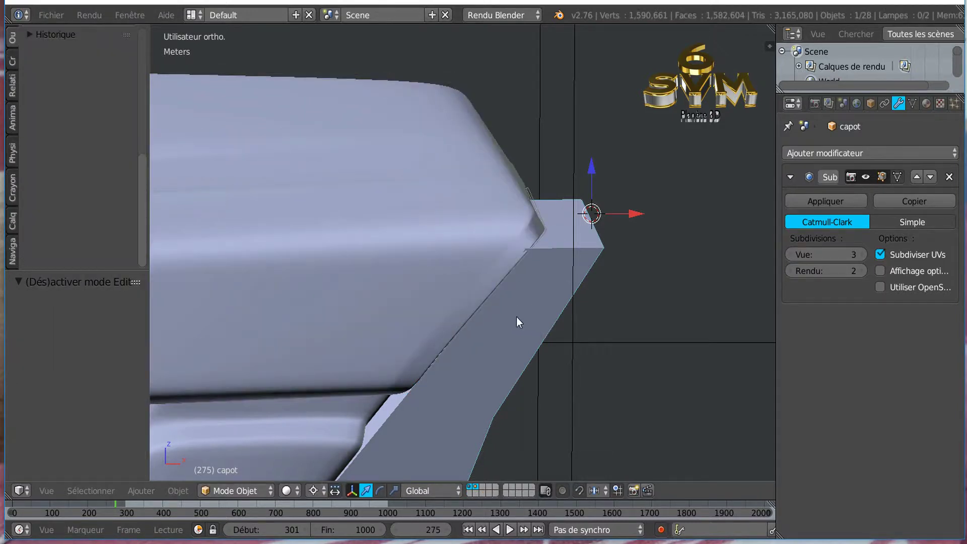
Step: Select the cheek panel object and, in Edit Mode with wireframe display, select the six vertices of its upper end beside the hood's rear corner
{"action": "right_click", "coordinate": [516, 316]}
{"action": "middle_click_drag", "start_coordinate": [516, 319], "coordinate": [517, 313]}
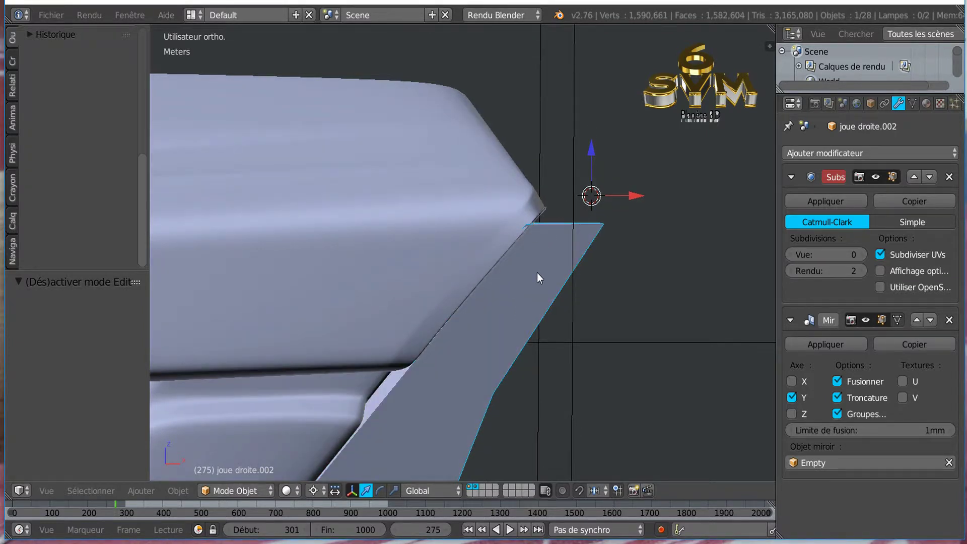
{"action": "key", "text": "z"}
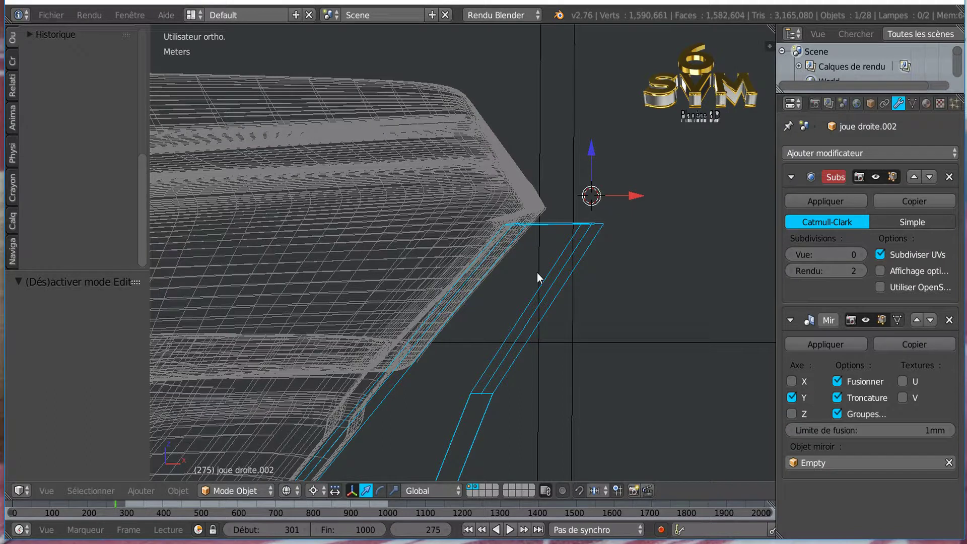
{"action": "key", "text": "Tab"}
{"action": "middle_click_drag", "start_coordinate": [556, 276], "coordinate": [555, 278]}
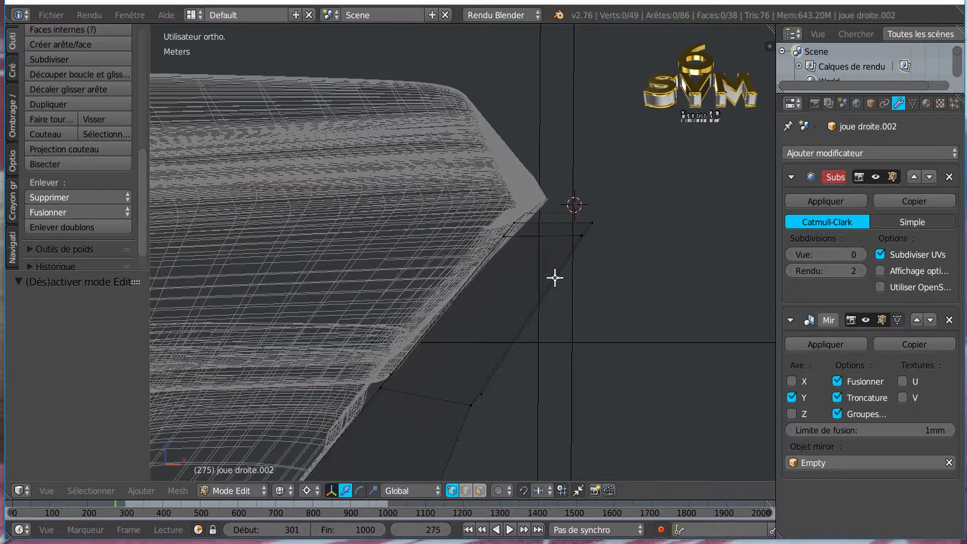
{"action": "key", "text": "a"}
{"action": "key", "text": "a"}
{"action": "key", "text": "c"}
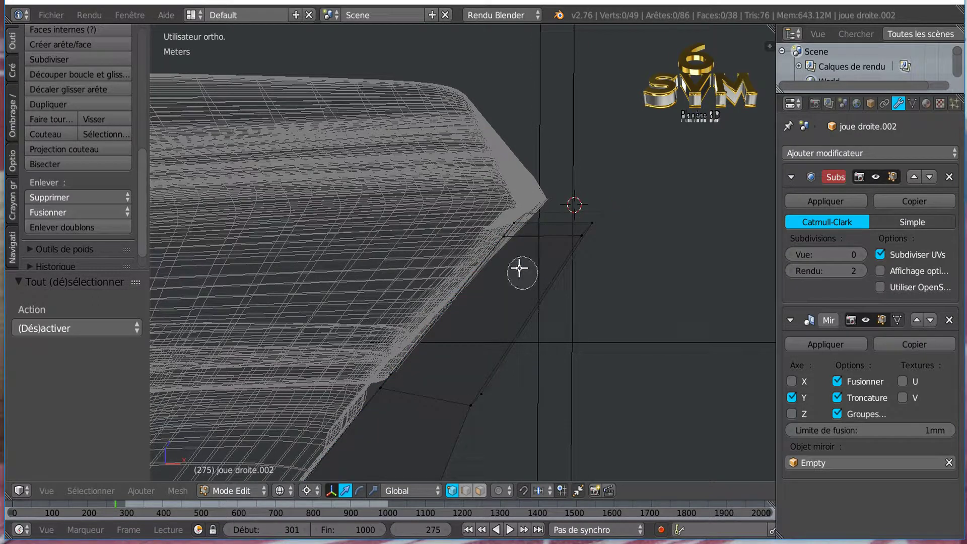
{"action": "mouse_move", "coordinate": [507, 233]}
{"action": "left_mouse_down"}
{"action": "mouse_move", "coordinate": [524, 216]}
{"action": "mouse_move", "coordinate": [583, 209]}
{"action": "left_mouse_up"}
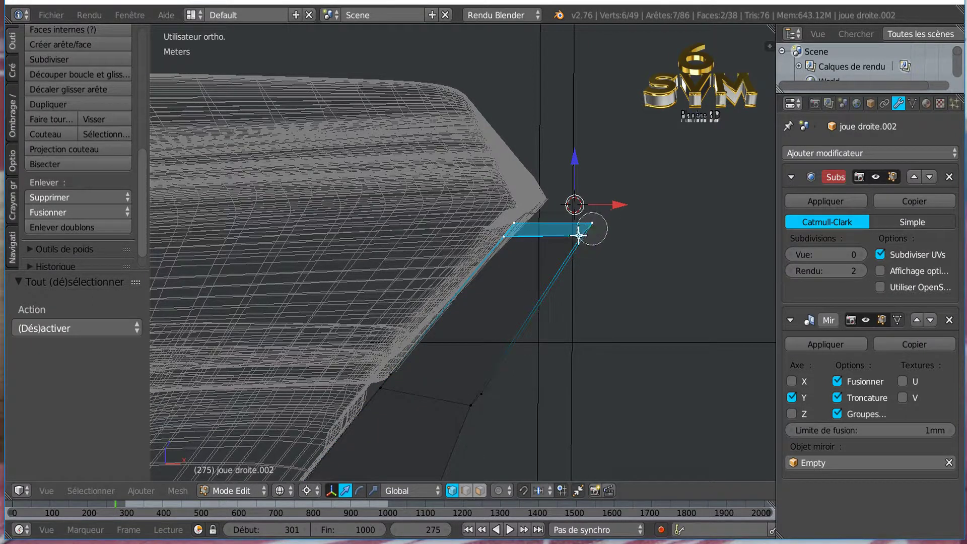
{"action": "right_click", "coordinate": [522, 237]}
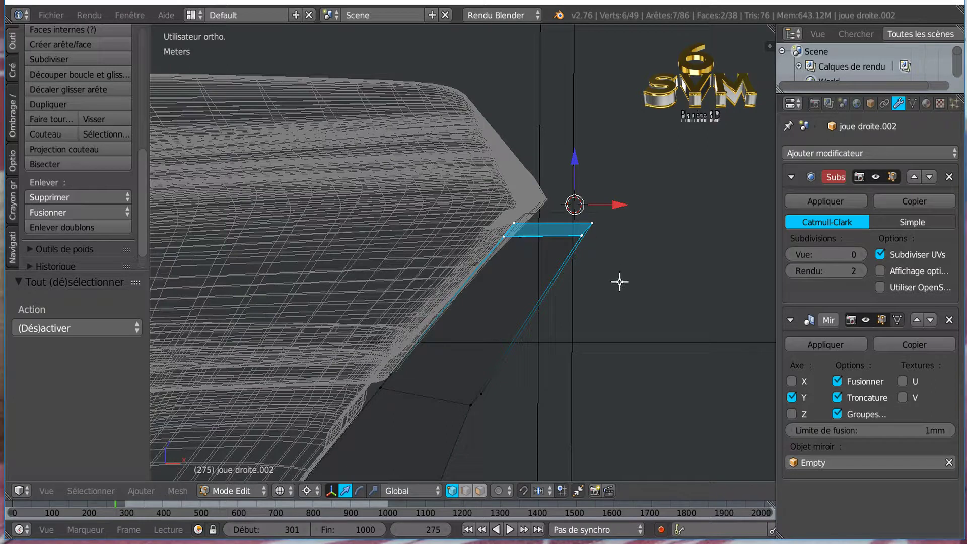
Step: In solid shading, move the cheek panel's selected upper vertices about 5.48 mm along Z and about 7.86 mm along X
{"action": "key", "text": "z"}
{"action": "key", "text": "KP_8"}
{"action": "key", "text": "KP_8"}
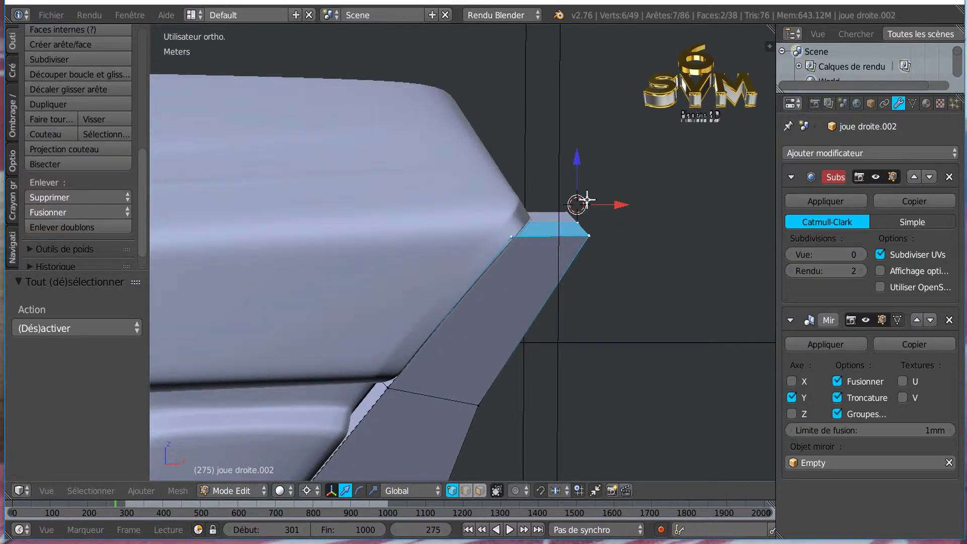
{"action": "key", "text": "g"}
{"action": "key", "text": "z"}
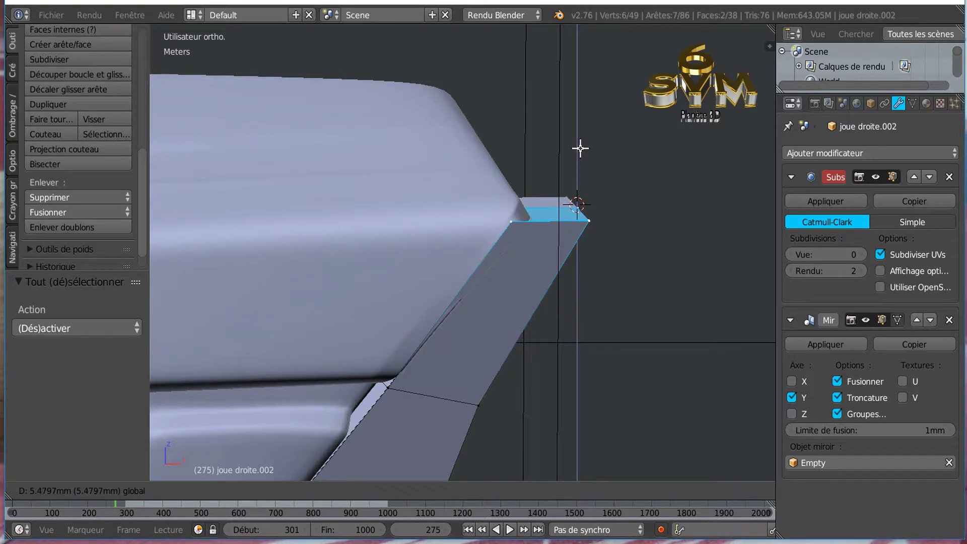
{"action": "left_click", "coordinate": [579, 147]}
{"action": "key", "text": "g"}
{"action": "key", "text": "x"}
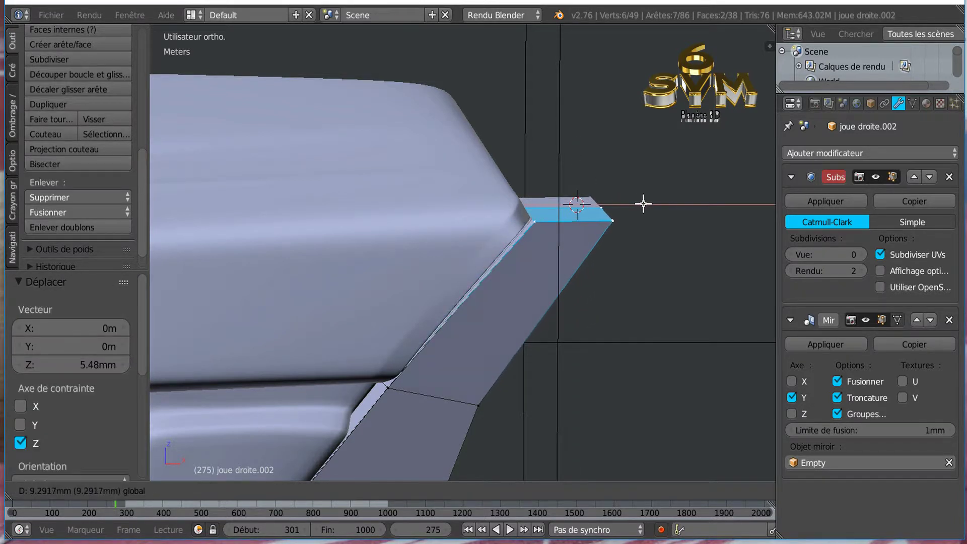
{"action": "left_click", "coordinate": [641, 203]}
Step: Examine the fit between the hood's rear edge and the cheek panel from the opposite side and from above
{"action": "middle_click_drag", "start_coordinate": [560, 282], "coordinate": [497, 334]}
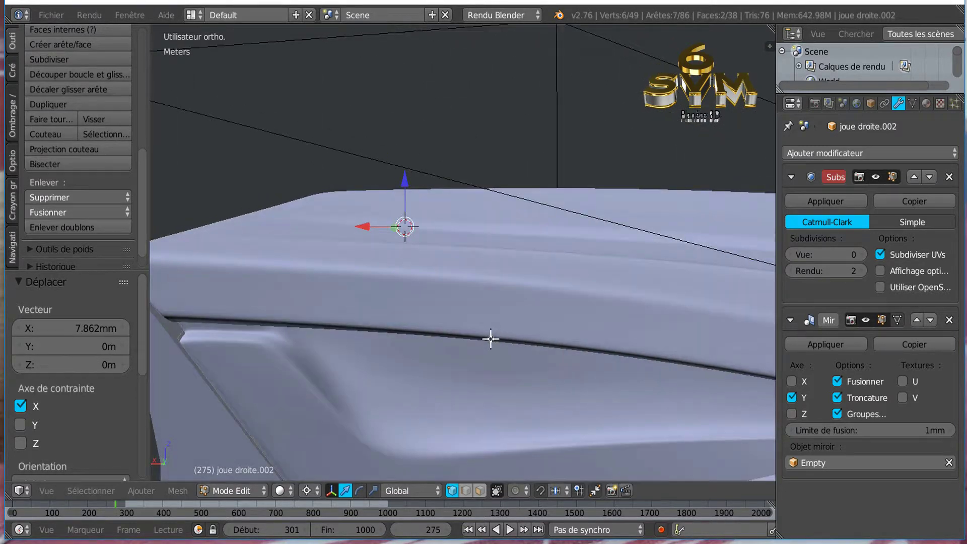
{"action": "middle_click_drag", "start_coordinate": [446, 353], "coordinate": [536, 345]}
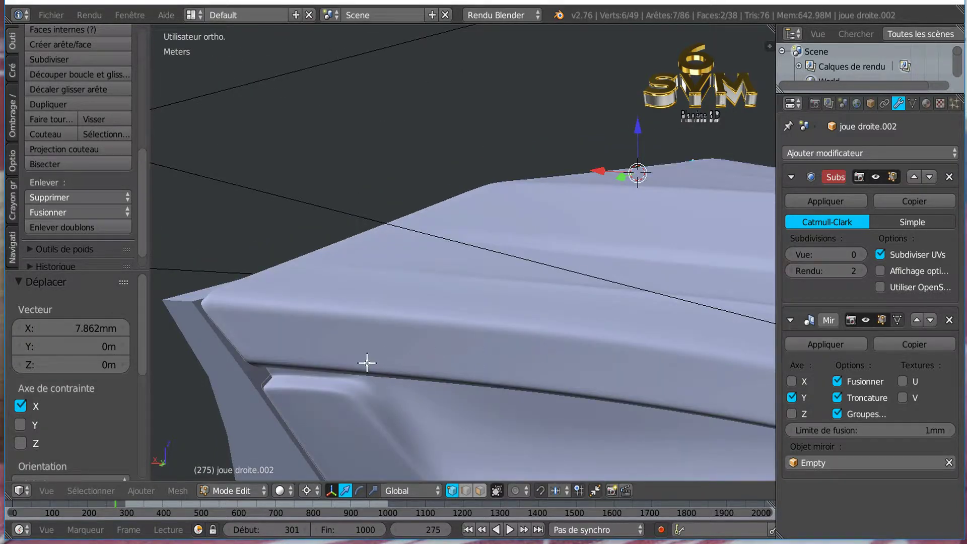
{"action": "middle_click_drag", "start_coordinate": [373, 356], "coordinate": [401, 353]}
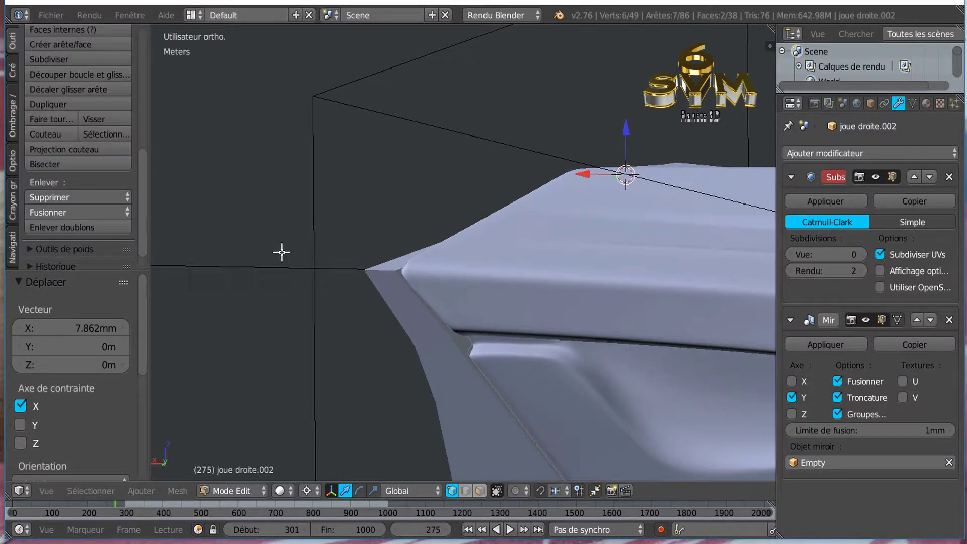
{"action": "key", "text": "KP_7"}
{"action": "scroll", "coordinate": [371, 264], "scroll_direction": "down", "scroll_amount": 4}
{"action": "middle_click_drag", "start_coordinate": [435, 75], "coordinate": [472, 308], "text": "shift"}
{"action": "scroll", "coordinate": [348, 205], "scroll_direction": "up", "scroll_amount": 3}
{"action": "scroll", "coordinate": [348, 205], "scroll_direction": "up", "scroll_amount": 5}
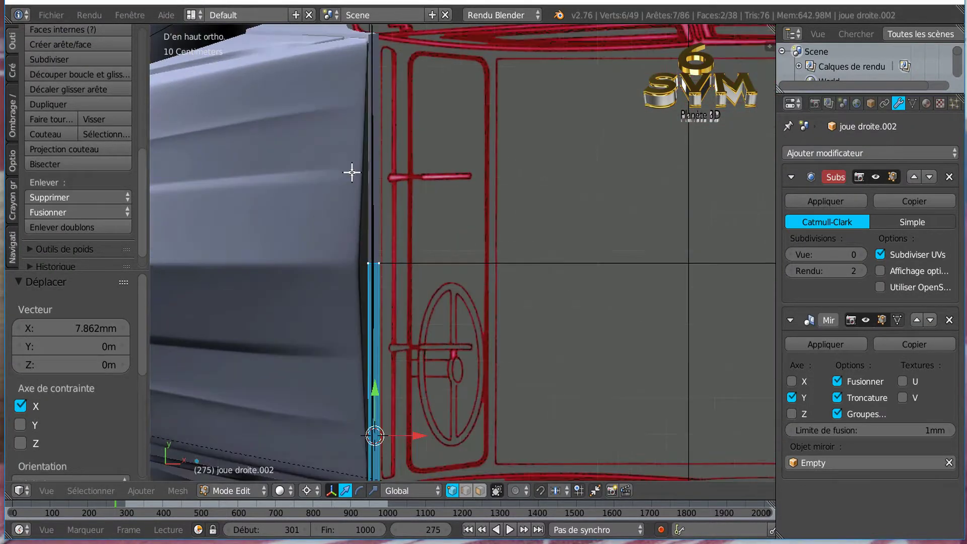
{"action": "middle_click_drag", "start_coordinate": [380, 155], "coordinate": [389, 328], "text": "shift"}
{"action": "scroll", "coordinate": [388, 327], "scroll_direction": "up", "scroll_amount": 4}
{"action": "scroll", "coordinate": [369, 270], "scroll_direction": "up", "scroll_amount": 1}
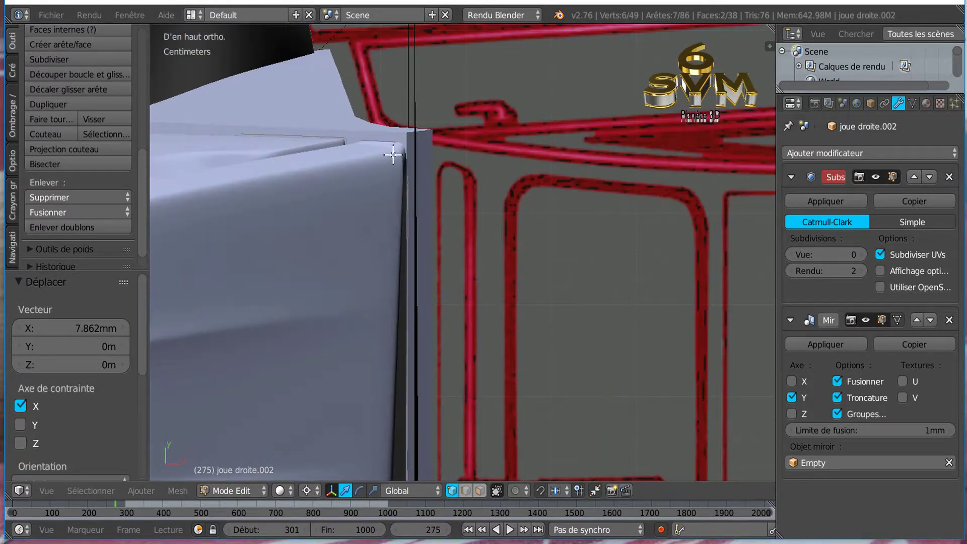
{"action": "middle_click_drag", "start_coordinate": [534, 336], "coordinate": [537, 161], "text": "shift"}
{"action": "scroll", "coordinate": [541, 214], "scroll_direction": "down", "scroll_amount": 5}
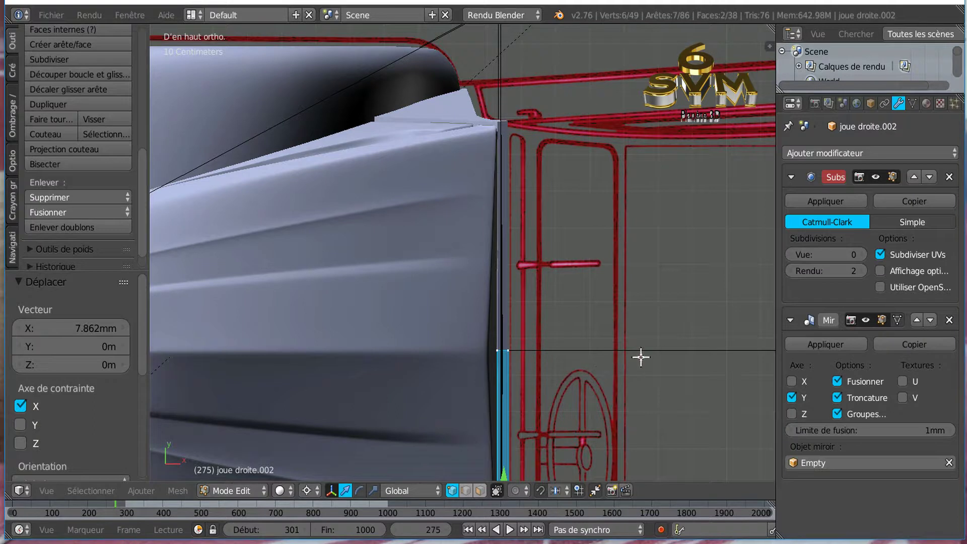
{"action": "middle_click_drag", "start_coordinate": [643, 358], "coordinate": [559, 371], "text": "shift"}
{"action": "scroll", "coordinate": [559, 371], "scroll_direction": "down", "scroll_amount": 1}
{"action": "scroll", "coordinate": [560, 369], "scroll_direction": "down", "scroll_amount": 1}
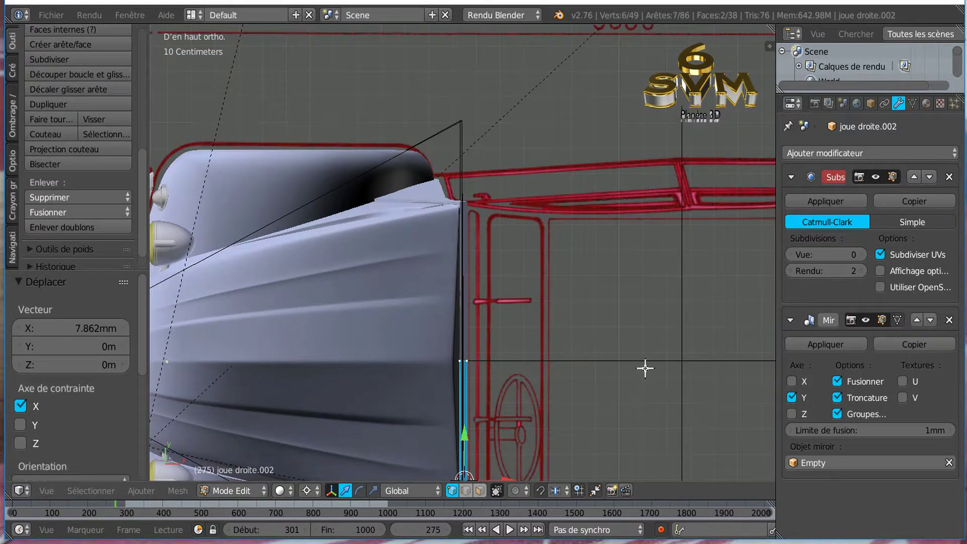
Step: In Object Mode, select the Empty used as mirror centre and move it about -5.1 mm along Y
{"action": "key", "text": "Tab"}
{"action": "right_click", "coordinate": [680, 361]}
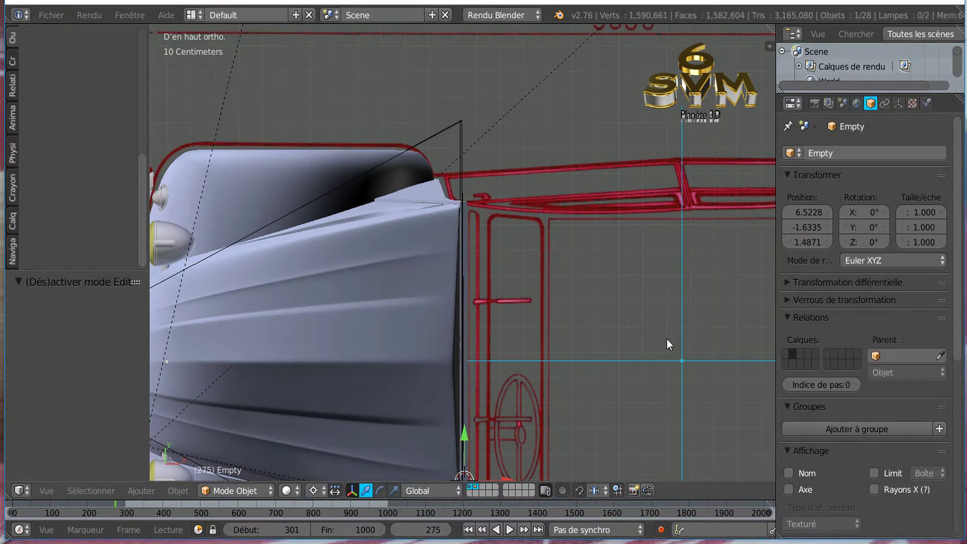
{"action": "left_click", "coordinate": [621, 317]}
{"action": "left_click_drag", "start_coordinate": [621, 267], "coordinate": [622, 269]}
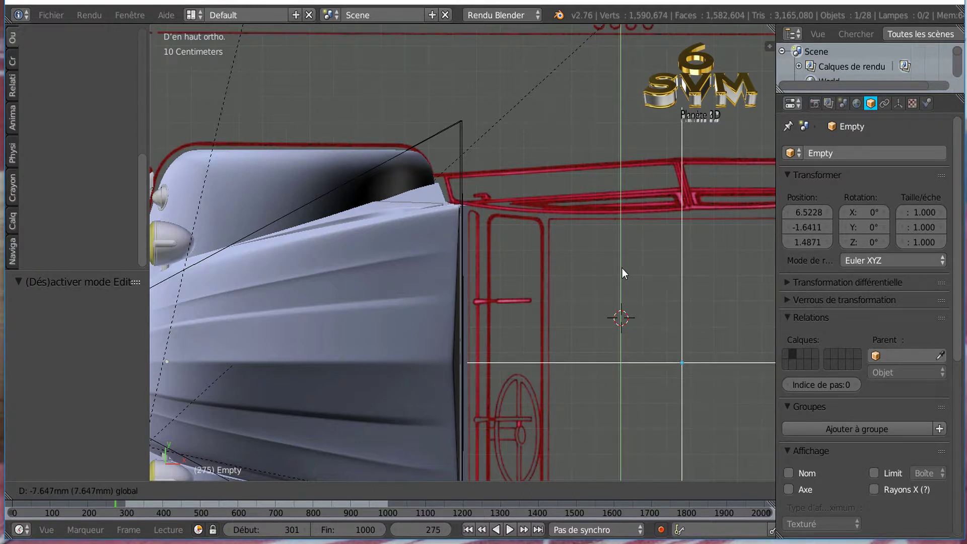
{"action": "left_click", "coordinate": [621, 268]}
Step: Compare both rear corners of the hood with the mirrored cheek panels and the blueprint in top view
{"action": "scroll", "coordinate": [453, 281], "scroll_direction": "up", "scroll_amount": 3}
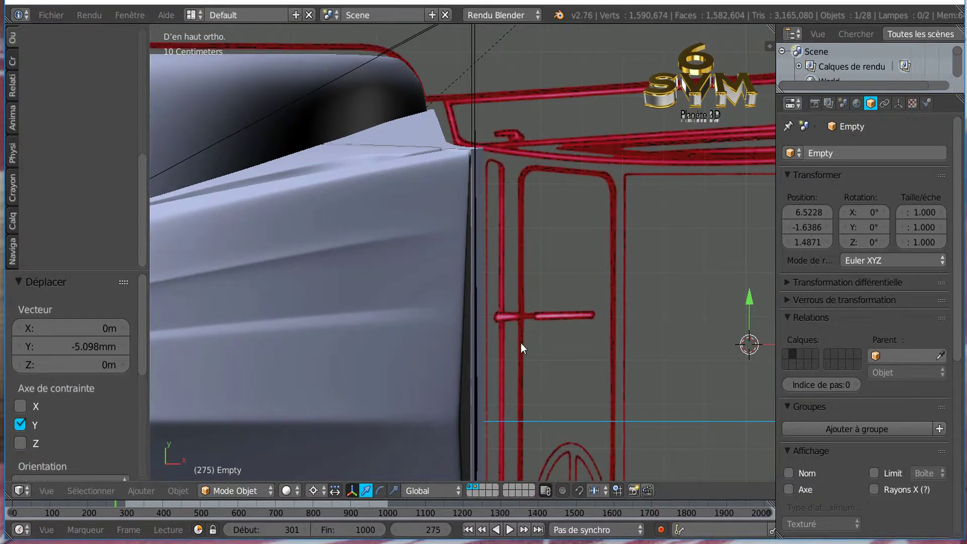
{"action": "scroll", "coordinate": [549, 105], "scroll_direction": "down", "scroll_amount": 6, "text": "shift"}
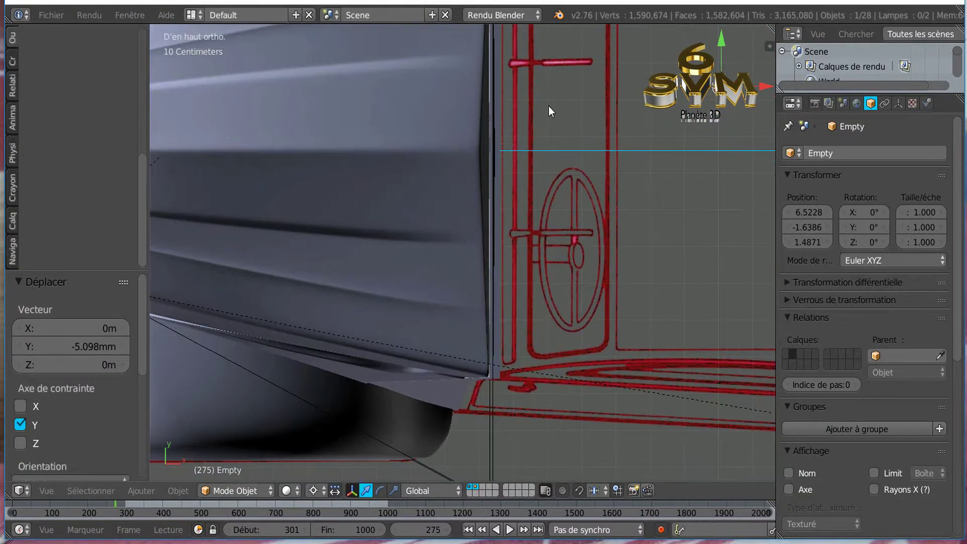
{"action": "scroll", "coordinate": [546, 119], "scroll_direction": "down", "scroll_amount": 1}
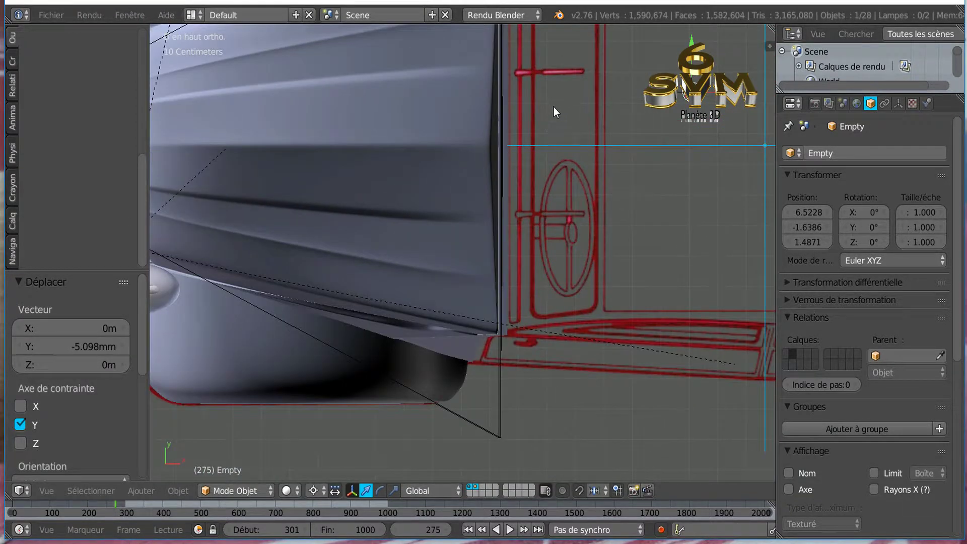
{"action": "scroll", "coordinate": [560, 113], "scroll_direction": "up", "scroll_amount": 4, "text": "shift"}
{"action": "scroll", "coordinate": [586, 204], "scroll_direction": "right", "scroll_amount": 2, "text": "ctrl"}
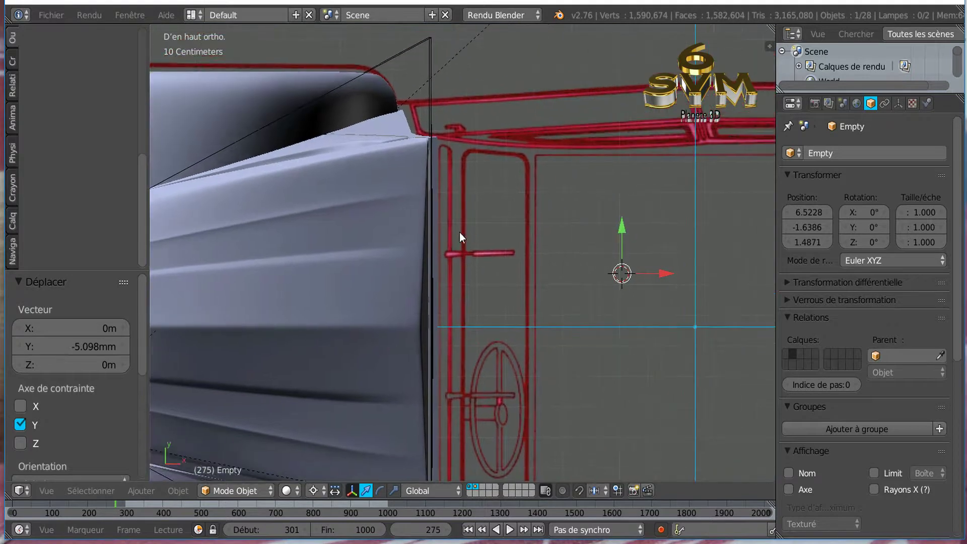
{"action": "scroll", "coordinate": [381, 168], "scroll_direction": "right", "scroll_amount": 1, "text": "ctrl"}
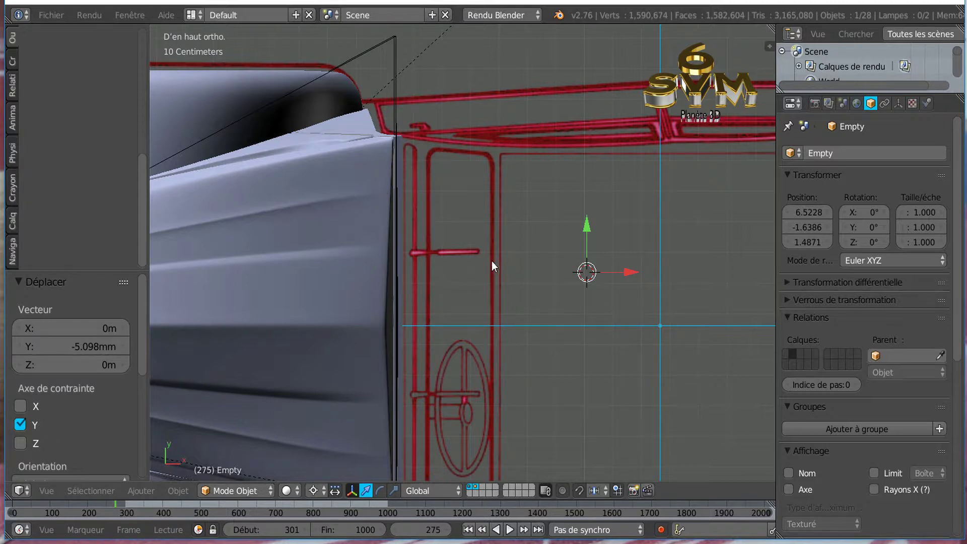
{"action": "scroll", "coordinate": [502, 215], "scroll_direction": "down", "scroll_amount": 1}
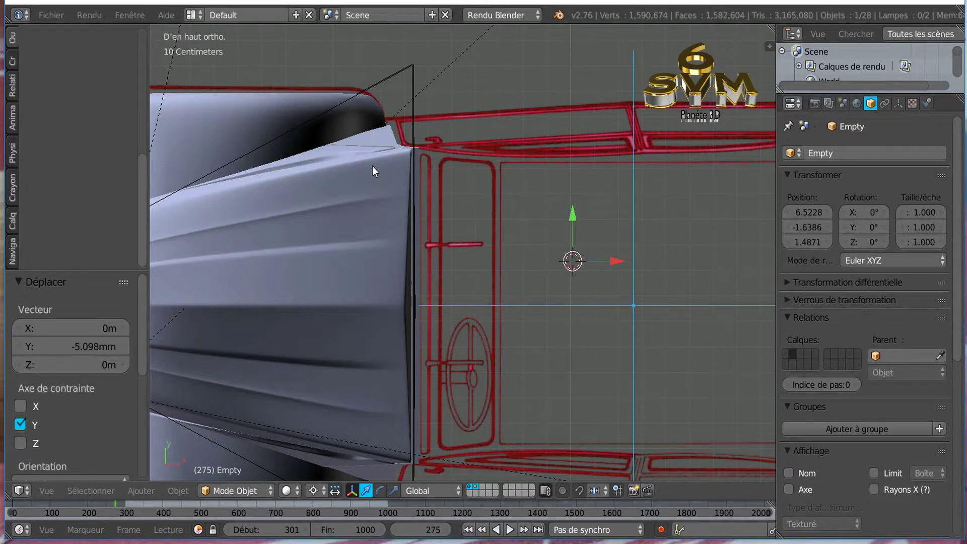
Step: Select the hood and inspect its symmetry and its joint with the cheek panels from the front, the rear and both sides
{"action": "right_click", "coordinate": [345, 224]}
{"action": "middle_click_drag", "start_coordinate": [360, 277], "coordinate": [566, 237]}
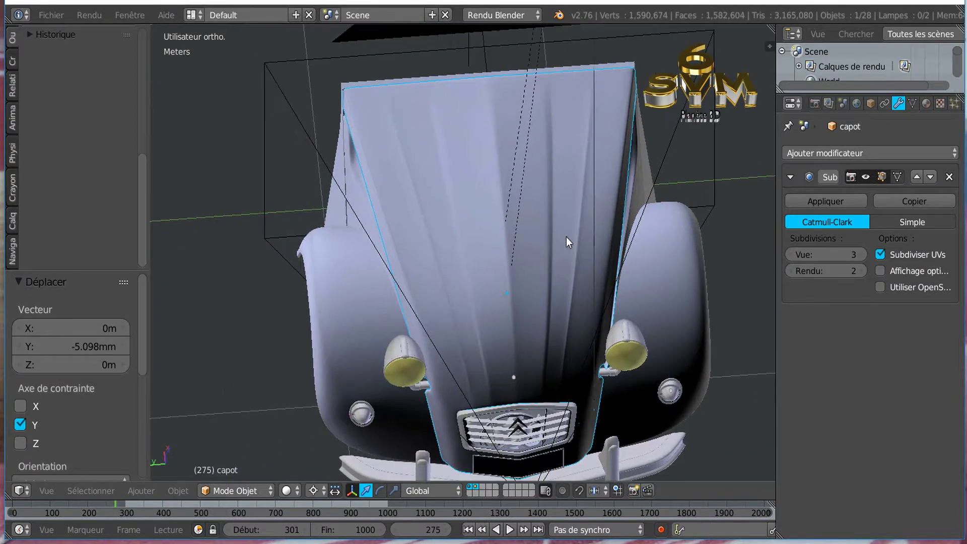
{"action": "middle_click_drag", "start_coordinate": [452, 250], "coordinate": [578, 328]}
{"action": "scroll", "coordinate": [462, 269], "scroll_direction": "up", "scroll_amount": 6}
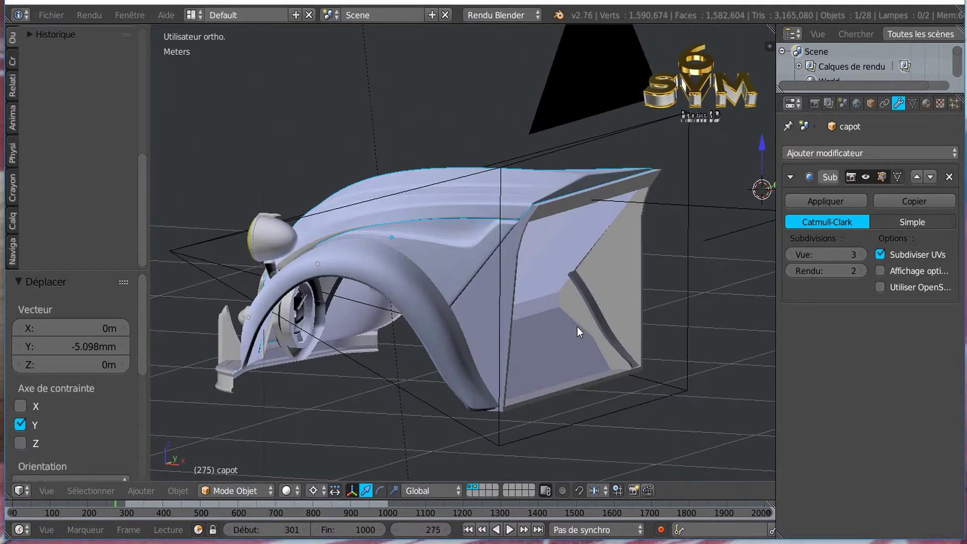
{"action": "middle_click_drag", "start_coordinate": [376, 254], "coordinate": [543, 275]}
{"action": "middle_click_drag", "start_coordinate": [408, 289], "coordinate": [483, 322]}
{"action": "scroll", "coordinate": [508, 282], "scroll_direction": "down", "scroll_amount": 1}
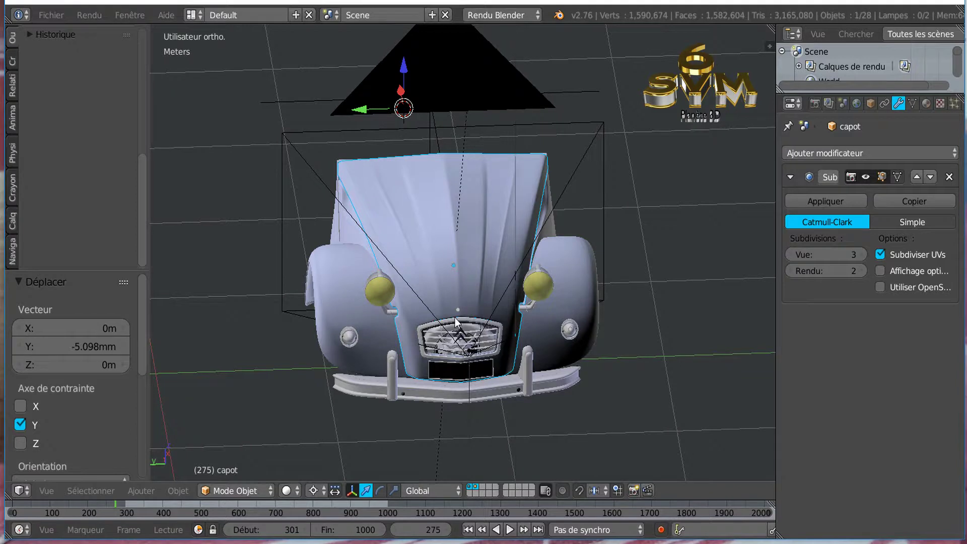
{"action": "middle_click_drag", "start_coordinate": [449, 294], "coordinate": [433, 311]}
{"action": "scroll", "coordinate": [434, 311], "scroll_direction": "up", "scroll_amount": 5}
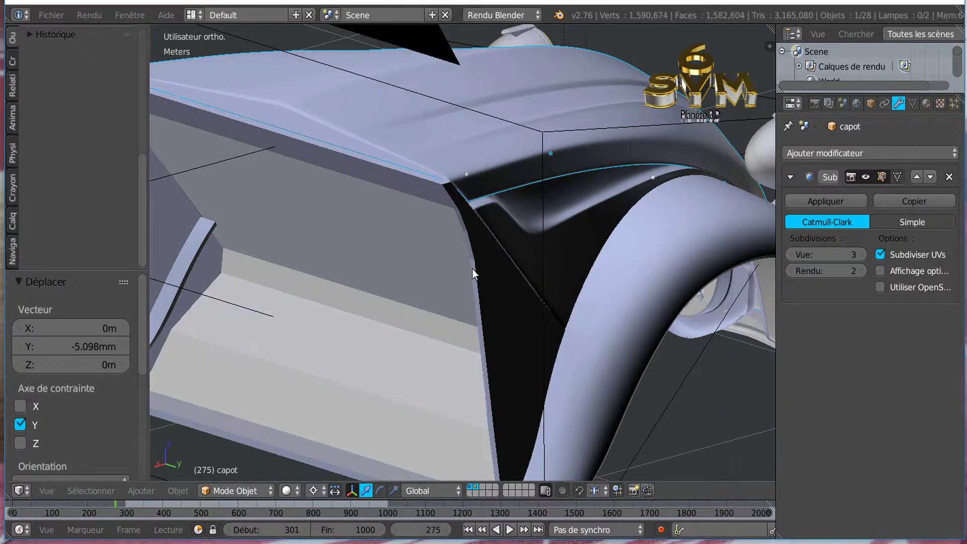
{"action": "middle_click_drag", "start_coordinate": [480, 297], "coordinate": [467, 291]}
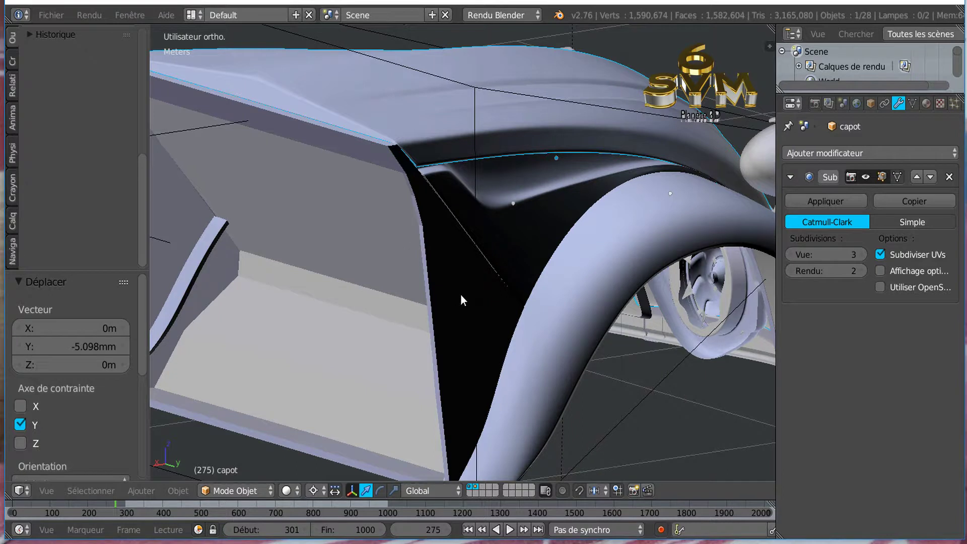
{"action": "middle_click_drag", "start_coordinate": [546, 358], "coordinate": [485, 328]}
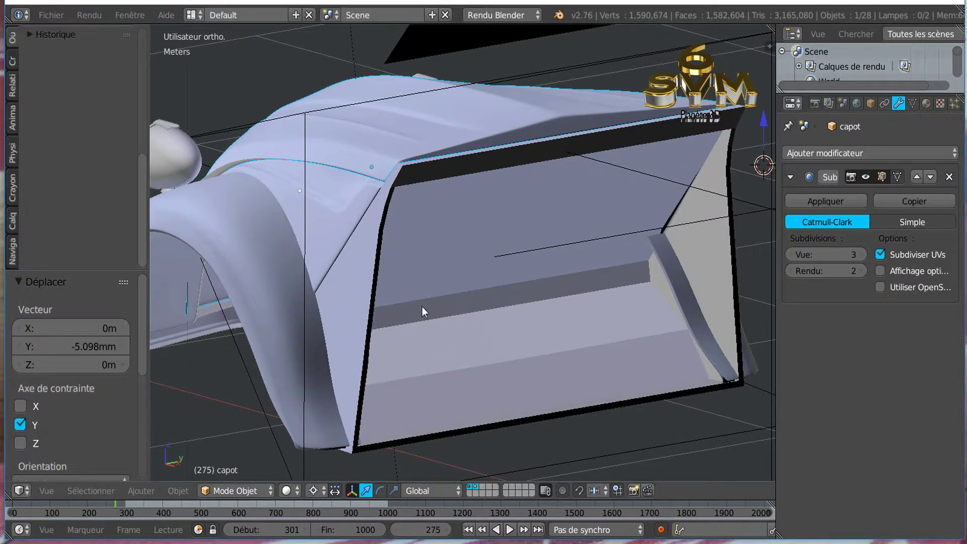
Step: Select the cheek panel object and set its Subdivision Surface modifier's viewport level to 3
{"action": "right_click", "coordinate": [439, 313]}
{"action": "middle_click_drag", "start_coordinate": [486, 306], "coordinate": [592, 303]}
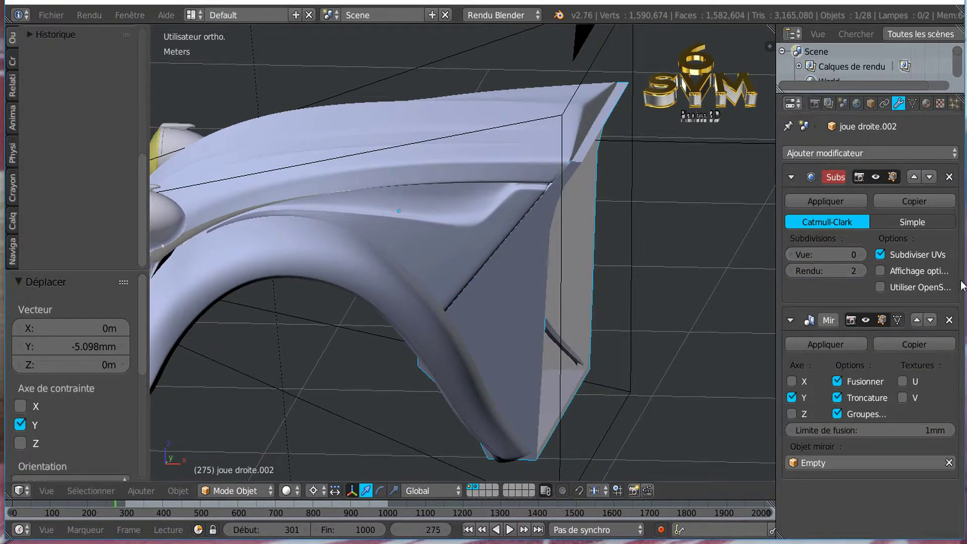
{"action": "left_click", "coordinate": [926, 2]}
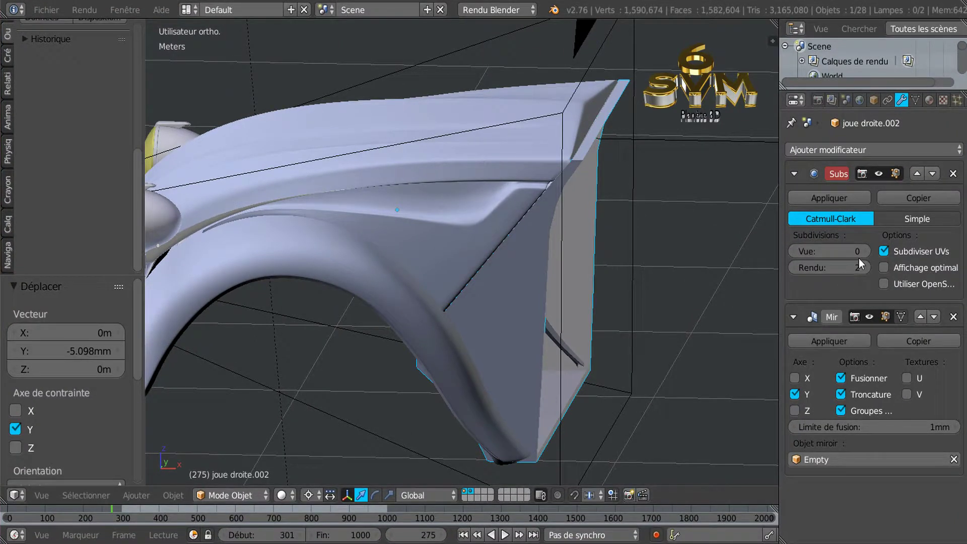
{"action": "left_click", "coordinate": [865, 251]}
{"action": "left_click", "coordinate": [865, 251]}
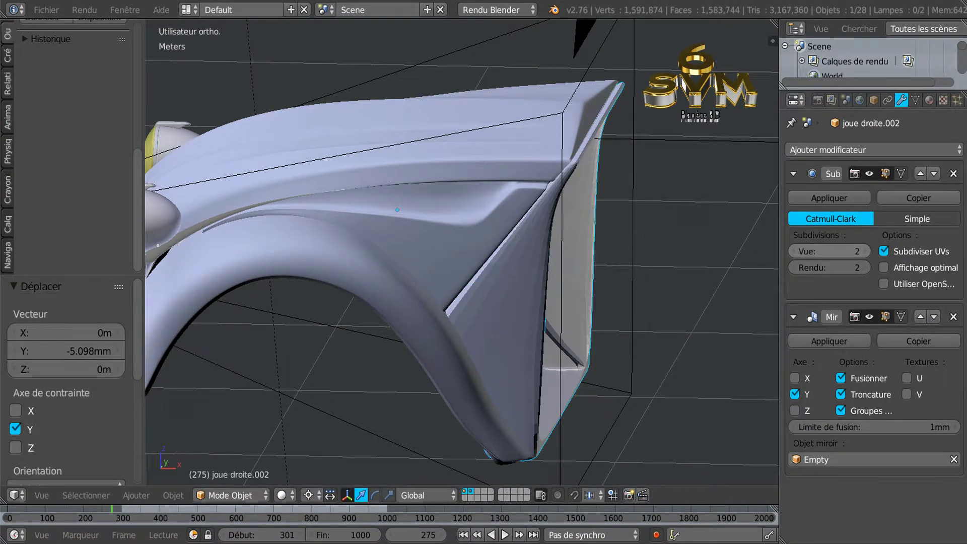
{"action": "left_click", "coordinate": [865, 251]}
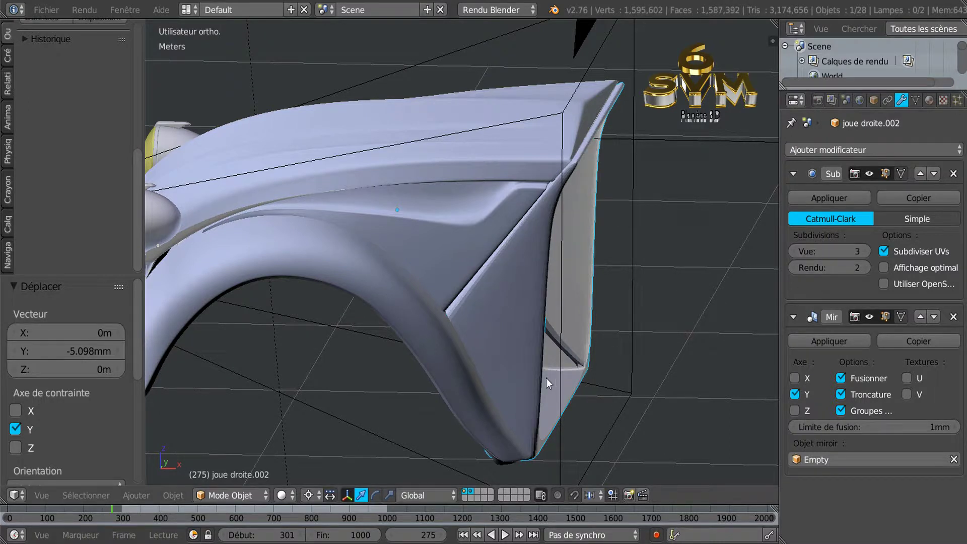
{"action": "middle_click_drag", "start_coordinate": [510, 337], "coordinate": [540, 310]}
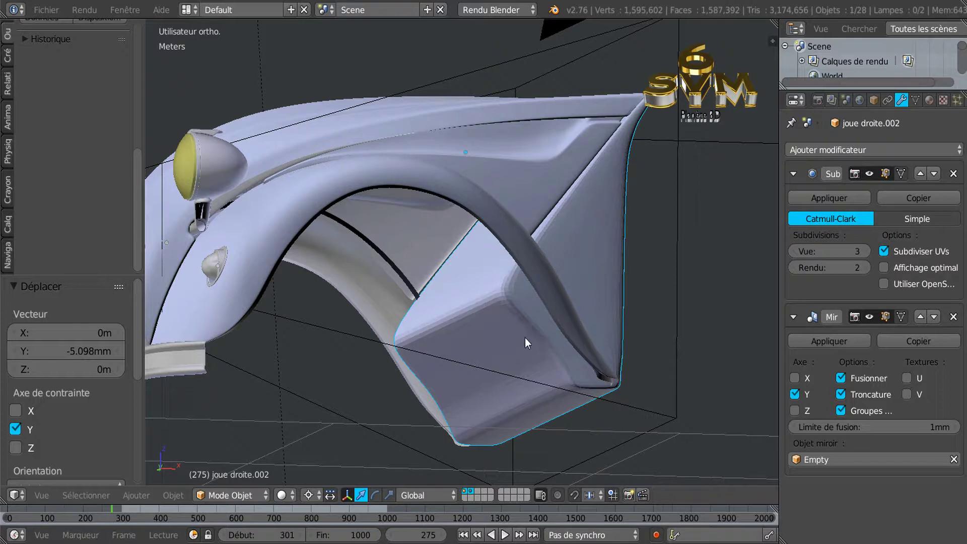
Step: Apply smooth shading to the whole cheek panel object in Object Mode
{"action": "middle_click_drag", "start_coordinate": [523, 346], "coordinate": [582, 335]}
{"action": "key", "text": "Tab"}
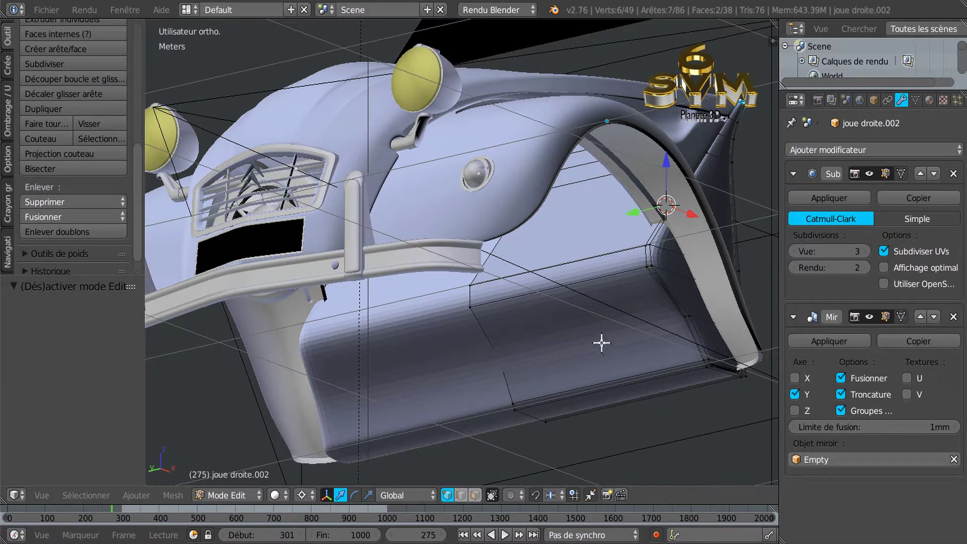
{"action": "key", "text": "Tab"}
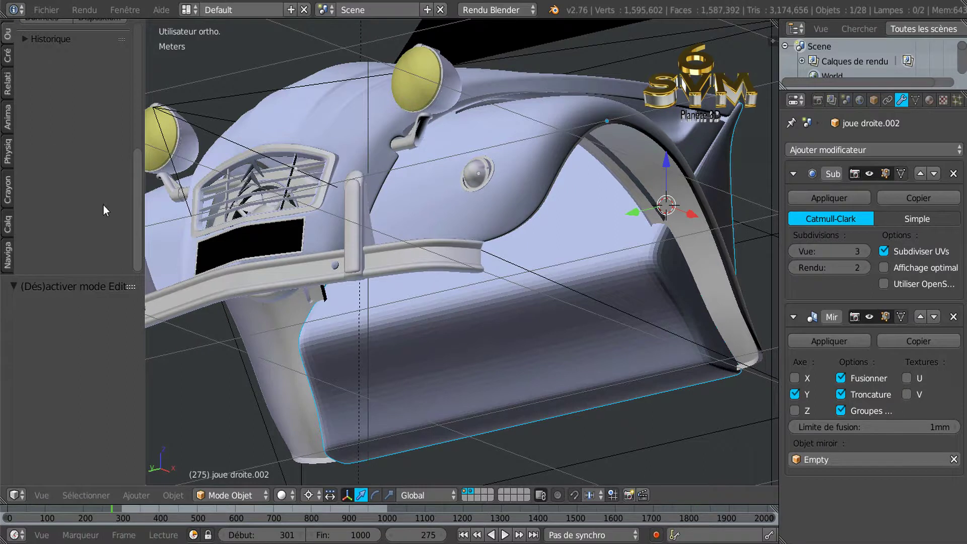
{"action": "left_click_drag", "start_coordinate": [137, 216], "coordinate": [146, 67]}
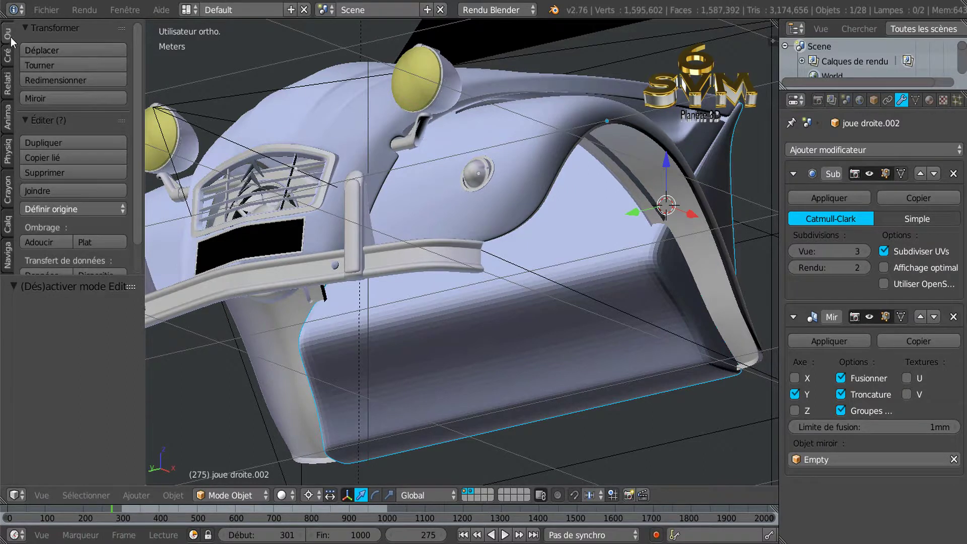
{"action": "left_click", "coordinate": [65, 242]}
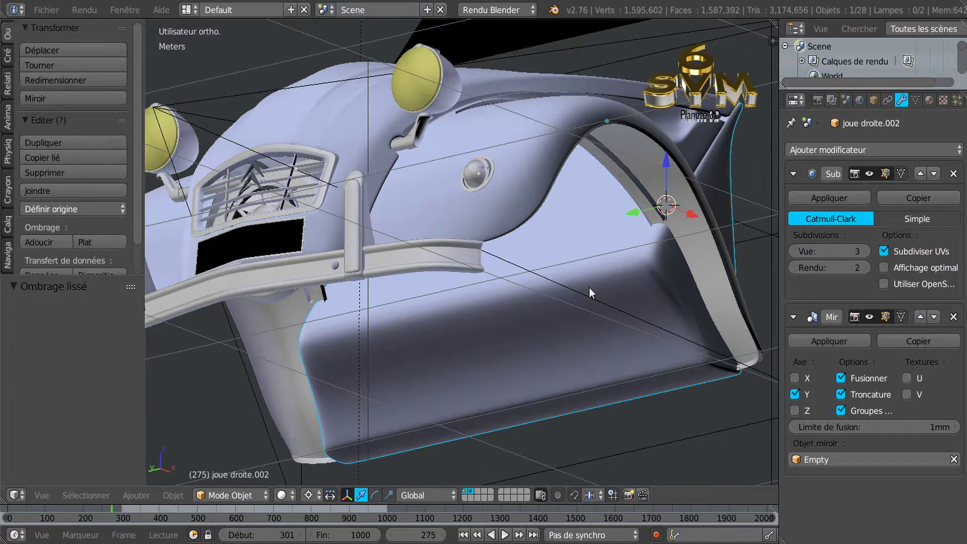
Step: In Edit Mode, add two edge loops across the panel's sloped inner face, one close to its lower fold and one close to its upper fold
{"action": "key", "text": "Tab"}
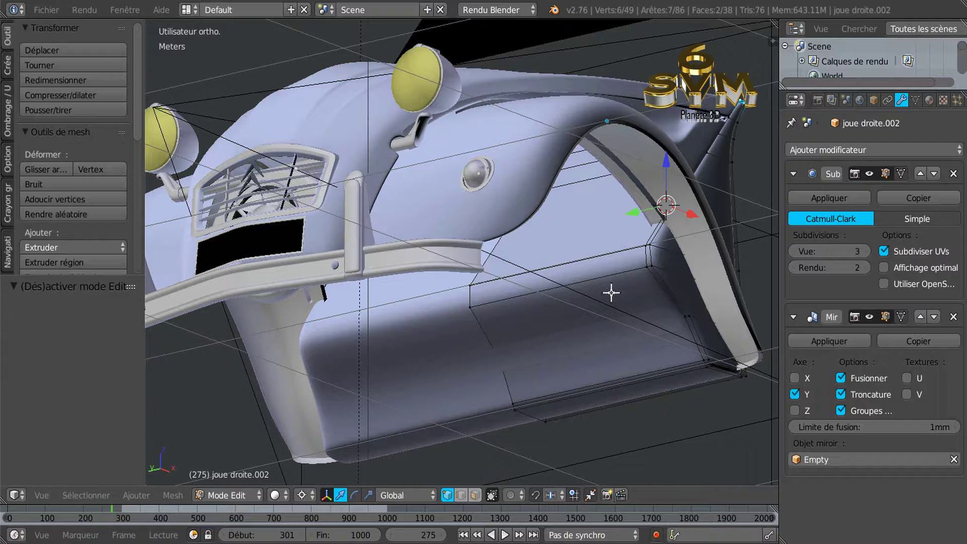
{"action": "middle_click_drag", "start_coordinate": [613, 287], "coordinate": [590, 291]}
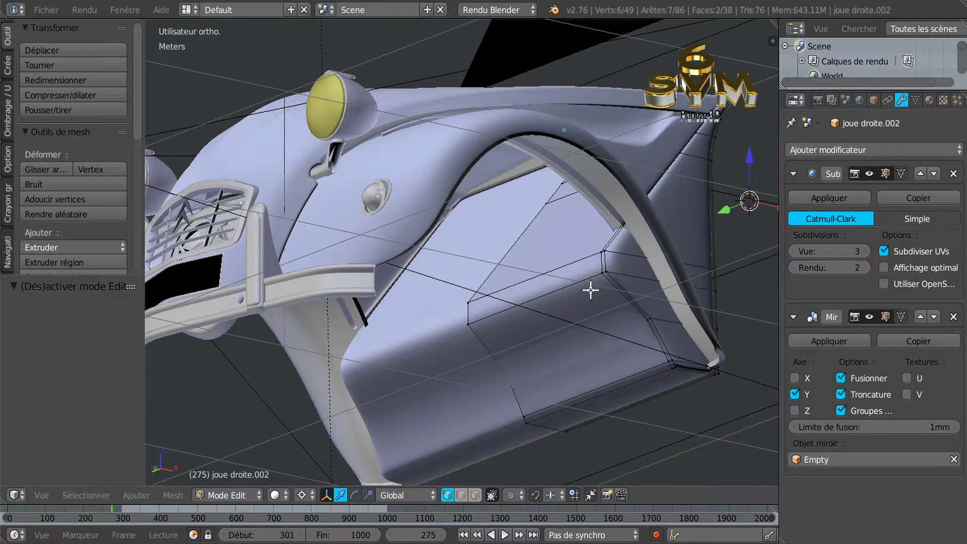
{"action": "key", "text": "ctrl+r"}
{"action": "left_click", "coordinate": [628, 298]}
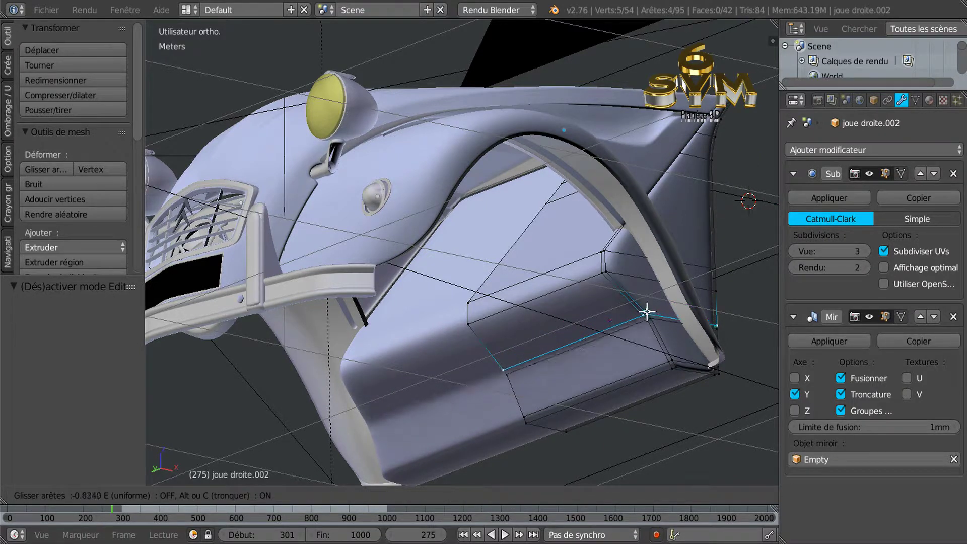
{"action": "left_click", "coordinate": [650, 314]}
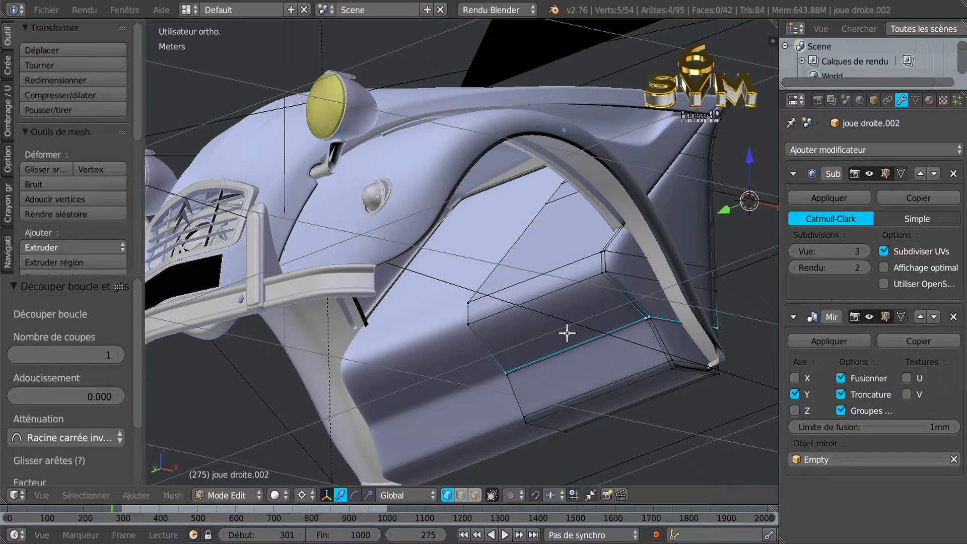
{"action": "key", "text": "ctrl+r"}
{"action": "left_click", "coordinate": [624, 295]}
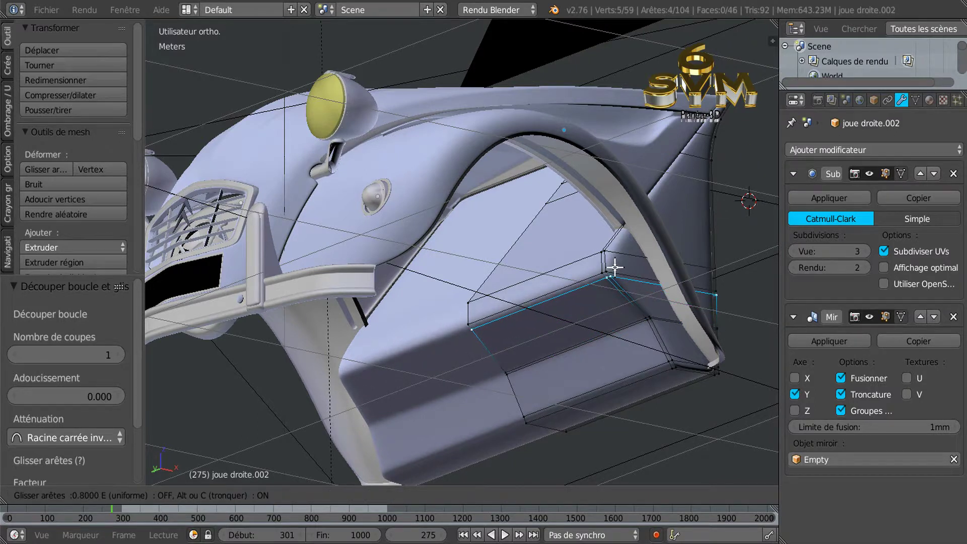
{"action": "left_click", "coordinate": [605, 289]}
Step: Add an edge loop to the narrow upright band above the sloped face, slid close to the band's lower edge
{"action": "middle_click_drag", "start_coordinate": [607, 304], "coordinate": [608, 308]}
{"action": "scroll", "coordinate": [609, 305], "scroll_direction": "up", "scroll_amount": 2}
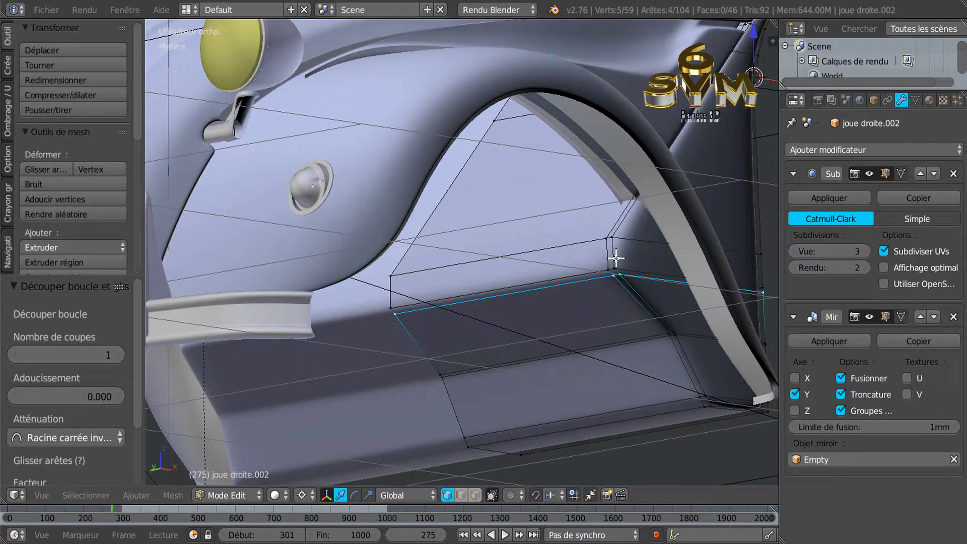
{"action": "key", "text": "ctrl+r"}
{"action": "left_click", "coordinate": [615, 255]}
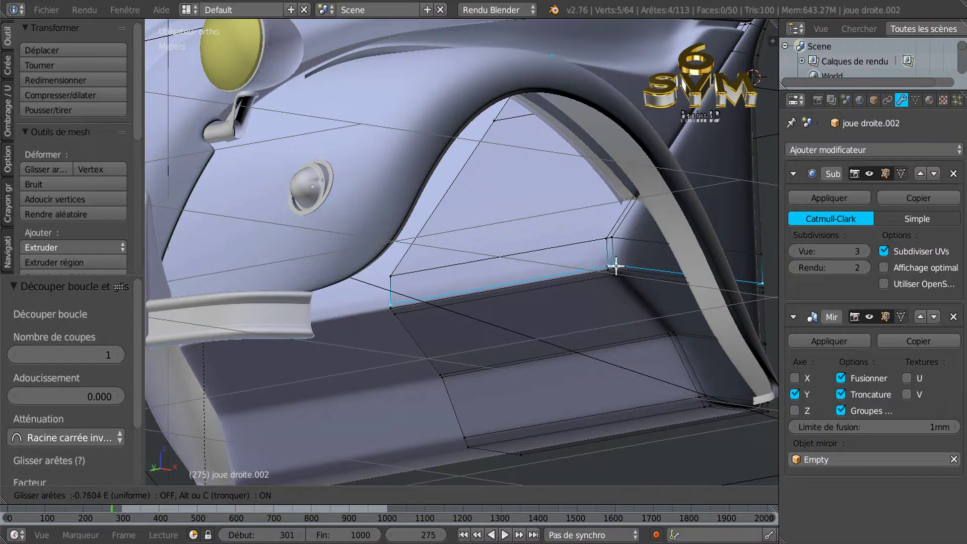
{"action": "left_click", "coordinate": [615, 264]}
{"action": "key", "text": "ctrl+r"}
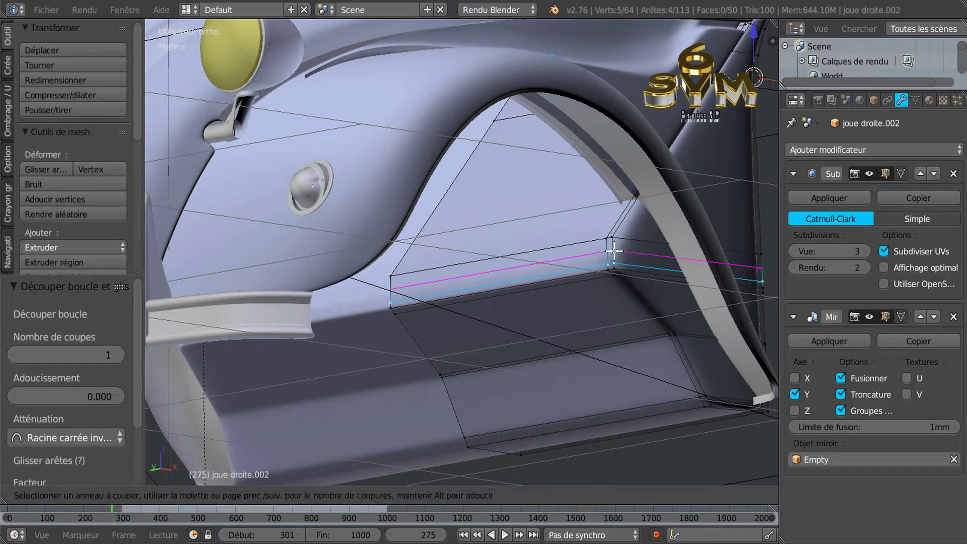
{"action": "left_click", "coordinate": [615, 245]}
{"action": "left_click", "coordinate": [614, 242]}
{"action": "key", "text": "ctrl+r"}
{"action": "left_click", "coordinate": [621, 214]}
{"action": "left_click", "coordinate": [620, 215]}
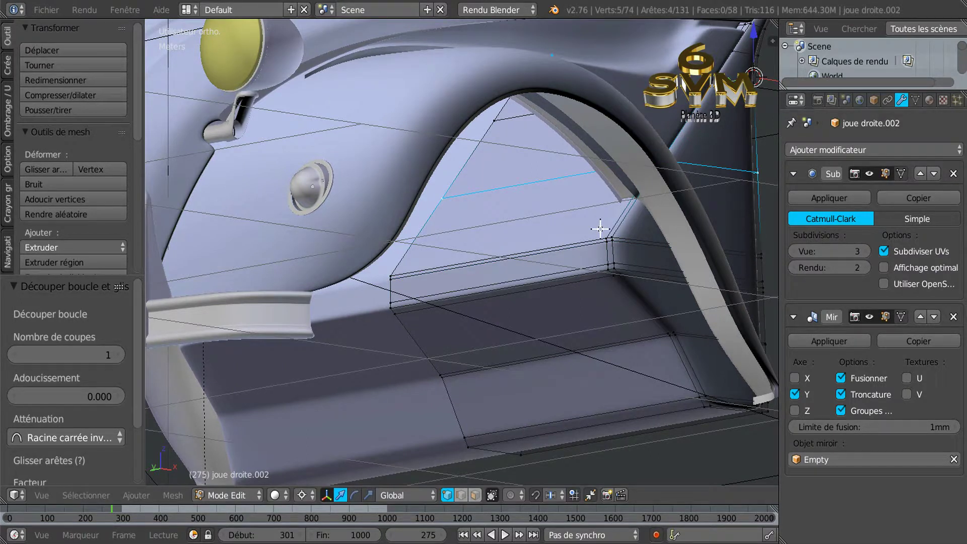
{"action": "key", "text": "ctrl+z"}
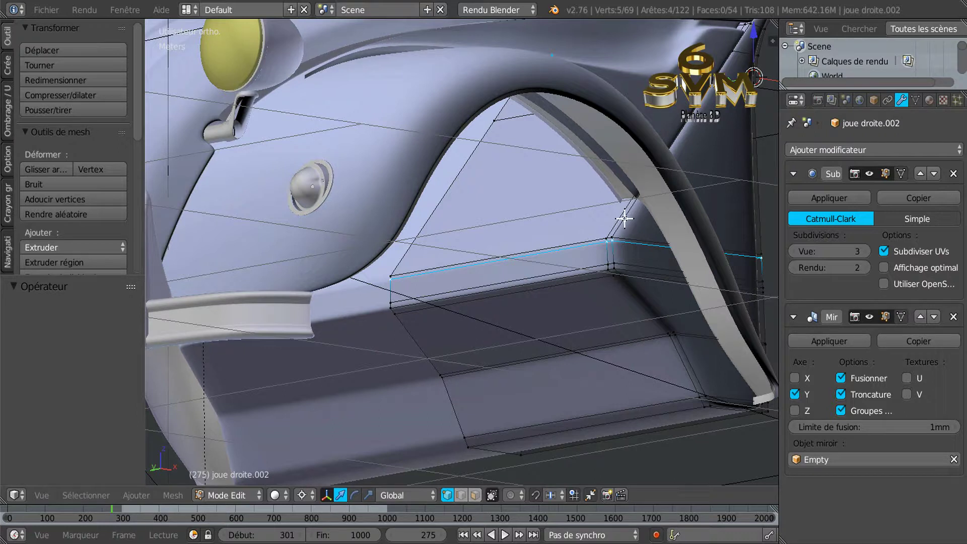
{"action": "key", "text": "ctrl+z"}
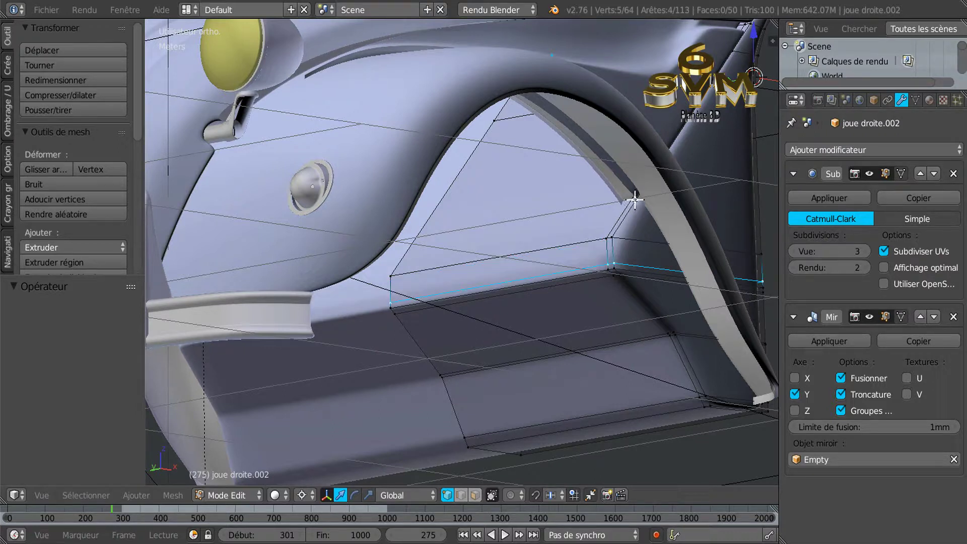
Step: Add one edge loop just below the narrow band's upper edge and another just above that edge on the upper inner face
{"action": "key", "text": "ctrl+r"}
{"action": "left_click", "coordinate": [612, 252]}
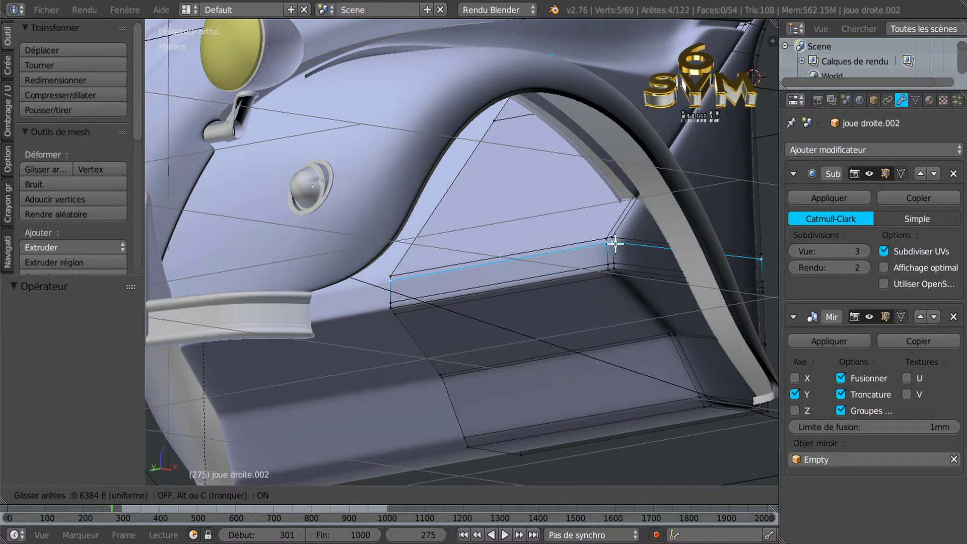
{"action": "left_click", "coordinate": [615, 243]}
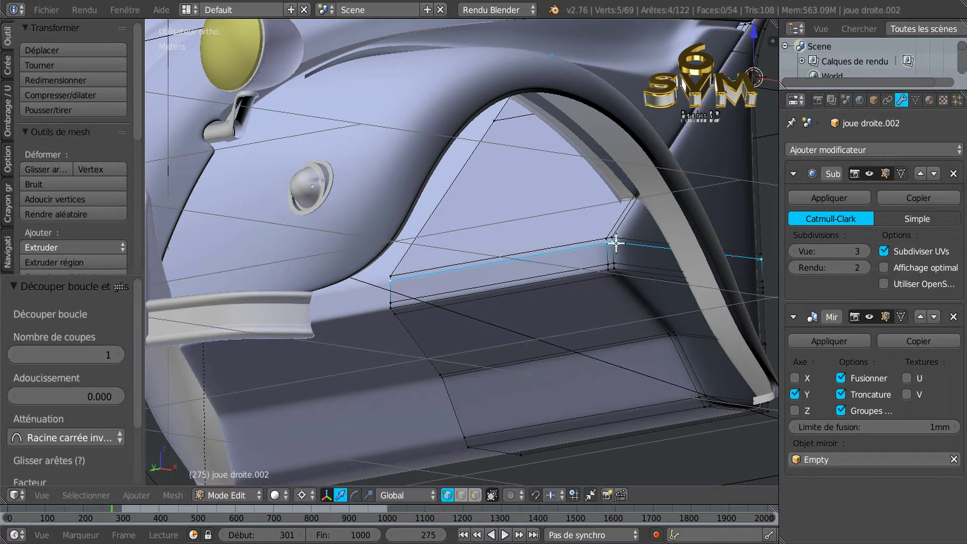
{"action": "key", "text": "ctrl+r"}
{"action": "left_click", "coordinate": [629, 209]}
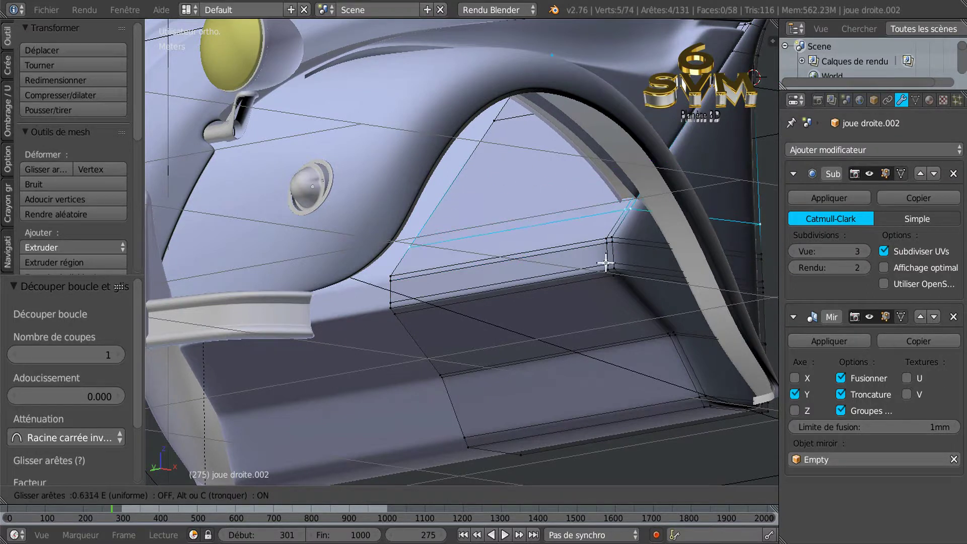
{"action": "left_click", "coordinate": [600, 292]}
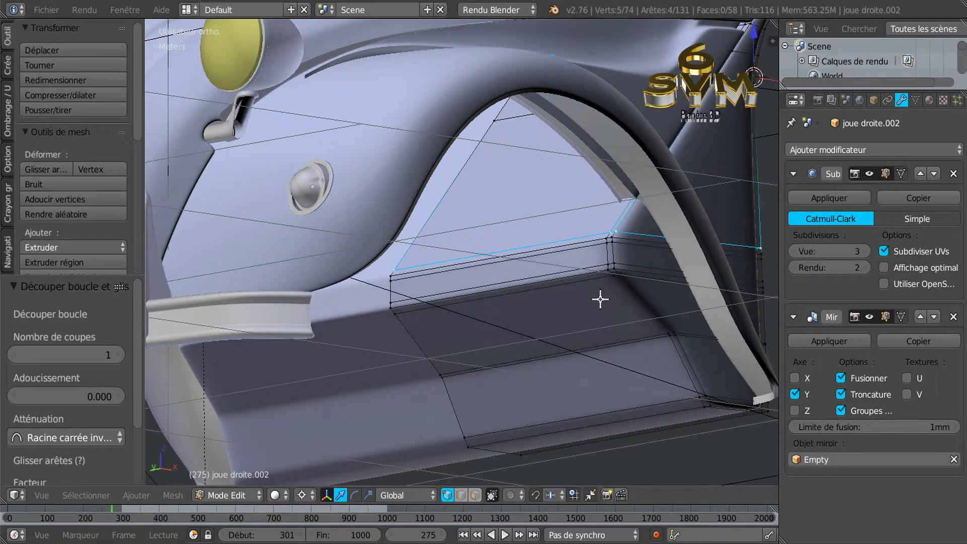
Step: Add a lengthwise edge loop to the cheek's outer side face, slid close to its front edge beside the wheel arch
{"action": "middle_click_drag", "start_coordinate": [600, 313], "coordinate": [519, 344]}
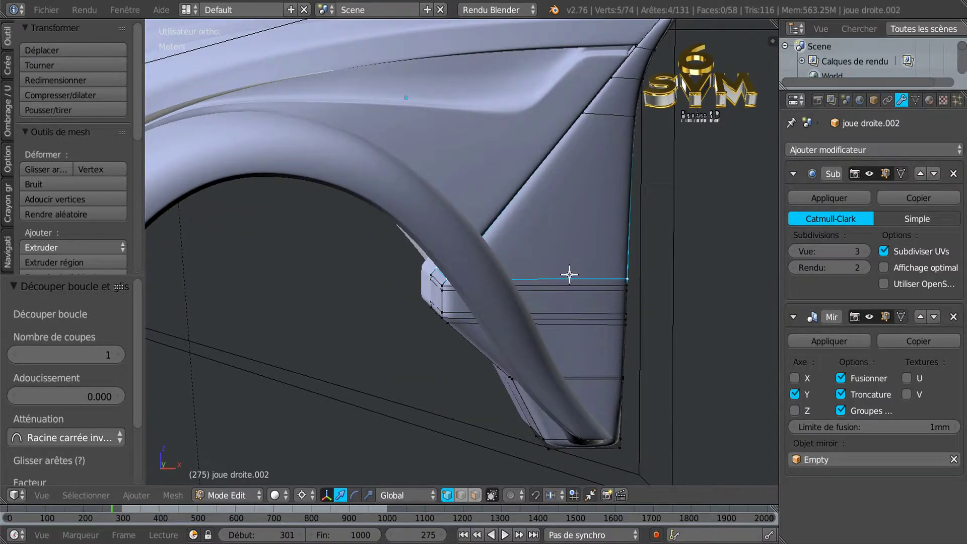
{"action": "key", "text": "ctrl+r"}
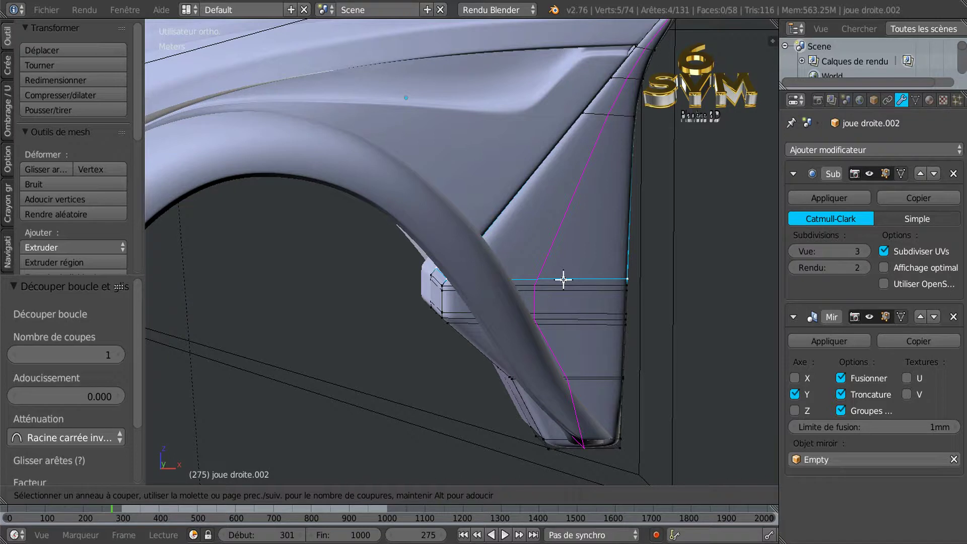
{"action": "left_click", "coordinate": [563, 279]}
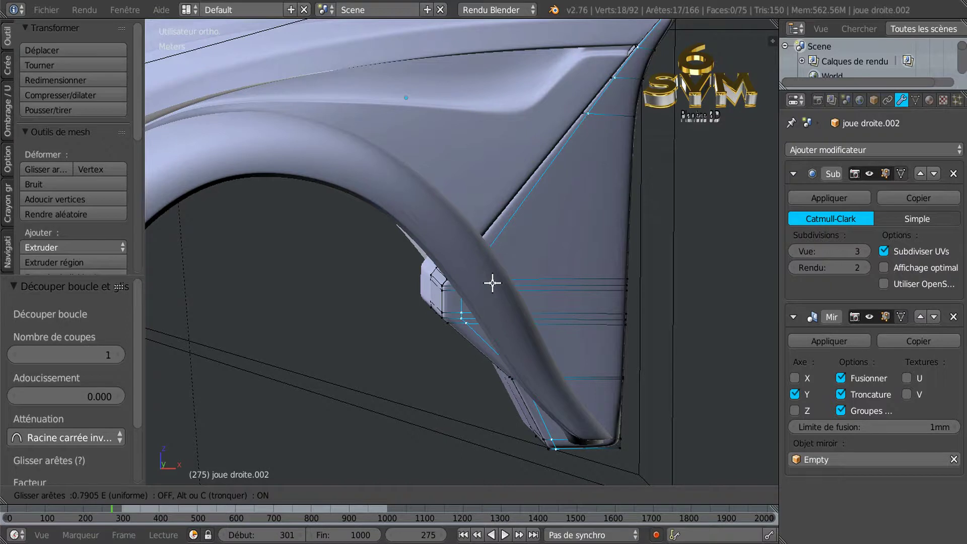
{"action": "left_click", "coordinate": [494, 283]}
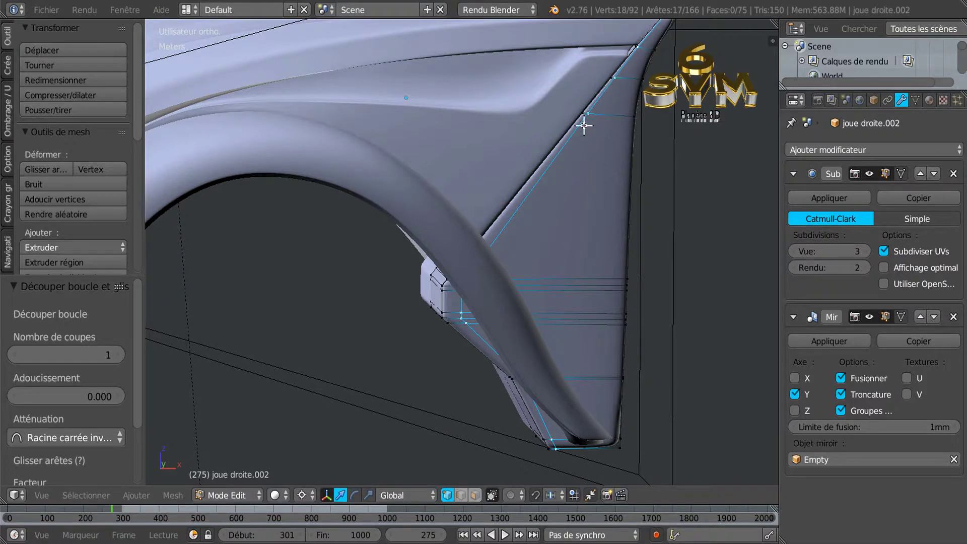
Step: Slide the new loop's vertices beside the narrow band toward the front corner with an edge slide factor of about -0.543
{"action": "scroll", "coordinate": [505, 276], "scroll_direction": "up", "scroll_amount": 4}
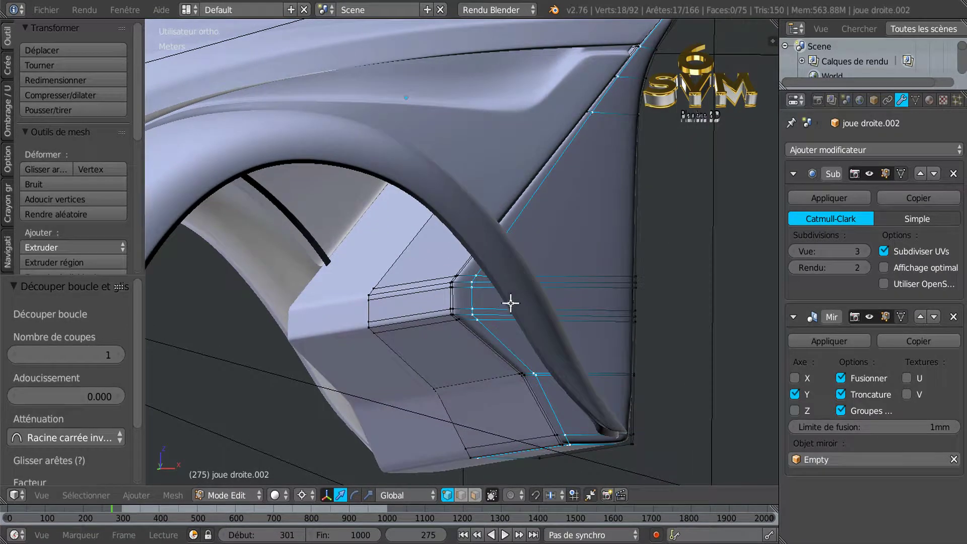
{"action": "right_click", "coordinate": [462, 263]}
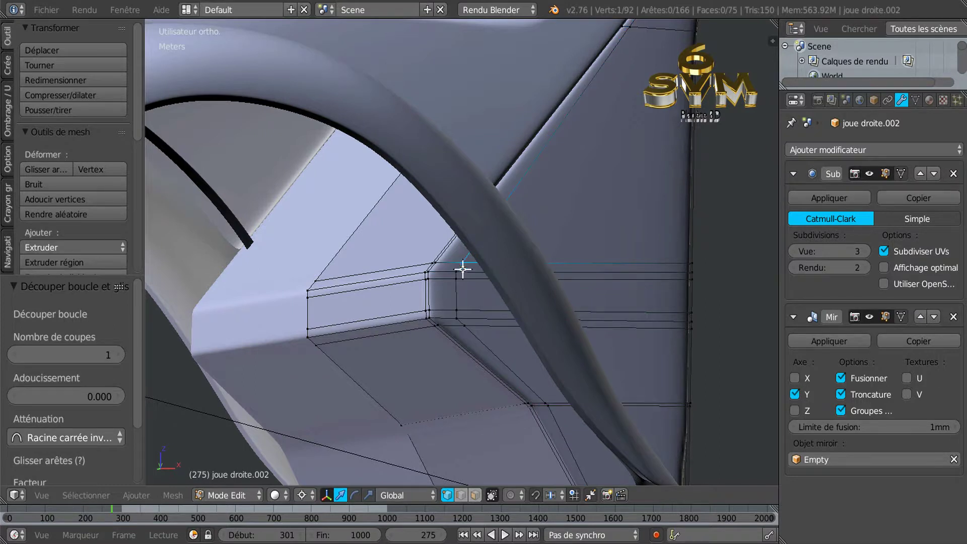
{"action": "right_click", "coordinate": [458, 311], "text": "ctrl"}
{"action": "right_click", "coordinate": [464, 325], "text": "ctrl"}
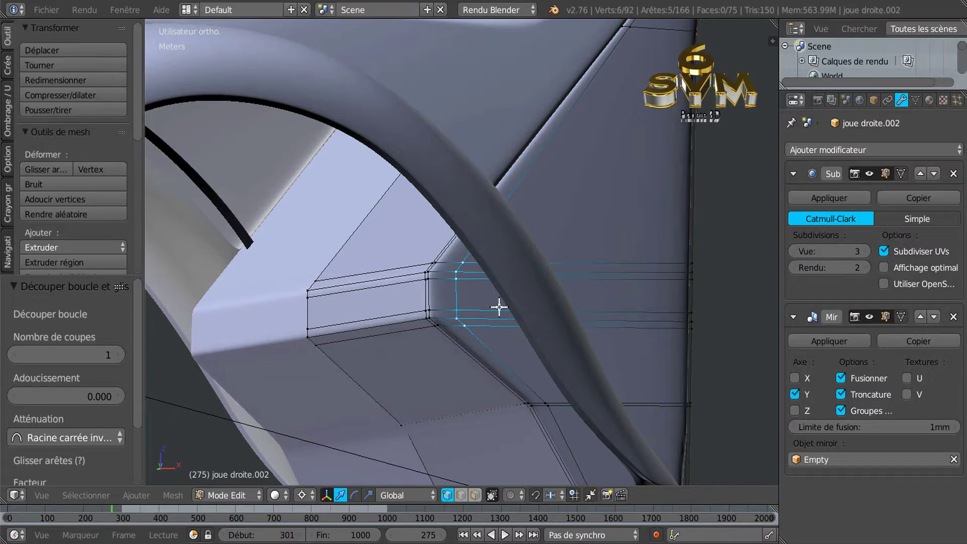
{"action": "key", "text": "g"}
{"action": "key", "text": "g"}
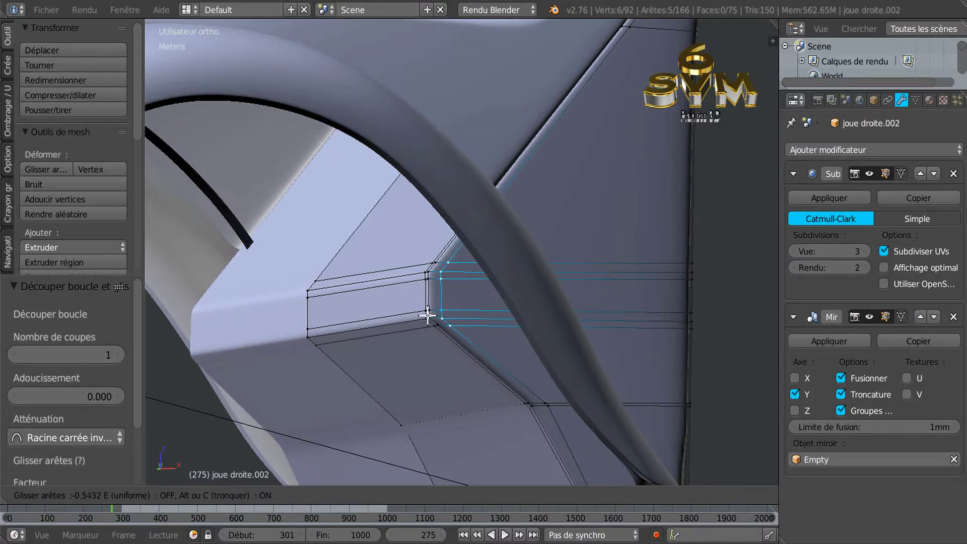
{"action": "left_click", "coordinate": [432, 314]}
Step: Slide the two loop vertices at the side face's lower bend toward the front corner with an edge slide factor of about 0.248
{"action": "middle_click_drag", "start_coordinate": [432, 315], "coordinate": [521, 298]}
{"action": "middle_click_drag", "start_coordinate": [582, 248], "coordinate": [531, 218]}
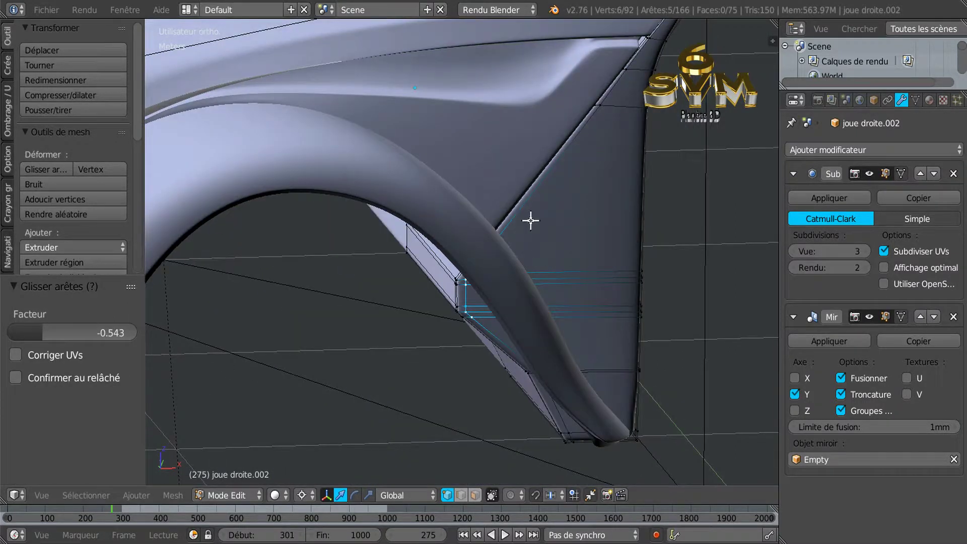
{"action": "middle_click_drag", "start_coordinate": [579, 265], "coordinate": [577, 246]}
{"action": "scroll", "coordinate": [546, 356], "scroll_direction": "up", "scroll_amount": 3}
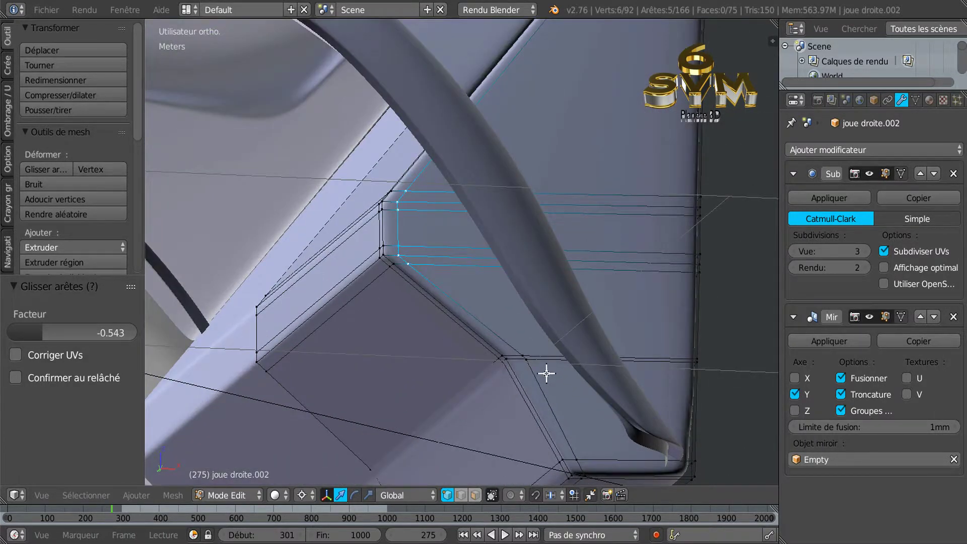
{"action": "right_click", "coordinate": [528, 358]}
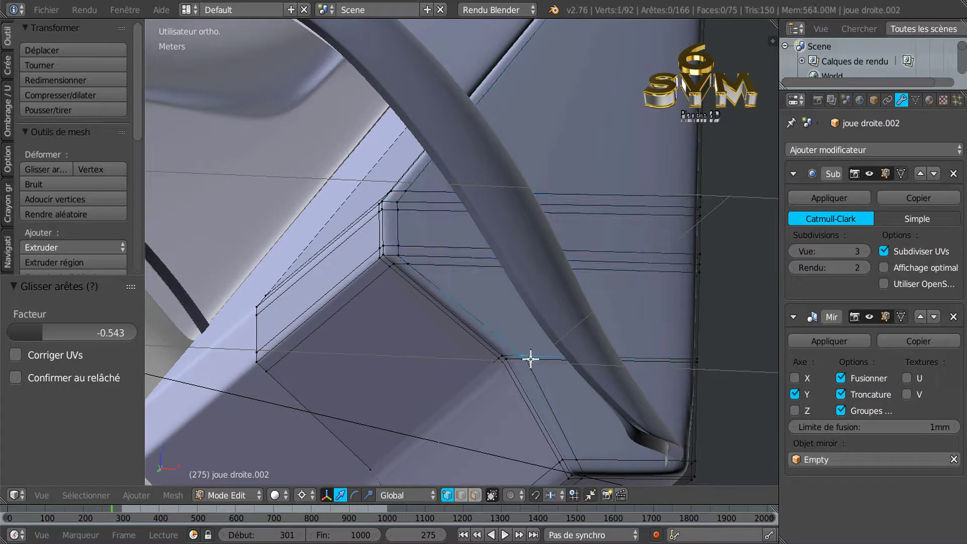
{"action": "right_click", "coordinate": [538, 371], "text": "shift"}
{"action": "key", "text": "g"}
{"action": "key", "text": "g"}
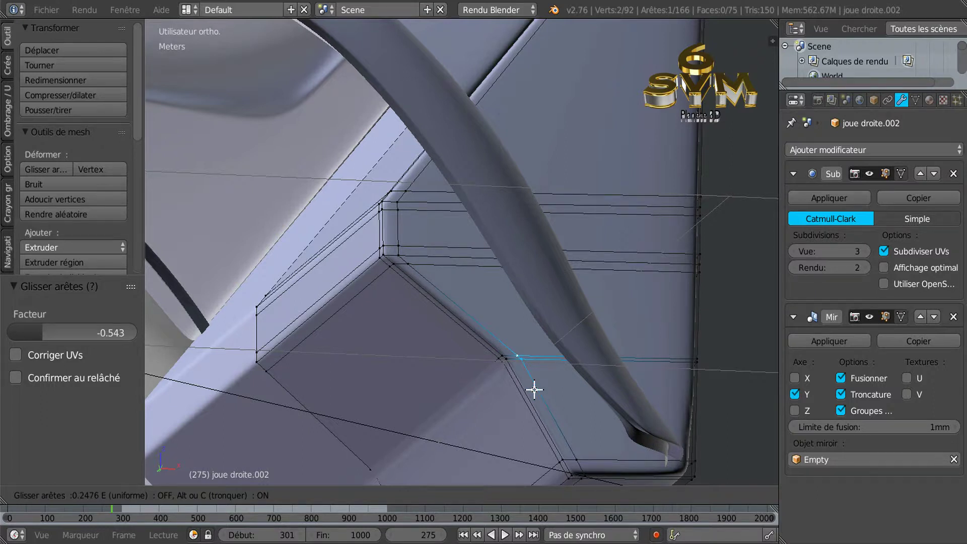
{"action": "left_click", "coordinate": [534, 389]}
{"action": "scroll", "coordinate": [555, 223], "scroll_direction": "down", "scroll_amount": 3}
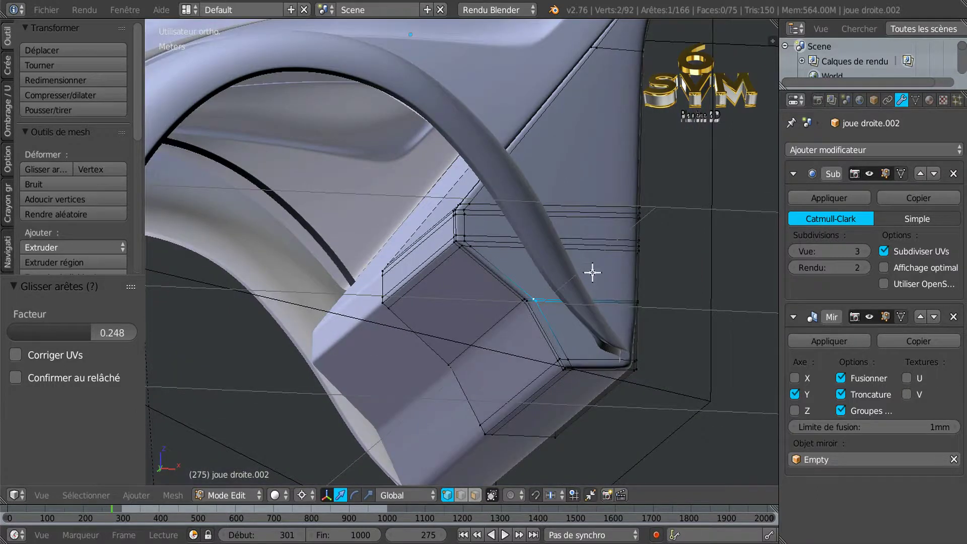
Step: Add a lengthwise edge loop to the cheek's outer side face, slid close to its rear edge with a factor of about -0.966
{"action": "middle_click_drag", "start_coordinate": [592, 272], "coordinate": [525, 328]}
{"action": "middle_click_drag", "start_coordinate": [616, 255], "coordinate": [633, 241]}
{"action": "scroll", "coordinate": [628, 254], "scroll_direction": "down", "scroll_amount": 4}
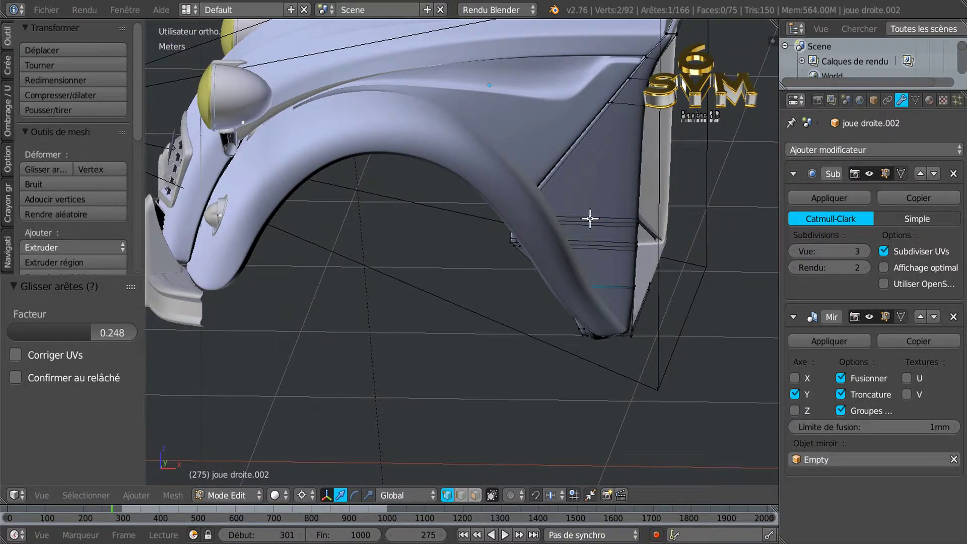
{"action": "key", "text": "ctrl+r"}
{"action": "left_click", "coordinate": [597, 217]}
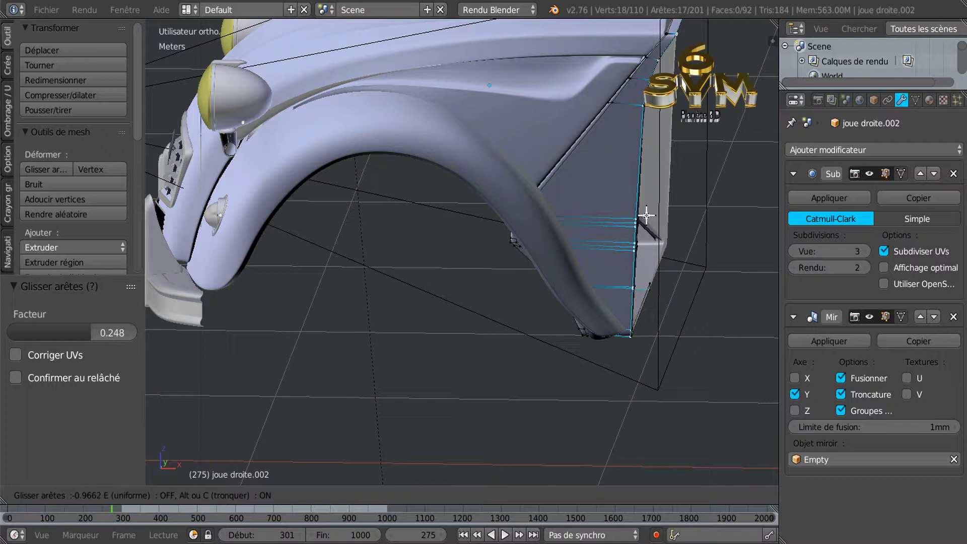
{"action": "left_click", "coordinate": [647, 215]}
Step: Add an edge loop down the inner transverse panel, slid against its outer side edge with a factor of about 0.980
{"action": "middle_click_drag", "start_coordinate": [648, 210], "coordinate": [587, 265]}
{"action": "scroll", "coordinate": [596, 262], "scroll_direction": "up", "scroll_amount": 3}
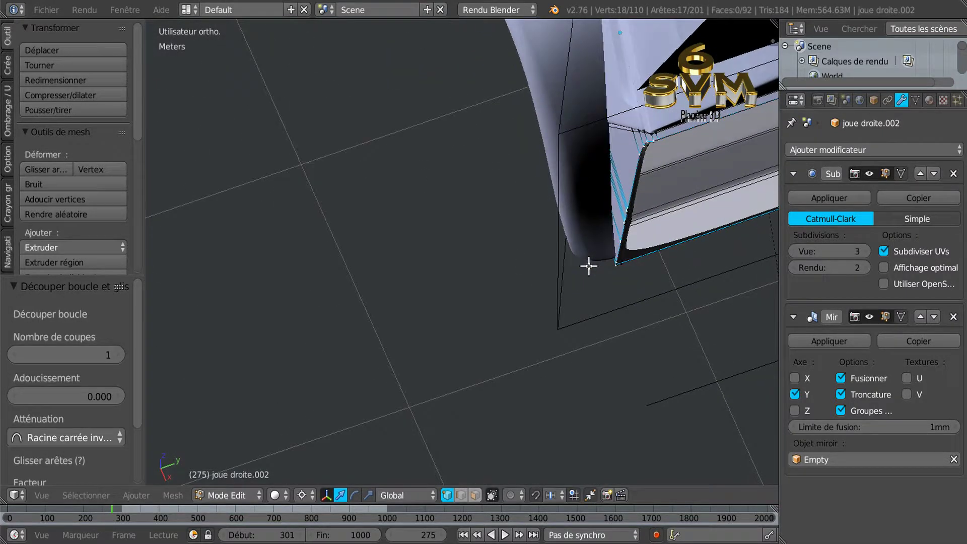
{"action": "middle_click_drag", "start_coordinate": [655, 246], "coordinate": [473, 292], "text": "shift"}
{"action": "scroll", "coordinate": [504, 256], "scroll_direction": "down", "scroll_amount": 3}
{"action": "middle_click_drag", "start_coordinate": [504, 256], "coordinate": [479, 192]}
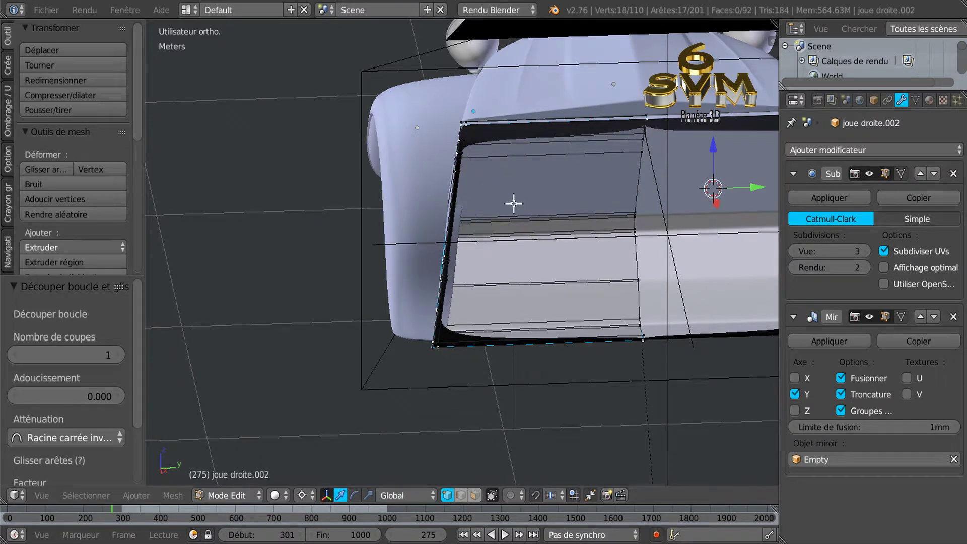
{"action": "key", "text": "ctrl+r"}
{"action": "left_click", "coordinate": [505, 156]}
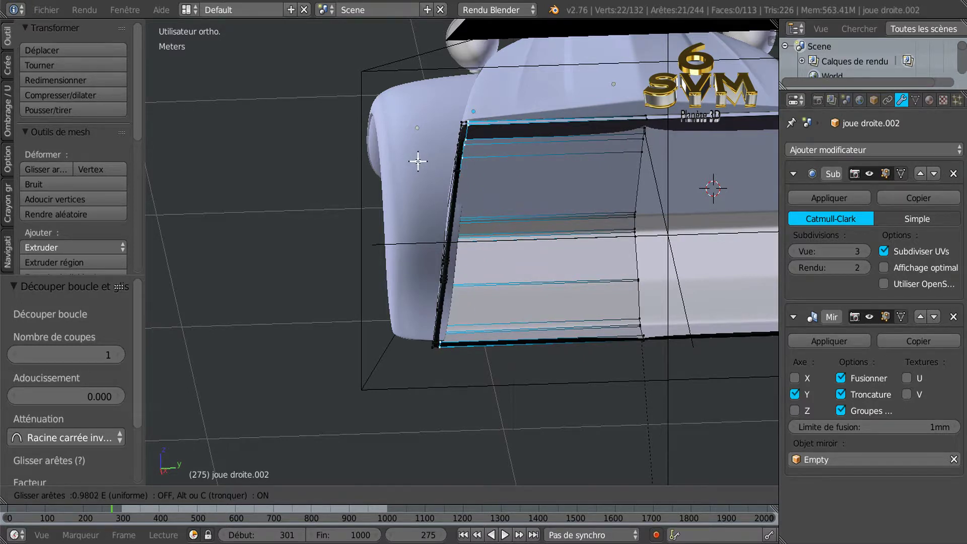
{"action": "left_click", "coordinate": [418, 161]}
Step: Examine the cheek from the rear, front and side for how its folds and edges meet the hood and fender
{"action": "middle_click_drag", "start_coordinate": [611, 240], "coordinate": [413, 282], "text": "shift"}
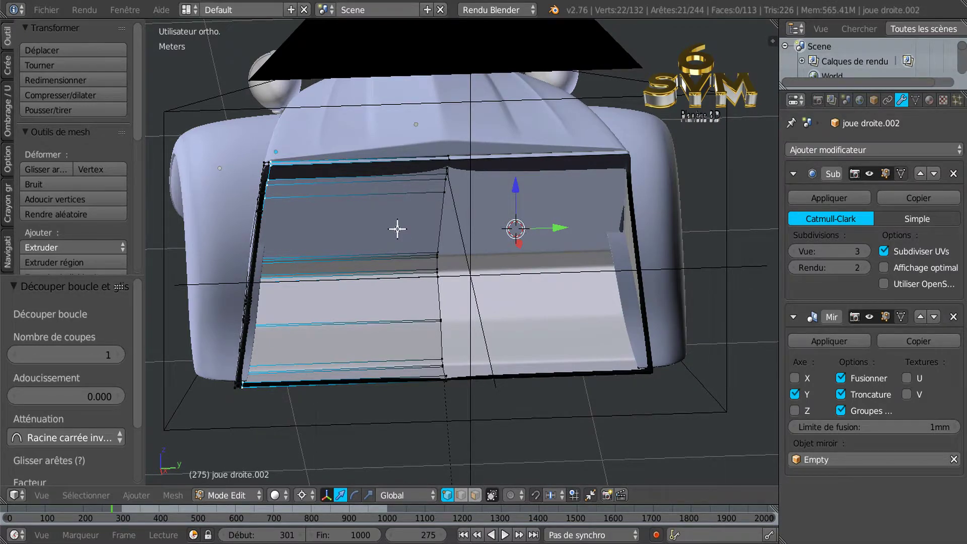
{"action": "scroll", "coordinate": [397, 228], "scroll_direction": "down", "scroll_amount": 1}
{"action": "middle_click_drag", "start_coordinate": [422, 265], "coordinate": [391, 218]}
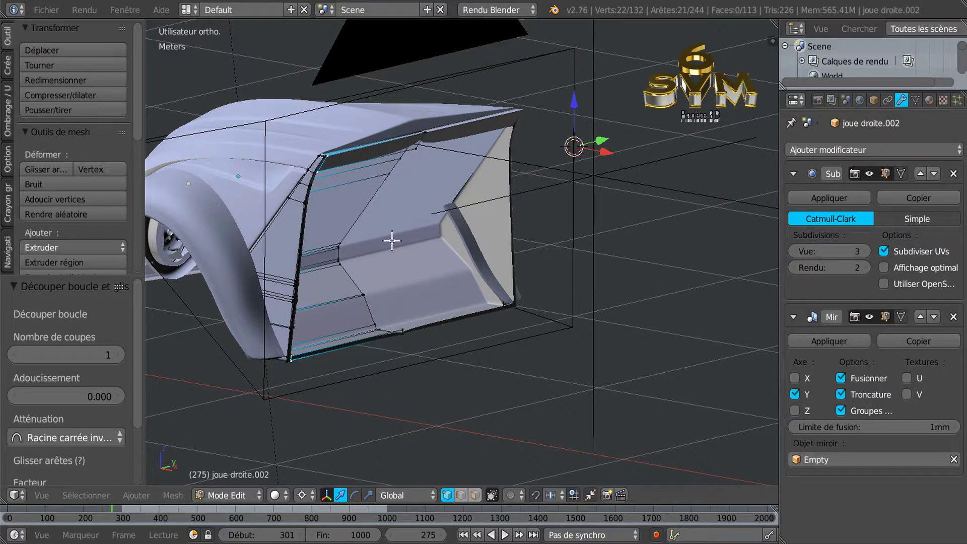
{"action": "middle_click_drag", "start_coordinate": [403, 280], "coordinate": [371, 330]}
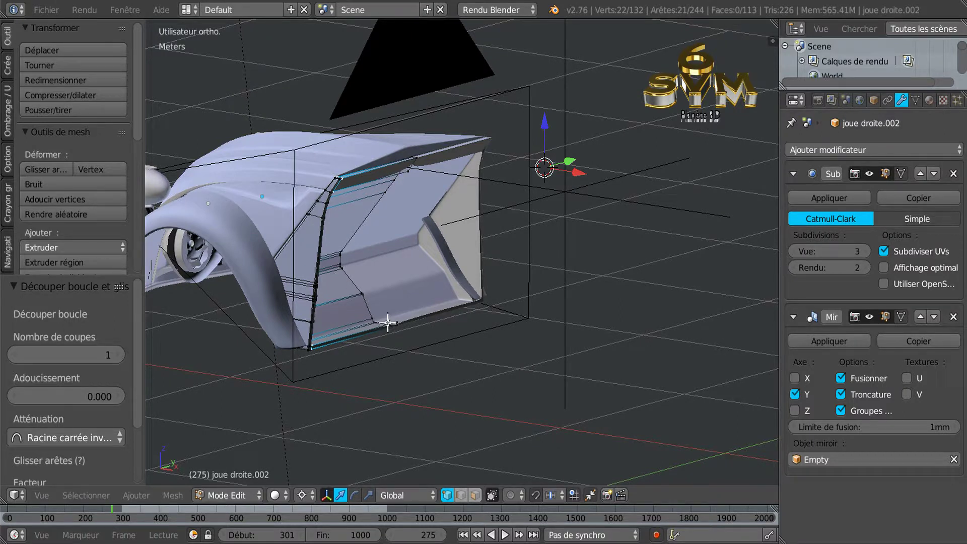
{"action": "middle_click_drag", "start_coordinate": [399, 336], "coordinate": [449, 334]}
{"action": "middle_click_drag", "start_coordinate": [362, 342], "coordinate": [461, 346]}
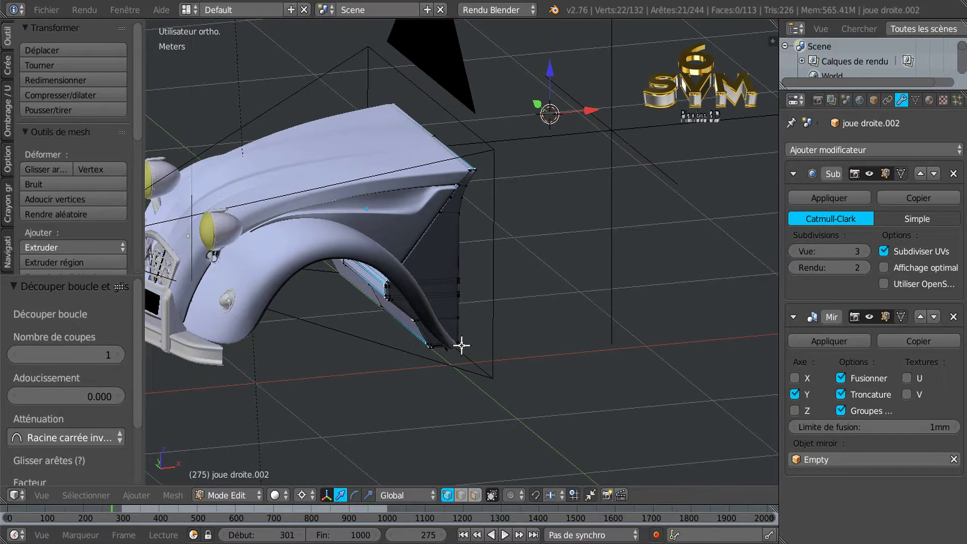
{"action": "scroll", "coordinate": [461, 345], "scroll_direction": "up", "scroll_amount": 3}
{"action": "middle_click_drag", "start_coordinate": [424, 283], "coordinate": [456, 245]}
{"action": "middle_click_drag", "start_coordinate": [366, 276], "coordinate": [276, 290]}
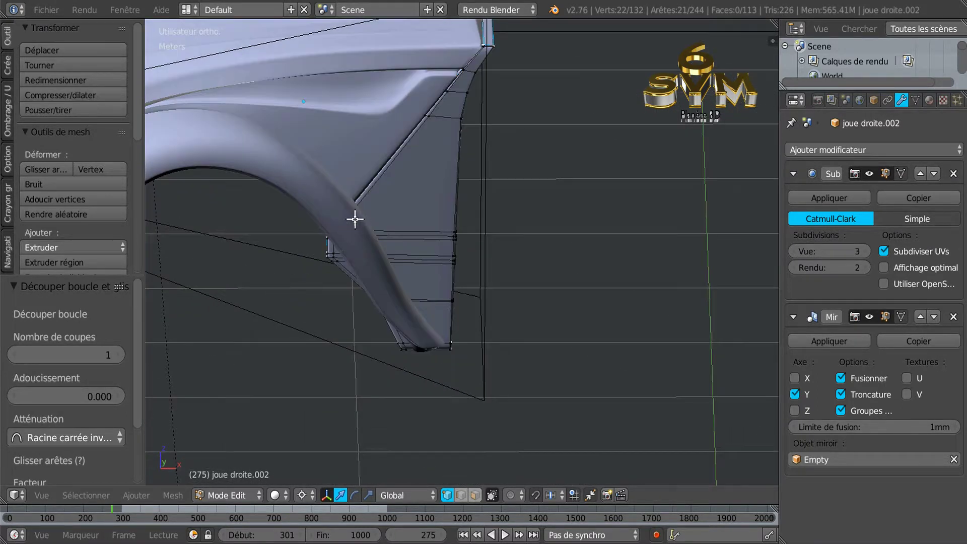
{"action": "middle_click_drag", "start_coordinate": [420, 120], "coordinate": [398, 178]}
{"action": "scroll", "coordinate": [432, 166], "scroll_direction": "up", "scroll_amount": 3}
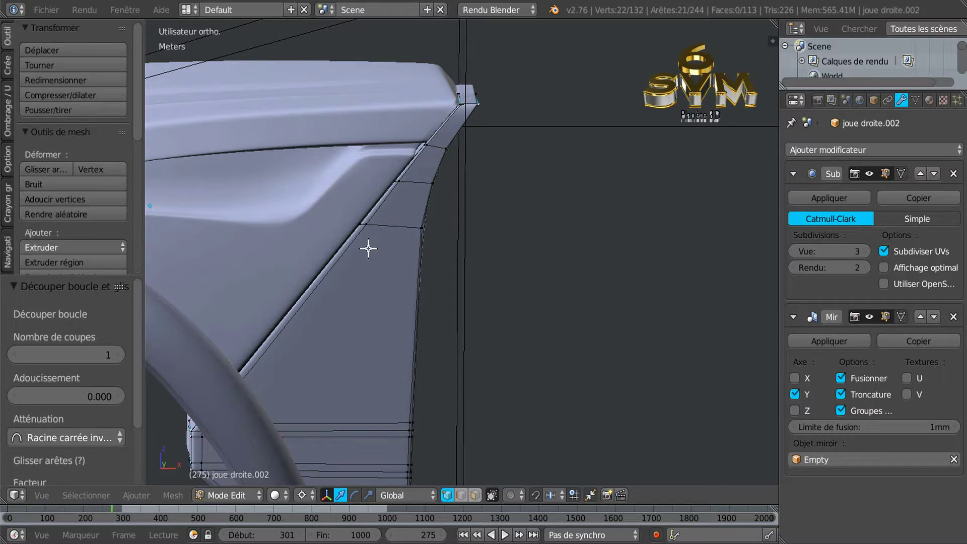
Step: Check the smoothed cheek's rear edge outside mesh editing and compare its outline with the blueprint in front orthographic view
{"action": "key", "text": "Tab"}
{"action": "mouse_move", "coordinate": [398, 259]}
{"action": "middle_mouse_down"}
{"action": "mouse_move", "coordinate": [405, 243]}
{"action": "mouse_move", "coordinate": [440, 259]}
{"action": "mouse_move", "coordinate": [403, 288]}
{"action": "mouse_move", "coordinate": [373, 273]}
{"action": "mouse_move", "coordinate": [388, 253]}
{"action": "middle_mouse_up"}
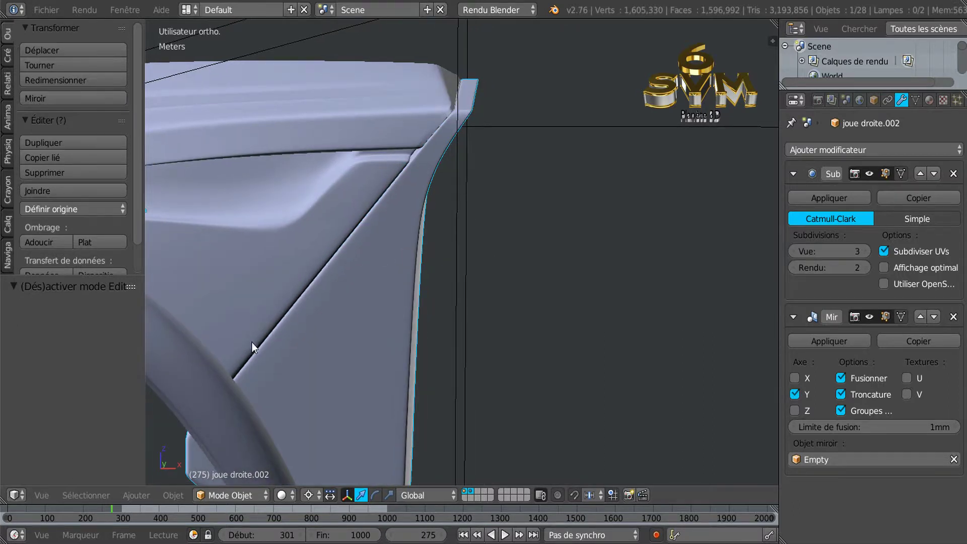
{"action": "key", "text": "Tab"}
{"action": "middle_click_drag", "start_coordinate": [473, 194], "coordinate": [476, 190]}
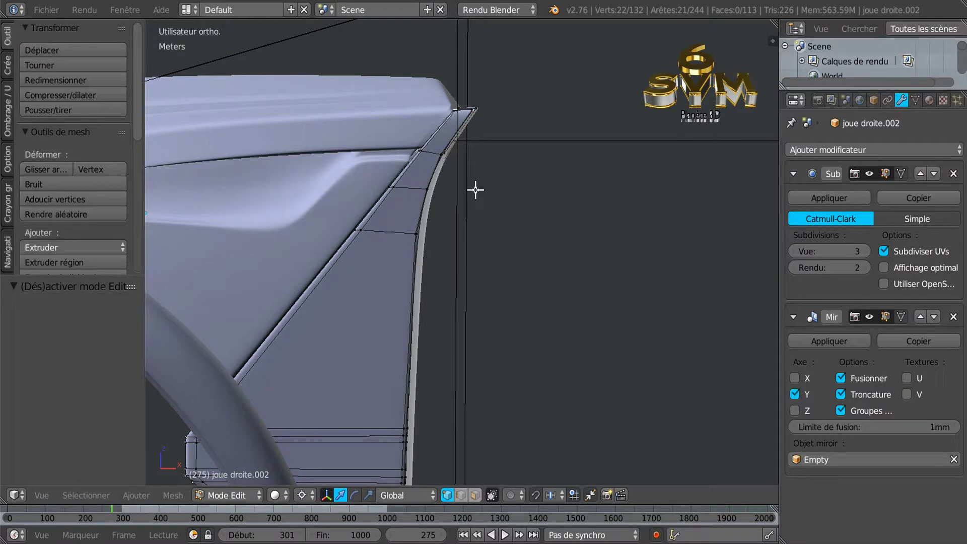
{"action": "middle_click_drag", "start_coordinate": [492, 228], "coordinate": [496, 233]}
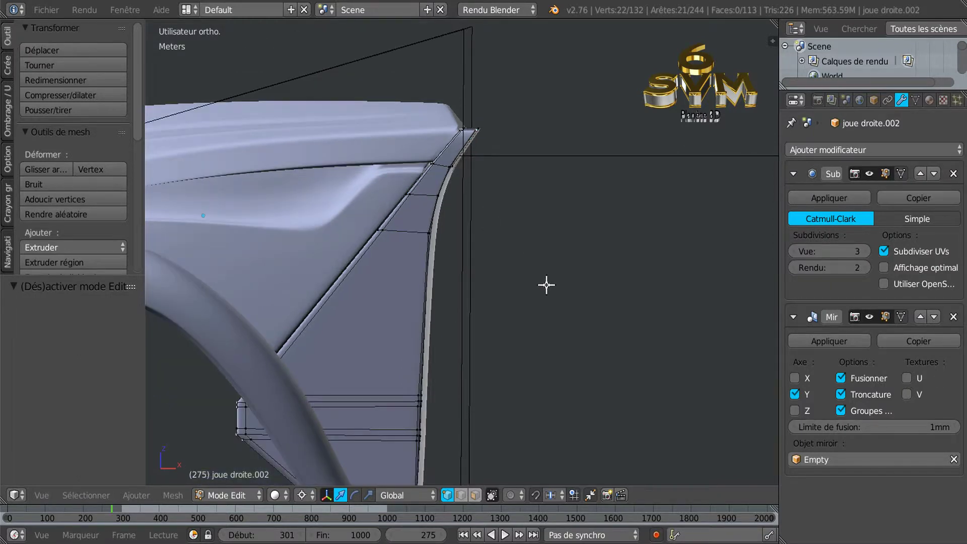
{"action": "middle_click_drag", "start_coordinate": [574, 296], "coordinate": [572, 324]}
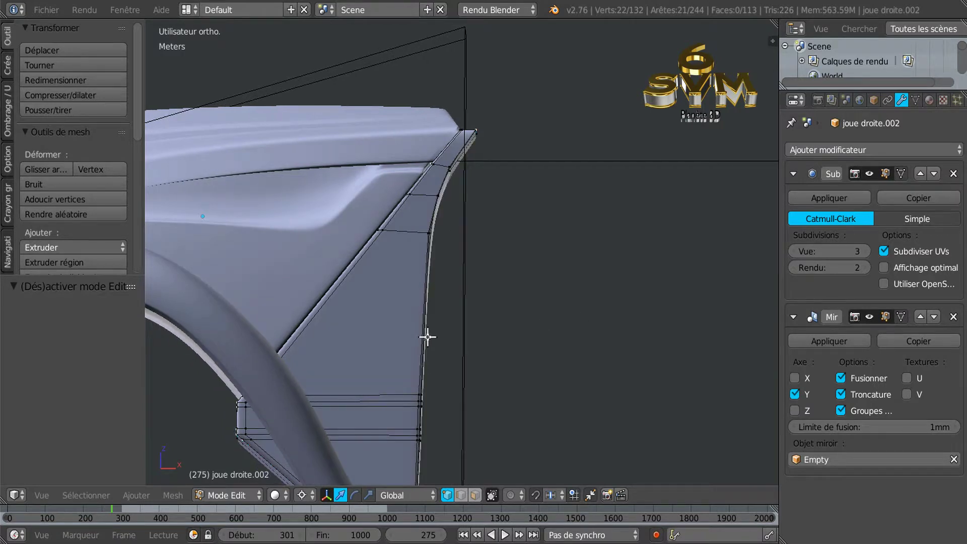
{"action": "key", "text": "KP_1"}
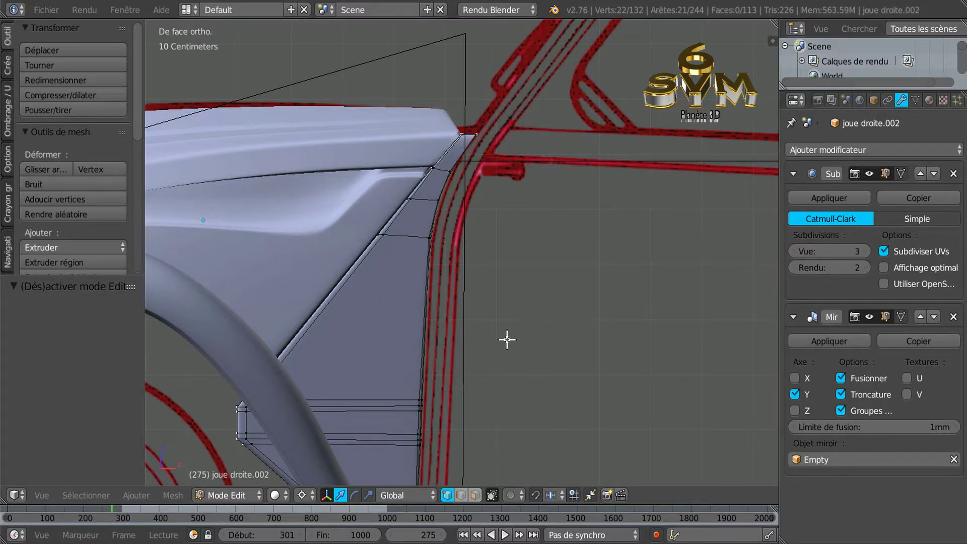
{"action": "key", "text": "Tab"}
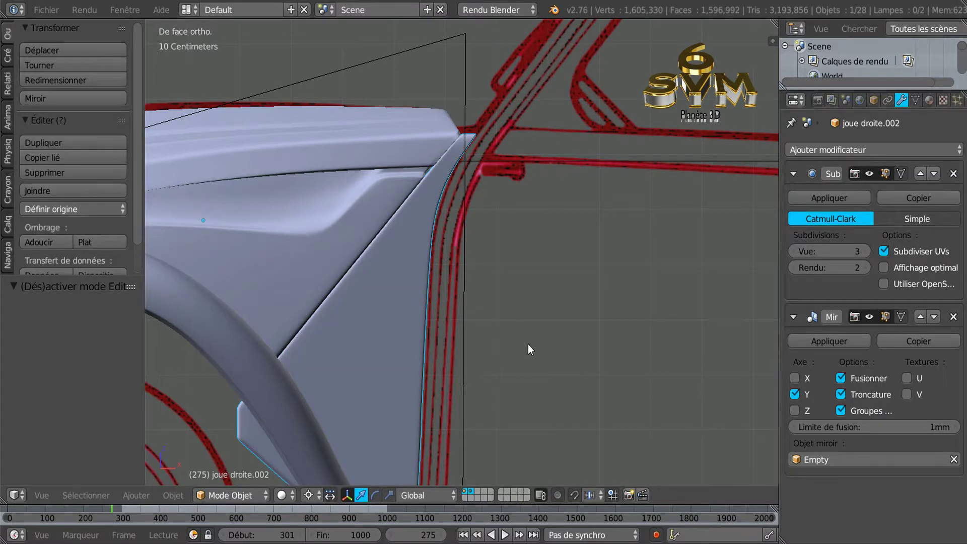
Step: Move the cheek's origin to its geometry and set the pivot point to individual origins
{"action": "key", "text": "r"}
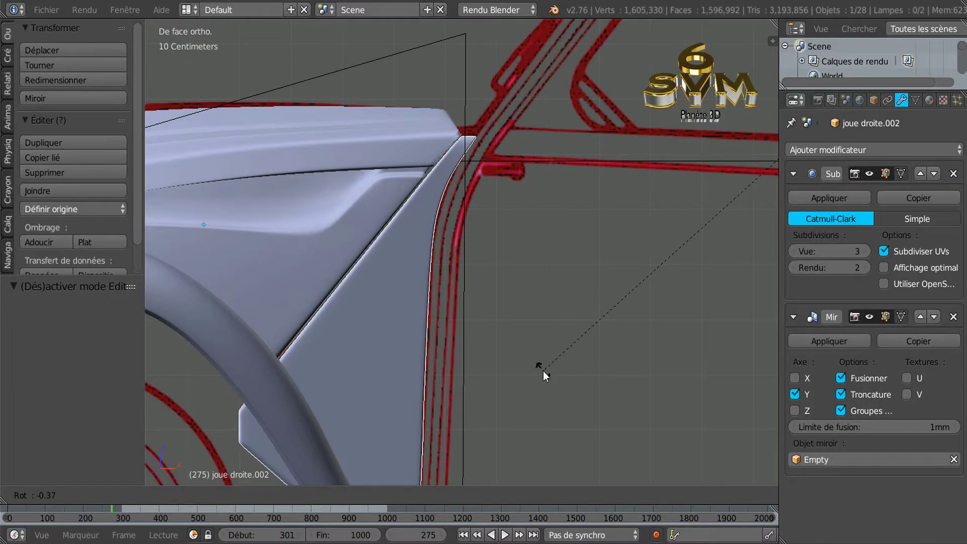
{"action": "left_click", "coordinate": [543, 371]}
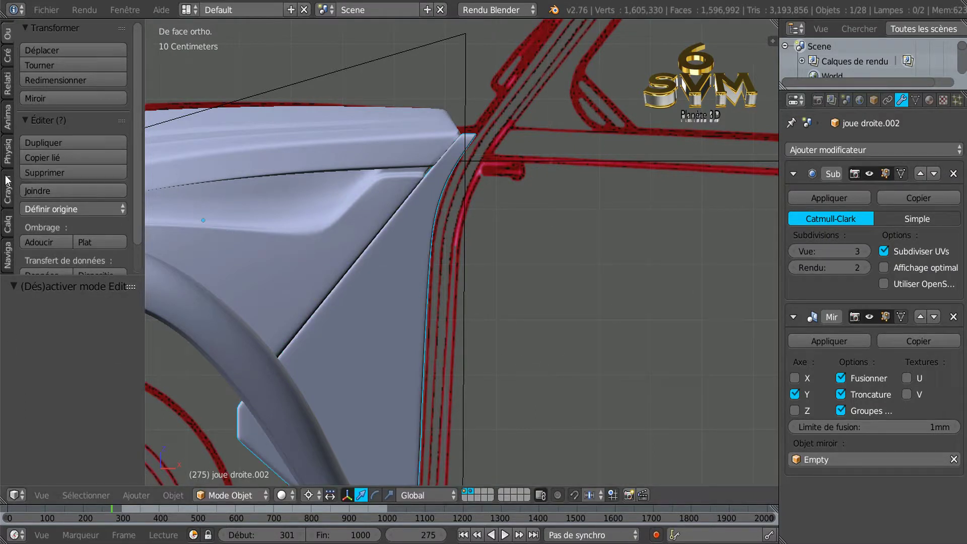
{"action": "left_click", "coordinate": [44, 208]}
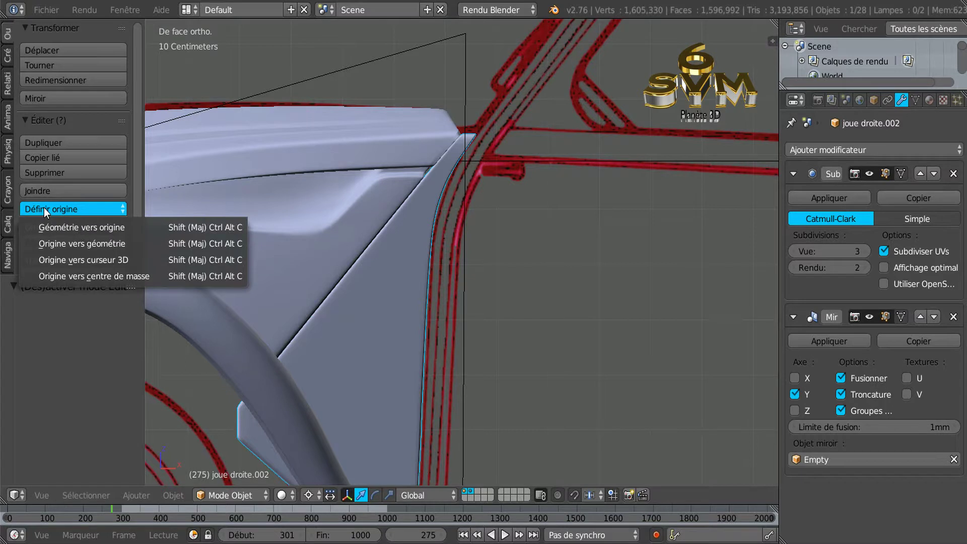
{"action": "left_click", "coordinate": [82, 244]}
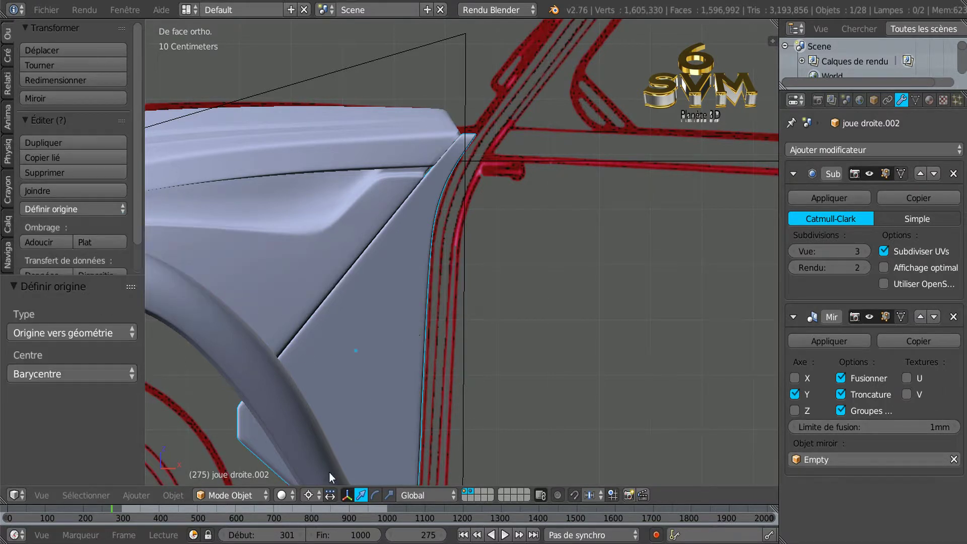
{"action": "left_click", "coordinate": [306, 496]}
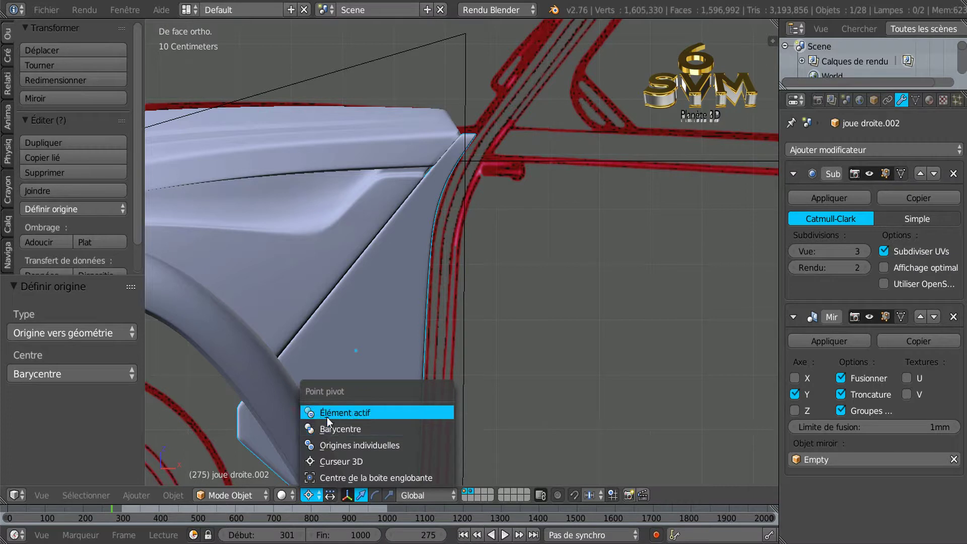
{"action": "left_click", "coordinate": [324, 443]}
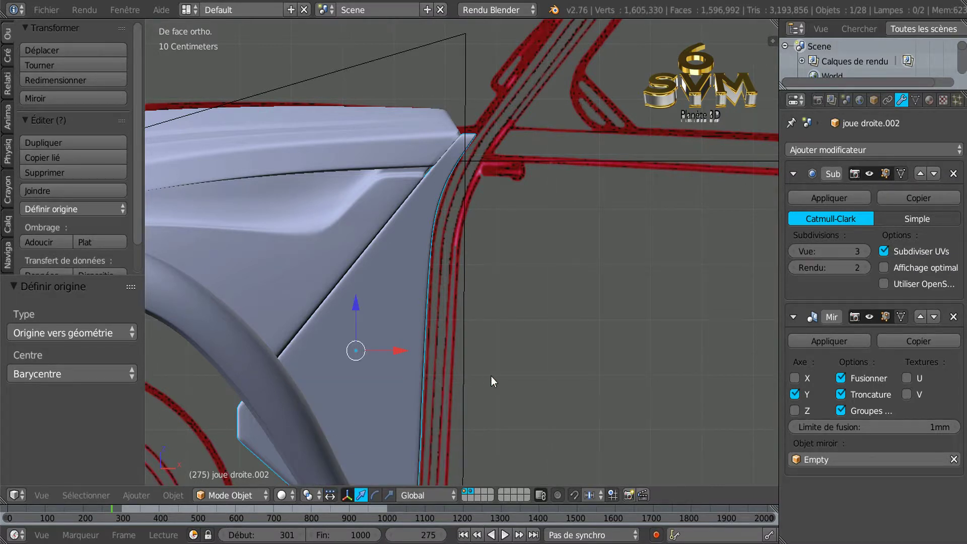
Step: Rotate the cheek by 0.458° in the front view and nudge it slightly along X to follow the hood and door lines
{"action": "middle_click_drag", "start_coordinate": [507, 382], "coordinate": [512, 319], "text": "shift"}
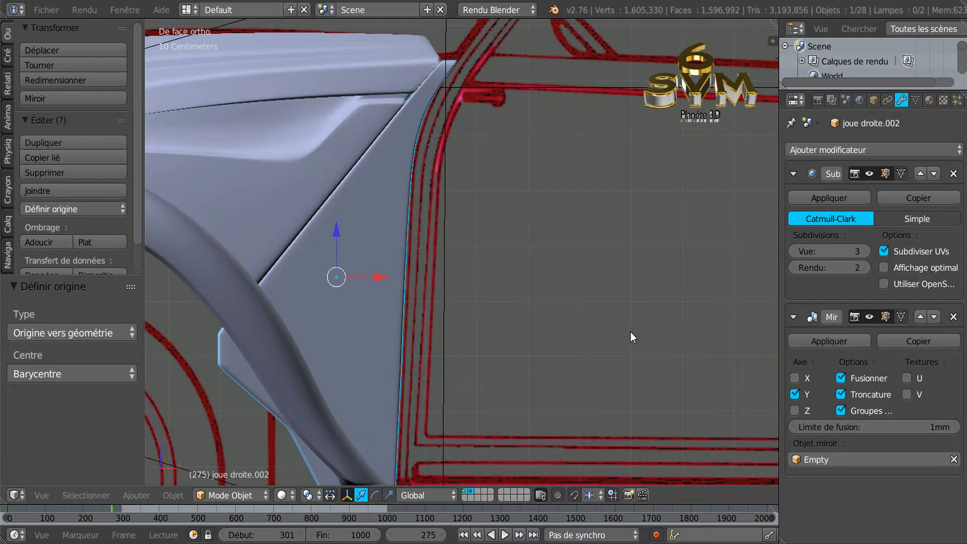
{"action": "key", "text": "r"}
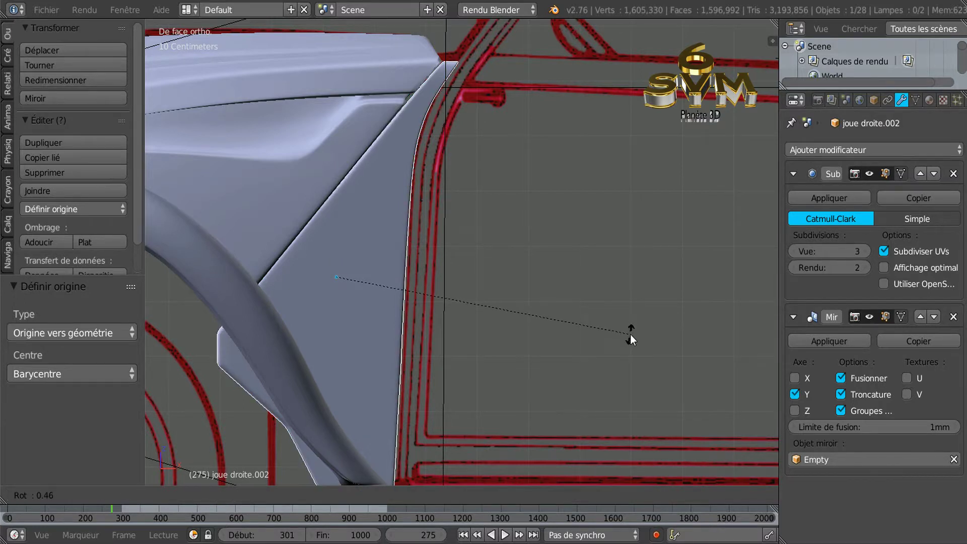
{"action": "left_click", "coordinate": [630, 334]}
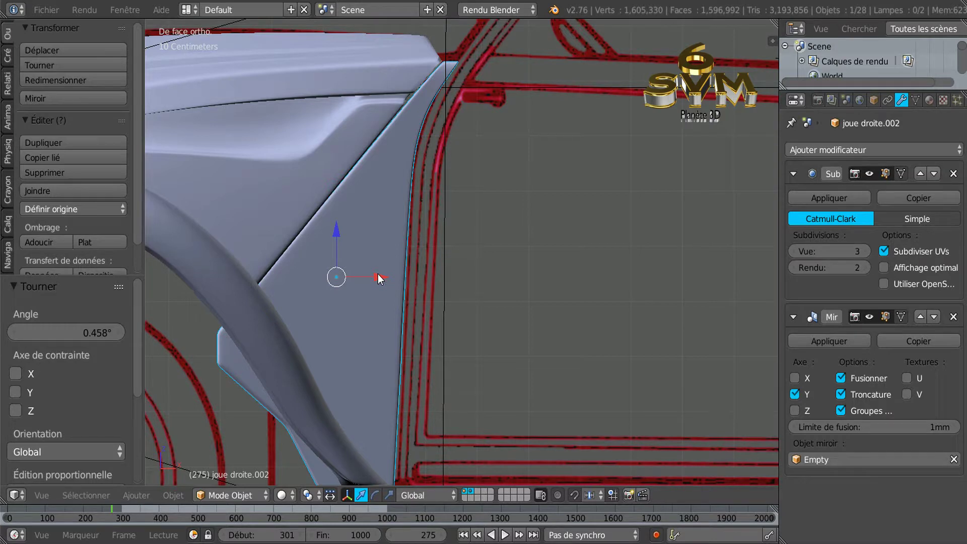
{"action": "left_click_drag", "start_coordinate": [377, 274], "coordinate": [378, 274]}
Step: Switch the viewport shading to Material and view the cheek panel from the front side
{"action": "scroll", "coordinate": [483, 269], "scroll_direction": "down", "scroll_amount": 2}
{"action": "mouse_move", "coordinate": [495, 287]}
{"action": "middle_mouse_down"}
{"action": "mouse_move", "coordinate": [525, 274]}
{"action": "mouse_move", "coordinate": [519, 286]}
{"action": "mouse_move", "coordinate": [555, 239]}
{"action": "mouse_move", "coordinate": [596, 232]}
{"action": "mouse_move", "coordinate": [600, 255]}
{"action": "mouse_move", "coordinate": [540, 268]}
{"action": "mouse_move", "coordinate": [507, 295]}
{"action": "mouse_move", "coordinate": [464, 310]}
{"action": "mouse_move", "coordinate": [486, 297]}
{"action": "mouse_move", "coordinate": [474, 276]}
{"action": "mouse_move", "coordinate": [494, 273]}
{"action": "middle_mouse_up"}
{"action": "scroll", "coordinate": [502, 289], "scroll_direction": "up", "scroll_amount": 2}
{"action": "key", "text": "Tab"}
{"action": "key", "text": "Tab"}
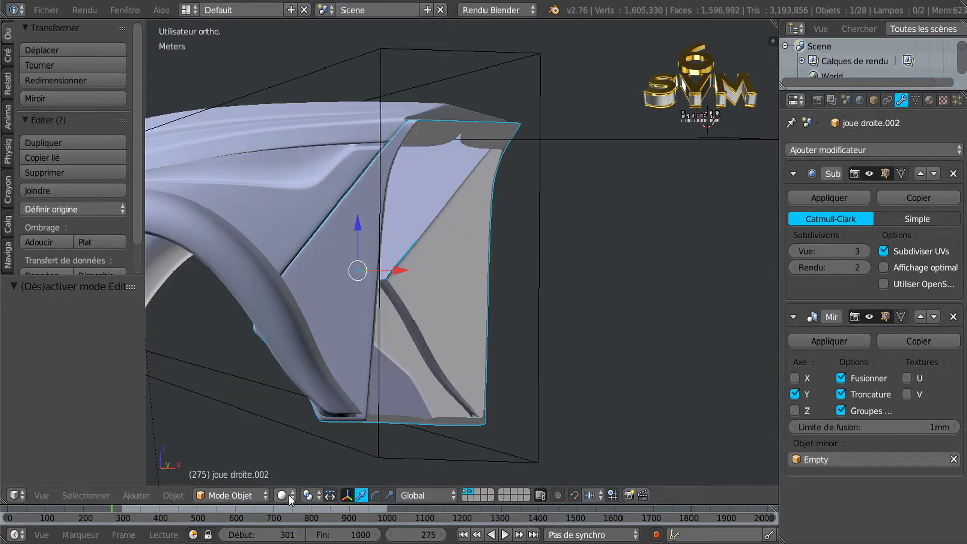
{"action": "left_click", "coordinate": [307, 495]}
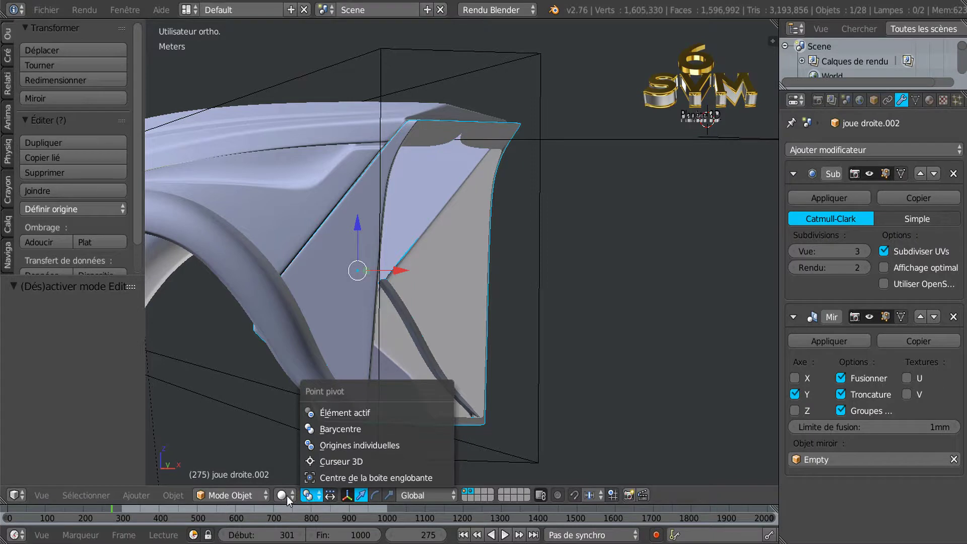
{"action": "left_click", "coordinate": [286, 496]}
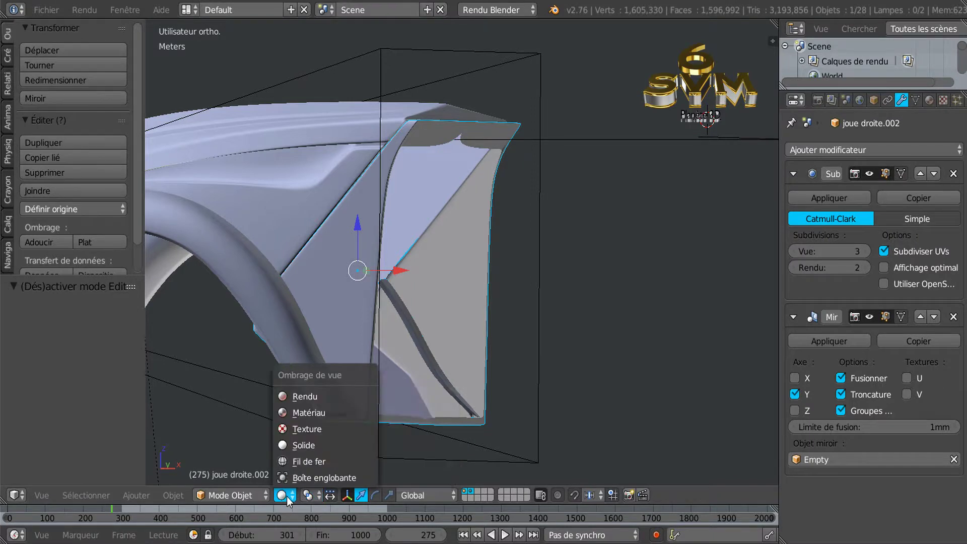
{"action": "left_click", "coordinate": [298, 413]}
{"action": "middle_click_drag", "start_coordinate": [361, 407], "coordinate": [417, 382]}
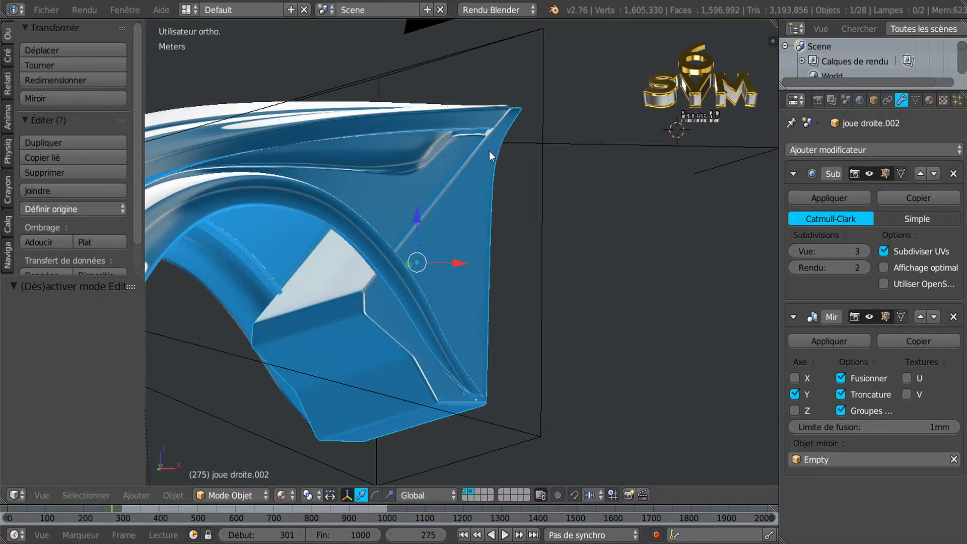
Step: Join the grille surround "calandre tour" to the hood "capot", keeping the hood as the active object
{"action": "middle_click_drag", "start_coordinate": [492, 152], "coordinate": [426, 190]}
{"action": "middle_click_drag", "start_coordinate": [359, 272], "coordinate": [438, 268]}
{"action": "right_click", "coordinate": [372, 181]}
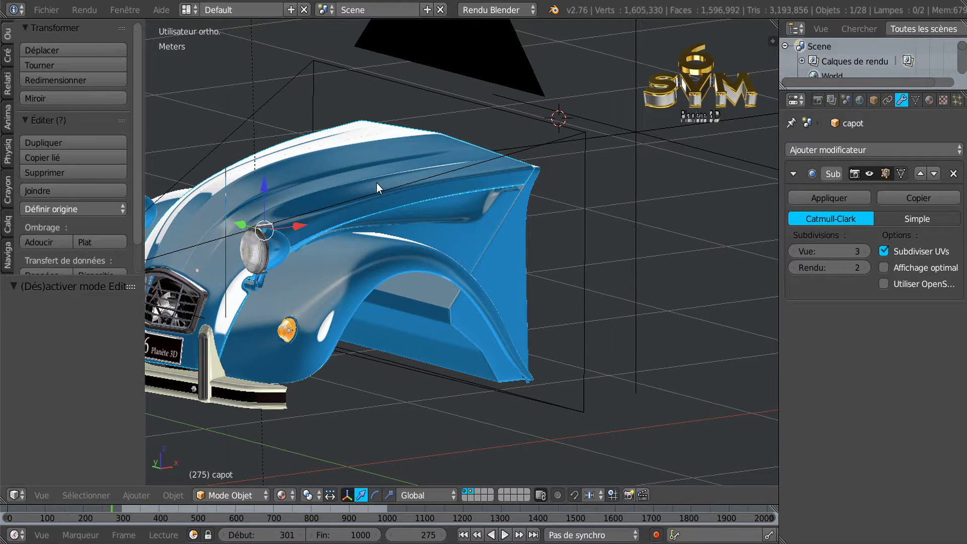
{"action": "middle_click_drag", "start_coordinate": [449, 237], "coordinate": [498, 259], "text": "shift"}
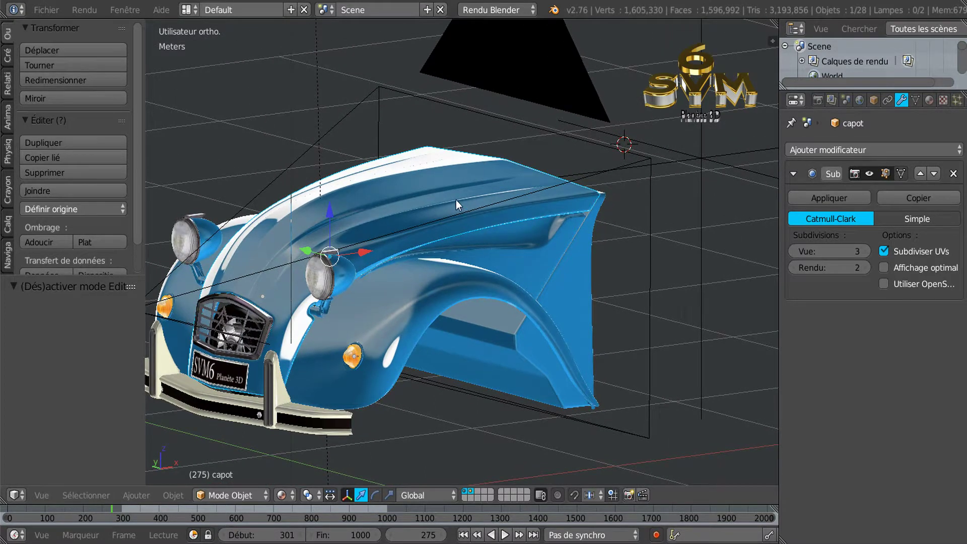
{"action": "middle_click_drag", "start_coordinate": [461, 197], "coordinate": [484, 191]}
{"action": "scroll", "coordinate": [258, 307], "scroll_direction": "up", "scroll_amount": 3}
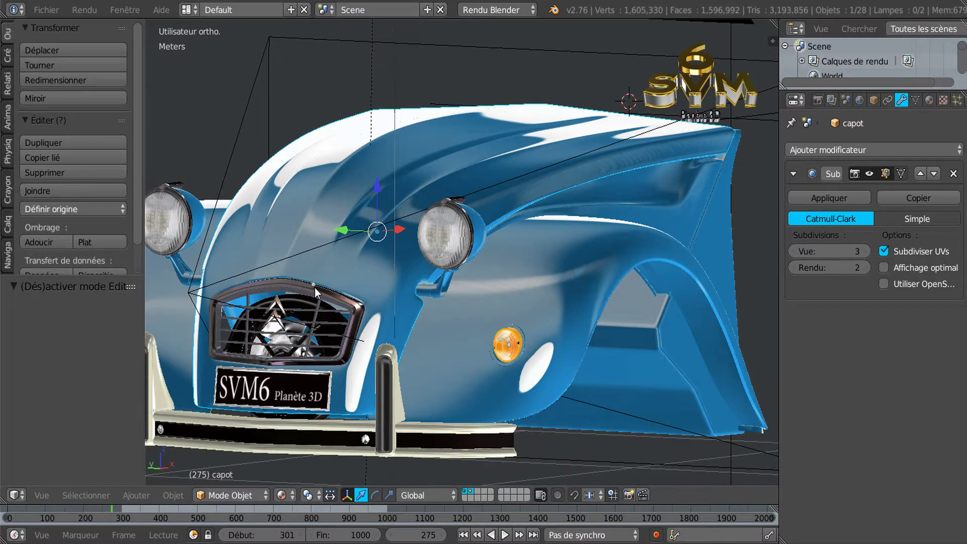
{"action": "right_click", "coordinate": [314, 290]}
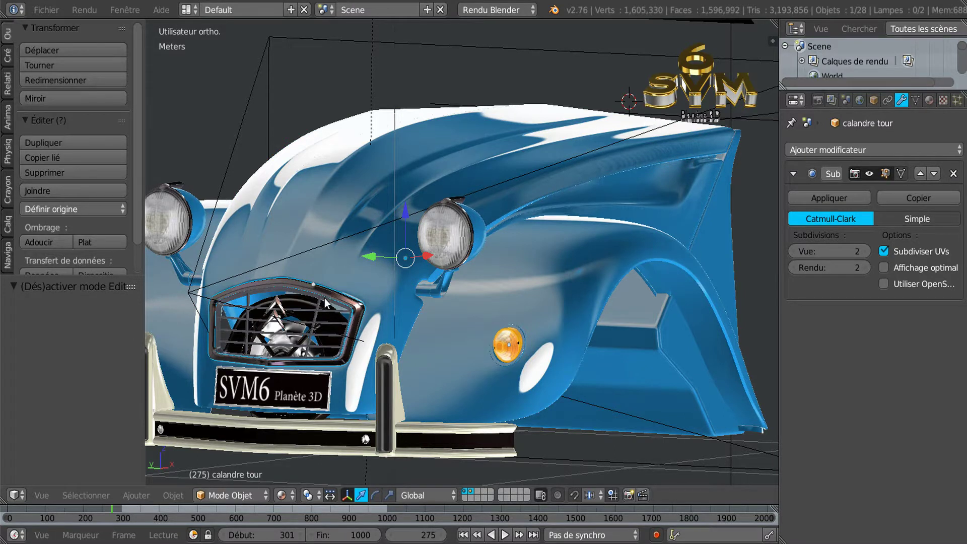
{"action": "scroll", "coordinate": [320, 301], "scroll_direction": "up", "scroll_amount": 2}
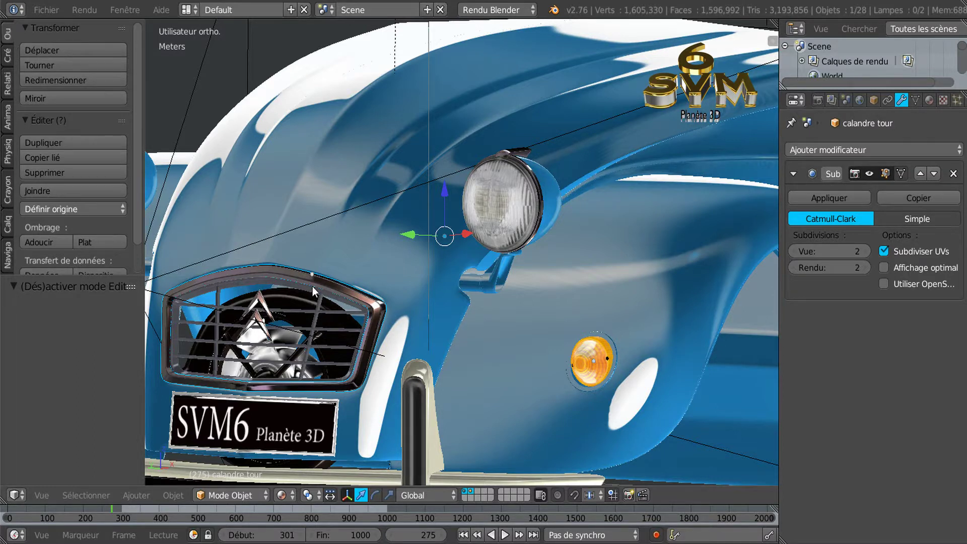
{"action": "right_click", "coordinate": [343, 254], "text": "shift"}
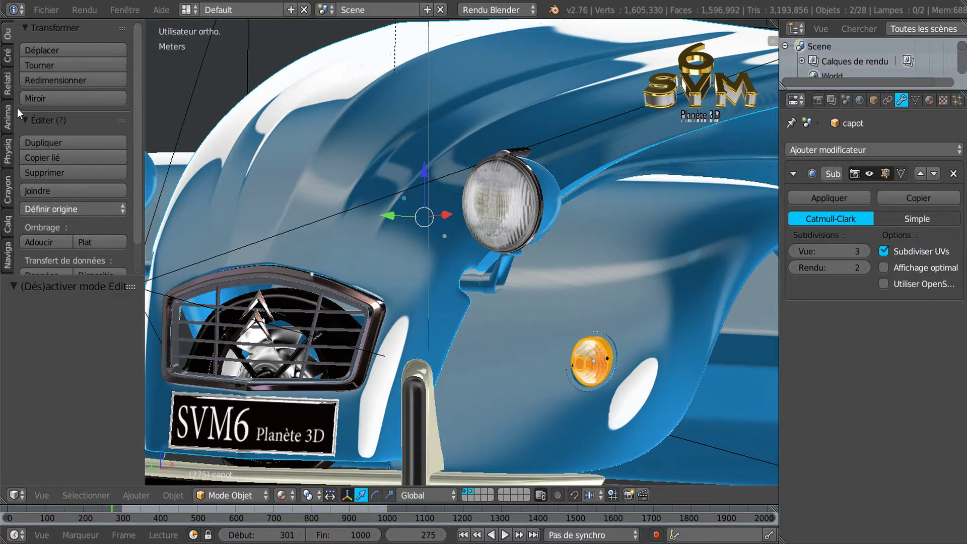
{"action": "scroll", "coordinate": [25, 209], "scroll_direction": "down", "scroll_amount": 2}
{"action": "scroll", "coordinate": [25, 209], "scroll_direction": "up", "scroll_amount": 2}
{"action": "scroll", "coordinate": [141, 186], "scroll_direction": "down", "scroll_amount": 2}
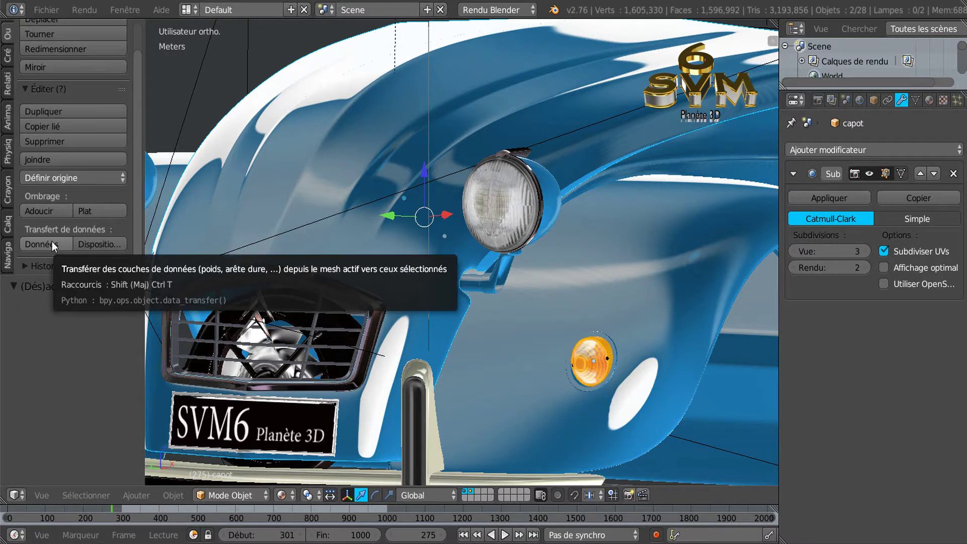
{"action": "left_click", "coordinate": [40, 160]}
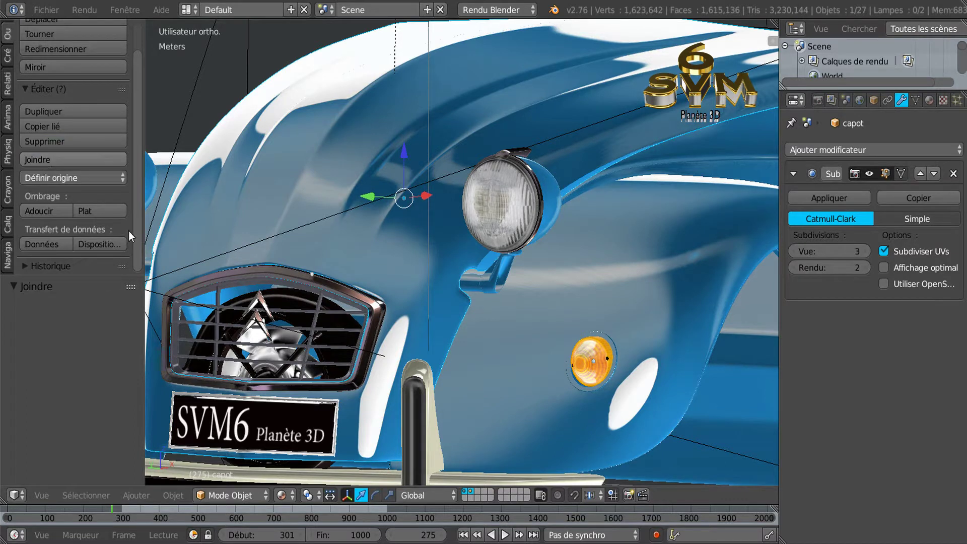
Step: Join the grille's inner frame and the horizontal bars "grille barre" to the hood object
{"action": "scroll", "coordinate": [222, 303], "scroll_direction": "up", "scroll_amount": 3}
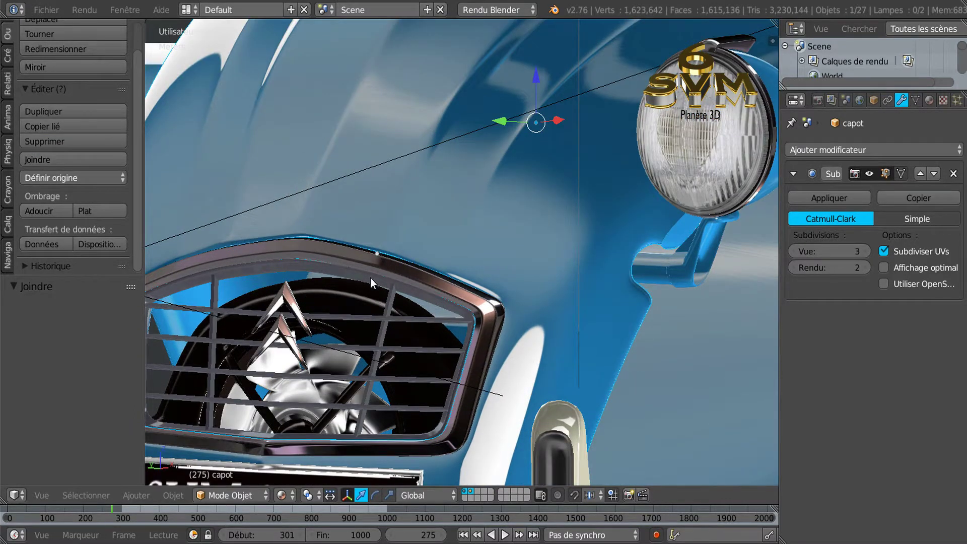
{"action": "right_click", "coordinate": [371, 279]}
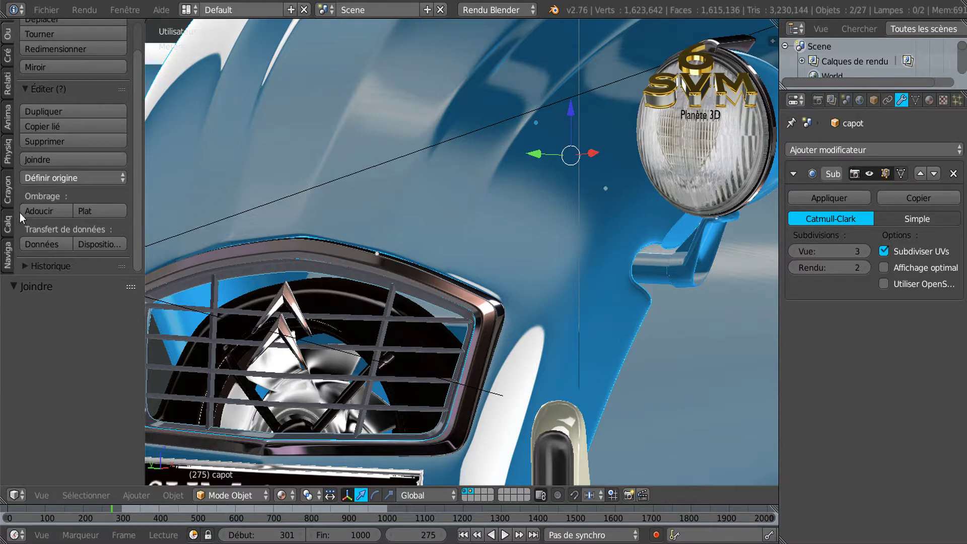
{"action": "left_click", "coordinate": [44, 160]}
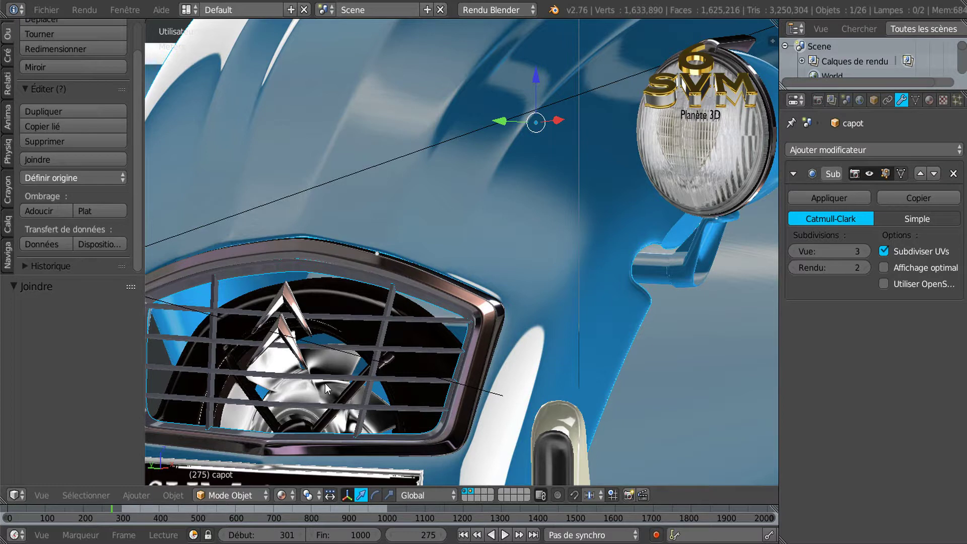
{"action": "right_click", "coordinate": [384, 321]}
{"action": "scroll", "coordinate": [384, 321], "scroll_direction": "up", "scroll_amount": 1}
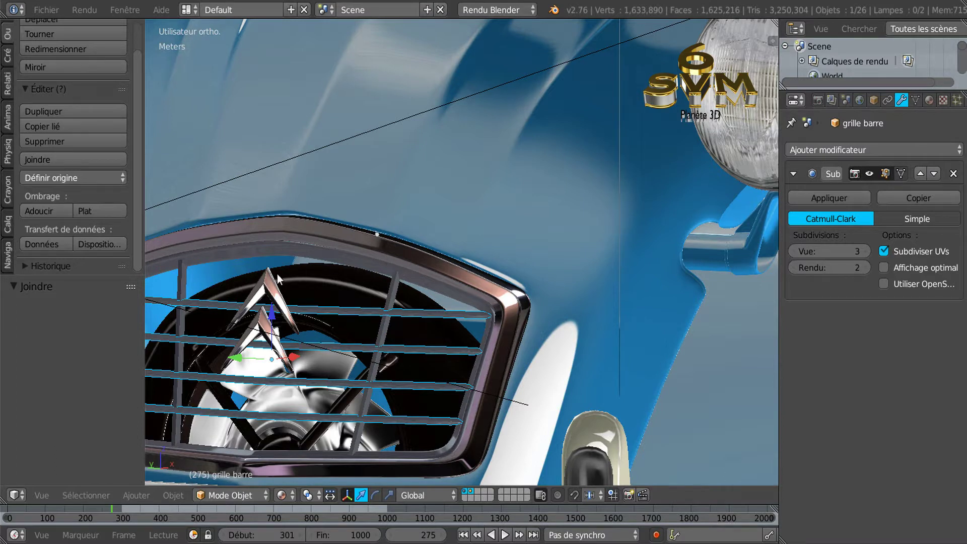
{"action": "key", "text": "ctrl+z"}
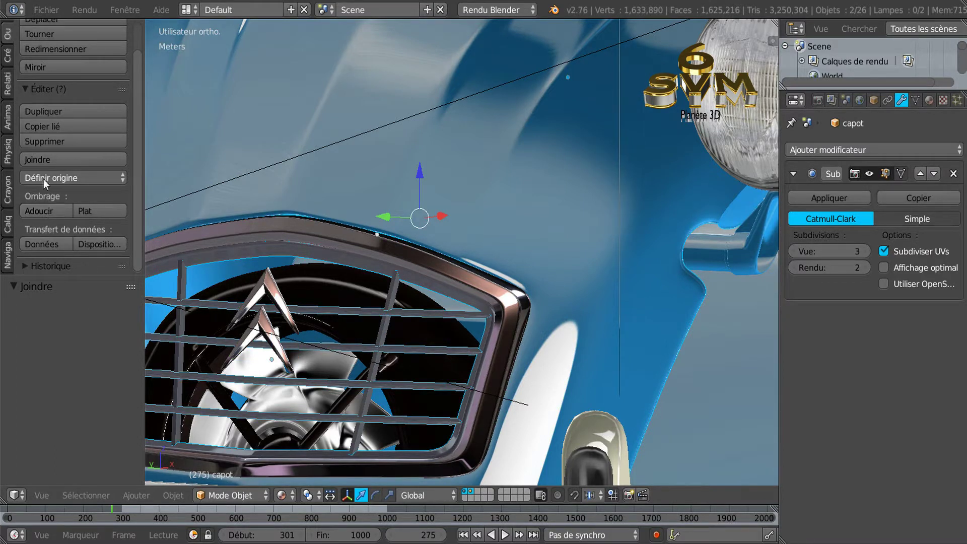
{"action": "left_click", "coordinate": [41, 160]}
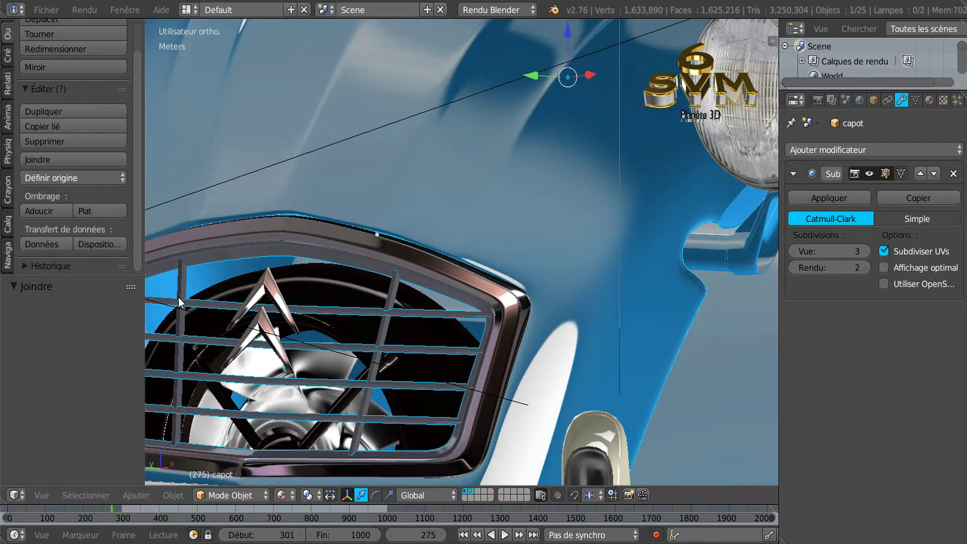
Step: Join the chevron emblem "capot AV.005" and the vertical grille bars "Cube.001" to the hood object
{"action": "right_click", "coordinate": [270, 291]}
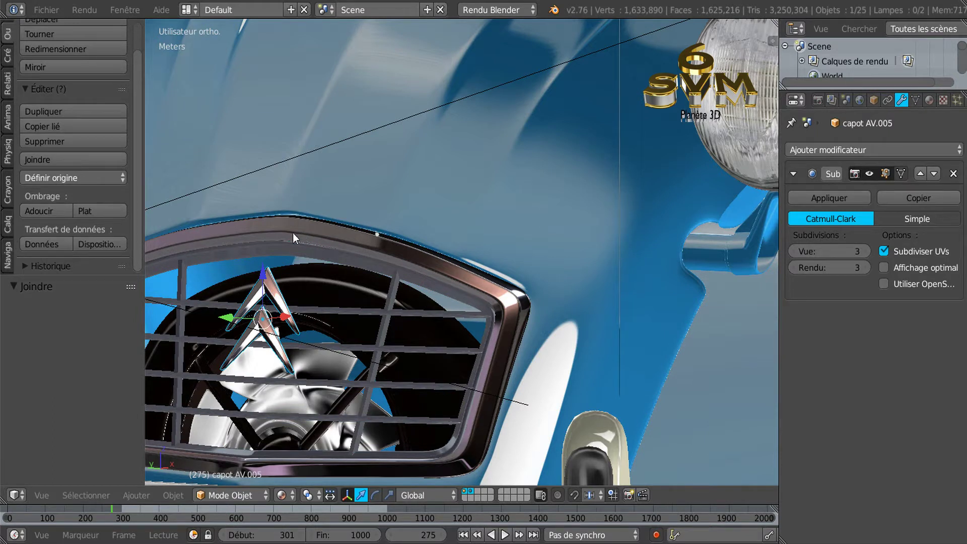
{"action": "key", "text": "ctrl+z"}
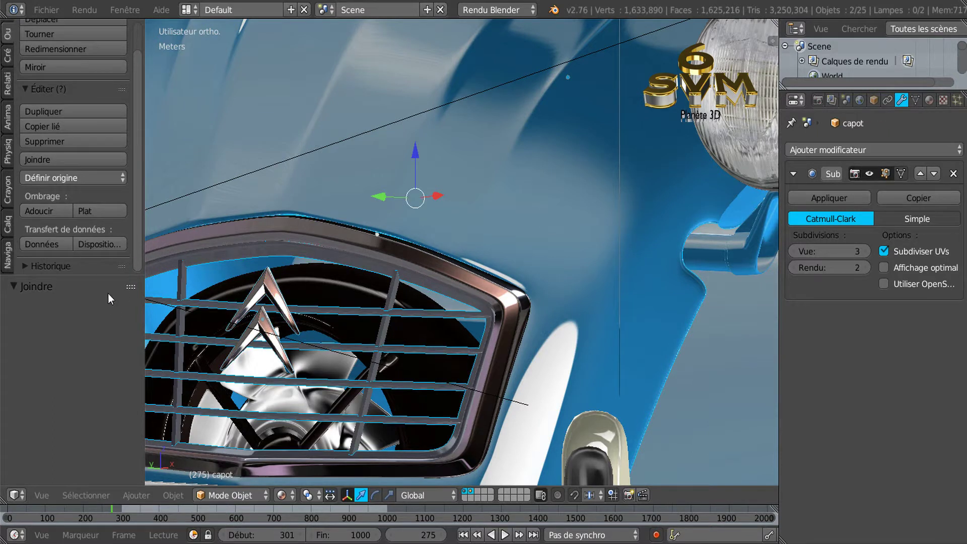
{"action": "left_click", "coordinate": [43, 161]}
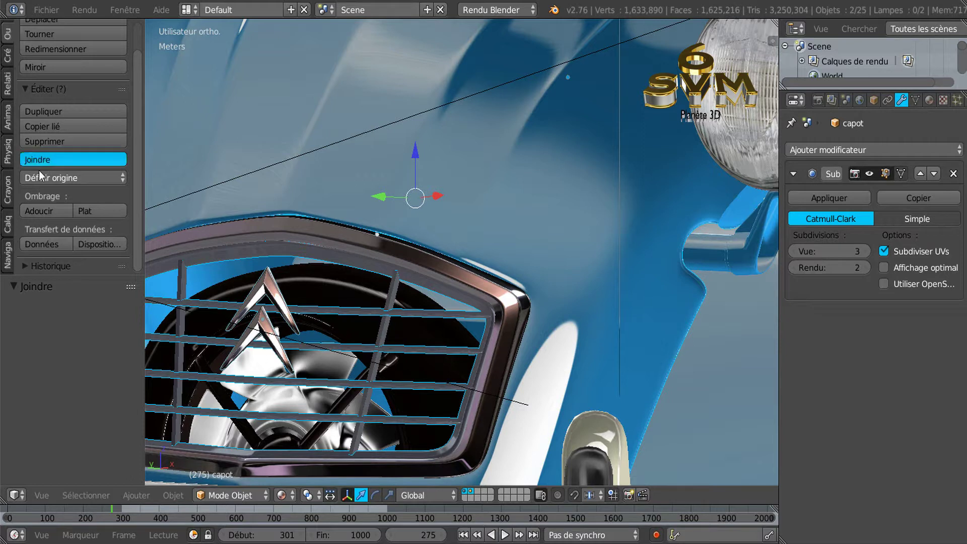
{"action": "scroll", "coordinate": [437, 321], "scroll_direction": "down", "scroll_amount": 2}
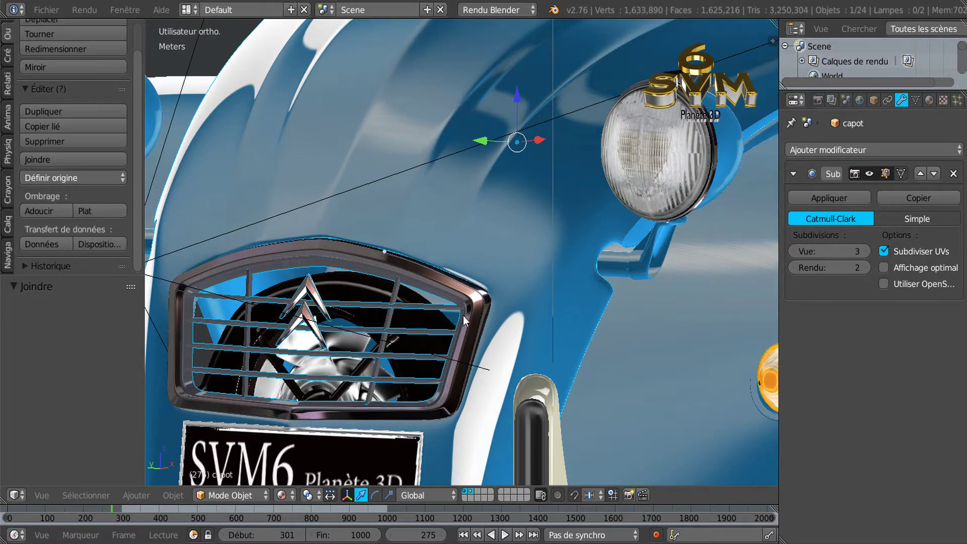
{"action": "scroll", "coordinate": [463, 315], "scroll_direction": "up", "scroll_amount": 2}
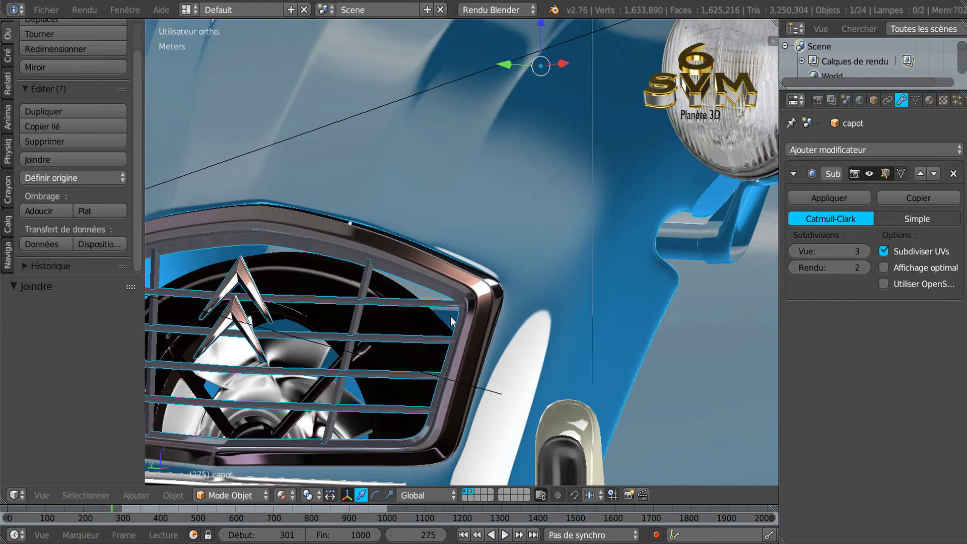
{"action": "right_click", "coordinate": [365, 286]}
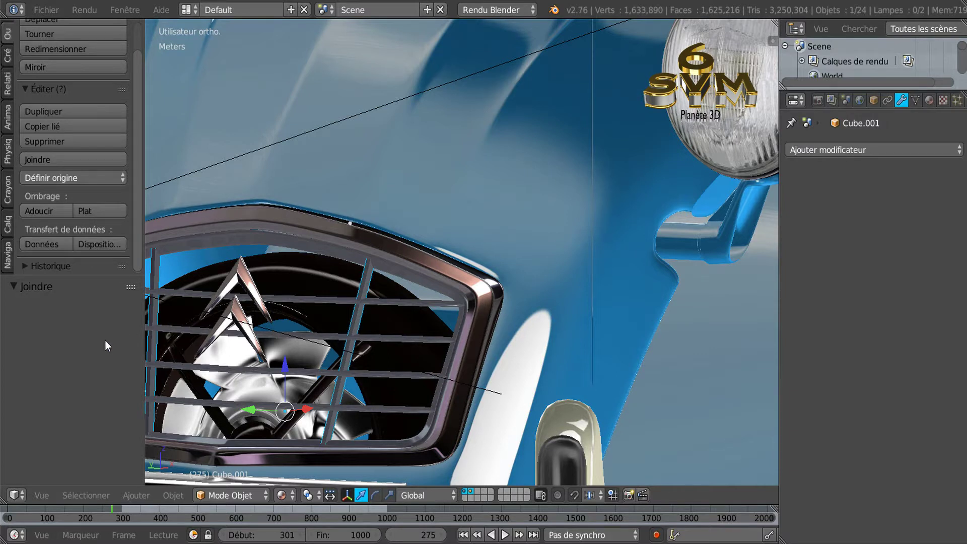
{"action": "key", "text": "ctrl+z"}
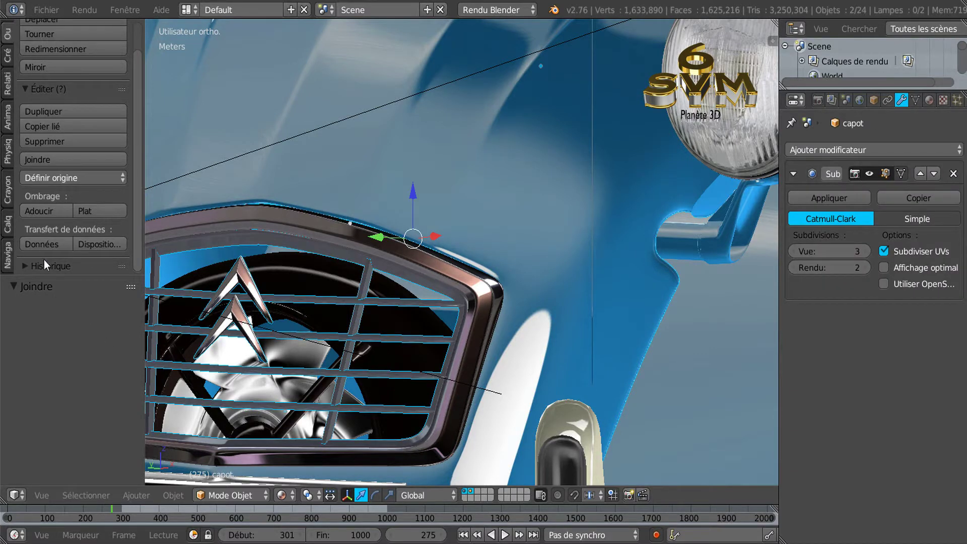
{"action": "left_click", "coordinate": [42, 161]}
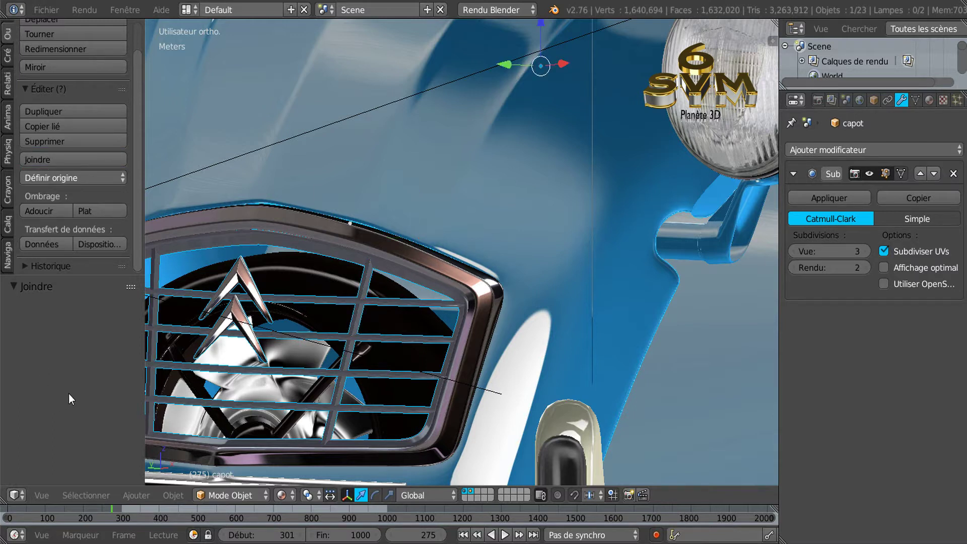
Step: Enter mesh editing on the hood and select the middle vertex of its rear edge
{"action": "scroll", "coordinate": [359, 370], "scroll_direction": "down", "scroll_amount": 3}
{"action": "scroll", "coordinate": [394, 370], "scroll_direction": "down", "scroll_amount": 2}
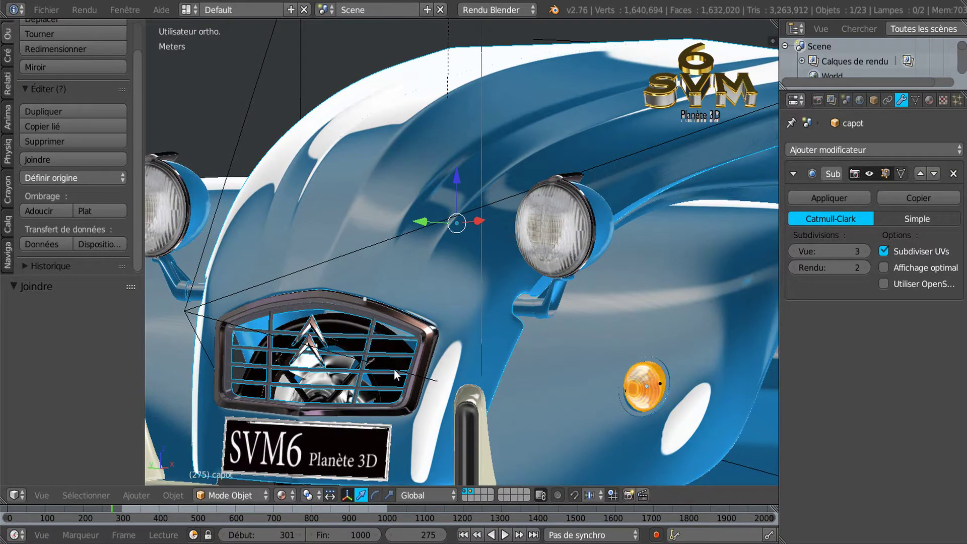
{"action": "scroll", "coordinate": [394, 369], "scroll_direction": "down", "scroll_amount": 1}
{"action": "middle_click_drag", "start_coordinate": [559, 358], "coordinate": [455, 381], "text": "shift"}
{"action": "scroll", "coordinate": [485, 377], "scroll_direction": "down", "scroll_amount": 2}
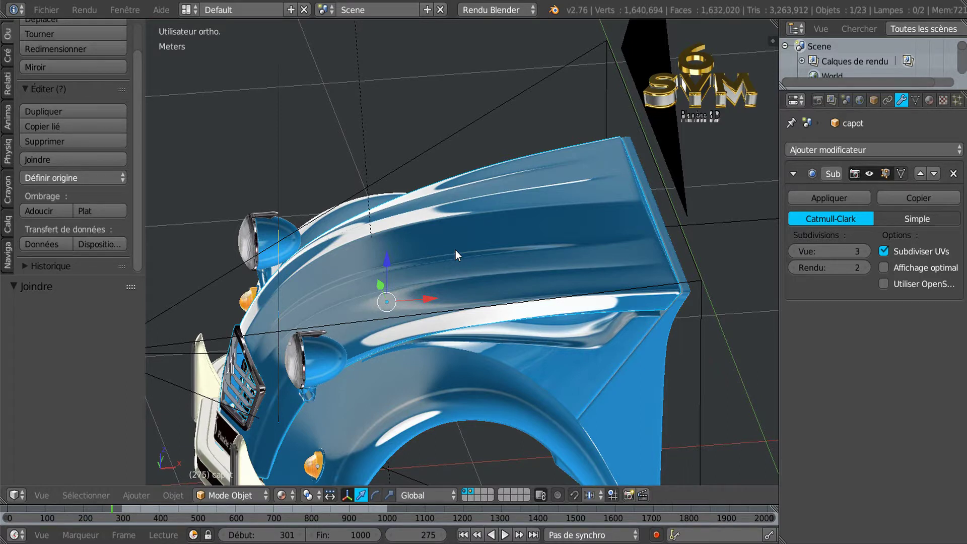
{"action": "key", "text": "Tab"}
{"action": "middle_click_drag", "start_coordinate": [611, 252], "coordinate": [512, 252]}
{"action": "scroll", "coordinate": [512, 335], "scroll_direction": "up", "scroll_amount": 3}
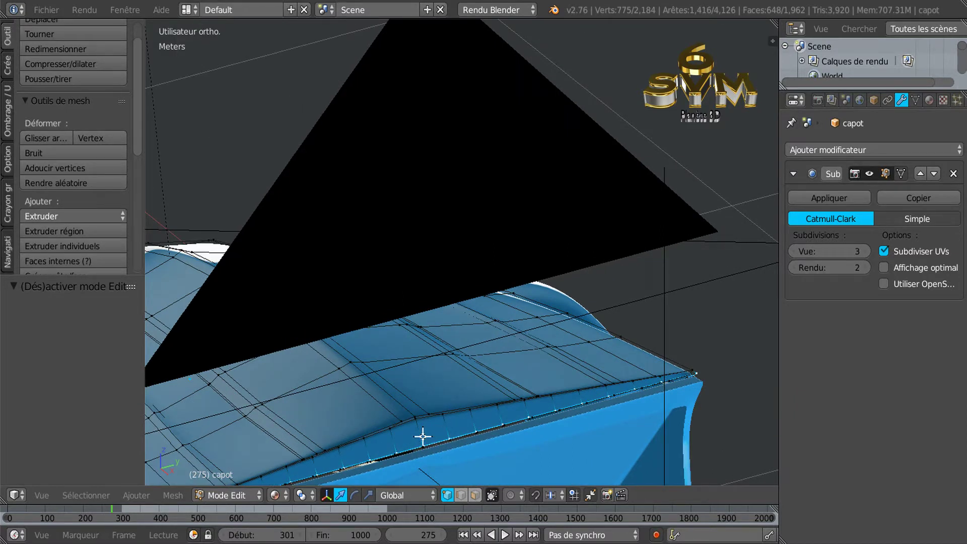
{"action": "scroll", "coordinate": [432, 399], "scroll_direction": "up", "scroll_amount": 4}
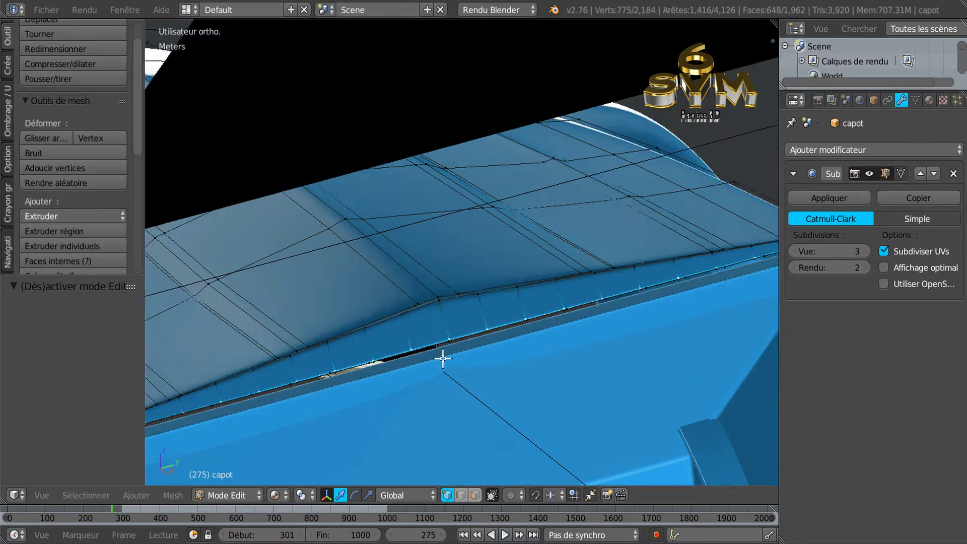
{"action": "right_click", "coordinate": [448, 333]}
{"action": "middle_click_drag", "start_coordinate": [384, 404], "coordinate": [542, 388]}
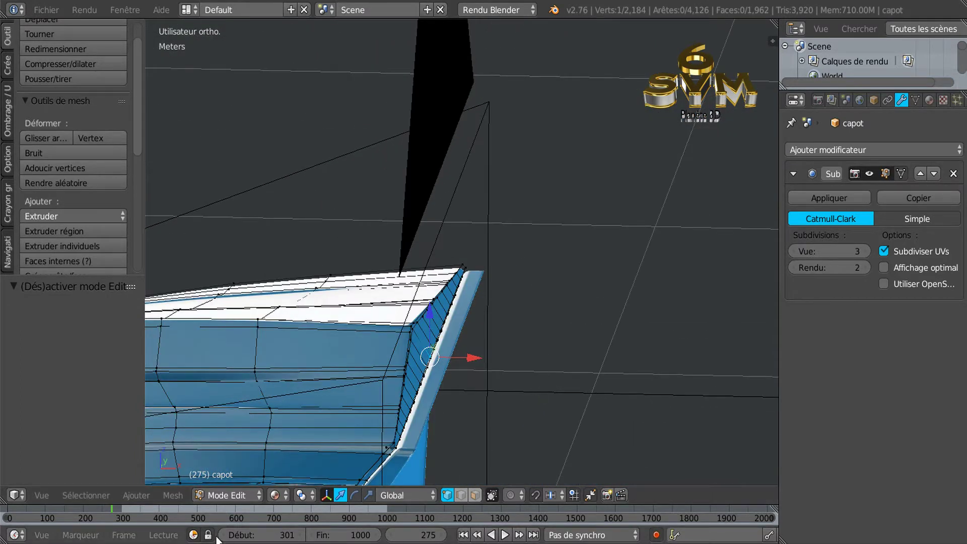
Step: Set the pivot point to the 3D cursor, snap the cursor to the selected rear-edge vertex, and return to object mode
{"action": "left_click", "coordinate": [273, 496]}
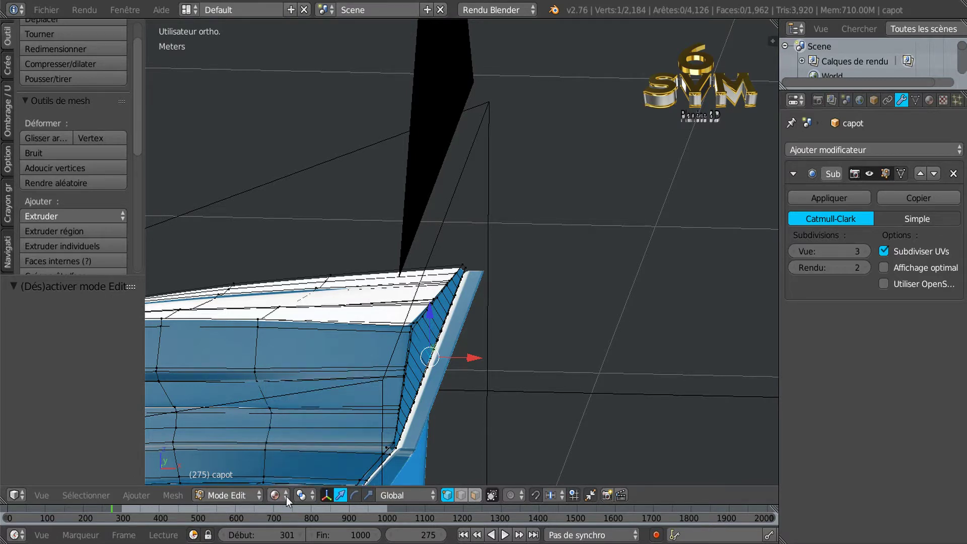
{"action": "left_click", "coordinate": [301, 495]}
{"action": "left_click", "coordinate": [310, 461]}
{"action": "key", "text": "shift+s"}
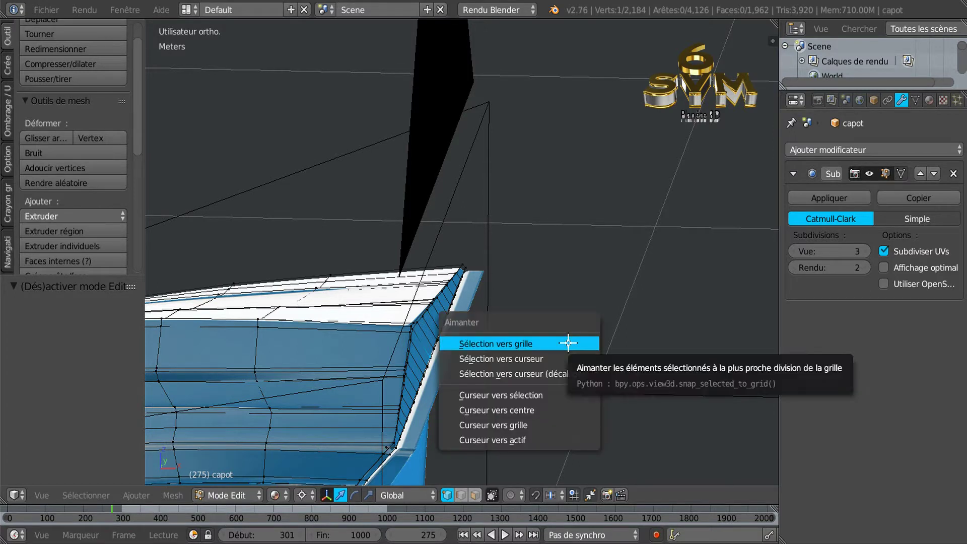
{"action": "left_click", "coordinate": [562, 395]}
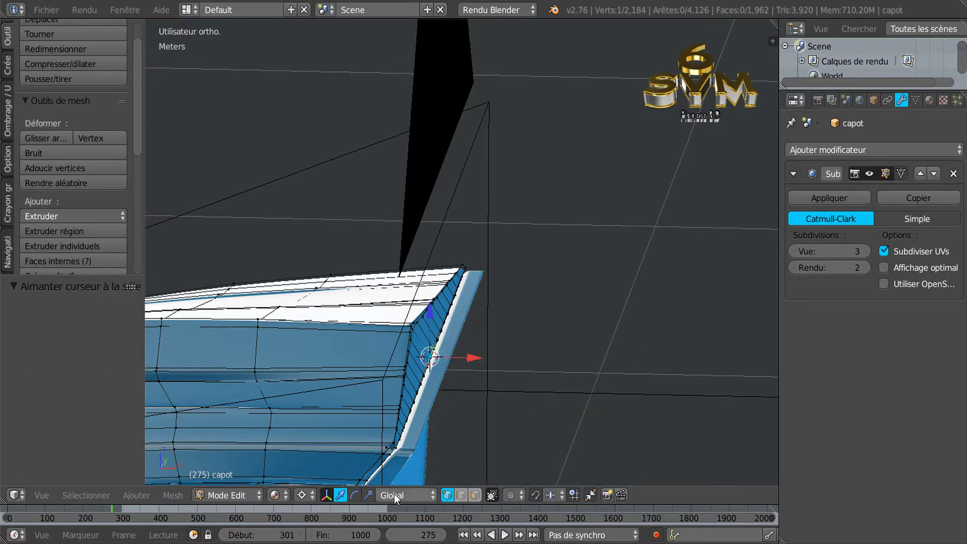
{"action": "middle_click_drag", "start_coordinate": [471, 462], "coordinate": [579, 306]}
{"action": "key", "text": "Tab"}
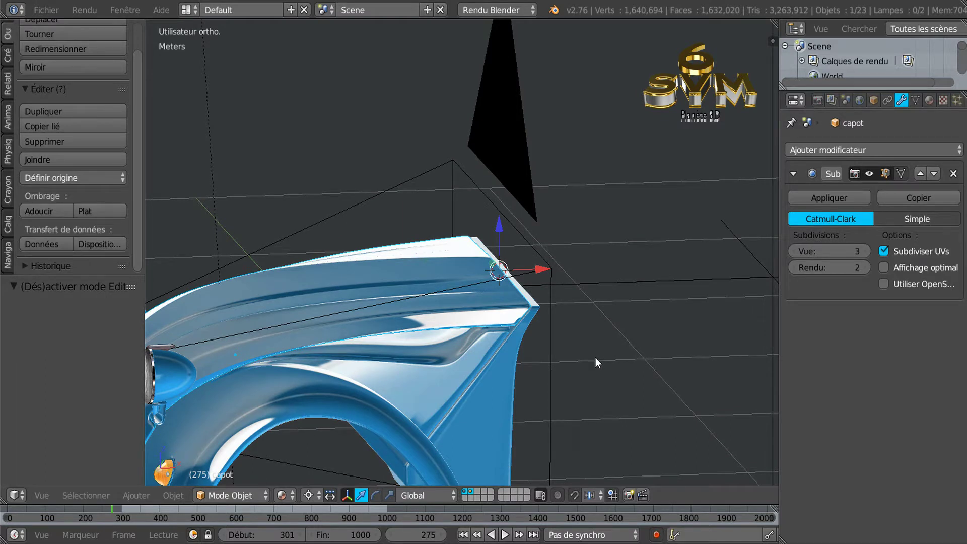
Step: Try opening the hood by rotating it 8.274° about the global Y axis around its rear edge, and undo the rotation
{"action": "key", "text": "r"}
{"action": "key", "text": "y"}
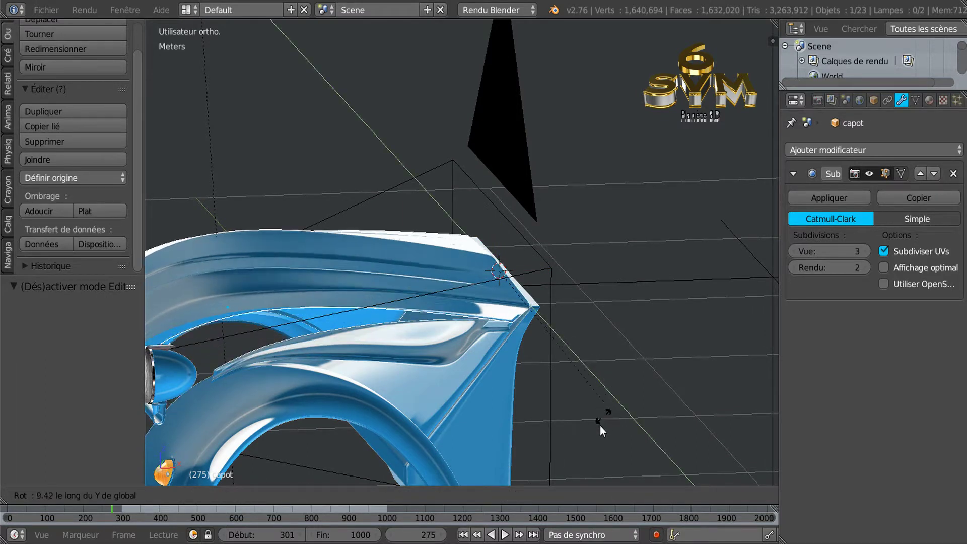
{"action": "left_click", "coordinate": [665, 427]}
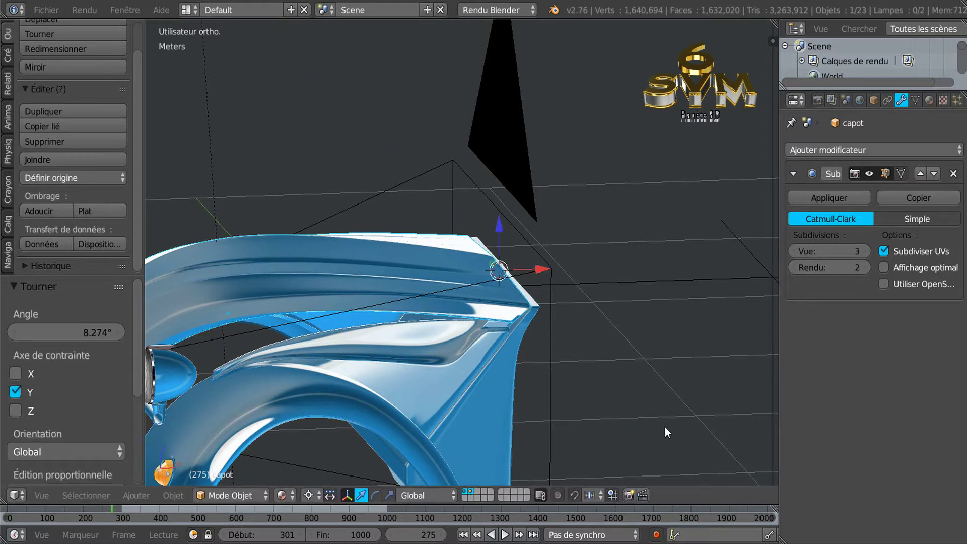
{"action": "scroll", "coordinate": [630, 370], "scroll_direction": "down", "scroll_amount": 1}
{"action": "middle_click_drag", "start_coordinate": [630, 370], "coordinate": [651, 325], "text": "shift"}
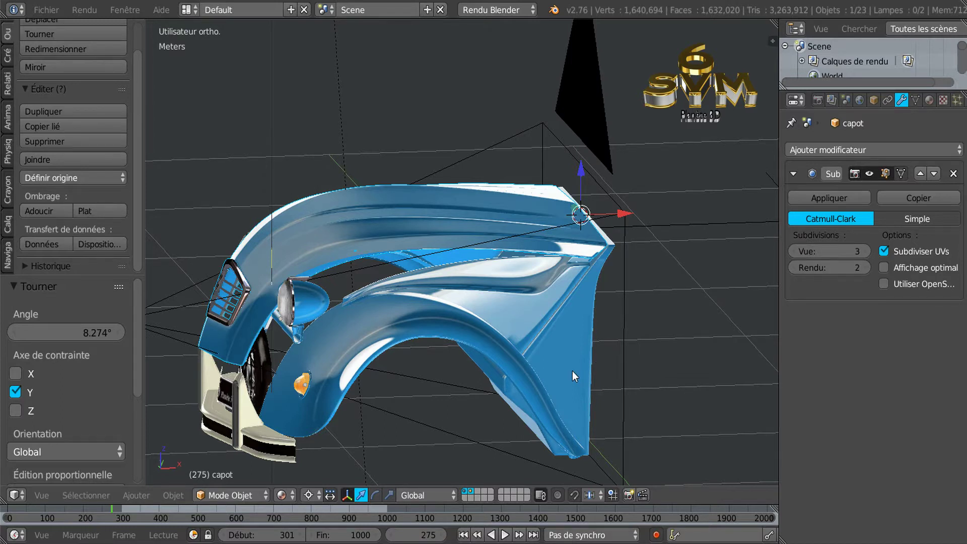
{"action": "right_click", "coordinate": [562, 380]}
{"action": "key", "text": "ctrl+z"}
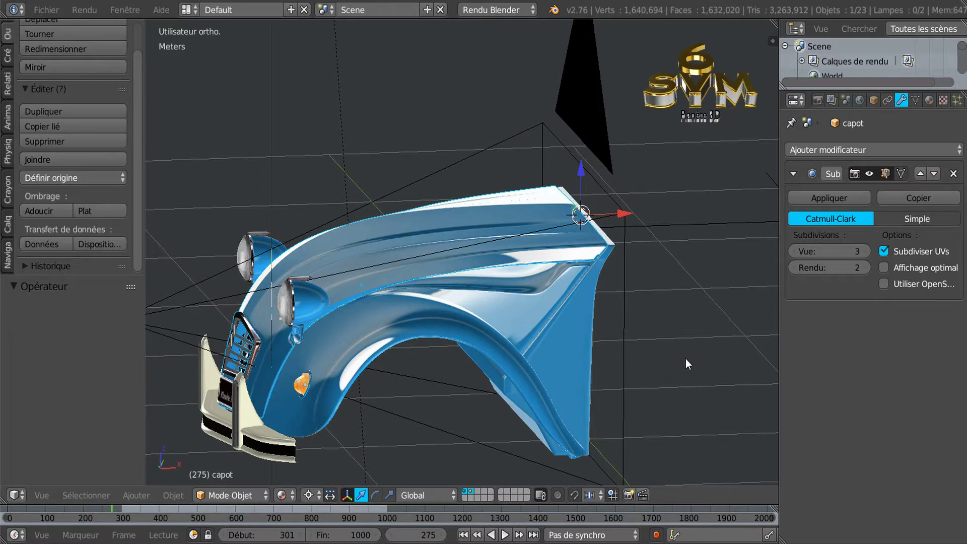
Step: Try opening the hood by rotating it about the global Y axis, and cancel the rotation
{"action": "middle_click_drag", "start_coordinate": [685, 359], "coordinate": [691, 359]}
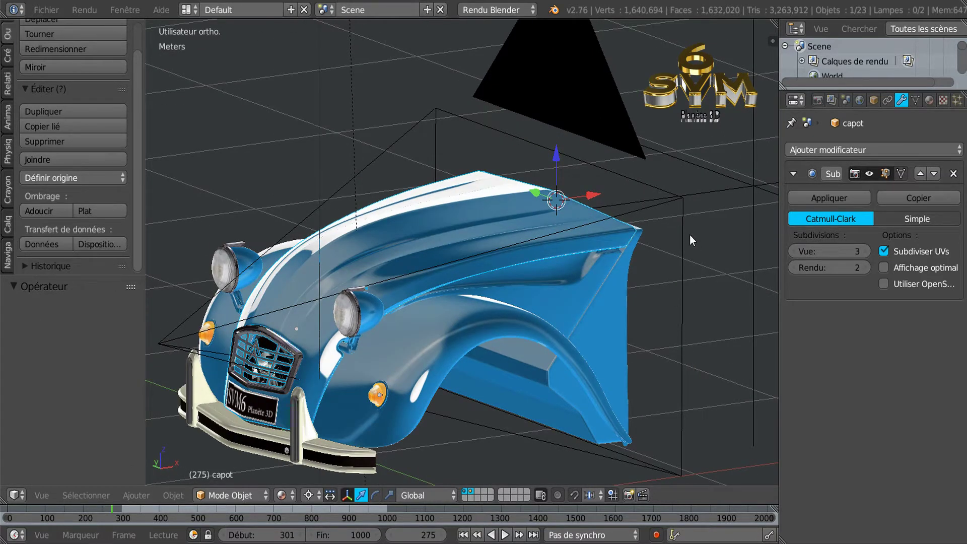
{"action": "key", "text": "r"}
{"action": "key", "text": "y"}
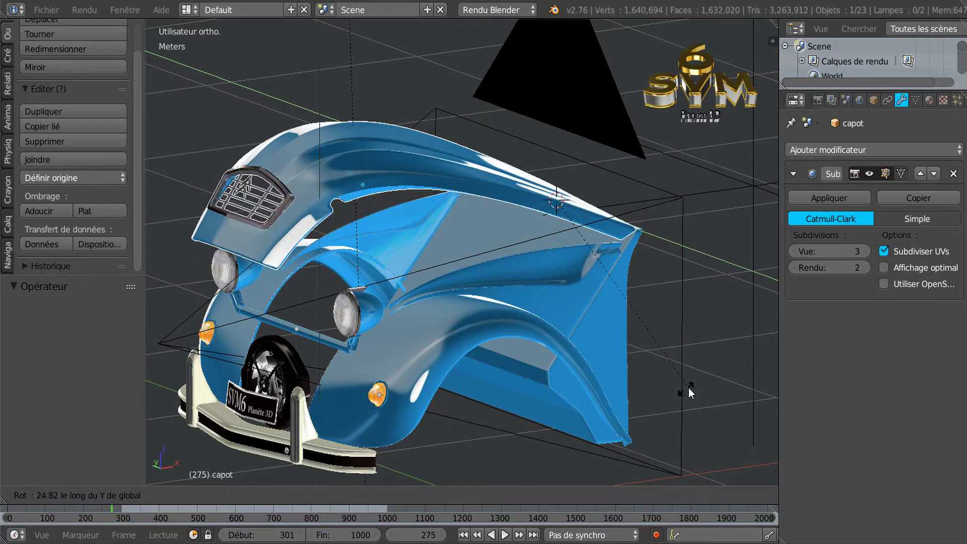
{"action": "key", "text": "Escape"}
Step: Join the licence plate object "imat plaque.001" to the hood object "capot"
{"action": "scroll", "coordinate": [297, 461], "scroll_direction": "up", "scroll_amount": 3}
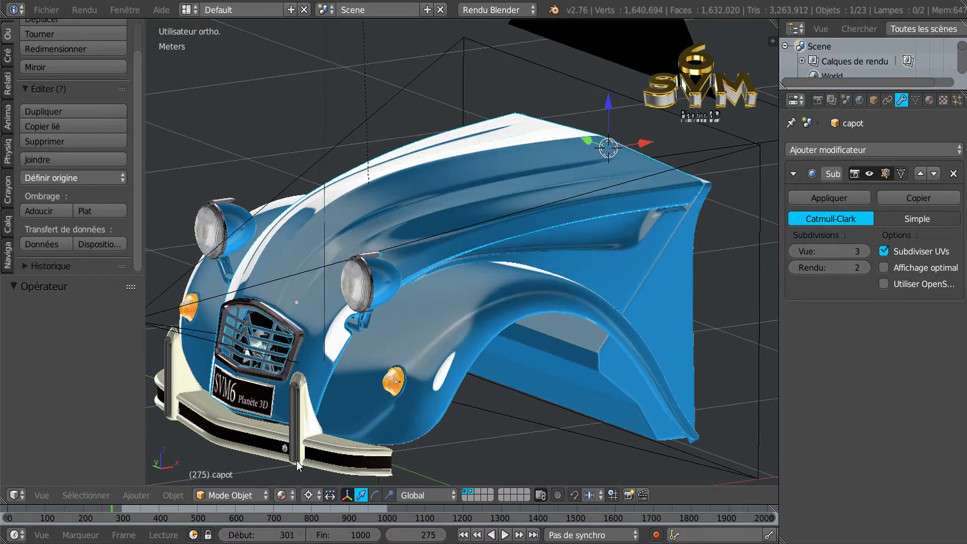
{"action": "right_click", "coordinate": [244, 383]}
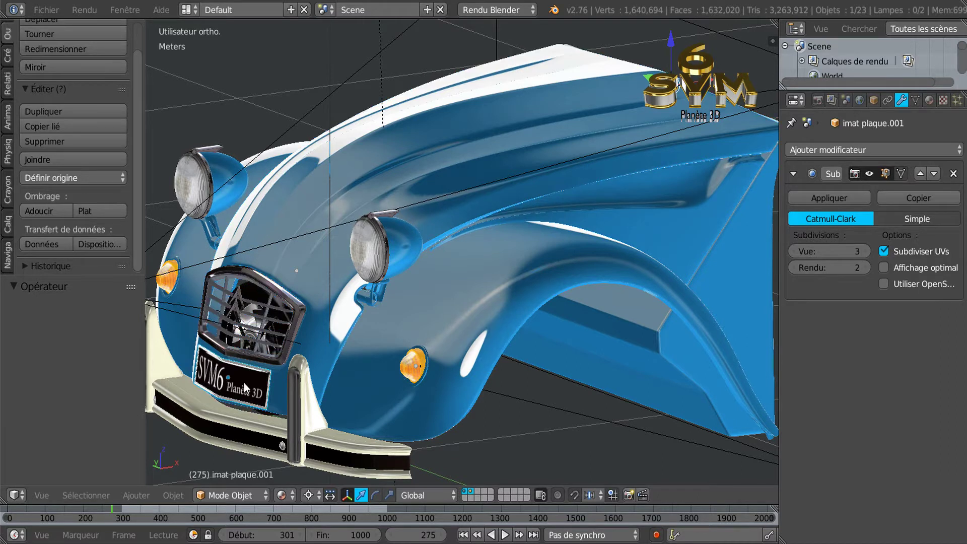
{"action": "scroll", "coordinate": [244, 383], "scroll_direction": "up", "scroll_amount": 1}
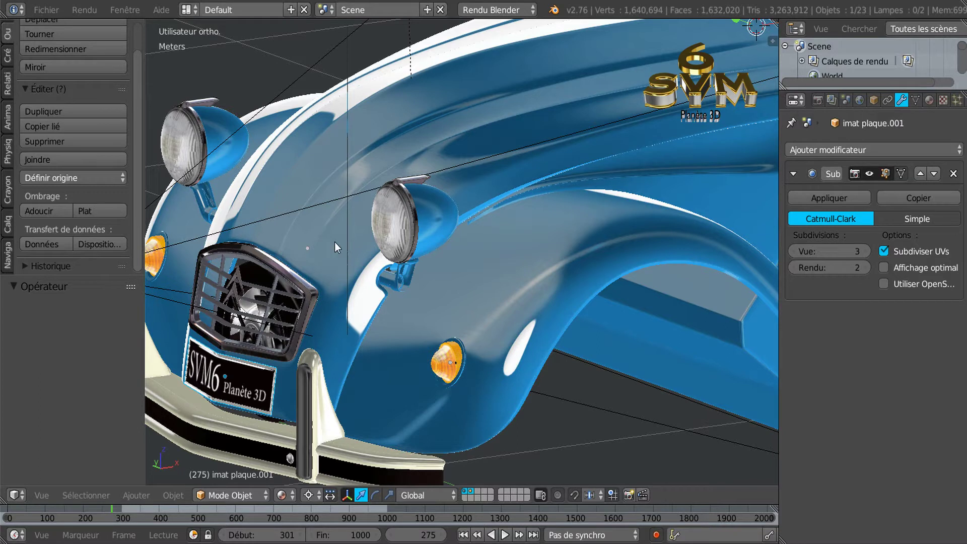
{"action": "right_click", "coordinate": [263, 297], "text": "shift"}
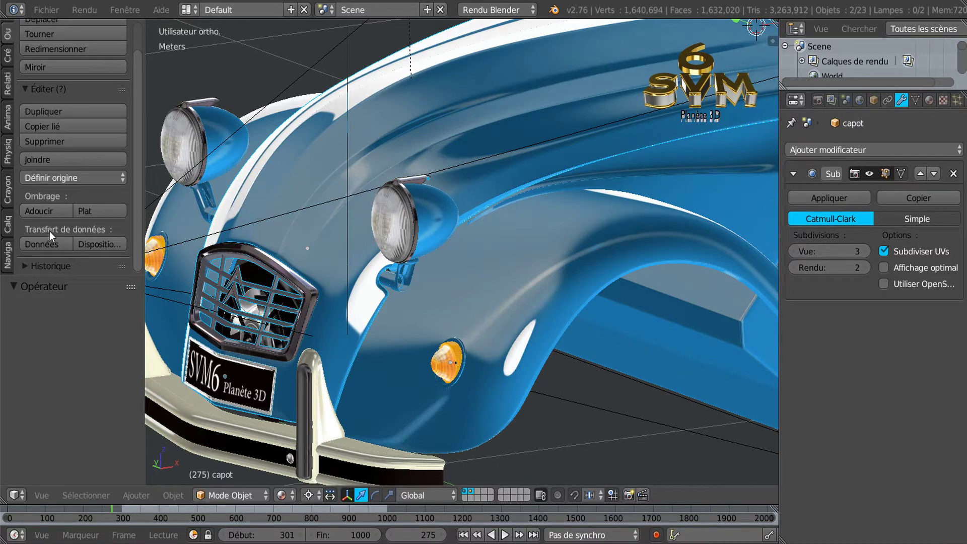
{"action": "left_click", "coordinate": [56, 160]}
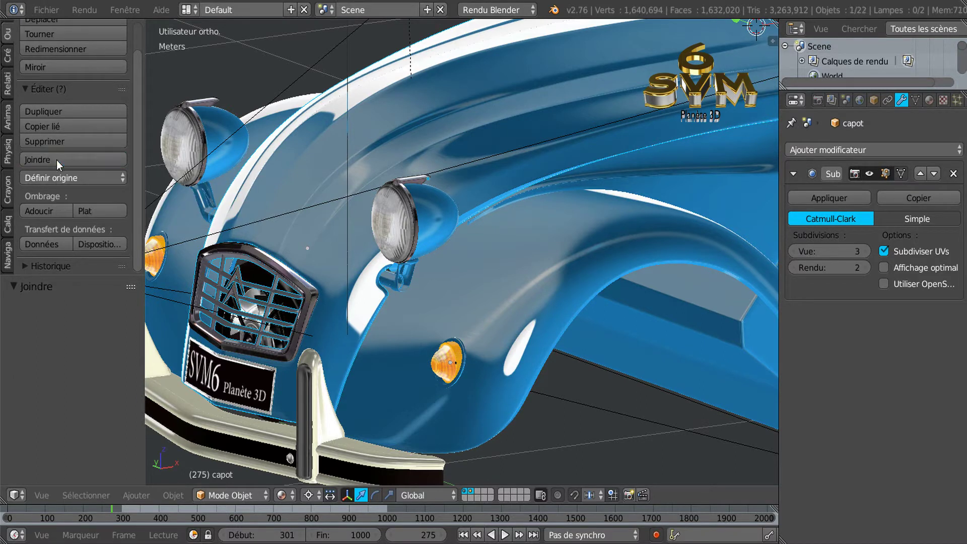
{"action": "scroll", "coordinate": [418, 327], "scroll_direction": "down", "scroll_amount": 2}
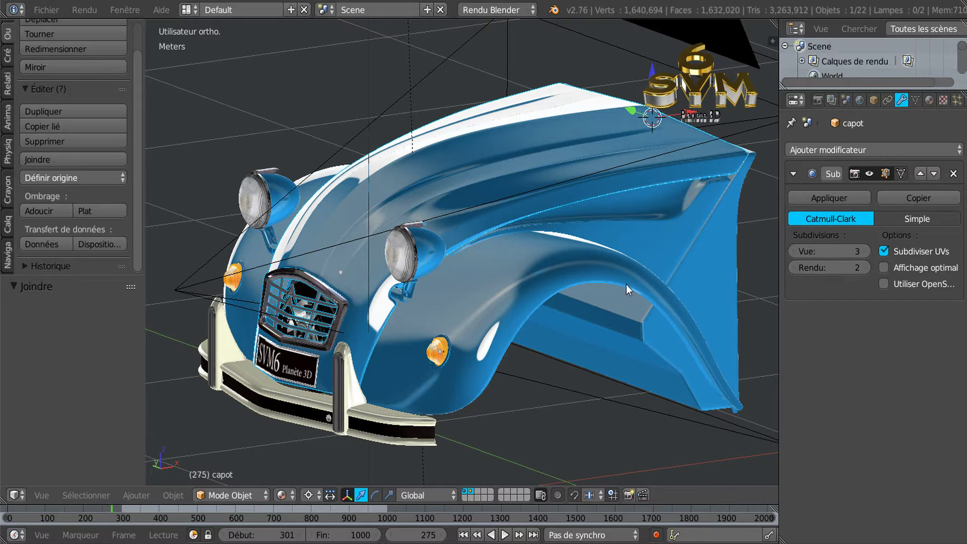
Step: Widen the 3D view by narrowing the properties area beside it
{"action": "middle_click_drag", "start_coordinate": [580, 330], "coordinate": [598, 312]}
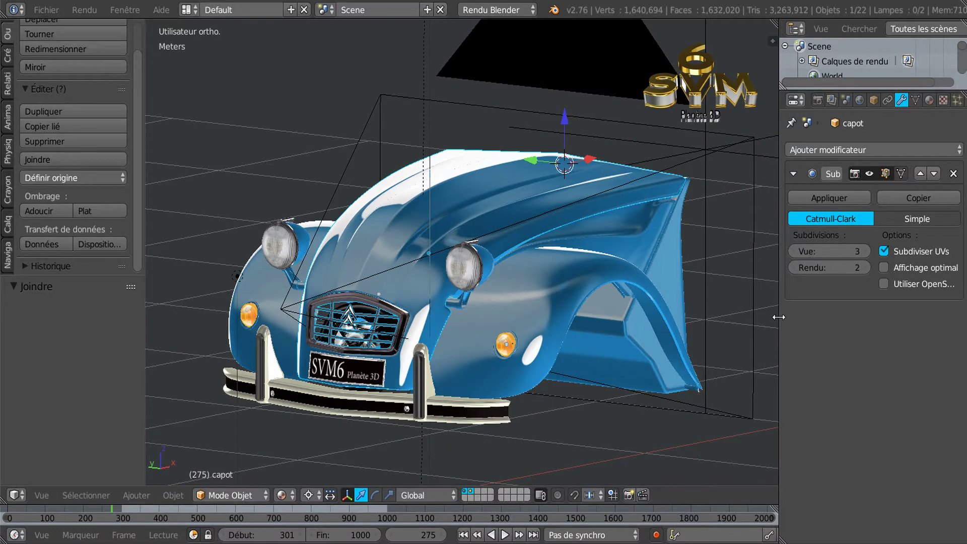
{"action": "left_click_drag", "start_coordinate": [779, 317], "coordinate": [817, 317]}
{"action": "middle_click_drag", "start_coordinate": [672, 311], "coordinate": [581, 299]}
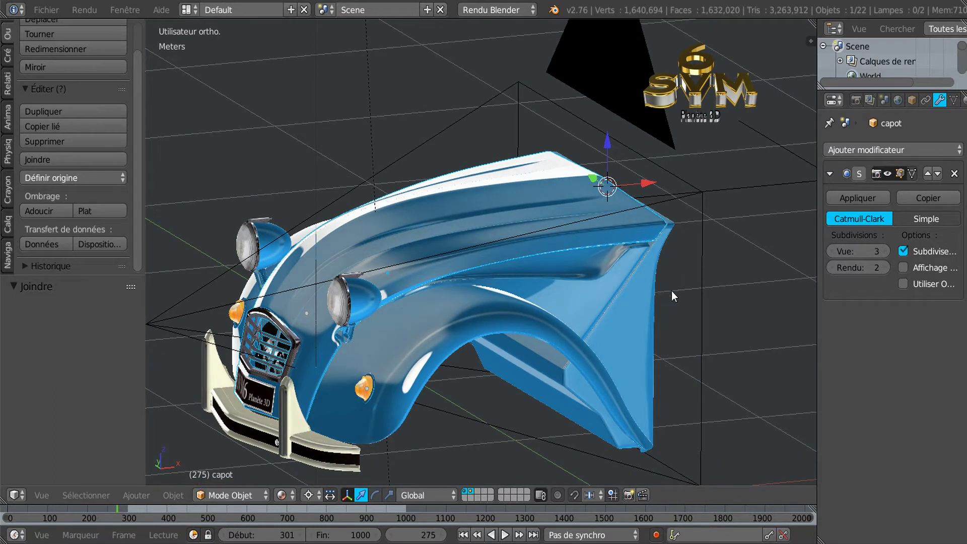
{"action": "middle_click_drag", "start_coordinate": [579, 373], "coordinate": [686, 295]}
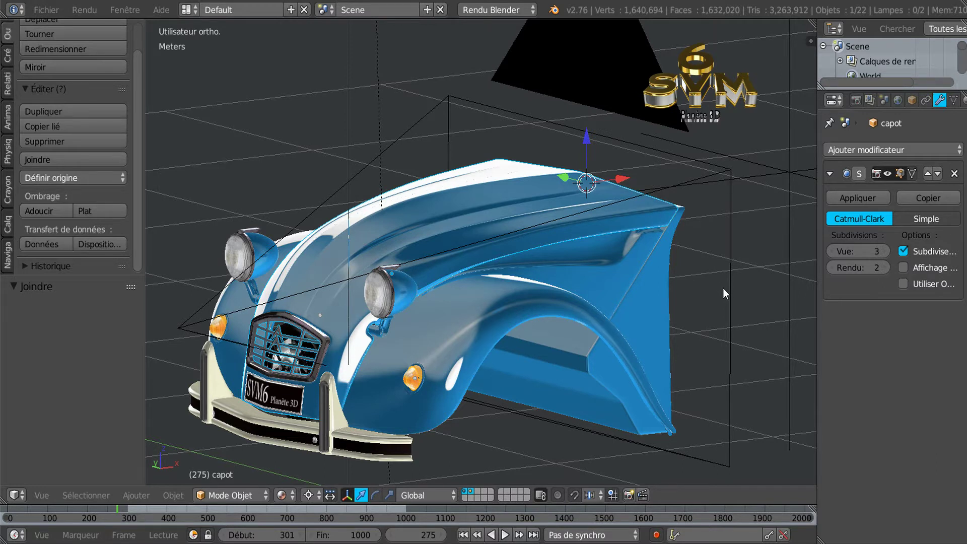
Step: Try opening the hood with its joined plate by rotating it 13.87° about the global Y axis, and undo the rotation
{"action": "key", "text": "r"}
{"action": "key", "text": "y"}
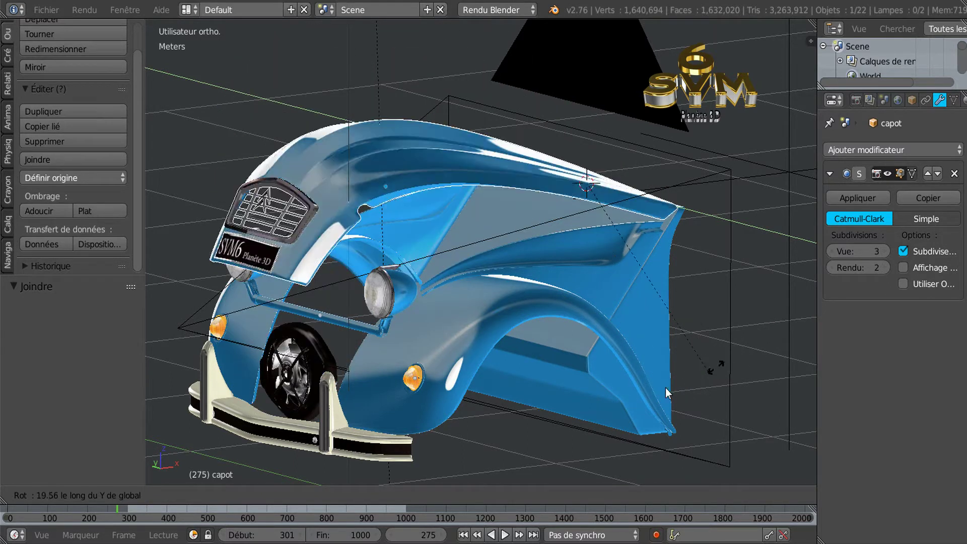
{"action": "left_click", "coordinate": [729, 361]}
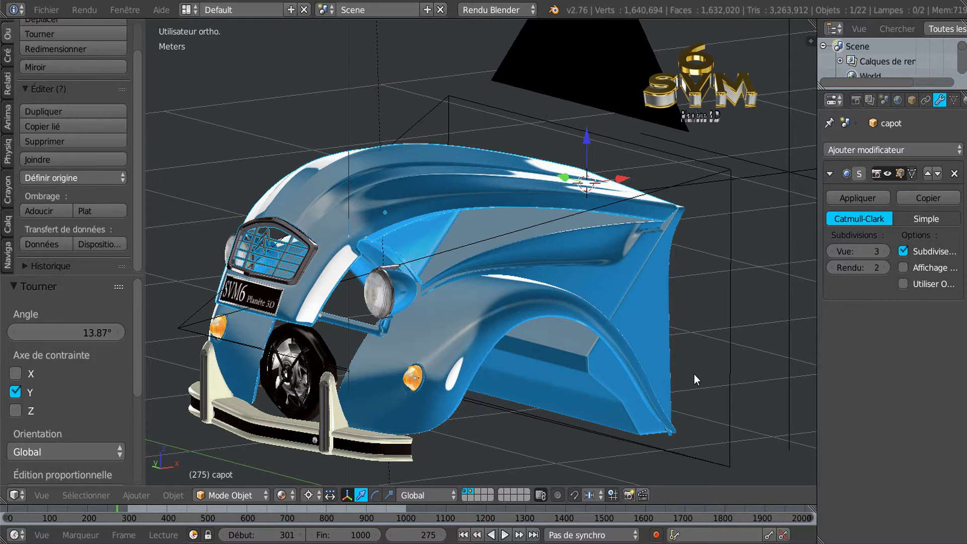
{"action": "key", "text": "ctrl+z"}
Step: Examine the rear corner where the hood, cheek panel and front fender meet, from close up and from the side
{"action": "middle_click_drag", "start_coordinate": [672, 374], "coordinate": [615, 367]}
{"action": "scroll", "coordinate": [587, 374], "scroll_direction": "up", "scroll_amount": 6}
{"action": "scroll", "coordinate": [613, 369], "scroll_direction": "up", "scroll_amount": 5}
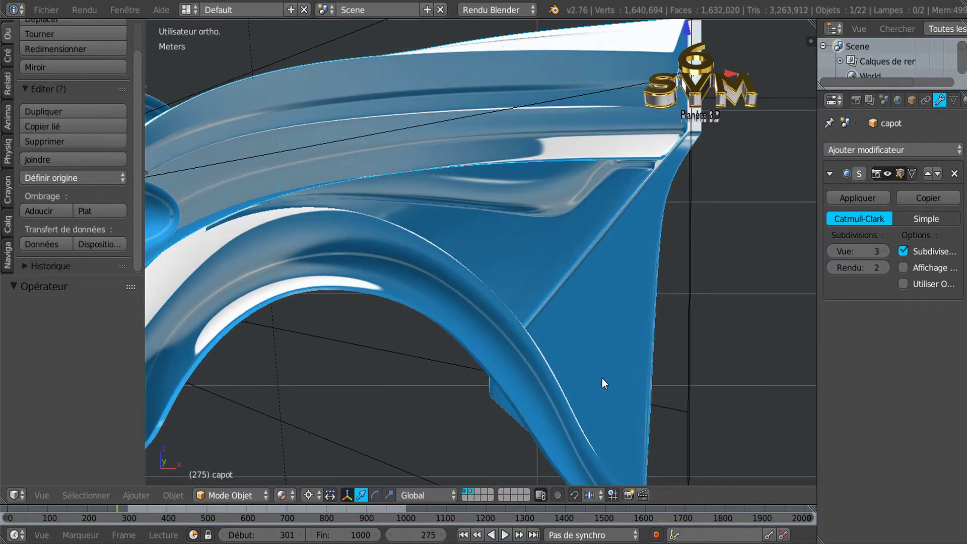
{"action": "middle_click_drag", "start_coordinate": [644, 249], "coordinate": [640, 265]}
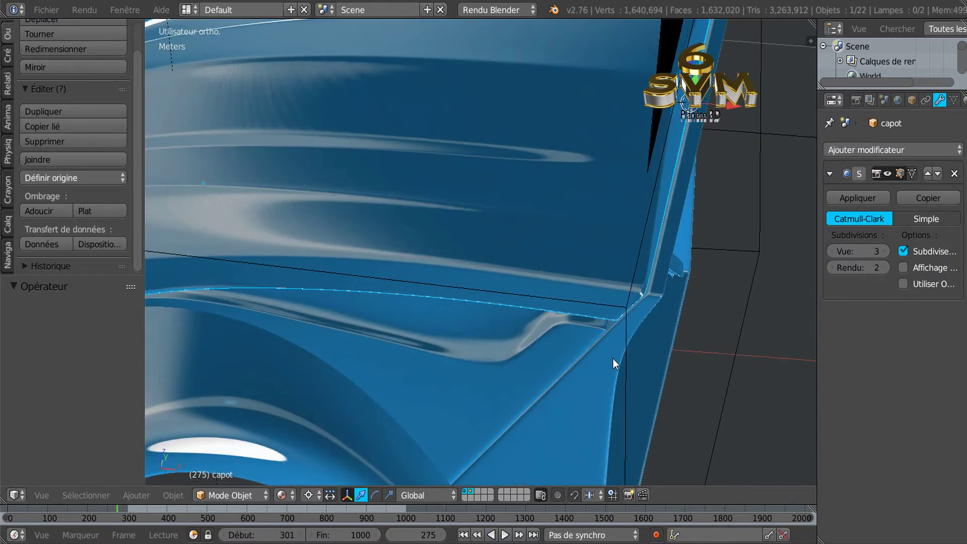
{"action": "scroll", "coordinate": [613, 359], "scroll_direction": "down", "scroll_amount": 2}
{"action": "middle_click_drag", "start_coordinate": [588, 396], "coordinate": [510, 345], "text": "shift"}
{"action": "scroll", "coordinate": [507, 347], "scroll_direction": "up", "scroll_amount": 1}
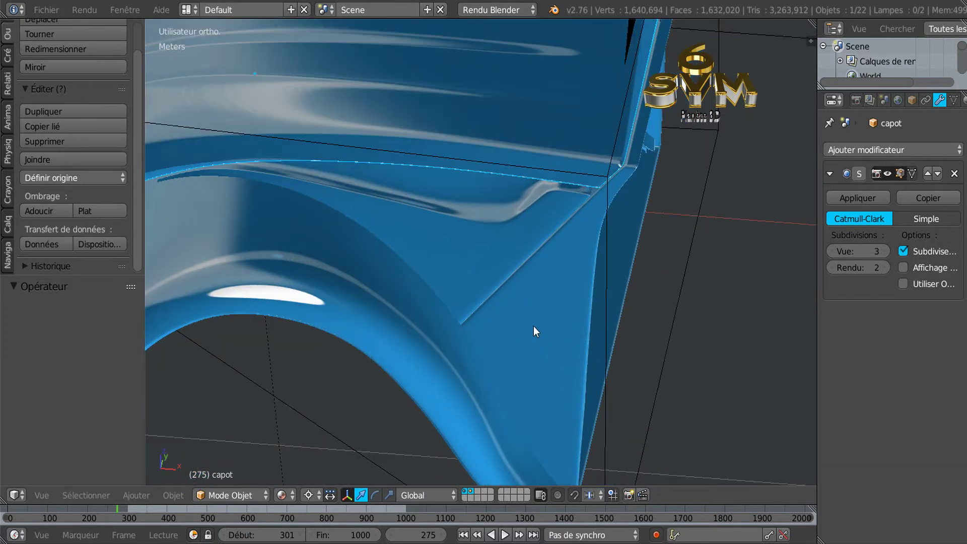
{"action": "scroll", "coordinate": [546, 301], "scroll_direction": "down", "scroll_amount": 4}
{"action": "middle_click_drag", "start_coordinate": [586, 273], "coordinate": [552, 313]}
{"action": "scroll", "coordinate": [533, 318], "scroll_direction": "down", "scroll_amount": 1}
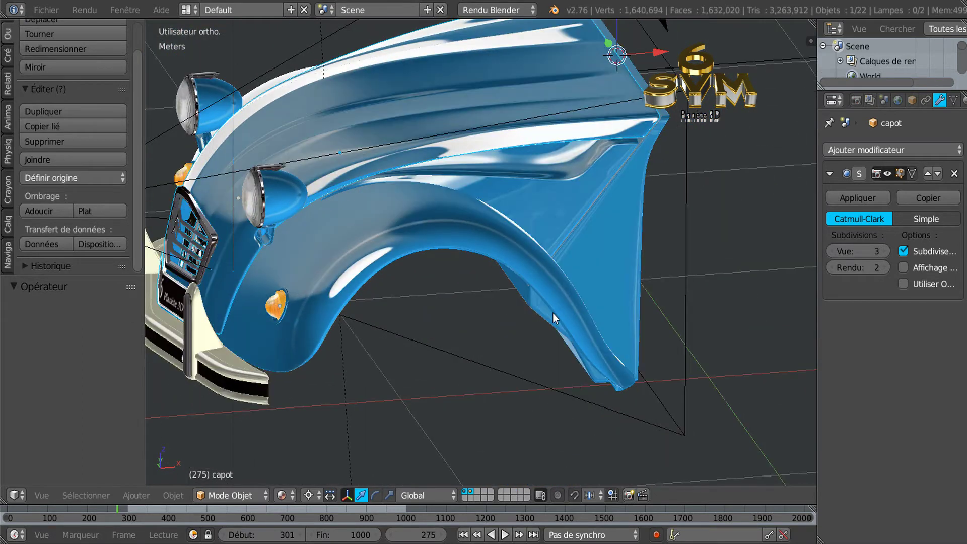
{"action": "middle_click_drag", "start_coordinate": [594, 277], "coordinate": [539, 310]}
{"action": "scroll", "coordinate": [621, 295], "scroll_direction": "down", "scroll_amount": 3}
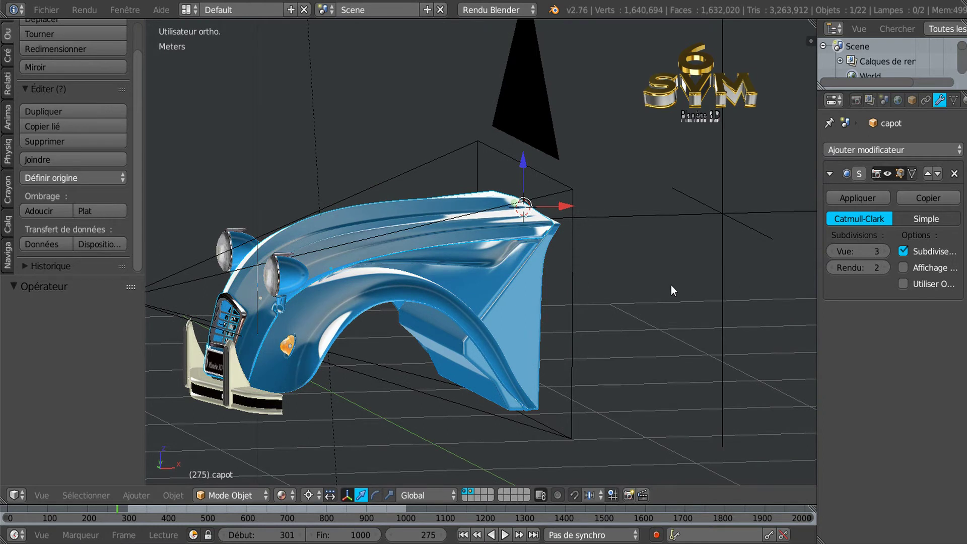
Step: Compare the rear edges of the hood and both fenders with the blueprint in the top view
{"action": "key", "text": "KP_7"}
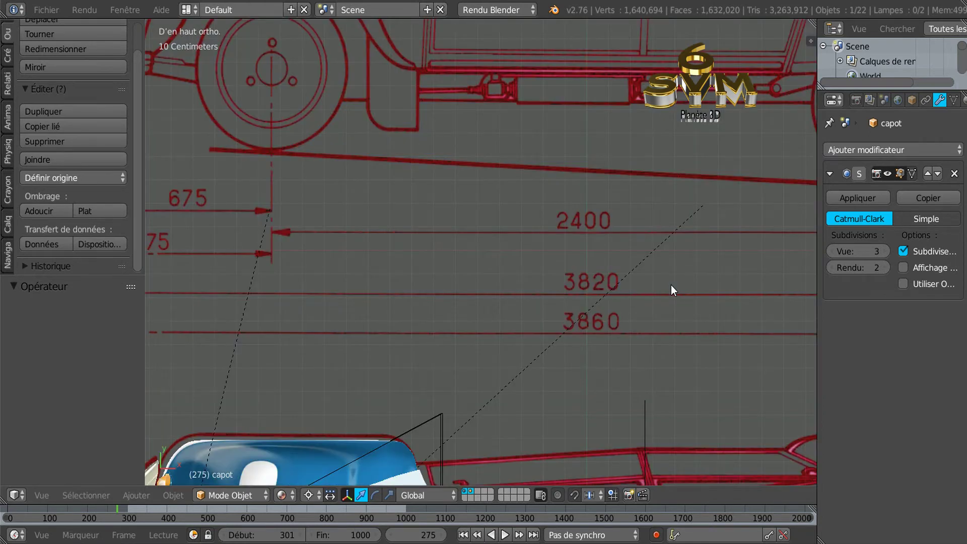
{"action": "scroll", "coordinate": [671, 285], "scroll_direction": "down", "scroll_amount": 2}
{"action": "middle_click_drag", "start_coordinate": [554, 317], "coordinate": [529, 149], "text": "shift"}
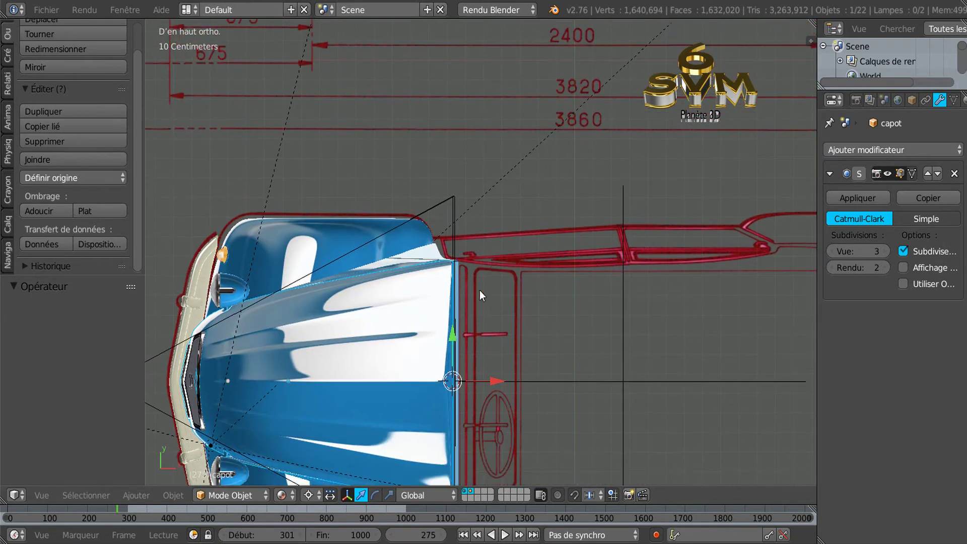
{"action": "scroll", "coordinate": [479, 290], "scroll_direction": "up", "scroll_amount": 5}
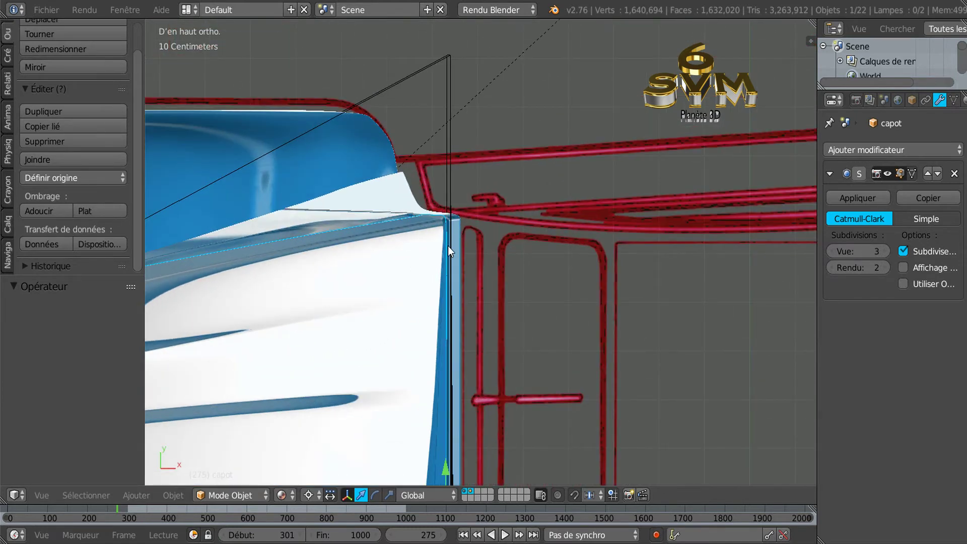
{"action": "scroll", "coordinate": [449, 246], "scroll_direction": "down", "scroll_amount": 3}
{"action": "middle_click_drag", "start_coordinate": [468, 308], "coordinate": [462, 126], "text": "shift"}
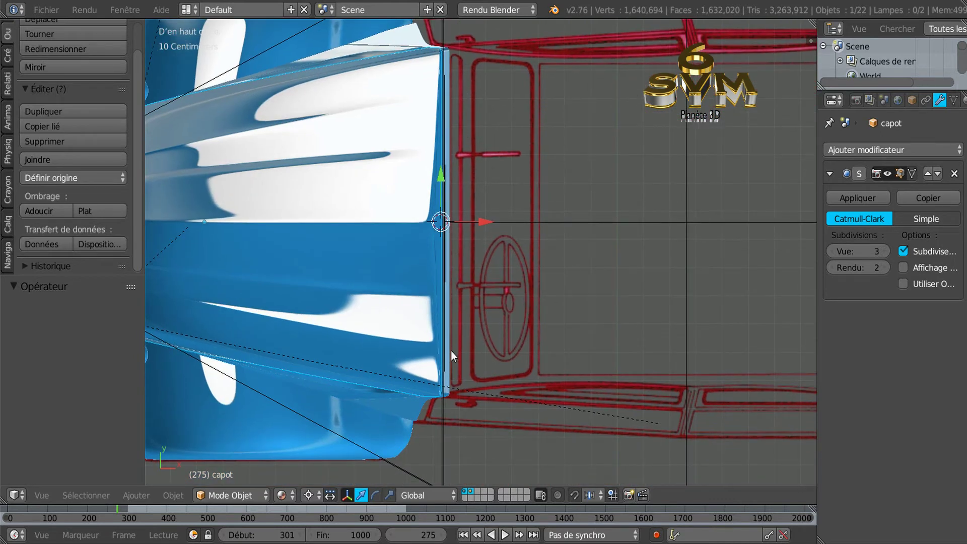
{"action": "middle_click_drag", "start_coordinate": [451, 350], "coordinate": [455, 283], "text": "shift"}
{"action": "scroll", "coordinate": [446, 371], "scroll_direction": "up", "scroll_amount": 2}
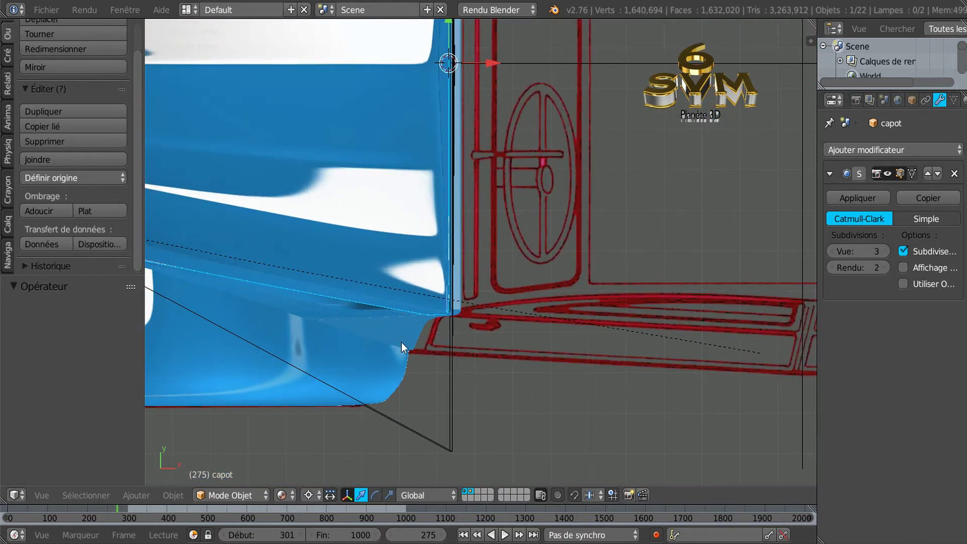
{"action": "scroll", "coordinate": [424, 341], "scroll_direction": "down", "scroll_amount": 1}
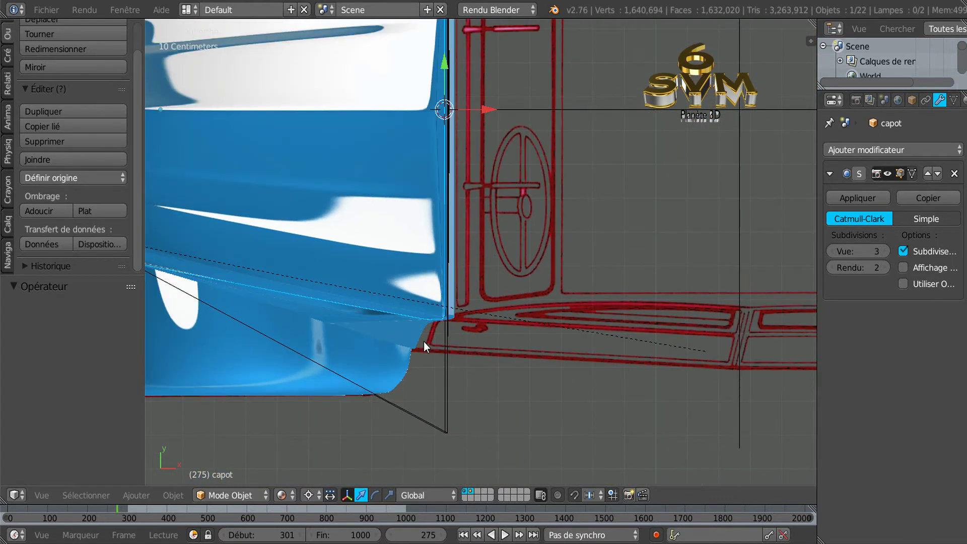
{"action": "middle_click_drag", "start_coordinate": [466, 185], "coordinate": [479, 389], "text": "shift"}
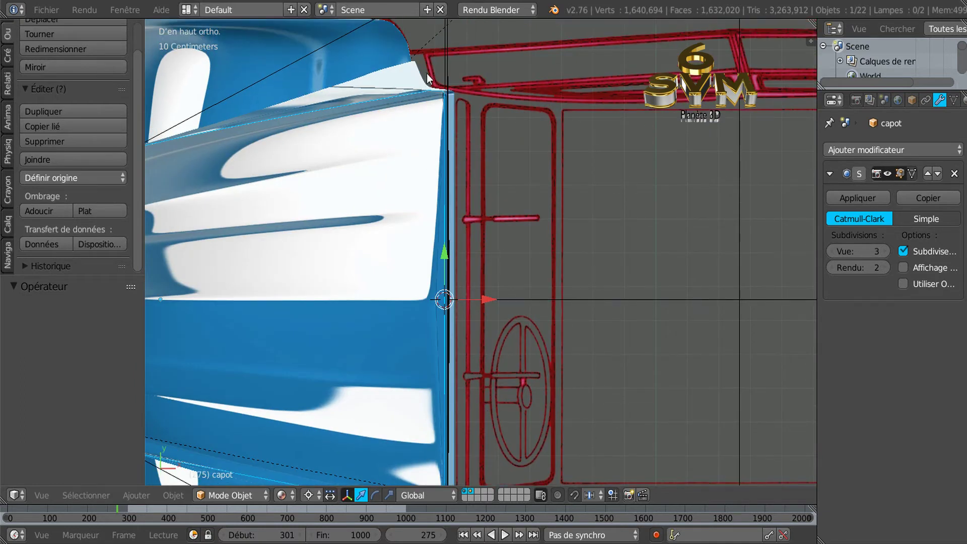
Step: Inspect the front body from the side and front, and recheck the rear fender corner against the blueprint from above
{"action": "mouse_move", "coordinate": [494, 152]}
{"action": "middle_mouse_down"}
{"action": "mouse_move", "coordinate": [498, 161]}
{"action": "mouse_move", "coordinate": [501, 142]}
{"action": "mouse_move", "coordinate": [504, 165]}
{"action": "middle_mouse_up"}
{"action": "middle_click_drag", "start_coordinate": [516, 282], "coordinate": [531, 129]}
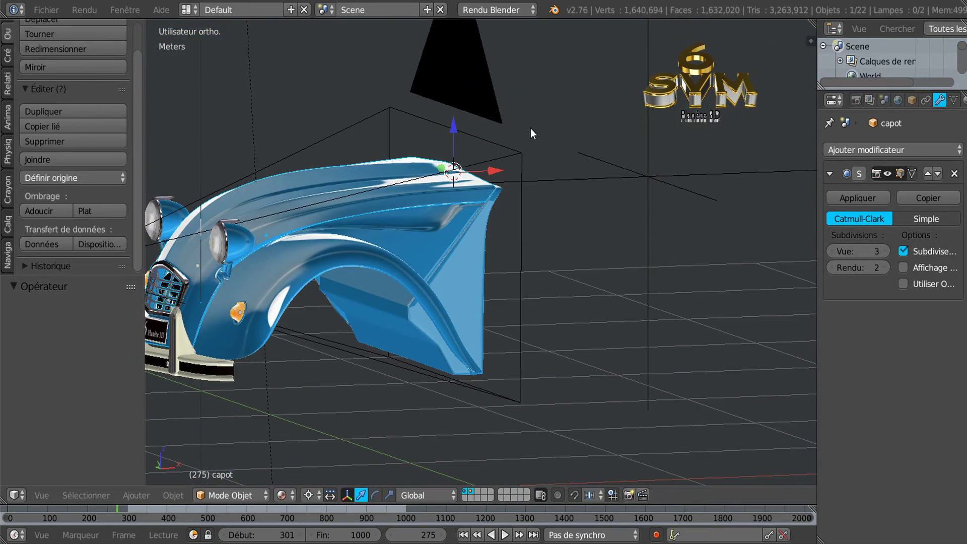
{"action": "middle_click_drag", "start_coordinate": [515, 241], "coordinate": [593, 222], "text": "shift"}
{"action": "middle_click_drag", "start_coordinate": [561, 267], "coordinate": [503, 288]}
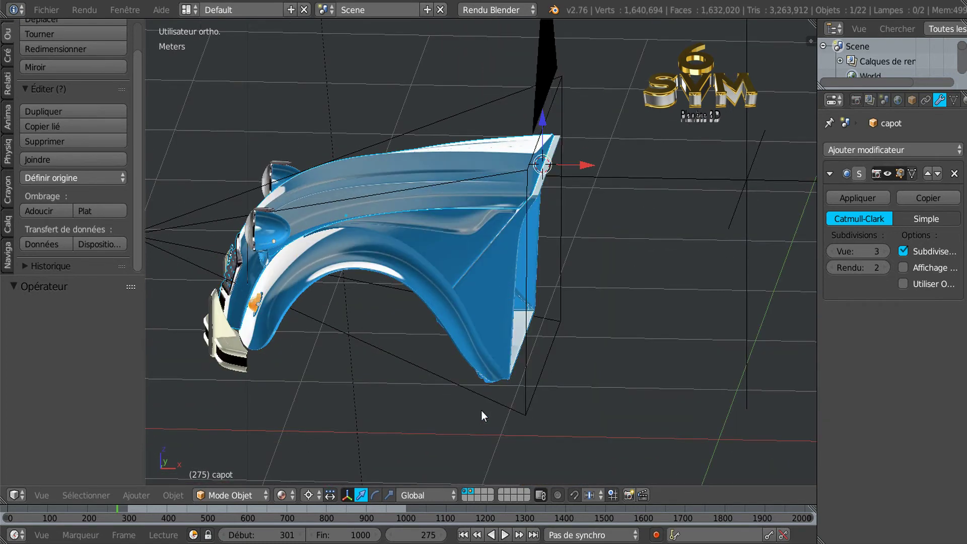
{"action": "middle_click_drag", "start_coordinate": [482, 410], "coordinate": [510, 350]}
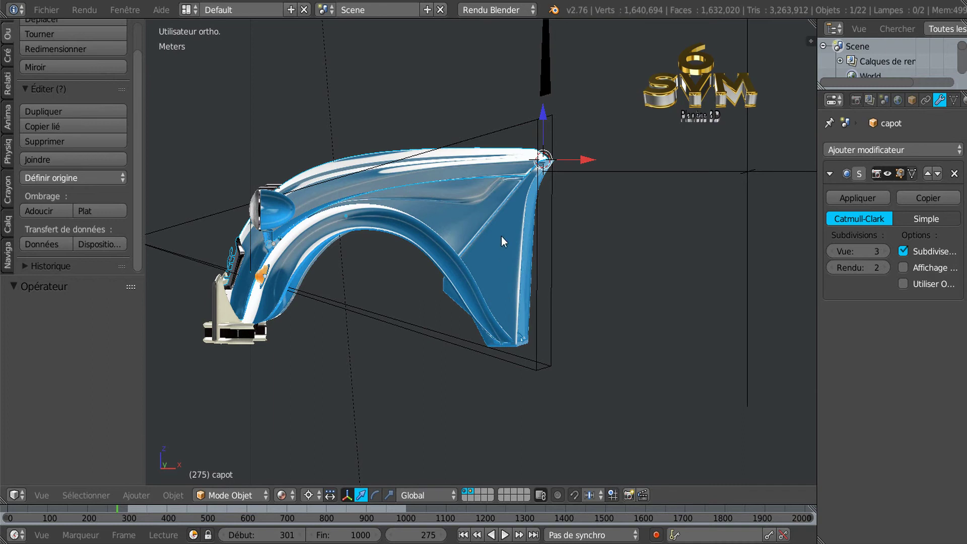
{"action": "middle_click_drag", "start_coordinate": [606, 315], "coordinate": [640, 303]}
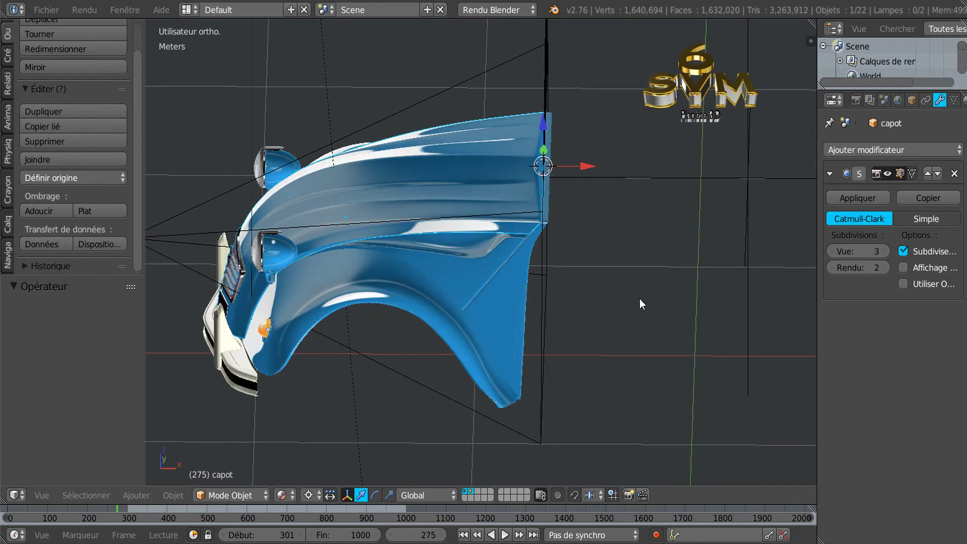
{"action": "key", "text": "KP_7"}
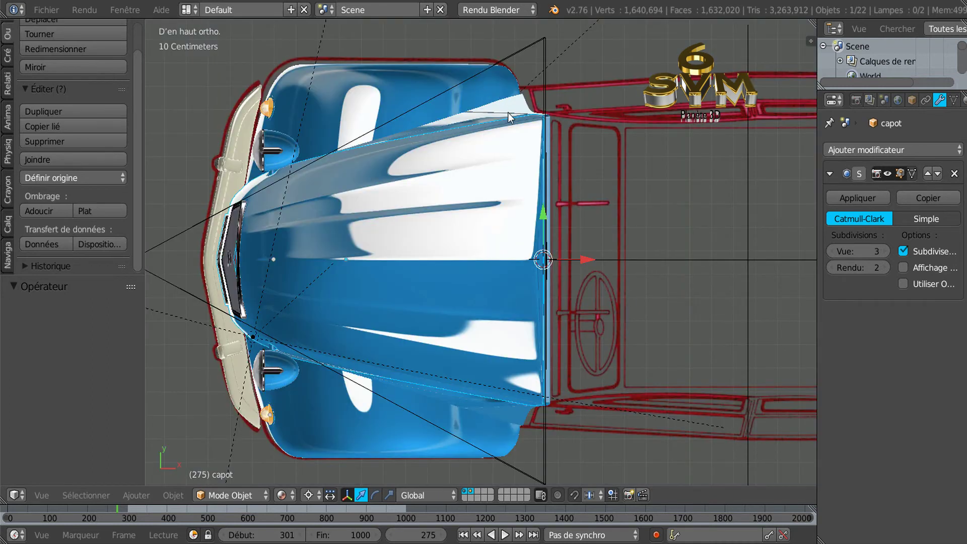
{"action": "scroll", "coordinate": [508, 112], "scroll_direction": "up", "scroll_amount": 5}
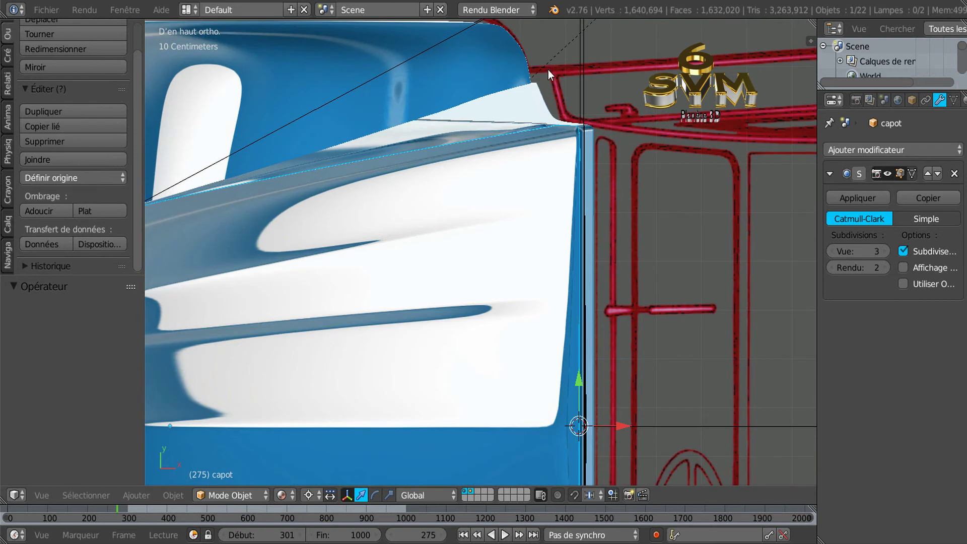
{"action": "mouse_move", "coordinate": [576, 200]}
{"action": "middle_mouse_down"}
{"action": "mouse_move", "coordinate": [516, 230]}
{"action": "mouse_move", "coordinate": [504, 208]}
{"action": "middle_mouse_up"}
{"action": "scroll", "coordinate": [503, 207], "scroll_direction": "down", "scroll_amount": 4}
{"action": "middle_click_drag", "start_coordinate": [500, 289], "coordinate": [532, 323]}
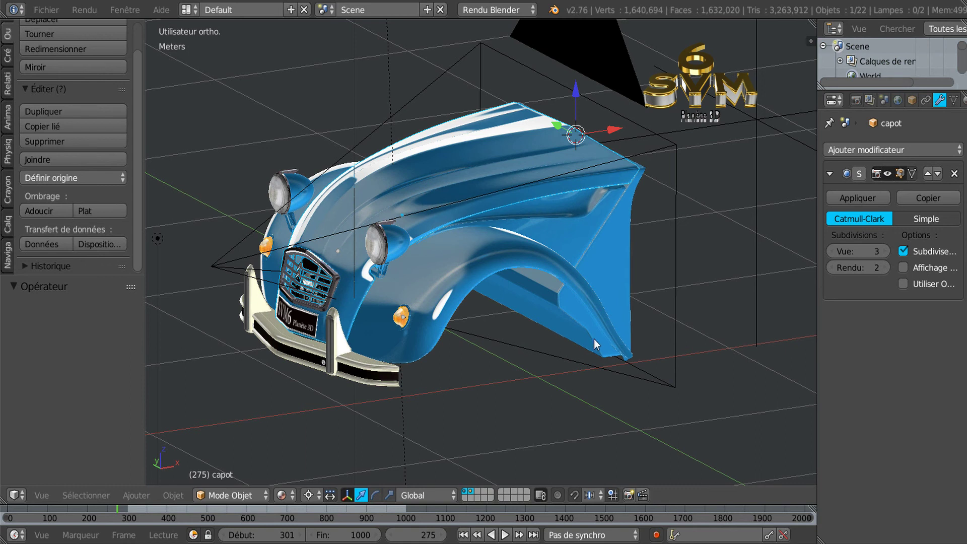
{"action": "middle_click_drag", "start_coordinate": [606, 371], "coordinate": [636, 351]}
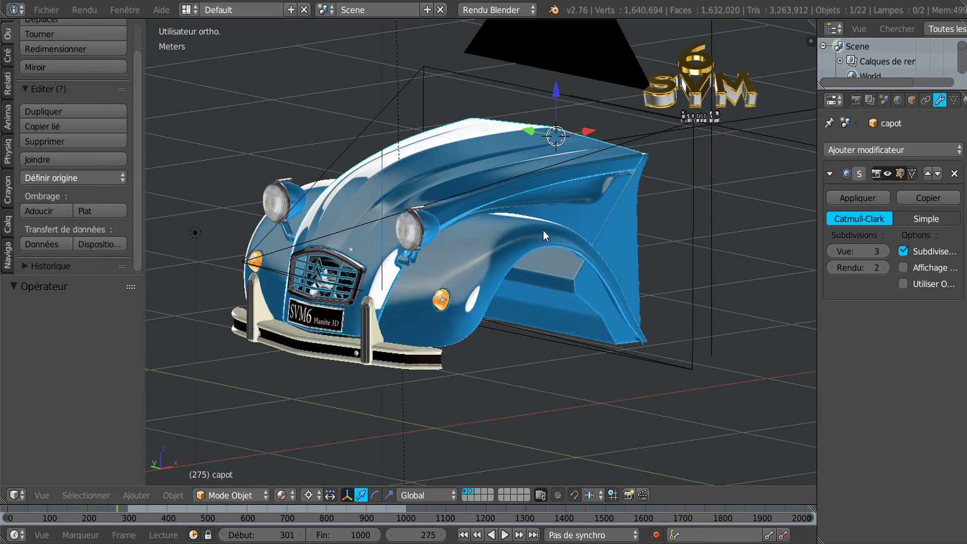
{"action": "scroll", "coordinate": [510, 210], "scroll_direction": "up", "scroll_amount": 1}
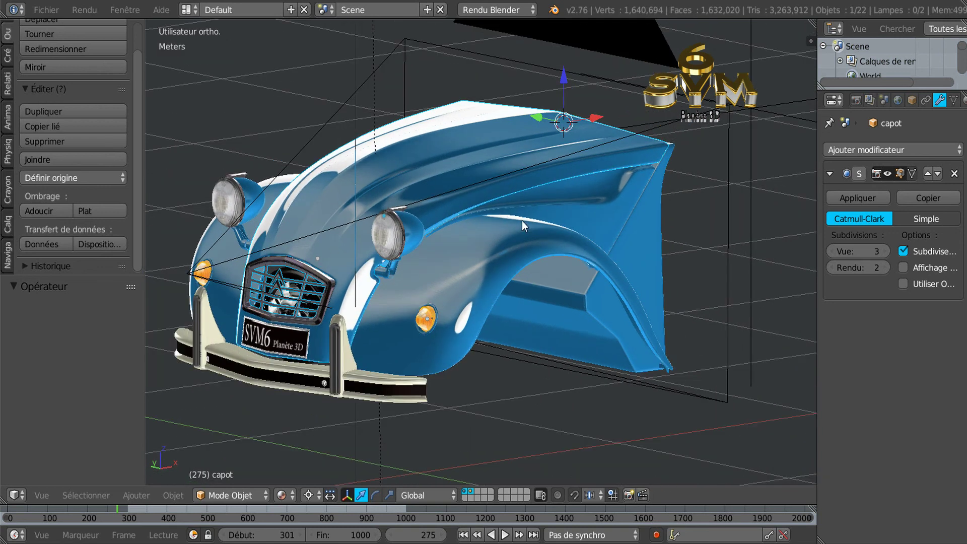